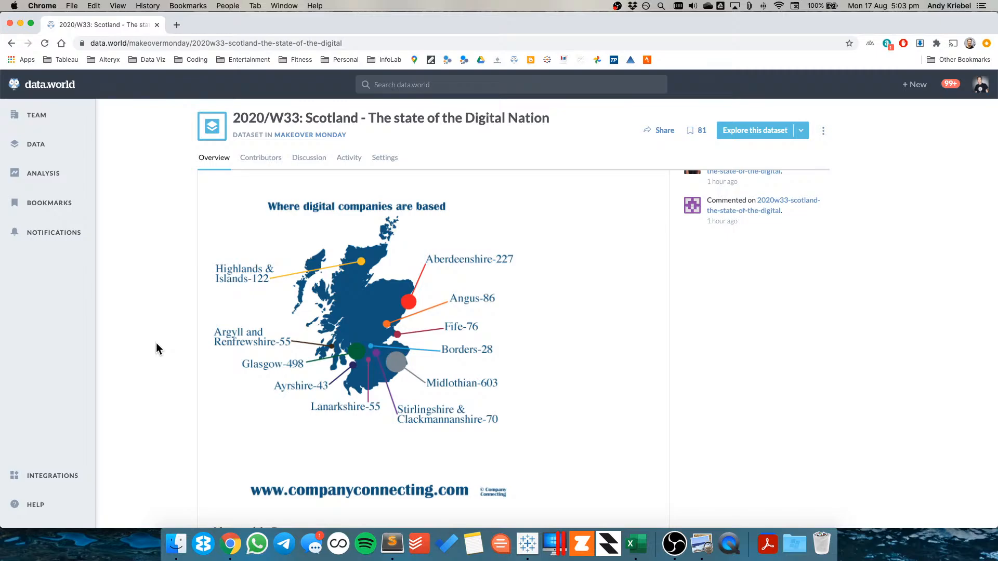
Open the dataset's source article, Stats, Graphs and Interesting Facts, in a new tab and switch to it
{"action": "scroll", "coordinate": [168, 352], "scroll_direction": "down", "scroll_amount": 5}
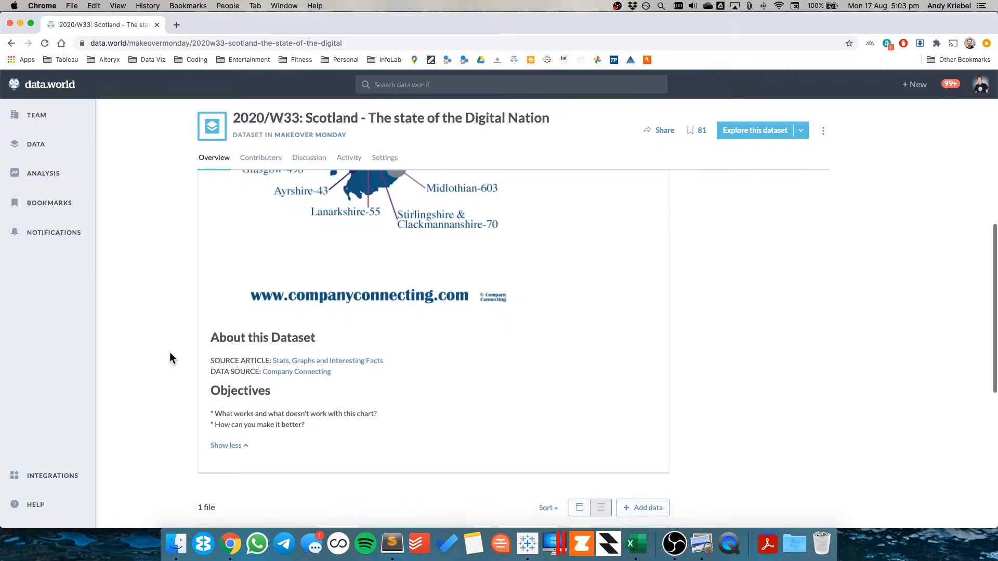
{"action": "left_click", "coordinate": [321, 372], "text": "super"}
{"action": "left_click", "coordinate": [199, 23]}
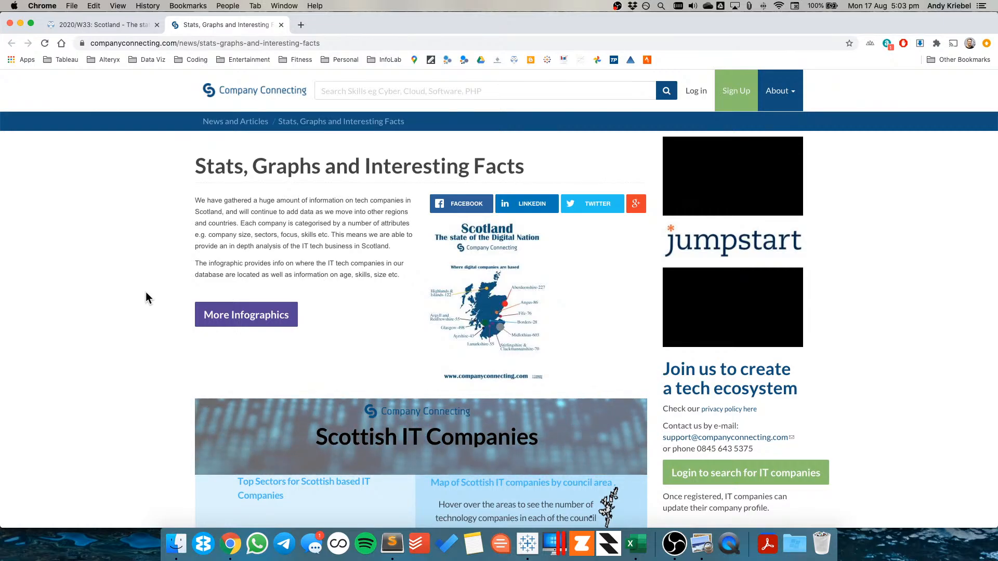
Scroll through the source article's infographics on Scottish IT companies
{"action": "scroll", "coordinate": [168, 293], "scroll_direction": "down", "scroll_amount": 5}
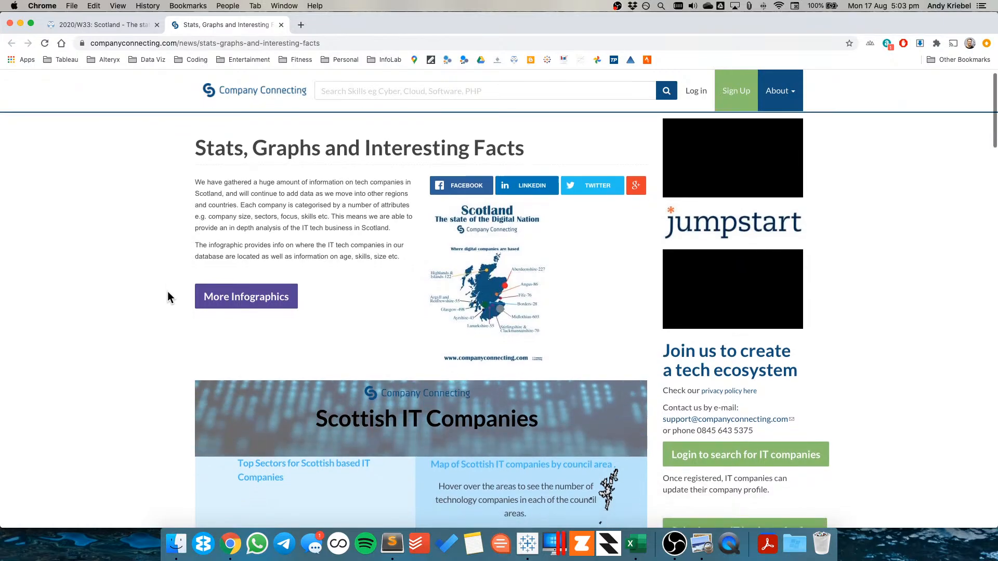
{"action": "scroll", "coordinate": [168, 291], "scroll_direction": "down", "scroll_amount": 5}
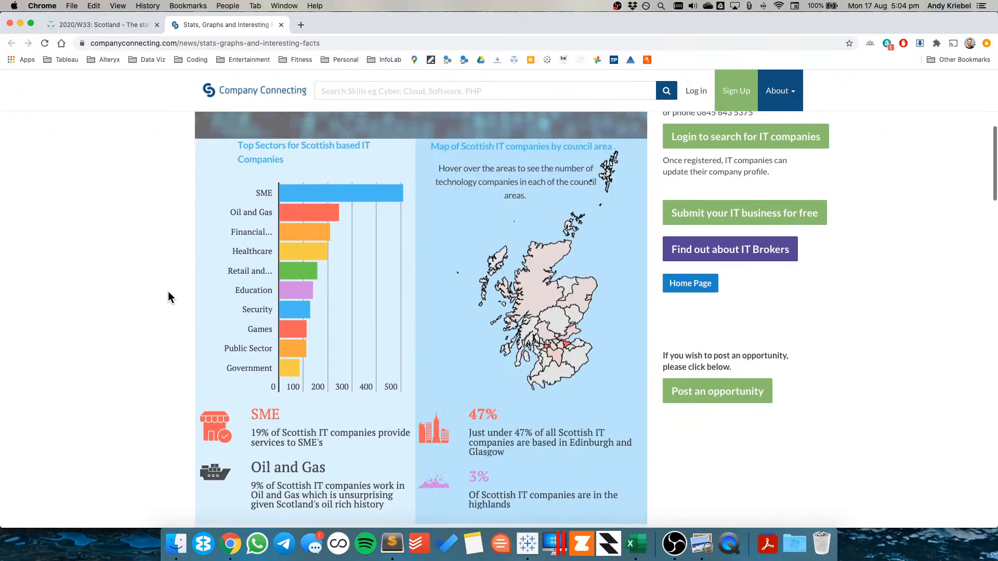
{"action": "scroll", "coordinate": [167, 291], "scroll_direction": "down", "scroll_amount": 5}
{"action": "scroll", "coordinate": [168, 291], "scroll_direction": "down", "scroll_amount": 15}
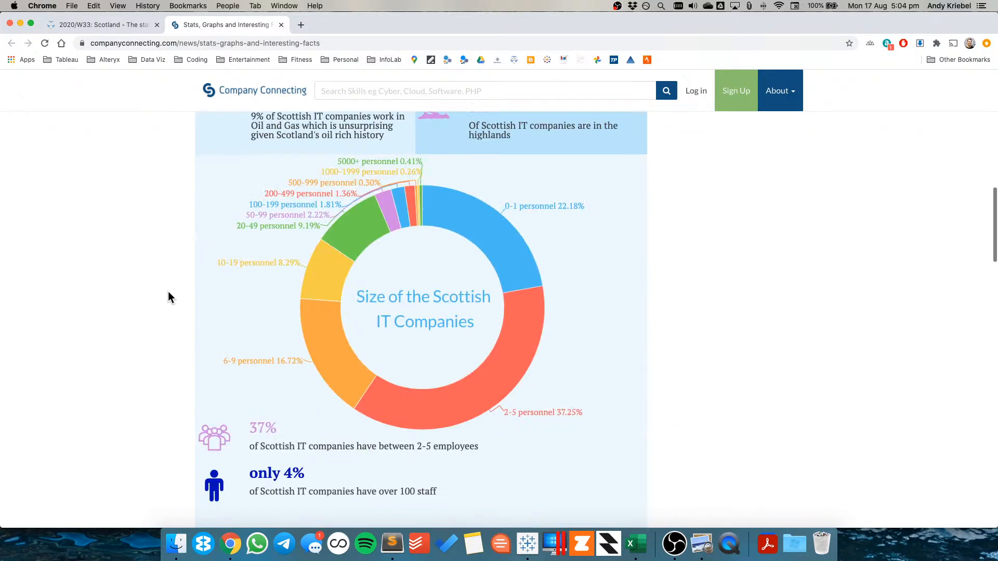
{"action": "scroll", "coordinate": [167, 292], "scroll_direction": "down", "scroll_amount": 3}
{"action": "scroll", "coordinate": [167, 292], "scroll_direction": "up", "scroll_amount": 20}
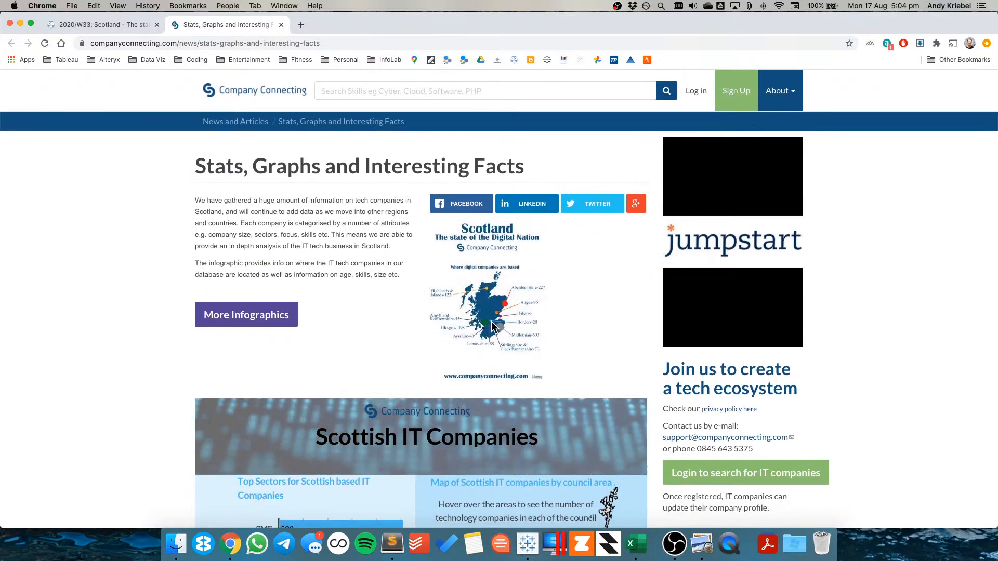
{"action": "scroll", "coordinate": [89, 362], "scroll_direction": "down", "scroll_amount": 10}
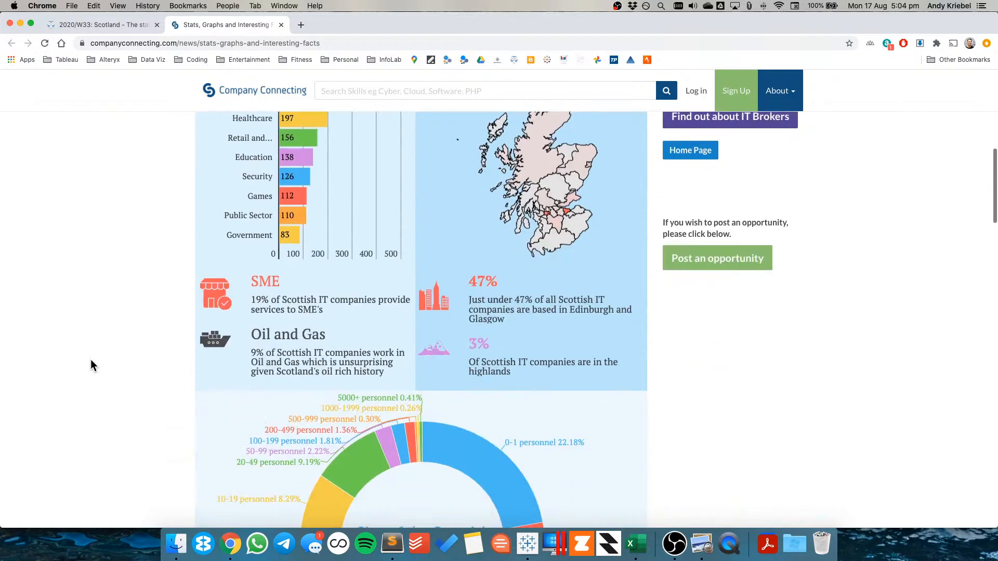
{"action": "scroll", "coordinate": [90, 360], "scroll_direction": "up", "scroll_amount": 5}
{"action": "scroll", "coordinate": [132, 236], "scroll_direction": "up", "scroll_amount": 5}
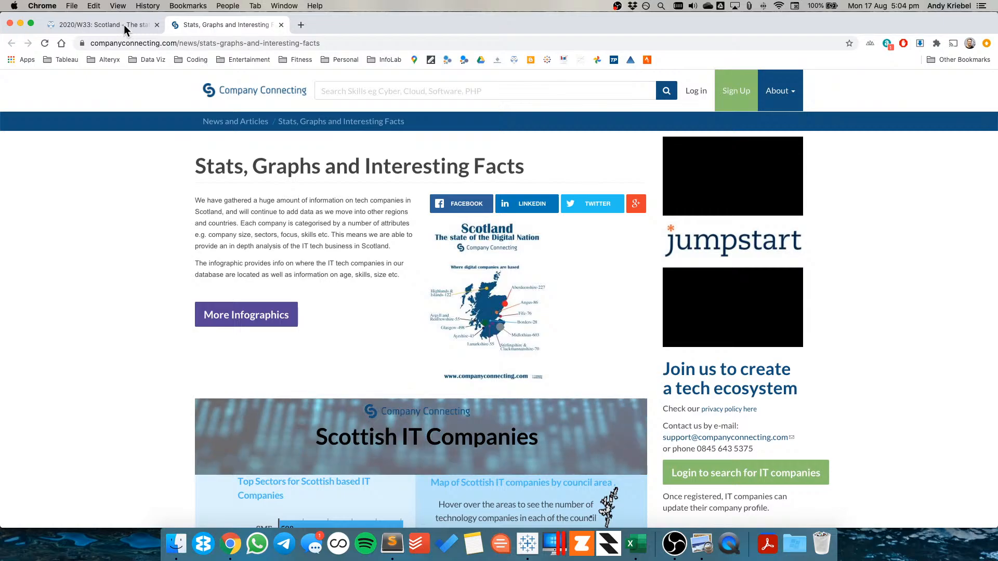
Return to the dataset page and review the regional infographic and the dataset description
{"action": "left_click", "coordinate": [125, 26]}
{"action": "scroll", "coordinate": [583, 434], "scroll_direction": "up", "scroll_amount": 5}
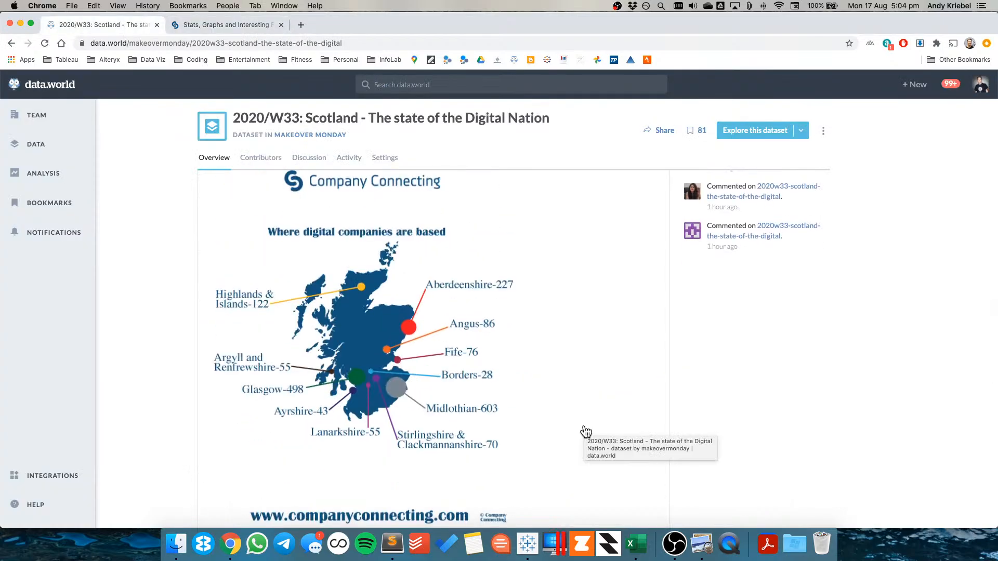
{"action": "scroll", "coordinate": [586, 432], "scroll_direction": "up", "scroll_amount": 3}
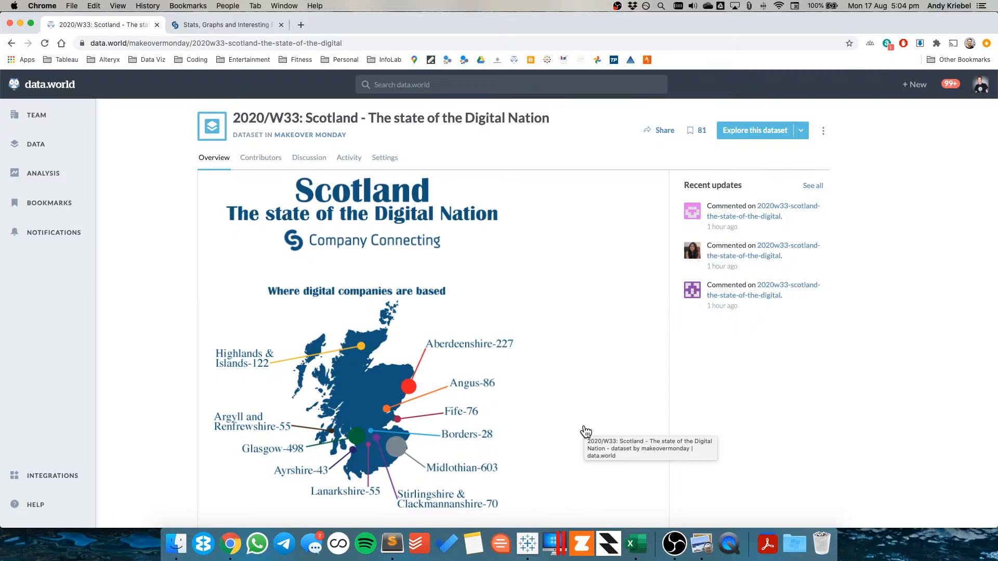
{"action": "scroll", "coordinate": [595, 353], "scroll_direction": "down", "scroll_amount": 10}
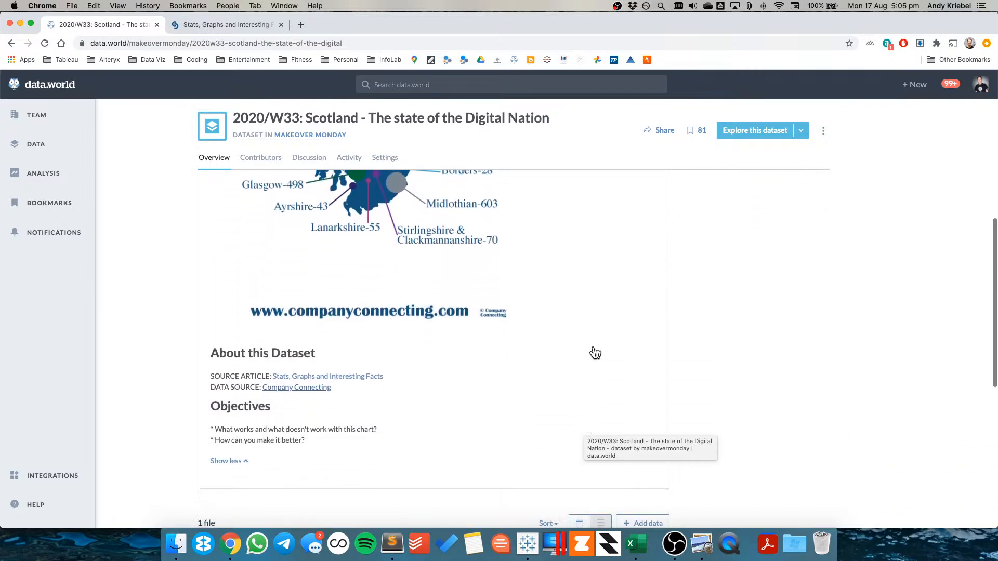
{"action": "scroll", "coordinate": [595, 353], "scroll_direction": "down", "scroll_amount": 5}
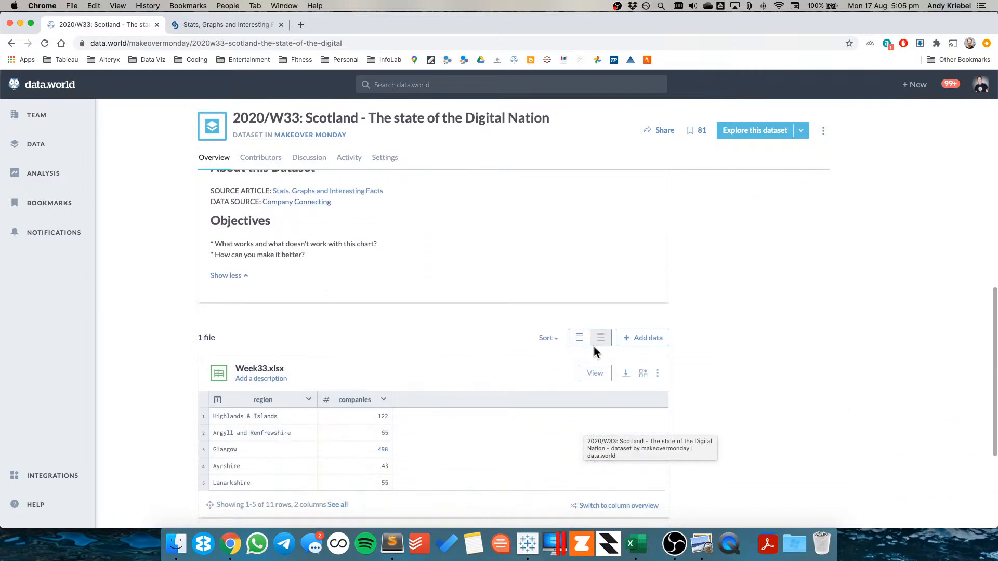
{"action": "left_click", "coordinate": [353, 192], "text": "super"}
{"action": "left_click", "coordinate": [329, 25]}
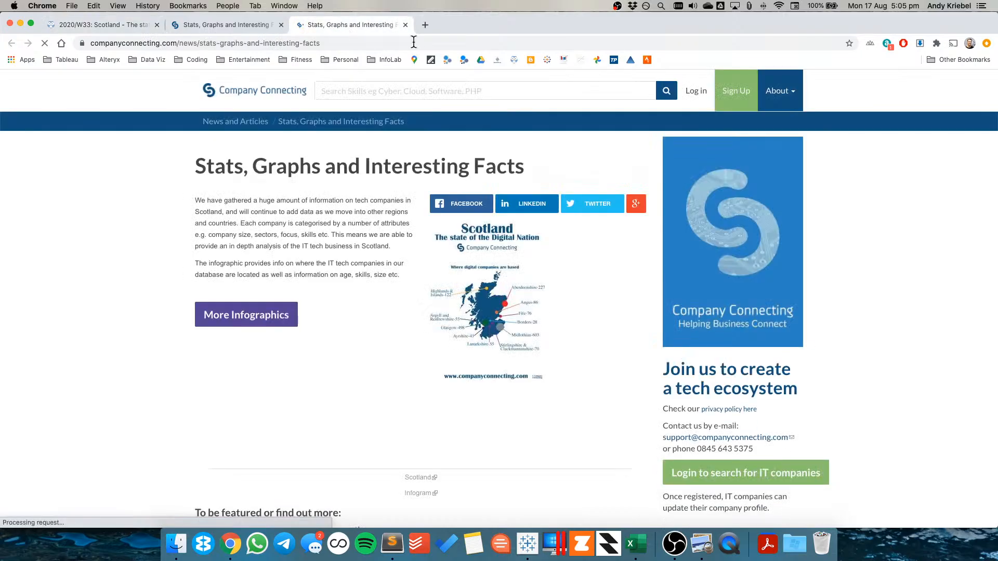
{"action": "left_click", "coordinate": [405, 25]}
{"action": "left_click", "coordinate": [87, 23]}
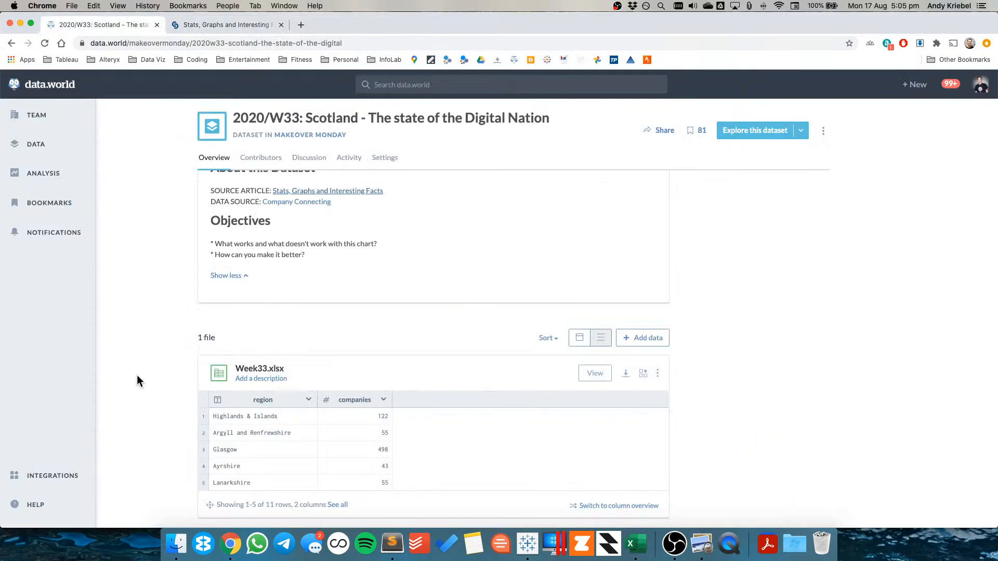
Download the Week33.xlsx file from the dataset page
{"action": "scroll", "coordinate": [137, 376], "scroll_direction": "down", "scroll_amount": 2}
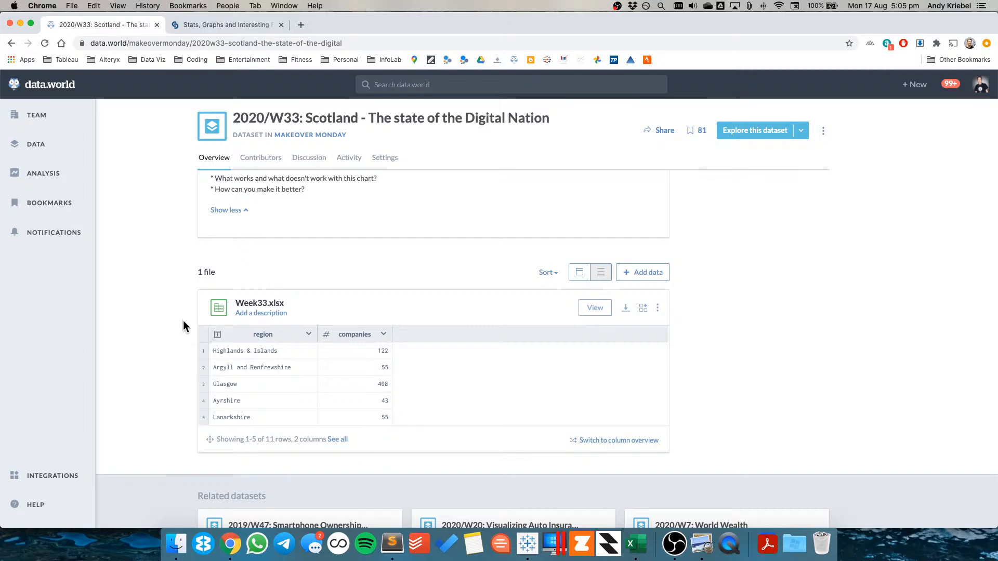
{"action": "left_click", "coordinate": [626, 308]}
{"action": "left_click", "coordinate": [644, 330]}
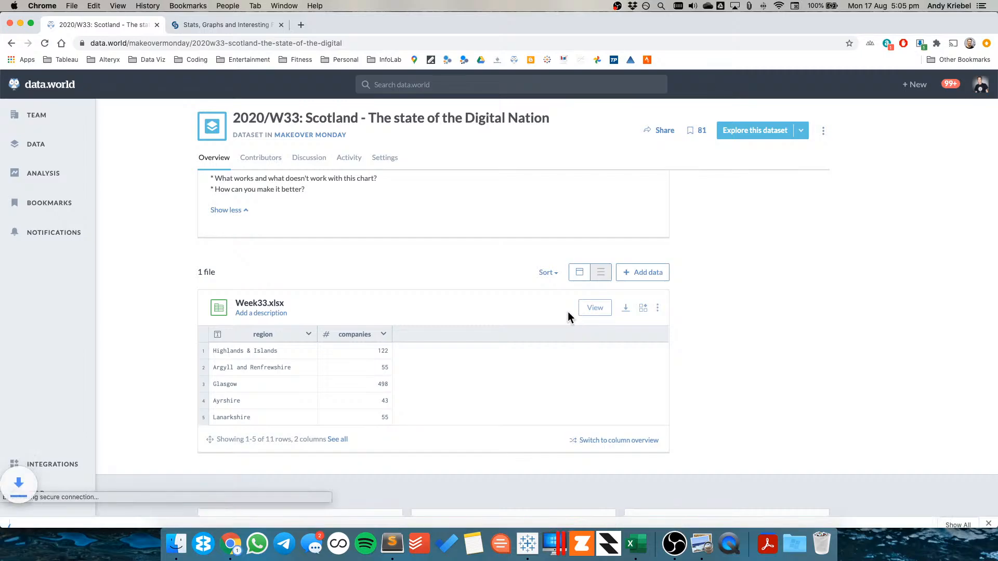
Switch to Tableau and open the Week33 Excel file from the Makeover Monday Data 2020 folder
{"action": "left_click", "coordinate": [527, 544]}
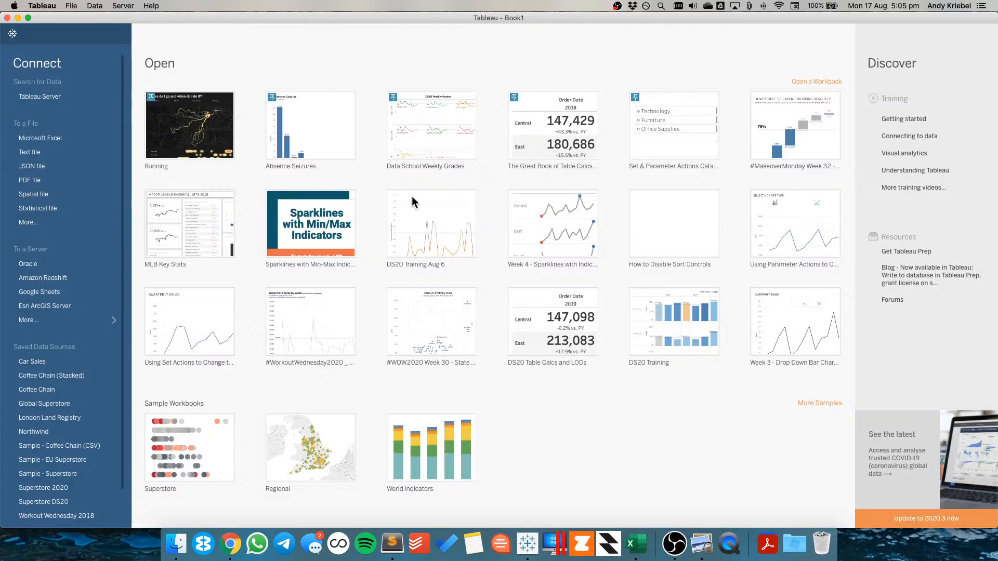
{"action": "key", "text": "super+o"}
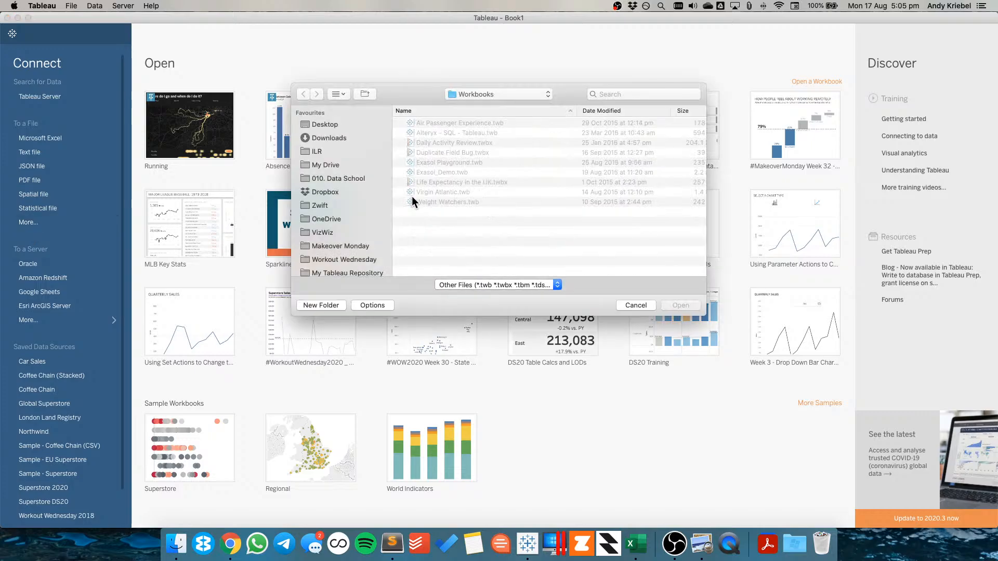
{"action": "left_click", "coordinate": [488, 95]}
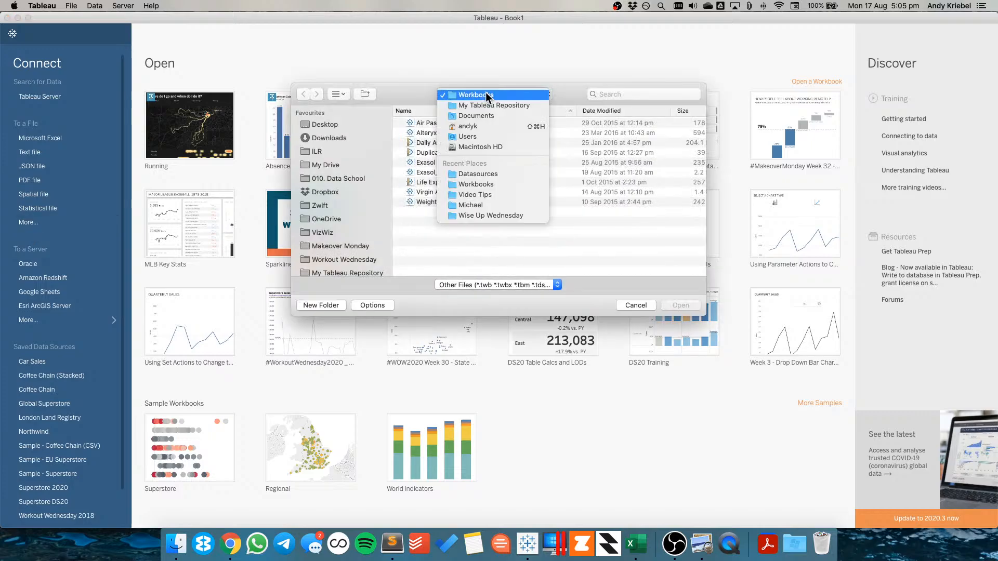
{"action": "left_click", "coordinate": [479, 174]}
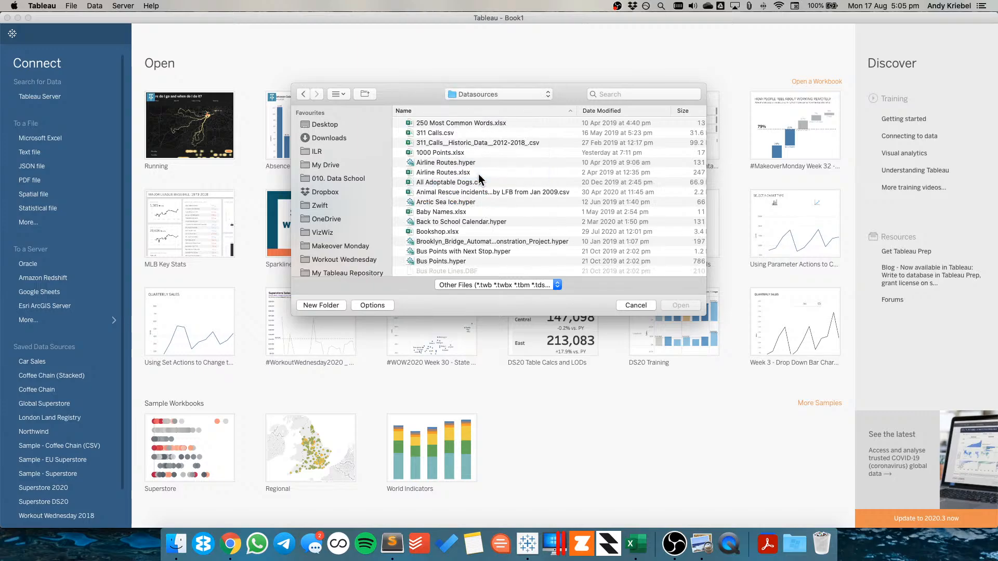
{"action": "left_click", "coordinate": [604, 110]}
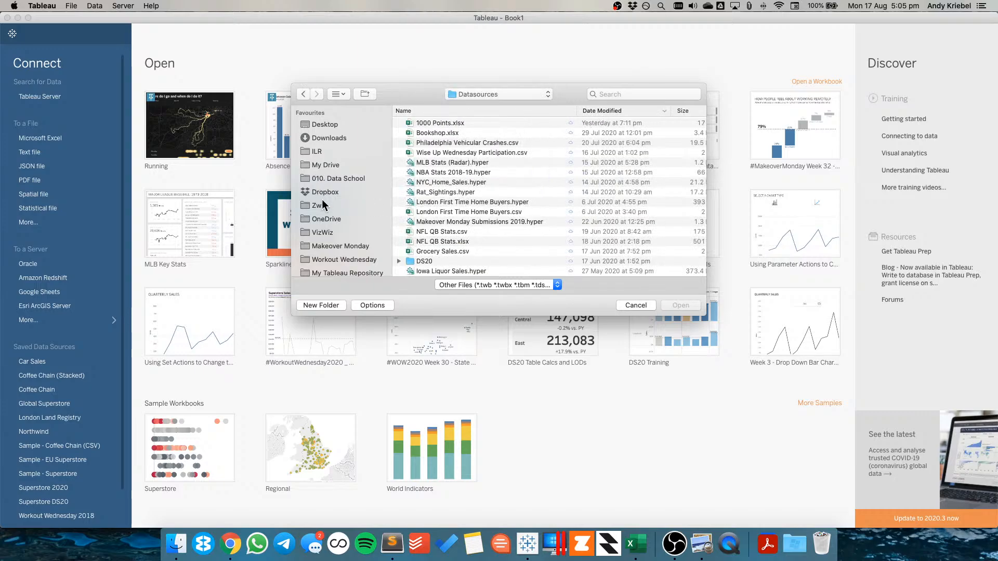
{"action": "left_click", "coordinate": [333, 247]}
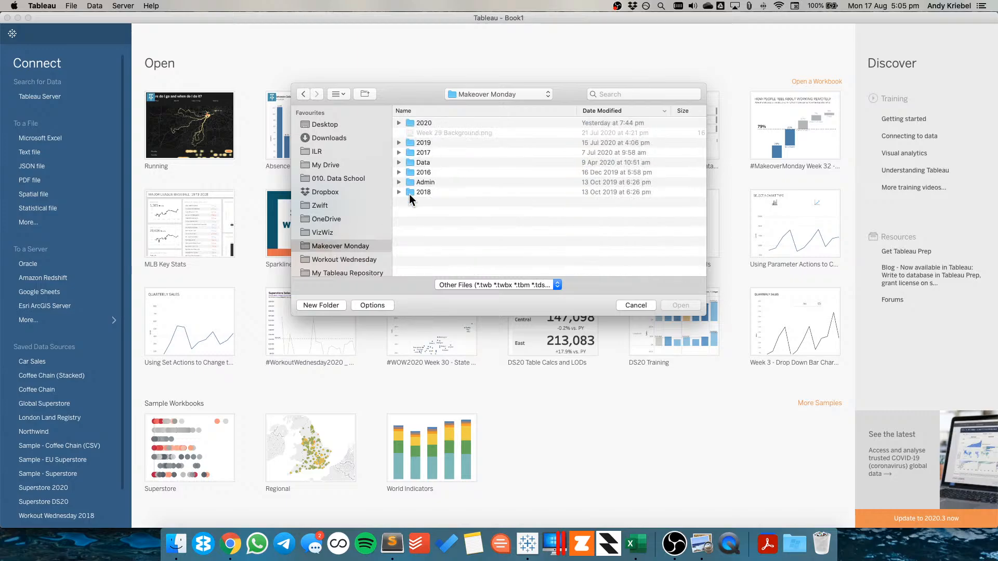
{"action": "double_click", "coordinate": [412, 162]}
{"action": "double_click", "coordinate": [412, 123]}
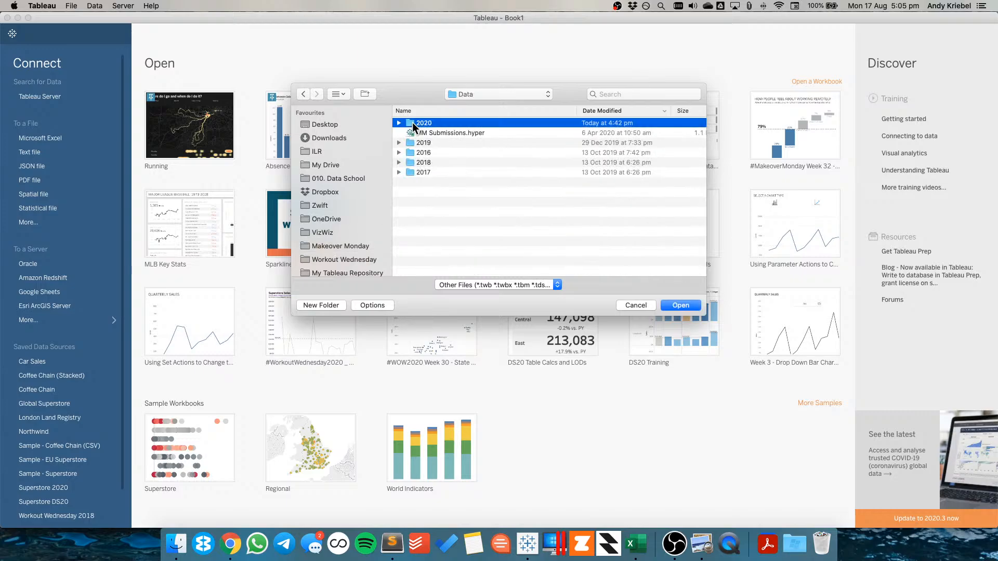
{"action": "double_click", "coordinate": [432, 123]}
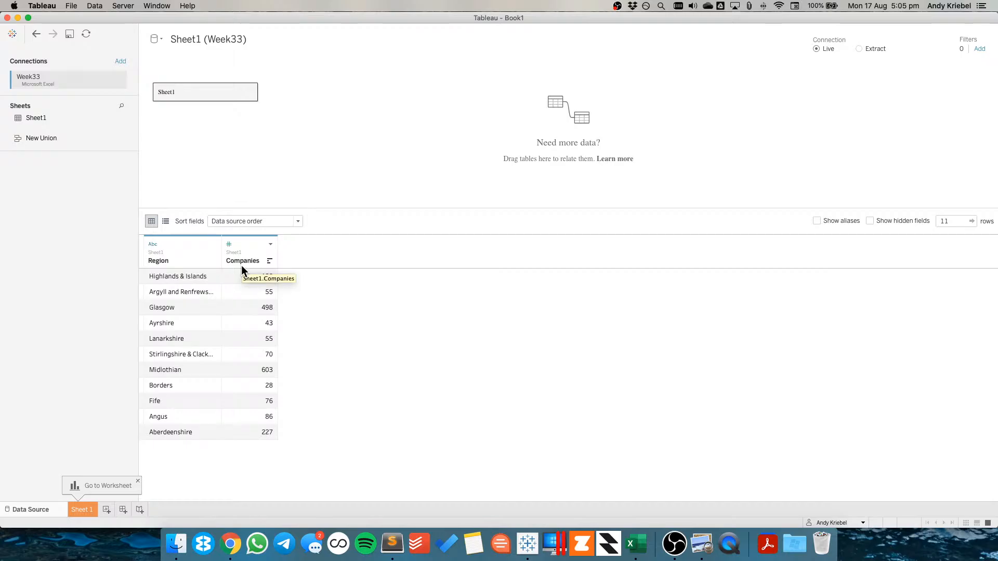
Go to Sheet 1 and rename the data source to Scotland Tech Company (Week33)
{"action": "left_click", "coordinate": [92, 507]}
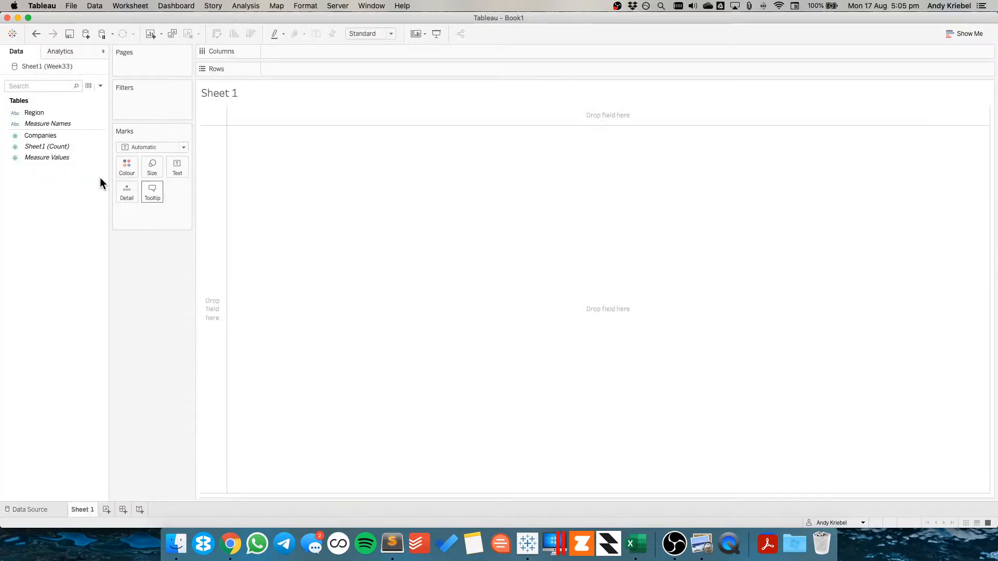
{"action": "right_click", "coordinate": [48, 67]}
{"action": "left_click", "coordinate": [74, 105]}
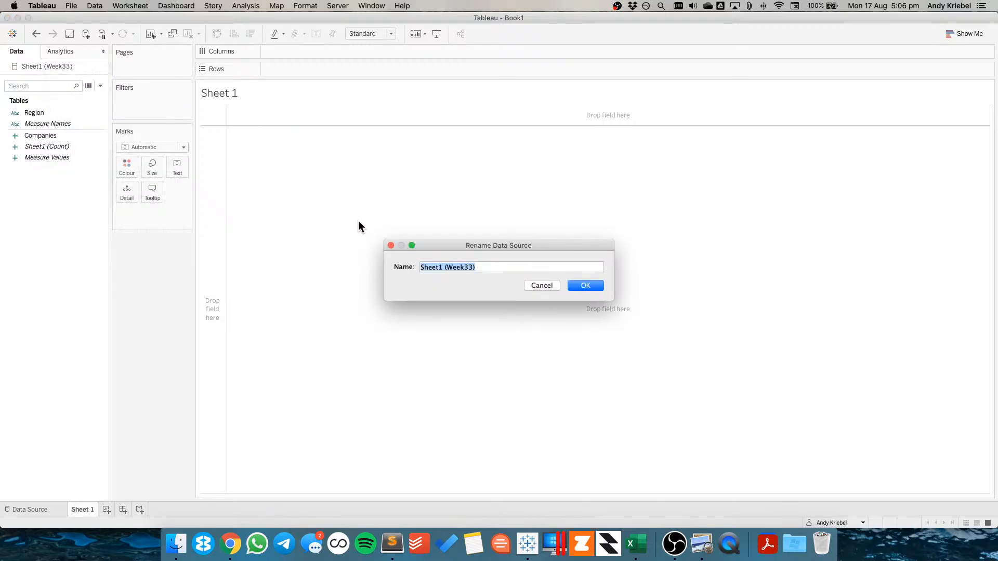
{"action": "type", "text": "Scotland"}
{"action": "type", "text": " Tech Company"}
{"action": "type", "text": " (Week33)"}
{"action": "key", "text": "Return"}
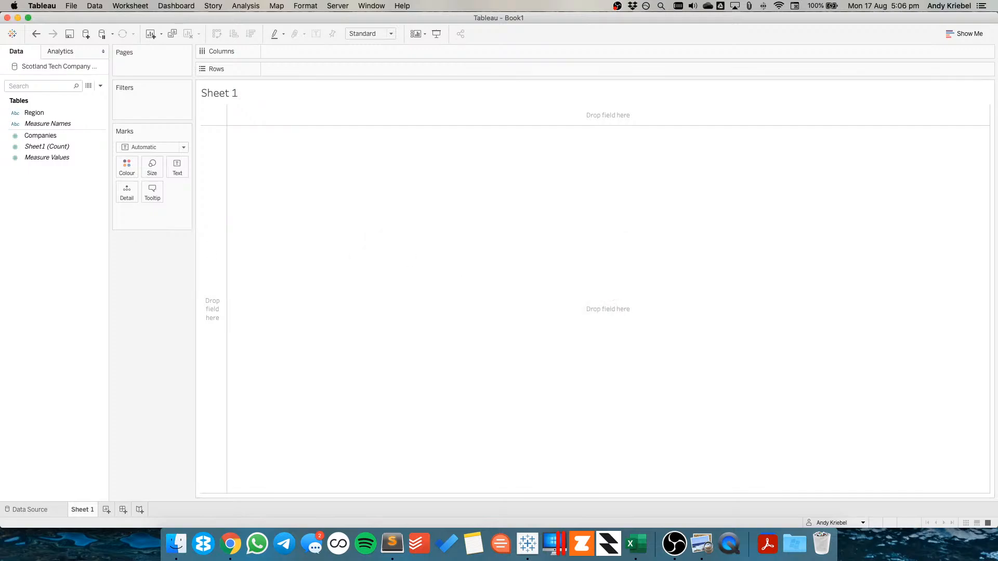
Build a text table with Region on Rows and Companies as the mark text
{"action": "left_click_drag", "start_coordinate": [36, 114], "coordinate": [206, 189]}
{"action": "left_click_drag", "start_coordinate": [51, 136], "coordinate": [180, 163]}
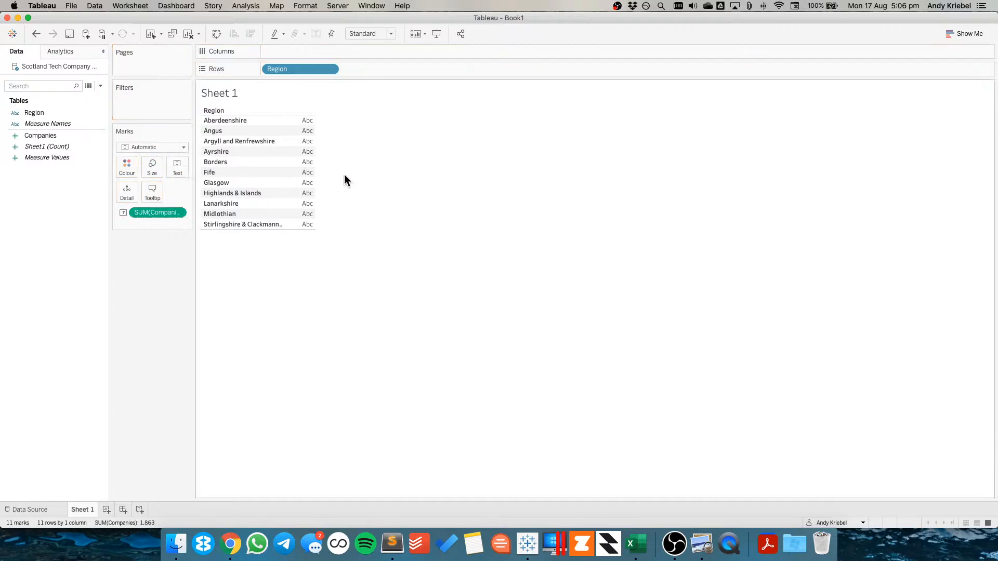
Compare the table's regional company counts against the infographic on the dataset page
{"action": "key", "text": "super+Tab"}
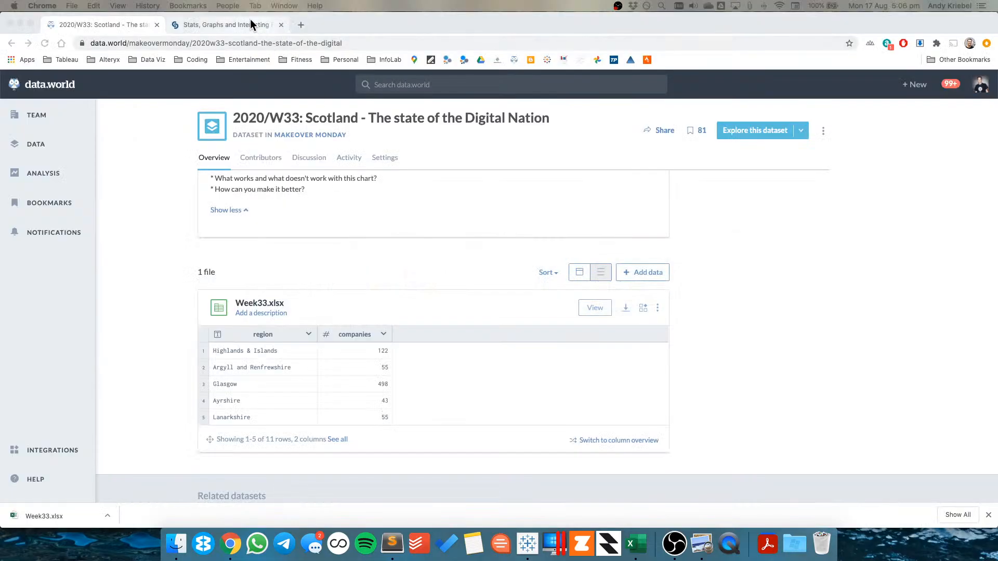
{"action": "key", "text": "ctrl+Tab"}
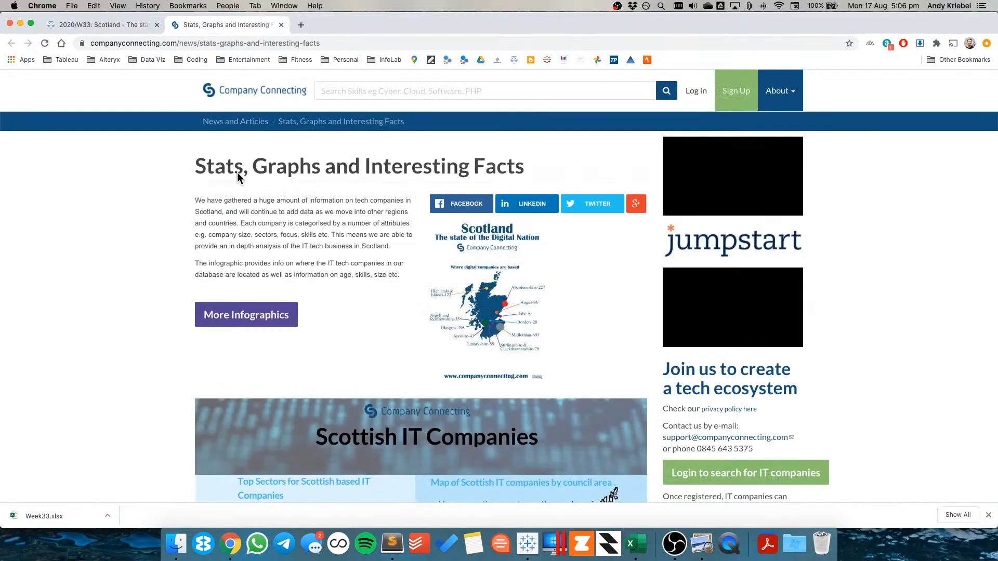
{"action": "left_click", "coordinate": [108, 24]}
{"action": "scroll", "coordinate": [160, 365], "scroll_direction": "up", "scroll_amount": 10}
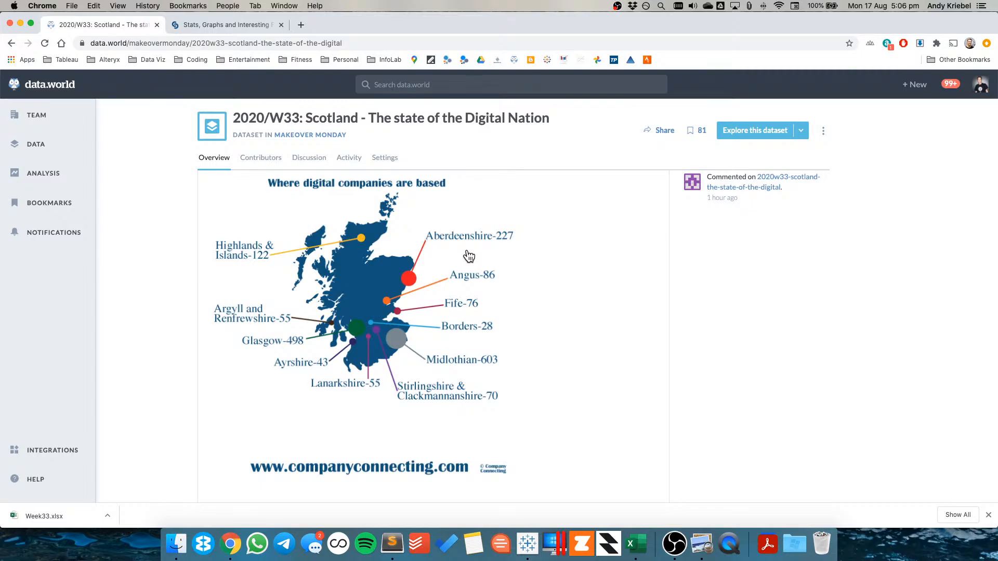
{"action": "key", "text": "super+Tab"}
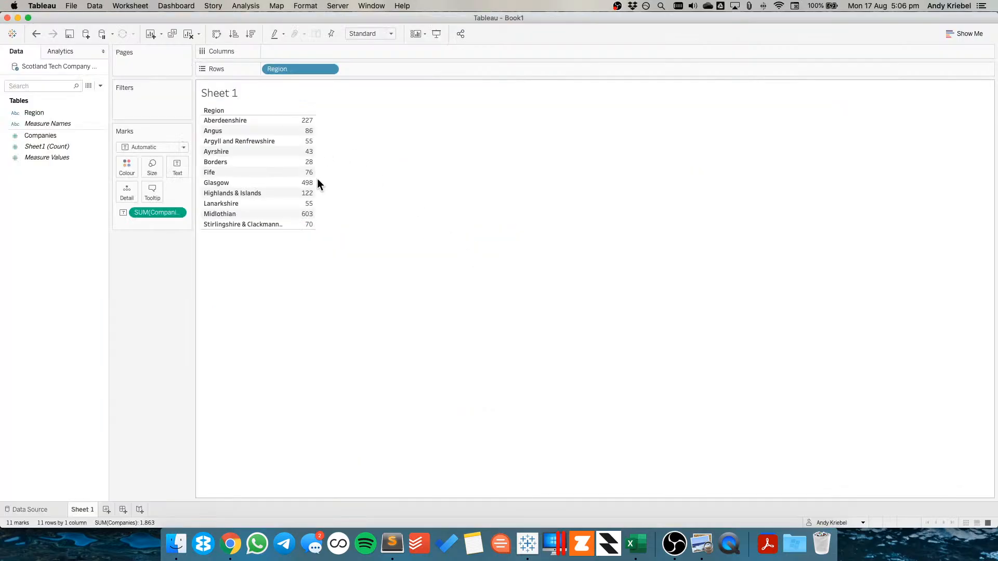
{"action": "key", "text": "super+Tab"}
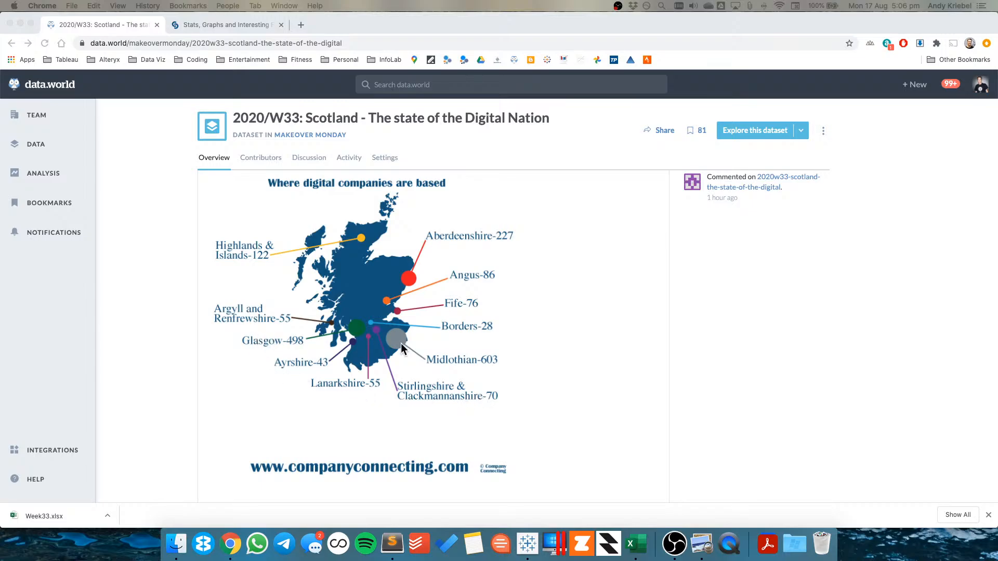
{"action": "key", "text": "super+Tab"}
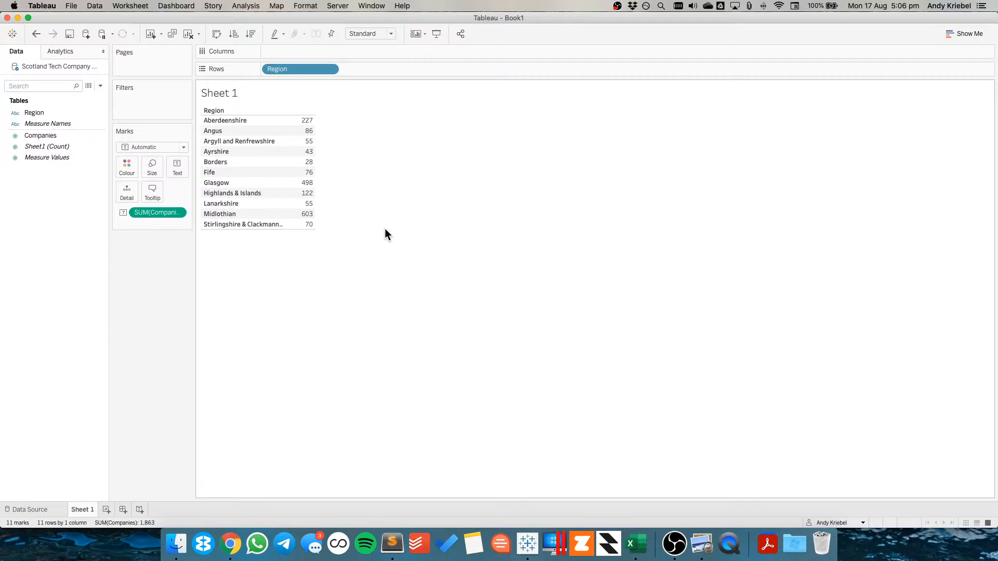
{"action": "key", "text": "super+Tab"}
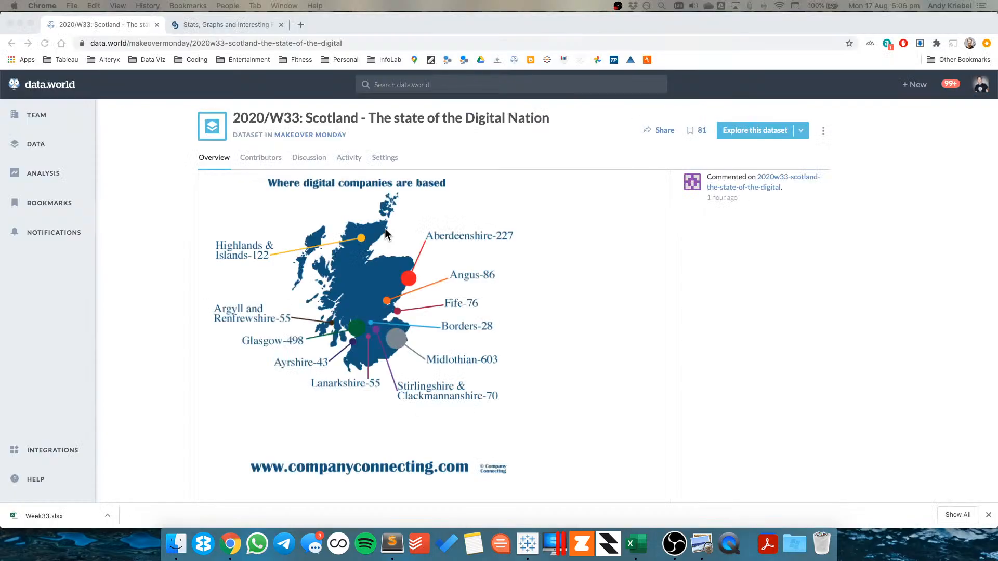
Assign Region the Country/Region geographic role and plot it on a map
{"action": "key", "text": "super+Tab"}
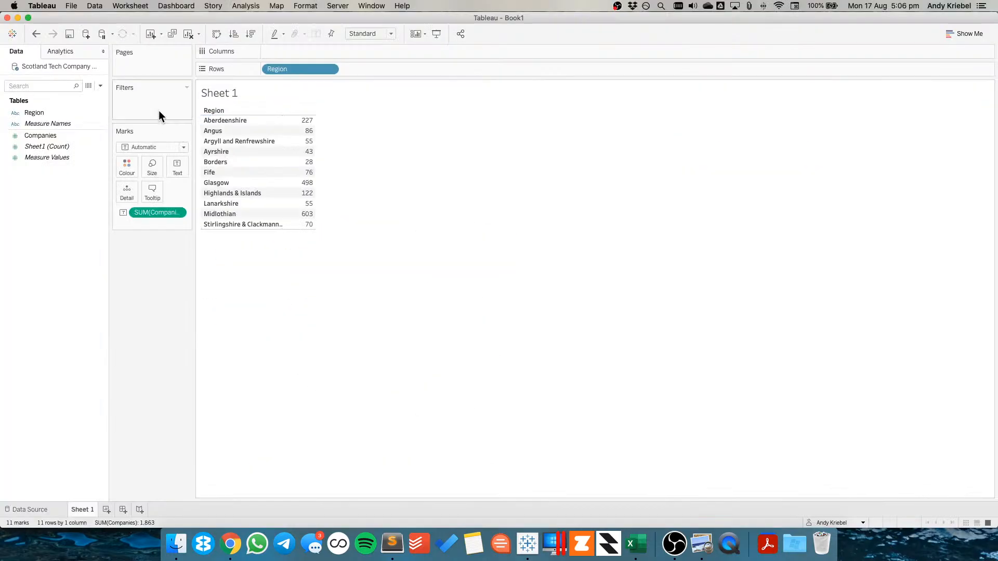
{"action": "left_click_drag", "start_coordinate": [301, 69], "coordinate": [14, 119]}
{"action": "left_click", "coordinate": [14, 115]}
{"action": "mouse_move", "coordinate": [54, 207]}
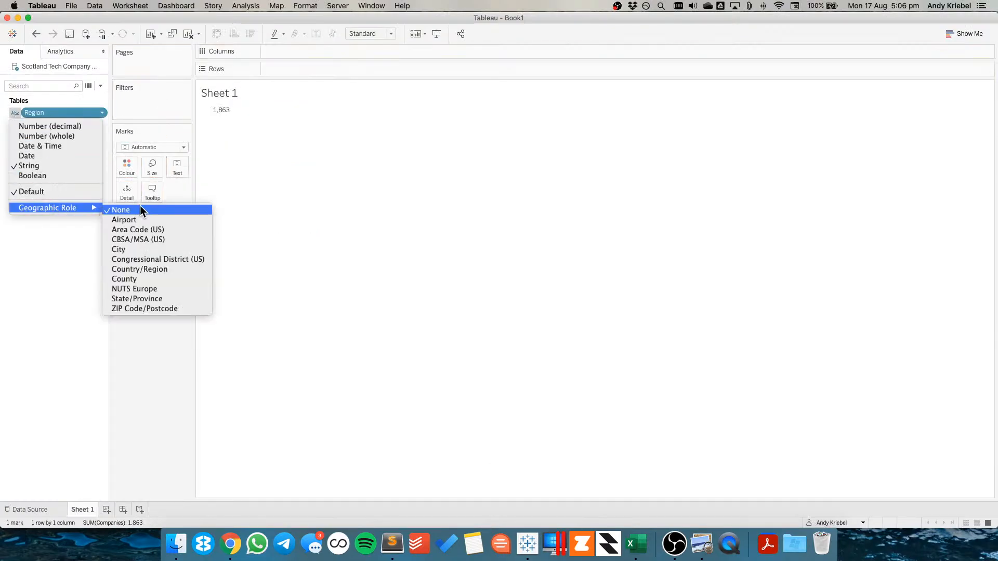
{"action": "left_click", "coordinate": [110, 269]}
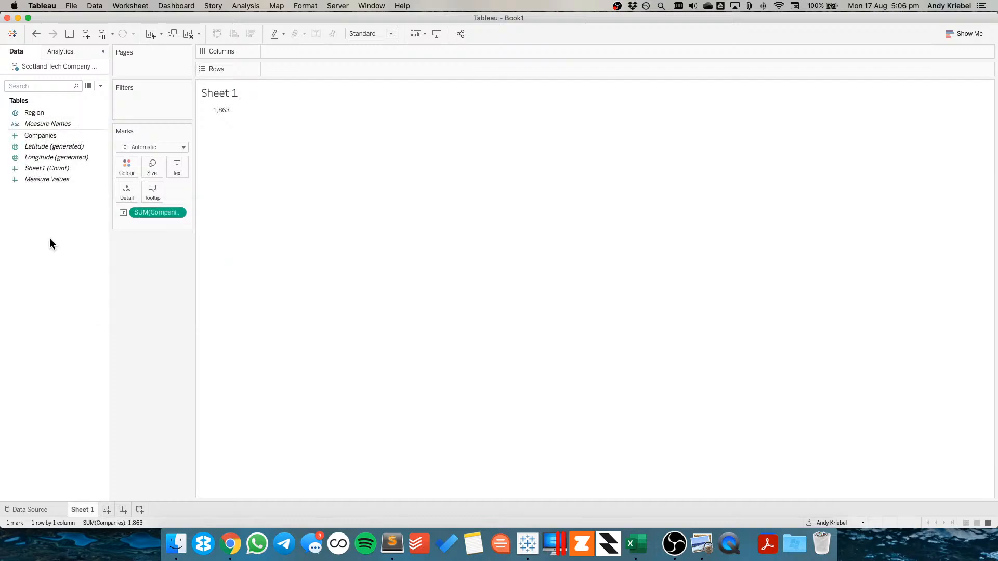
{"action": "left_click", "coordinate": [189, 34]}
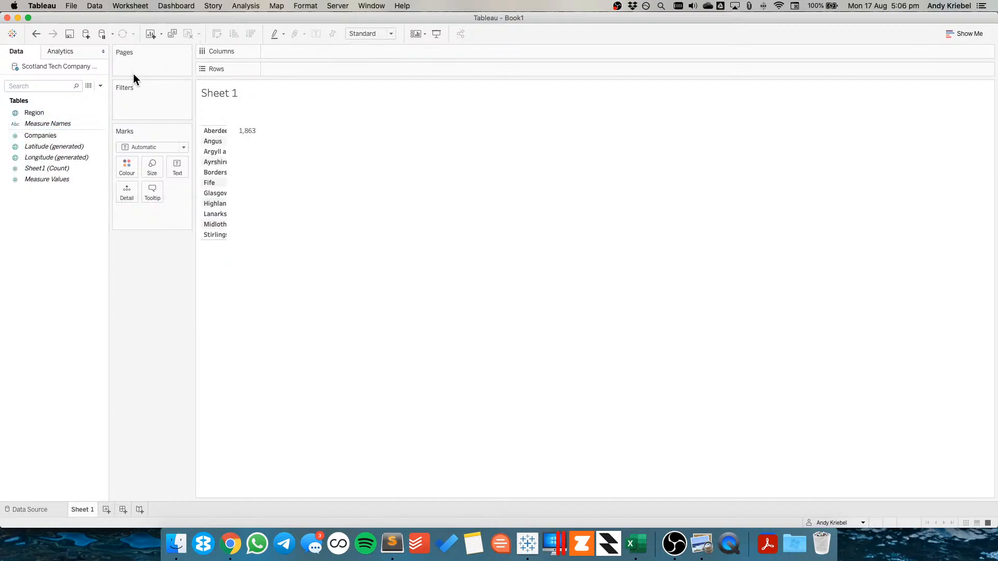
{"action": "left_click", "coordinate": [35, 112]}
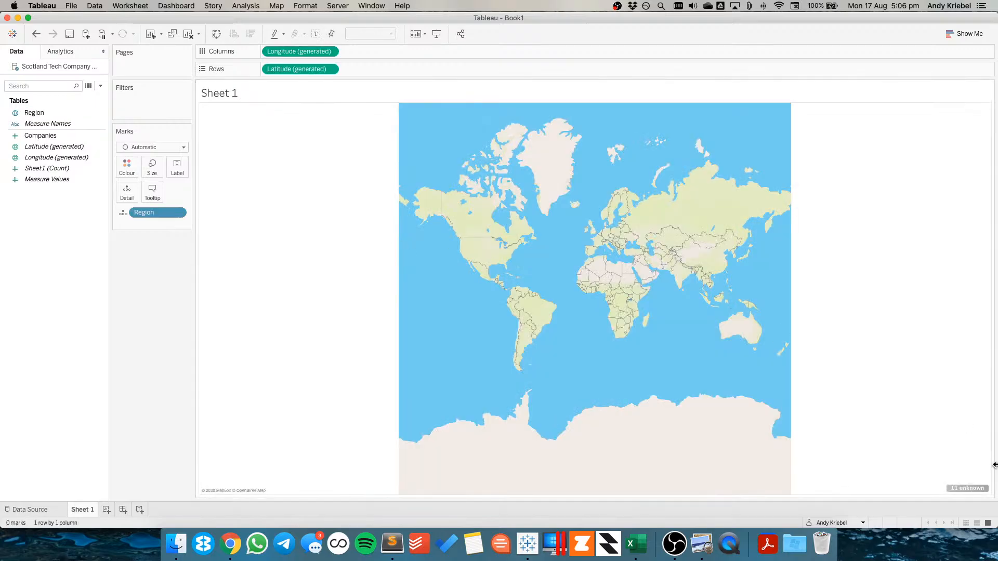
Try to match the unrecognised Region values to locations in Edit Locations, then cancel
{"action": "left_click", "coordinate": [967, 488]}
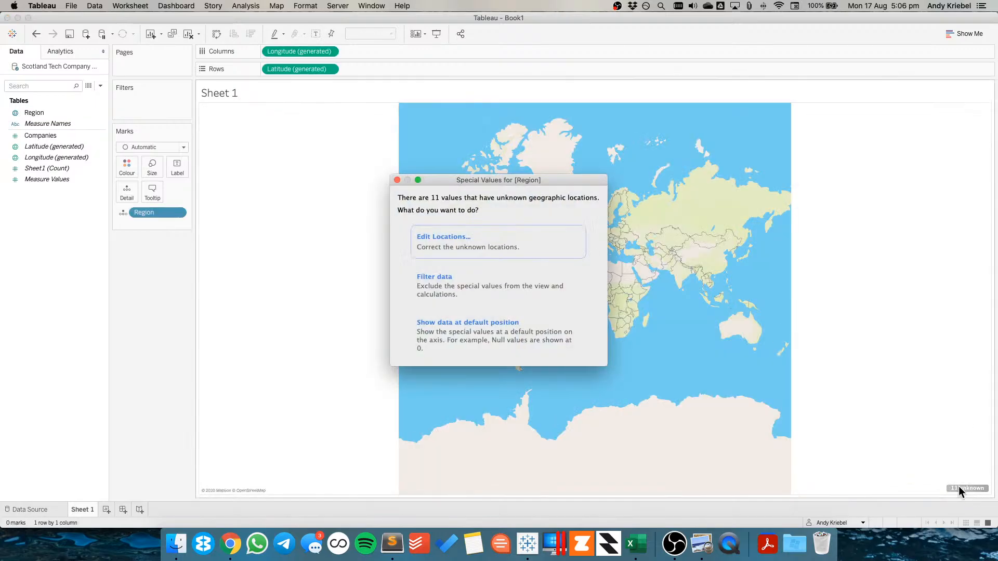
{"action": "left_click", "coordinate": [485, 238]}
{"action": "left_click", "coordinate": [428, 172]}
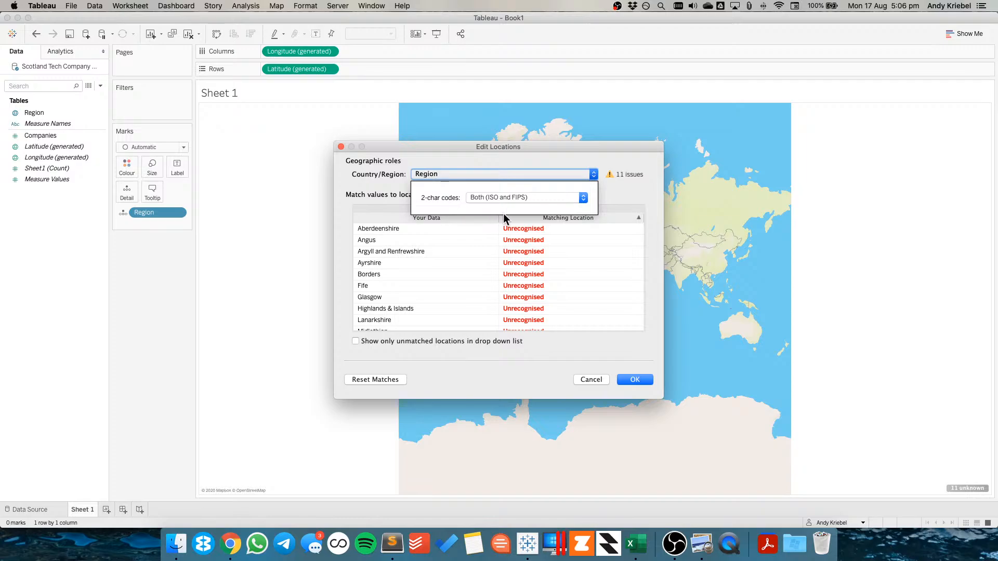
{"action": "left_click", "coordinate": [502, 200]}
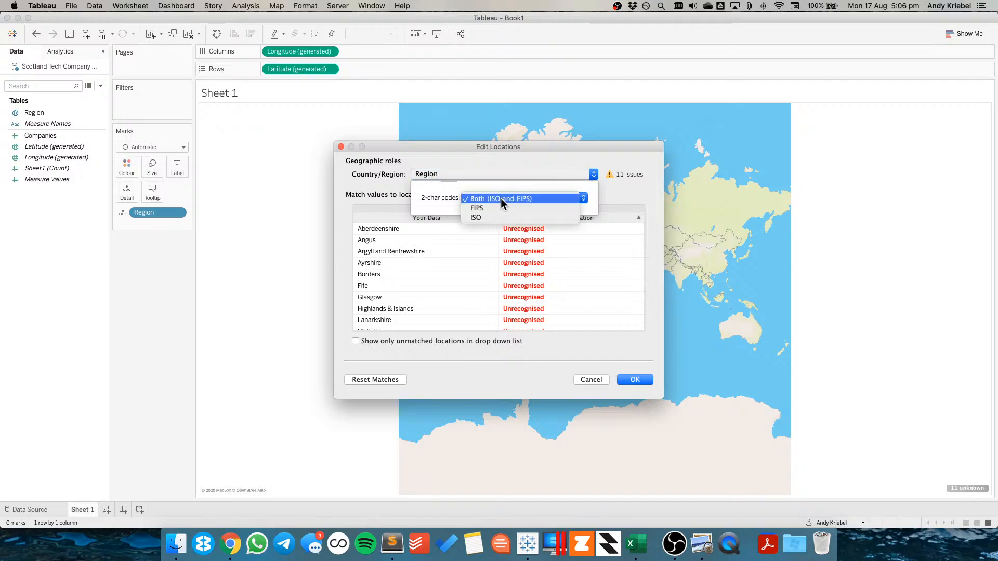
{"action": "left_click", "coordinate": [368, 185]}
{"action": "left_click", "coordinate": [481, 177]}
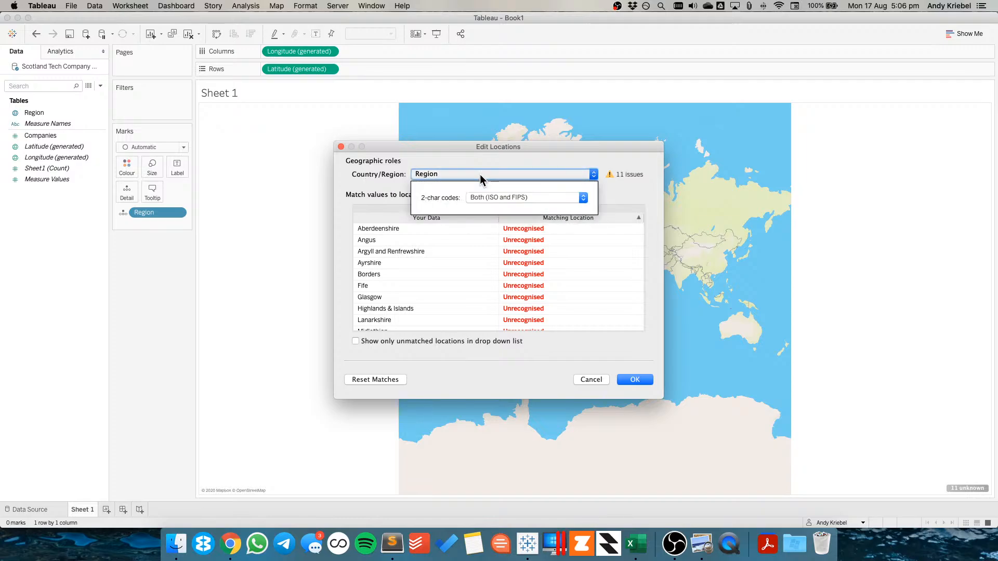
{"action": "left_click", "coordinate": [479, 174]}
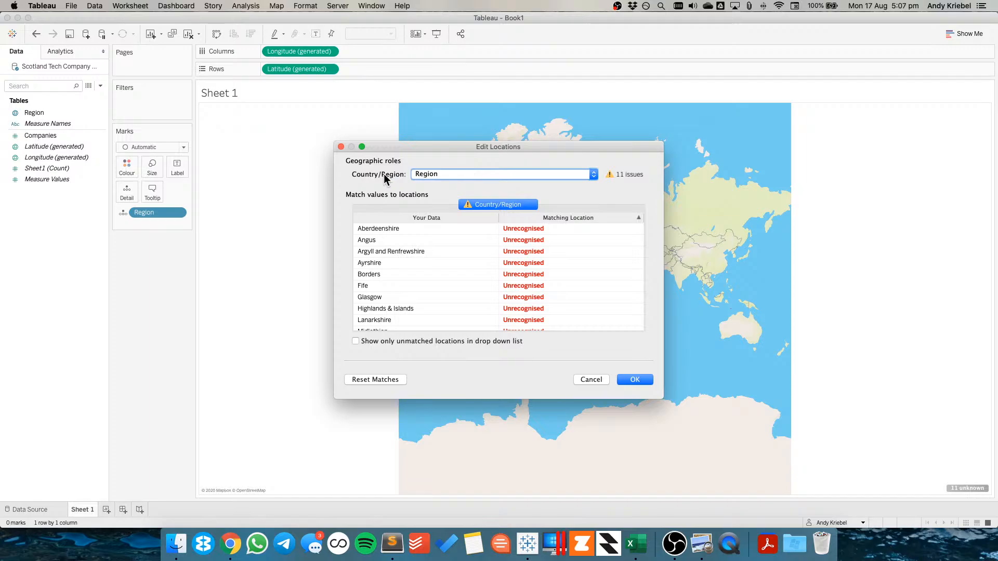
{"action": "left_click", "coordinate": [614, 230]}
{"action": "left_click", "coordinate": [638, 229]}
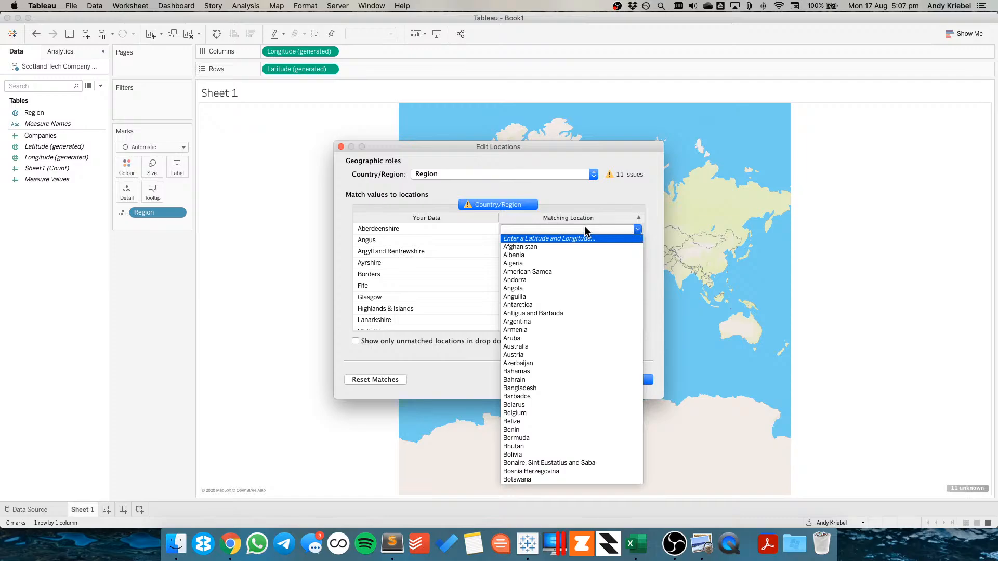
{"action": "left_click", "coordinate": [403, 203]}
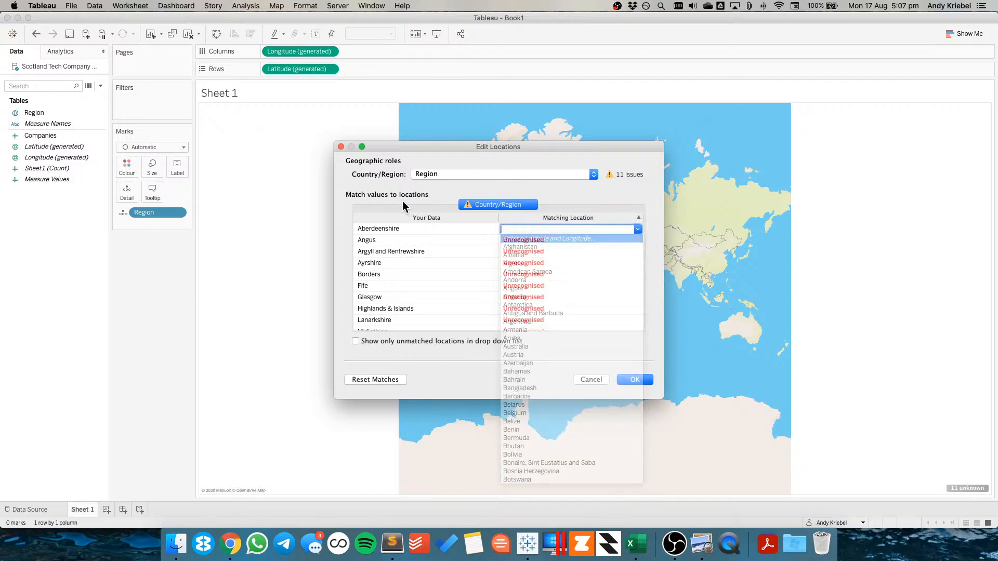
{"action": "left_click", "coordinate": [588, 379]}
Undo the geographic role change and clear the map from the sheet
{"action": "left_click", "coordinate": [28, 113]}
{"action": "left_click", "coordinate": [15, 113]}
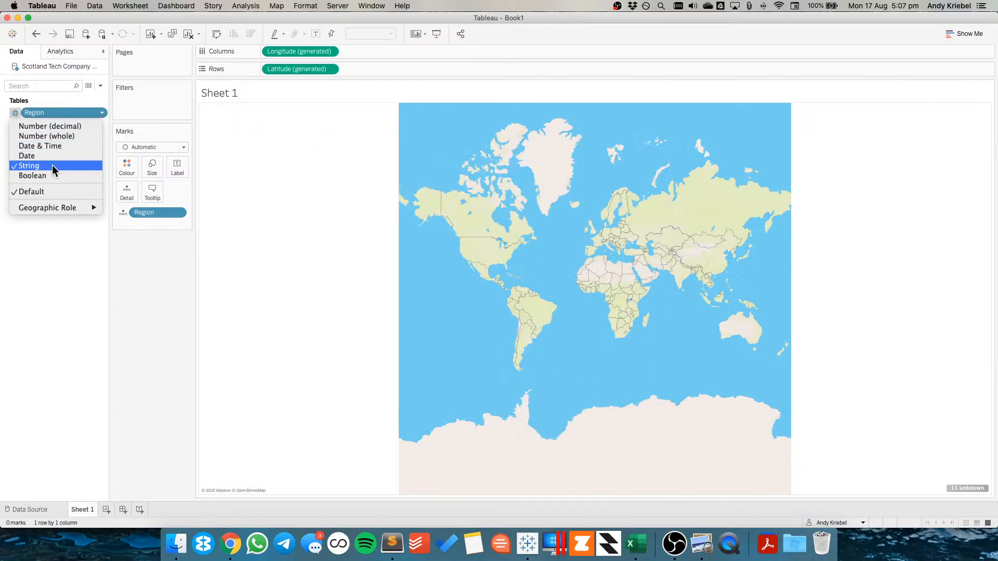
{"action": "left_click", "coordinate": [144, 228]}
{"action": "left_click", "coordinate": [36, 34]}
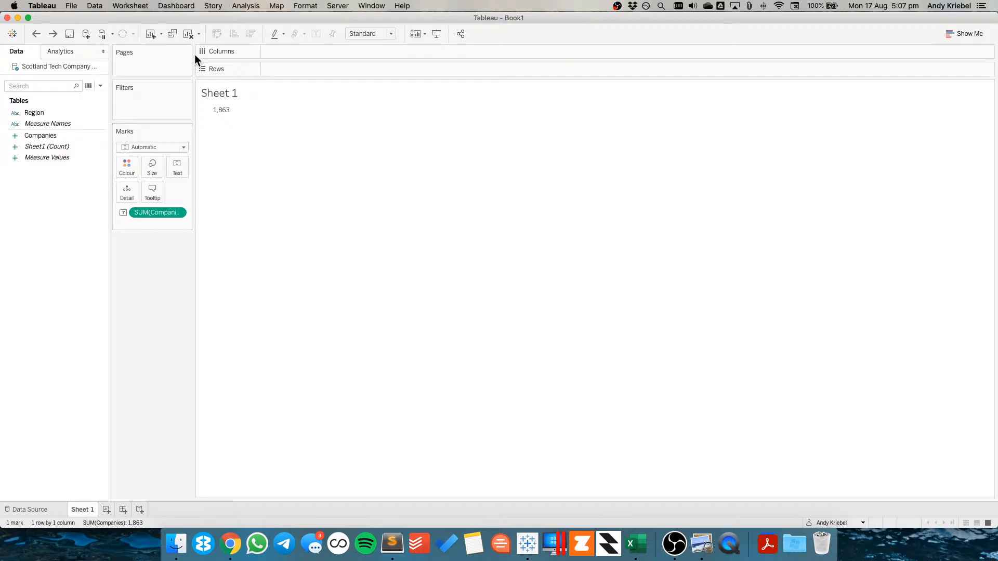
{"action": "left_click", "coordinate": [189, 33]}
Build a bar chart of Companies by Region, sorted descending, and enlarge the row height
{"action": "left_click_drag", "start_coordinate": [45, 111], "coordinate": [216, 204]}
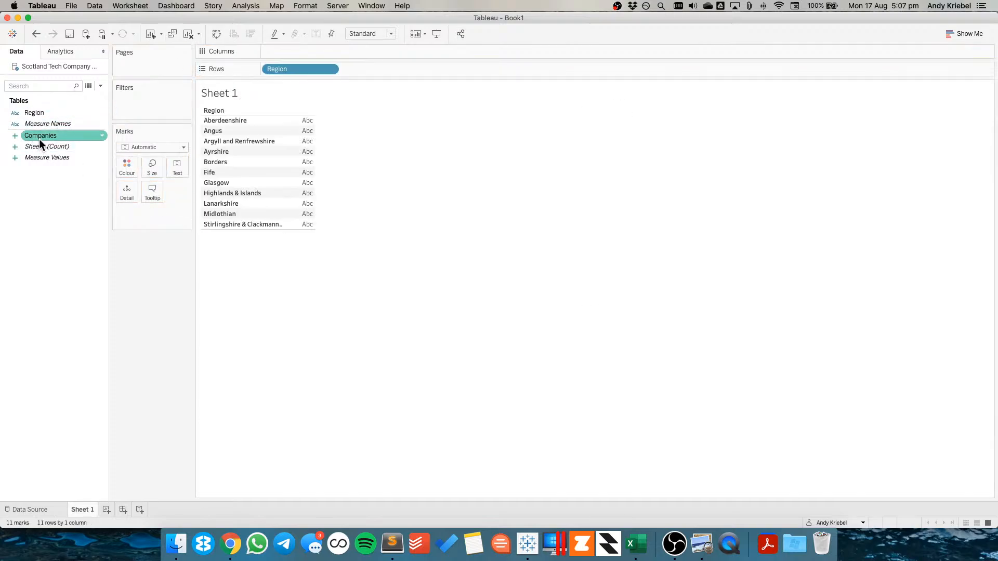
{"action": "left_click_drag", "start_coordinate": [39, 137], "coordinate": [278, 58]}
{"action": "left_click", "coordinate": [251, 34]}
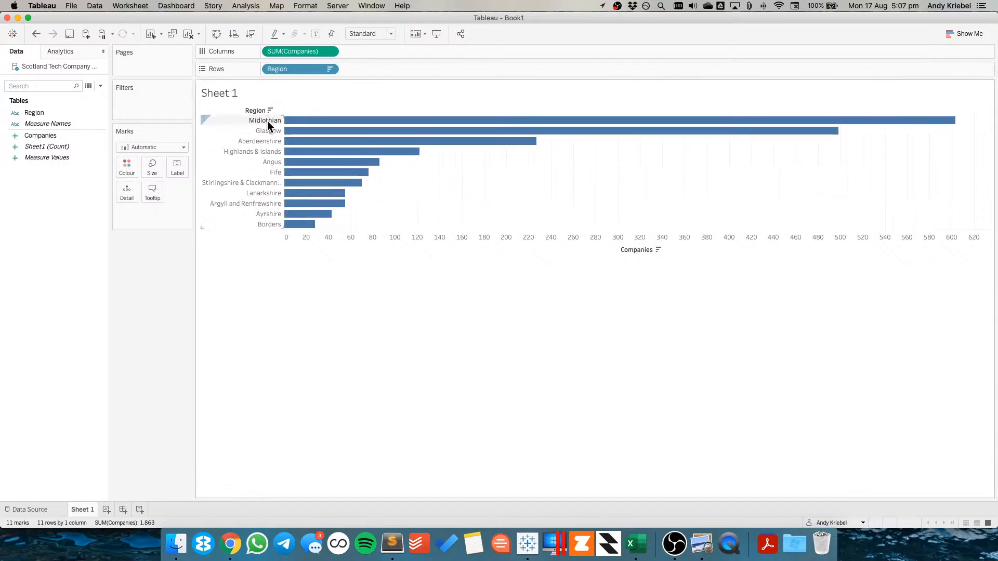
{"action": "left_click_drag", "start_coordinate": [267, 125], "coordinate": [267, 137]}
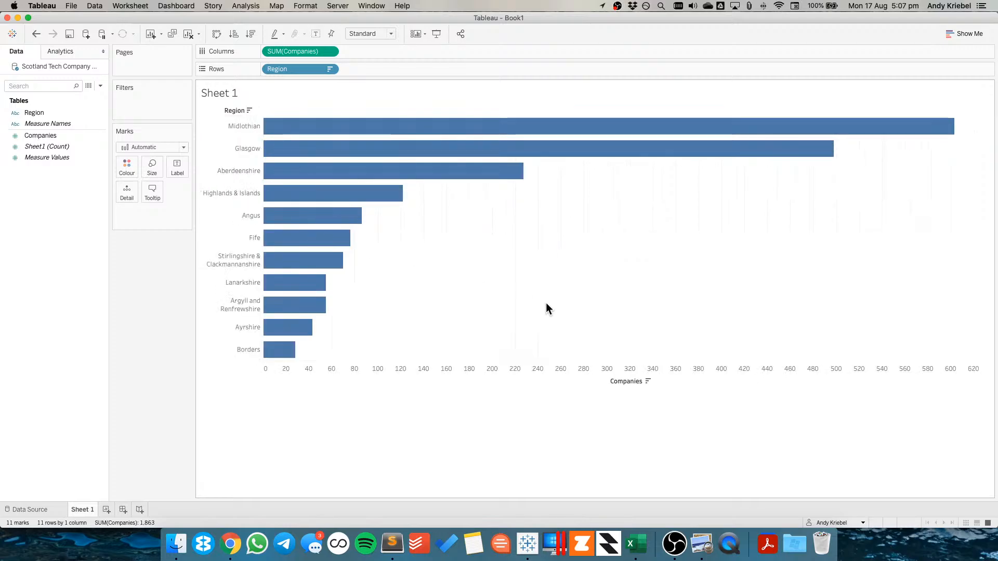
Compare the bar chart against the infographic on the dataset page
{"action": "key", "text": "super+Tab"}
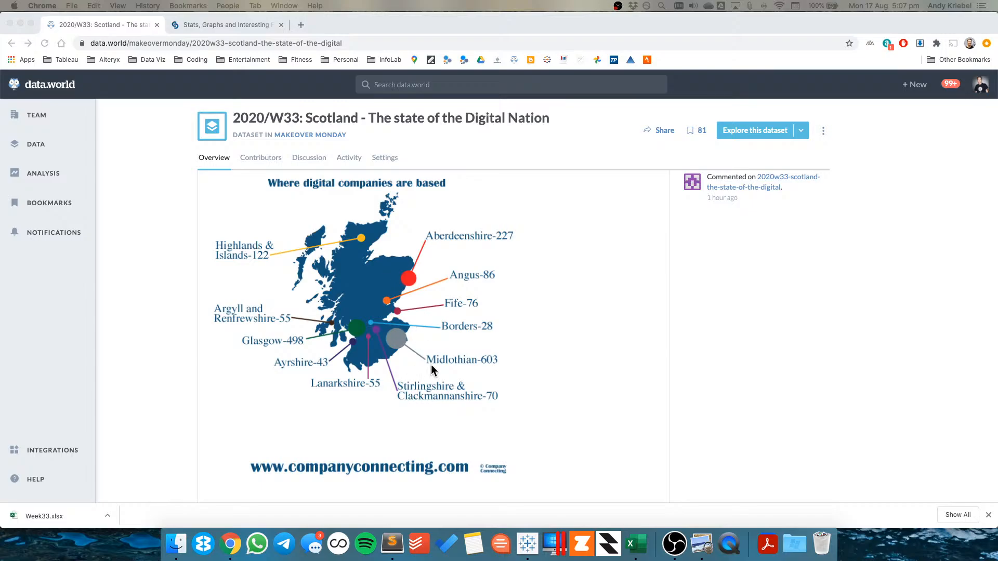
{"action": "key", "text": "super+Tab"}
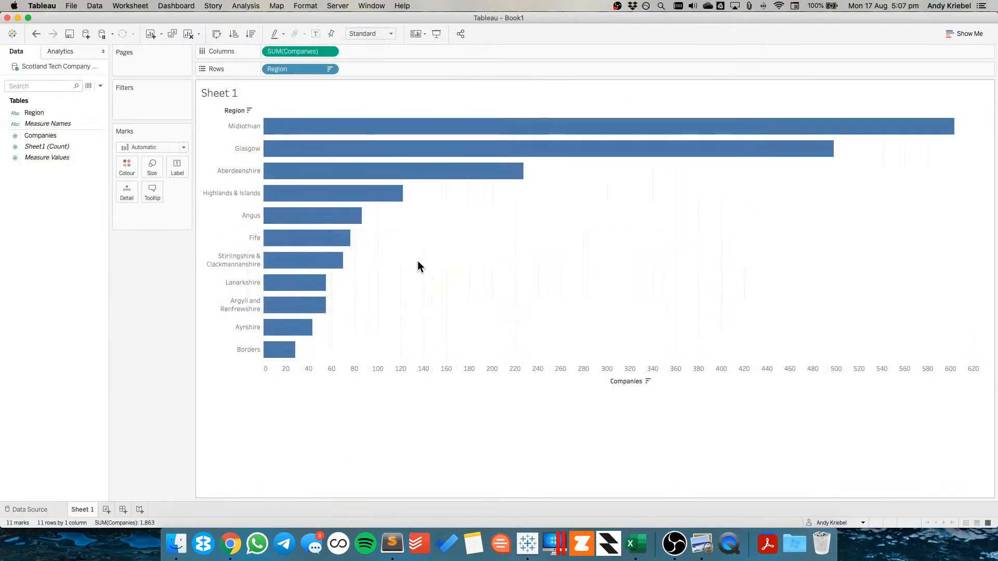
Show mark labels on the bars and set their font colour to Match Mark Colour
{"action": "left_click", "coordinate": [177, 169]}
{"action": "left_click", "coordinate": [202, 191]}
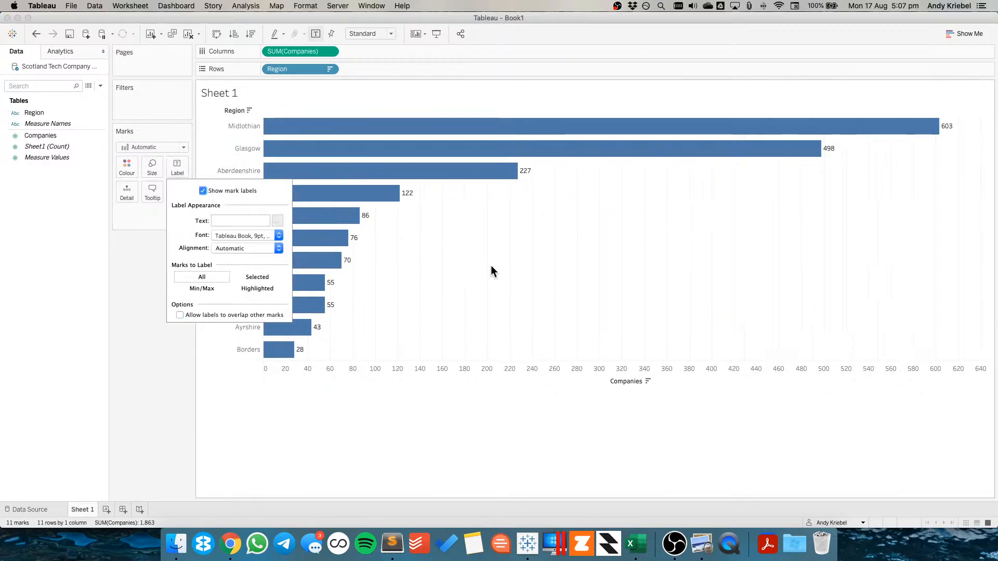
{"action": "left_click", "coordinate": [491, 265]}
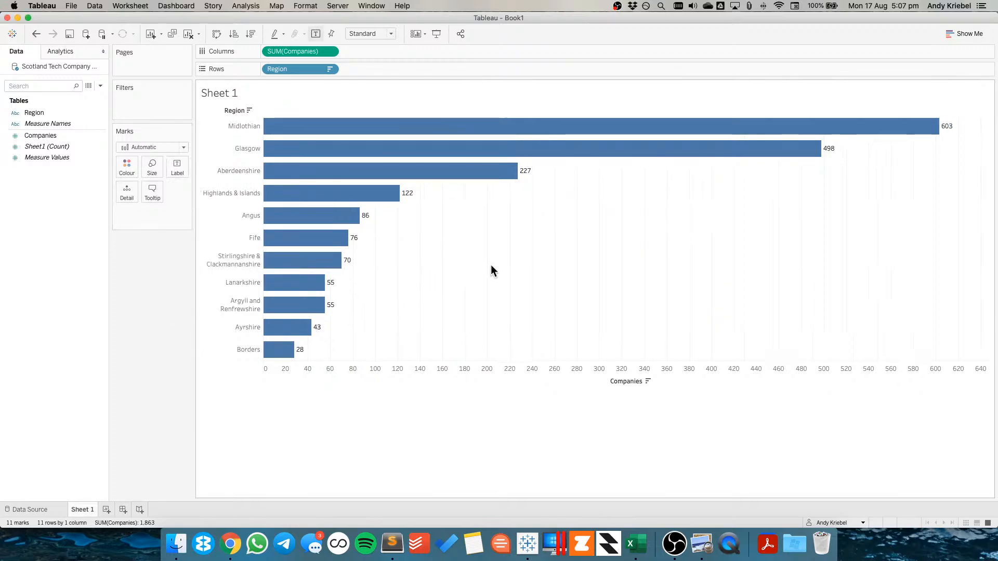
{"action": "left_click", "coordinate": [177, 169]}
{"action": "left_click", "coordinate": [221, 236]}
{"action": "left_click", "coordinate": [235, 302]}
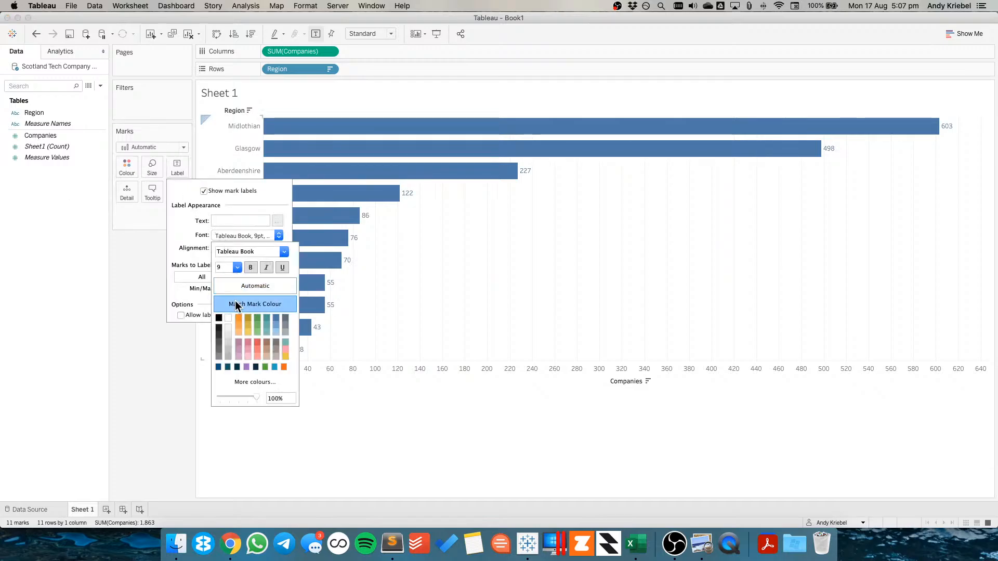
{"action": "left_click", "coordinate": [127, 235]}
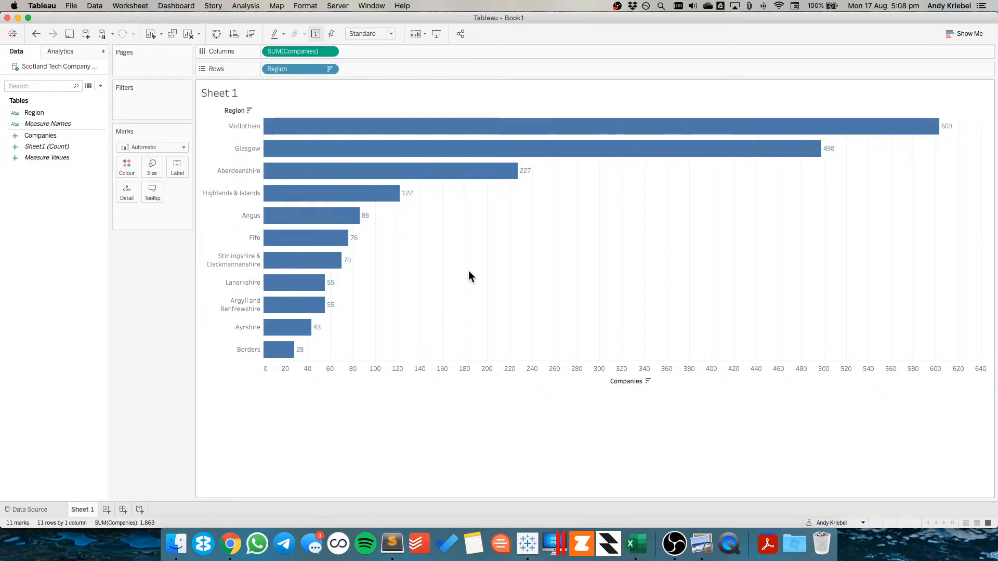
Duplicate SUM(Companies) on Columns and apply a Percent of Total quick table calculation to the copy
{"action": "left_click", "coordinate": [88, 112]}
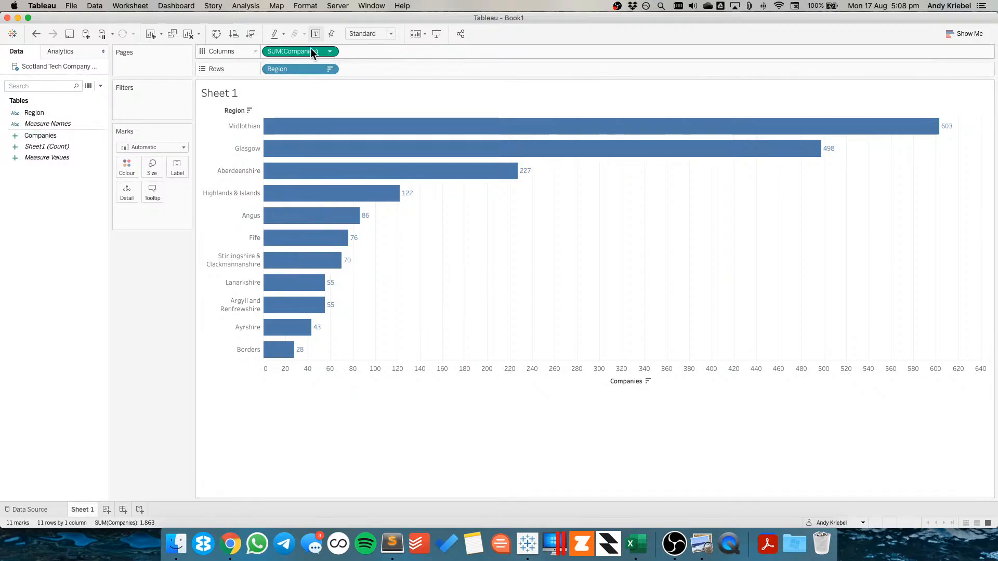
{"action": "left_click_drag", "start_coordinate": [311, 49], "coordinate": [363, 51]}
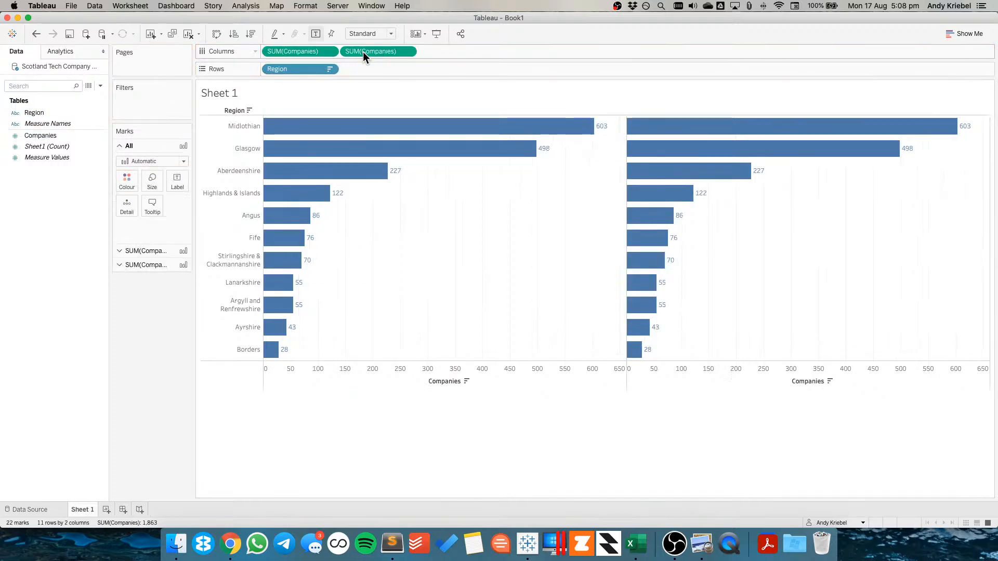
{"action": "left_click", "coordinate": [407, 50]}
{"action": "mouse_move", "coordinate": [447, 221]}
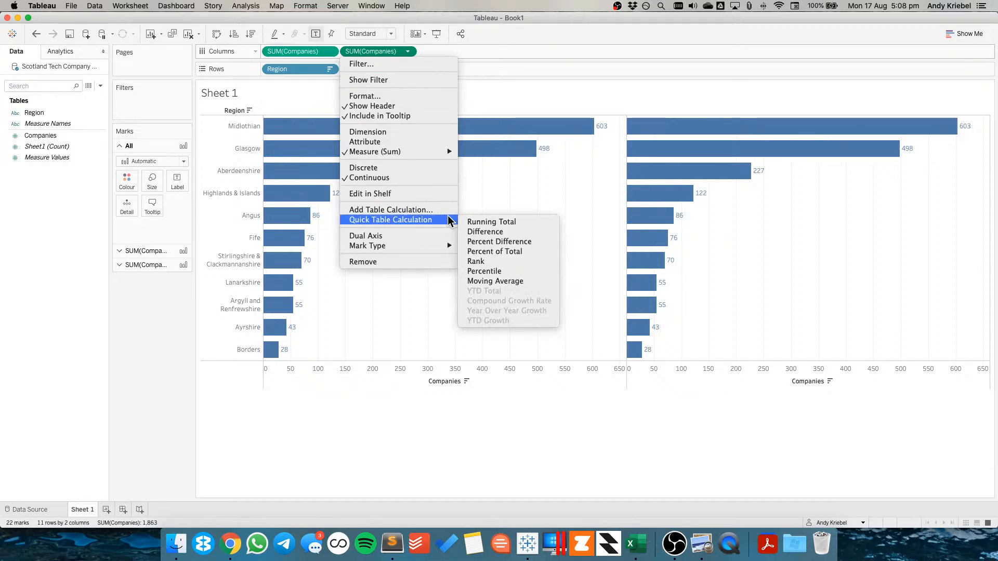
{"action": "left_click", "coordinate": [491, 253]}
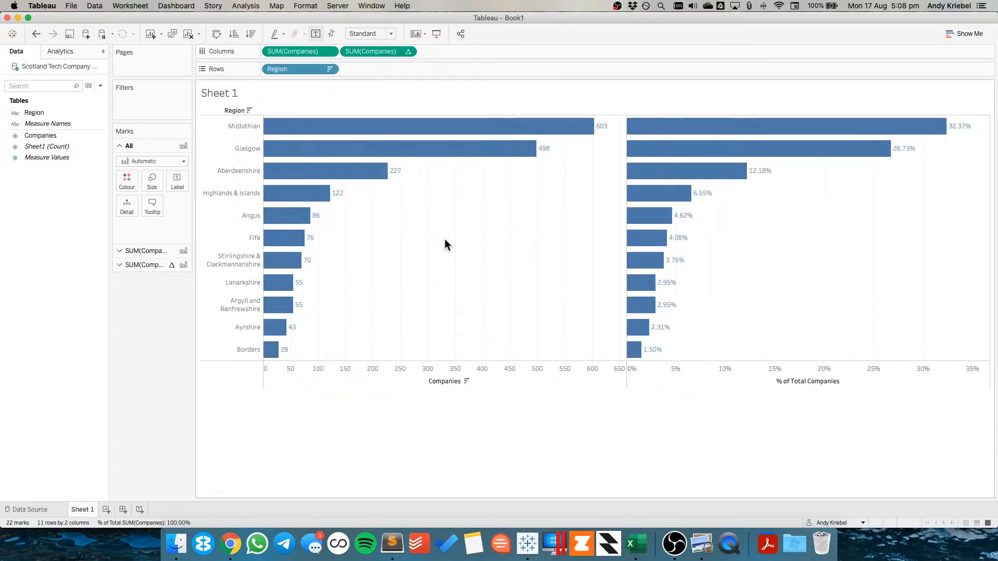
Select the top three percentage bars to inspect their tooltip values
{"action": "left_click_drag", "start_coordinate": [977, 125], "coordinate": [715, 180]}
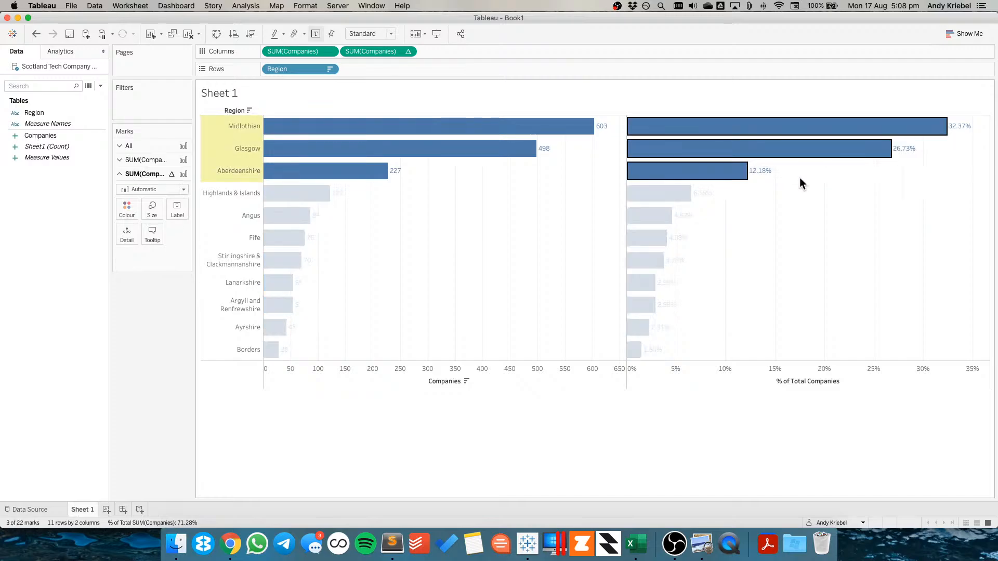
{"action": "mouse_move", "coordinate": [785, 153]}
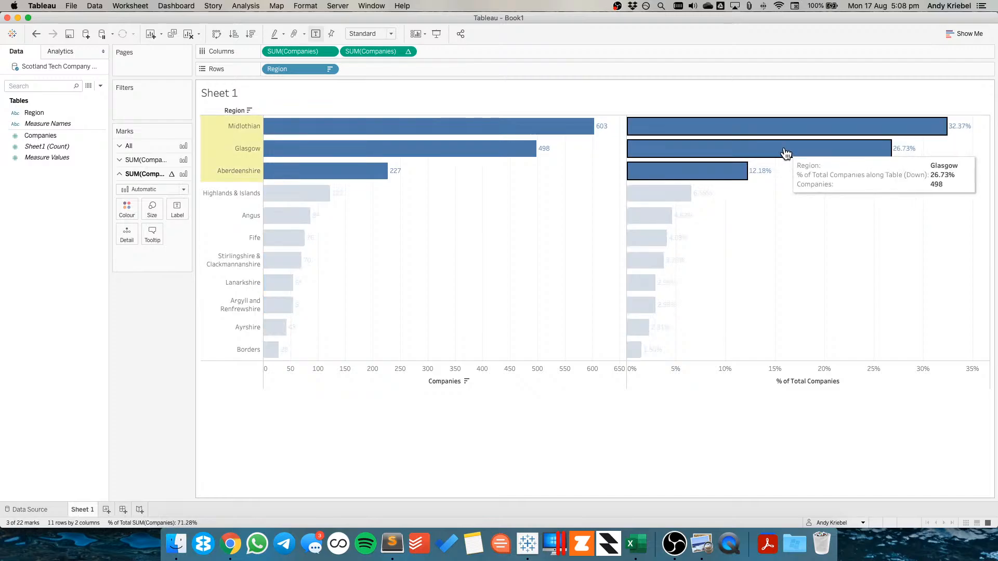
{"action": "left_click", "coordinate": [768, 213]}
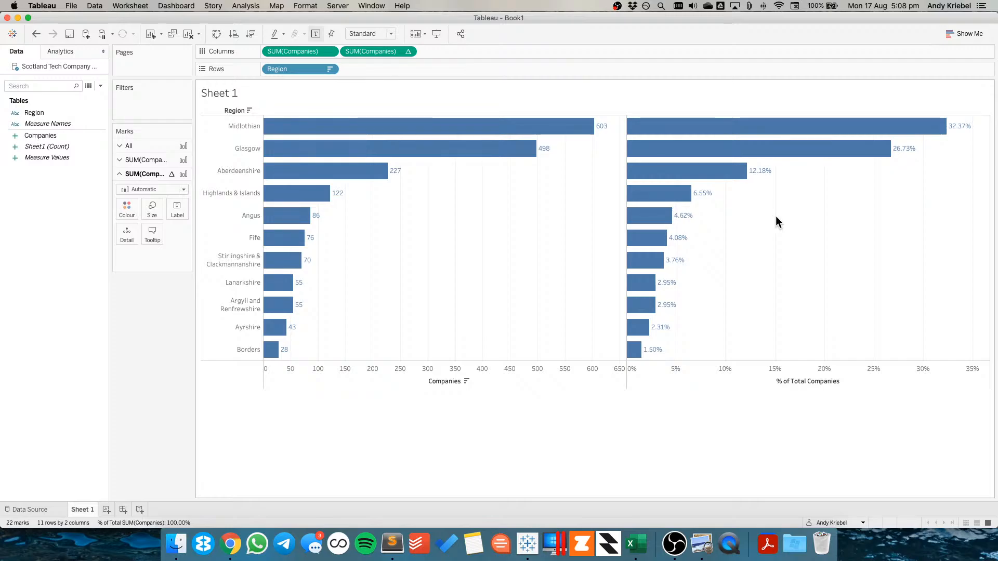
Move the percent-of-total field onto the label and add Companies as a second label
{"action": "left_click_drag", "start_coordinate": [366, 51], "coordinate": [179, 180]}
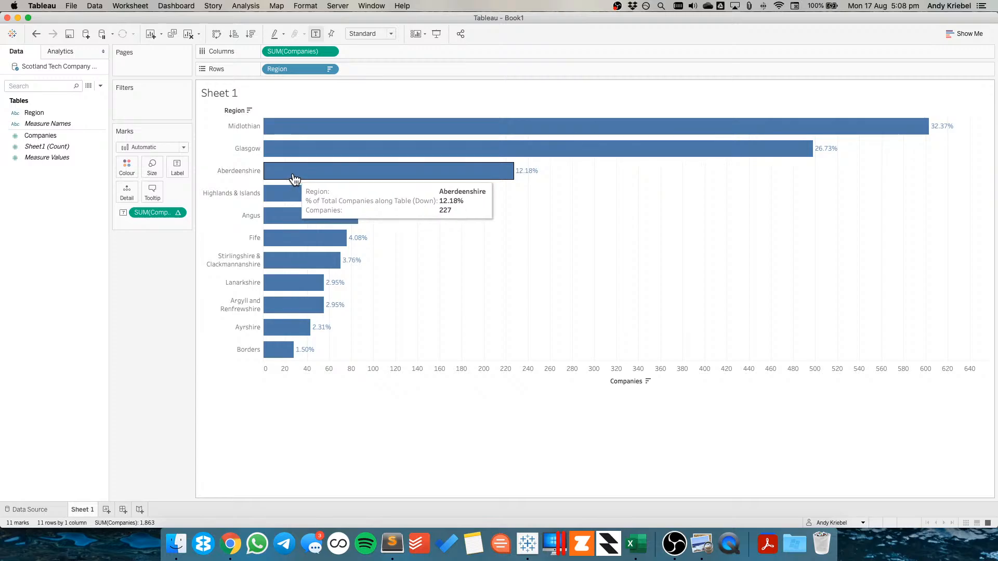
{"action": "left_click_drag", "start_coordinate": [46, 141], "coordinate": [173, 165]}
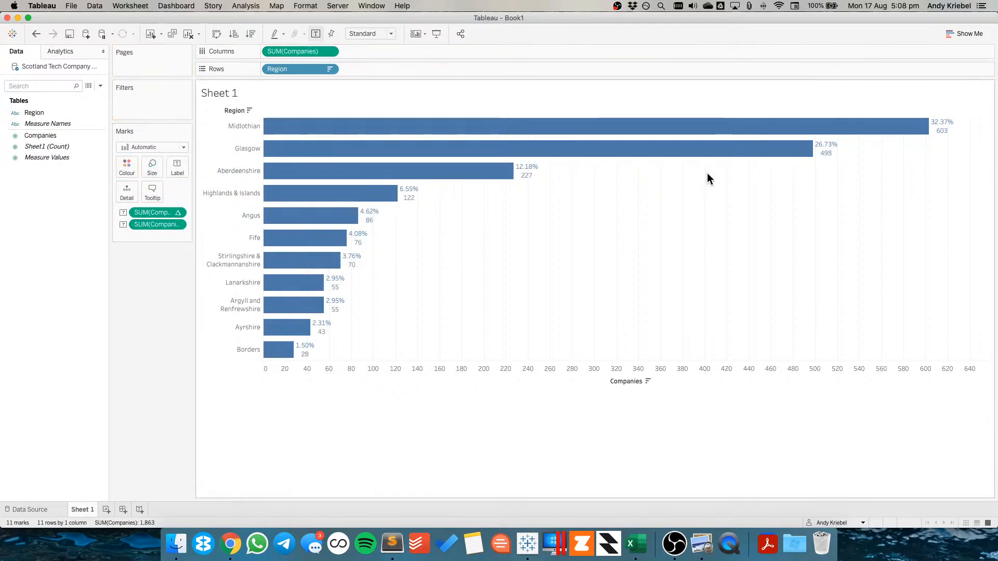
Format the percent-of-total label numbers as Percentage with 1 decimal place
{"action": "right_click", "coordinate": [157, 214]}
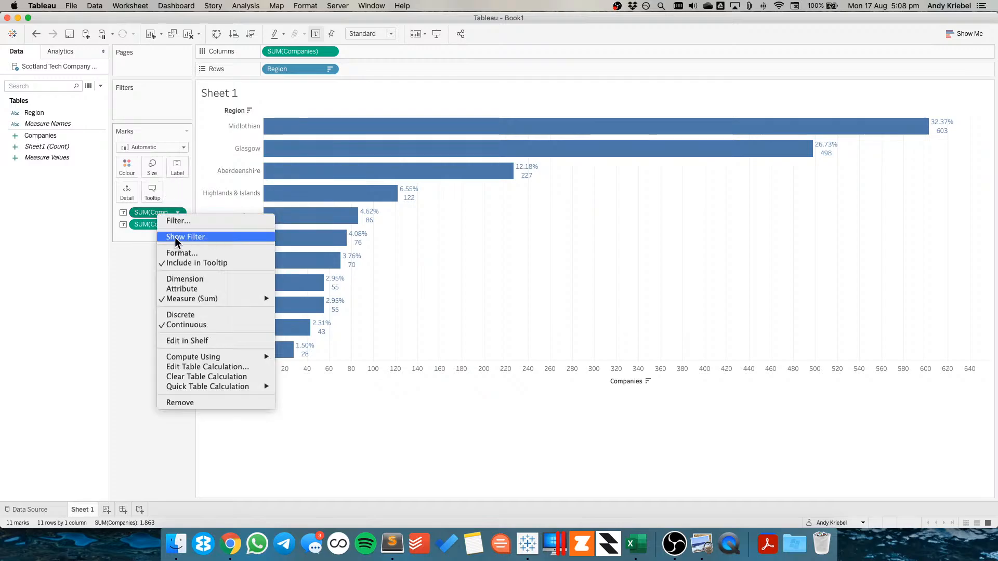
{"action": "left_click", "coordinate": [181, 253]}
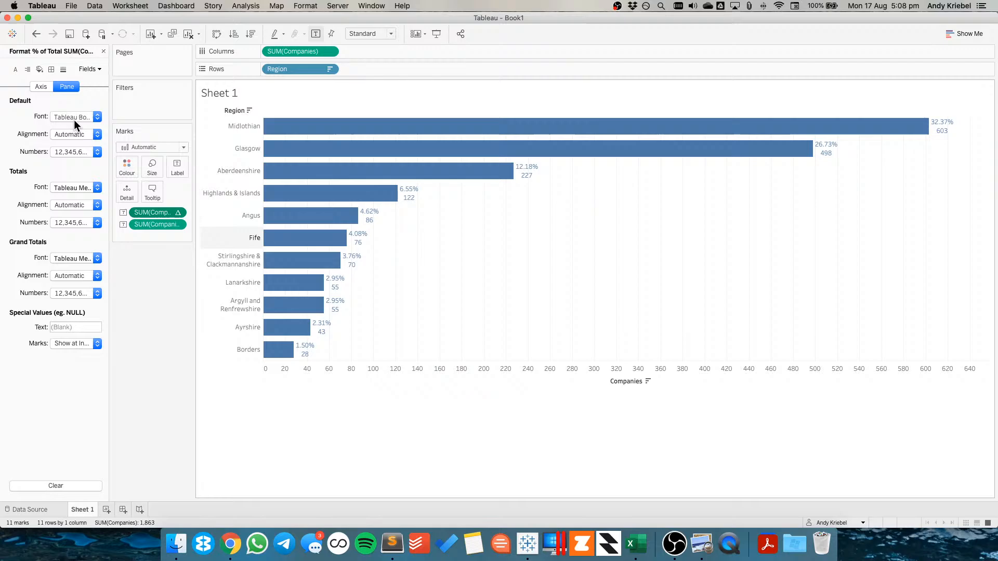
{"action": "left_click", "coordinate": [67, 151]}
{"action": "left_click", "coordinate": [83, 229]}
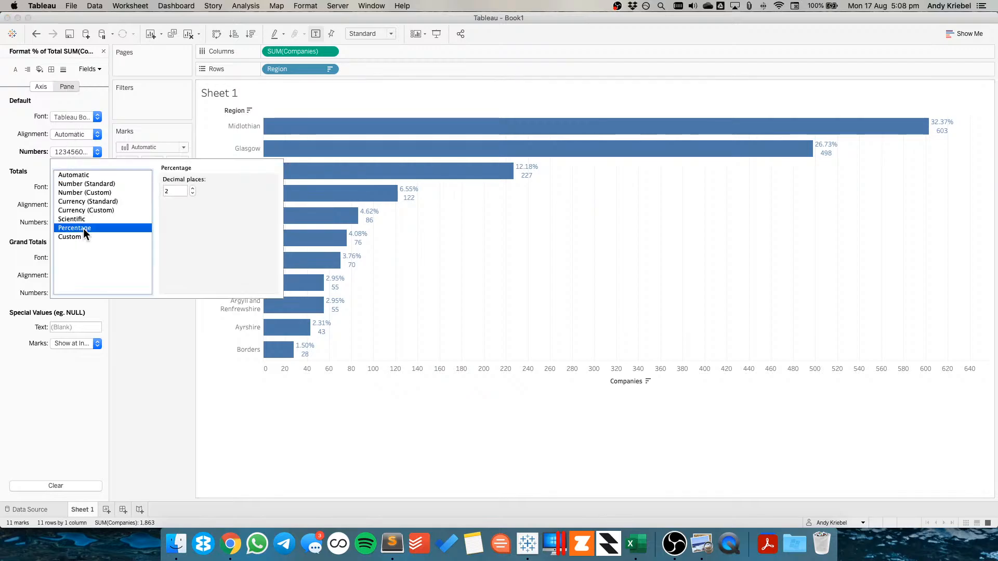
{"action": "left_click", "coordinate": [192, 193]}
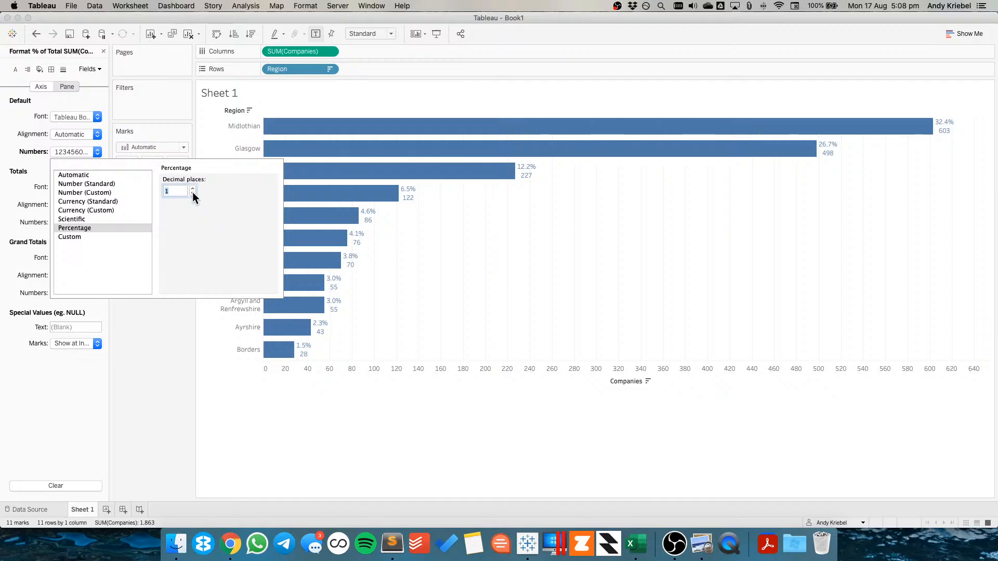
{"action": "left_click", "coordinate": [439, 258]}
{"action": "mouse_move", "coordinate": [298, 360]}
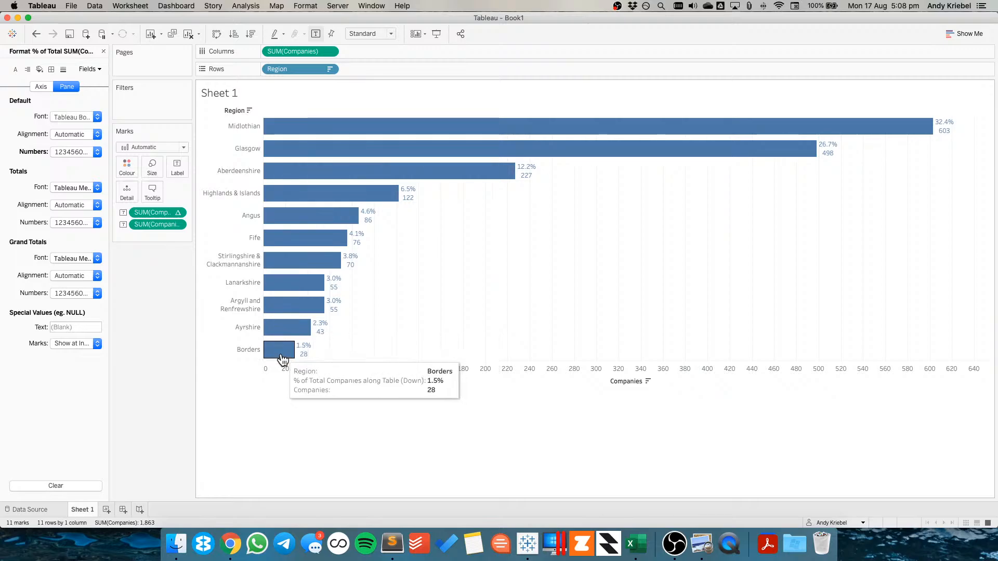
{"action": "mouse_move", "coordinate": [290, 331]}
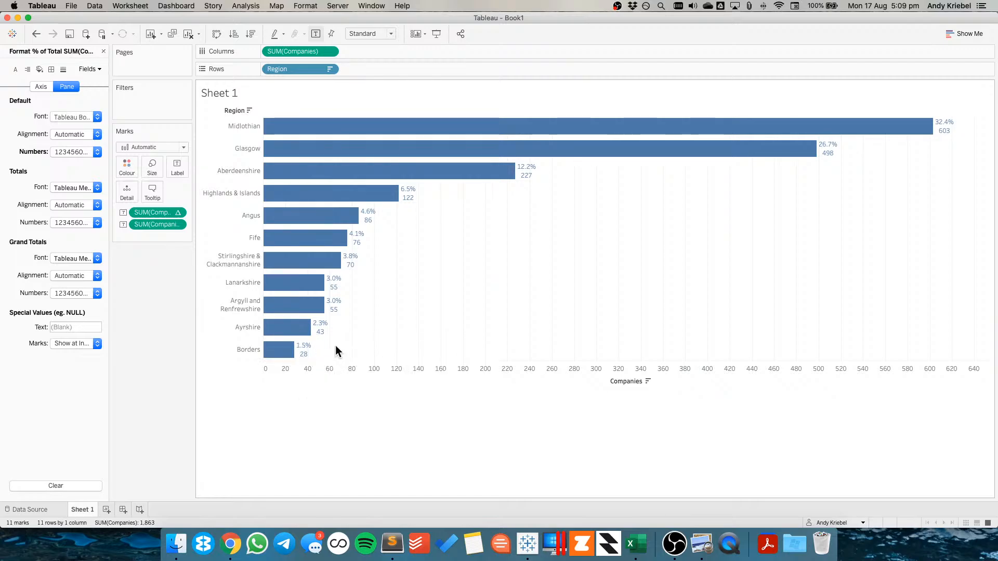
{"action": "left_click", "coordinate": [103, 51]}
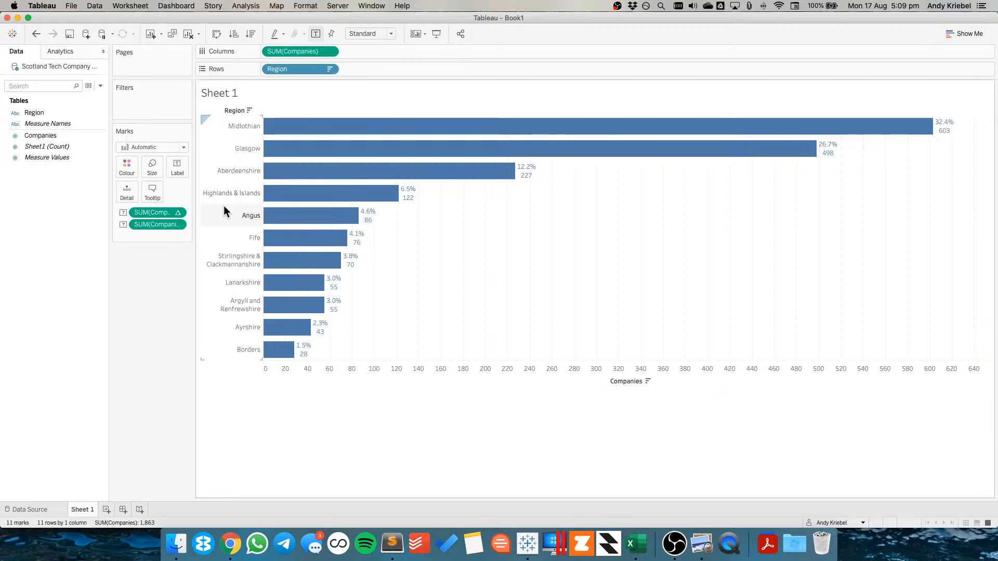
Edit the label text to put the Companies value and the percent of total on one line separated by " | "
{"action": "left_click", "coordinate": [176, 167]}
{"action": "left_click", "coordinate": [279, 222]}
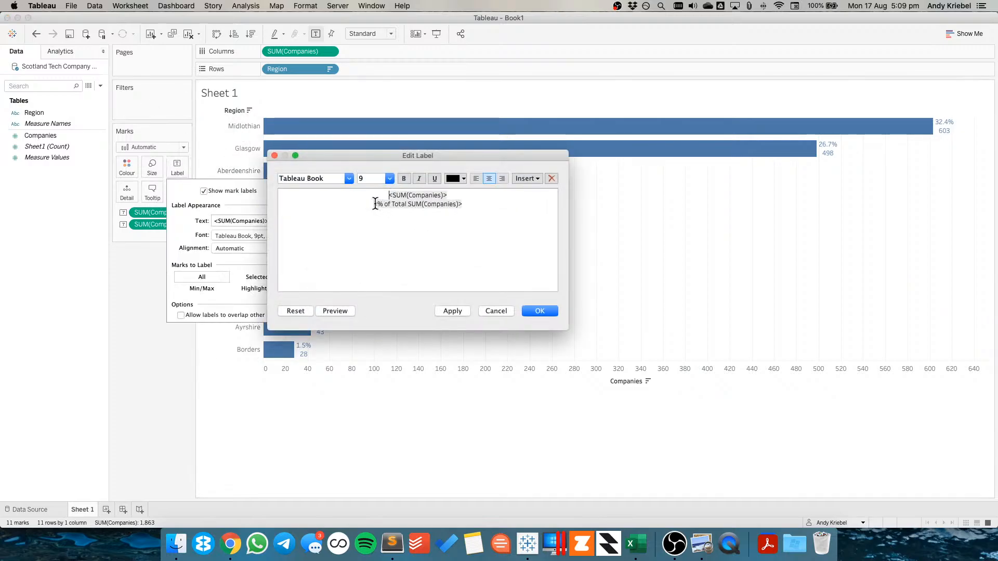
{"action": "left_click", "coordinate": [374, 203]}
{"action": "key", "text": "BackSpace"}
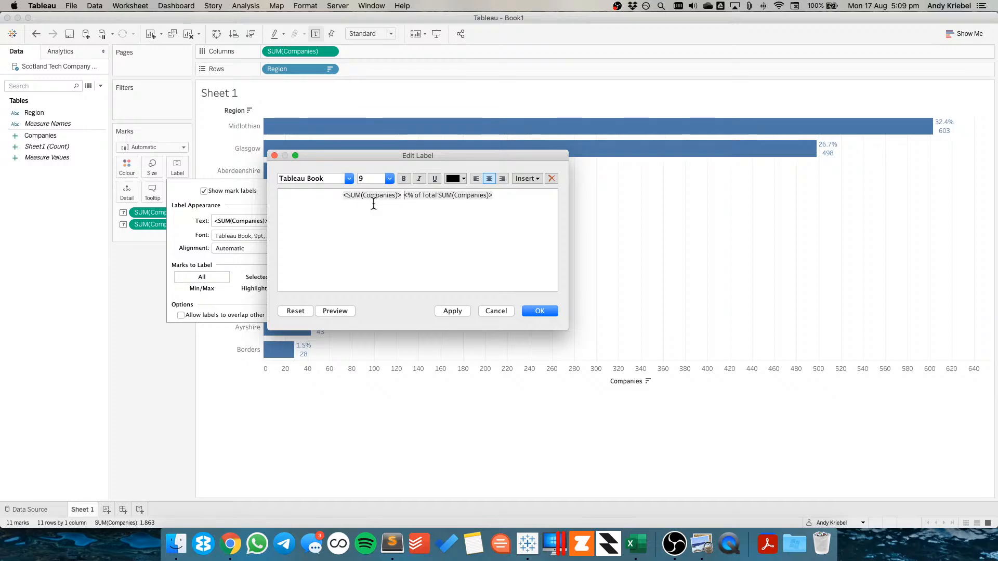
{"action": "type", "text": "|"}
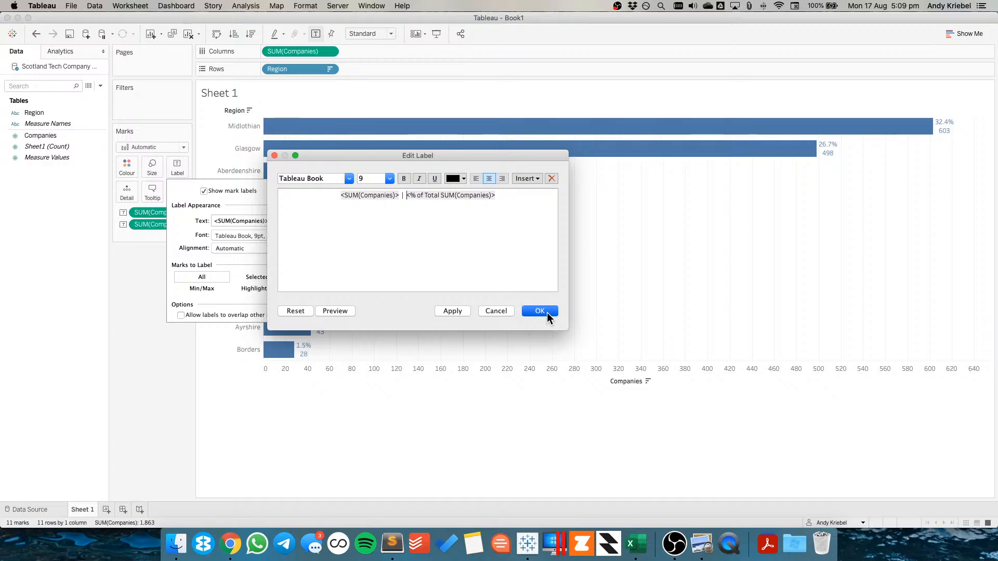
{"action": "left_click", "coordinate": [541, 311]}
{"action": "left_click", "coordinate": [728, 267]}
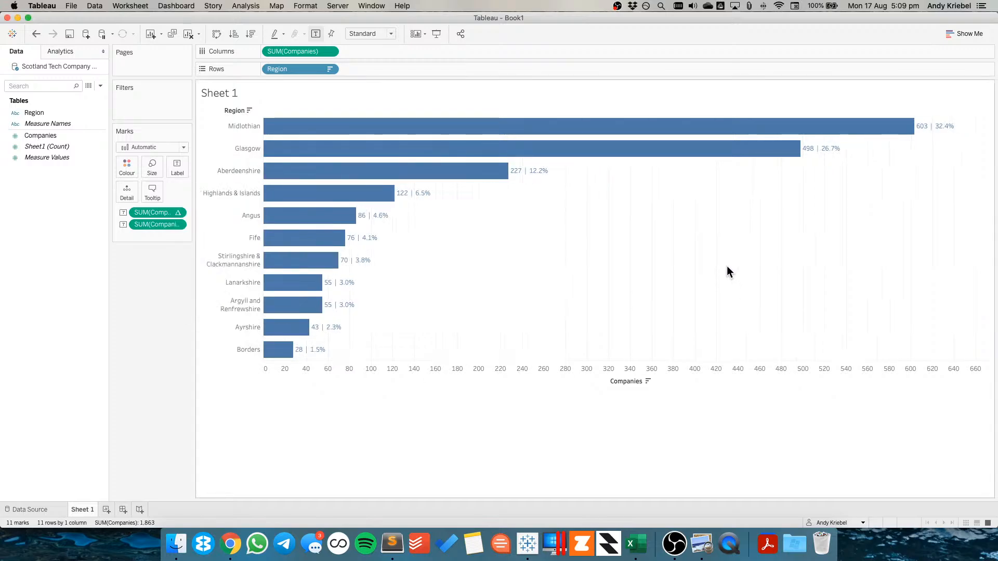
Set the sheet's zero lines, grid lines and axis rulers to None
{"action": "right_click", "coordinate": [504, 248]}
{"action": "left_click", "coordinate": [525, 297]}
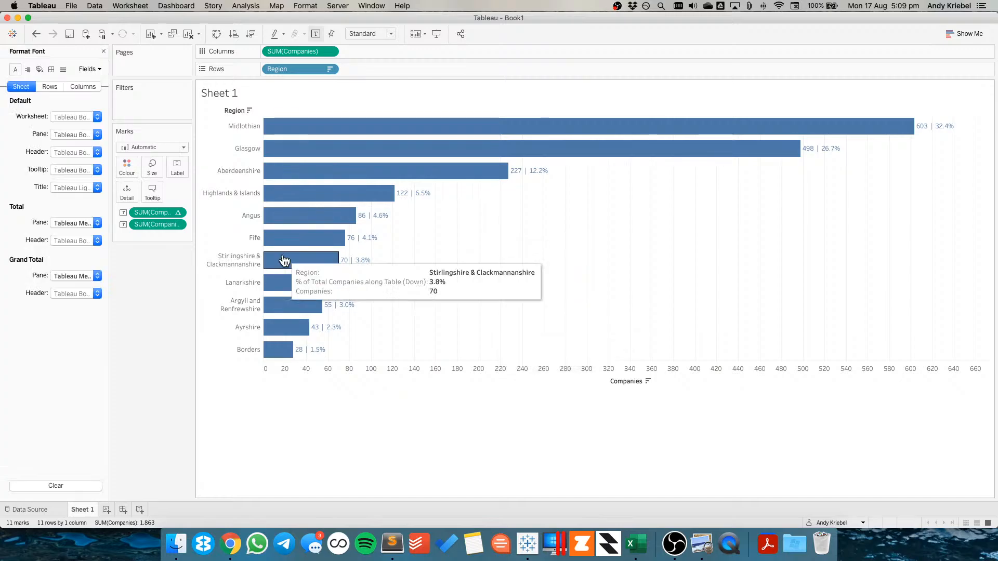
{"action": "left_click", "coordinate": [52, 69]}
{"action": "left_click", "coordinate": [63, 69]}
{"action": "left_click", "coordinate": [73, 134]}
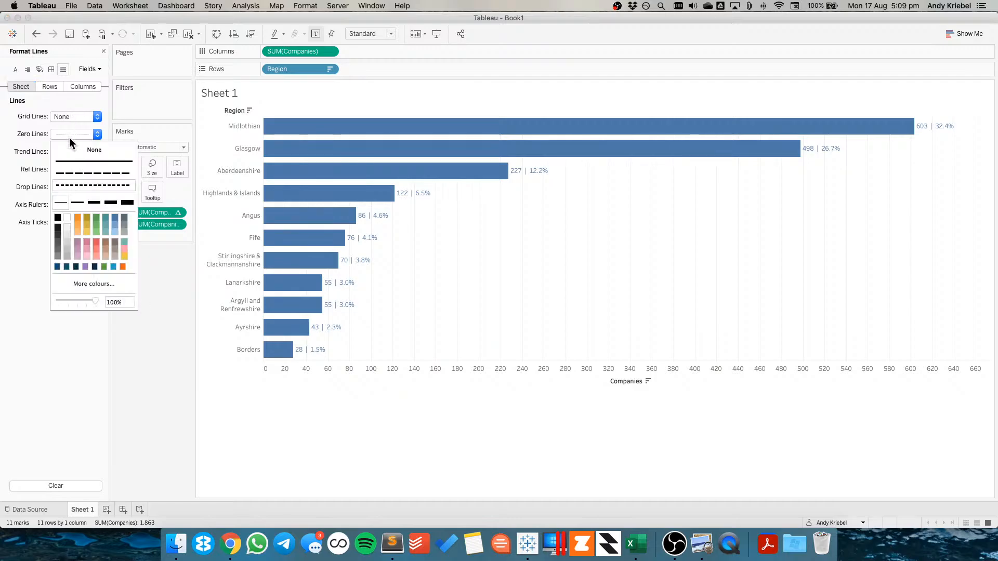
{"action": "left_click", "coordinate": [70, 149]}
{"action": "left_click", "coordinate": [68, 115]}
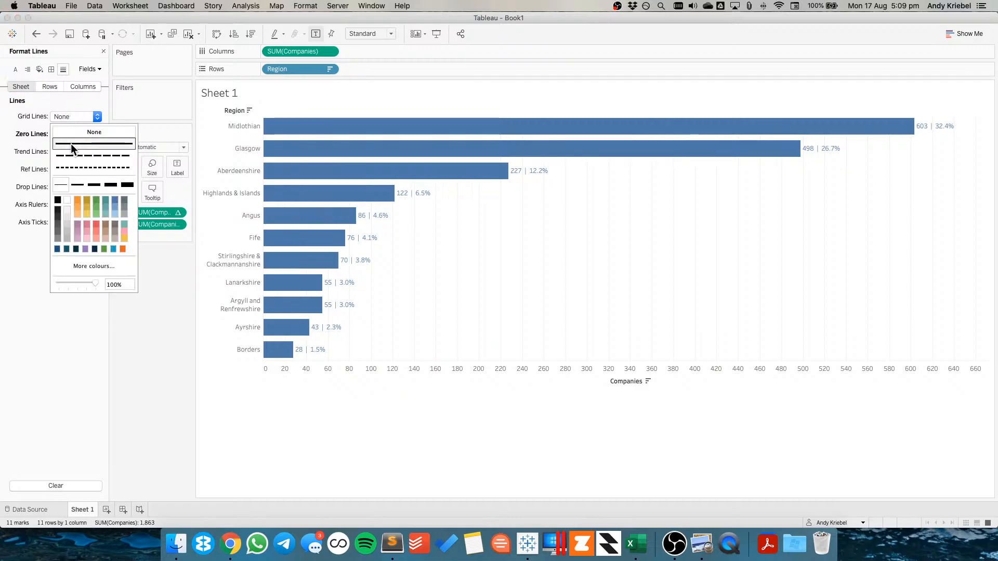
{"action": "left_click", "coordinate": [71, 132]}
{"action": "left_click", "coordinate": [71, 205]}
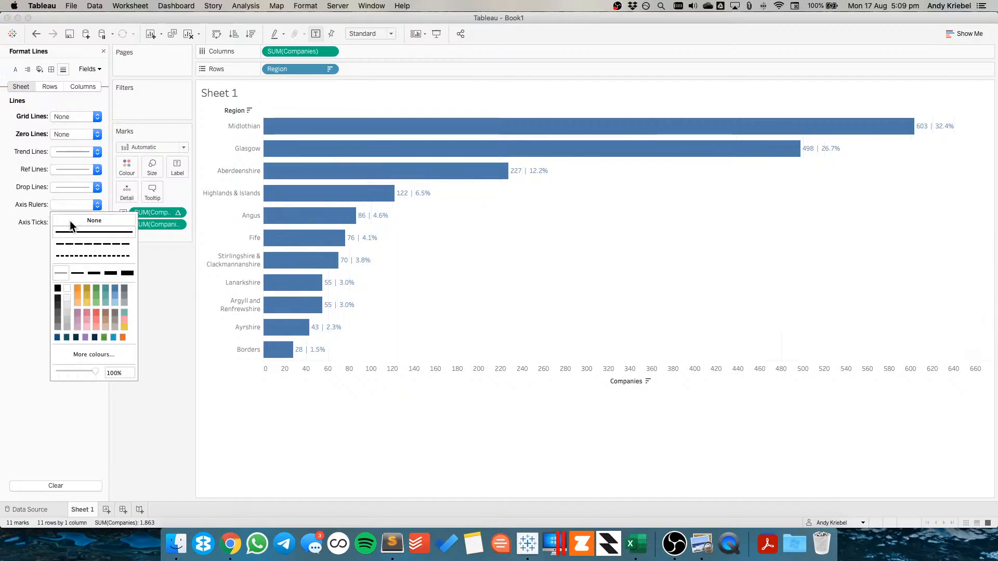
{"action": "left_click", "coordinate": [578, 349]}
Hide the Companies axis header and close the format pane
{"action": "right_click", "coordinate": [416, 368]}
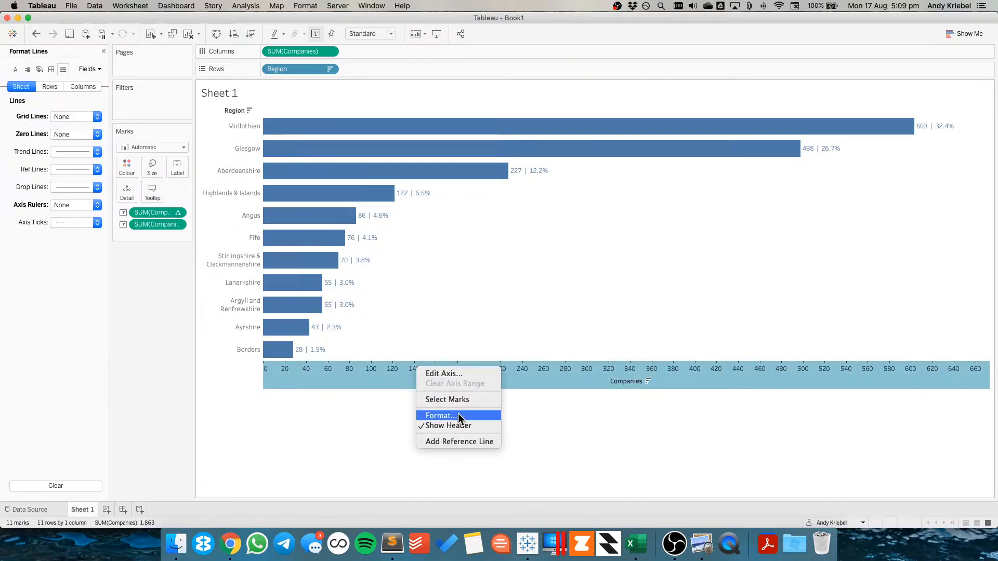
{"action": "left_click", "coordinate": [460, 425]}
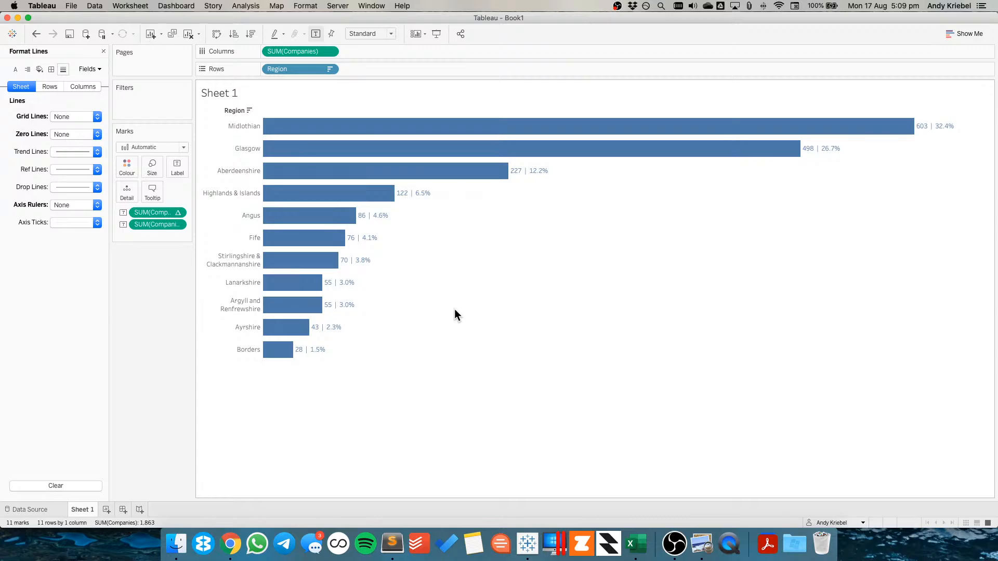
{"action": "left_click", "coordinate": [103, 50]}
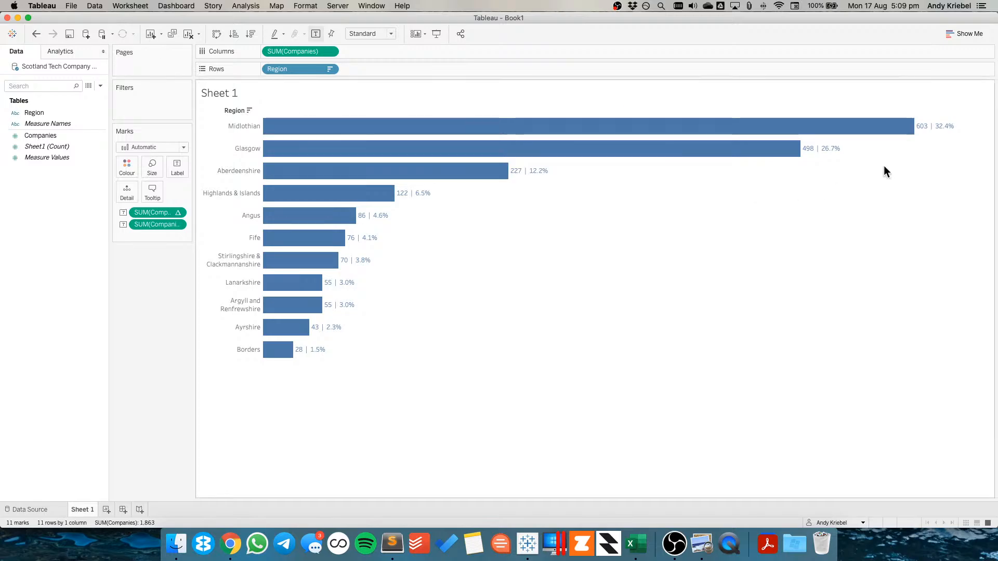
Select the Midlothian, Glasgow and Aberdeenshire bars and group them to colour the top three regions
{"action": "mouse_move", "coordinate": [940, 127]}
{"action": "left_click_drag", "start_coordinate": [969, 125], "coordinate": [459, 180]}
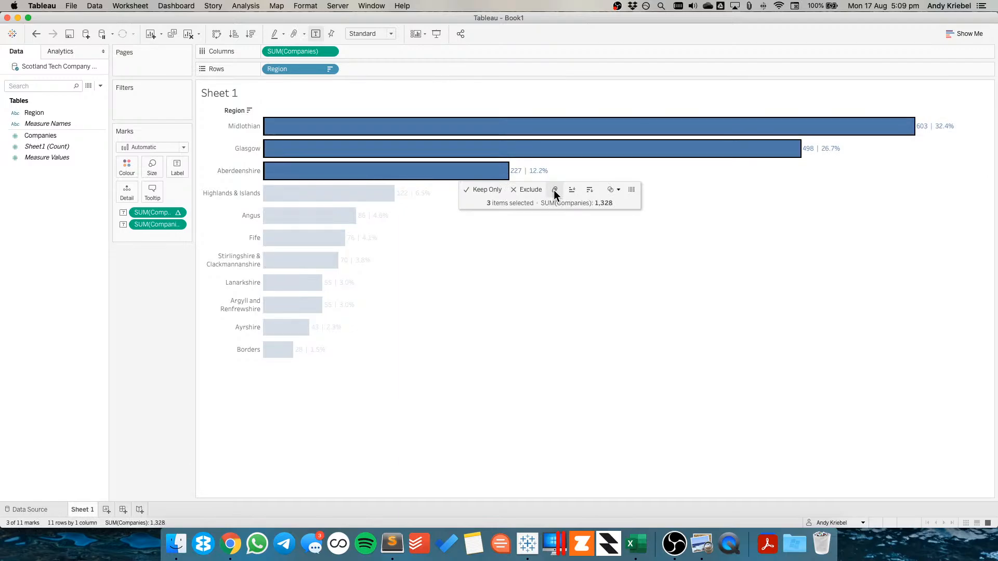
{"action": "left_click", "coordinate": [554, 190]}
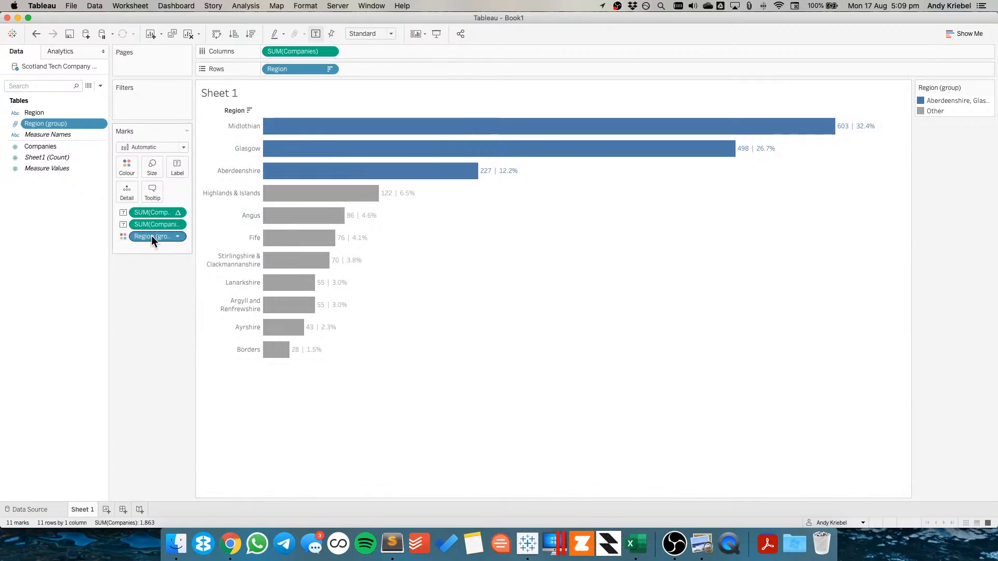
Exclude the region group field from the tooltip
{"action": "left_click", "coordinate": [178, 237]}
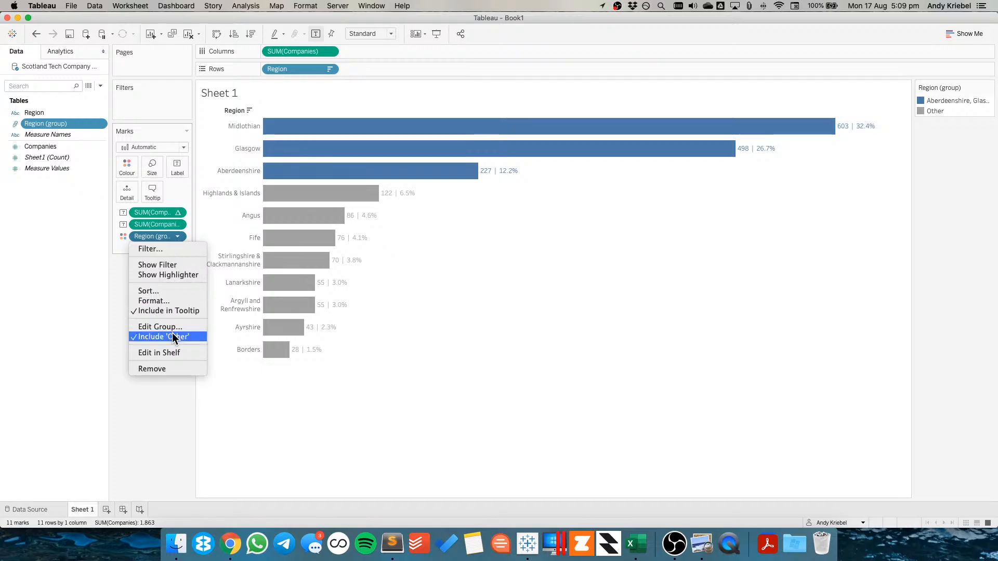
{"action": "left_click", "coordinate": [169, 310]}
{"action": "mouse_move", "coordinate": [356, 136]}
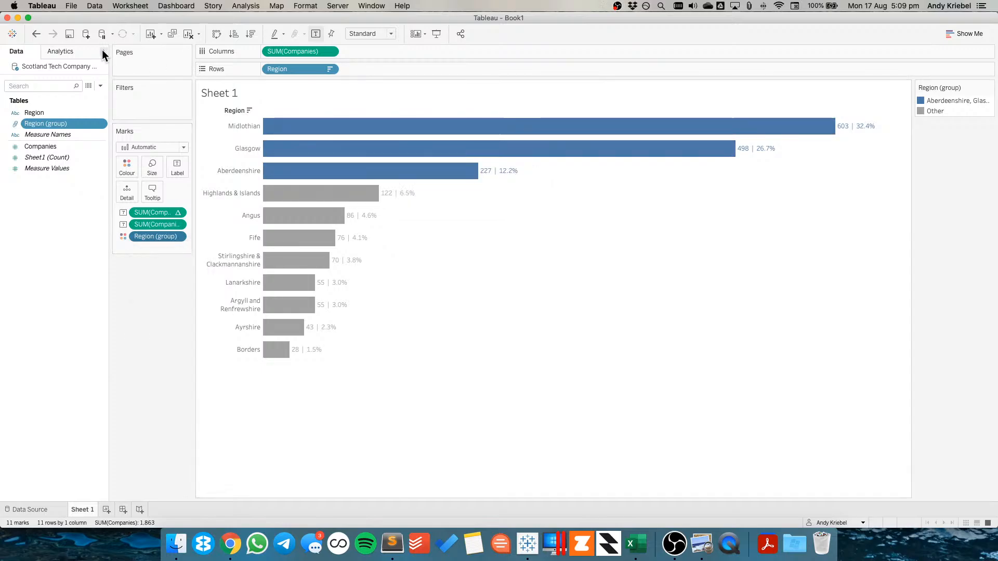
{"action": "left_click", "coordinate": [57, 51]}
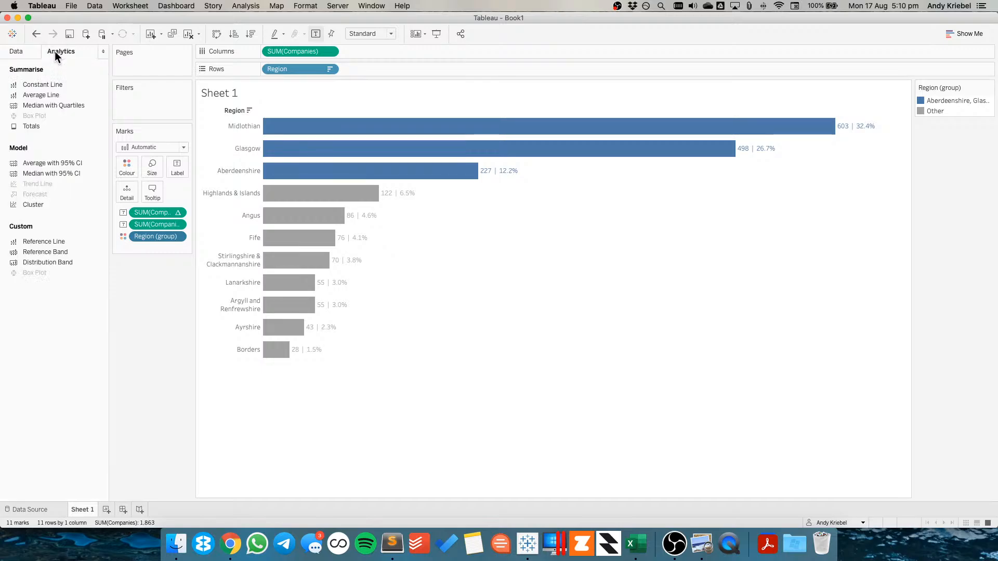
{"action": "left_click", "coordinate": [15, 51]}
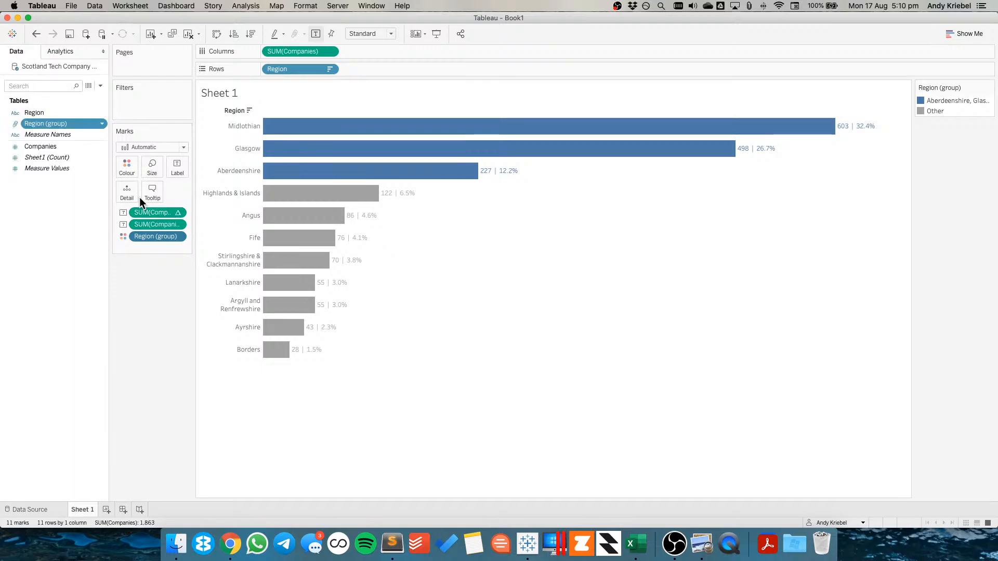
Save the percent-of-total table calculation as a new field named % of Total
{"action": "left_click_drag", "start_coordinate": [151, 212], "coordinate": [61, 242]}
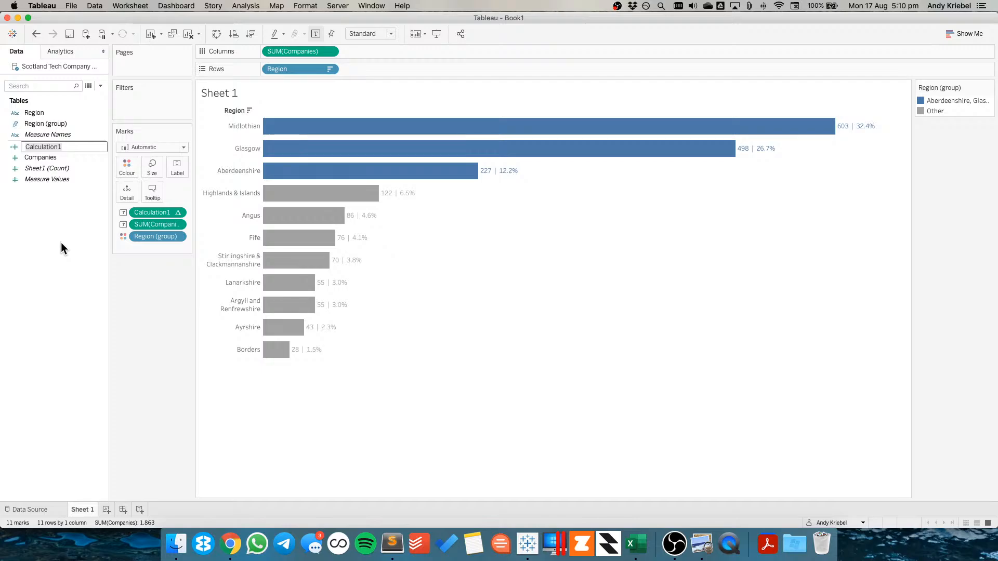
{"action": "type", "text": "% of Total"}
{"action": "key", "text": "Return"}
{"action": "mouse_move", "coordinate": [353, 128]}
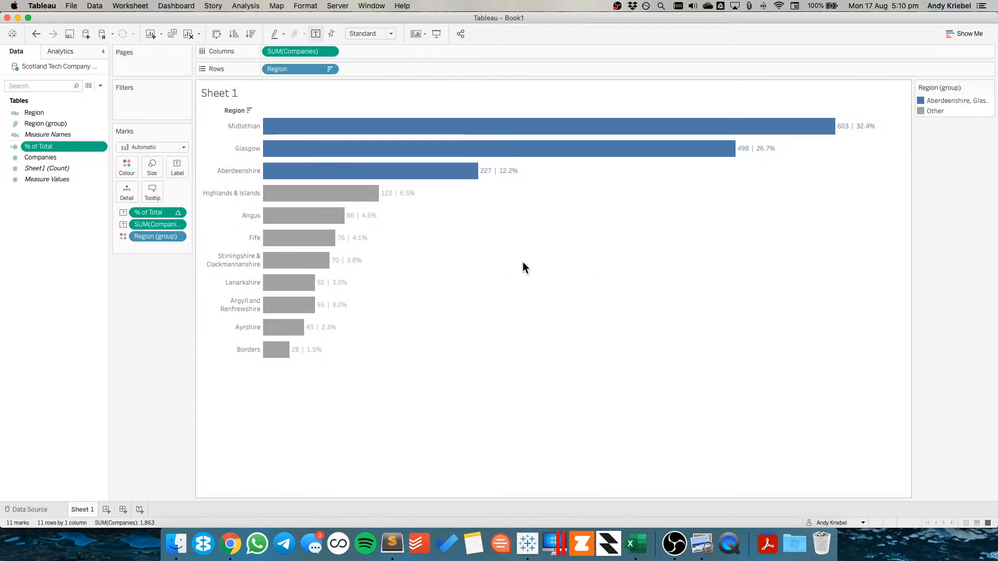
Open the colour editor for the region group and switch to the Company Connecting page in Chrome
{"action": "double_click", "coordinate": [930, 100]}
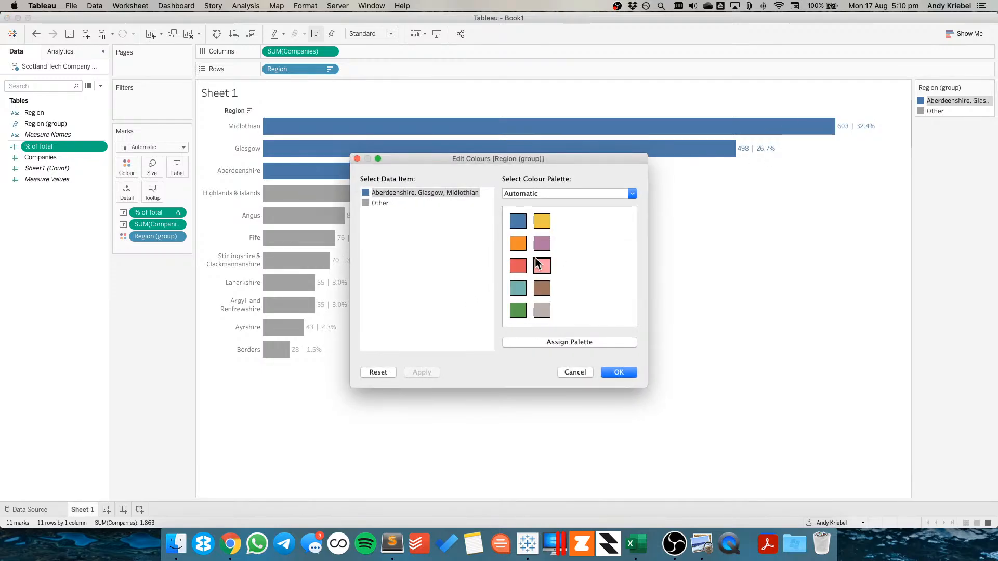
{"action": "key", "text": "super+Tab"}
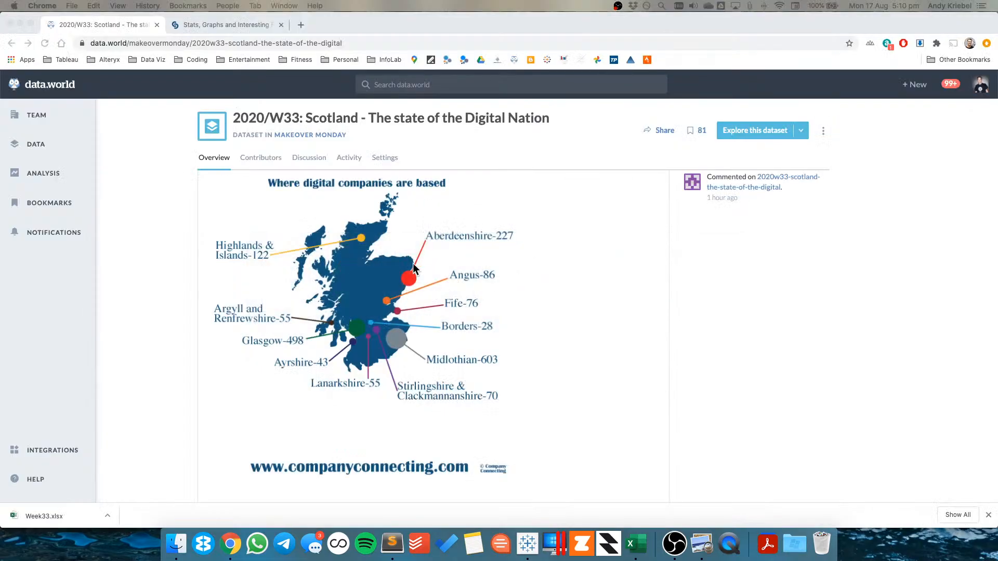
{"action": "left_click", "coordinate": [242, 27]}
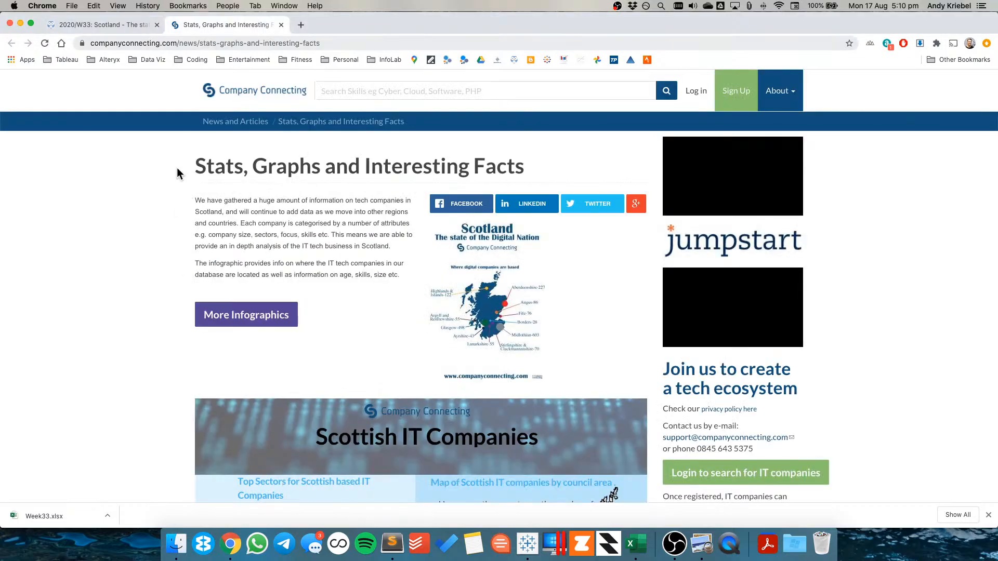
Inspect the page's header bar with the developer tools element picker and copy its background colour value
{"action": "right_click", "coordinate": [116, 124]}
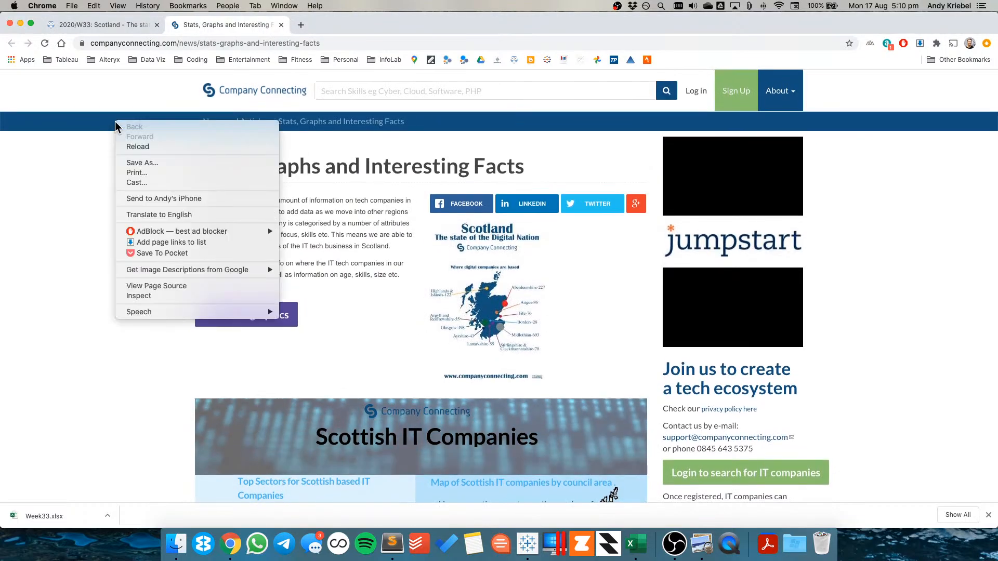
{"action": "left_click", "coordinate": [148, 298]}
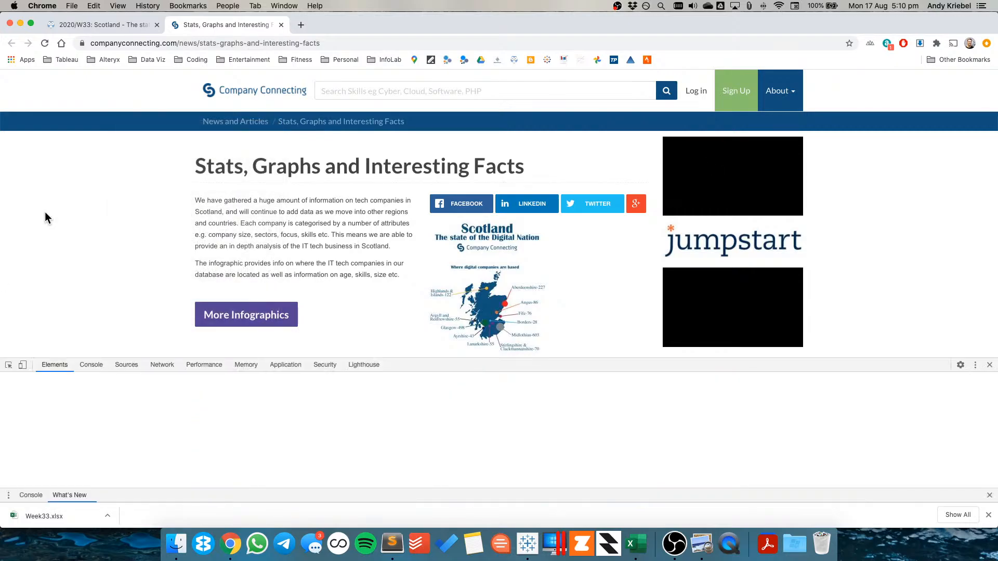
{"action": "left_click", "coordinate": [8, 364]}
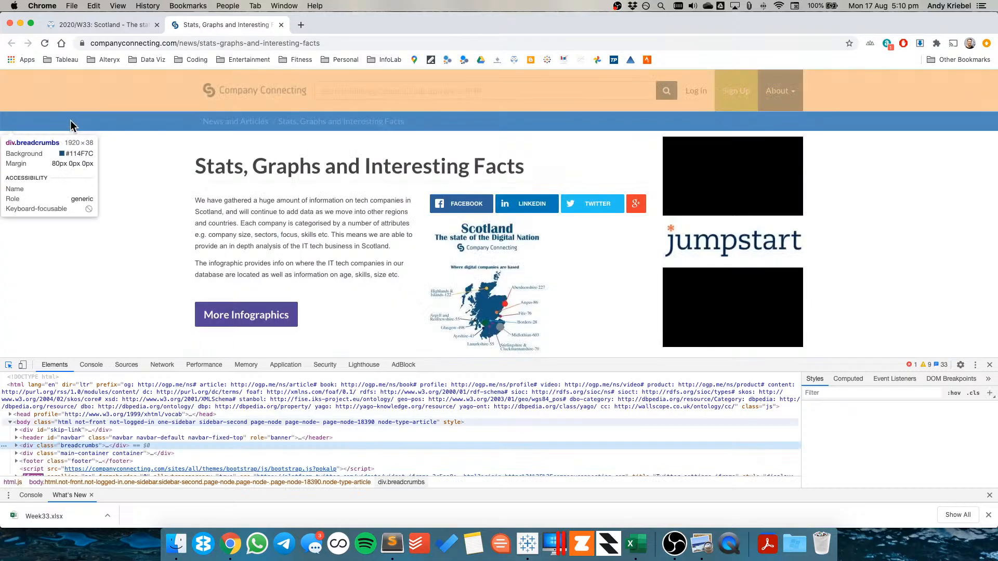
{"action": "left_click", "coordinate": [71, 125]}
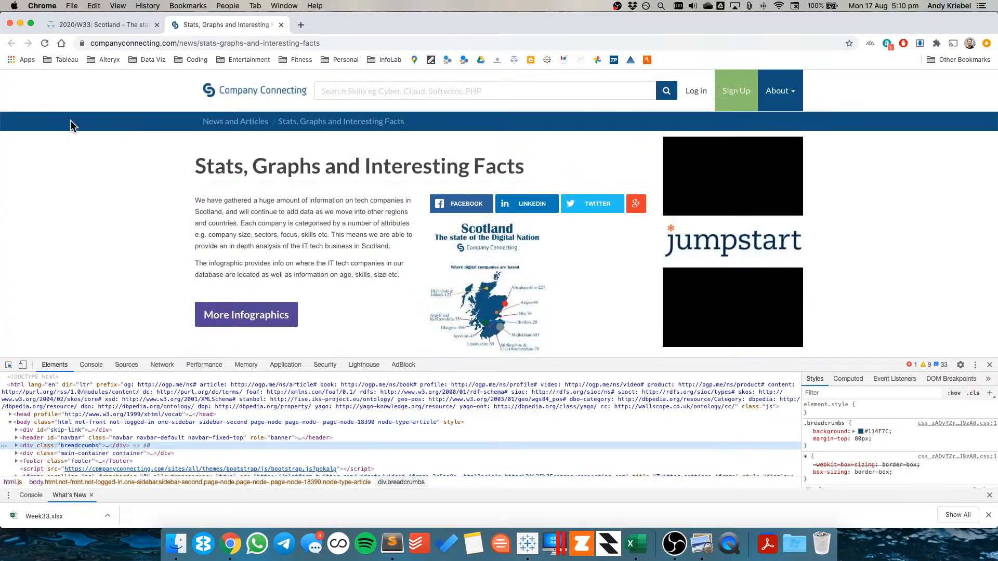
{"action": "left_click", "coordinate": [873, 431]}
{"action": "double_click", "coordinate": [874, 431]}
{"action": "key", "text": "super+c"}
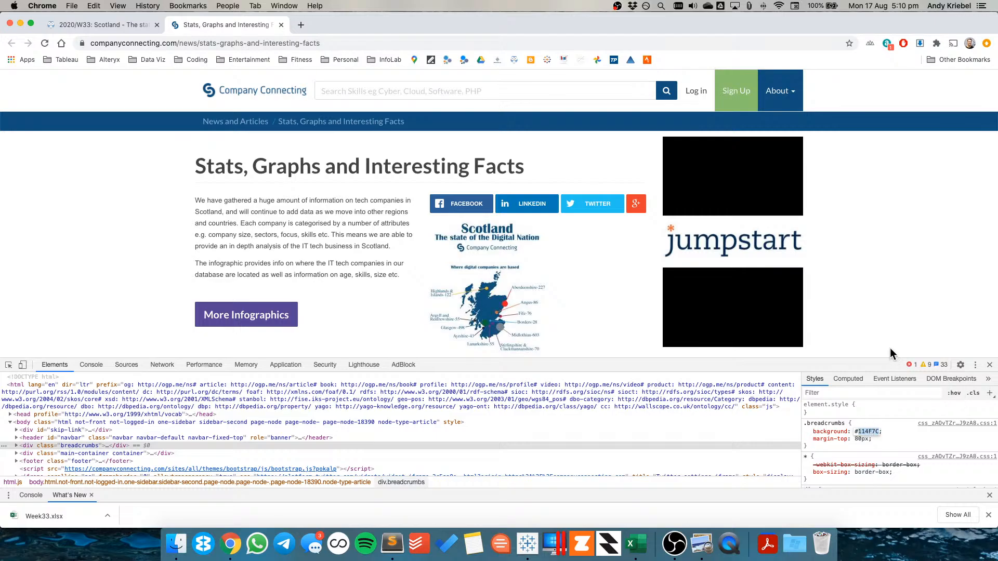
Set the colour of the Aberdeenshire, Glasgow, Midlothian group to the copied hex value 114F7C
{"action": "key", "text": "super+Tab"}
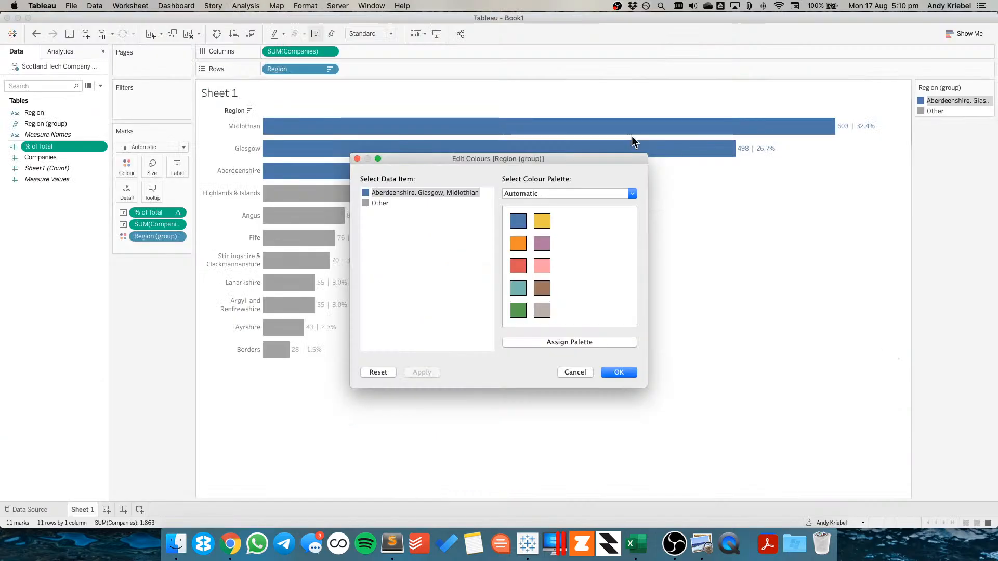
{"action": "double_click", "coordinate": [365, 193]}
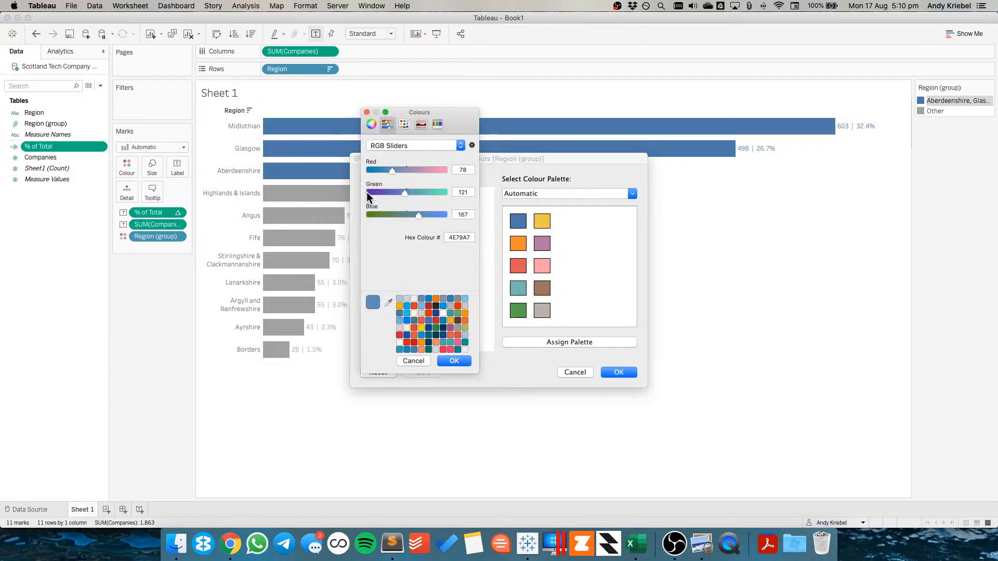
{"action": "double_click", "coordinate": [460, 237]}
{"action": "key", "text": "super+v"}
{"action": "key", "text": "Return"}
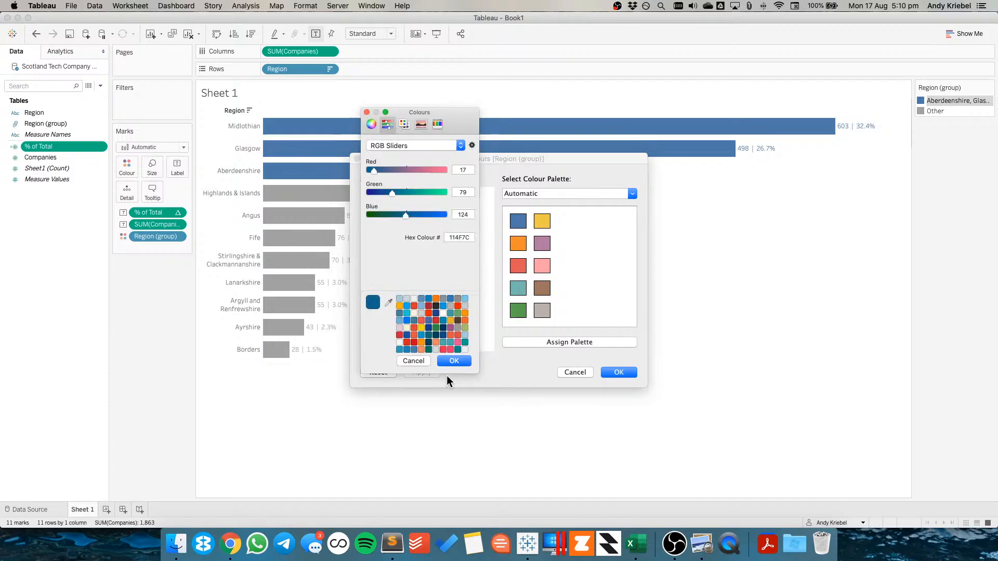
{"action": "left_click", "coordinate": [448, 361]}
{"action": "left_click", "coordinate": [619, 373]}
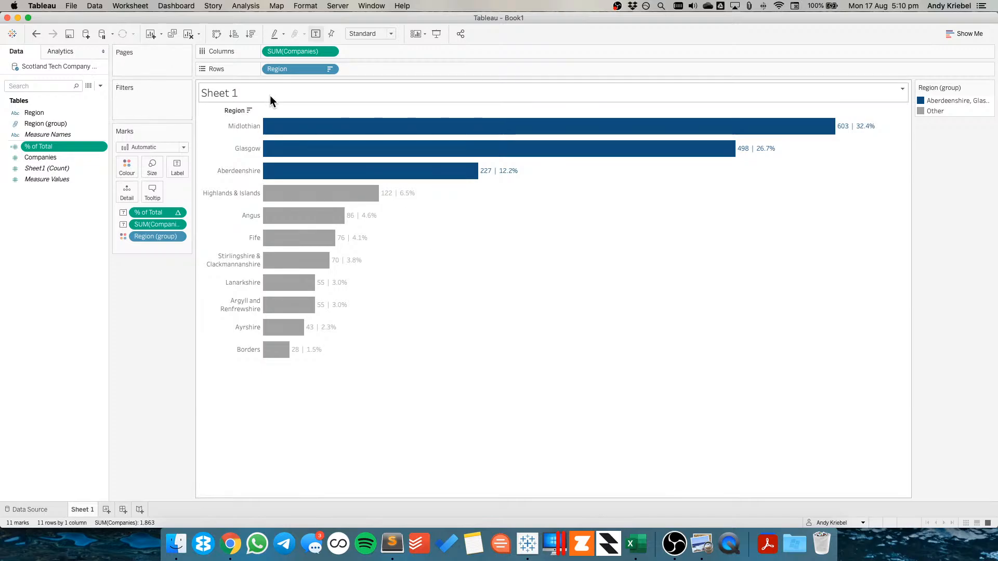
Hide the field labels for rows above the region names
{"action": "right_click", "coordinate": [229, 109]}
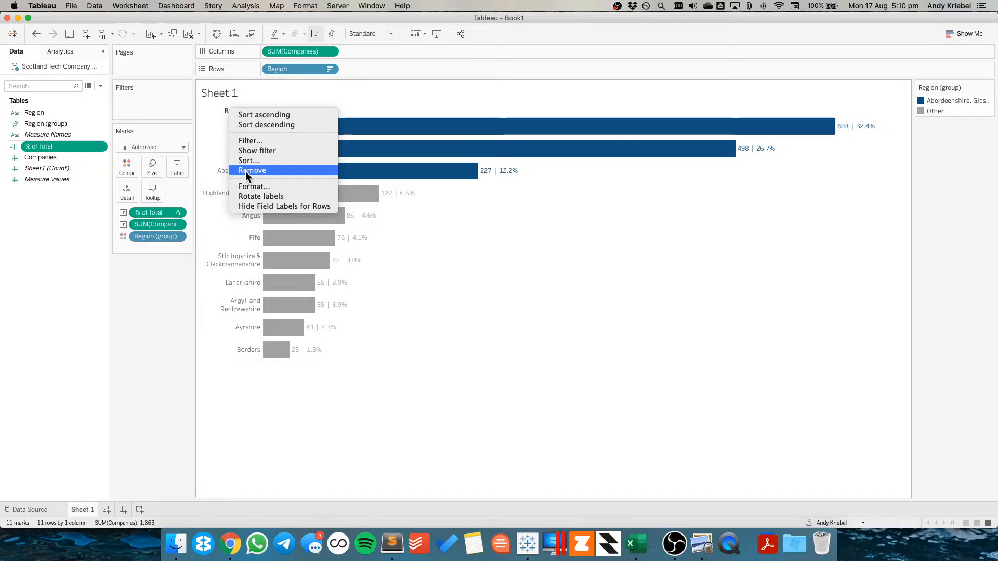
{"action": "left_click", "coordinate": [247, 204]}
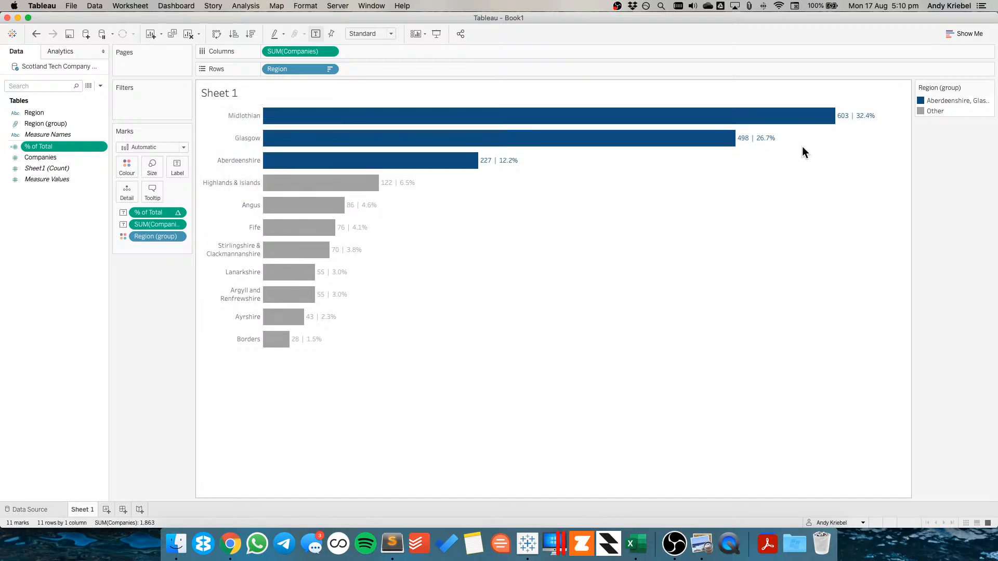
{"action": "left_click_drag", "start_coordinate": [897, 107], "coordinate": [426, 166]}
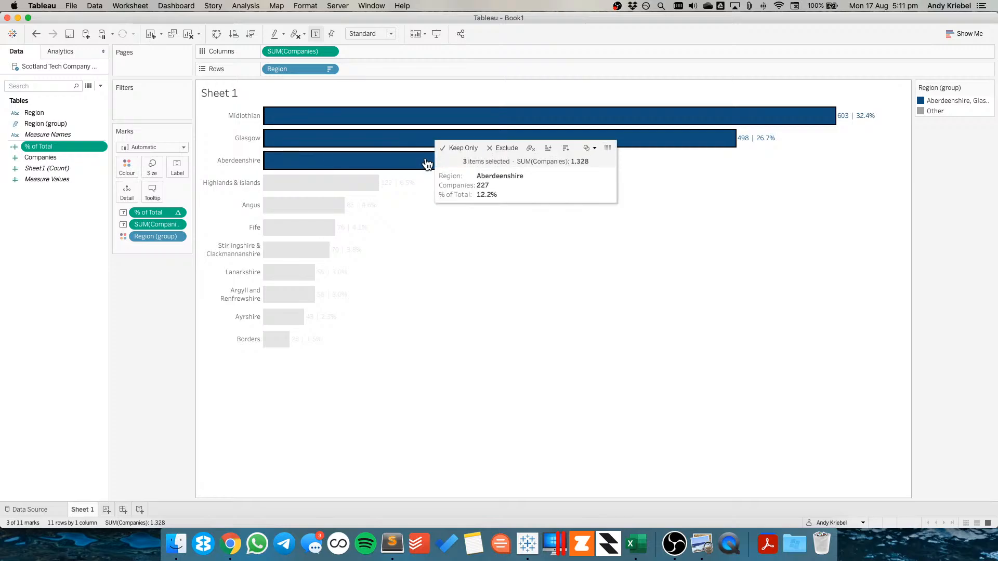
{"action": "left_click", "coordinate": [447, 263]}
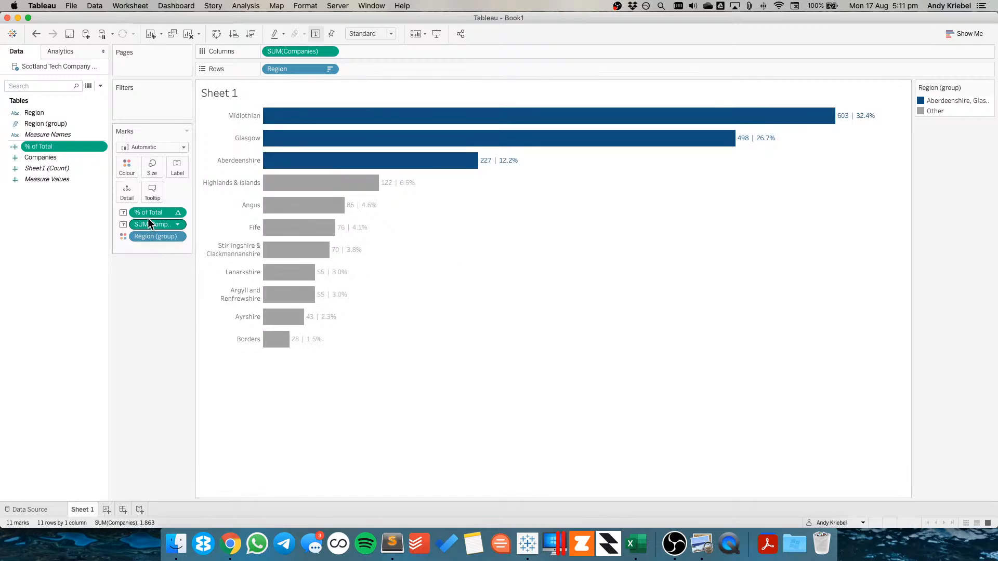
Try removing the company count from the bar labels, then undo it
{"action": "left_click_drag", "start_coordinate": [146, 223], "coordinate": [152, 299]}
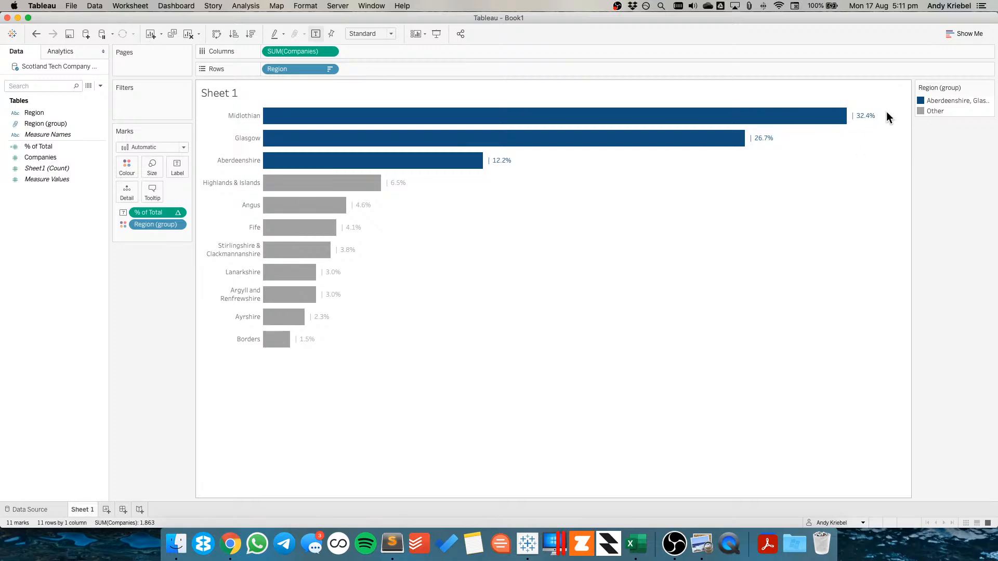
{"action": "left_click_drag", "start_coordinate": [887, 111], "coordinate": [419, 165]}
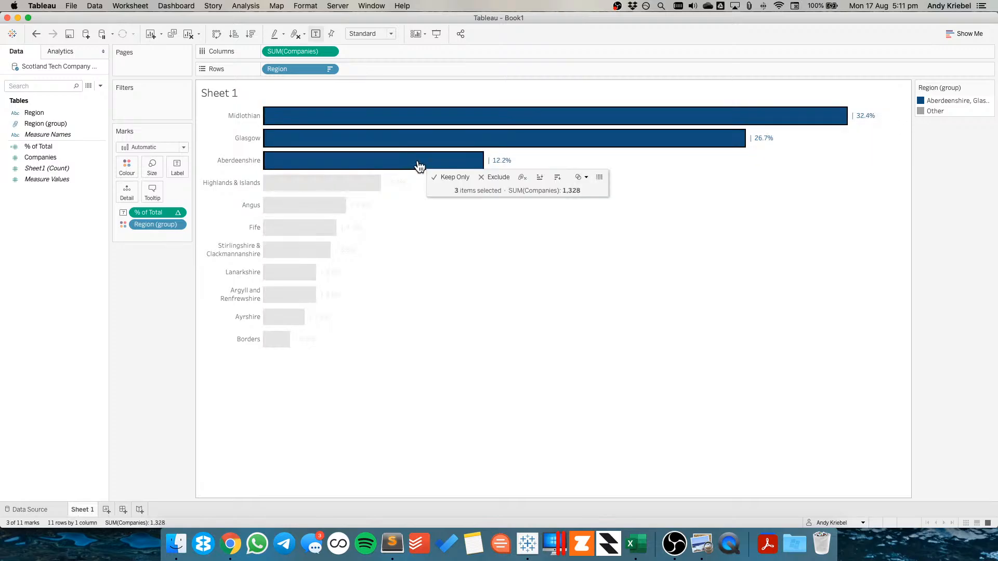
{"action": "left_click", "coordinate": [460, 274]}
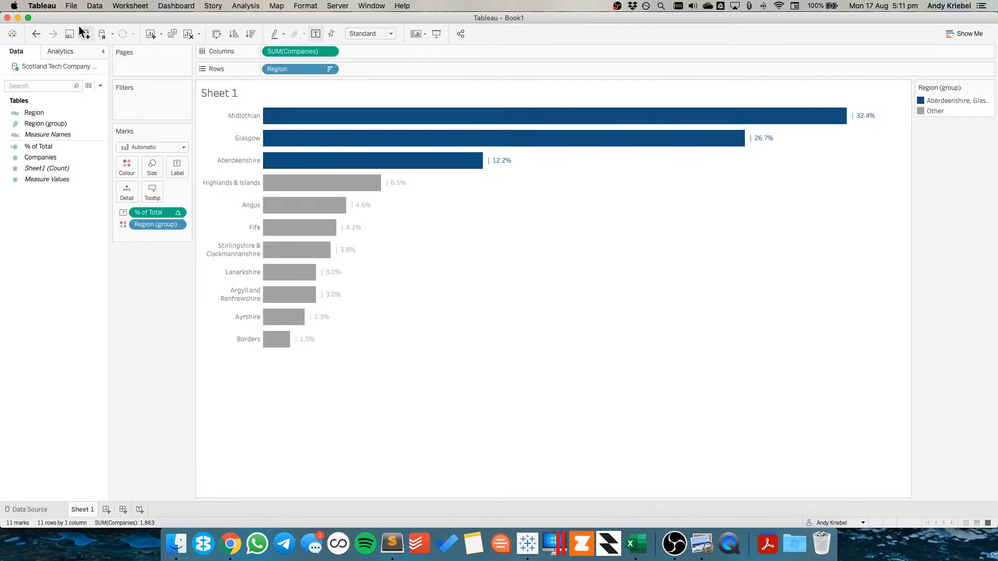
{"action": "left_click", "coordinate": [36, 33]}
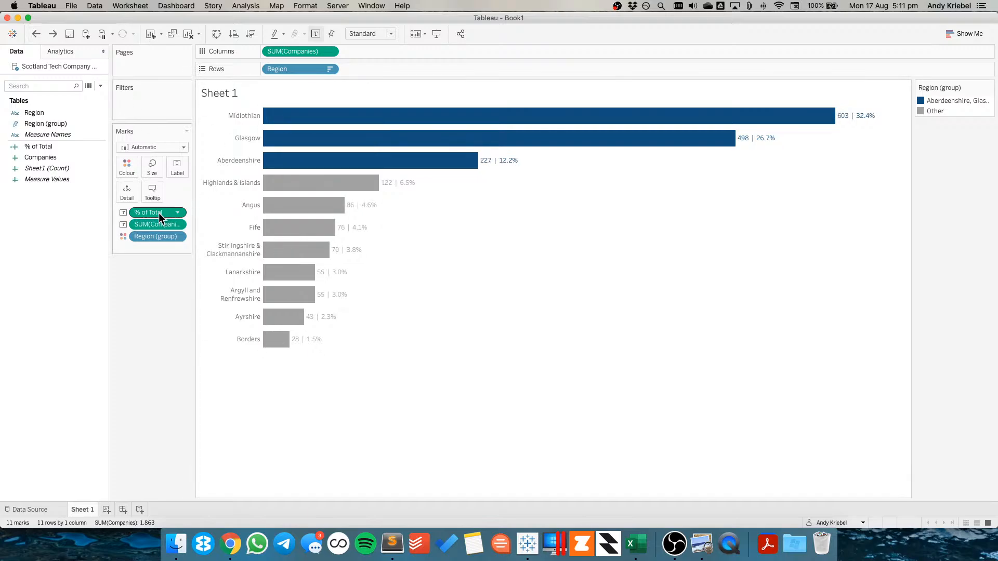
Try adding % of Total as a second measure on columns, then undo it
{"action": "left_click_drag", "start_coordinate": [158, 213], "coordinate": [376, 96]}
{"action": "left_click_drag", "start_coordinate": [431, 54], "coordinate": [431, 54]}
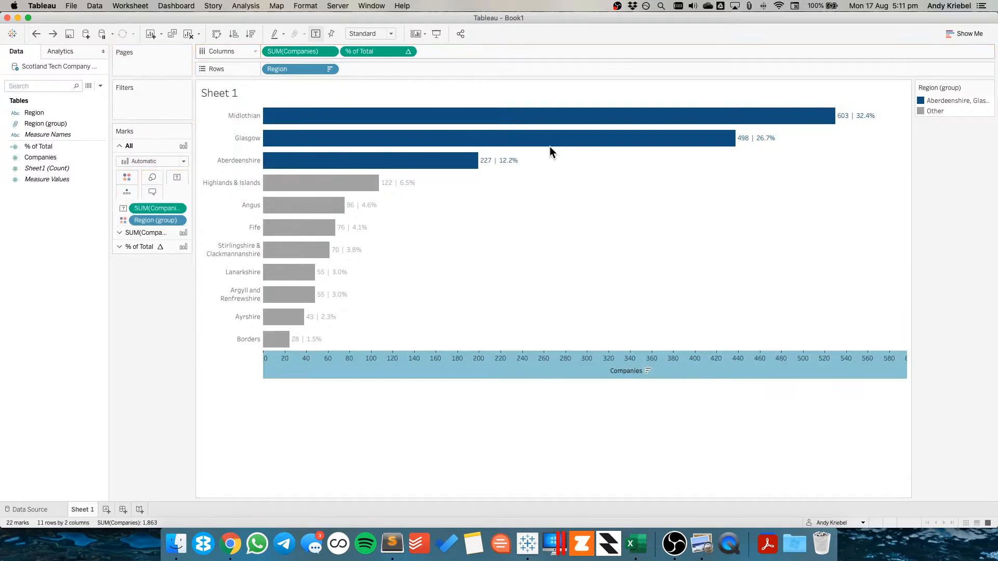
{"action": "left_click_drag", "start_coordinate": [906, 116], "coordinate": [661, 167]}
{"action": "left_click", "coordinate": [36, 34]}
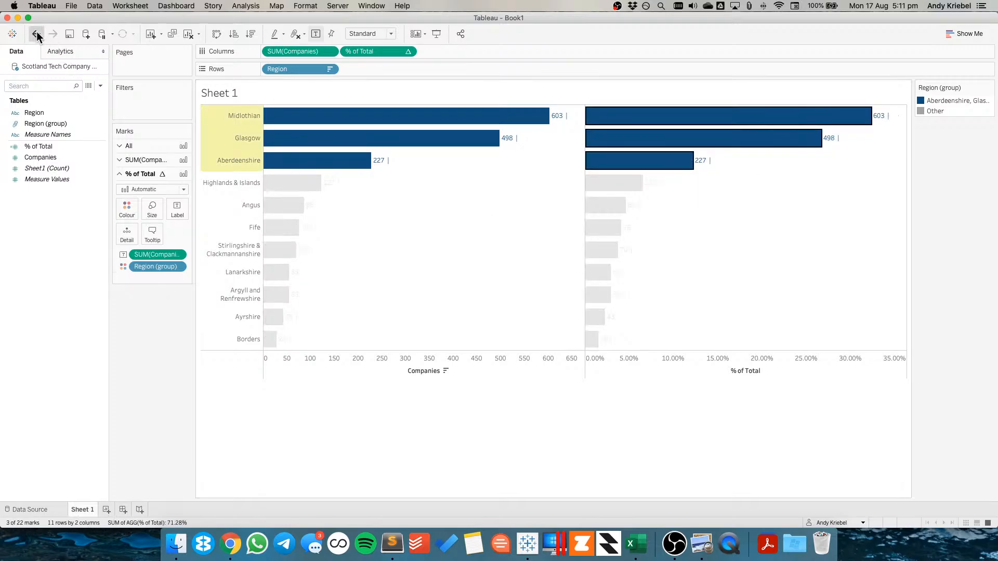
Set the sheet title to "Over 70% of digital companies in Scotland are concentrated in three regions"
{"action": "double_click", "coordinate": [266, 91]}
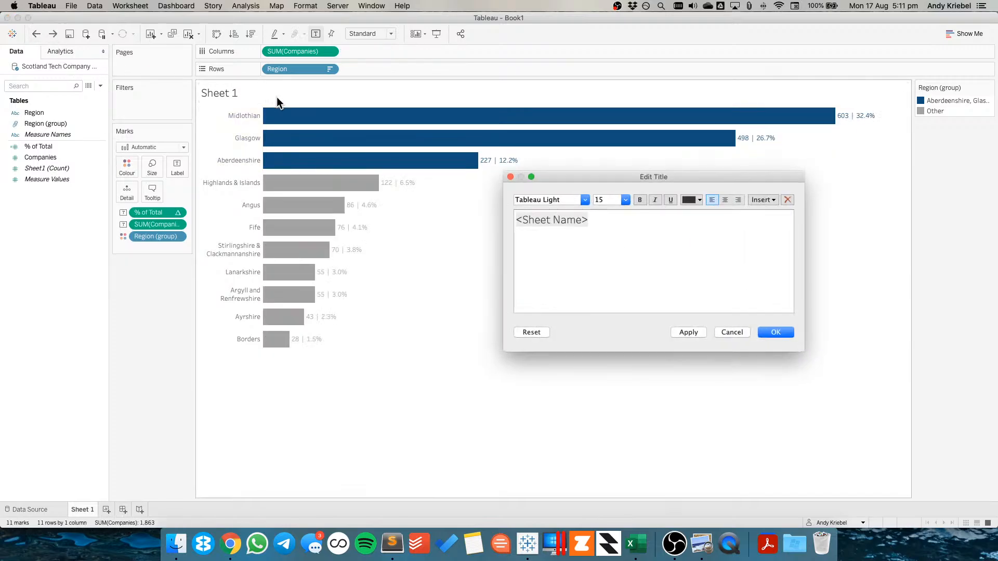
{"action": "key", "text": "super+a"}
{"action": "type", "text": "OVER"}
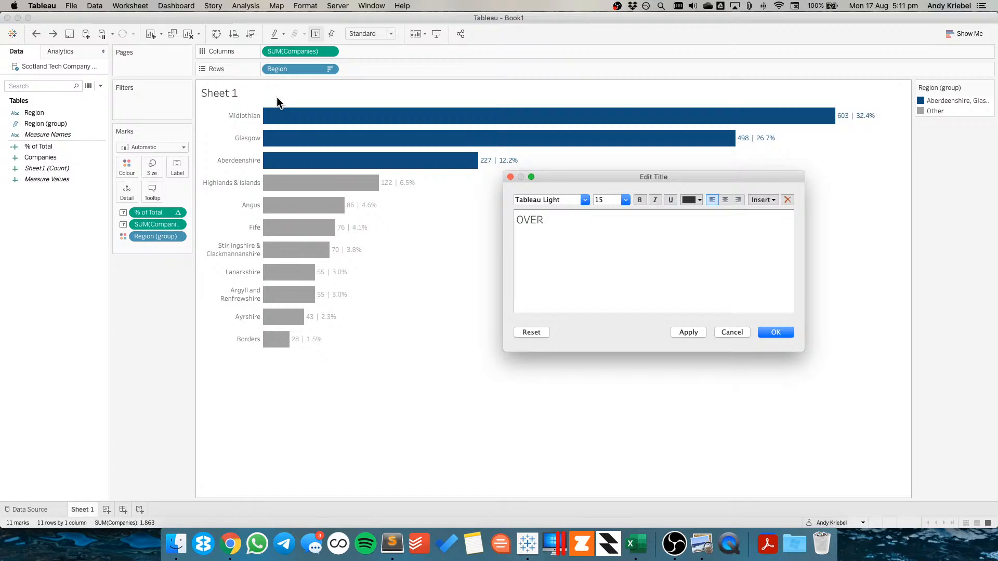
{"action": "key", "text": "BackSpace"}
{"action": "key", "text": "BackSpace"}
{"action": "key", "text": "BackSpace"}
{"action": "type", "text": "ver 70% of digital "}
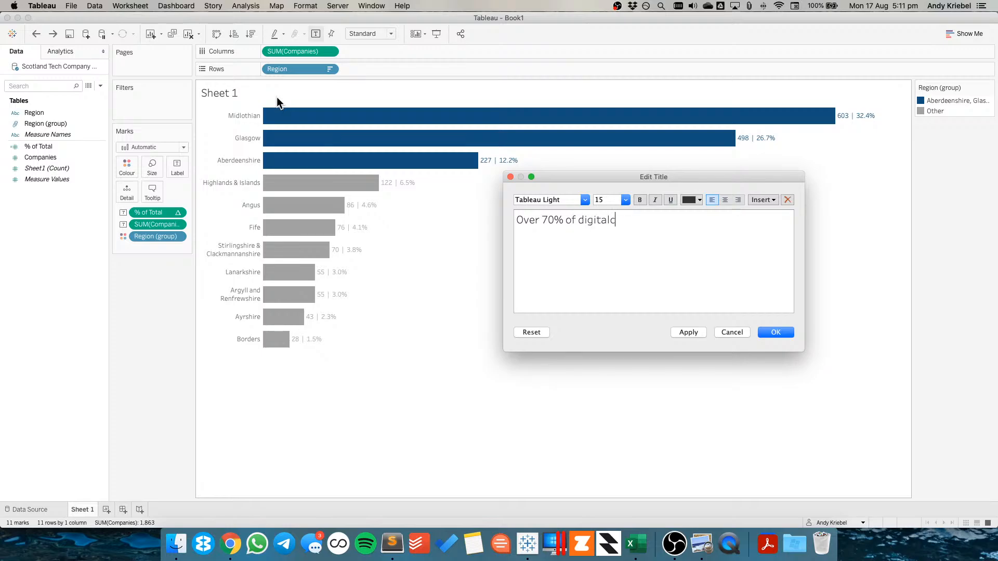
{"action": "type", "text": "companies in Scorr"}
{"action": "key", "text": "BackSpace"}
{"action": "type", "text": "taland"}
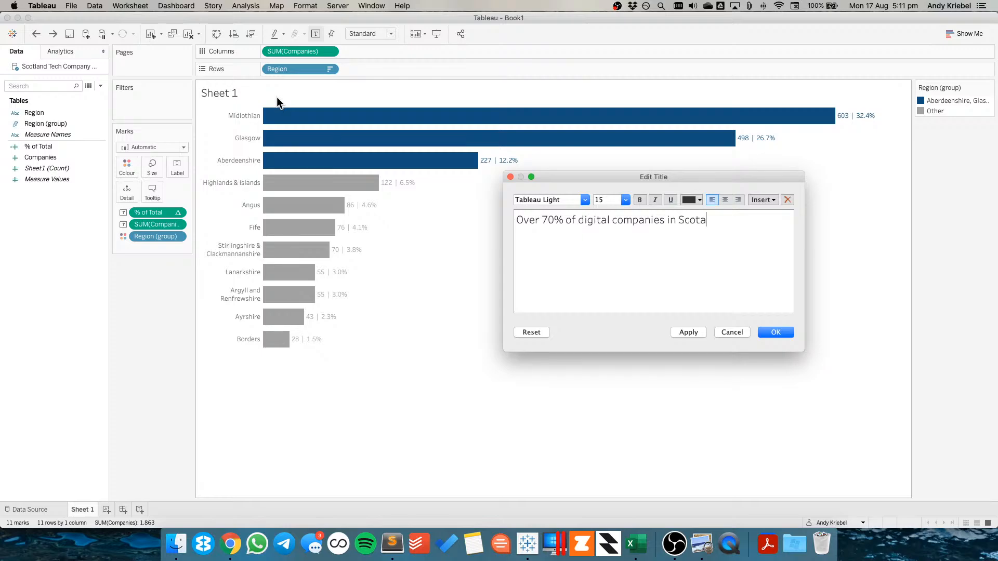
{"action": "key", "text": "BackSpace"}
{"action": "key", "text": "BackSpace"}
{"action": "key", "text": "BackSpace"}
{"action": "key", "text": "BackSpace"}
{"action": "key", "text": "BackSpace"}
{"action": "key", "text": "BackSpace"}
{"action": "type", "text": "land are"}
{"action": "type", "text": "concentrate"}
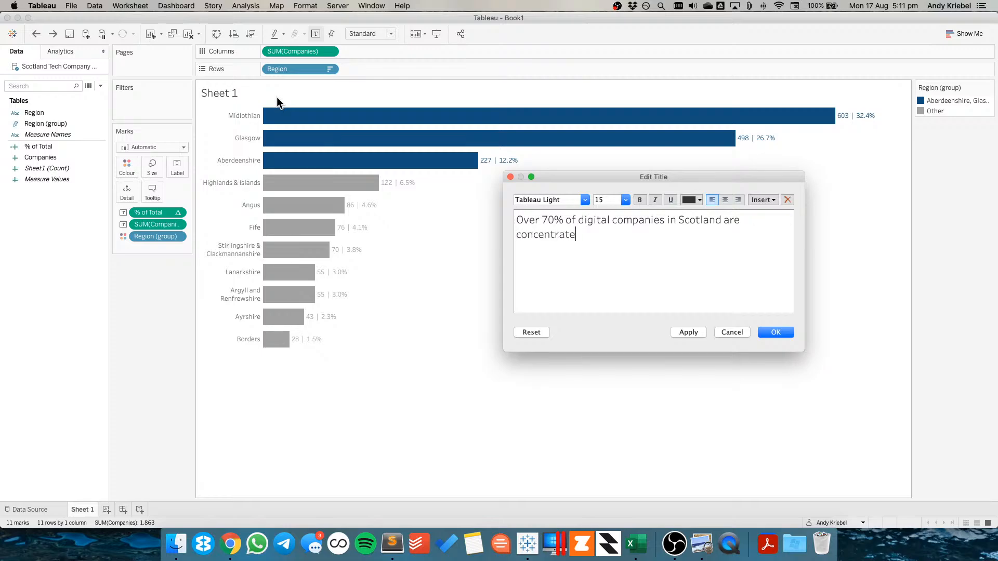
{"action": "type", "text": "d in three regions"}
{"action": "key", "text": "Return"}
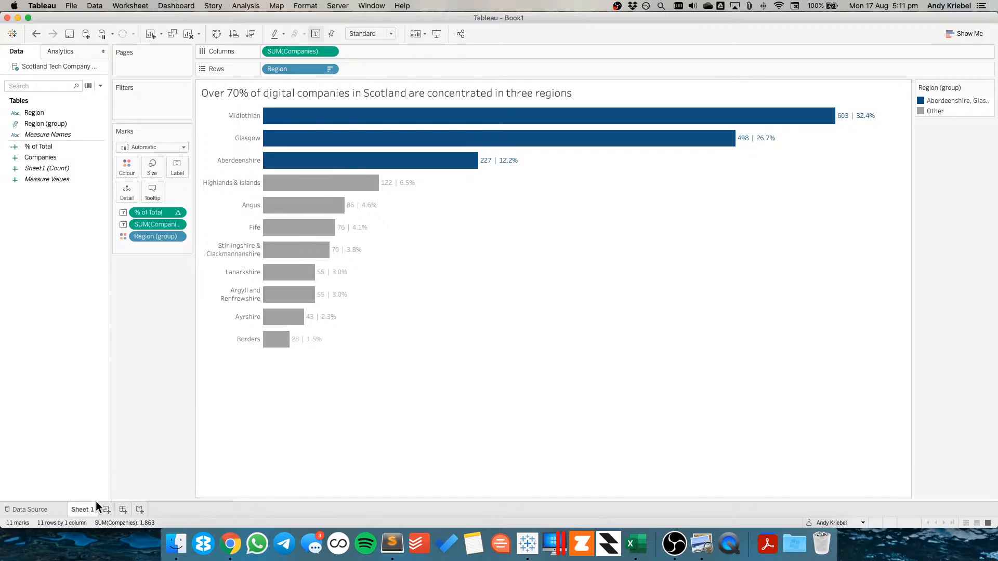
Rename the worksheet as Bar Chart
{"action": "type", "text": "Bar Chart"}
{"action": "key", "text": "Return"}
{"action": "mouse_move", "coordinate": [89, 510]}
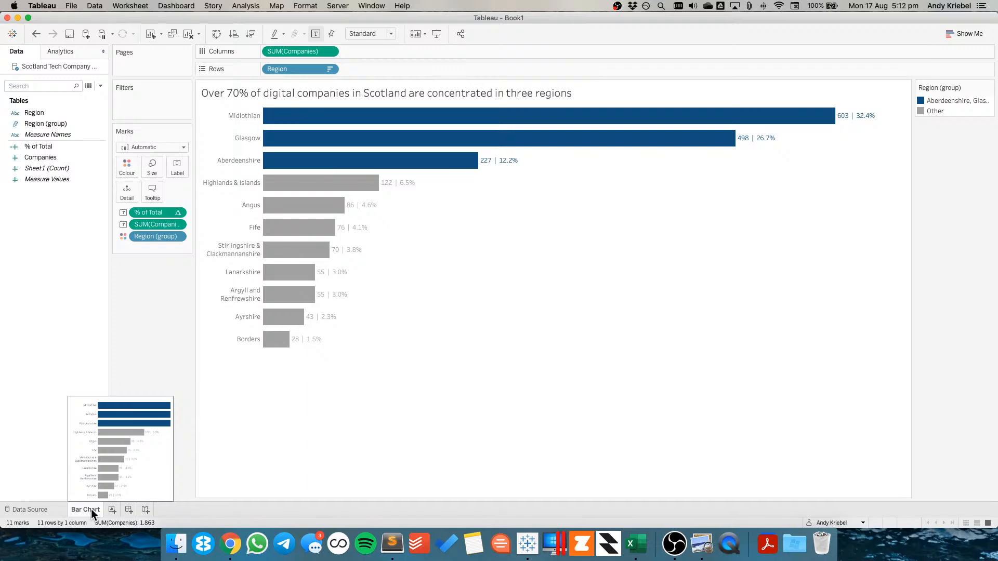
Create a new worksheet with Region on rows and SUM(Companies) on columns
{"action": "left_click", "coordinate": [111, 509]}
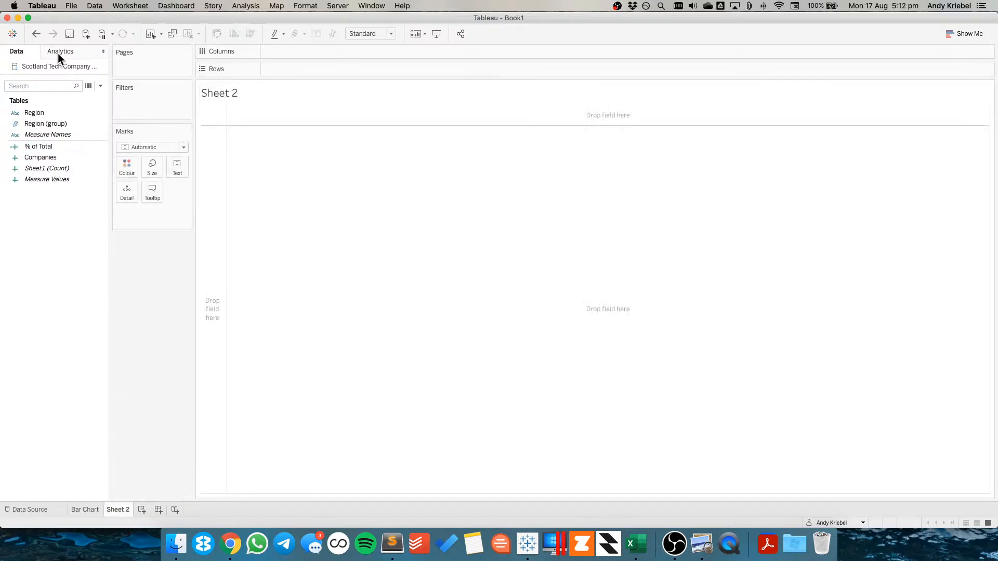
{"action": "left_click", "coordinate": [42, 145]}
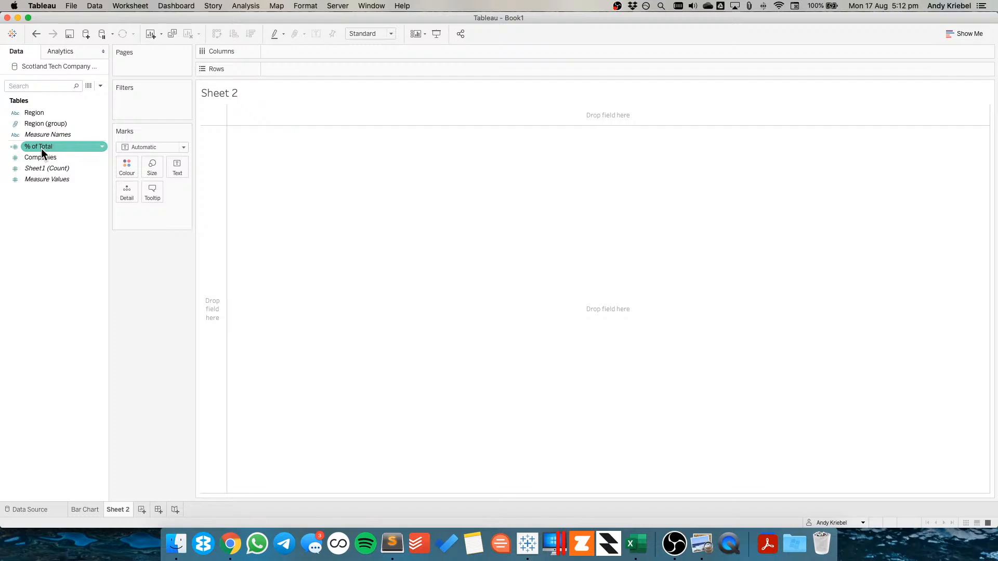
{"action": "left_click", "coordinate": [44, 157]}
{"action": "left_click", "coordinate": [41, 114]}
{"action": "left_click_drag", "start_coordinate": [40, 114], "coordinate": [213, 213]}
{"action": "left_click_drag", "start_coordinate": [51, 155], "coordinate": [359, 49]}
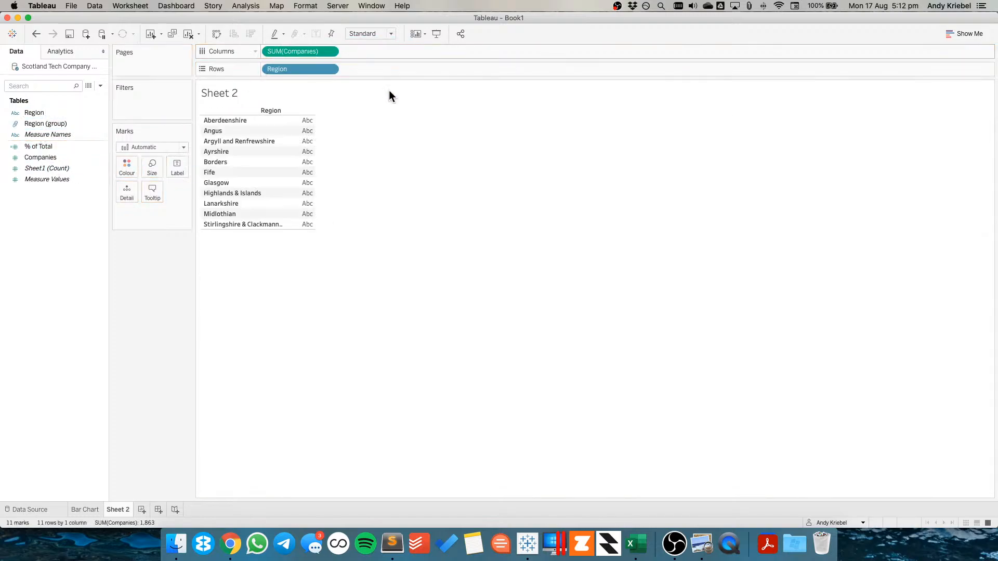
Add an ad hoc AVG(0) calculation to columns and combine it with Companies on a shared axis
{"action": "double_click", "coordinate": [384, 50]}
{"action": "type", "text": "avg(0)"}
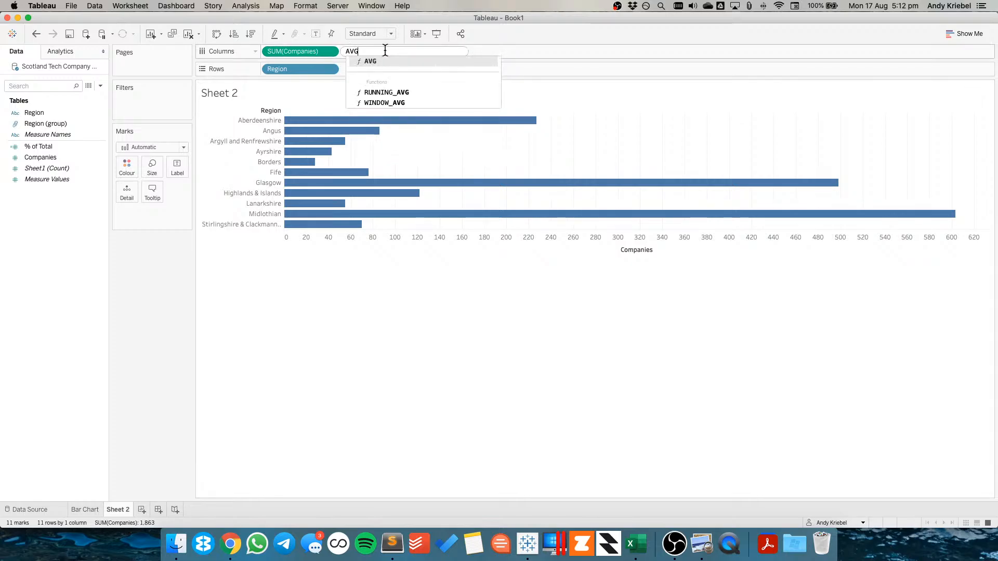
{"action": "key", "text": "Return"}
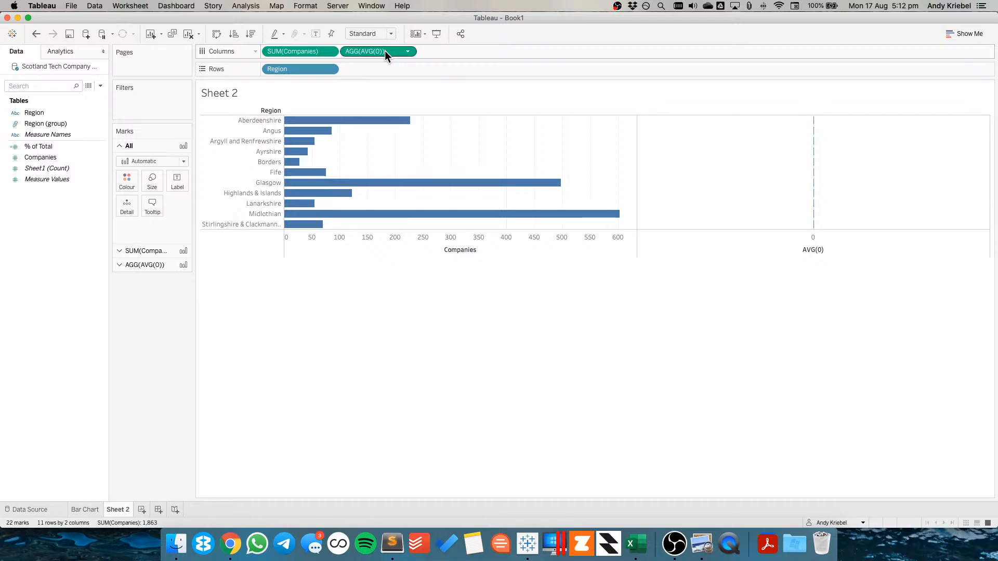
{"action": "left_click_drag", "start_coordinate": [385, 51], "coordinate": [377, 240]}
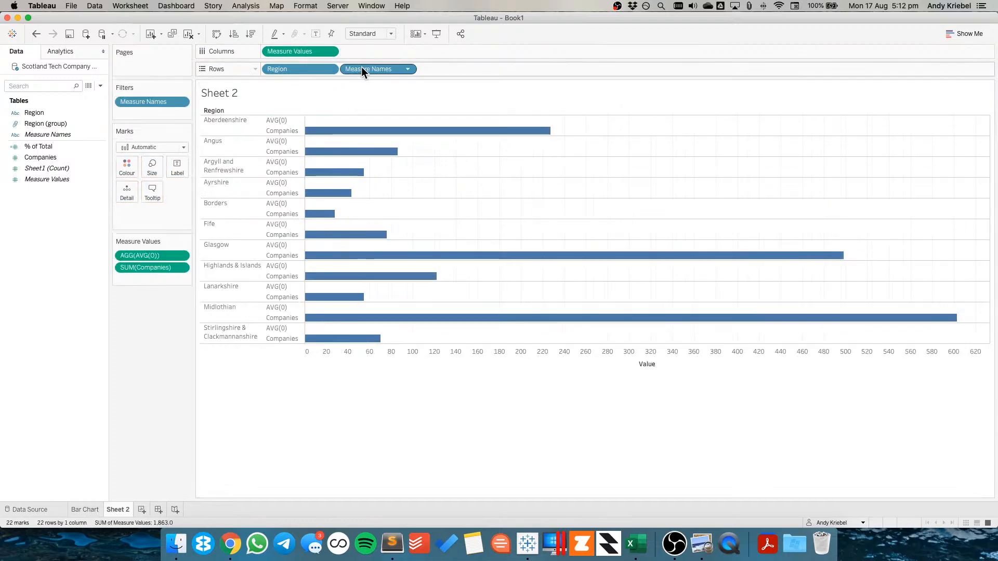
Change the mark type to Line and move Measure Names onto Path
{"action": "left_click", "coordinate": [145, 148]}
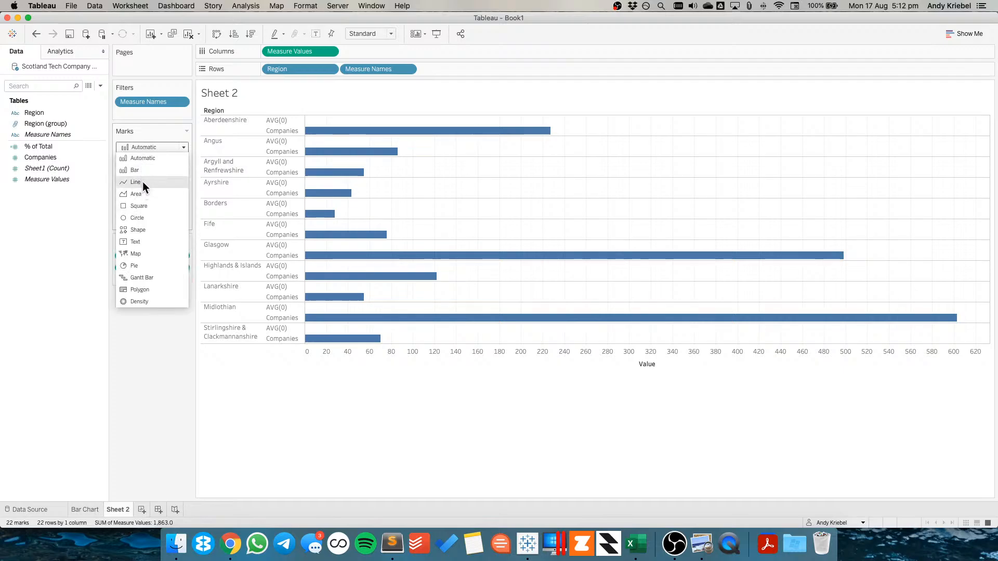
{"action": "left_click", "coordinate": [143, 182]}
{"action": "left_click_drag", "start_coordinate": [381, 72], "coordinate": [175, 190]}
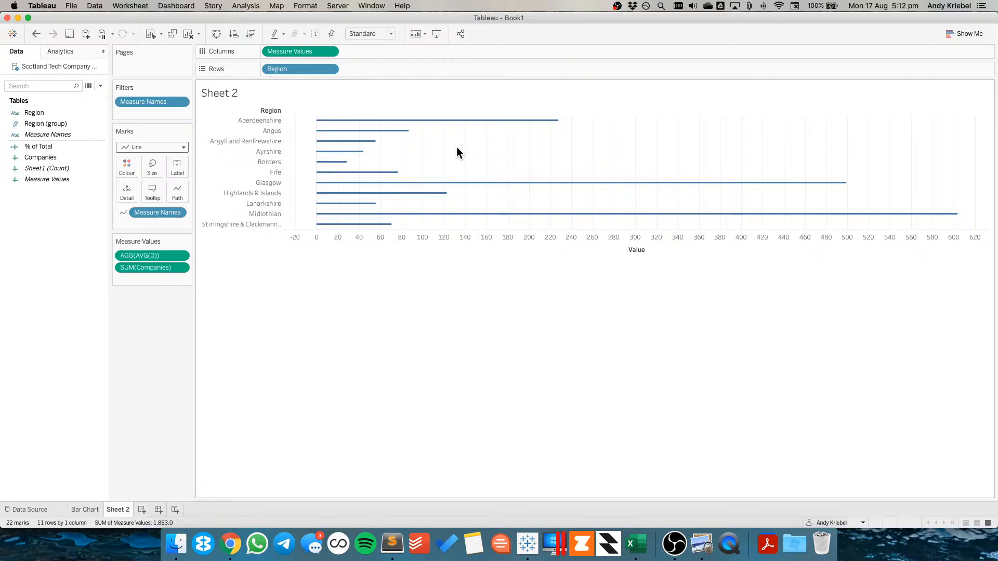
Fix the value axis to start at 0 with an automatic end, and clear the axis title
{"action": "double_click", "coordinate": [335, 240]}
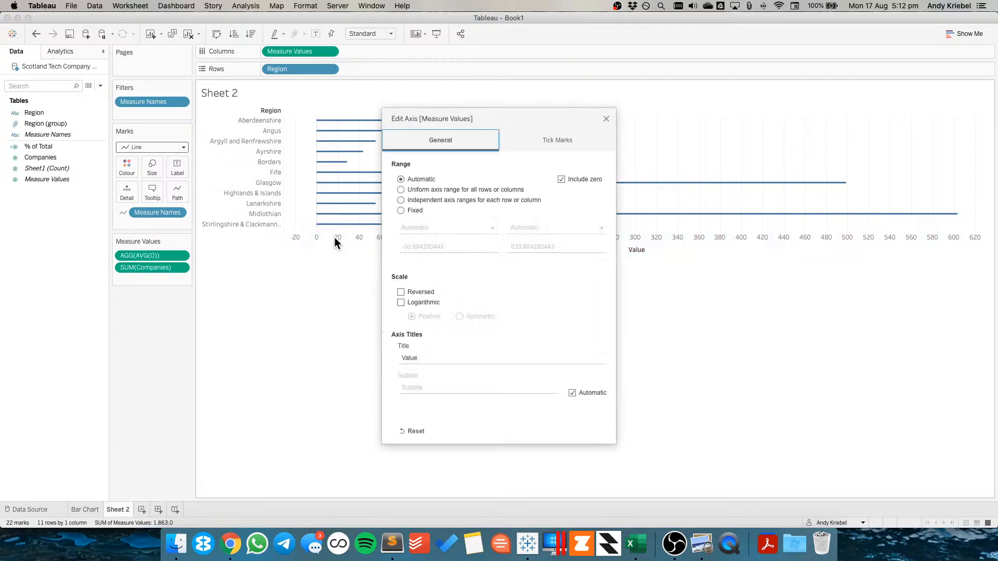
{"action": "left_click", "coordinate": [410, 209]}
{"action": "left_click", "coordinate": [404, 246]}
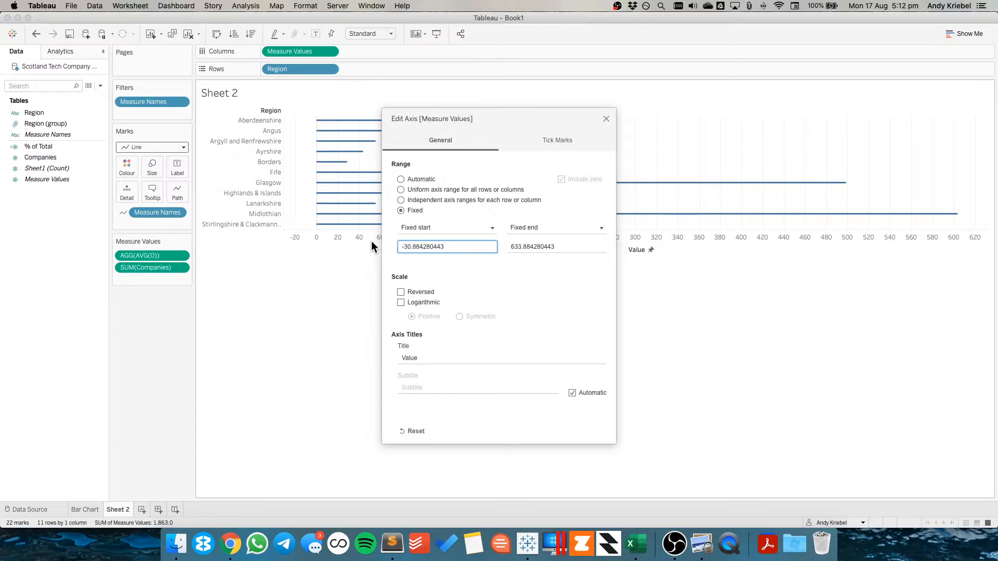
{"action": "key", "text": "shift+End"}
{"action": "type", "text": "0"}
{"action": "key", "text": "Tab"}
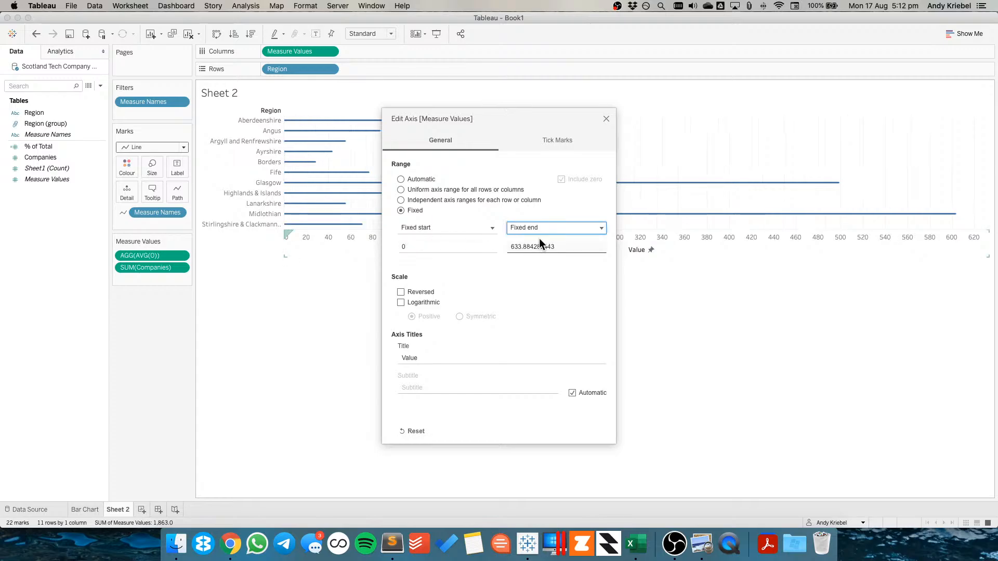
{"action": "left_click", "coordinate": [537, 233]}
{"action": "left_click", "coordinate": [532, 243]}
{"action": "double_click", "coordinate": [424, 358]}
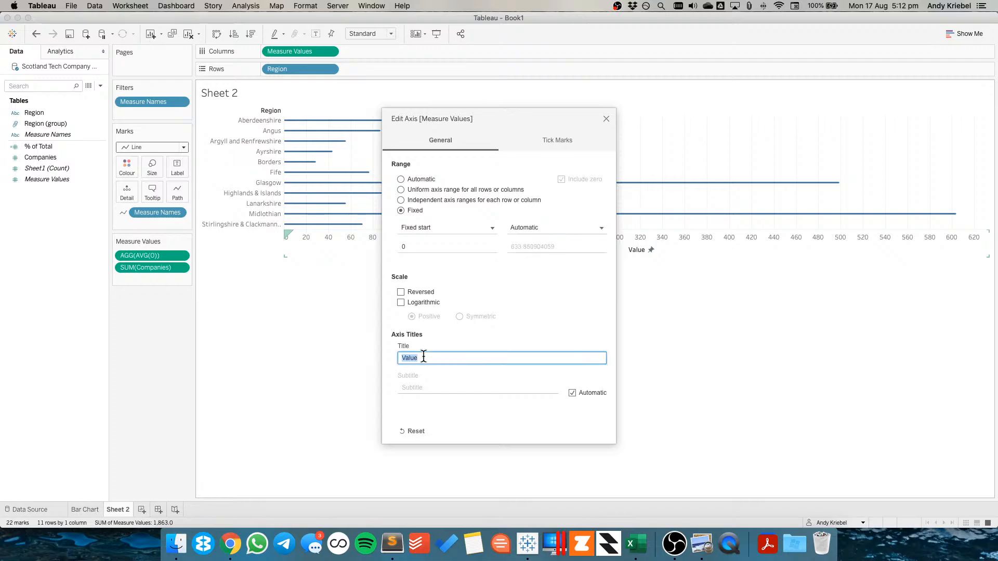
{"action": "key", "text": "BackSpace"}
{"action": "left_click", "coordinate": [606, 119]}
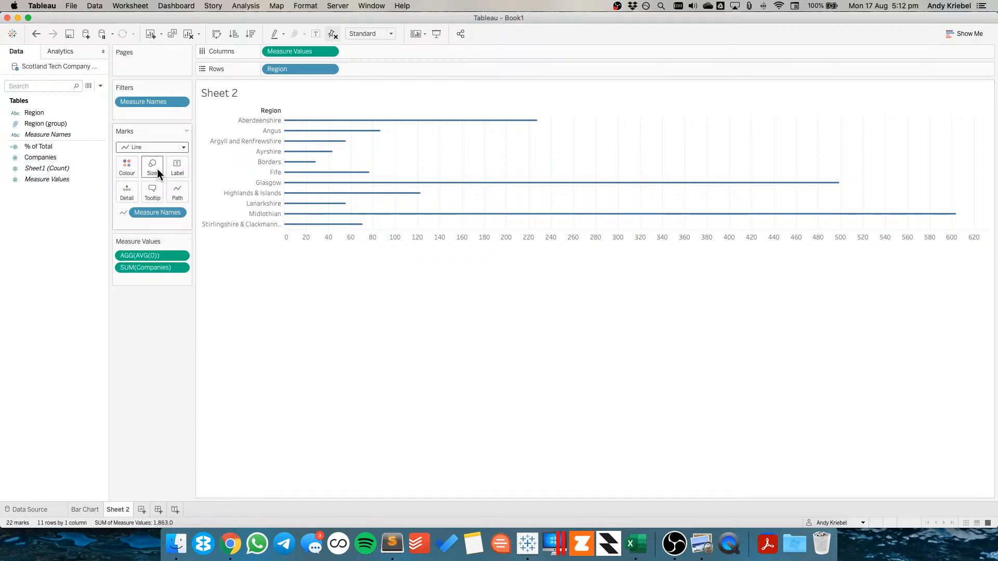
Enlarge the row height and sort Region descending by the sum of Companies
{"action": "left_click_drag", "start_coordinate": [253, 126], "coordinate": [253, 132]}
{"action": "left_click", "coordinate": [329, 70]}
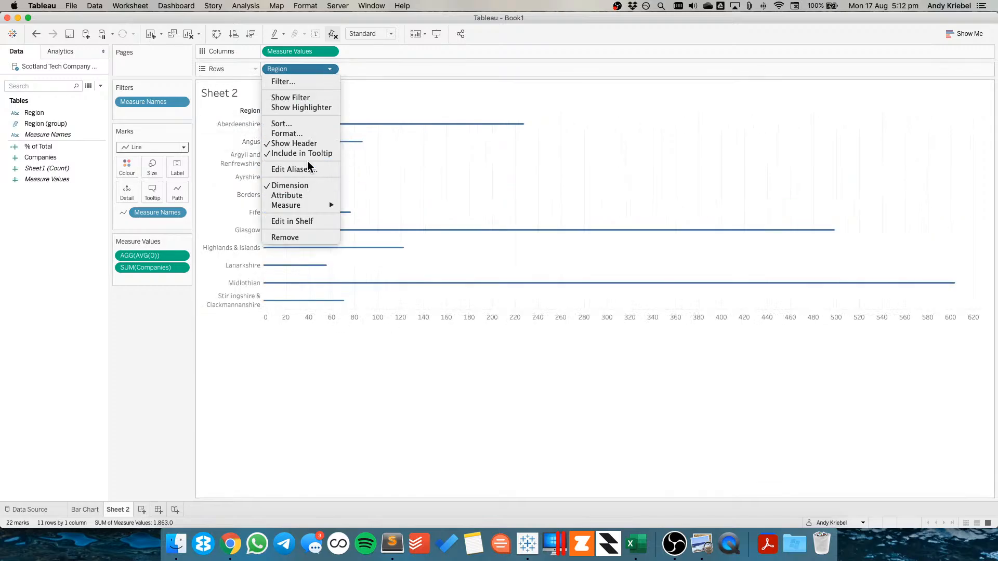
{"action": "left_click", "coordinate": [295, 125]}
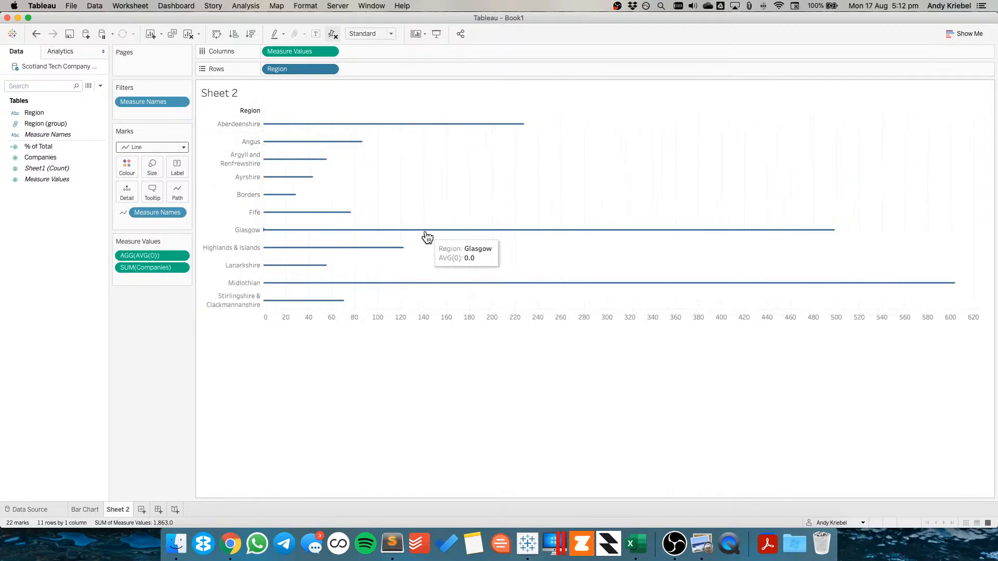
{"action": "left_click", "coordinate": [446, 257]}
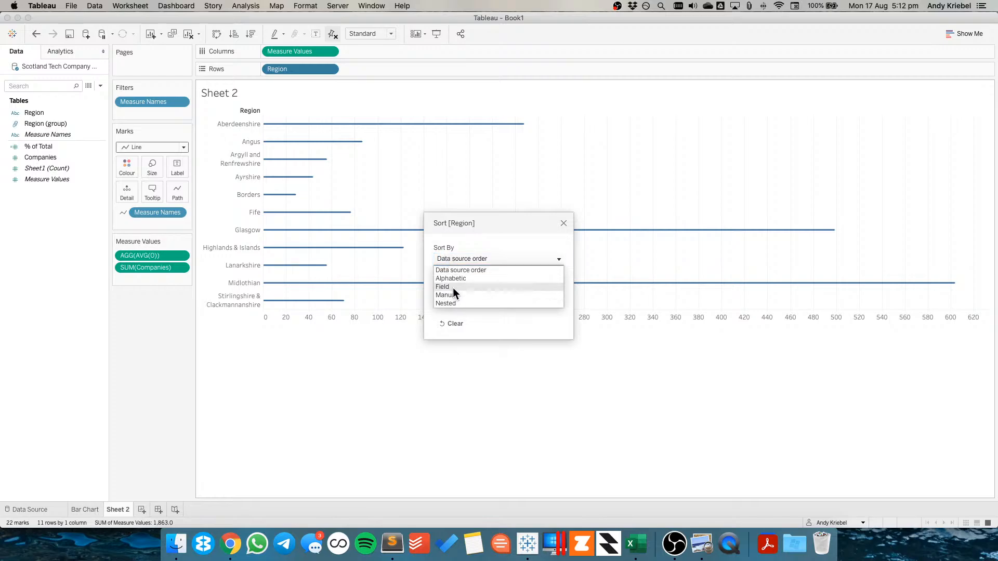
{"action": "left_click", "coordinate": [448, 286]}
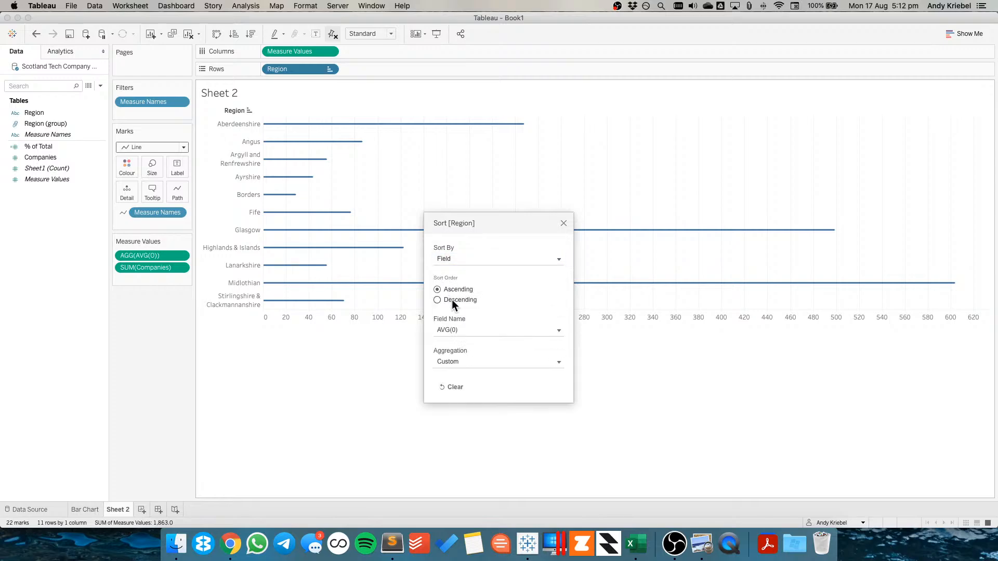
{"action": "left_click", "coordinate": [453, 302]}
{"action": "left_click", "coordinate": [456, 331]}
{"action": "left_click", "coordinate": [459, 354]}
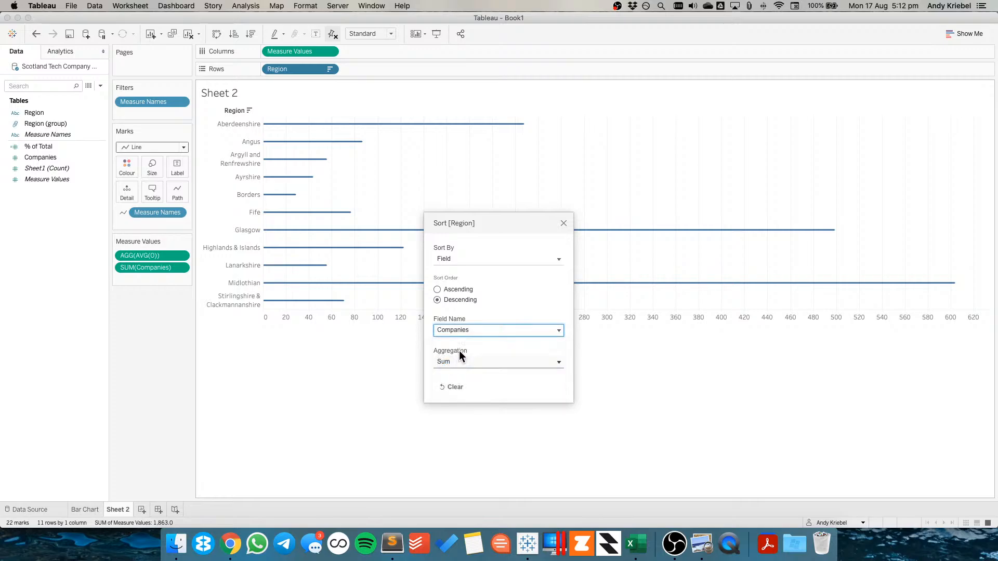
{"action": "left_click", "coordinate": [563, 223]}
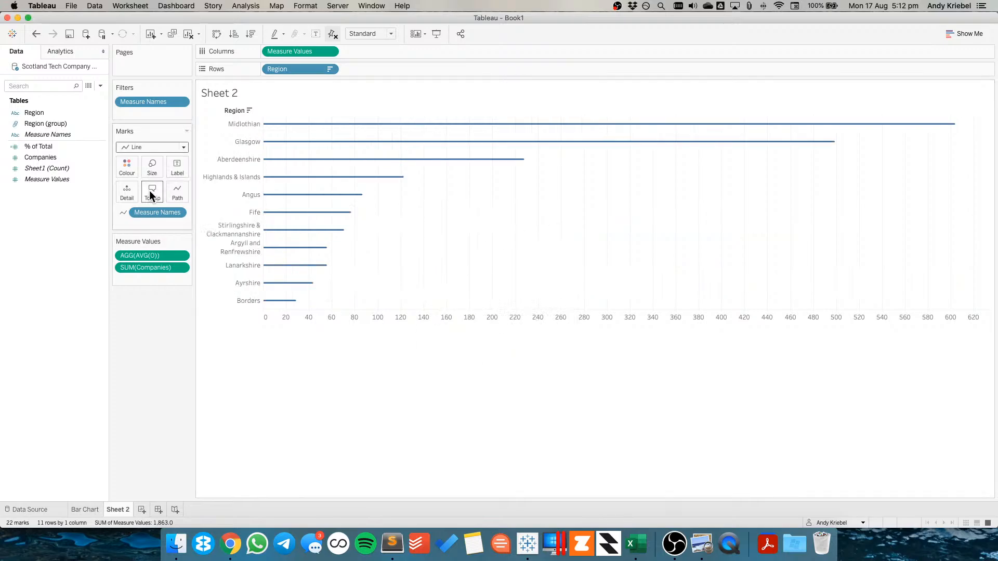
Increase the line mark size so the lines become thick rounded bars
{"action": "left_click", "coordinate": [152, 169]}
{"action": "left_click_drag", "start_coordinate": [191, 191], "coordinate": [226, 192]}
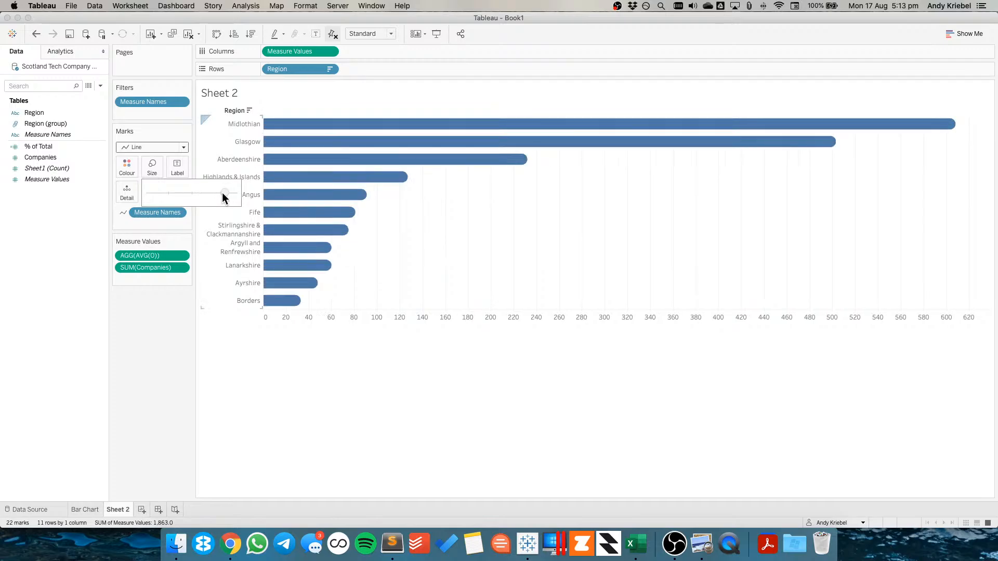
{"action": "left_click", "coordinate": [463, 242]}
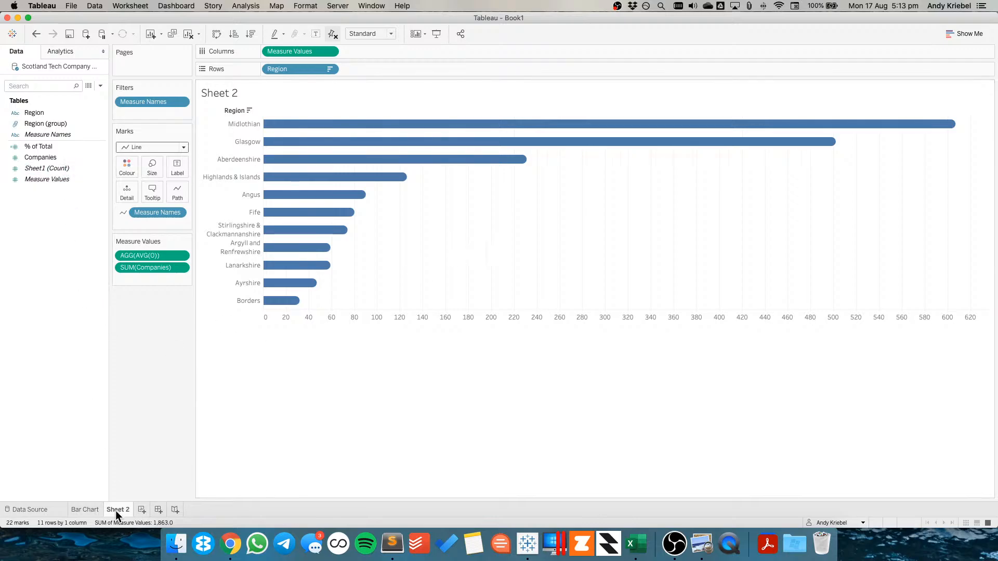
On the Bar Chart sheet, try computing % of Total by Region, undo it, and review the table calculation settings
{"action": "left_click", "coordinate": [97, 507]}
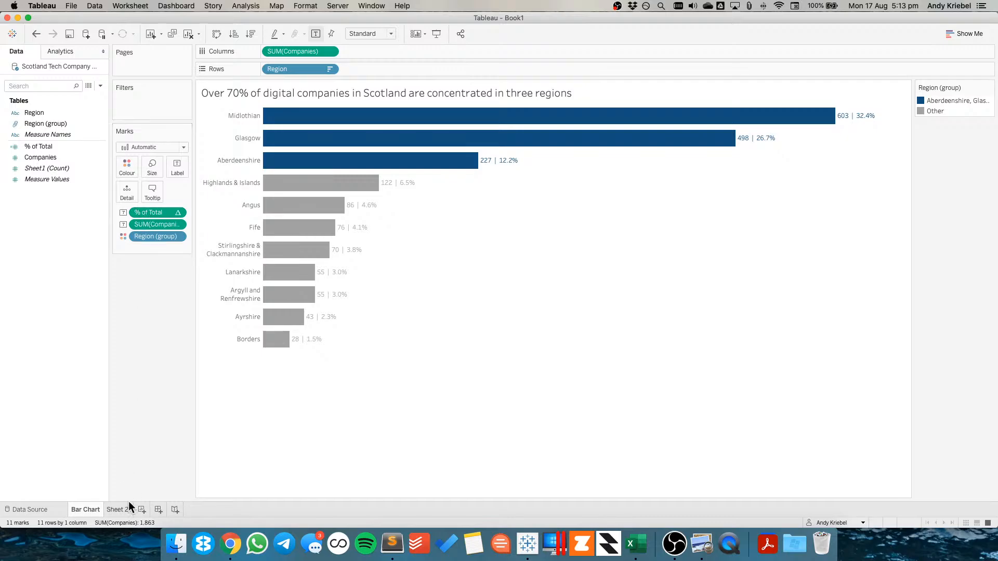
{"action": "left_click", "coordinate": [177, 213]}
{"action": "mouse_move", "coordinate": [192, 325]}
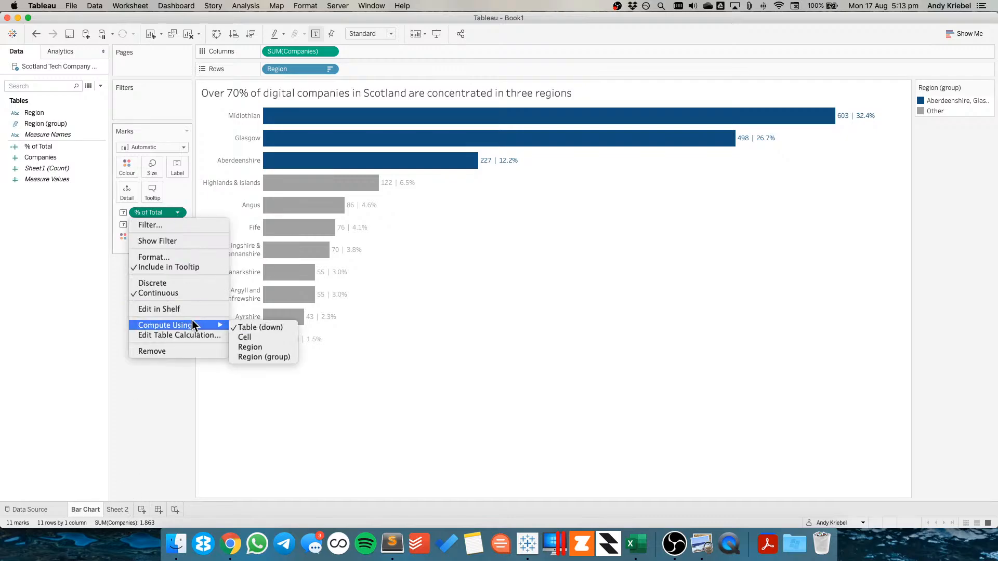
{"action": "left_click", "coordinate": [254, 347]}
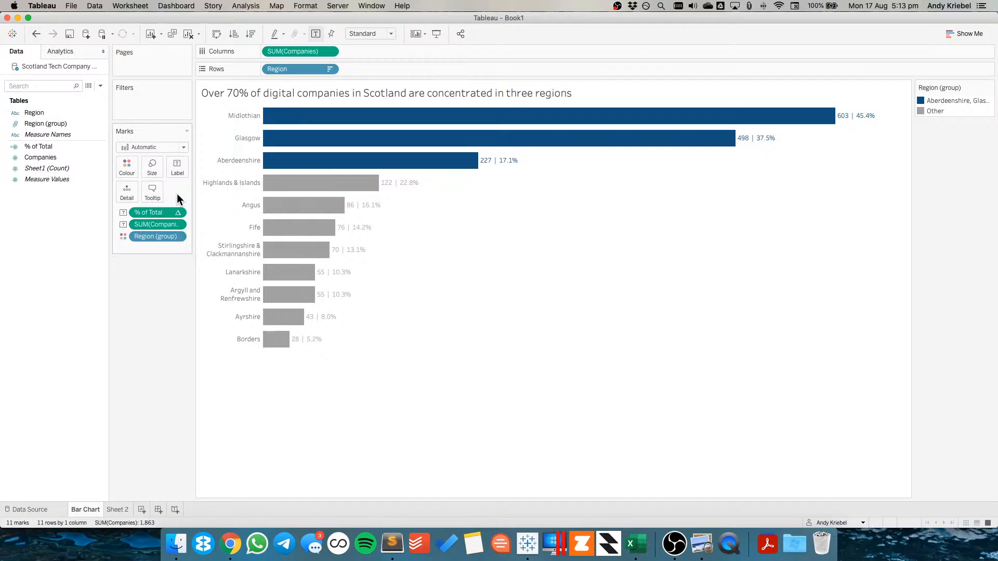
{"action": "left_click", "coordinate": [36, 34]}
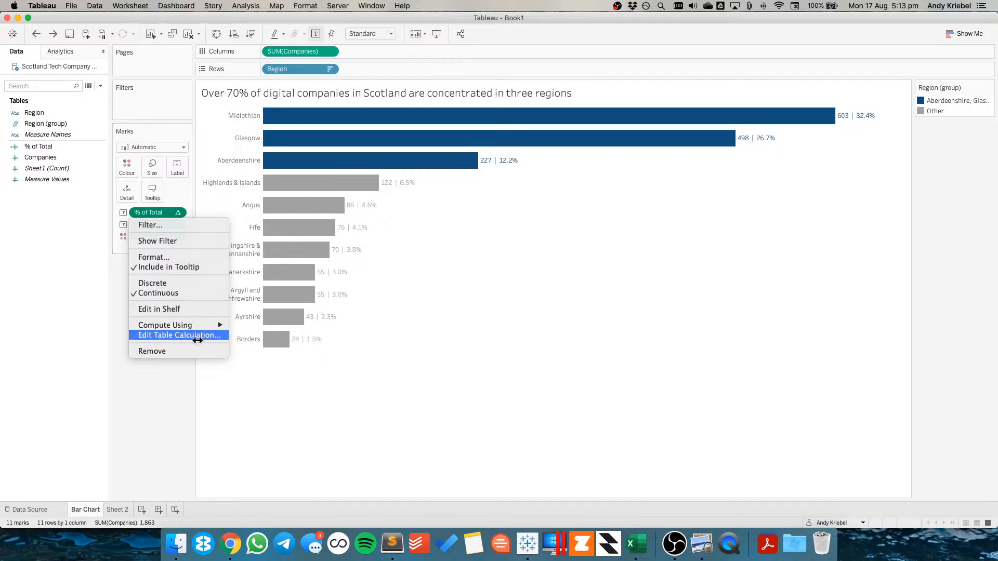
{"action": "left_click", "coordinate": [196, 335]}
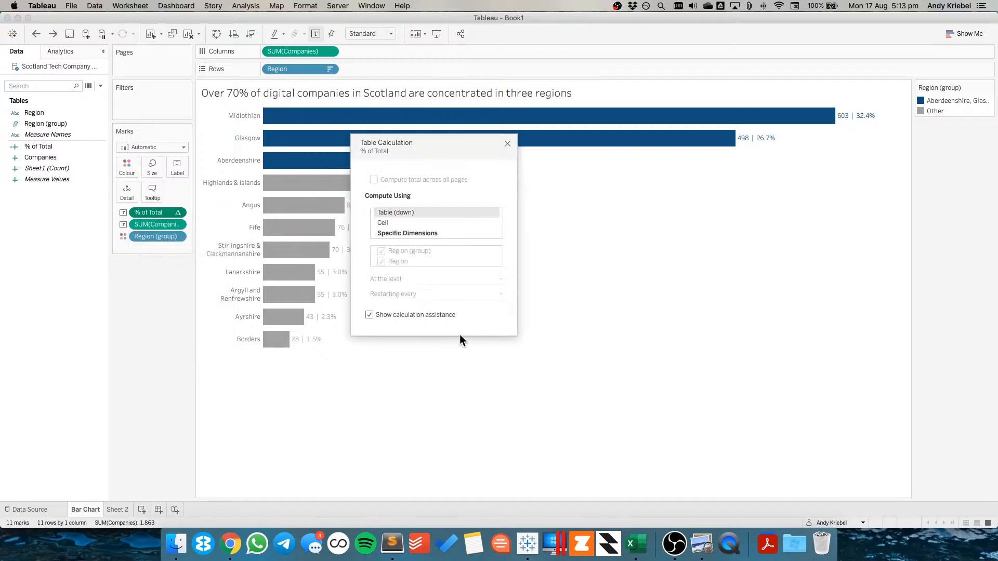
{"action": "left_click", "coordinate": [508, 143]}
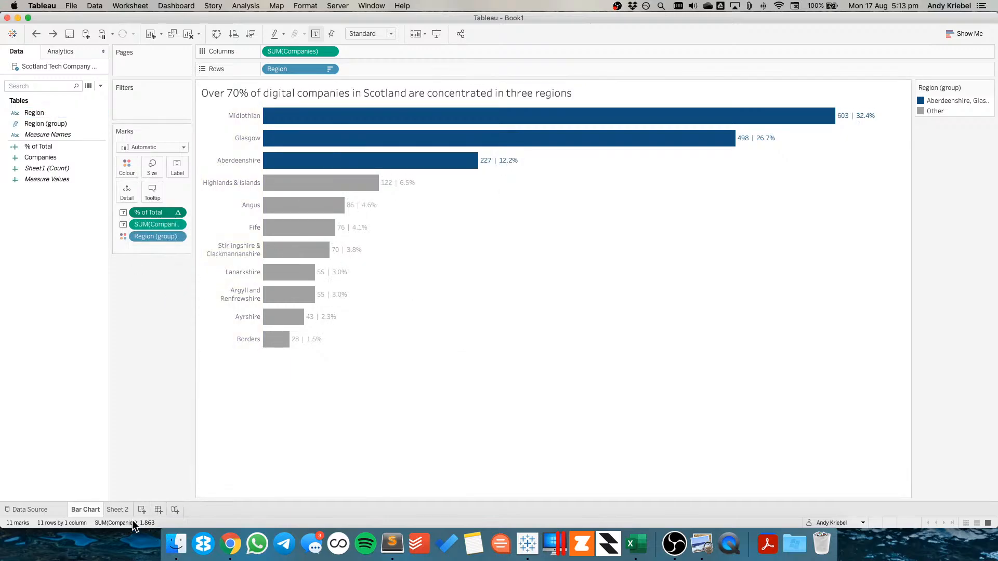
On Sheet 2, add % of Total and Companies to the mark labels
{"action": "left_click", "coordinate": [117, 509]}
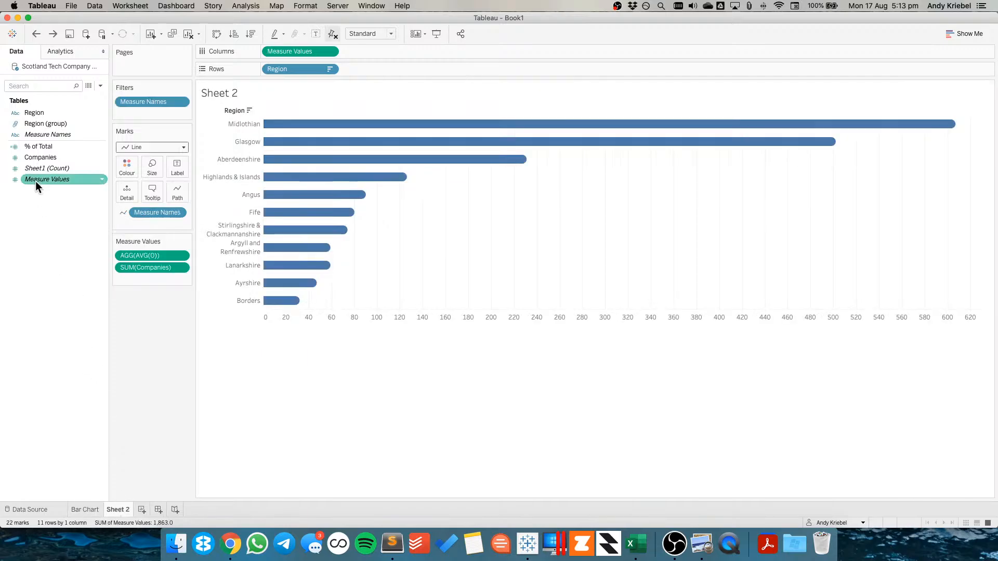
{"action": "left_click", "coordinate": [44, 136]}
{"action": "left_click_drag", "start_coordinate": [44, 146], "coordinate": [178, 162]}
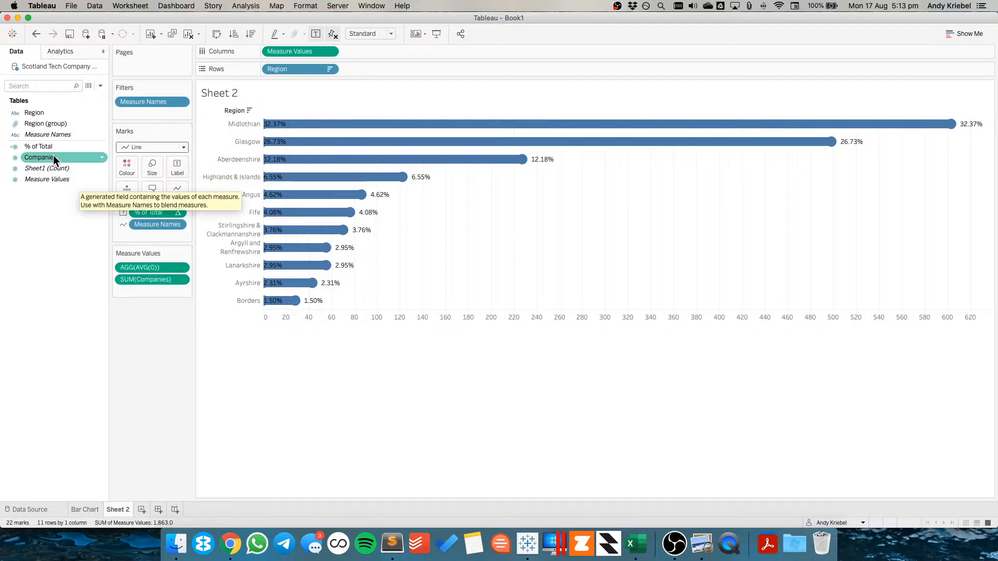
{"action": "left_click_drag", "start_coordinate": [53, 155], "coordinate": [179, 164]}
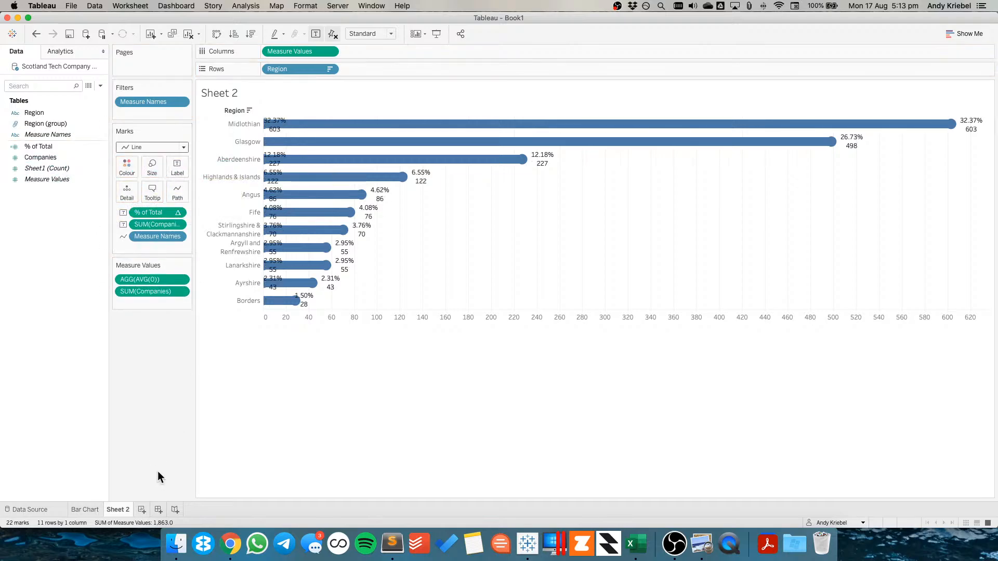
Copy the label text from the Bar Chart sheet's label editor
{"action": "left_click", "coordinate": [99, 508]}
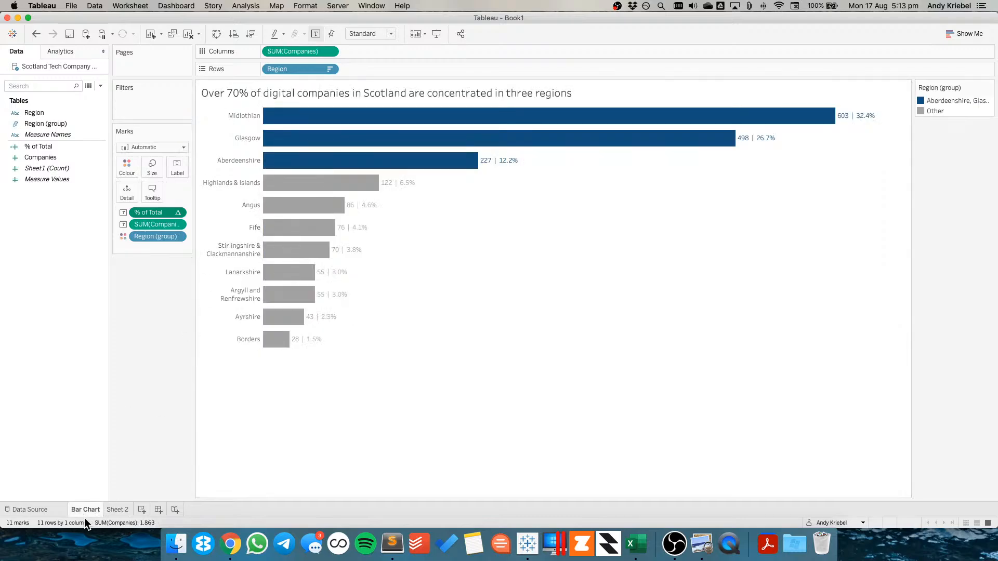
{"action": "left_click", "coordinate": [176, 169]}
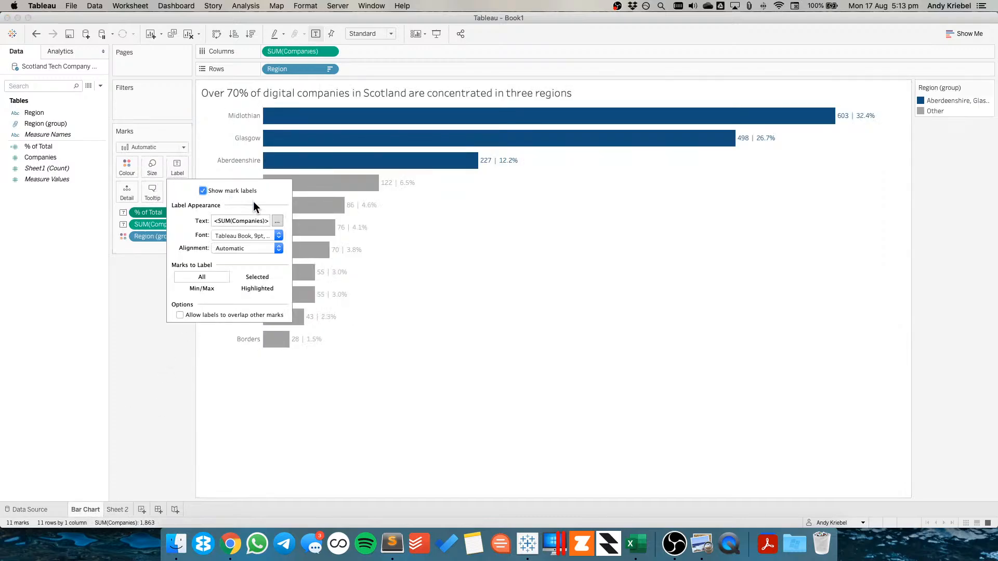
{"action": "left_click", "coordinate": [277, 221]}
{"action": "key", "text": "super+a"}
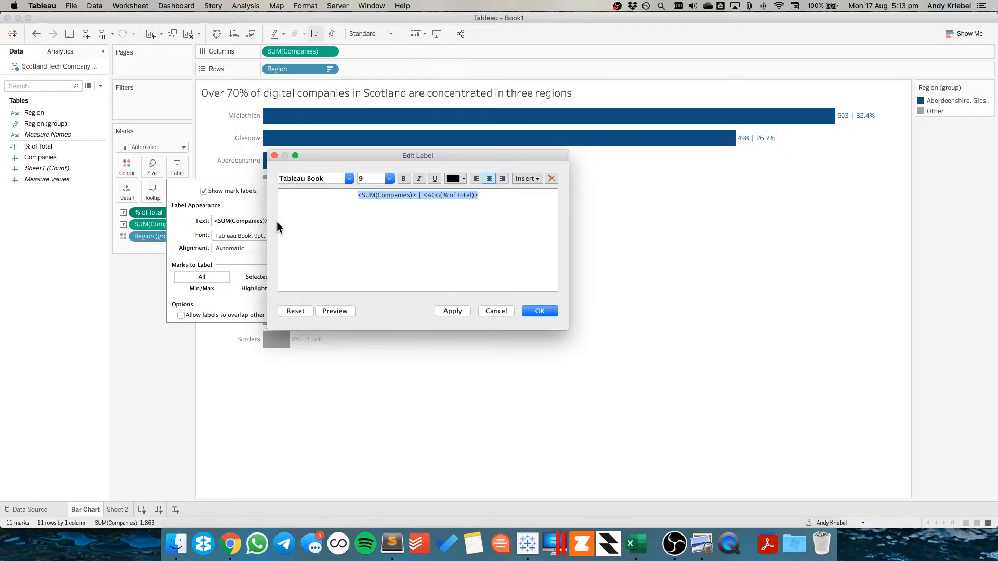
{"action": "left_click", "coordinate": [496, 311]}
Paste the copied text into Sheet 2's label so it reads <SUM(Companies)> | <AGG(% of Total)>
{"action": "left_click", "coordinate": [122, 510]}
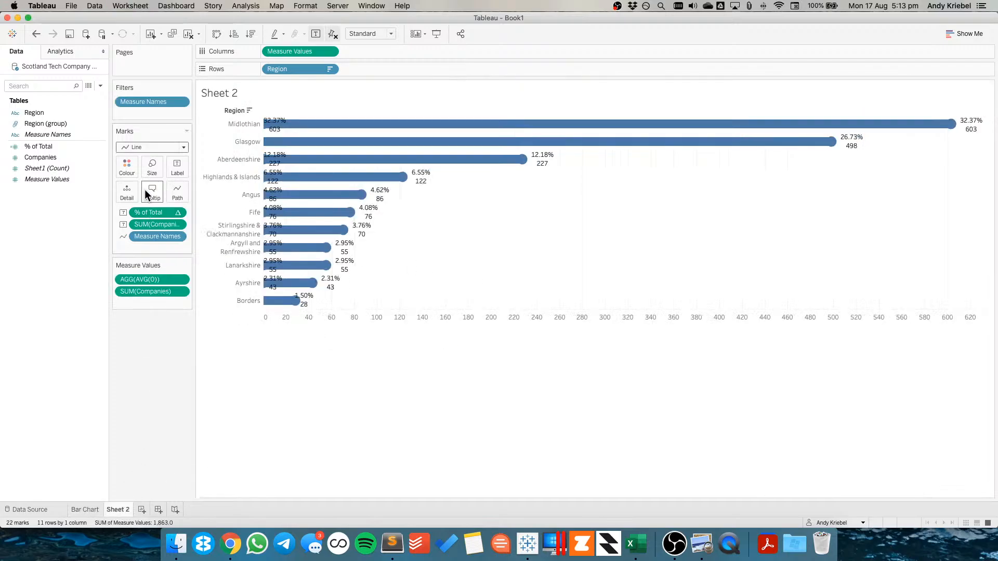
{"action": "left_click", "coordinate": [177, 170]}
{"action": "left_click", "coordinate": [277, 221]}
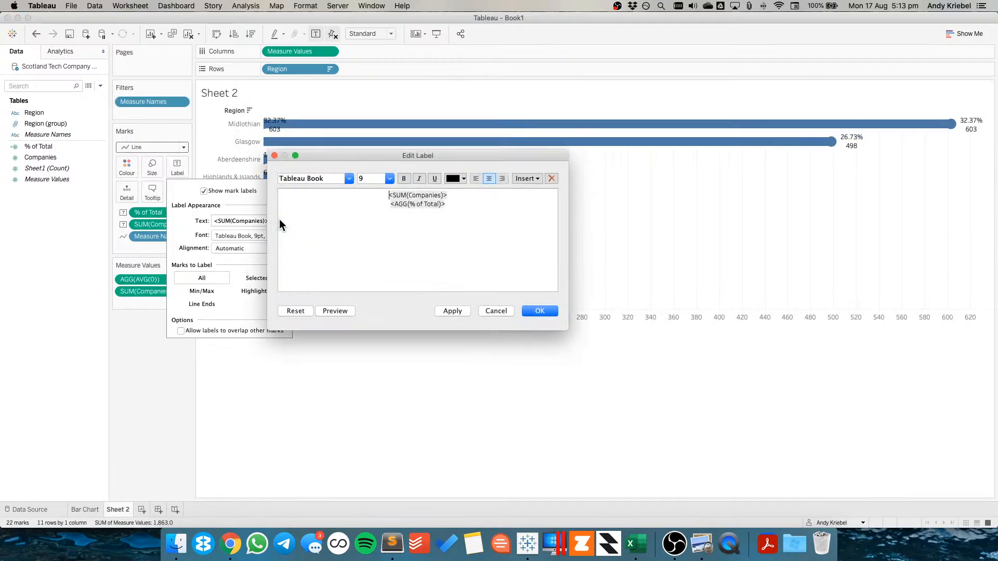
{"action": "key", "text": "super+a"}
{"action": "type", "text": "<SUM(Companies)> | <AGG(% of Total)>"}
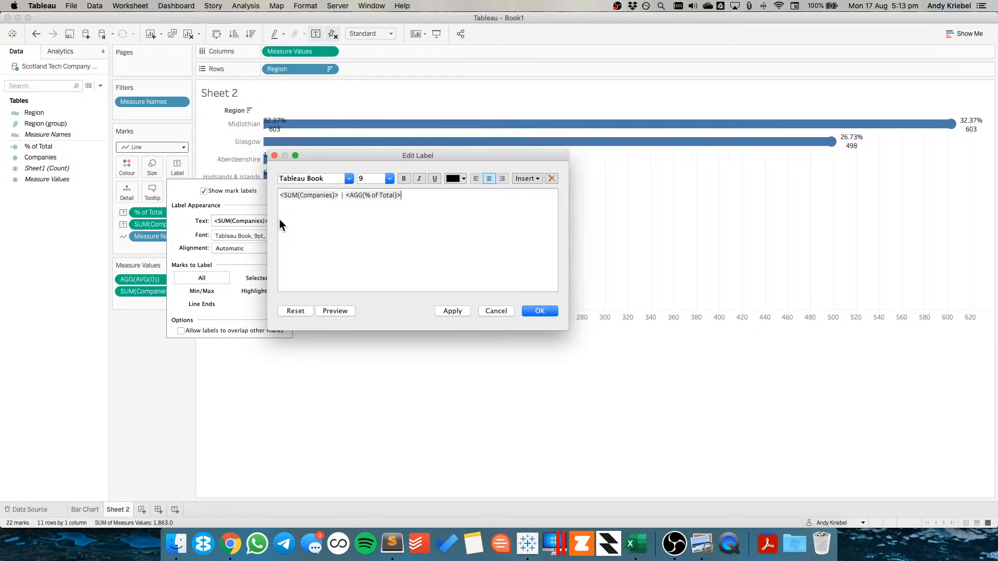
{"action": "left_click", "coordinate": [538, 310]}
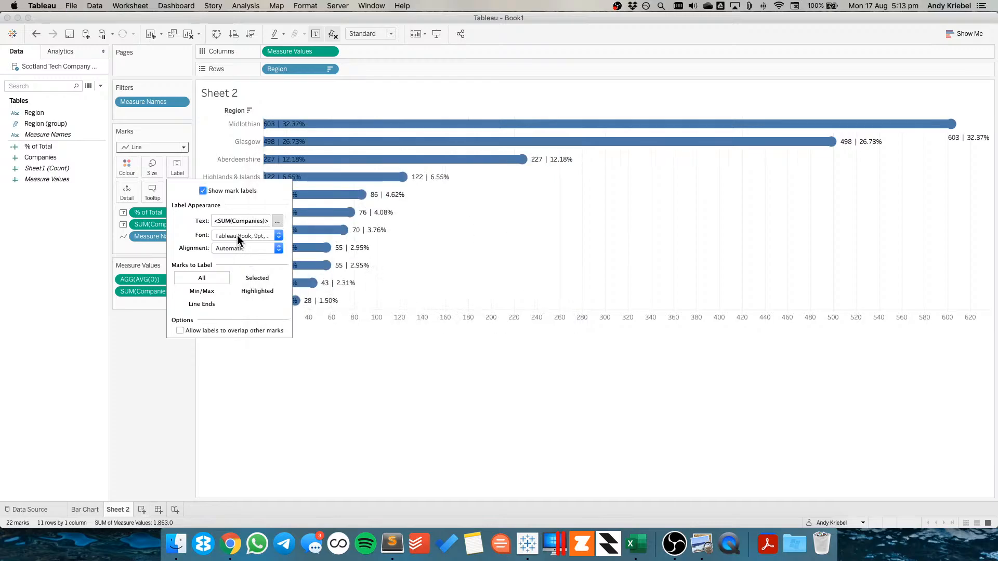
Set the label font colour to Match Mark Colour
{"action": "left_click", "coordinate": [238, 235]}
{"action": "left_click", "coordinate": [241, 304]}
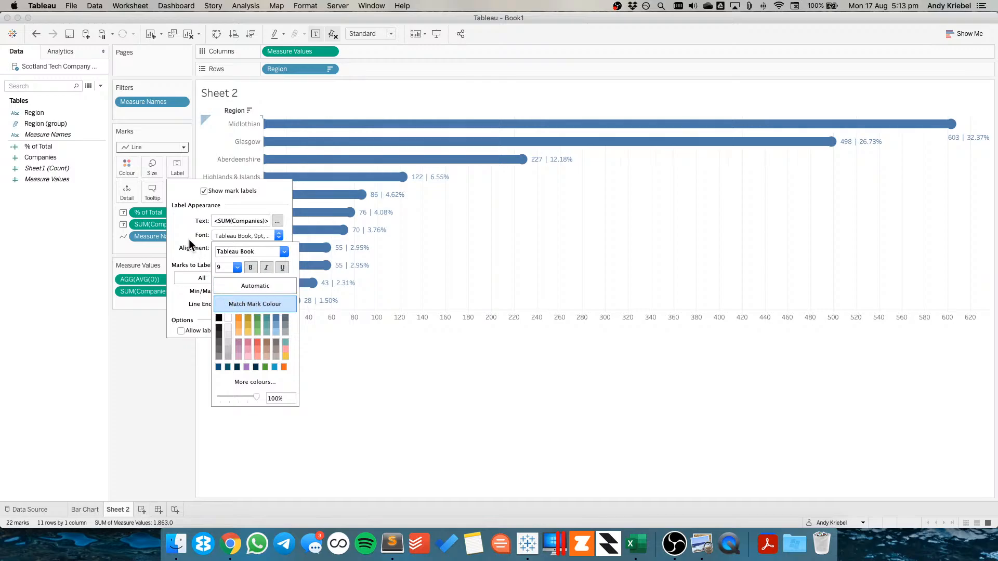
{"action": "left_click", "coordinate": [430, 241]}
{"action": "left_click", "coordinate": [415, 241]}
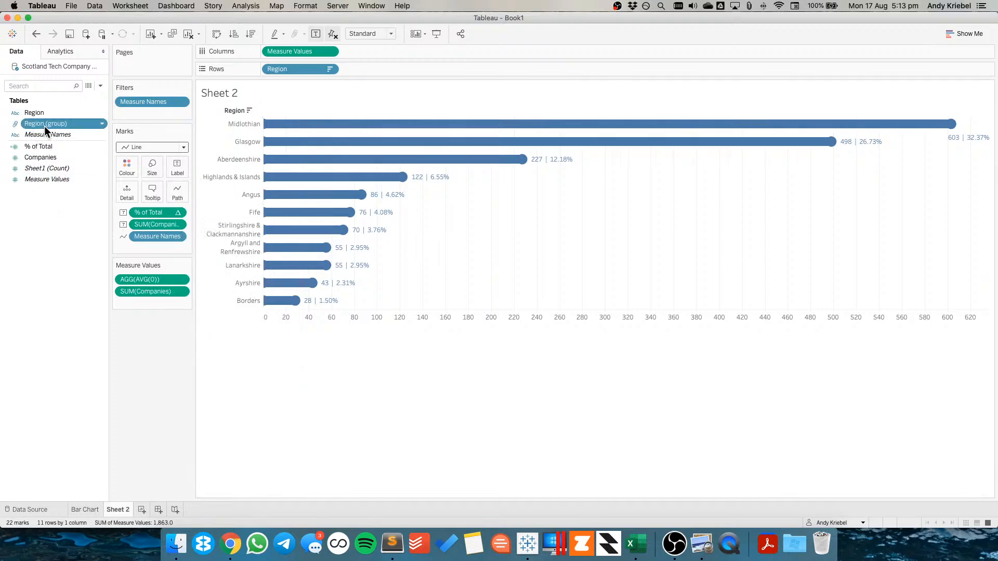
Colour the marks by Region (group) and thicken the line size again
{"action": "left_click_drag", "start_coordinate": [45, 126], "coordinate": [126, 167]}
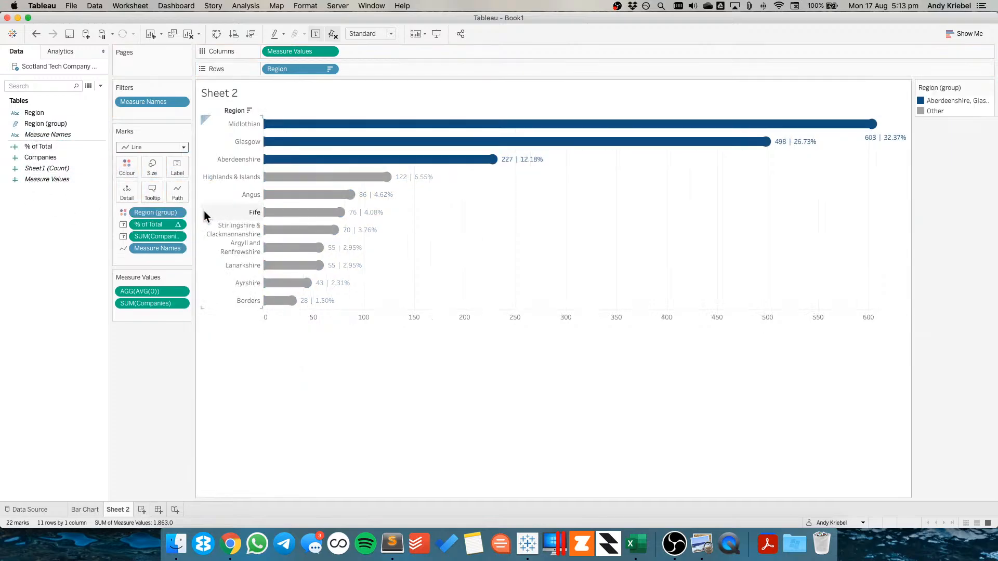
{"action": "mouse_move", "coordinate": [312, 242]}
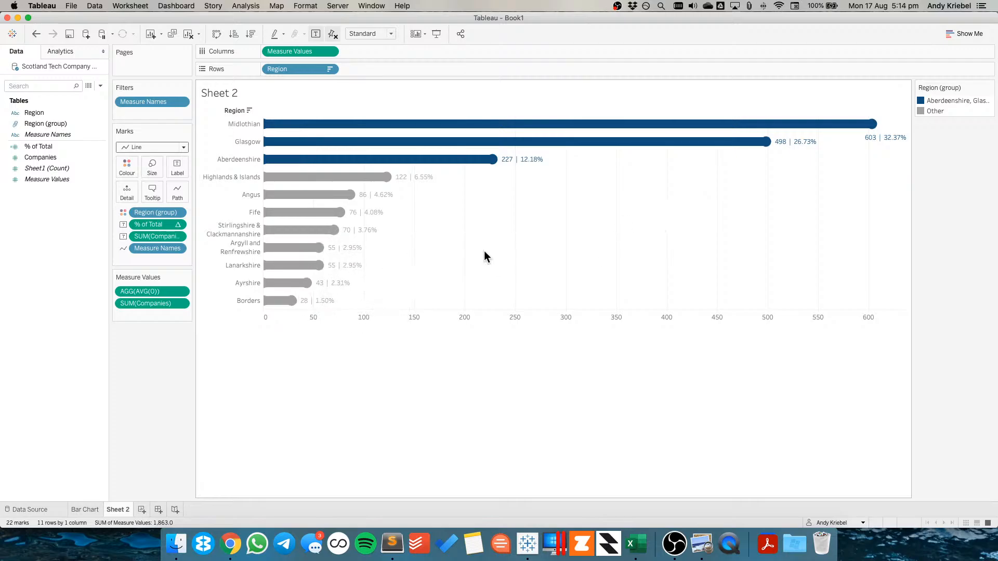
{"action": "left_click", "coordinate": [152, 167]}
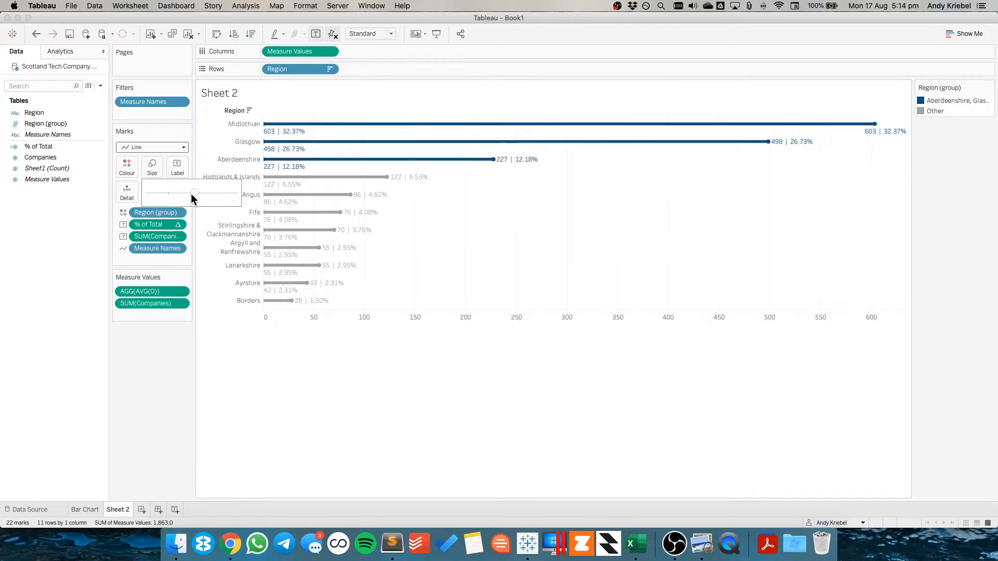
{"action": "left_click_drag", "start_coordinate": [191, 193], "coordinate": [225, 193]}
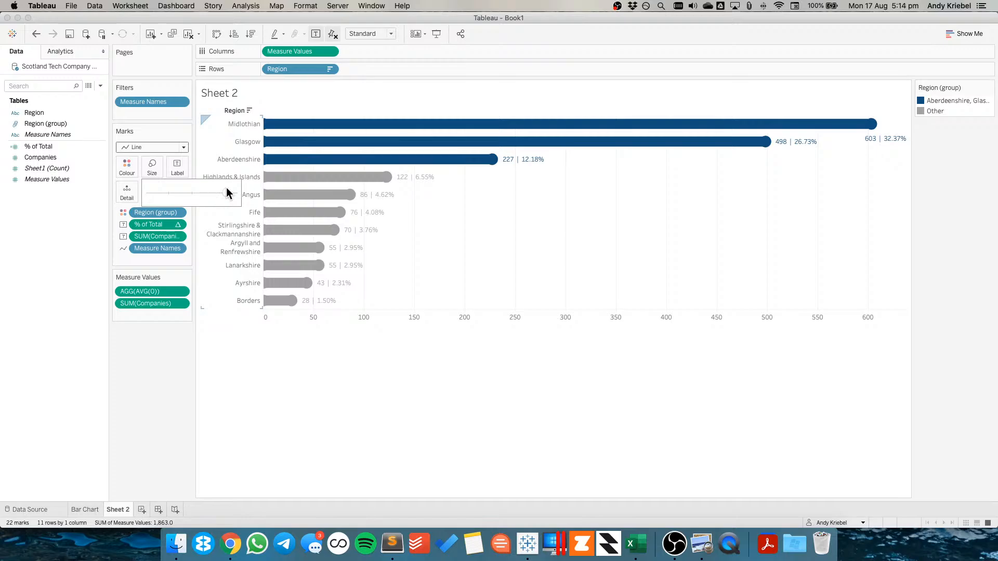
{"action": "mouse_move", "coordinate": [301, 52]}
{"action": "left_mouse_down"}
{"action": "mouse_move", "coordinate": [369, 52]}
{"action": "mouse_move", "coordinate": [301, 54]}
{"action": "left_mouse_up"}
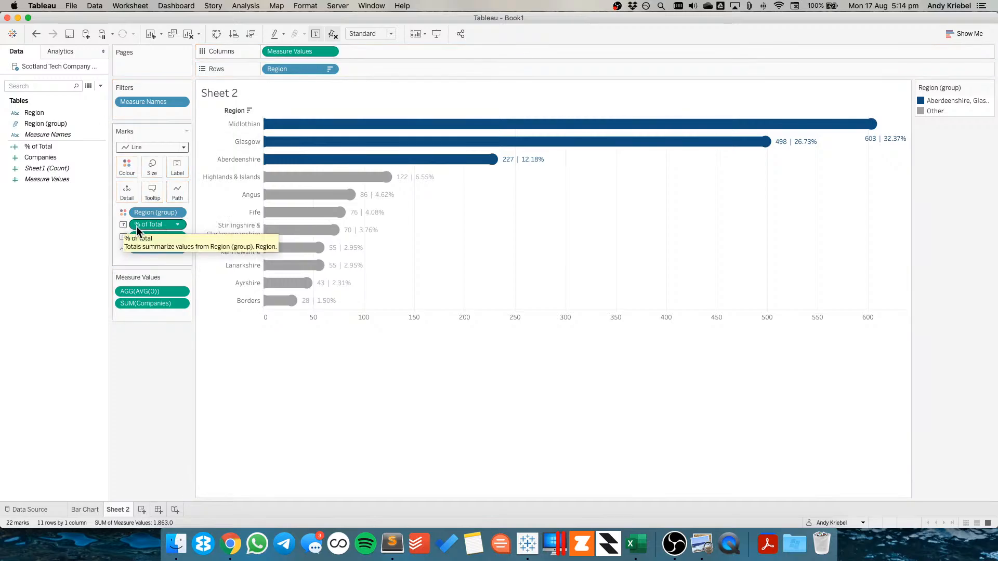
{"action": "left_click", "coordinate": [124, 225]}
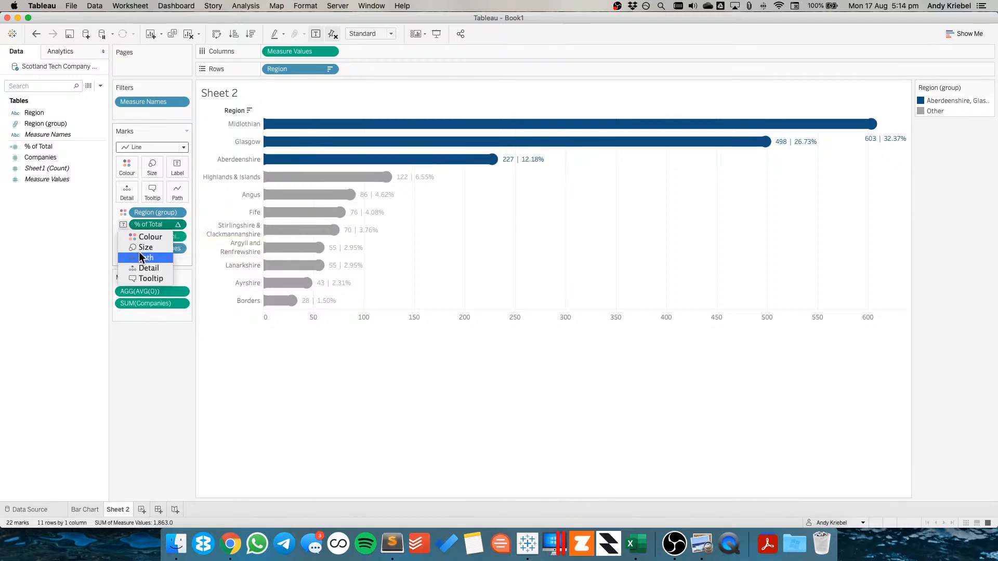
{"action": "key", "text": "Escape"}
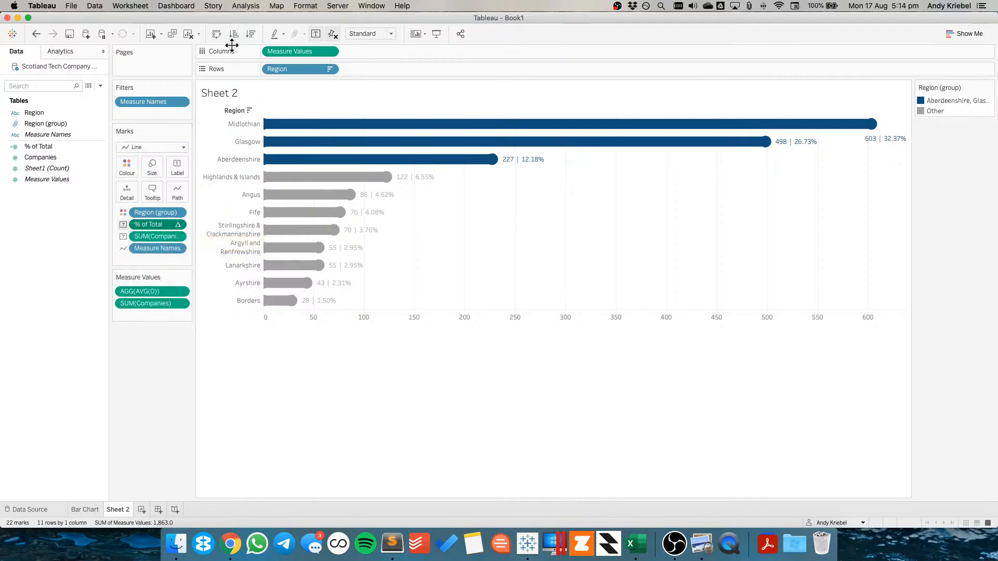
{"action": "left_click", "coordinate": [316, 32]}
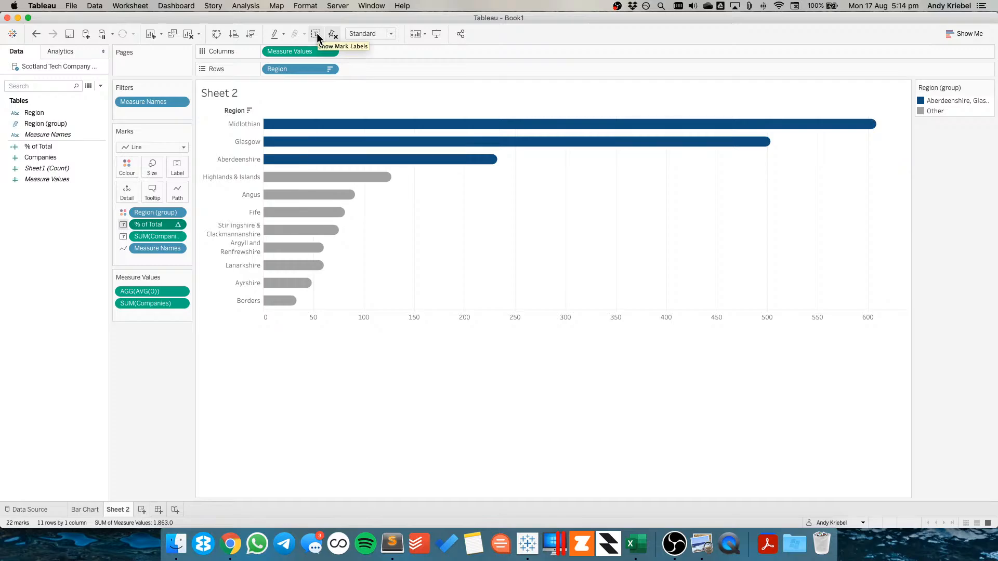
{"action": "left_click", "coordinate": [36, 34]}
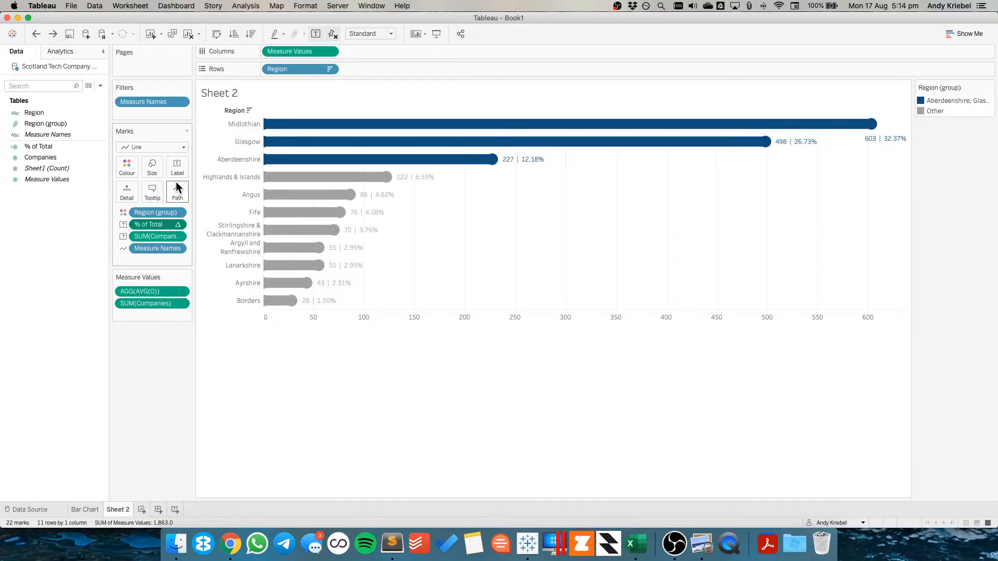
Set Sheet 2's label alignment to middle left and allow labels to overlap other marks
{"action": "left_click", "coordinate": [178, 168]}
{"action": "left_click", "coordinate": [248, 248]}
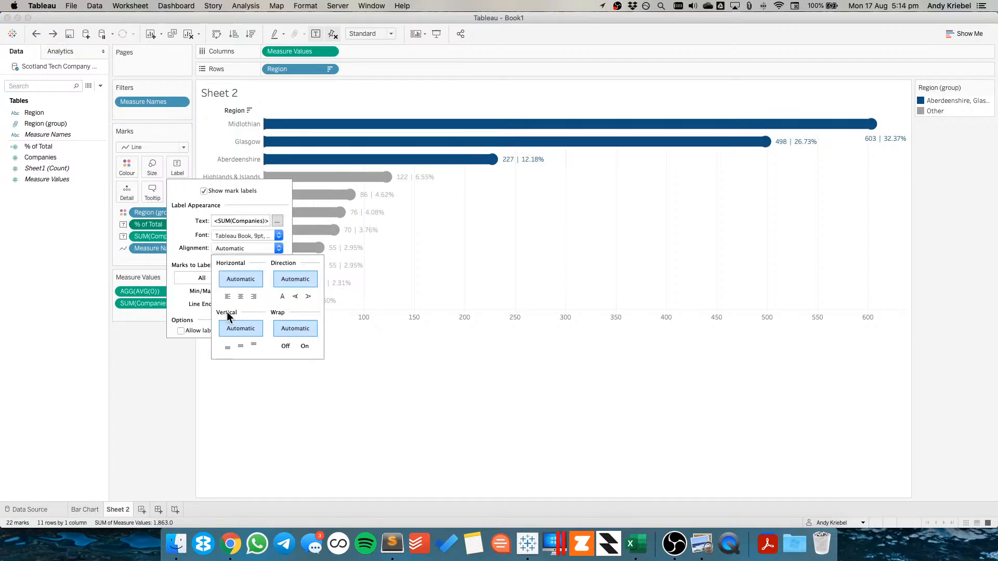
{"action": "left_click", "coordinate": [228, 296]}
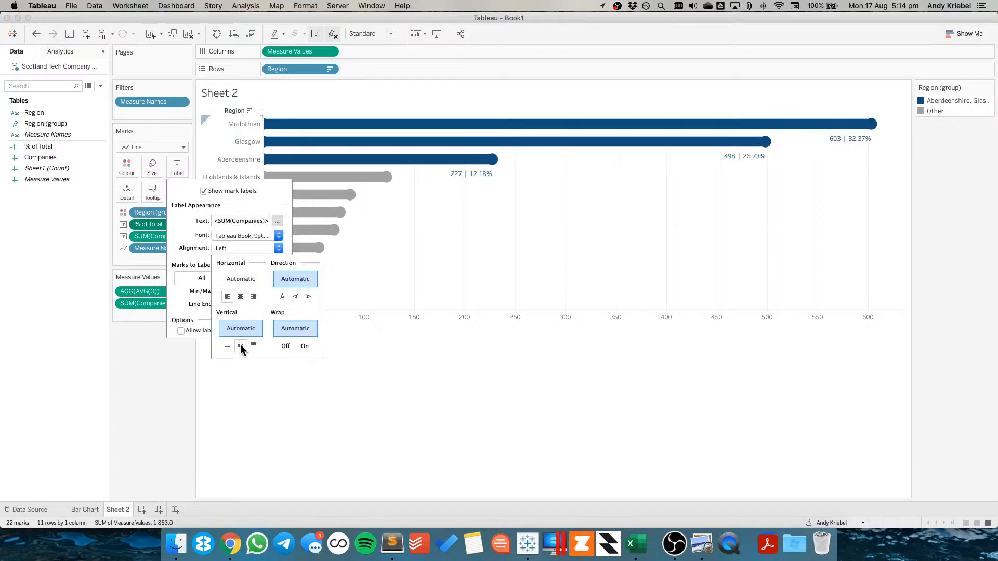
{"action": "left_click", "coordinate": [240, 345]}
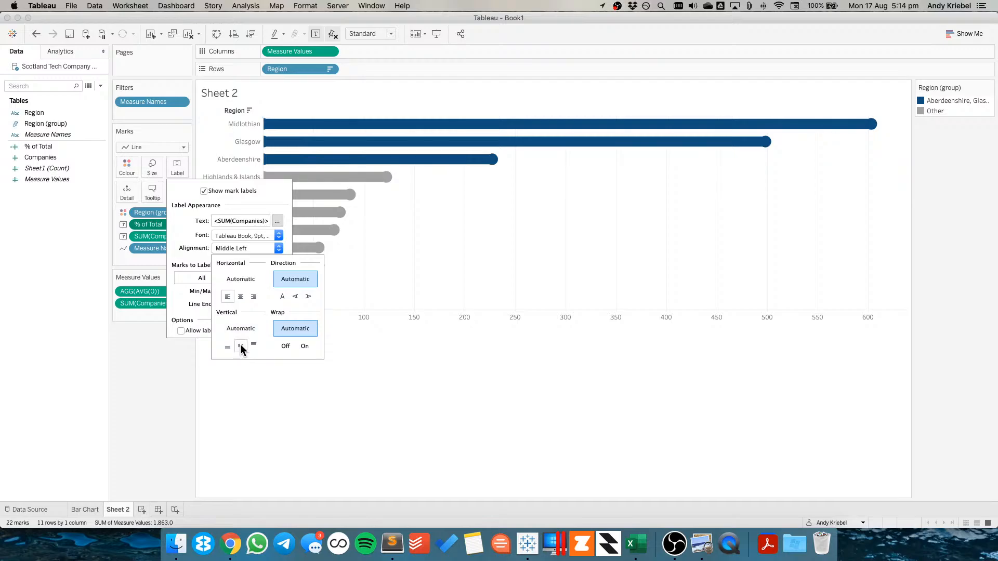
{"action": "left_click", "coordinate": [209, 333]}
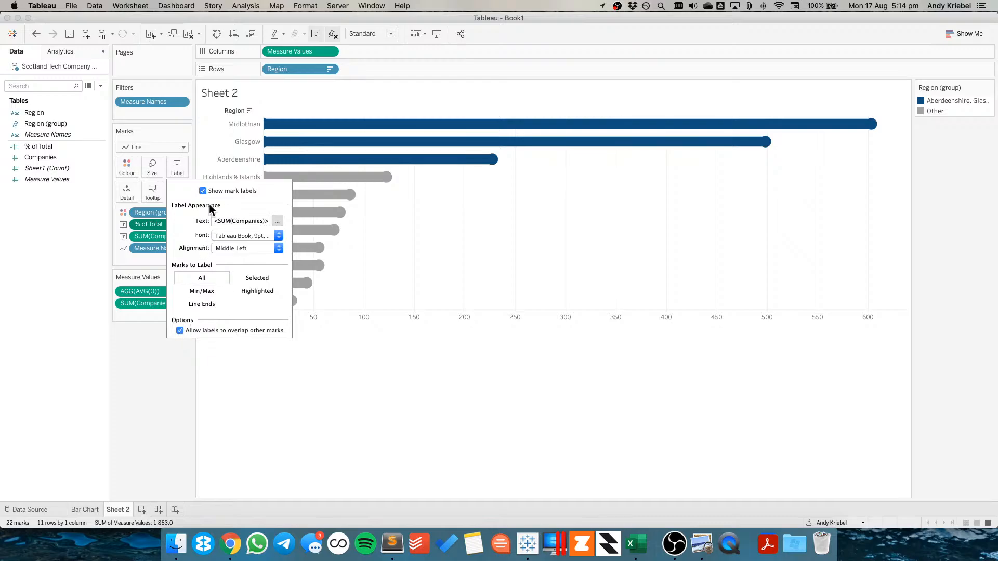
Change the label font colour to Automatic and undo the change
{"action": "left_click", "coordinate": [231, 236]}
{"action": "left_click", "coordinate": [236, 284]}
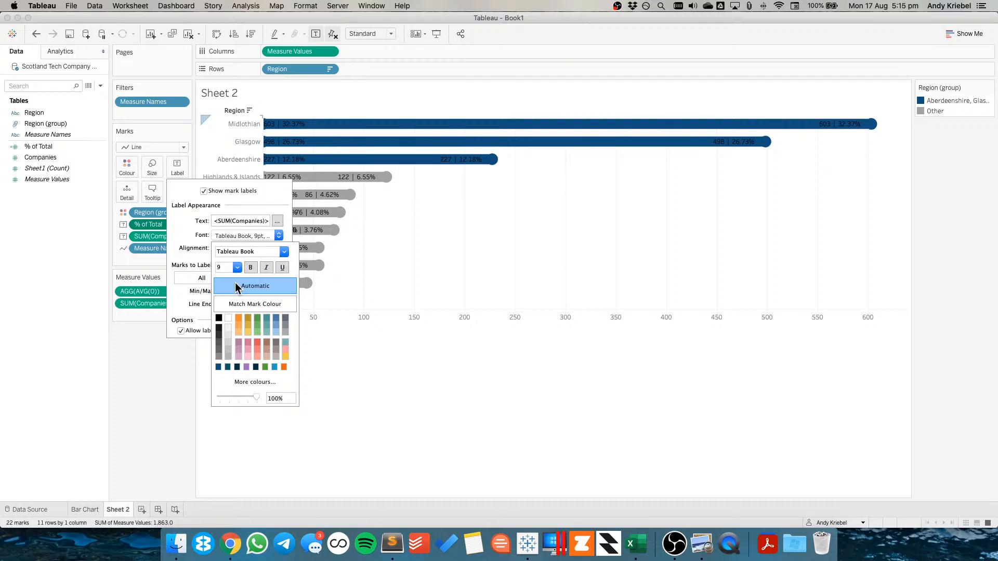
{"action": "left_click", "coordinate": [145, 259]}
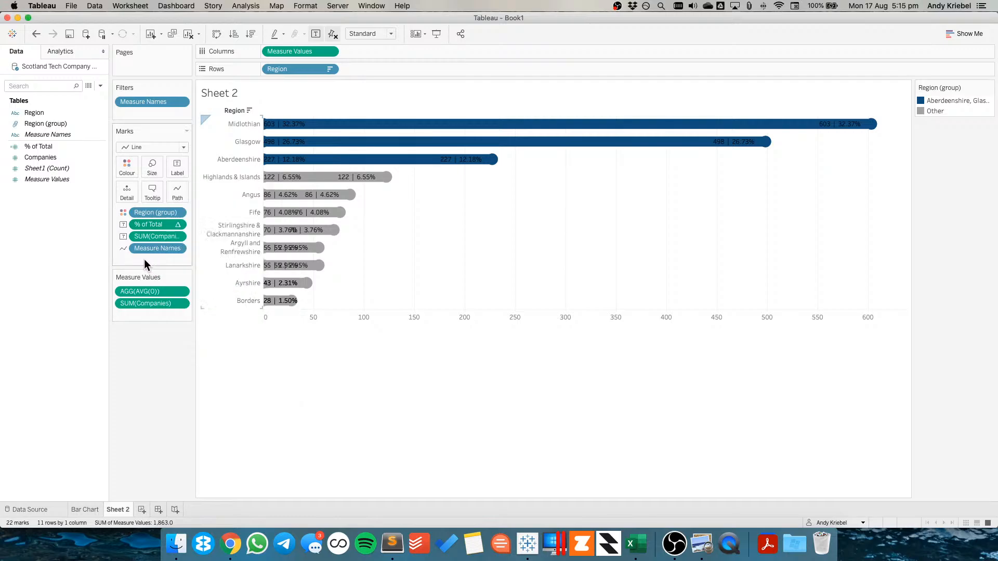
{"action": "left_click", "coordinate": [36, 34]}
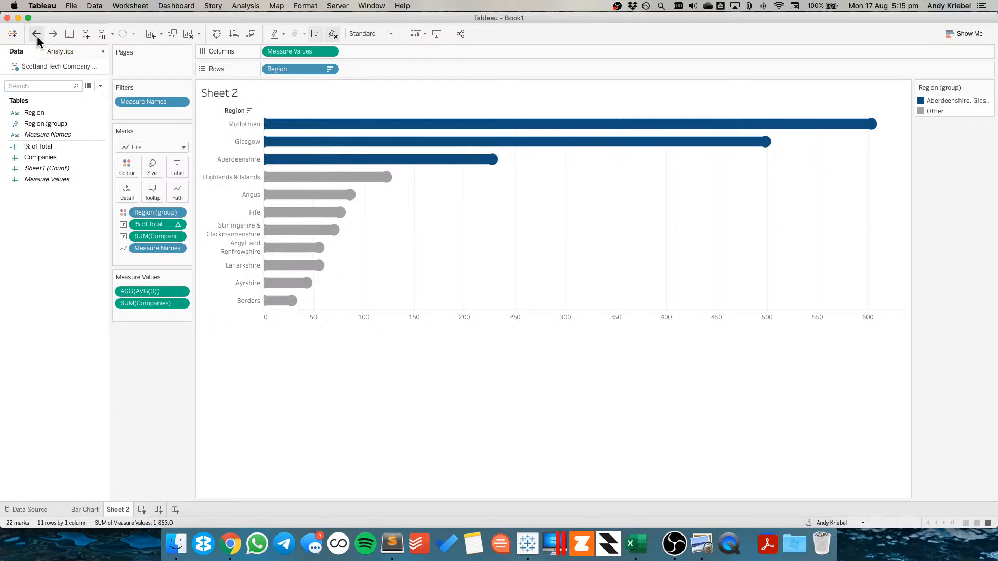
Remove the % of Total and SUM(Companies) fields from the Marks card
{"action": "left_click_drag", "start_coordinate": [146, 225], "coordinate": [155, 354]}
{"action": "left_click_drag", "start_coordinate": [142, 224], "coordinate": [130, 361]}
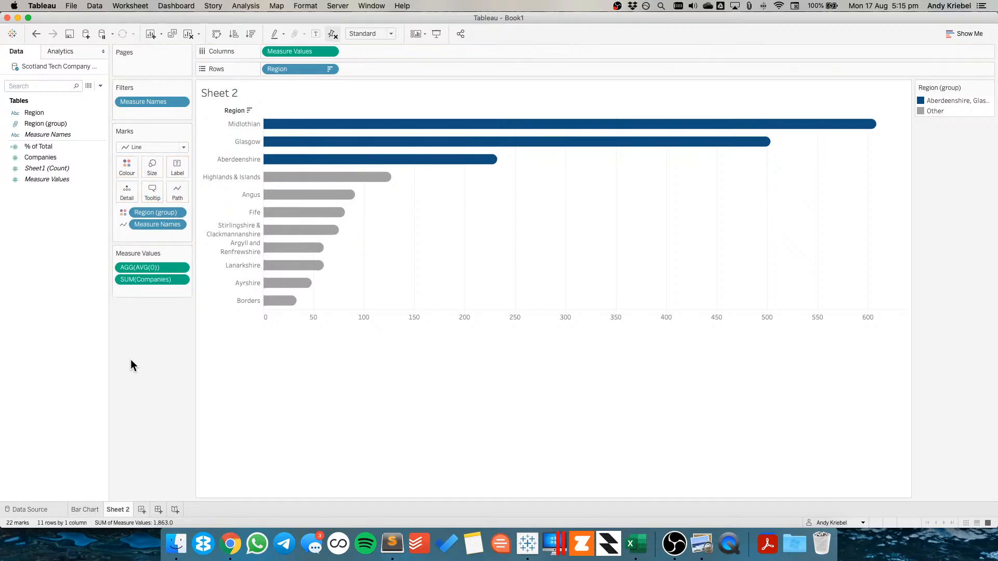
Increase the line mark size
{"action": "mouse_move", "coordinate": [383, 176]}
{"action": "left_click", "coordinate": [153, 166]}
{"action": "left_click_drag", "start_coordinate": [229, 196], "coordinate": [236, 195]}
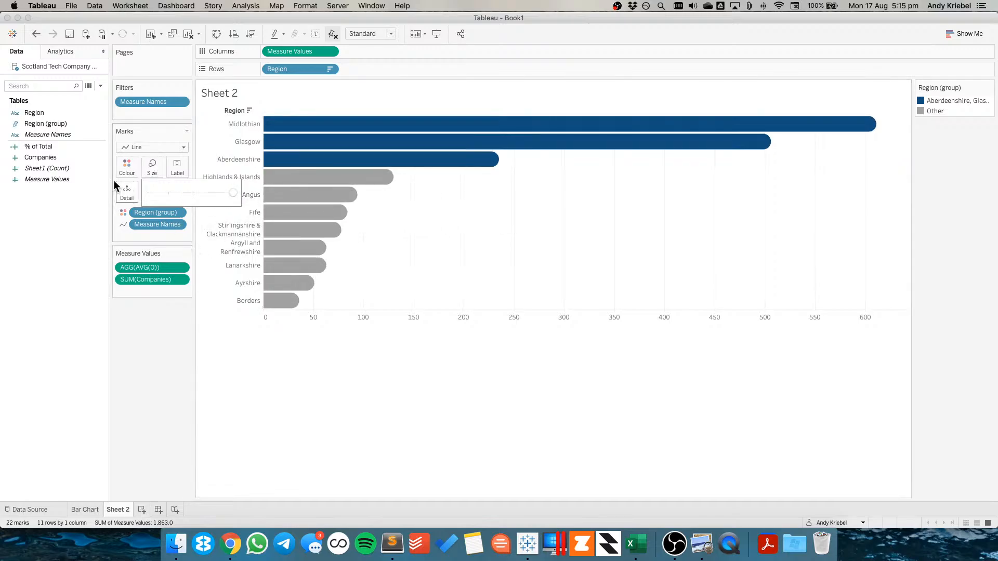
Add % of Total back to the marks and undo it
{"action": "left_click_drag", "start_coordinate": [36, 147], "coordinate": [179, 170]}
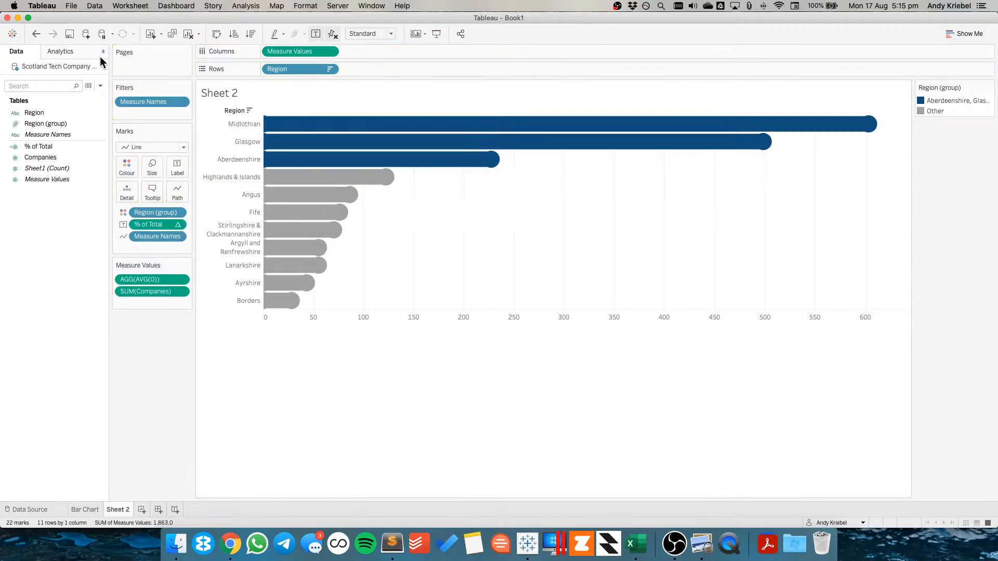
{"action": "left_click", "coordinate": [36, 34]}
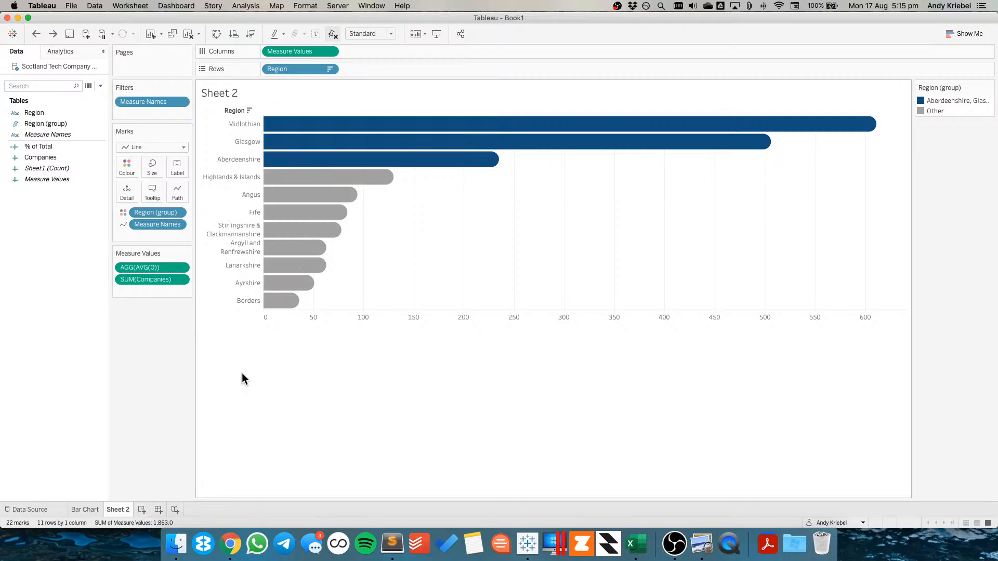
Review the Bar Chart sheet and add a new worksheet
{"action": "left_click", "coordinate": [86, 510]}
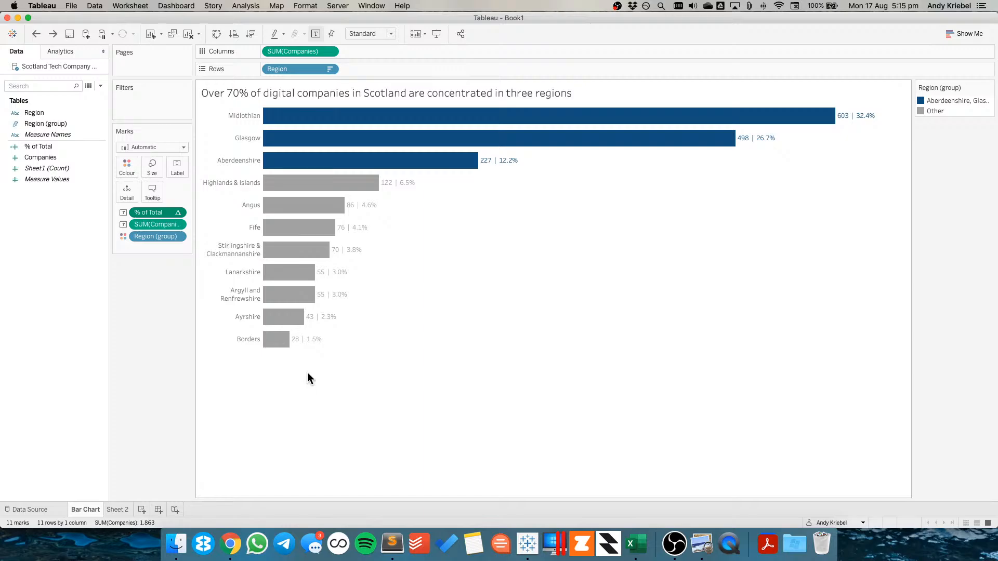
{"action": "left_click", "coordinate": [141, 510]}
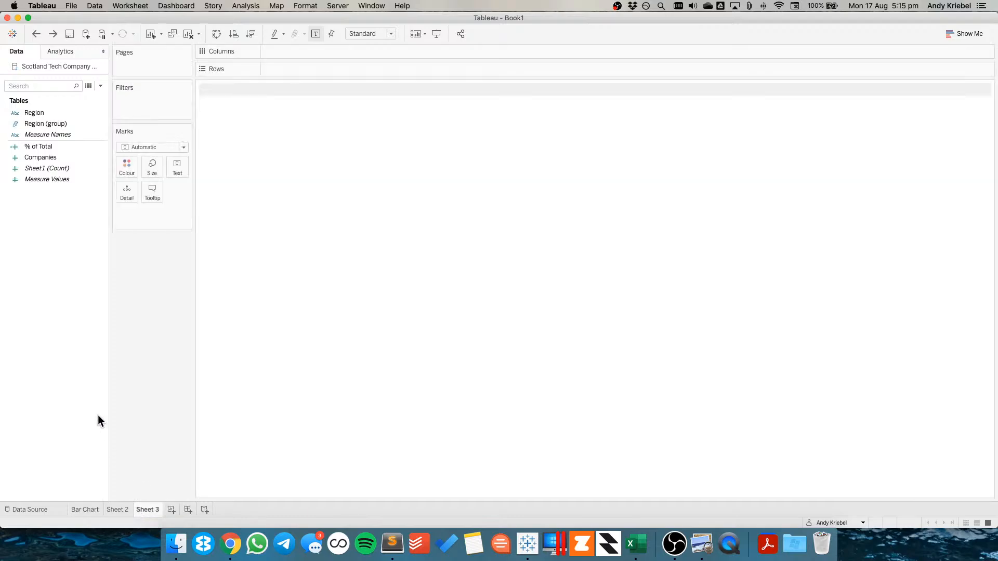
Duplicate the Scotland Tech Company Locations data source
{"action": "right_click", "coordinate": [70, 66]}
{"action": "left_click", "coordinate": [90, 119]}
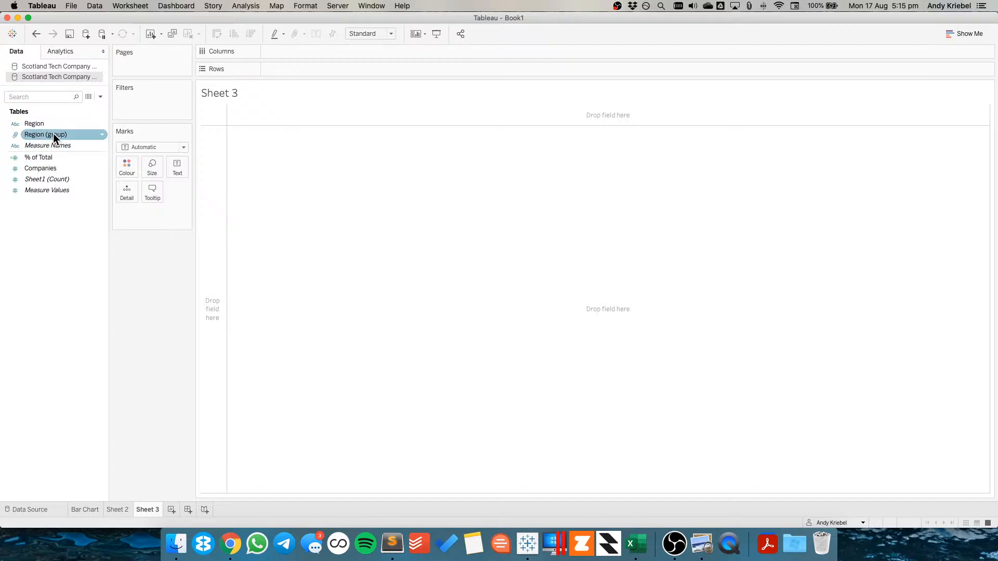
Delete the Region (group) and % of Total fields from the duplicated data source
{"action": "right_click", "coordinate": [53, 135]}
{"action": "left_click", "coordinate": [73, 222]}
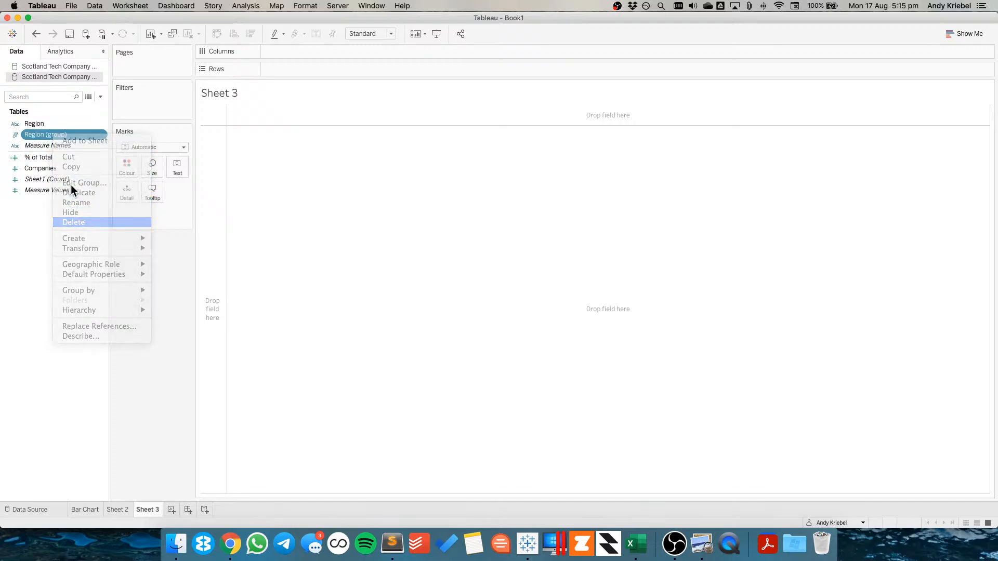
{"action": "right_click", "coordinate": [53, 145]}
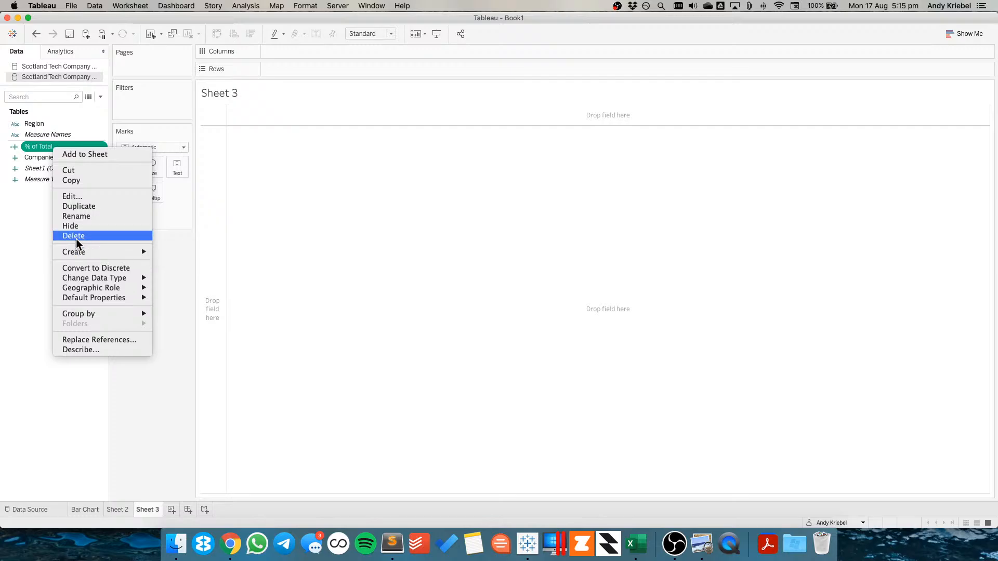
{"action": "left_click", "coordinate": [77, 236]}
Open the duplicated data source for editing and rename it Scotland Tech Company Locations (Waffle)
{"action": "right_click", "coordinate": [76, 76]}
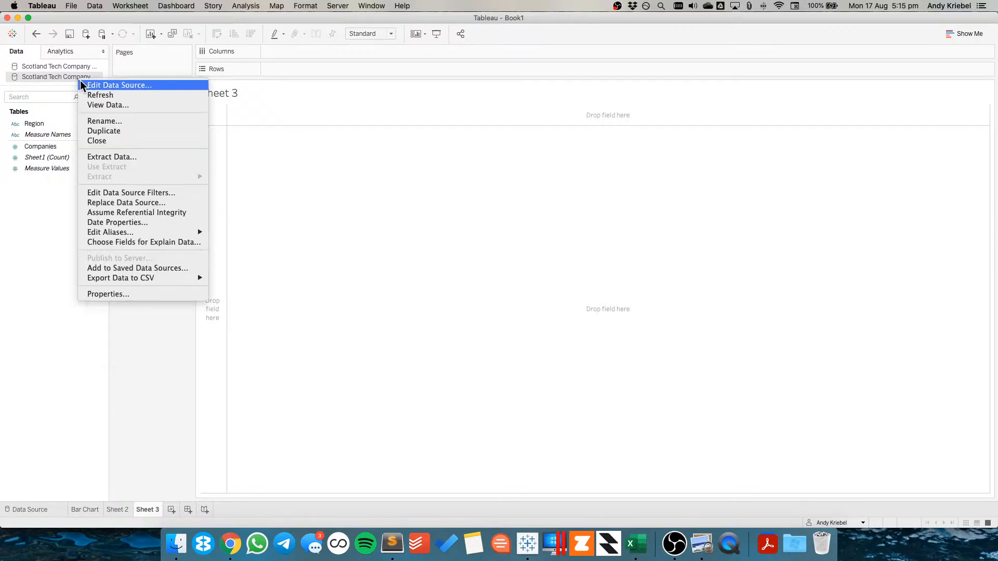
{"action": "left_click", "coordinate": [102, 86]}
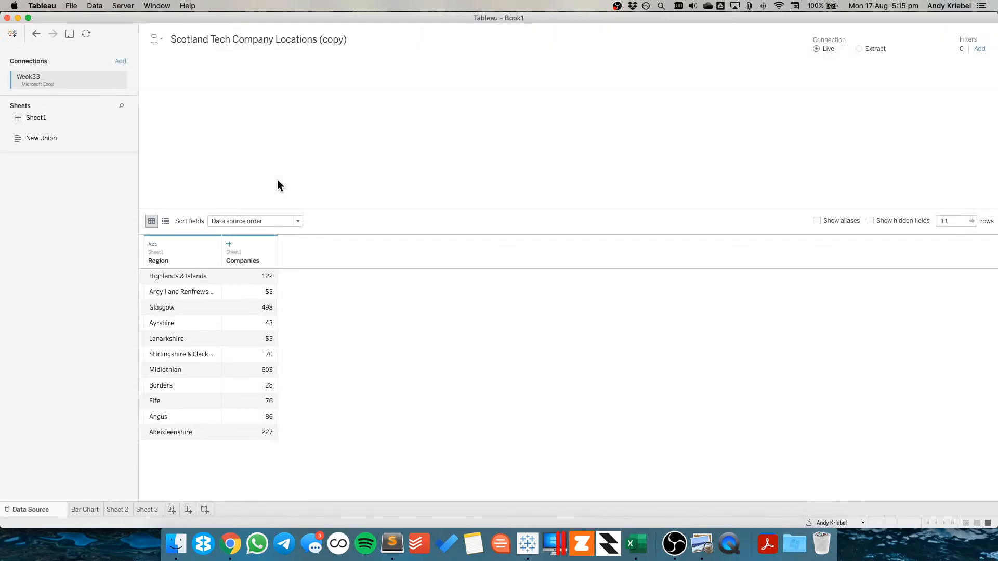
{"action": "double_click", "coordinate": [338, 41]}
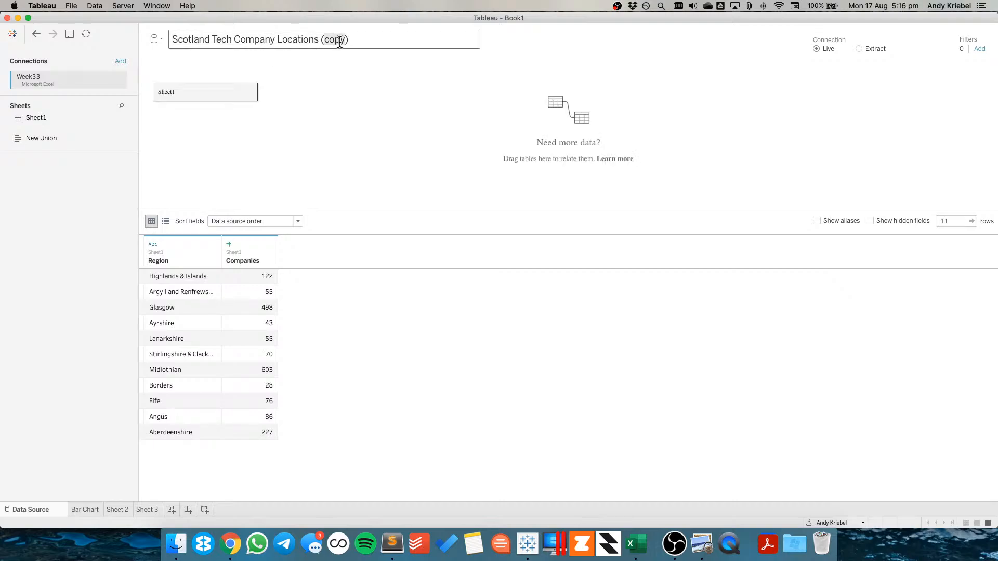
{"action": "type", "text": "Waffle"}
{"action": "left_click", "coordinate": [309, 150]}
Add a Microsoft Excel connection by searching for waffle chart and opening Waffle Chart Template.xlsx
{"action": "left_click", "coordinate": [122, 62]}
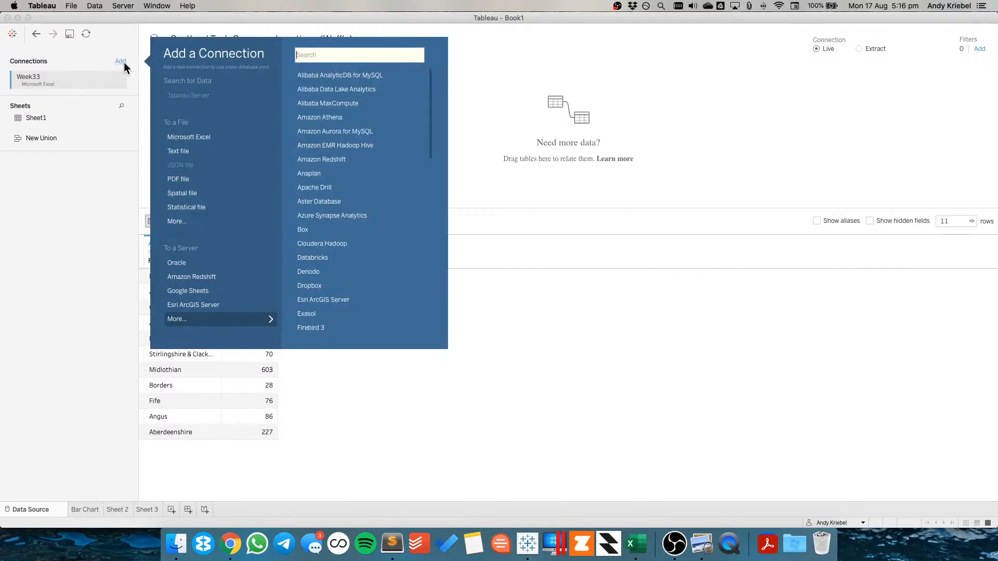
{"action": "left_click", "coordinate": [244, 223]}
{"action": "left_click", "coordinate": [626, 95]}
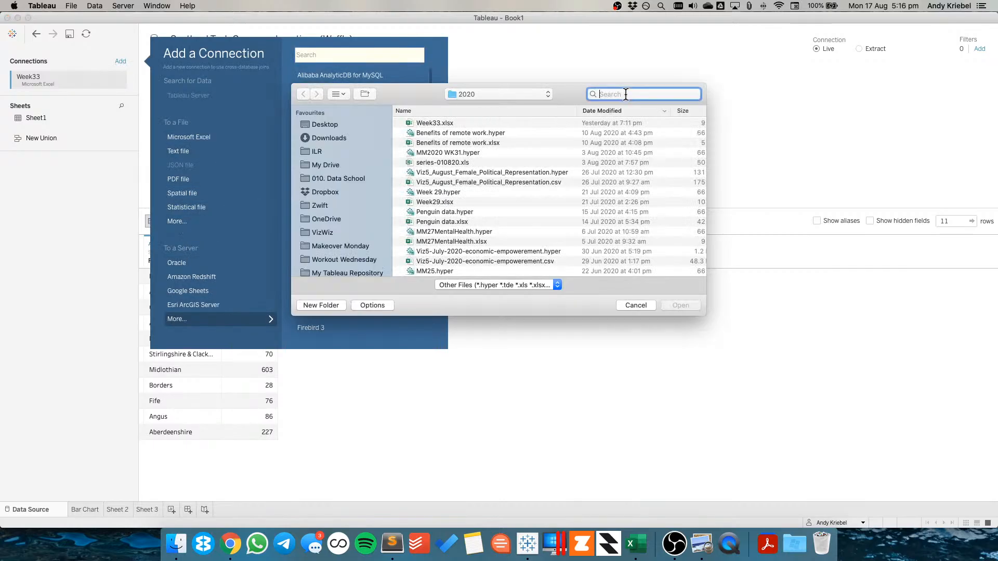
{"action": "type", "text": "waffl"}
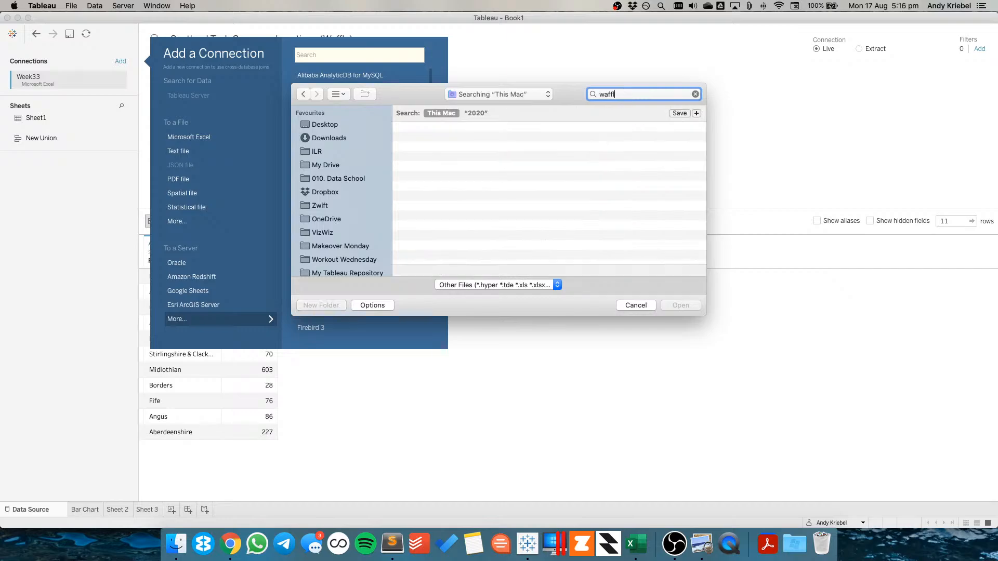
{"action": "type", "text": "e chart"}
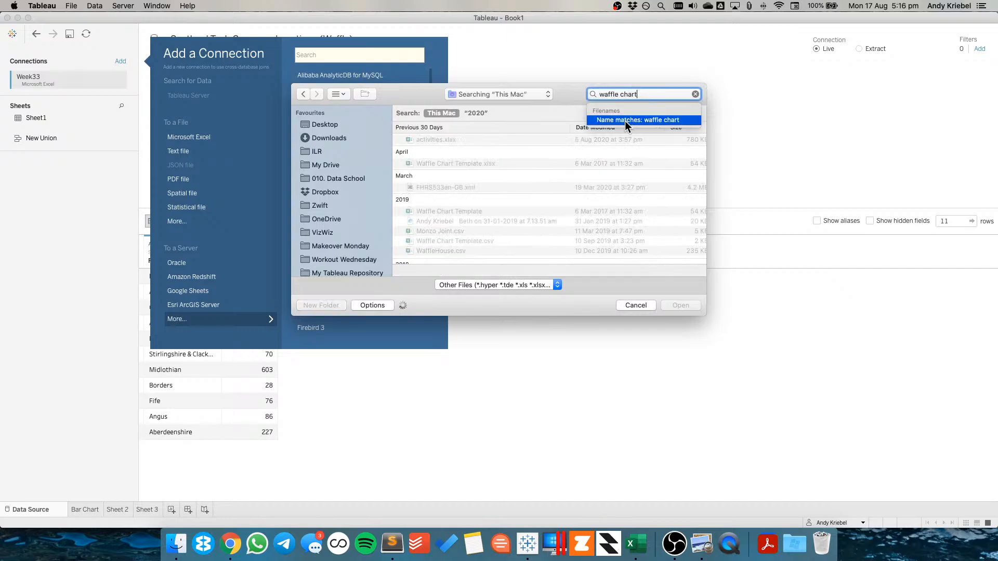
{"action": "left_click", "coordinate": [625, 121]}
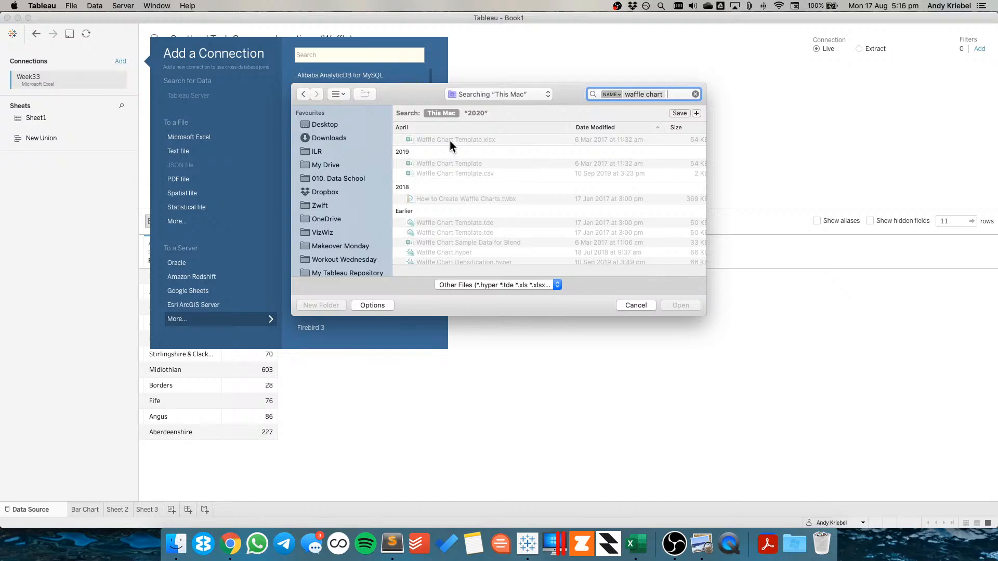
{"action": "left_click", "coordinate": [450, 140]}
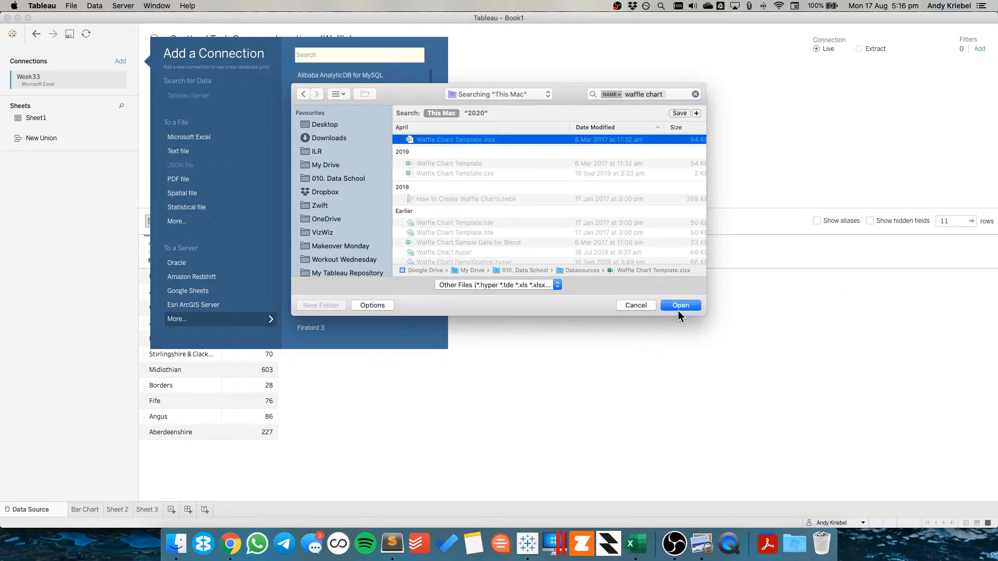
{"action": "left_click", "coordinate": [679, 304]}
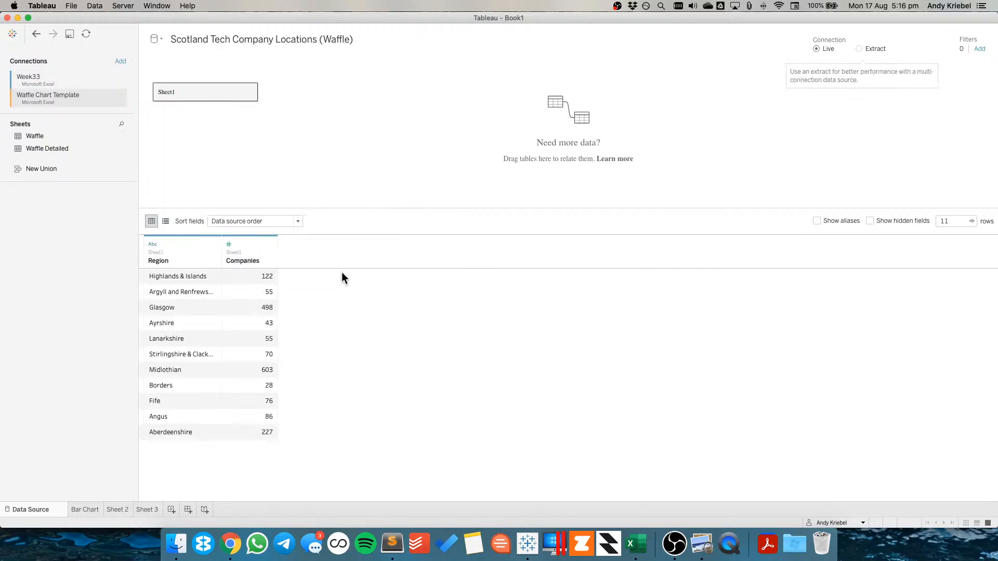
Join the Waffle sheet to Sheet1 using a join calculation of "1" on both sides
{"action": "double_click", "coordinate": [195, 93]}
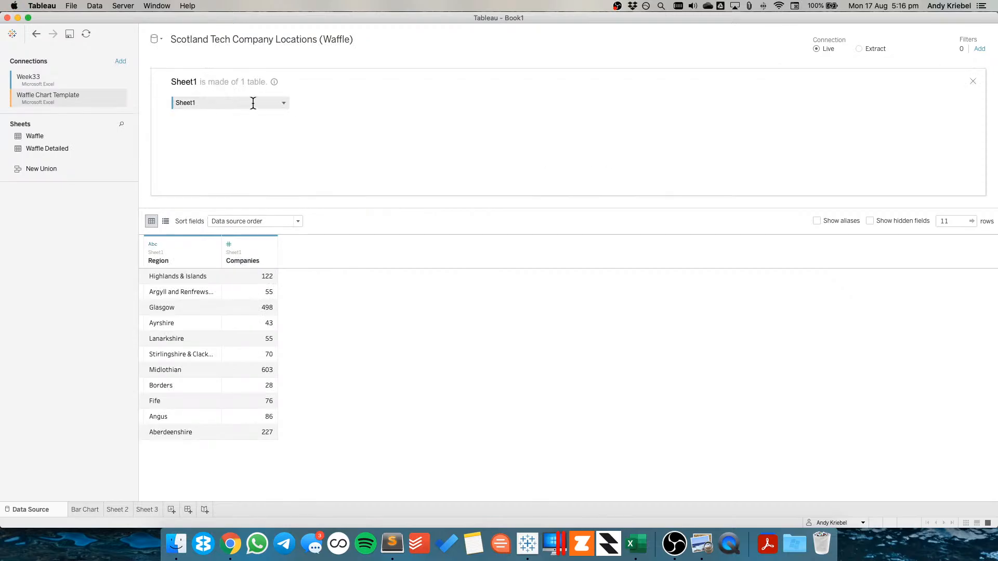
{"action": "left_click_drag", "start_coordinate": [36, 136], "coordinate": [322, 102]}
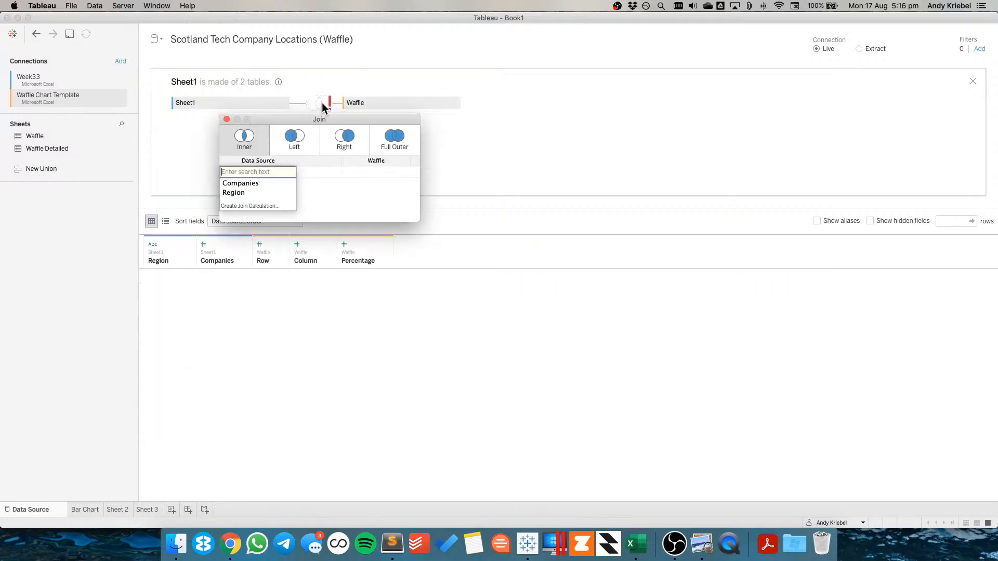
{"action": "left_click", "coordinate": [254, 206]}
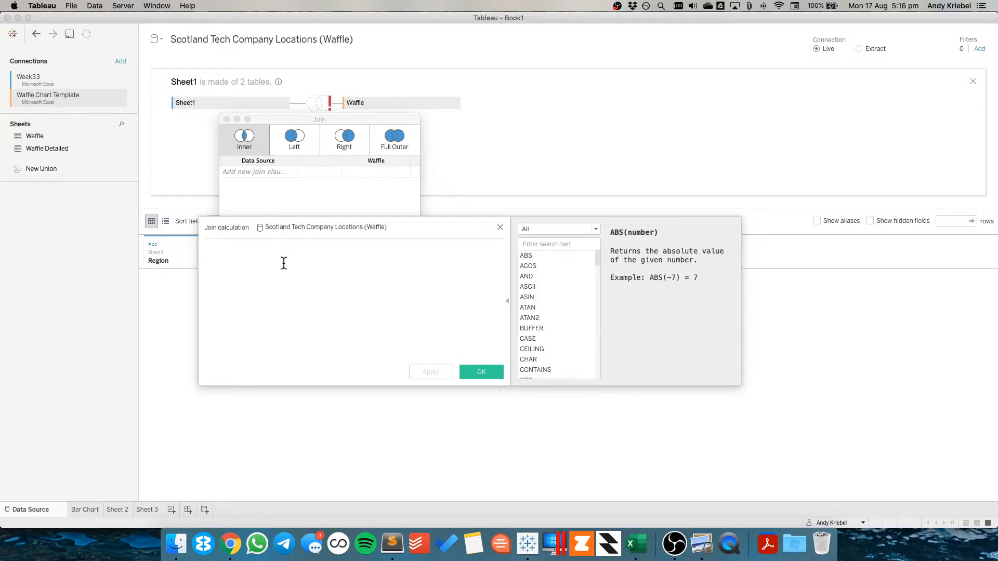
{"action": "type", "text": "\"1\""}
{"action": "left_click", "coordinate": [502, 374]}
{"action": "left_click", "coordinate": [382, 174]}
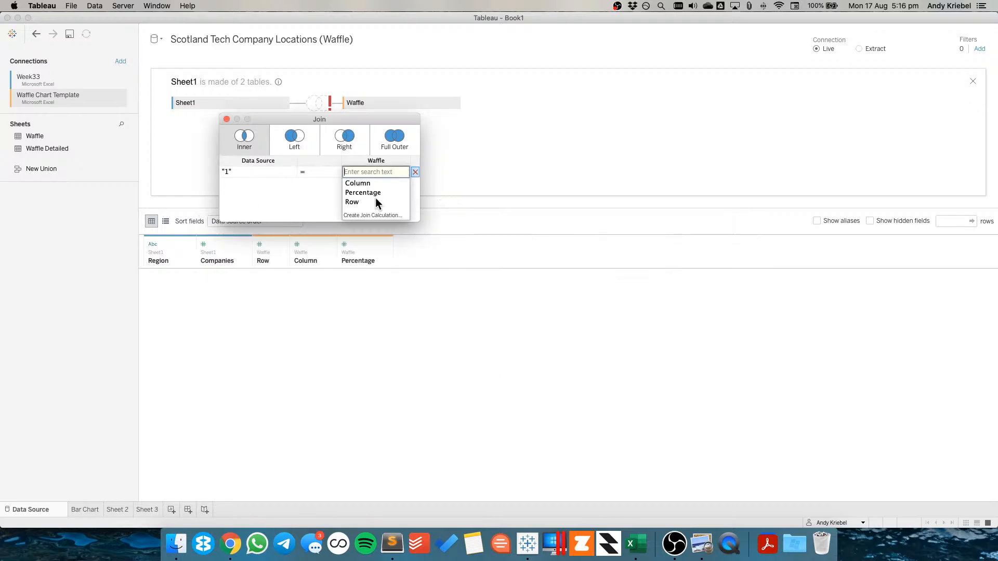
{"action": "left_click", "coordinate": [372, 215]}
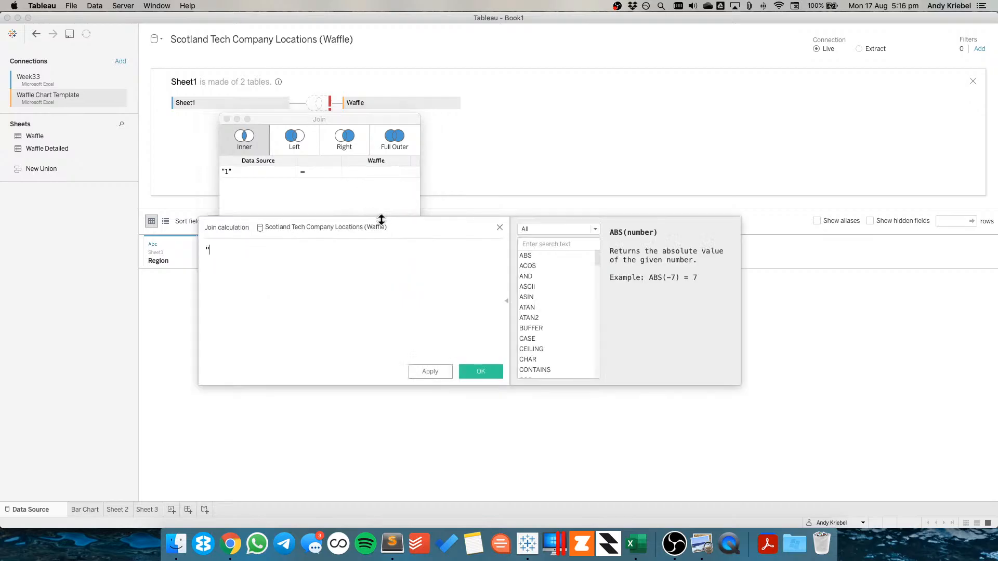
{"action": "type", "text": "\"1\""}
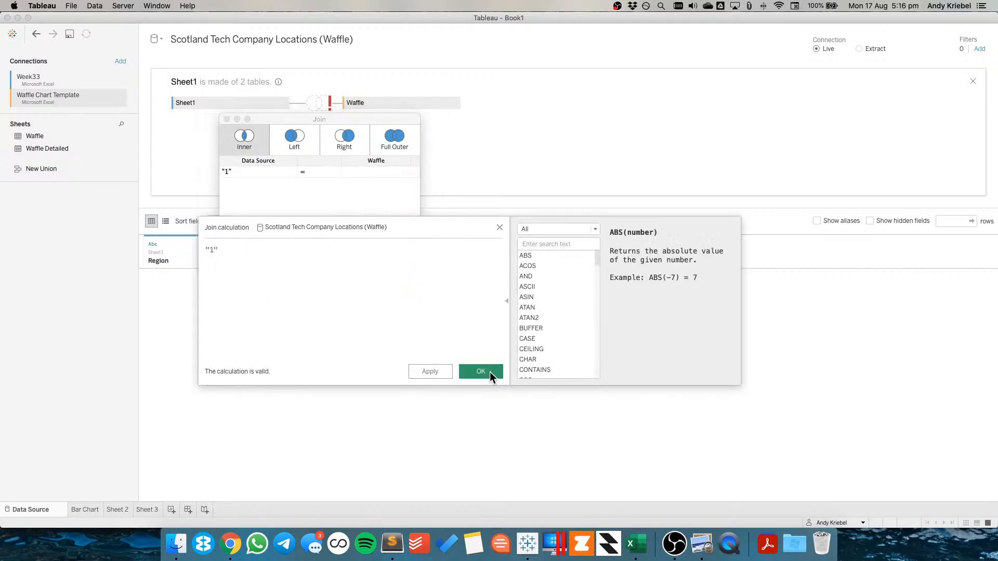
{"action": "left_click", "coordinate": [490, 373]}
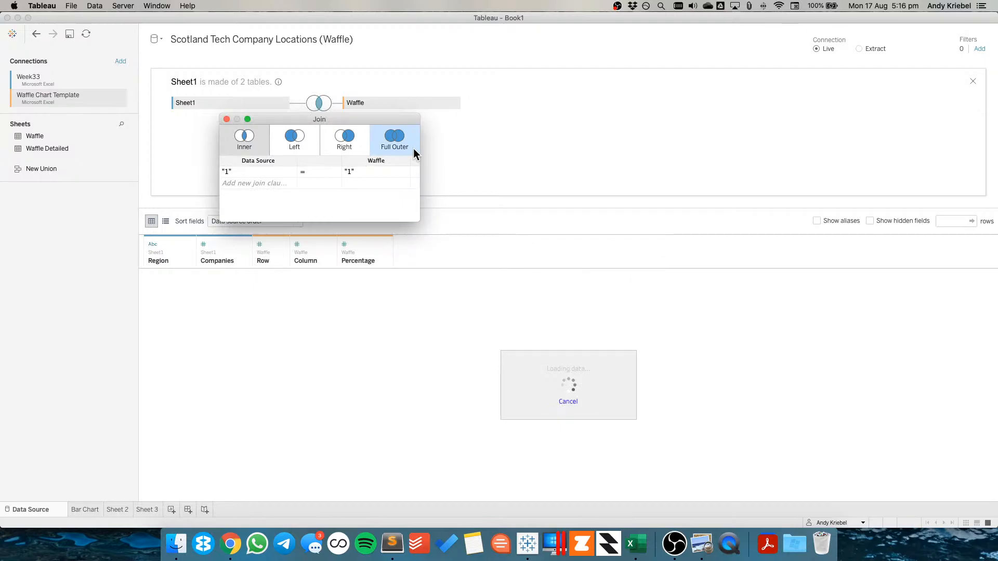
{"action": "key", "text": "Escape"}
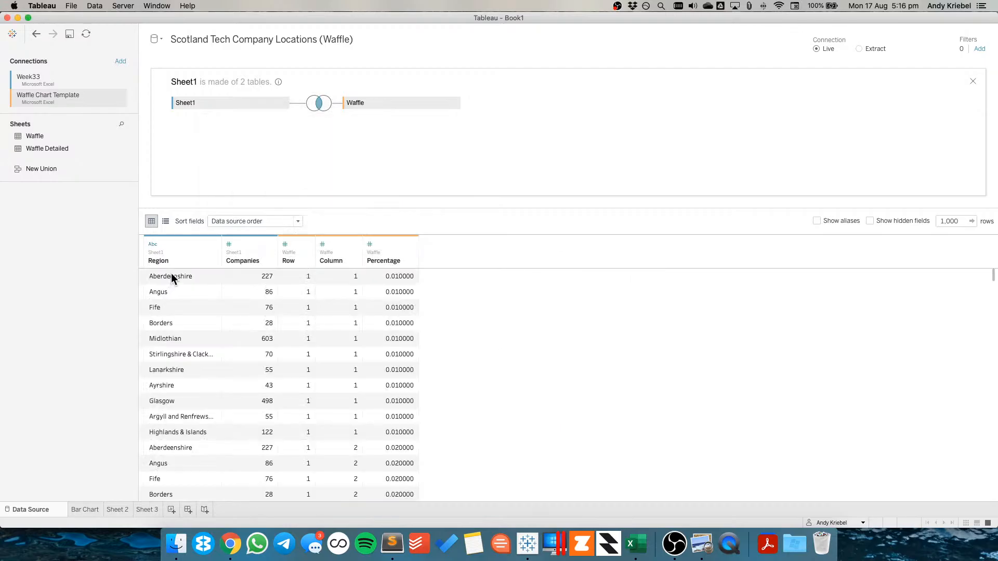
Sort the data preview by Region to inspect the joined rows
{"action": "left_click", "coordinate": [171, 275]}
{"action": "left_click", "coordinate": [213, 261]}
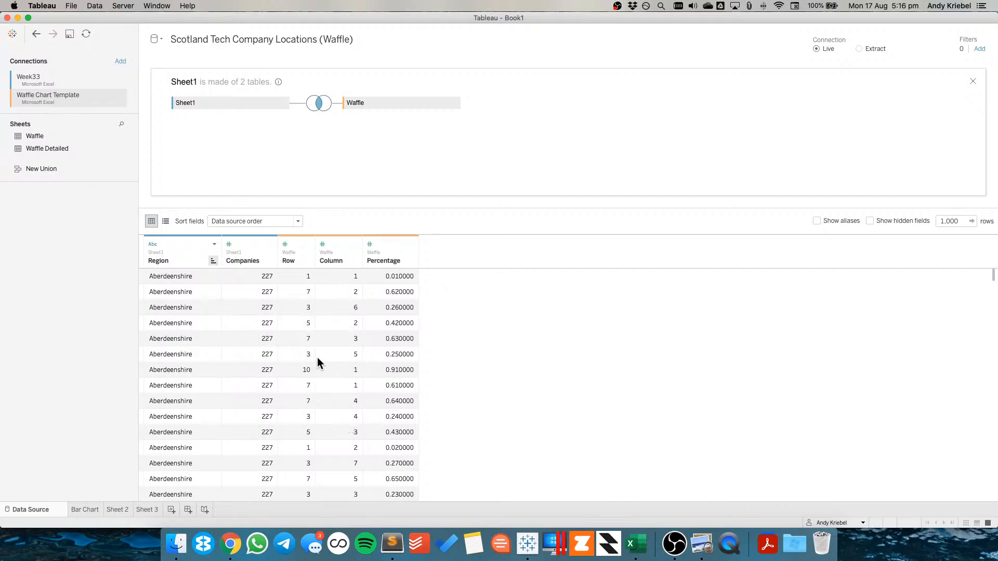
Check the record count per region on a new worksheet using Region and Sheet1 (Count), then clear the view
{"action": "scroll", "coordinate": [356, 411], "scroll_direction": "down", "scroll_amount": 15}
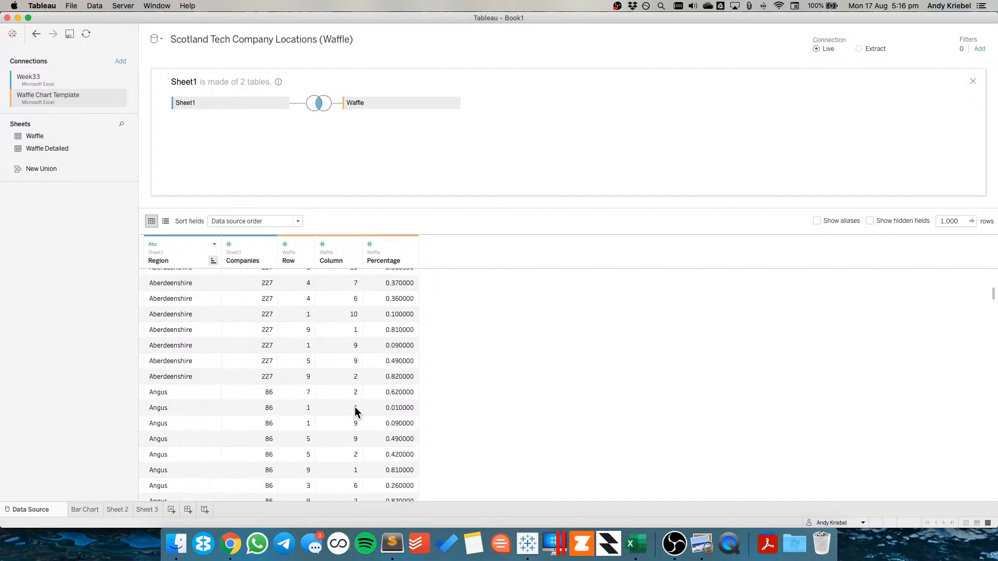
{"action": "left_click", "coordinate": [148, 509]}
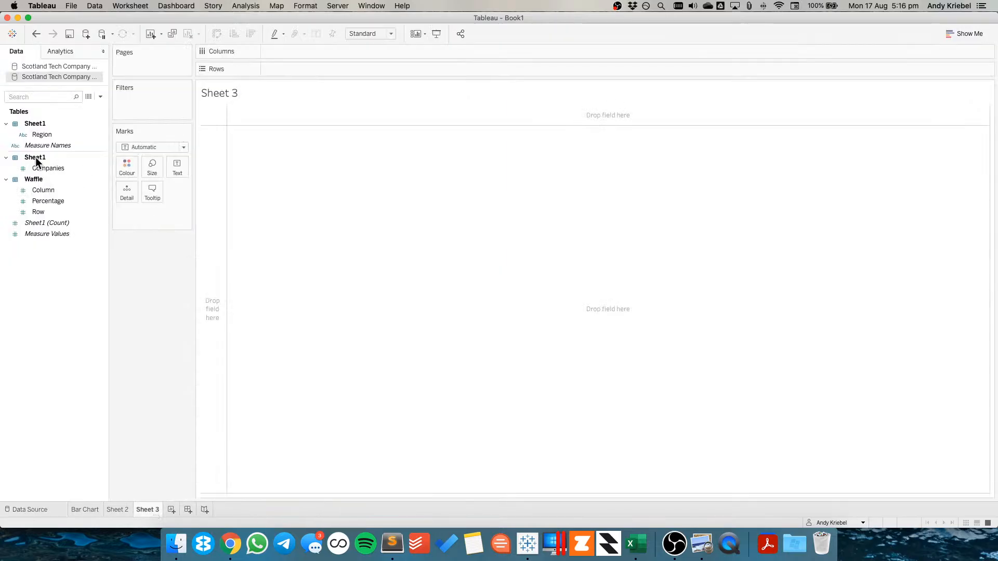
{"action": "left_click", "coordinate": [39, 133]}
{"action": "left_click_drag", "start_coordinate": [39, 132], "coordinate": [218, 234]}
{"action": "left_click", "coordinate": [58, 223]}
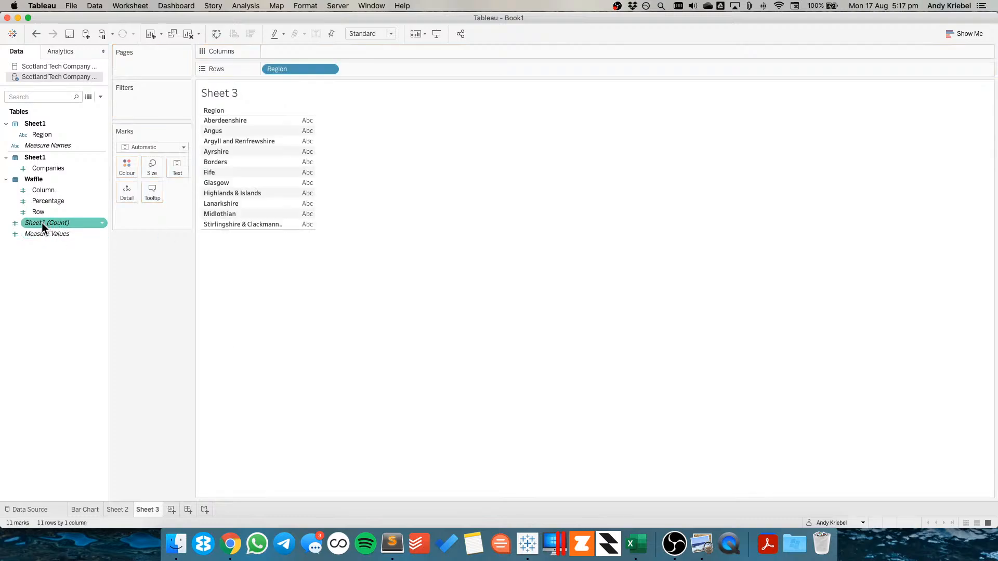
{"action": "left_click_drag", "start_coordinate": [41, 222], "coordinate": [375, 157]}
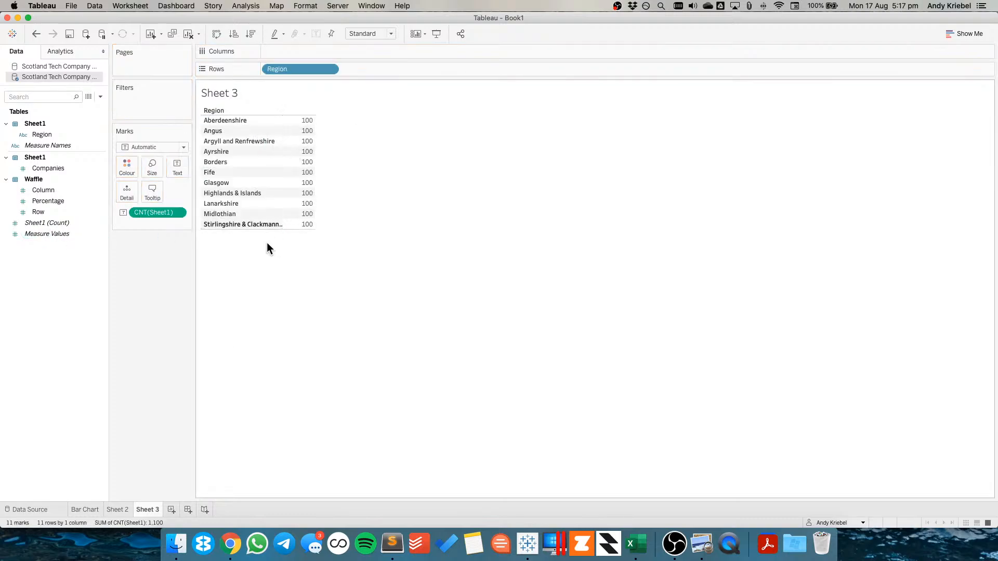
{"action": "left_click_drag", "start_coordinate": [151, 214], "coordinate": [164, 251]}
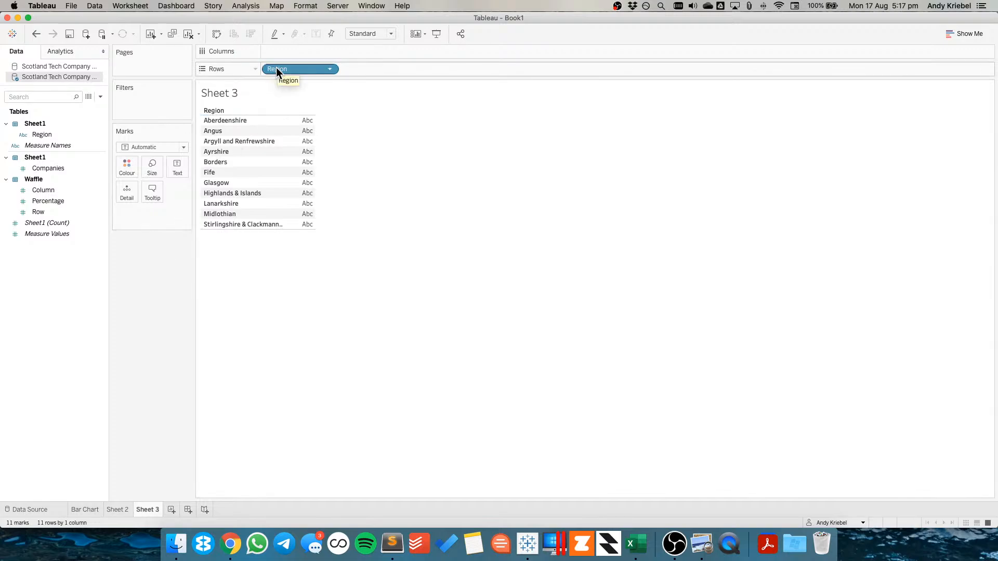
{"action": "left_click_drag", "start_coordinate": [276, 68], "coordinate": [158, 289]}
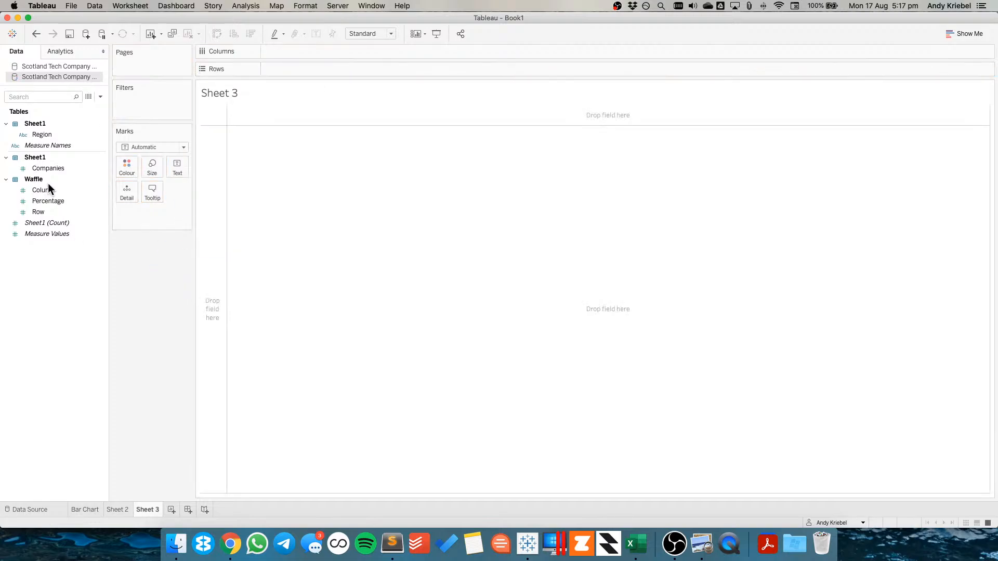
Convert Column and Row to dimensions and build the grid with Region and Column on Columns and Row on Rows
{"action": "left_click_drag", "start_coordinate": [50, 189], "coordinate": [49, 130]}
{"action": "left_click_drag", "start_coordinate": [43, 223], "coordinate": [54, 154]}
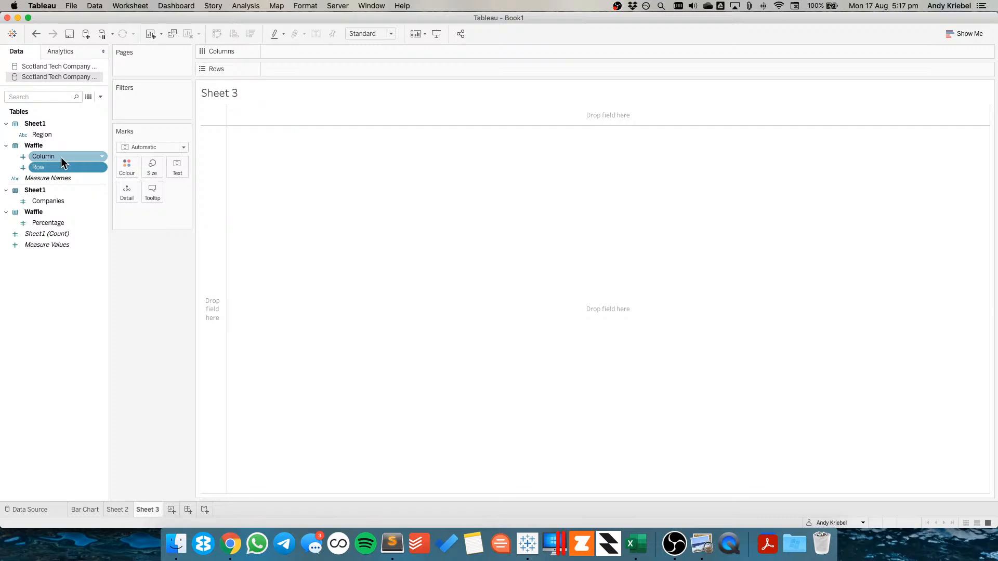
{"action": "right_click", "coordinate": [58, 167]}
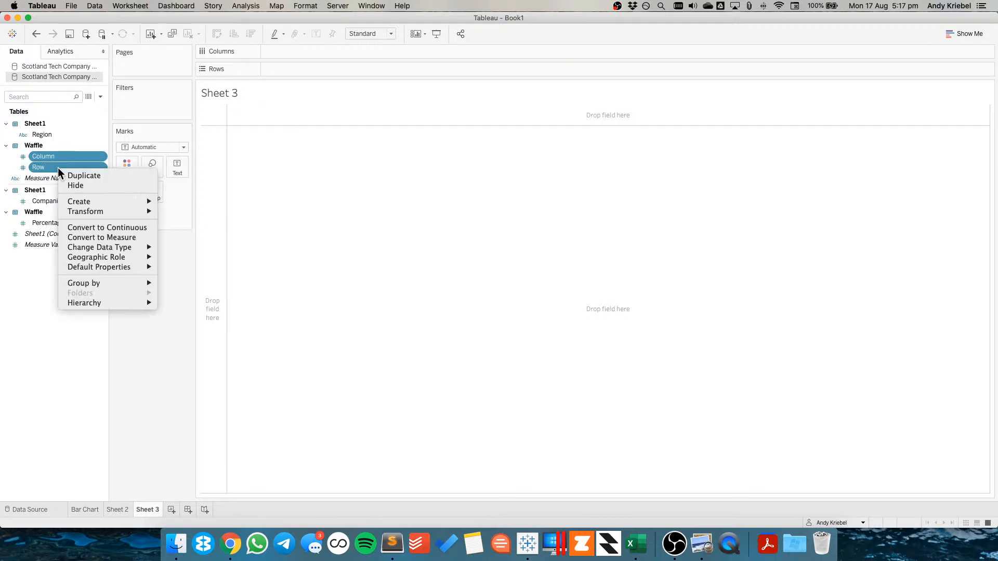
{"action": "left_click", "coordinate": [106, 227]}
{"action": "left_click_drag", "start_coordinate": [71, 167], "coordinate": [224, 83]}
{"action": "left_click", "coordinate": [35, 34]}
{"action": "left_click_drag", "start_coordinate": [37, 167], "coordinate": [312, 69]}
{"action": "left_click", "coordinate": [51, 134]}
{"action": "left_click_drag", "start_coordinate": [51, 135], "coordinate": [266, 54]}
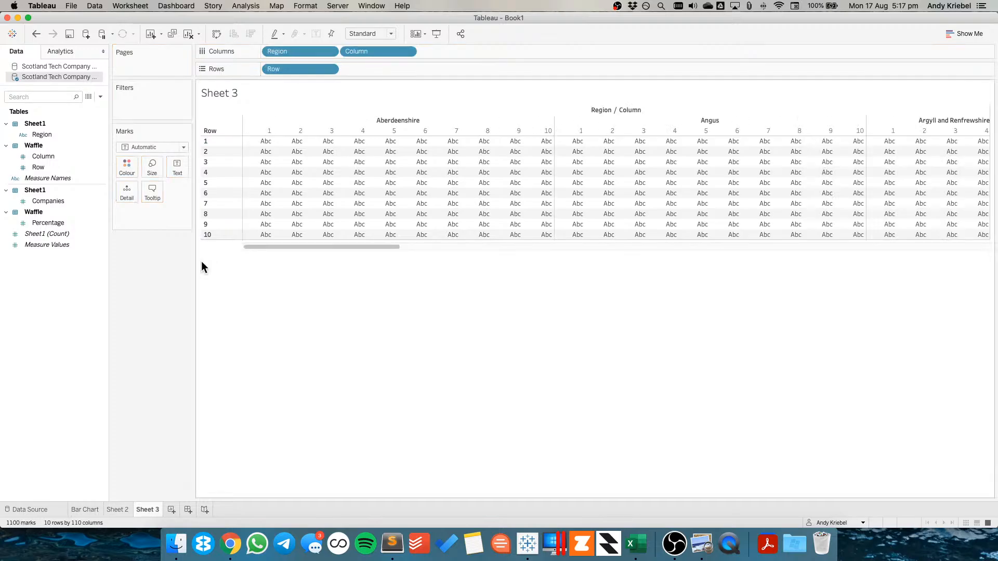
Set the mark type to Circle for the waffle grid
{"action": "left_click", "coordinate": [134, 146]}
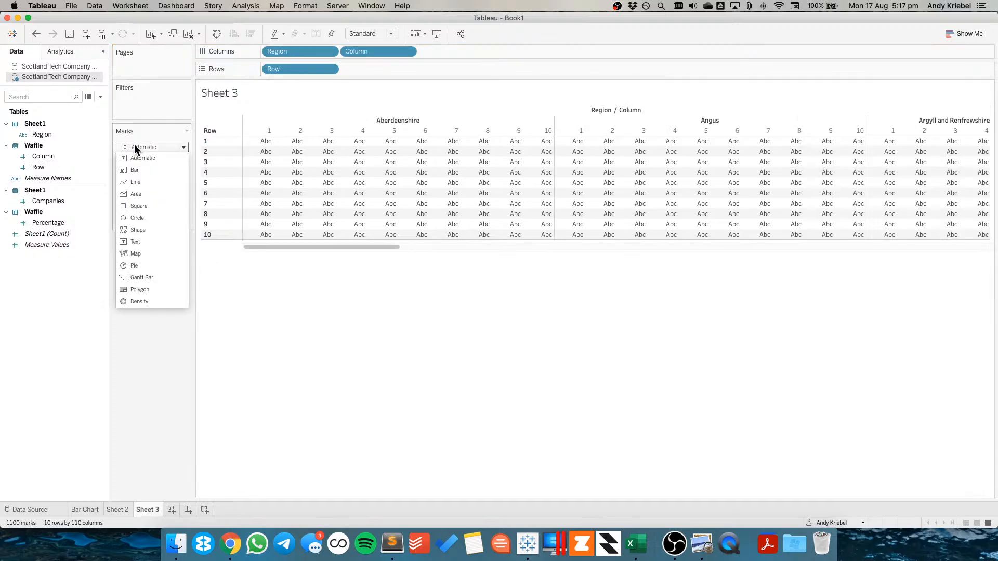
{"action": "left_click", "coordinate": [143, 230]}
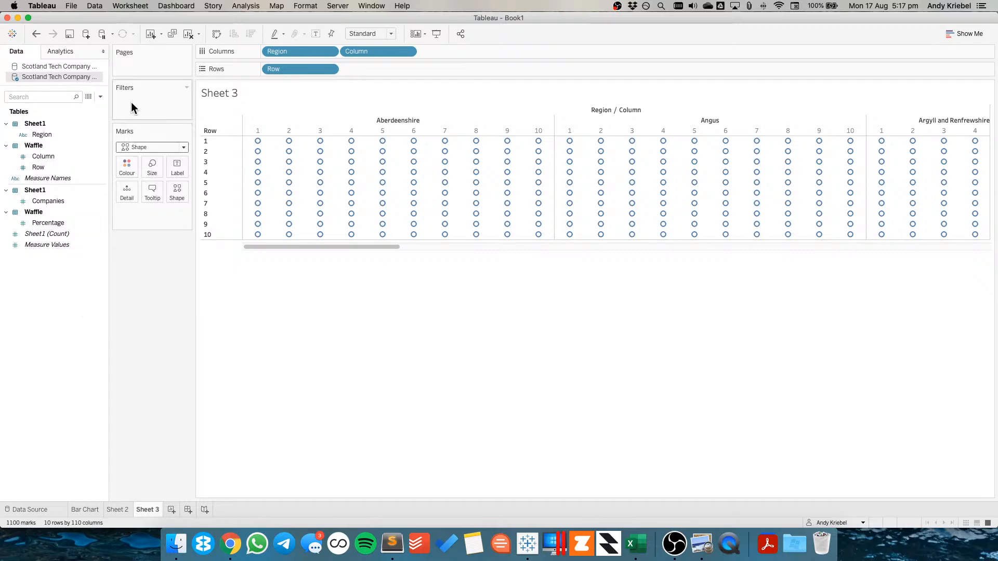
{"action": "left_click", "coordinate": [137, 148]}
{"action": "left_click", "coordinate": [131, 218]}
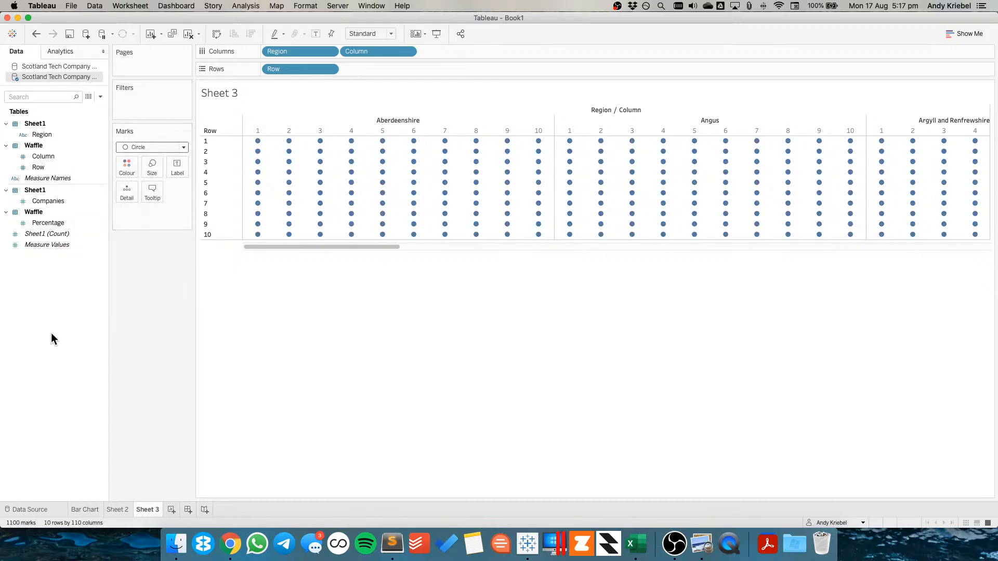
View the underlying data of the waffle data source and close it
{"action": "left_click", "coordinate": [88, 96]}
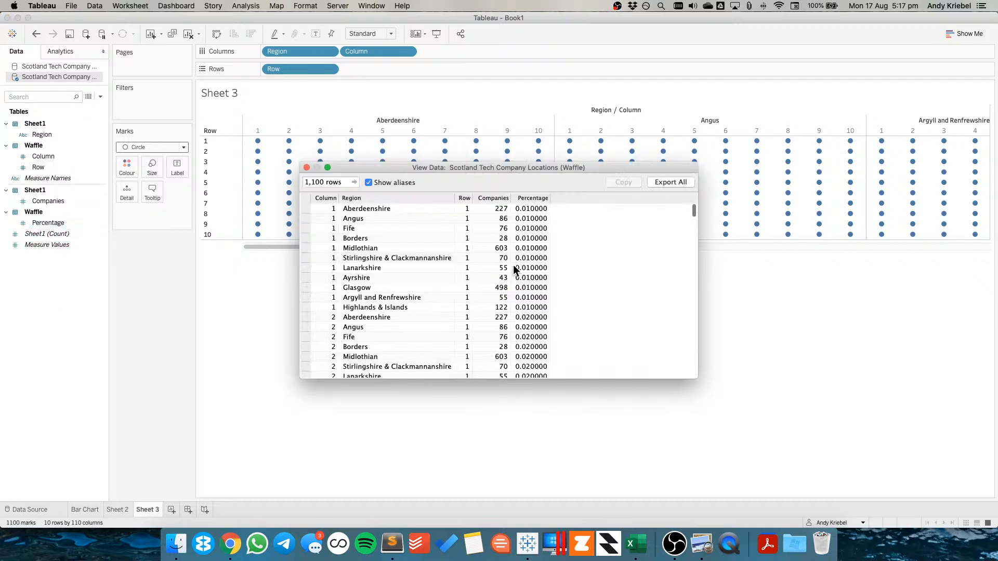
{"action": "left_click", "coordinate": [306, 168]}
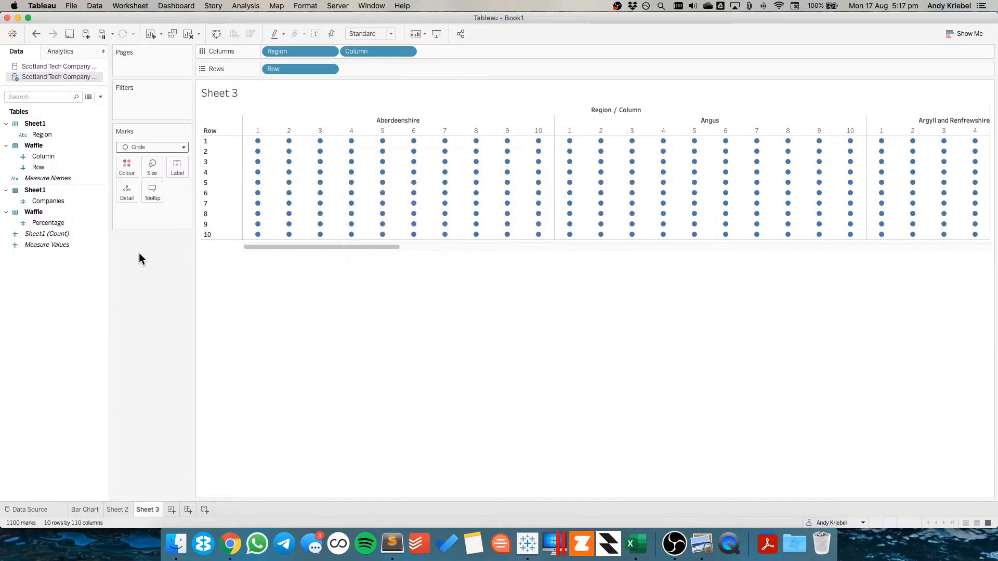
Create a new worksheet listing Region with SUM(Companies) as text
{"action": "left_click", "coordinate": [171, 510]}
{"action": "left_click_drag", "start_coordinate": [48, 135], "coordinate": [203, 183]}
{"action": "left_click_drag", "start_coordinate": [51, 201], "coordinate": [301, 165]}
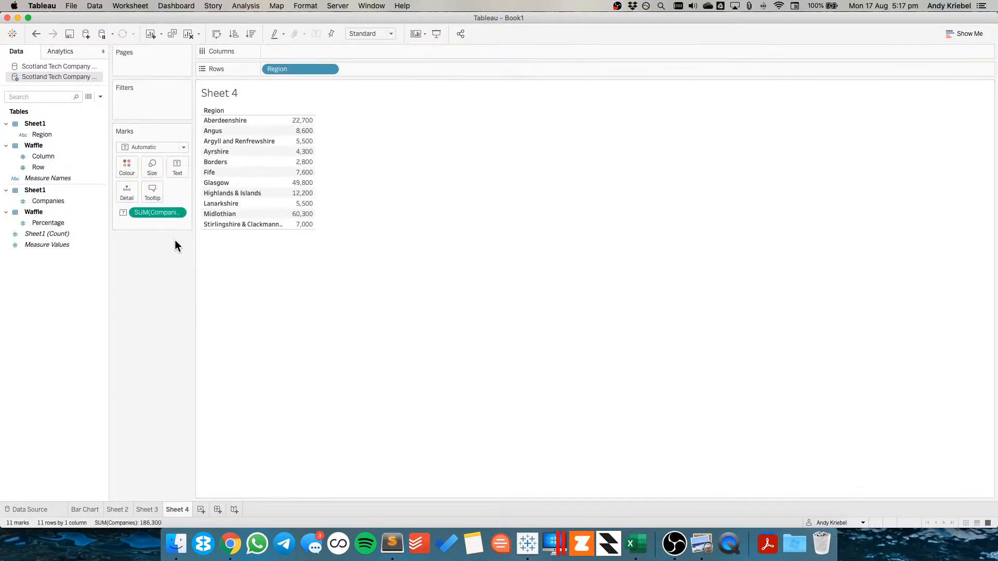
Start a calculated field named % of Companies and add SUM([Companies]) to it
{"action": "right_click", "coordinate": [52, 276]}
{"action": "left_click", "coordinate": [95, 284]}
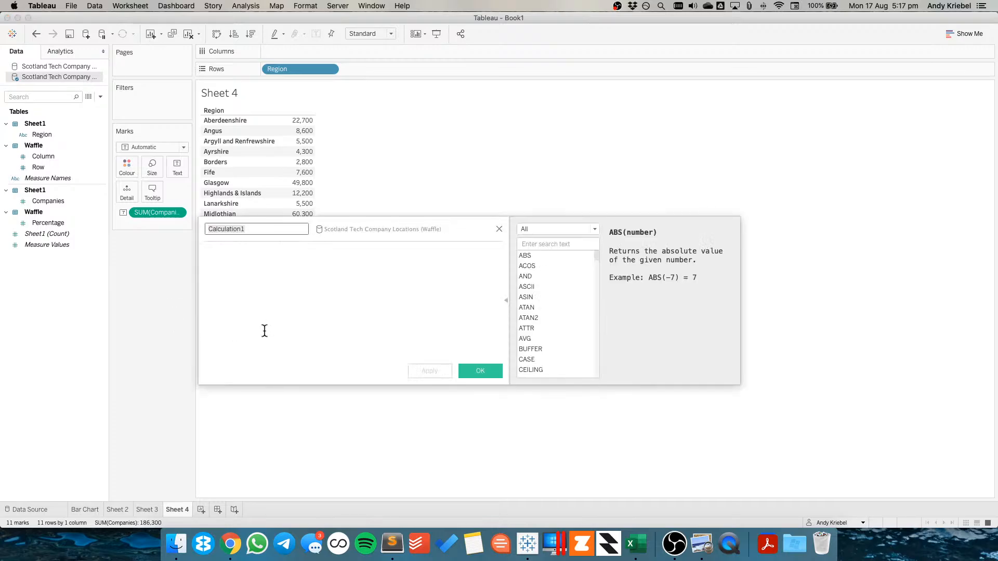
{"action": "type", "text": "% of Compan"}
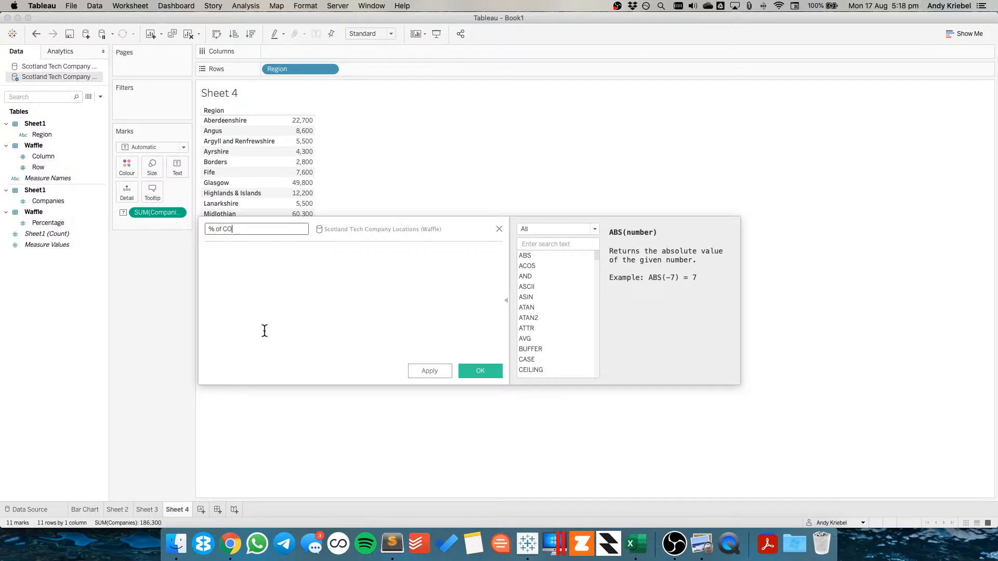
{"action": "key", "text": "BackSpace"}
{"action": "key", "text": "BackSpace"}
{"action": "key", "text": "BackSpace"}
{"action": "key", "text": "BackSpace"}
{"action": "key", "text": "BackSpace"}
{"action": "type", "text": "ompanies"}
{"action": "left_click", "coordinate": [265, 331]}
{"action": "left_click_drag", "start_coordinate": [158, 211], "coordinate": [305, 285]}
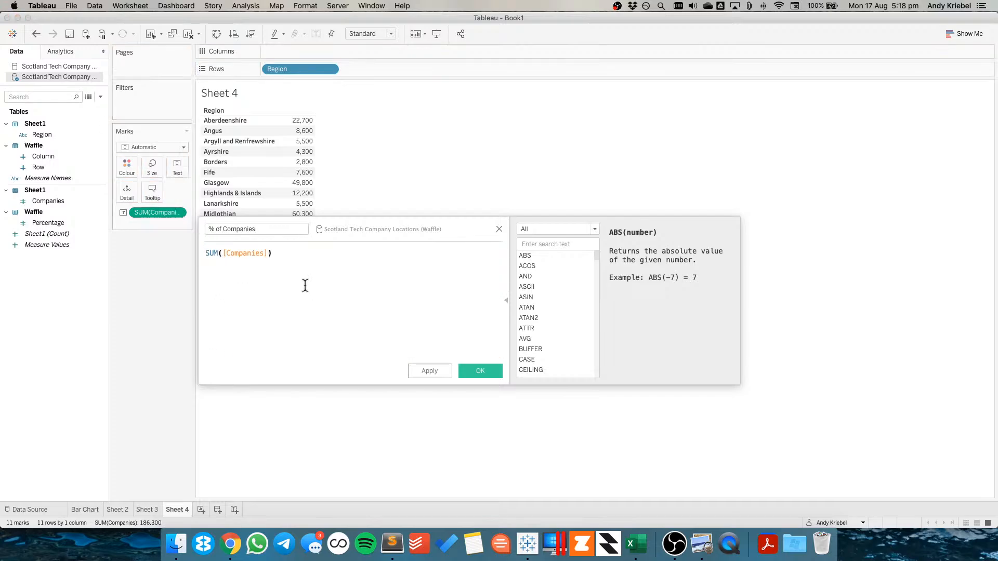
Extend the formula to (SUM([Companies])/100) with a second line SUM({ SUM([Companies]) })
{"action": "type", "text": "/100"}
{"action": "key", "text": "Home"}
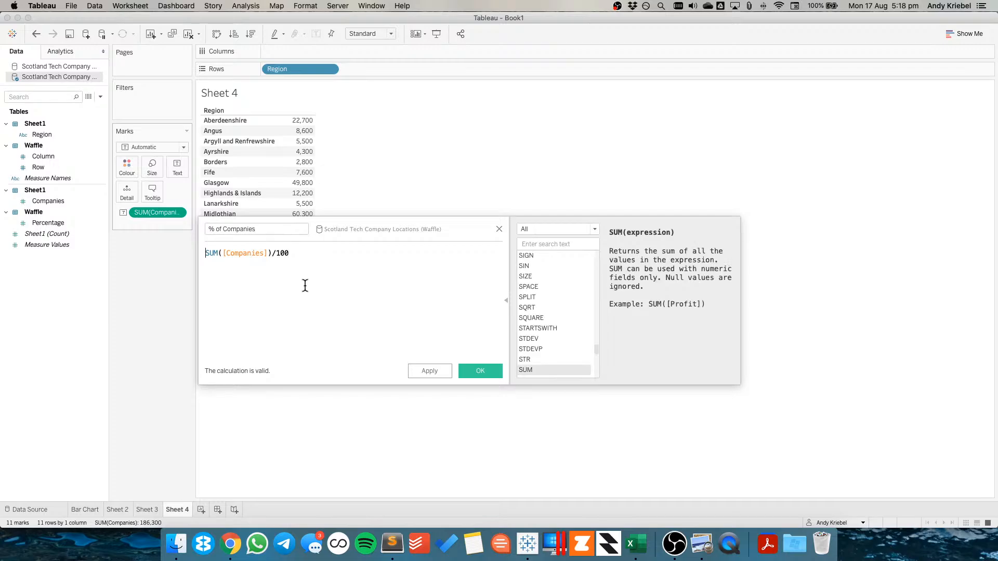
{"action": "type", "text": "("}
{"action": "key", "text": "End"}
{"action": "type", "text": ")"}
{"action": "key", "text": "Return"}
{"action": "type", "text": "sum"}
{"action": "key", "text": "Return"}
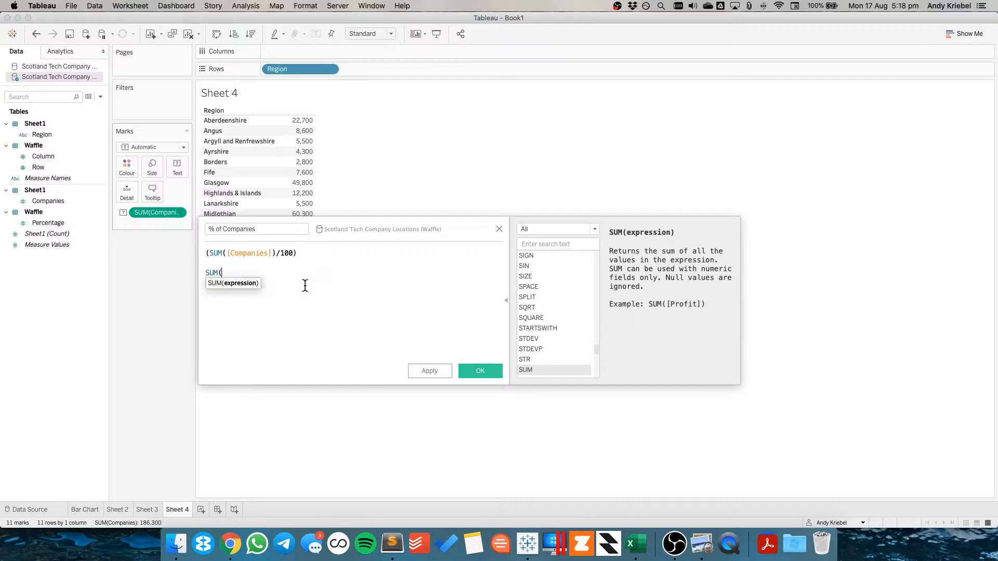
{"action": "type", "text": "{ sum"}
{"action": "key", "text": "Return"}
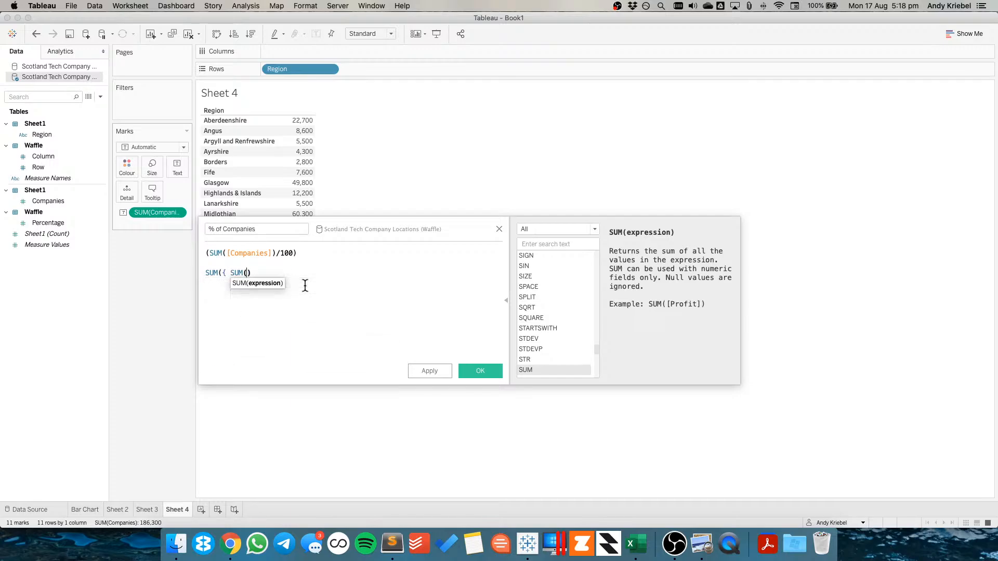
{"action": "type", "text": "com"}
{"action": "key", "text": "Return"}
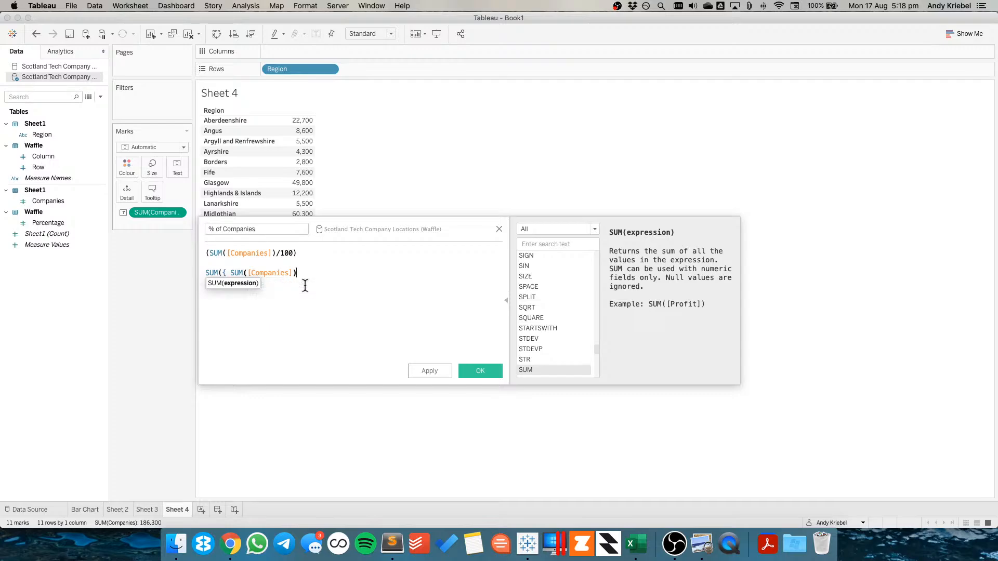
{"action": "type", "text": ") }"}
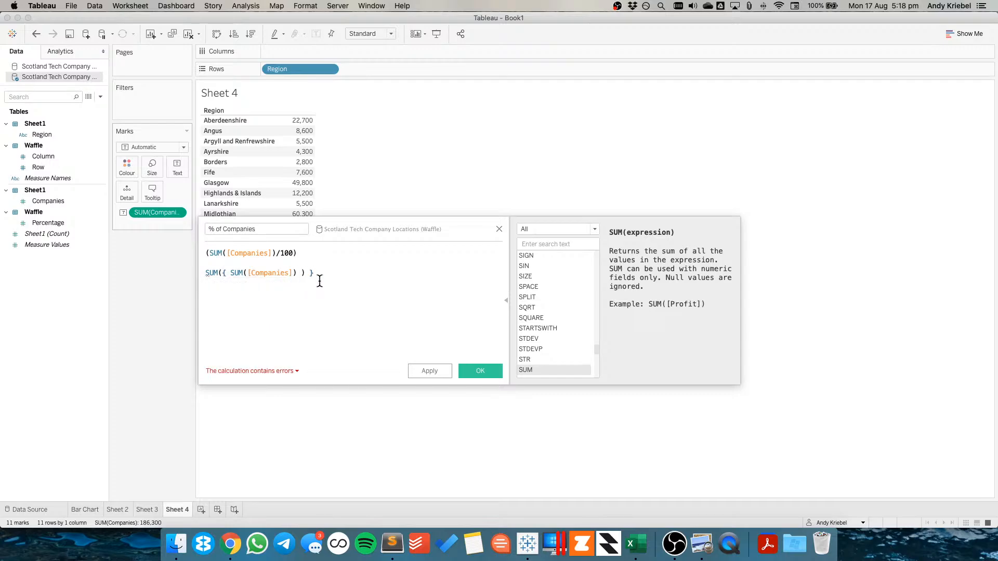
Add /100 inside the braces and a division sign between the two lines, then save the calculation
{"action": "left_click", "coordinate": [304, 273]}
{"action": "key", "text": "BackSpace"}
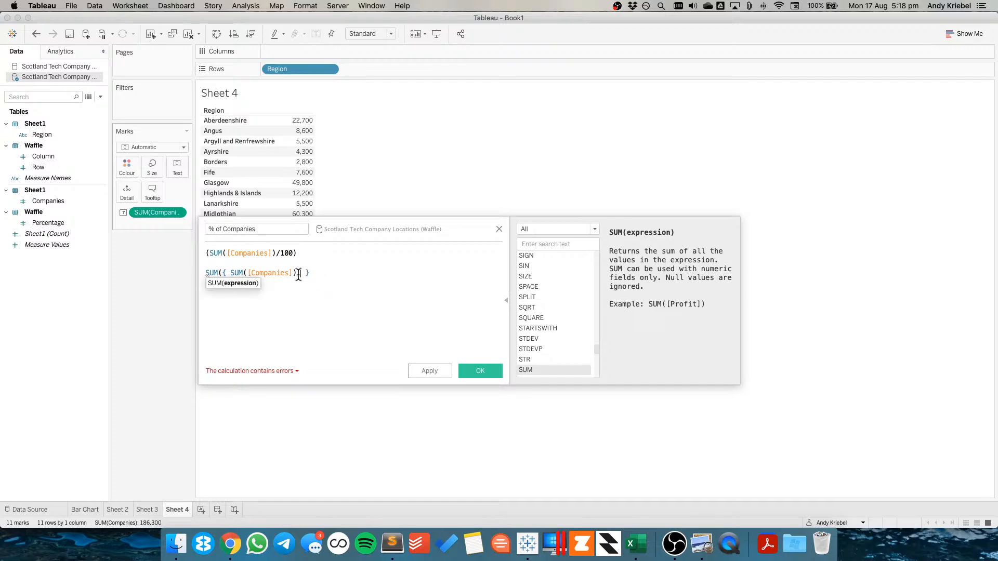
{"action": "type", "text": "/100"}
{"action": "left_click", "coordinate": [242, 370]}
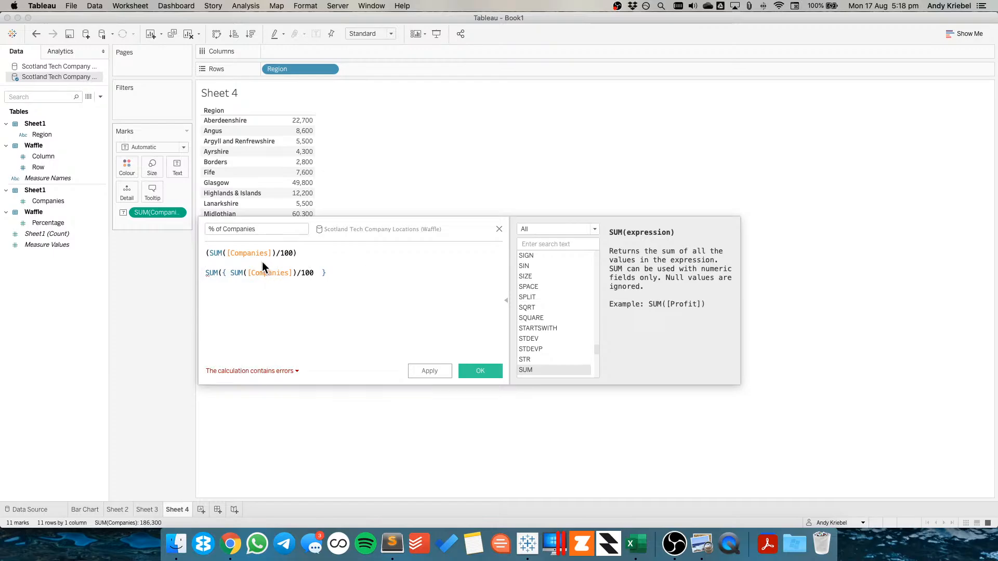
{"action": "type", "text": "/"}
{"action": "left_click", "coordinate": [482, 371]}
Edit % of Companies to close the outer SUM parenthesis so the formula is valid, and save it
{"action": "right_click", "coordinate": [48, 234]}
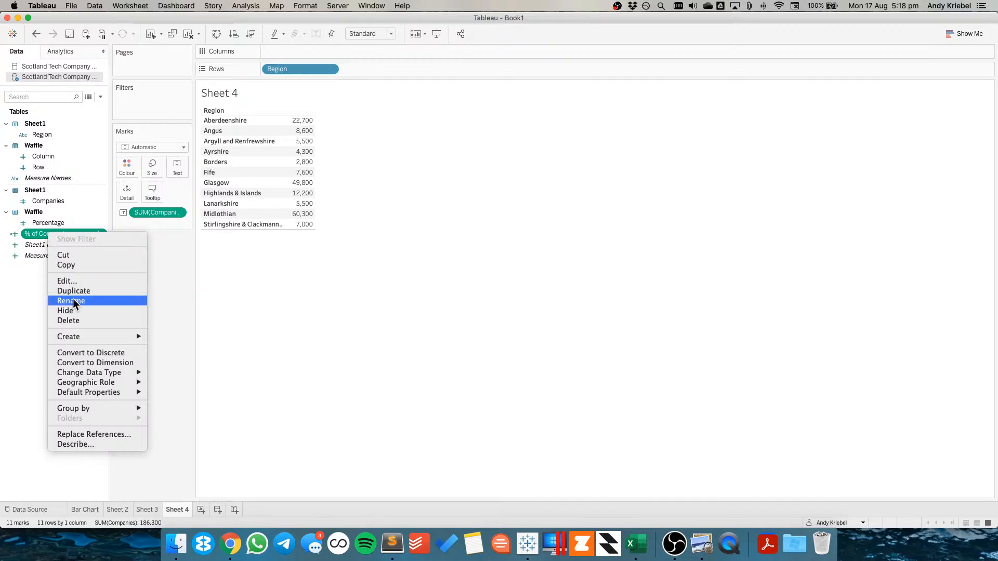
{"action": "left_click", "coordinate": [66, 280]}
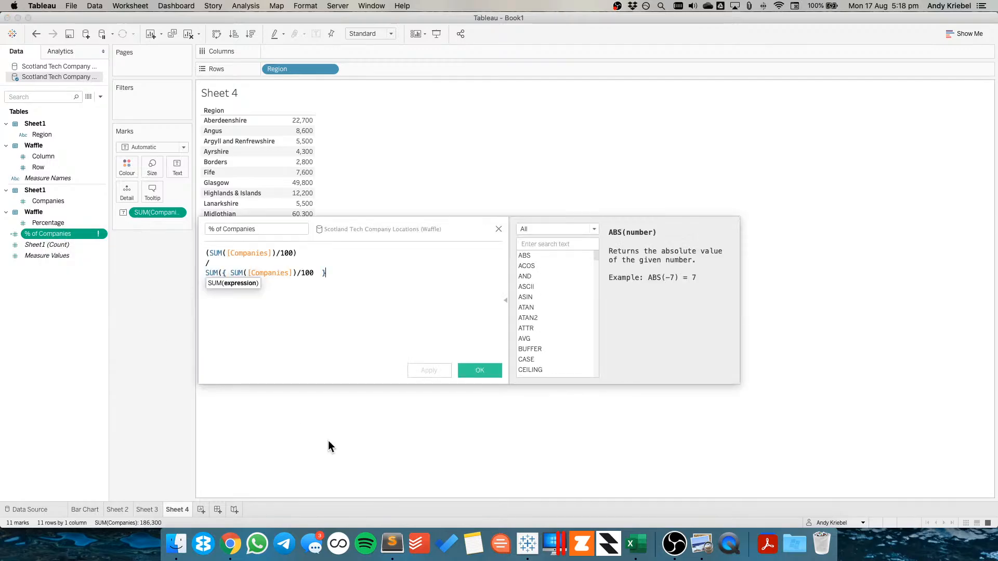
{"action": "left_click", "coordinate": [264, 368]}
{"action": "left_click", "coordinate": [263, 331]}
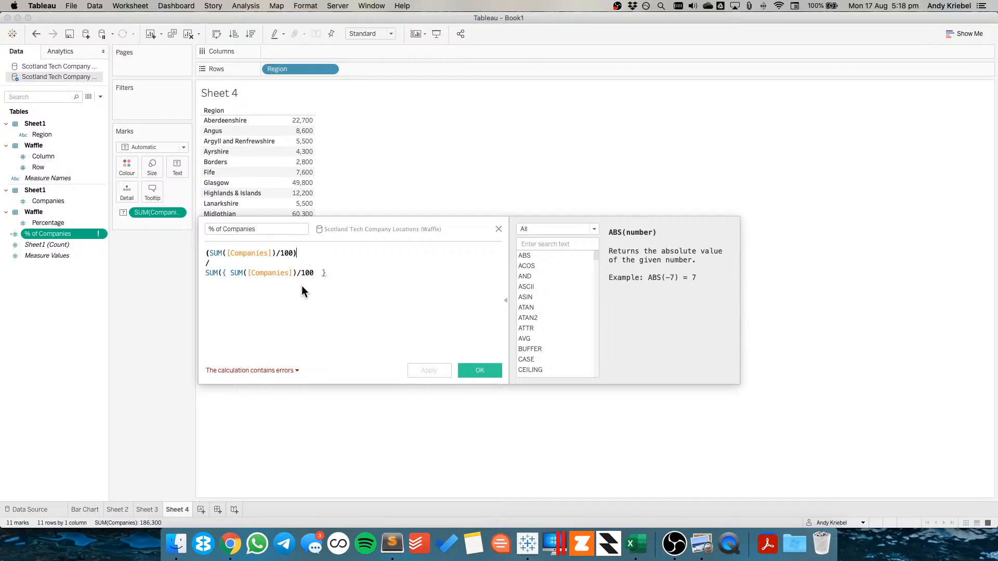
{"action": "left_click", "coordinate": [222, 274]}
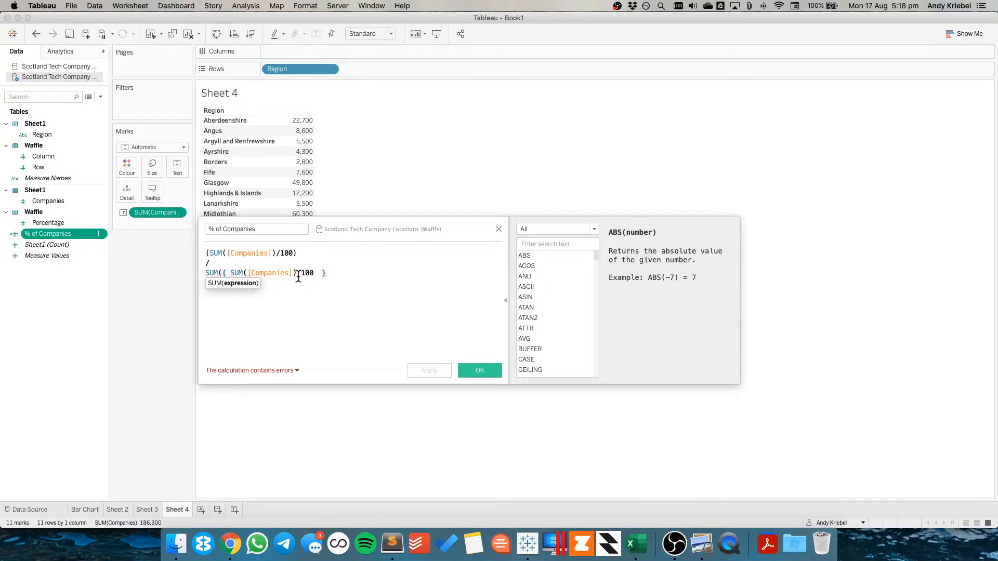
{"action": "left_click", "coordinate": [352, 273]}
{"action": "type", "text": ")"}
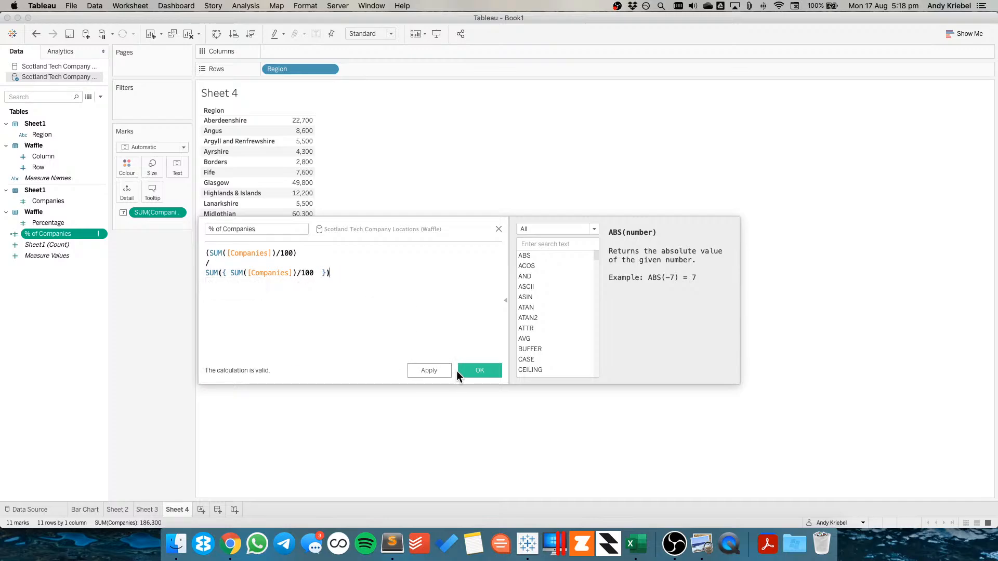
{"action": "left_click", "coordinate": [464, 369]}
Add % of Companies to the table, set its default number format to Percentage with 1 decimal place, and return to Bar Chart
{"action": "left_click_drag", "start_coordinate": [56, 233], "coordinate": [300, 190]}
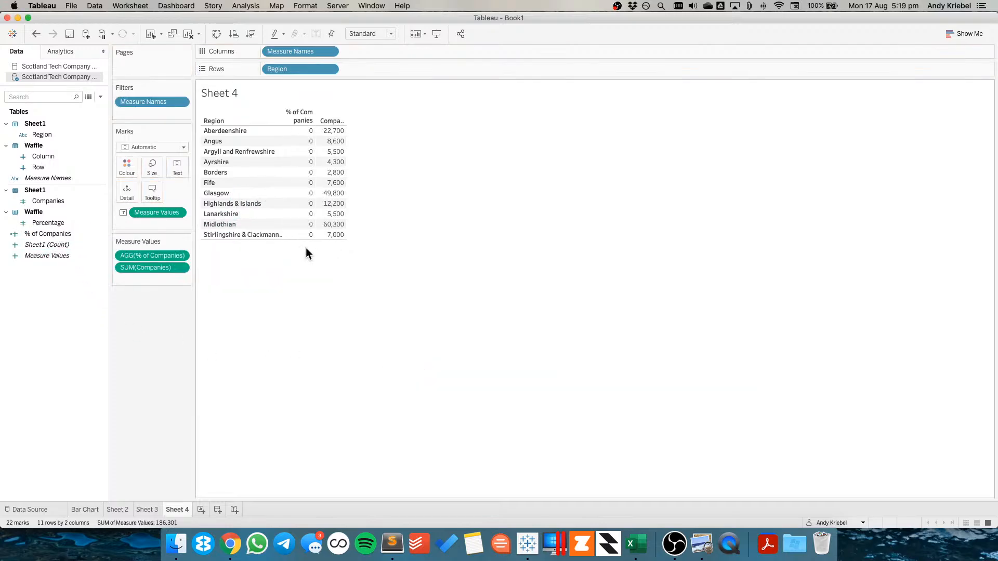
{"action": "right_click", "coordinate": [46, 235]}
{"action": "mouse_move", "coordinate": [104, 395]}
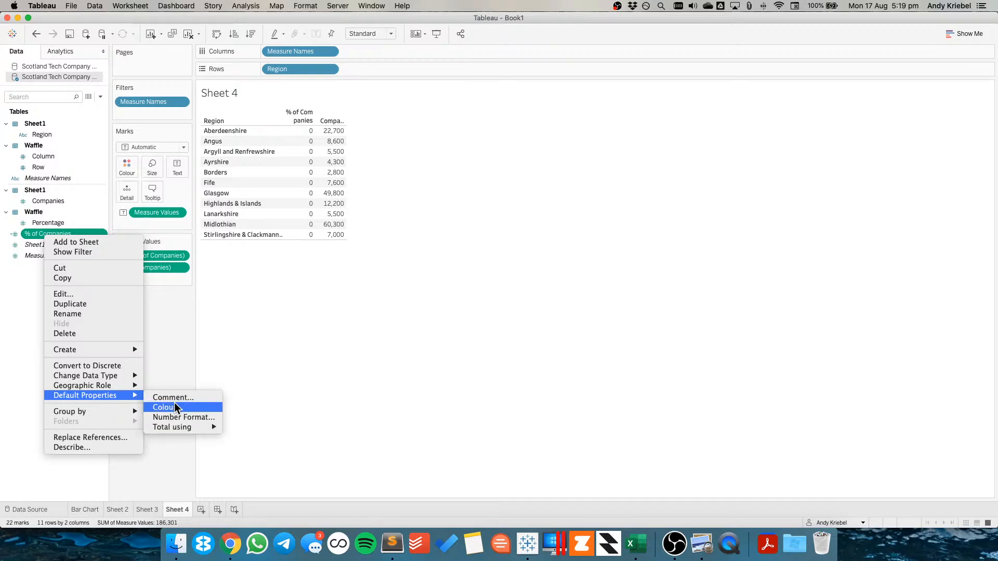
{"action": "left_click", "coordinate": [176, 417]}
{"action": "left_click", "coordinate": [405, 265]}
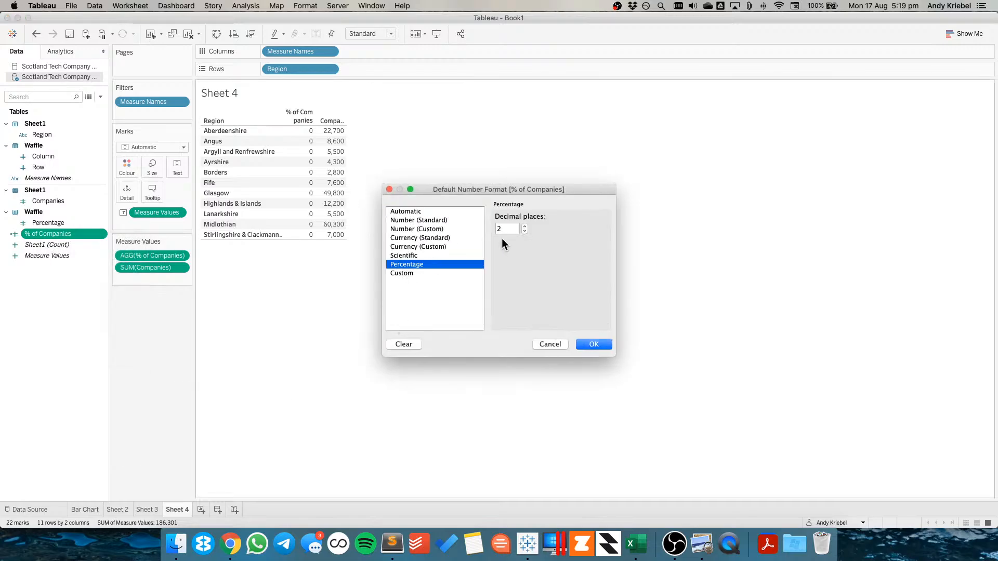
{"action": "left_click", "coordinate": [525, 232]}
{"action": "left_click", "coordinate": [593, 344]}
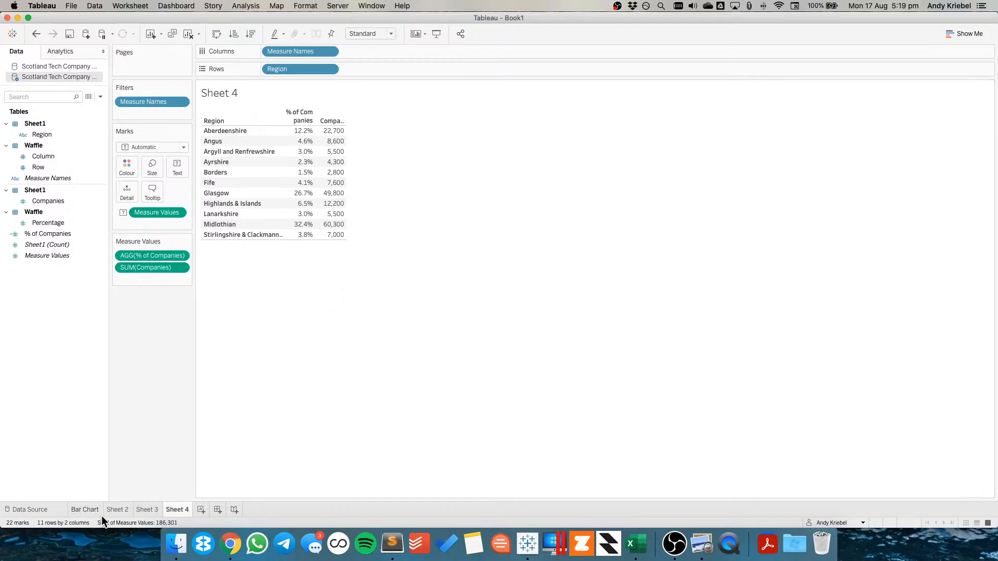
{"action": "left_click", "coordinate": [89, 509]}
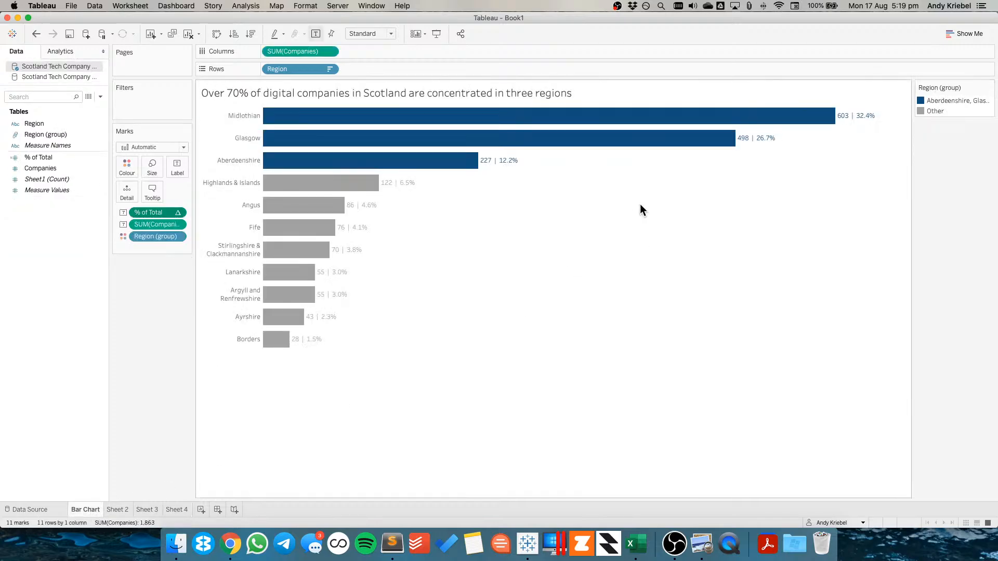
On Sheet 3, create a calculated field named SHOW with the formula SUM([Companies])/100 >= [% of Companies]
{"action": "left_click", "coordinate": [176, 509]}
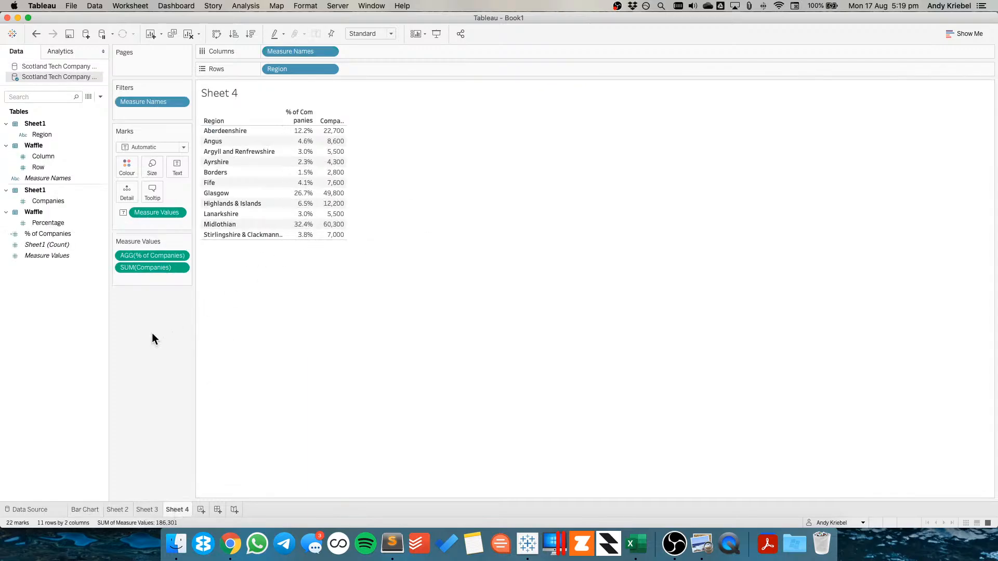
{"action": "left_click", "coordinate": [148, 510]}
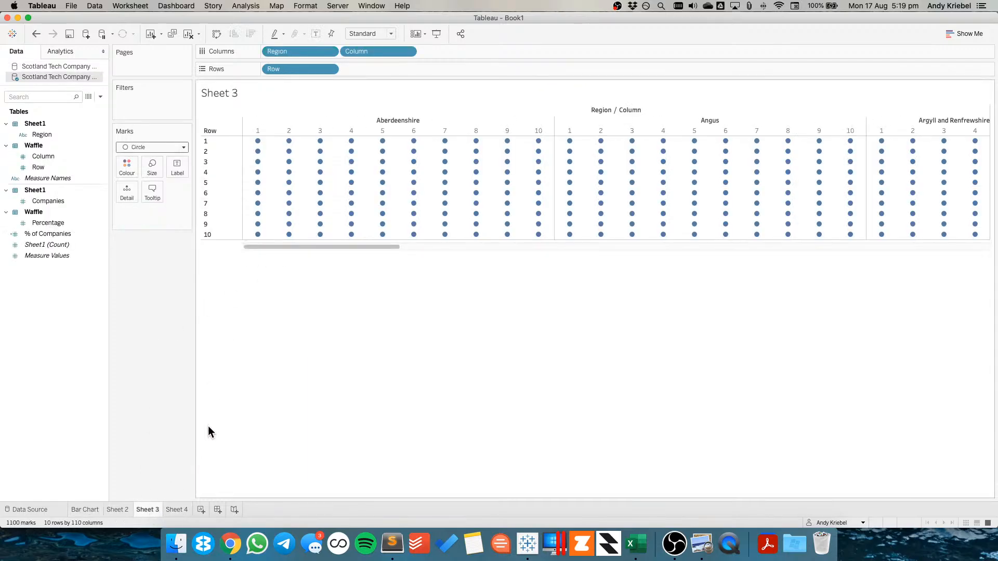
{"action": "right_click", "coordinate": [70, 310]}
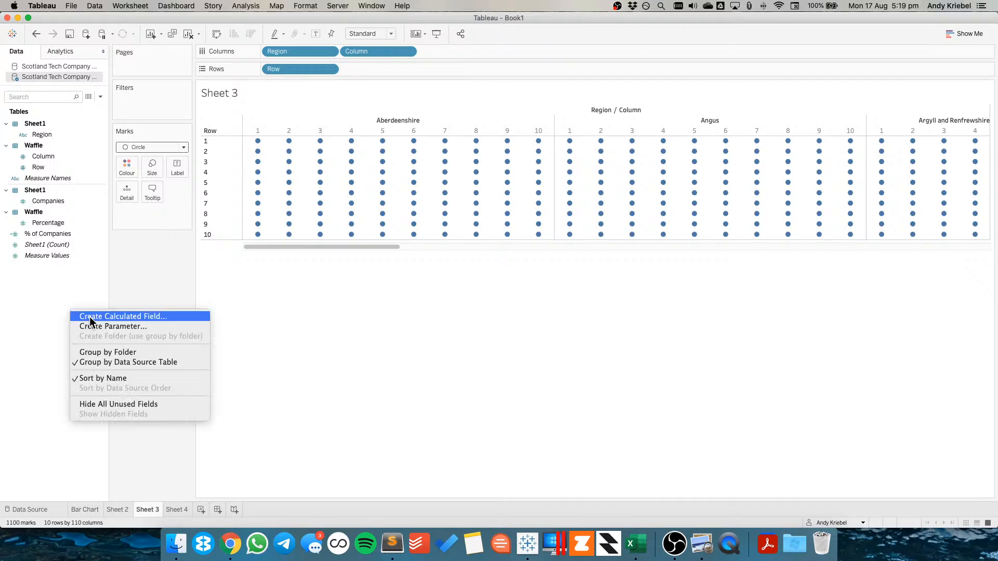
{"action": "left_click", "coordinate": [89, 318]}
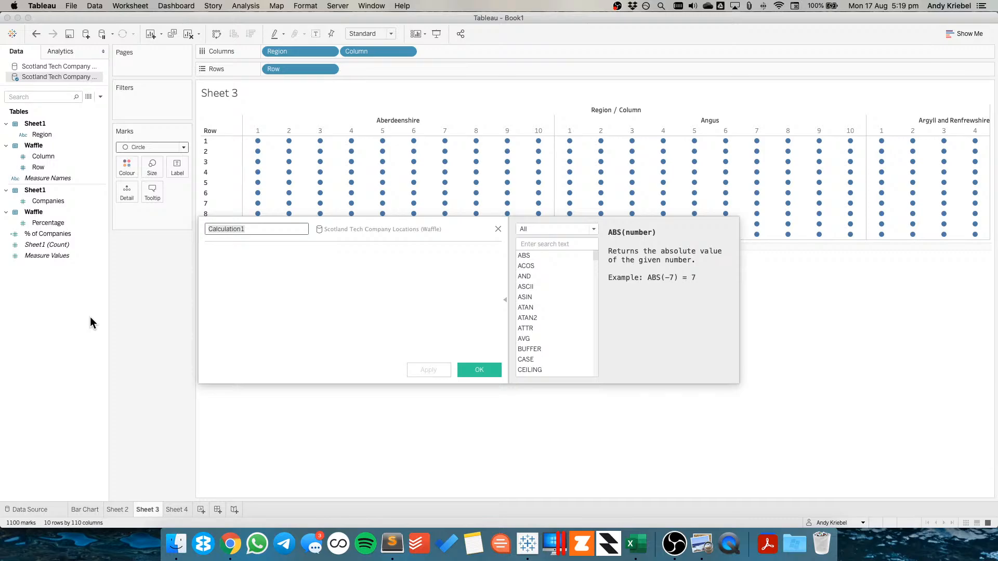
{"action": "type", "text": "SHOW"}
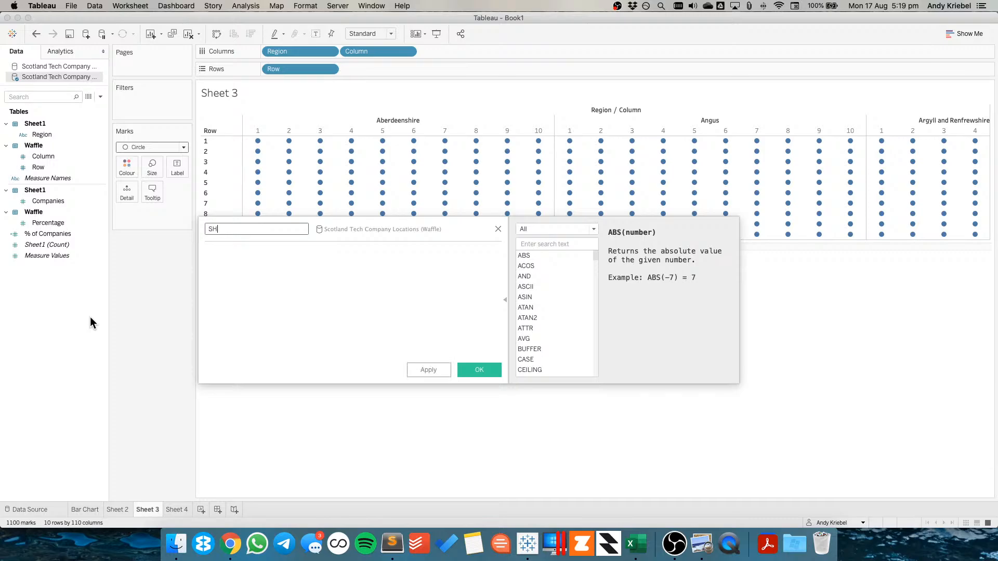
{"action": "key", "text": "Tab"}
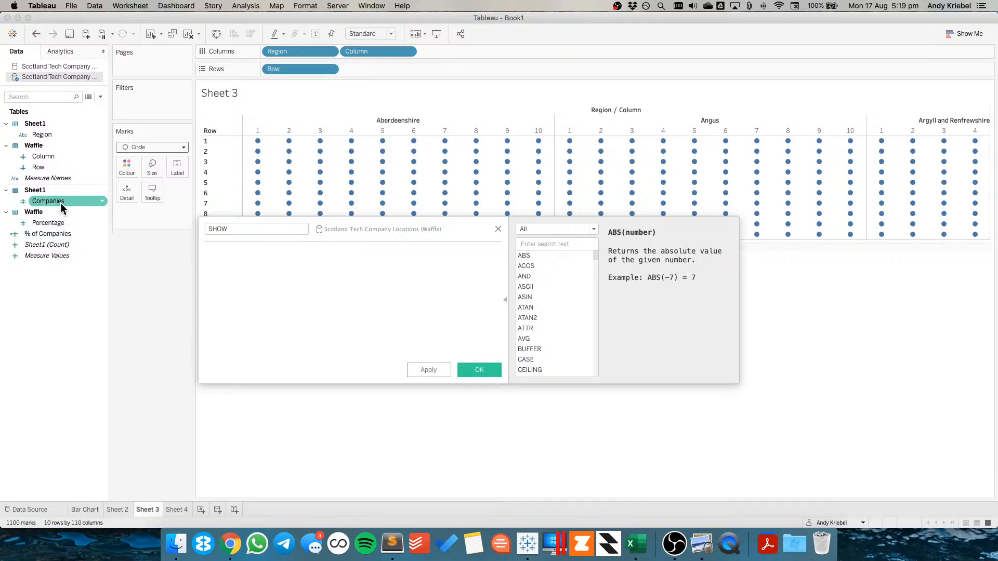
{"action": "type", "text": "SUM"}
{"action": "key", "text": "Return"}
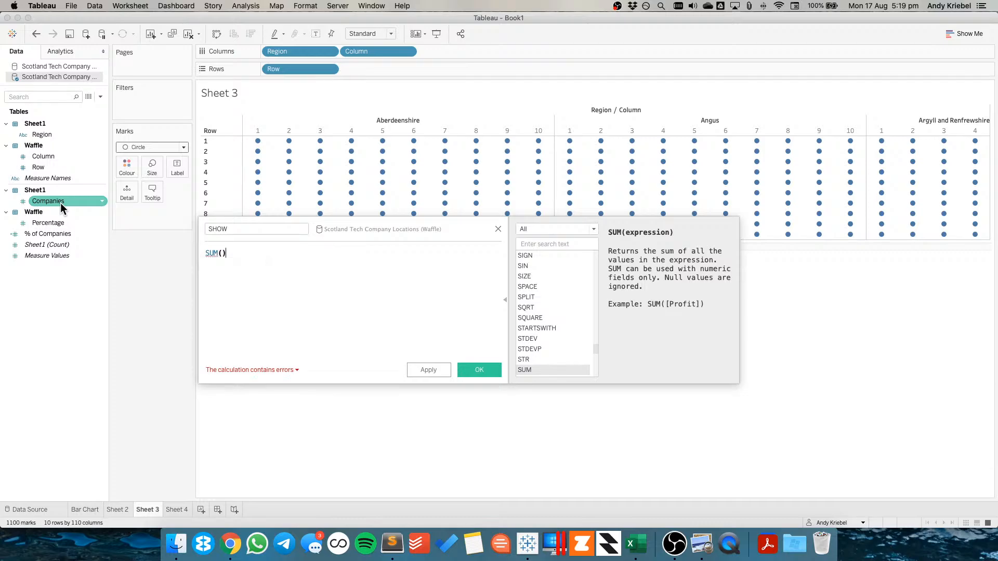
{"action": "left_click_drag", "start_coordinate": [60, 203], "coordinate": [281, 258]}
{"action": "left_click", "coordinate": [301, 253]}
{"action": "type", "text": "/1000"}
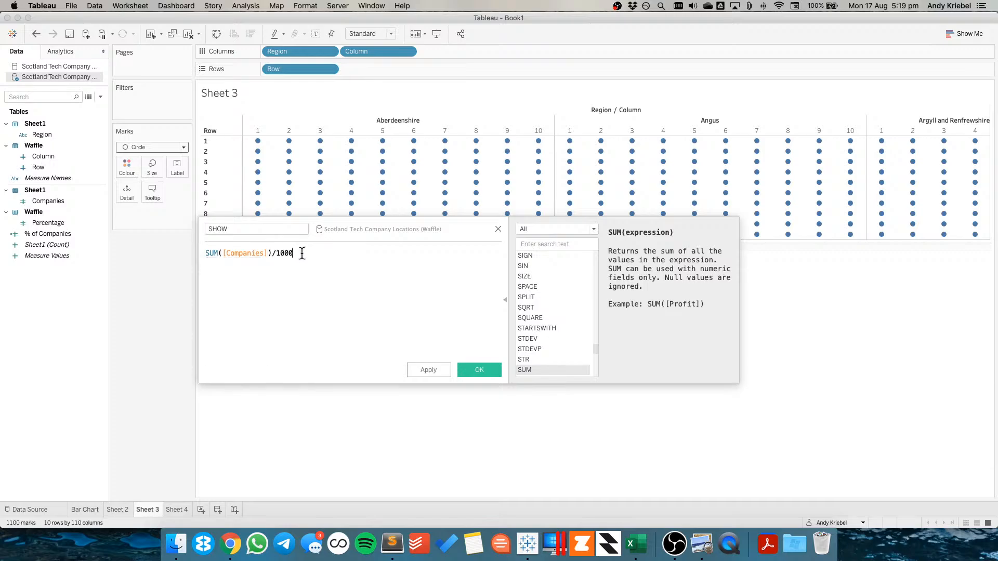
{"action": "key", "text": "BackSpace"}
{"action": "type", "text": ">="}
{"action": "left_click_drag", "start_coordinate": [48, 234], "coordinate": [338, 253]}
{"action": "left_click", "coordinate": [479, 370]}
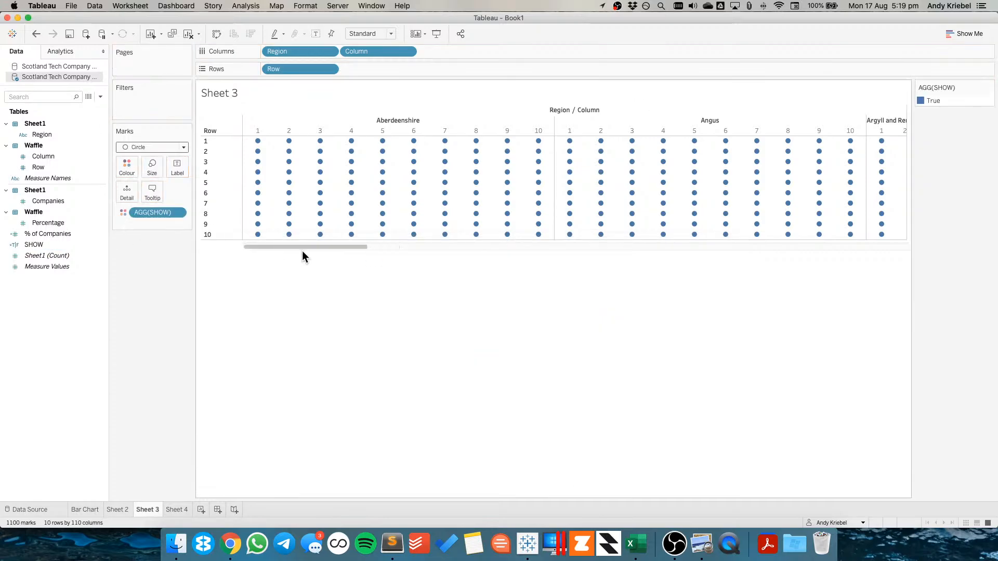
Edit the SHOW calculation to read [% of Companies] >= AVG([Percentage]), apply it and save
{"action": "right_click", "coordinate": [48, 243]}
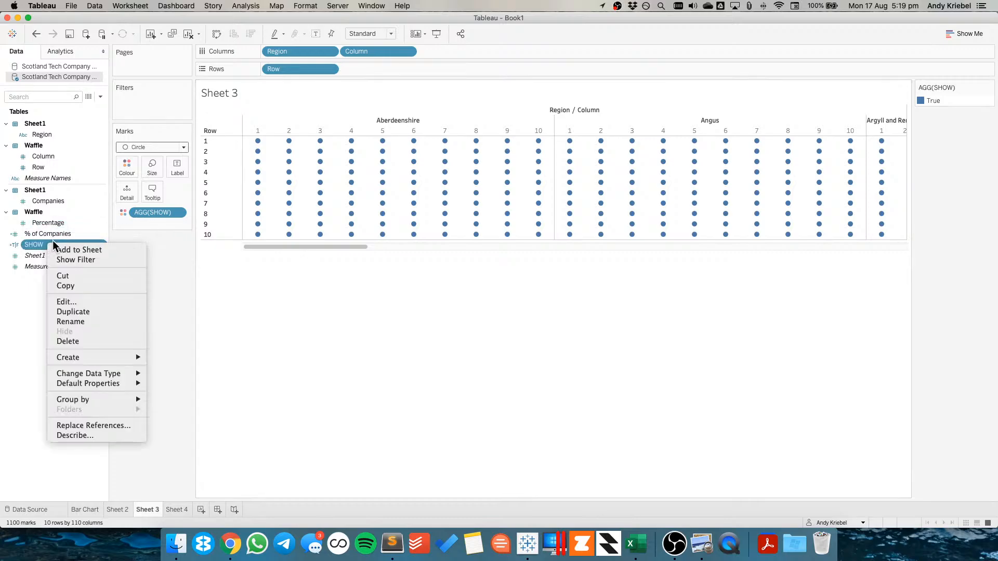
{"action": "left_click", "coordinate": [65, 298]}
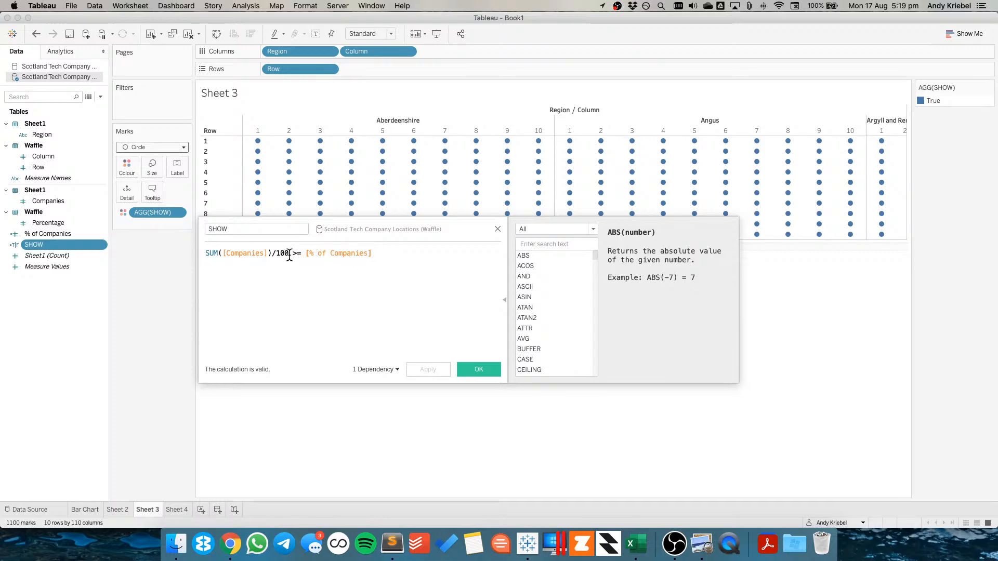
{"action": "double_click", "coordinate": [310, 253]}
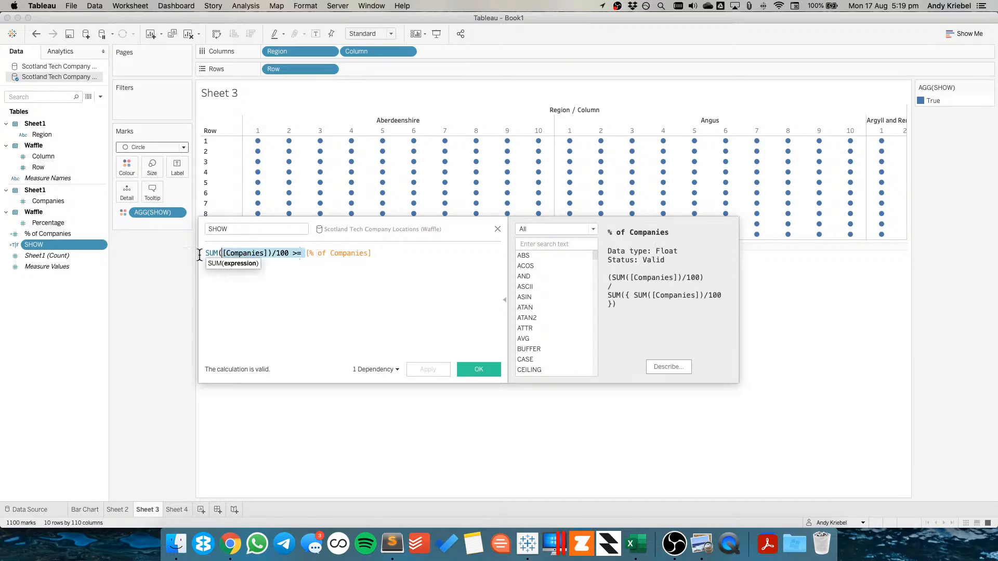
{"action": "key", "text": "Left"}
{"action": "key", "text": "shift+Home"}
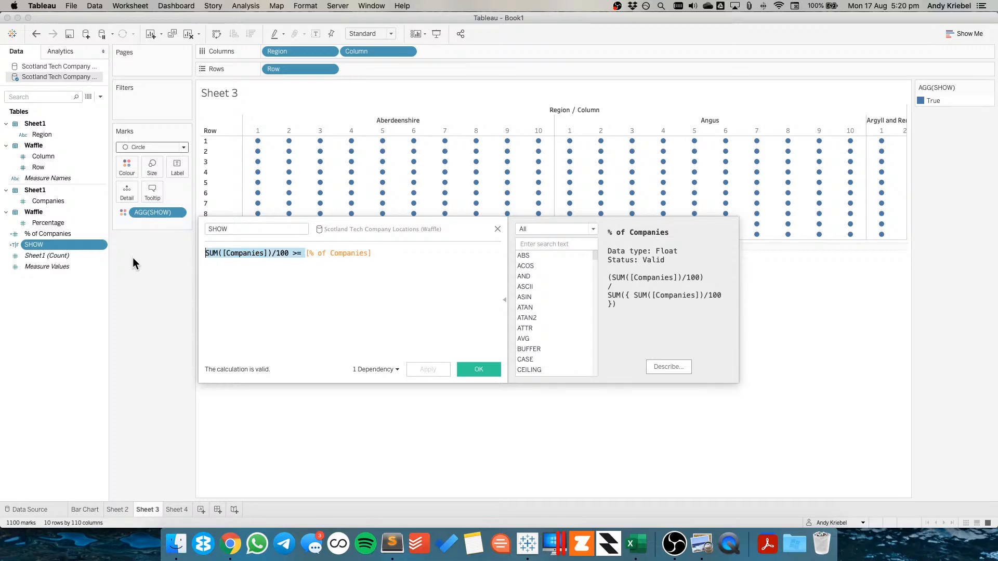
{"action": "key", "text": "BackSpace"}
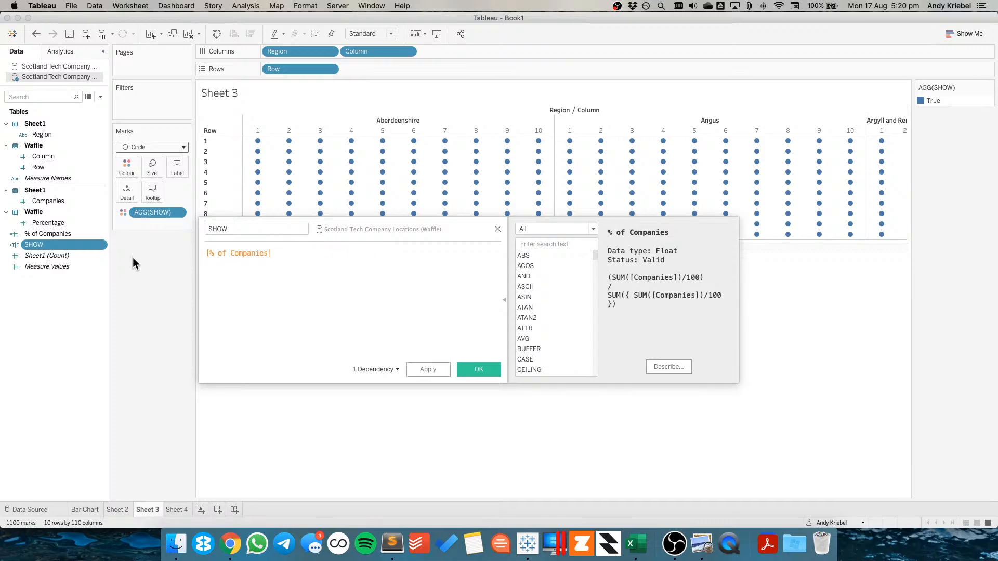
{"action": "type", "text": ">="}
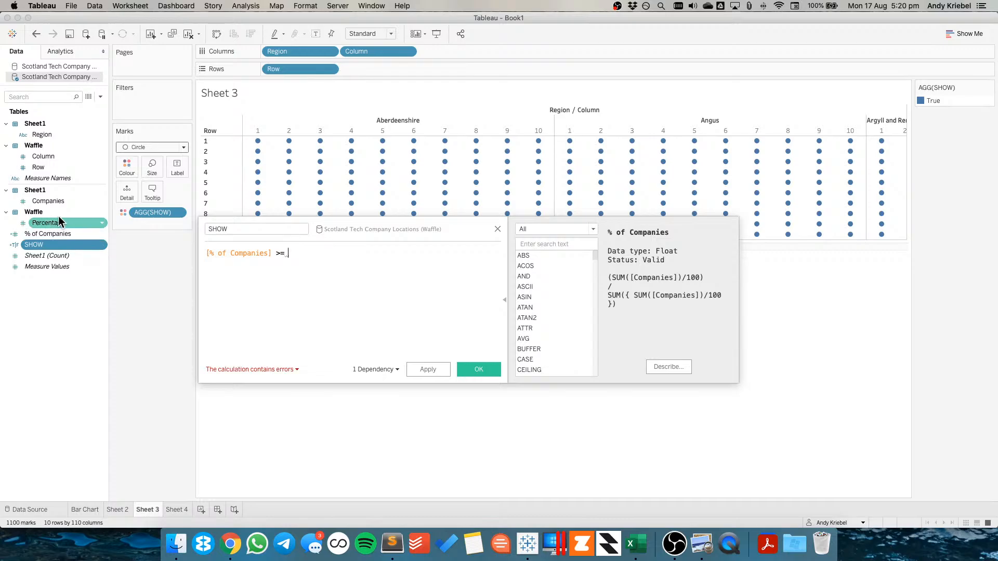
{"action": "left_click_drag", "start_coordinate": [57, 221], "coordinate": [333, 255]}
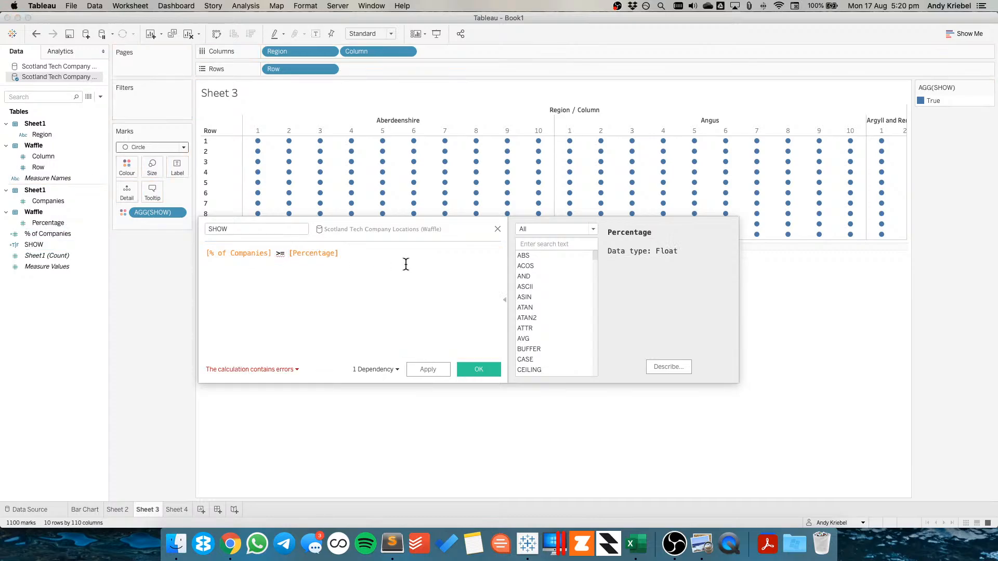
{"action": "type", "text": "AVG("}
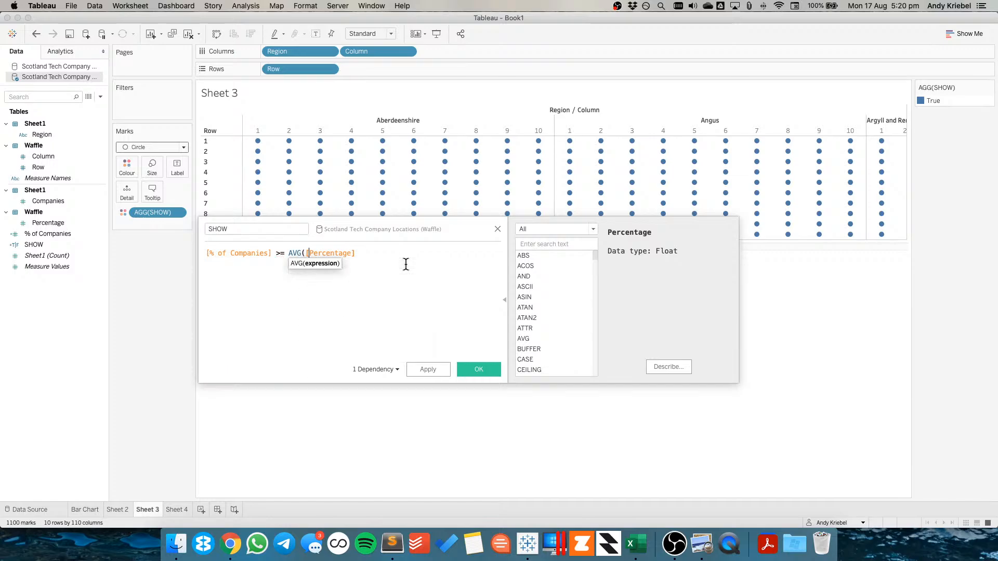
{"action": "left_click", "coordinate": [406, 265]}
{"action": "type", "text": ")"}
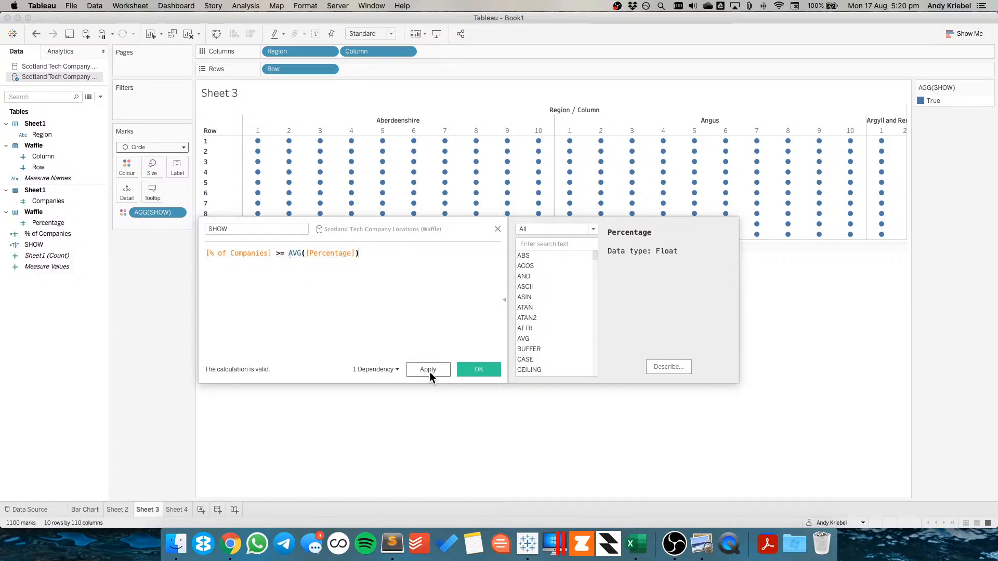
{"action": "left_click", "coordinate": [430, 373]}
{"action": "left_click", "coordinate": [476, 370]}
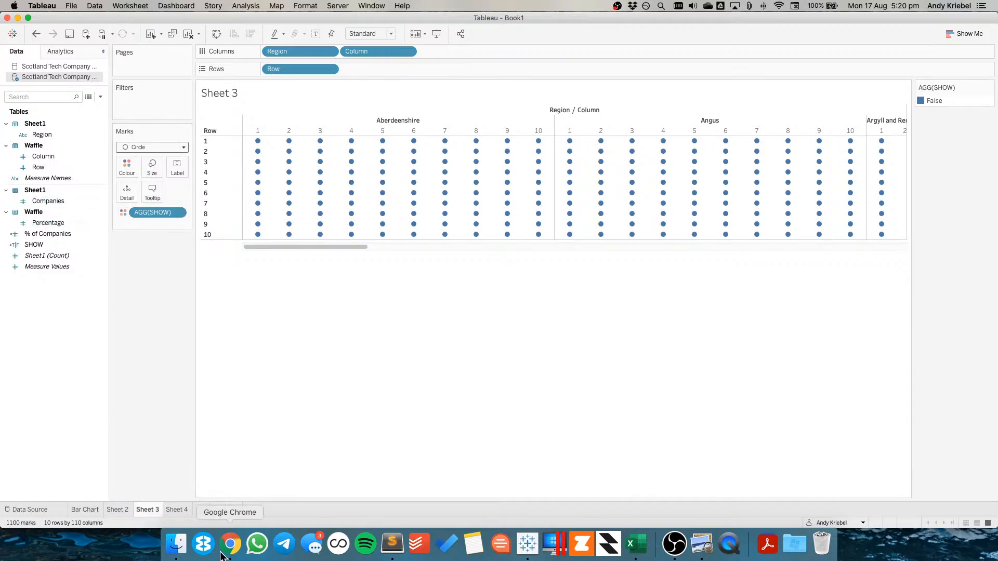
On Sheet 4, add Percentage to the table's measure values and change its aggregation to Average
{"action": "left_click", "coordinate": [188, 511]}
{"action": "left_click", "coordinate": [48, 222]}
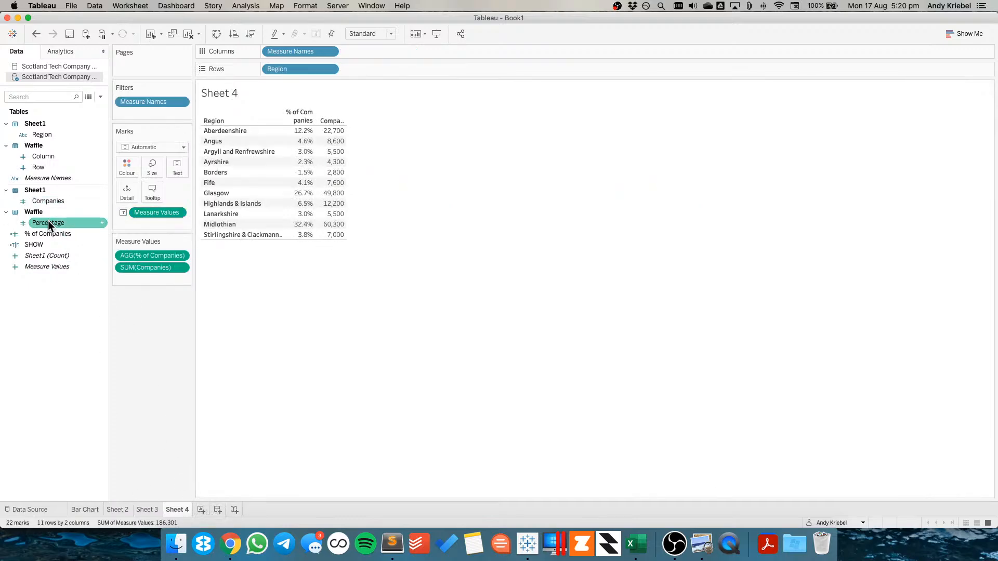
{"action": "left_click_drag", "start_coordinate": [48, 221], "coordinate": [168, 287]}
{"action": "left_click", "coordinate": [181, 280]}
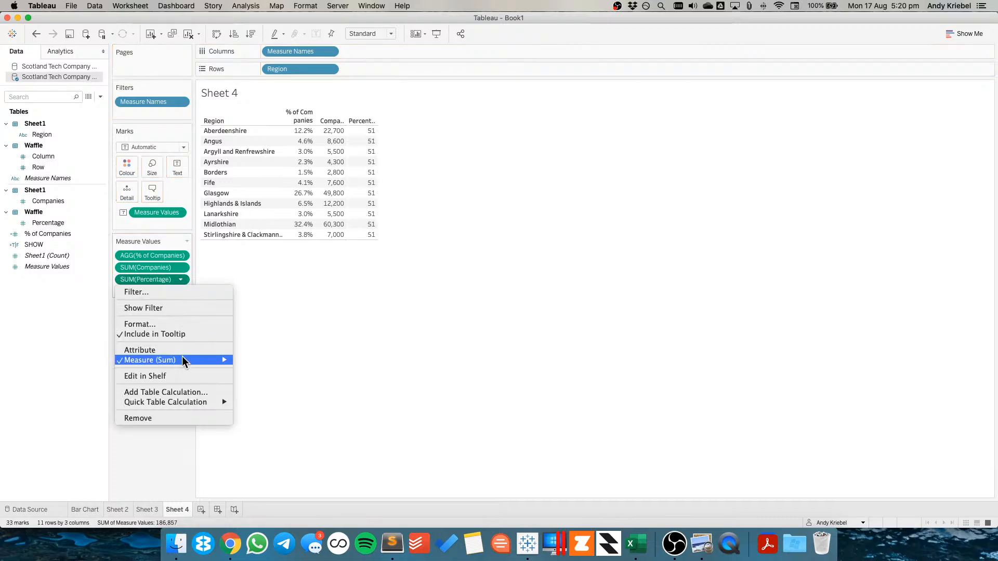
{"action": "mouse_move", "coordinate": [228, 361]}
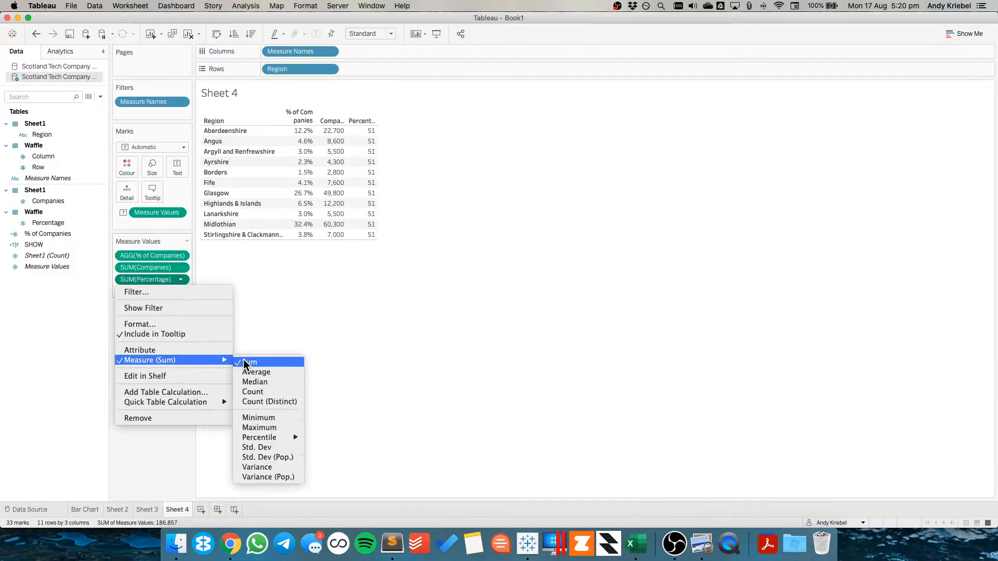
{"action": "left_click", "coordinate": [257, 373]}
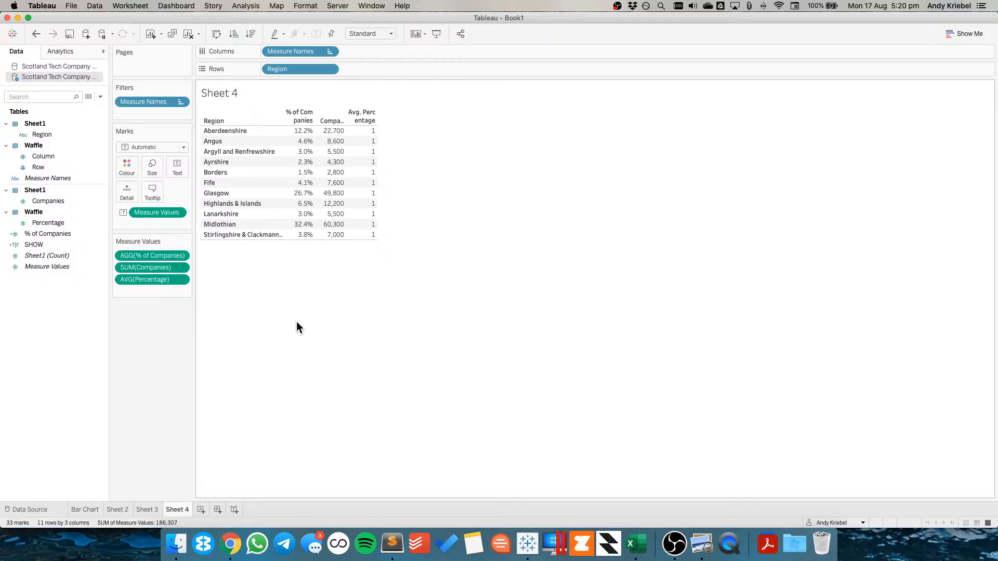
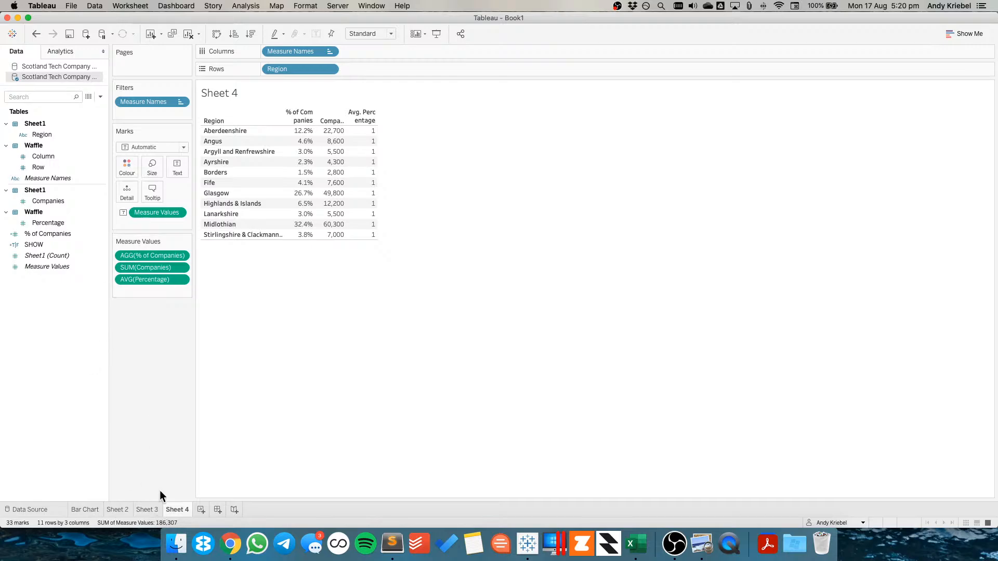
On Sheet 3, edit the SHOW calculation to compare against ATTR([Percentage]) instead of AVG, and apply it
{"action": "left_click", "coordinate": [151, 509]}
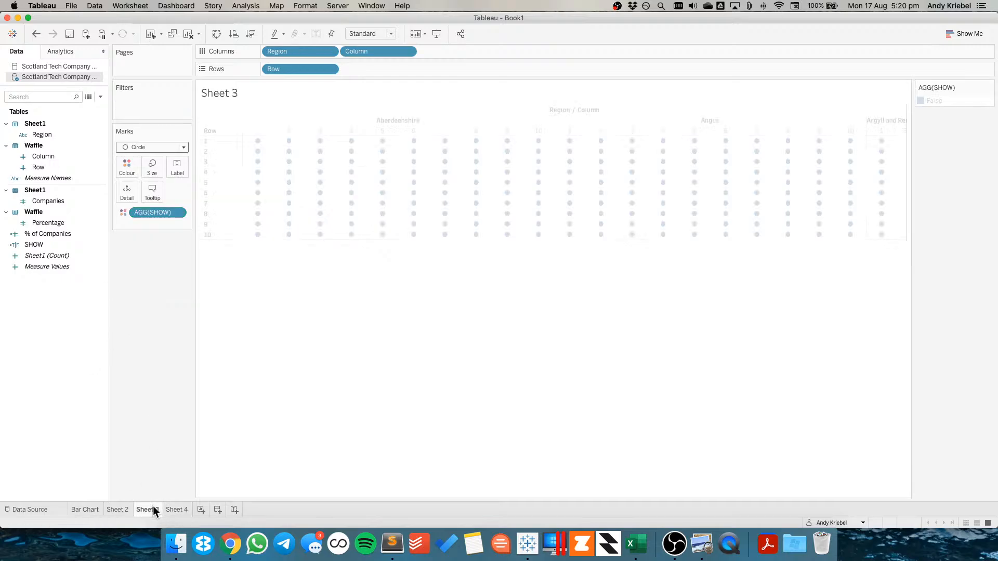
{"action": "right_click", "coordinate": [62, 243]}
{"action": "left_click", "coordinate": [83, 302]}
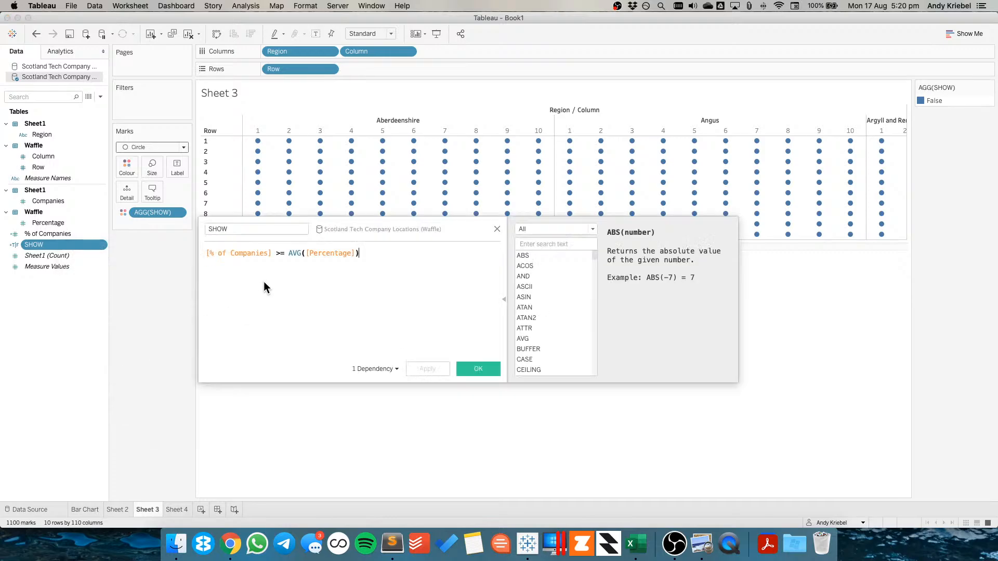
{"action": "left_click", "coordinate": [252, 254]}
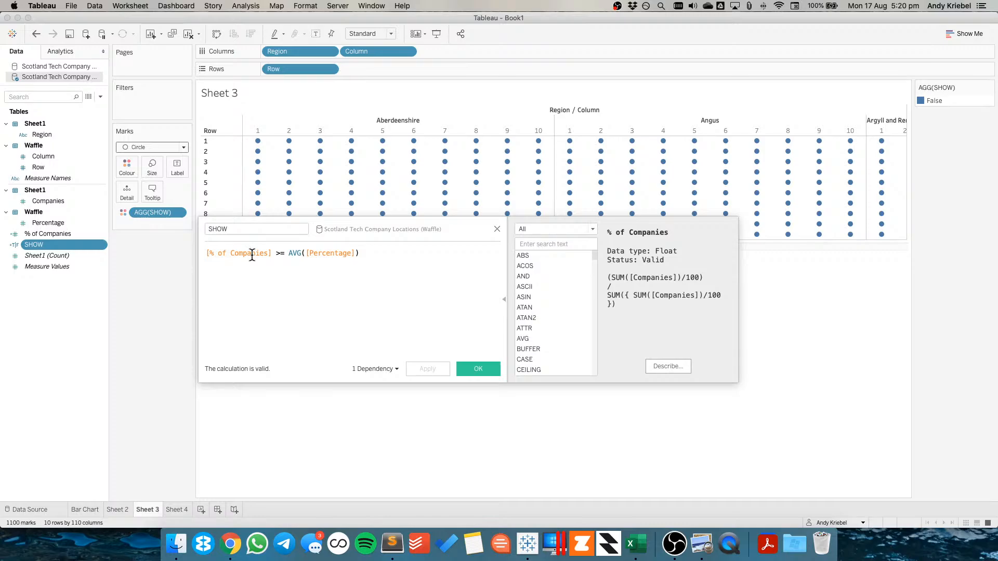
{"action": "double_click", "coordinate": [291, 253]}
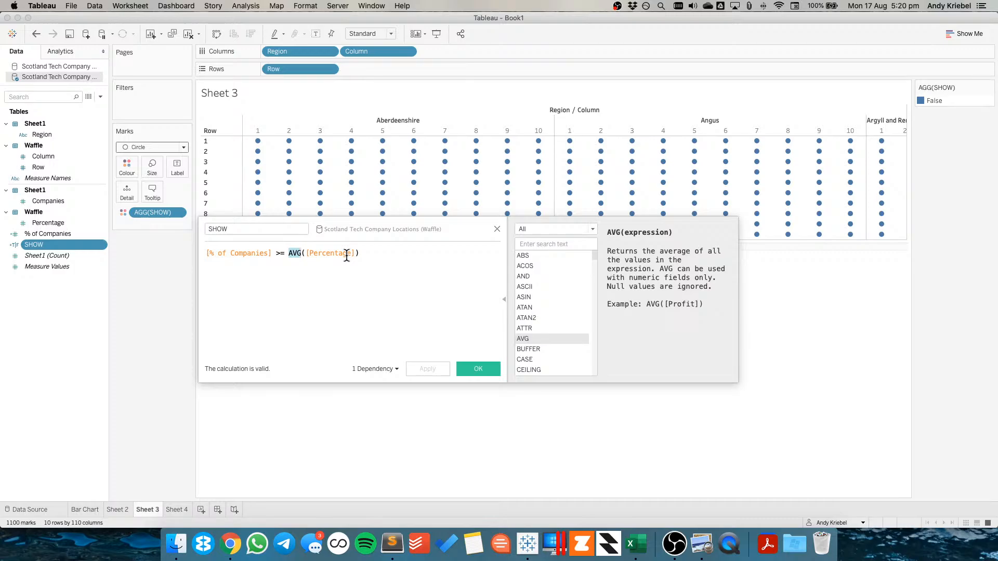
{"action": "type", "text": "ATTR("}
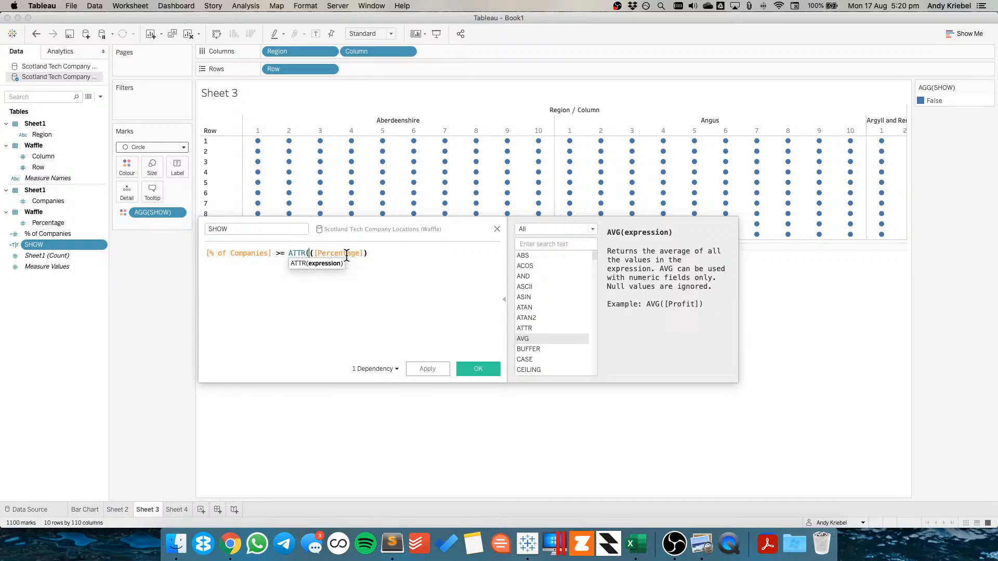
{"action": "key", "text": "BackSpace"}
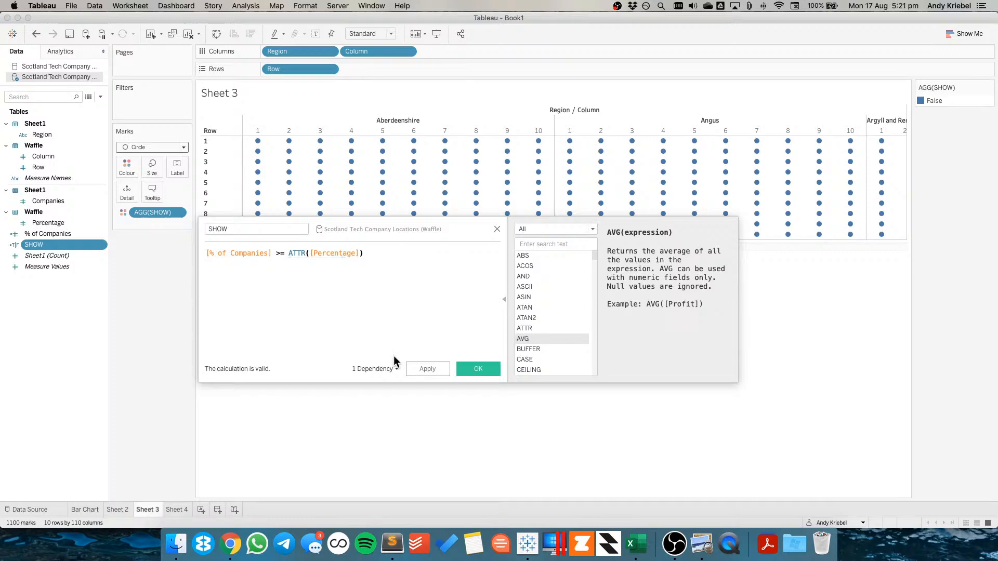
{"action": "left_click", "coordinate": [423, 363]}
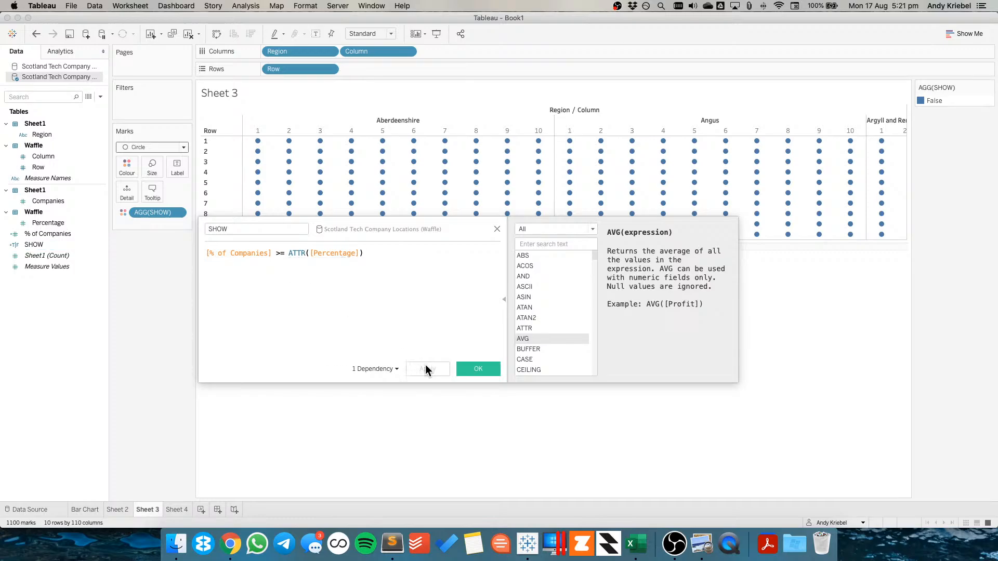
Change the aggregation in the SHOW formula to SUM([Percentage]) and apply it
{"action": "double_click", "coordinate": [294, 253]}
{"action": "type", "text": "SUM"}
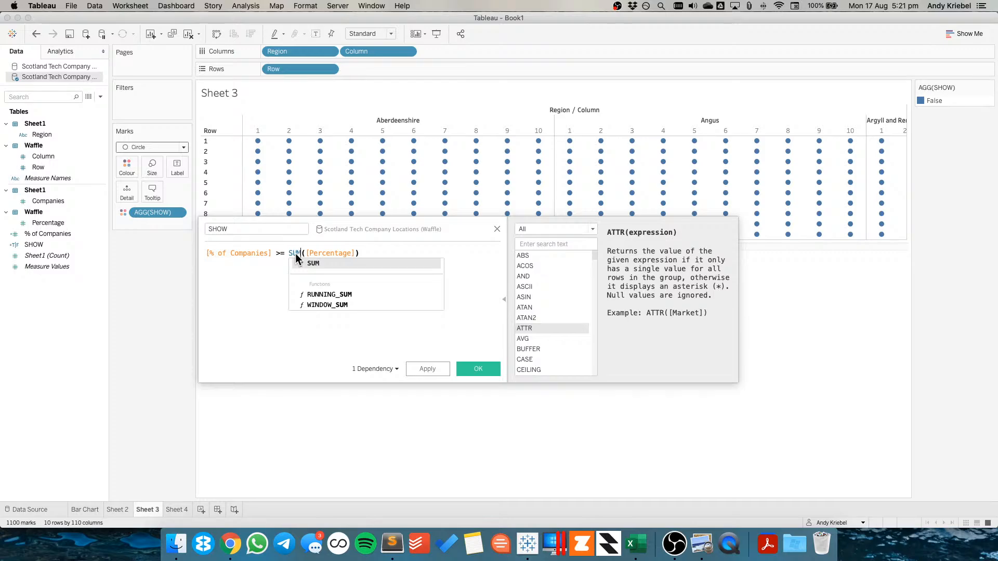
{"action": "left_click", "coordinate": [340, 342]}
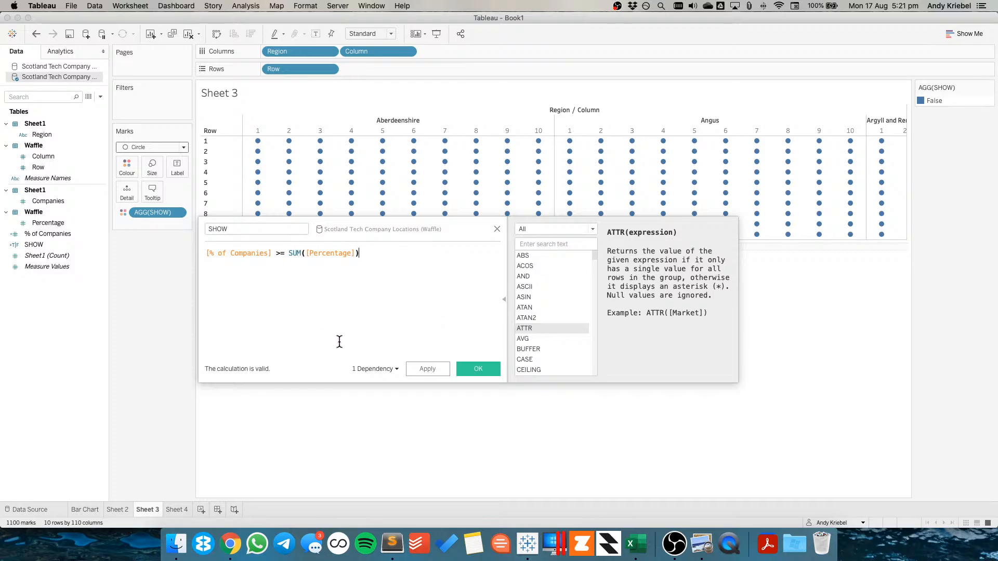
{"action": "left_click", "coordinate": [421, 365]}
Change the SHOW formula to [% of Companies] >= MIN([Percentage]), apply and close the editor
{"action": "left_click", "coordinate": [294, 254]}
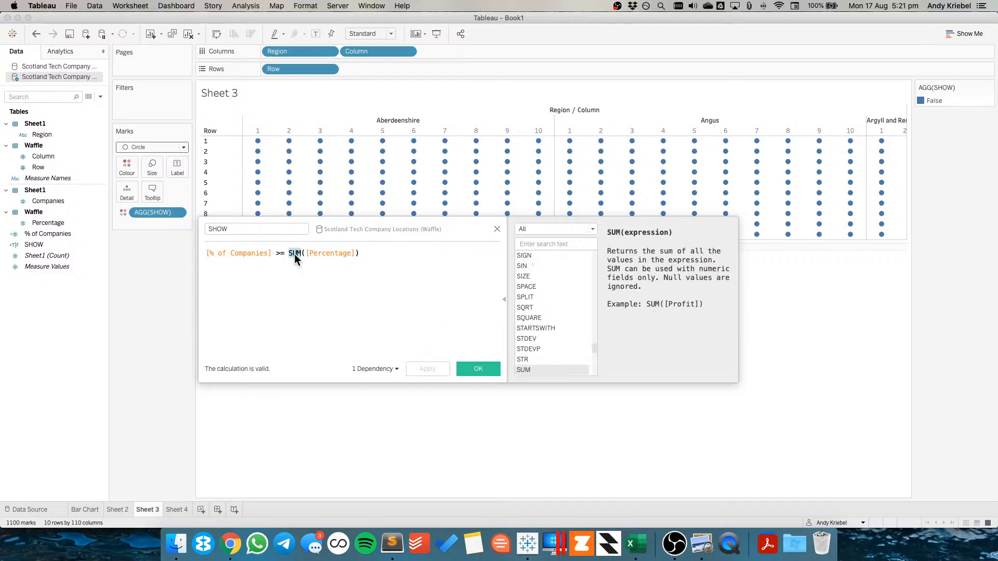
{"action": "type", "text": "MIN"}
{"action": "left_click", "coordinate": [427, 368]}
{"action": "left_click", "coordinate": [478, 369]}
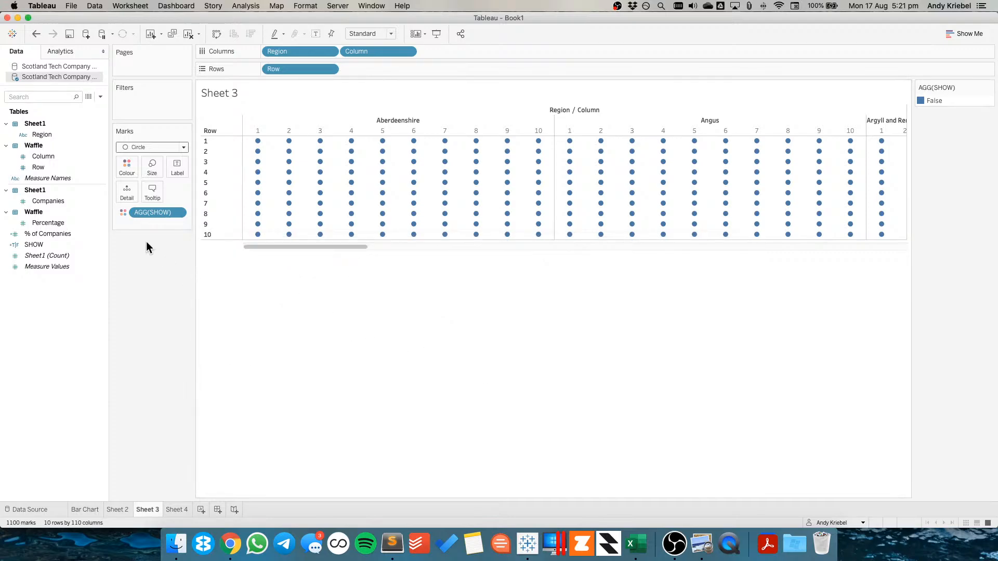
Reopen SHOW and change its operator so it reads [% of Companies] <= MIN([Percentage]); apply and confirm
{"action": "right_click", "coordinate": [54, 243]}
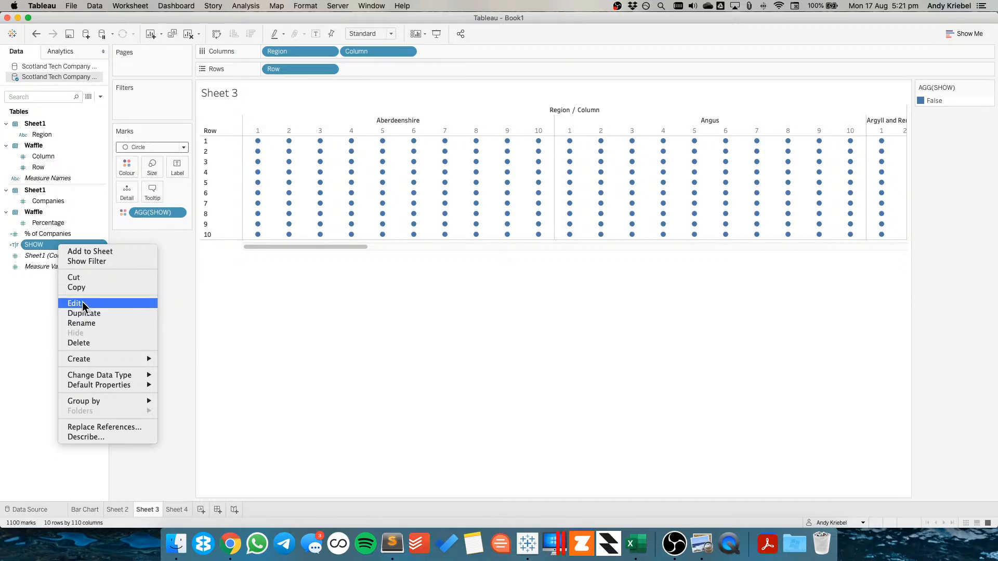
{"action": "left_click", "coordinate": [79, 300]}
{"action": "left_click", "coordinate": [279, 254]}
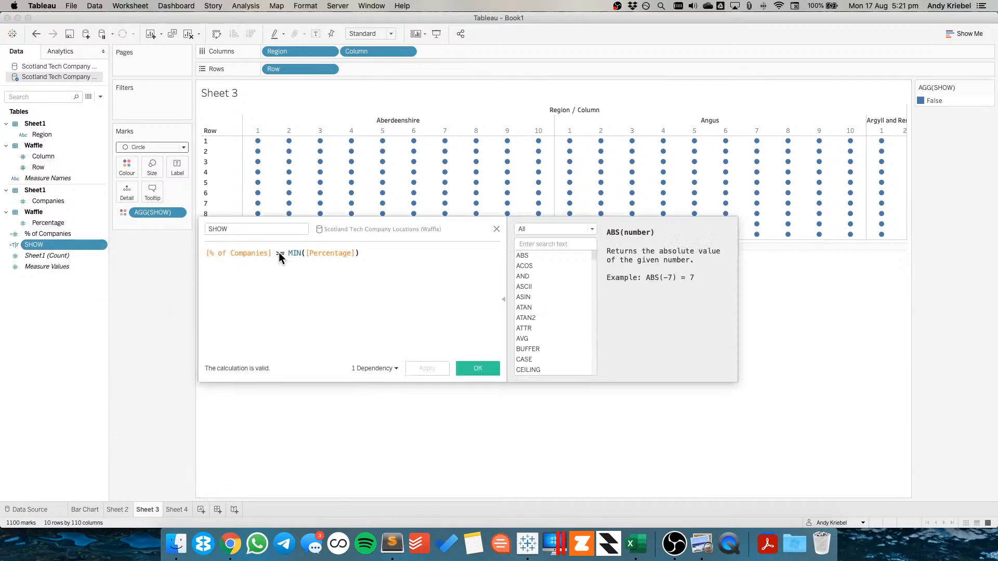
{"action": "key", "text": "Delete"}
{"action": "type", "text": "<"}
{"action": "left_click", "coordinate": [425, 367]}
{"action": "left_click", "coordinate": [478, 365]}
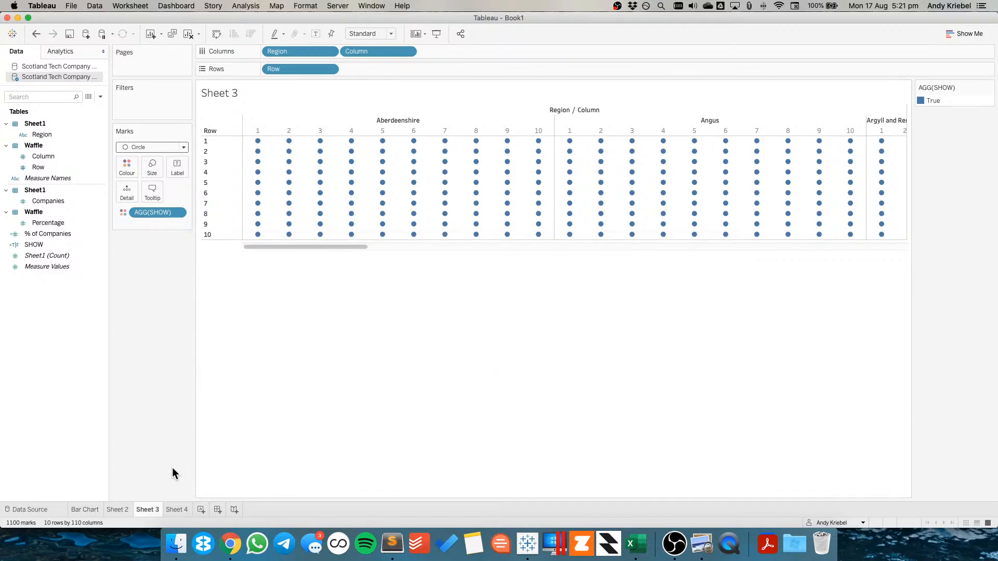
On Sheet 4, build a table with Region, Column and Row on Rows and Percentage and % of Companies as values
{"action": "left_click", "coordinate": [177, 509]}
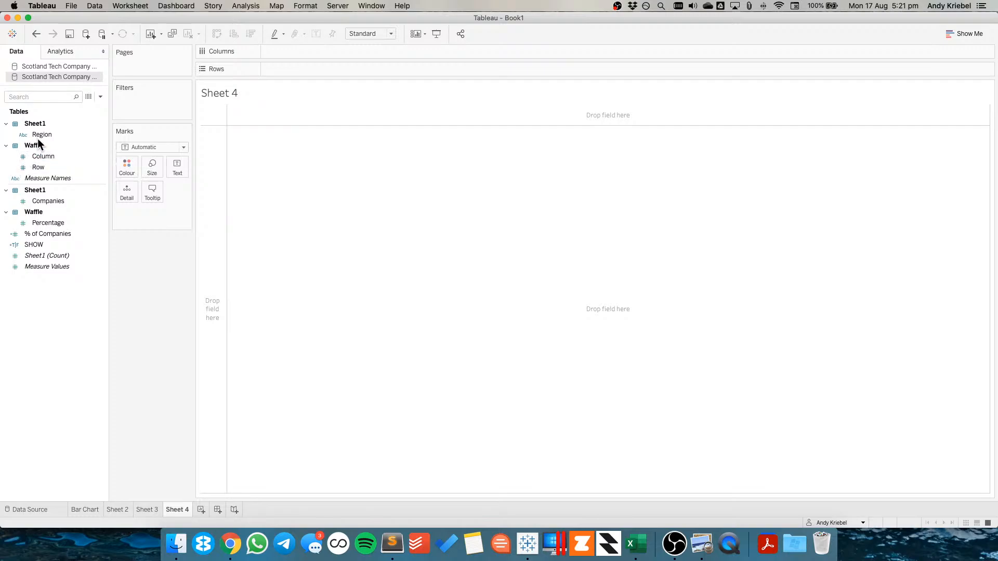
{"action": "left_click_drag", "start_coordinate": [38, 135], "coordinate": [281, 69]}
{"action": "left_click_drag", "start_coordinate": [45, 156], "coordinate": [345, 69]}
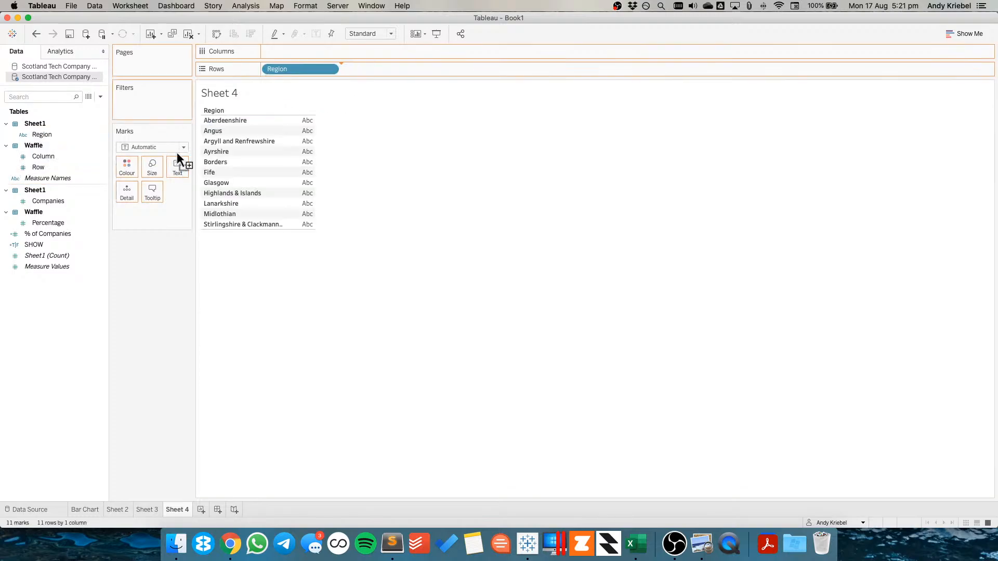
{"action": "left_click", "coordinate": [79, 165]}
{"action": "left_click_drag", "start_coordinate": [79, 168], "coordinate": [453, 70]}
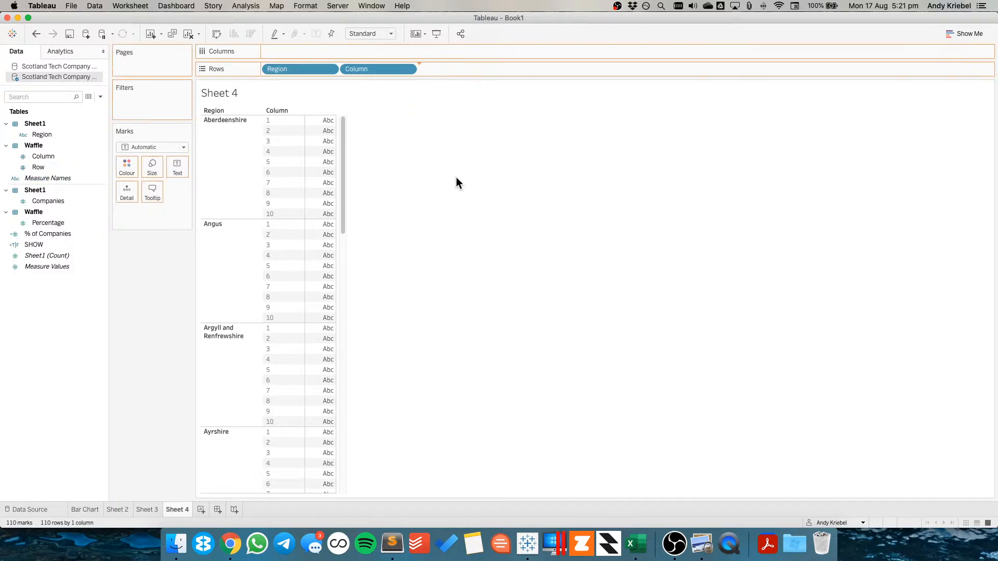
{"action": "left_click_drag", "start_coordinate": [42, 222], "coordinate": [362, 272]}
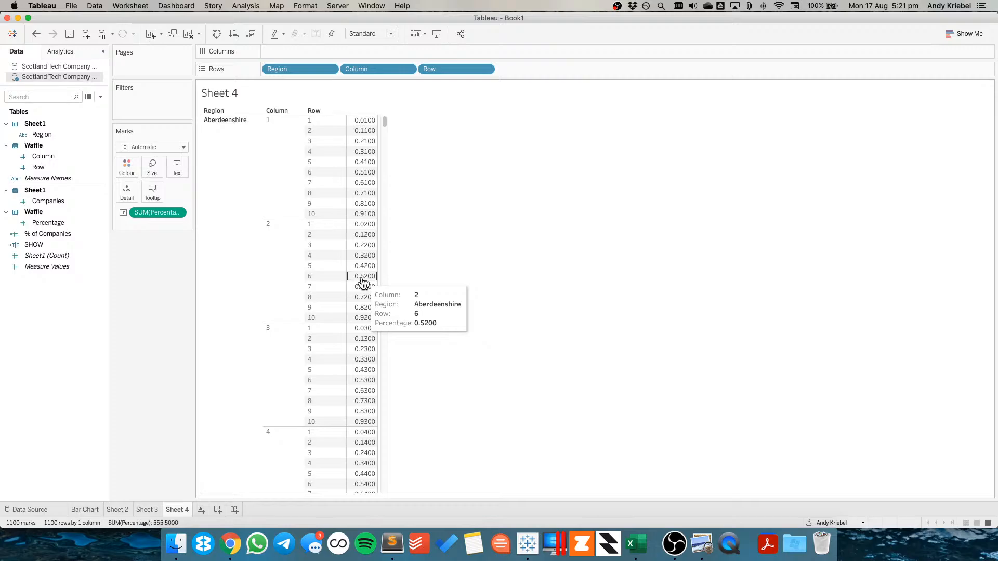
{"action": "left_click_drag", "start_coordinate": [46, 235], "coordinate": [422, 257]}
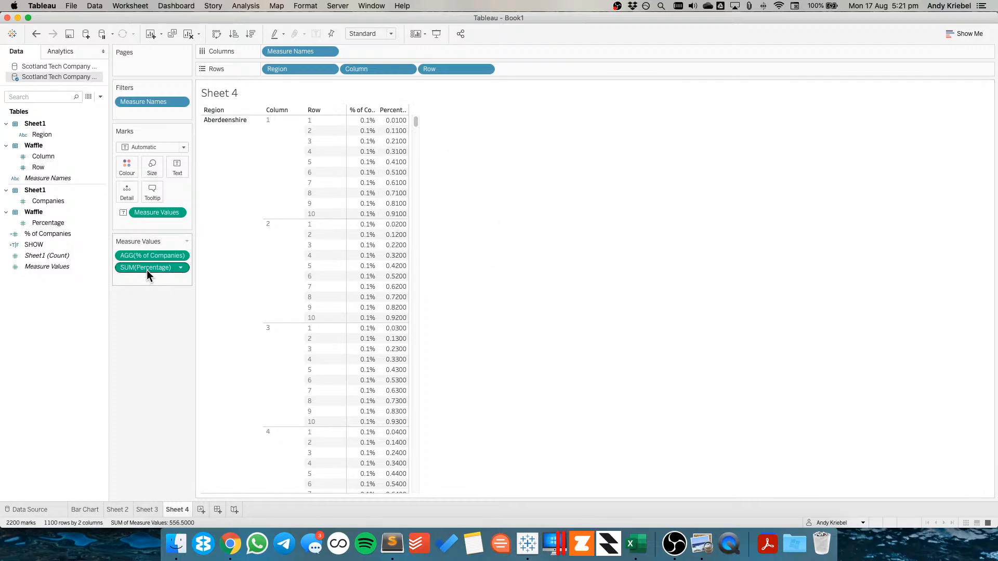
Add Companies to the Sheet 4 table's measure values
{"action": "left_click", "coordinate": [89, 509]}
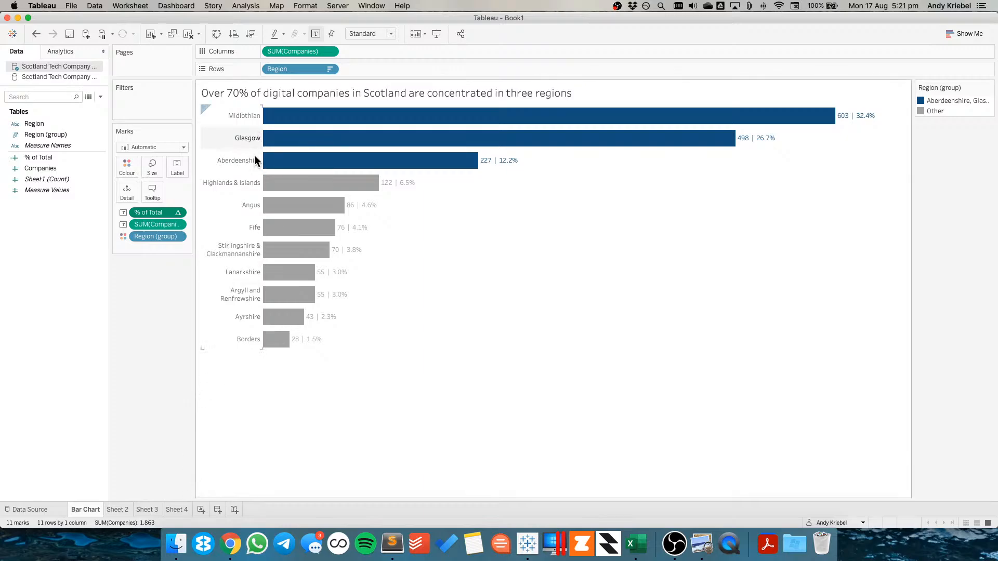
{"action": "left_click", "coordinate": [175, 510]}
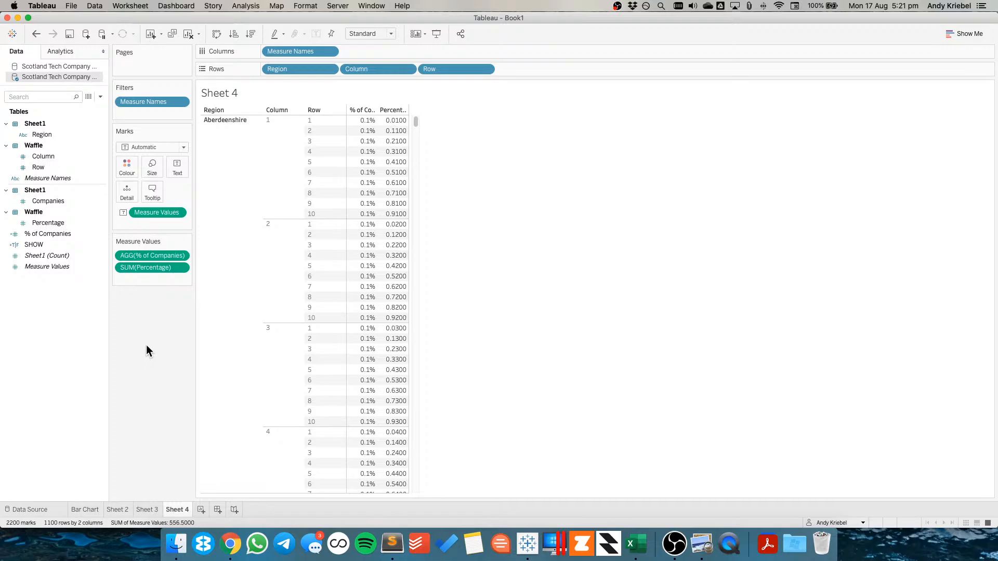
{"action": "right_click", "coordinate": [78, 235]}
{"action": "left_click", "coordinate": [41, 212]}
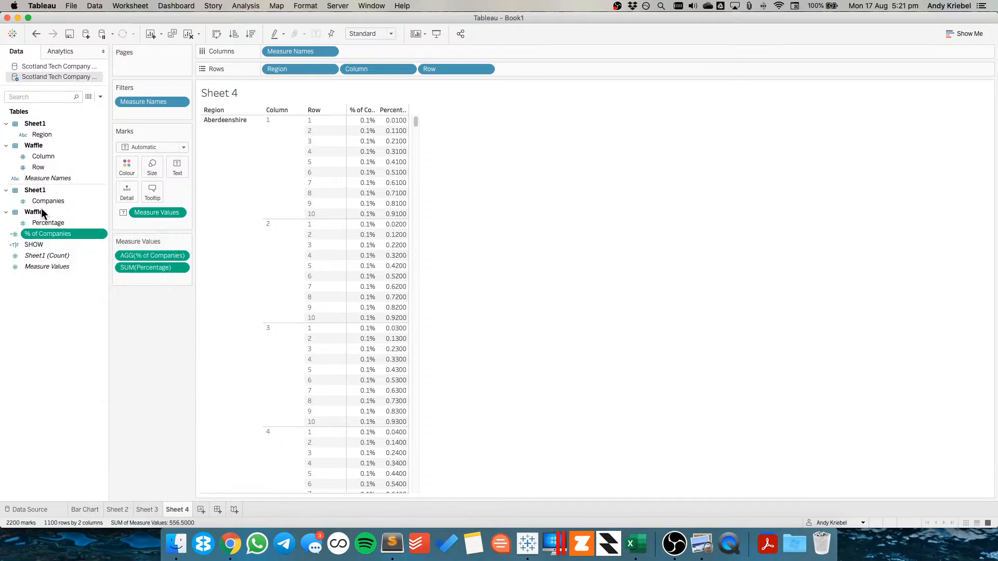
{"action": "left_click_drag", "start_coordinate": [45, 203], "coordinate": [142, 276]}
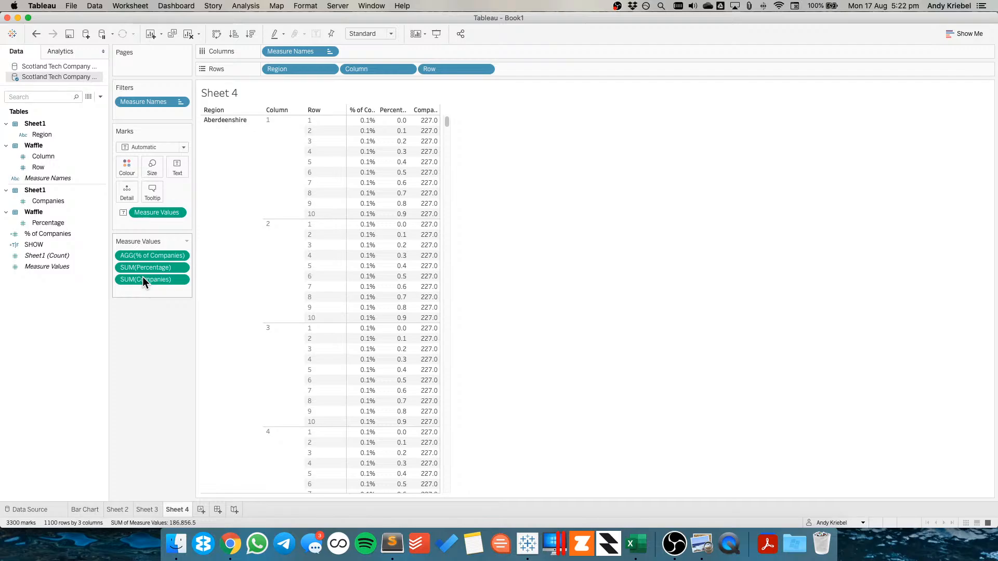
Remove Column and Row from Rows on Sheet 4, leaving only Region
{"action": "left_click", "coordinate": [124, 510]}
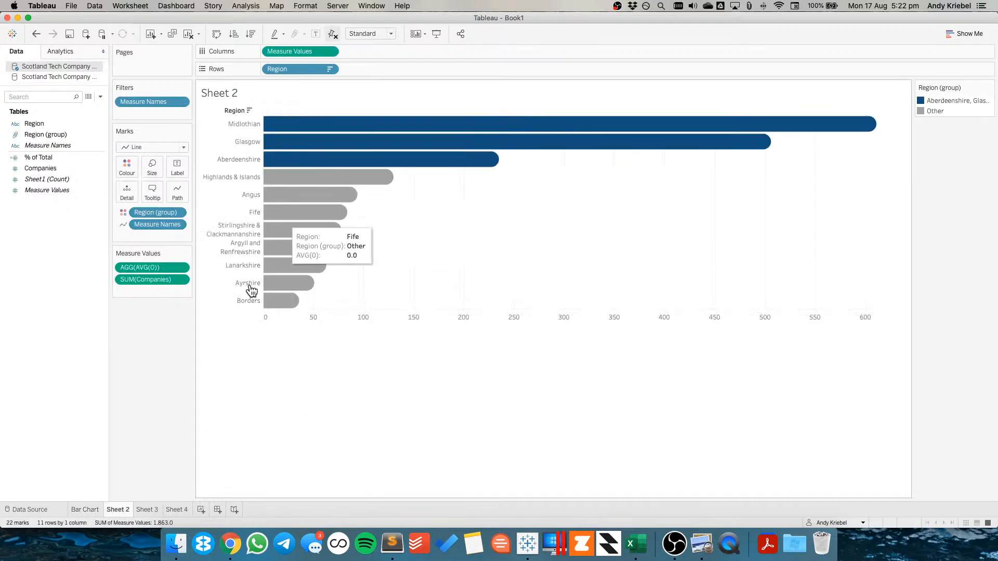
{"action": "left_click", "coordinate": [83, 513]}
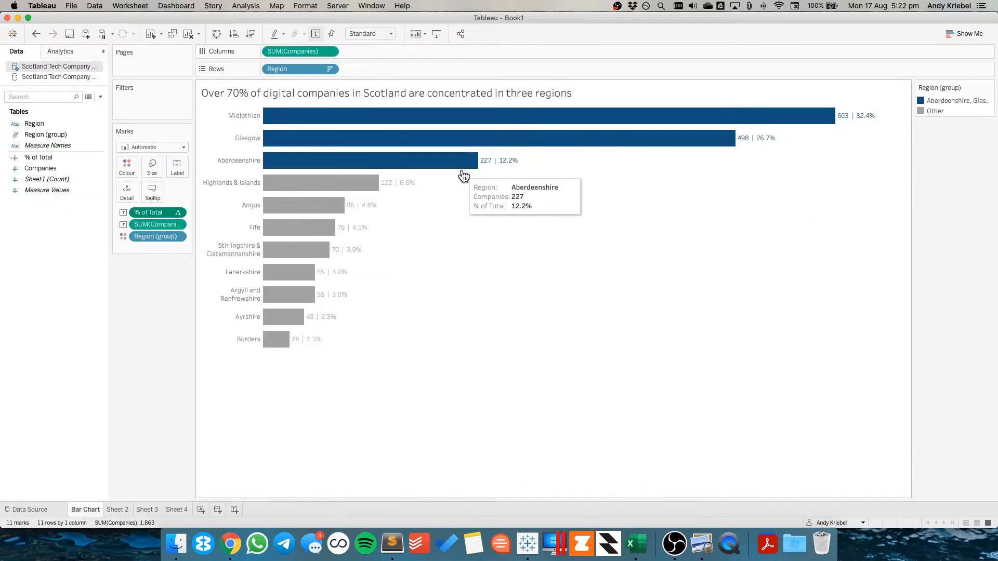
{"action": "left_click", "coordinate": [179, 511]}
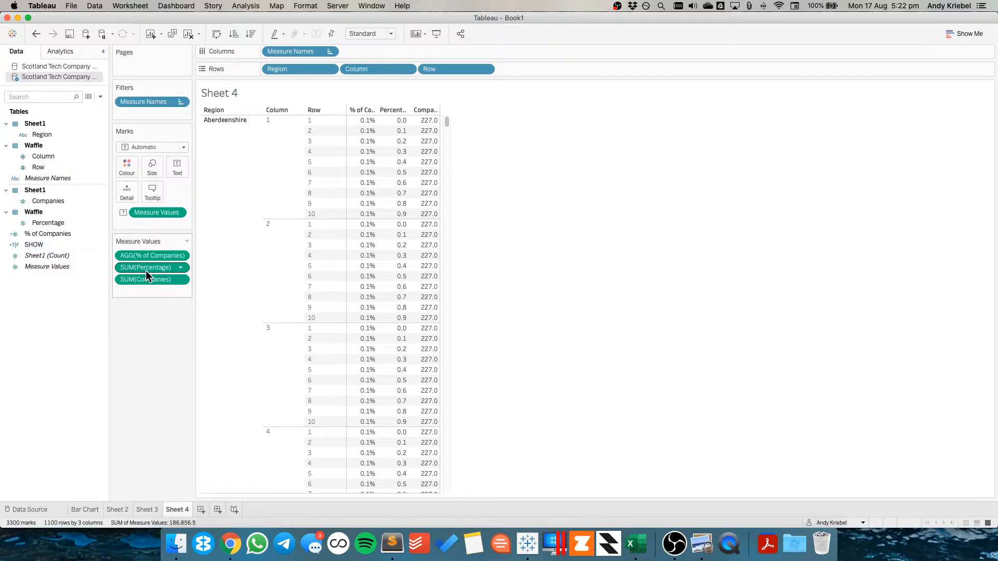
{"action": "left_click_drag", "start_coordinate": [381, 72], "coordinate": [392, 26]}
{"action": "left_click_drag", "start_coordinate": [379, 70], "coordinate": [382, 26]}
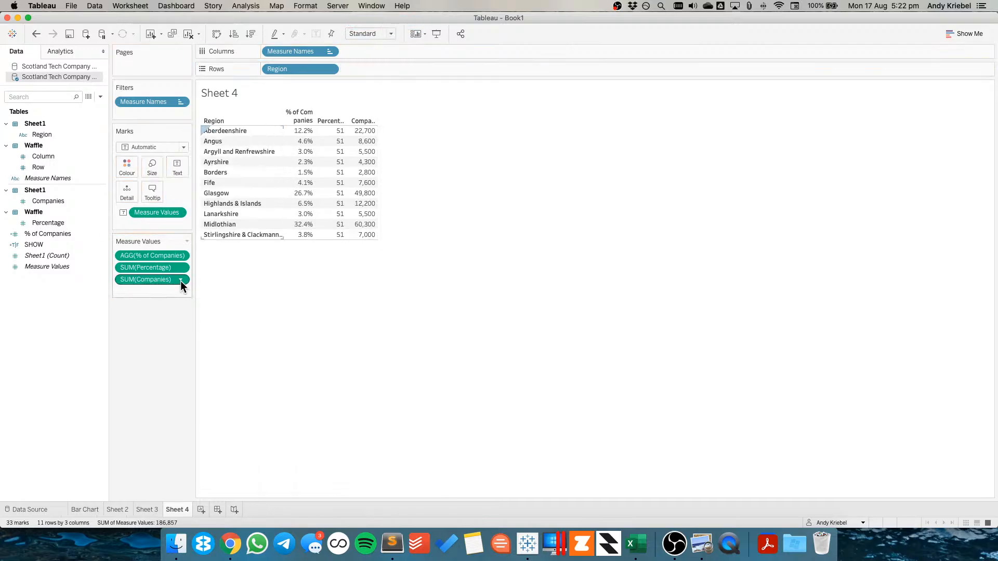
Change the Companies measure's aggregation to Average
{"action": "left_click", "coordinate": [182, 280]}
{"action": "mouse_move", "coordinate": [173, 358]}
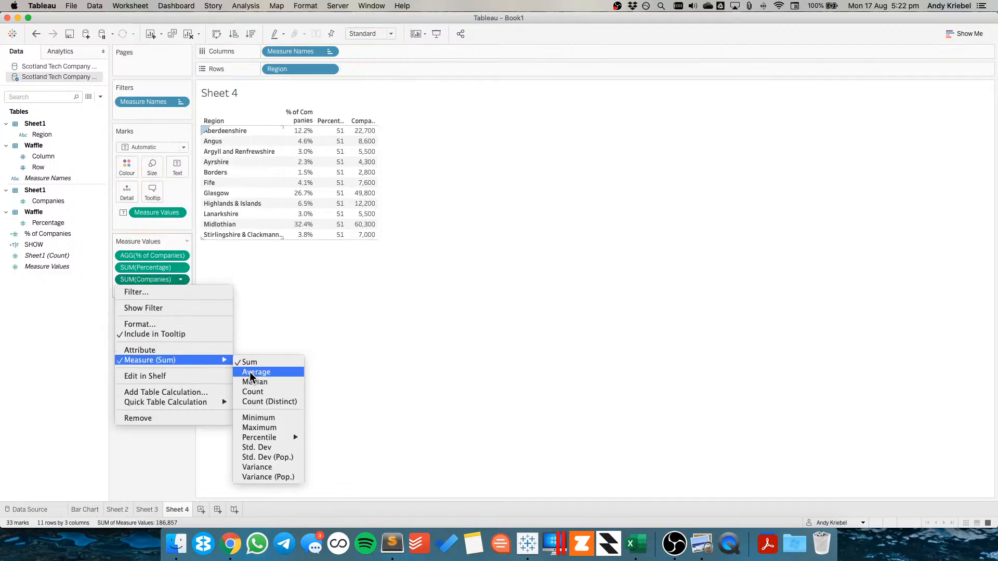
{"action": "left_click", "coordinate": [252, 373]}
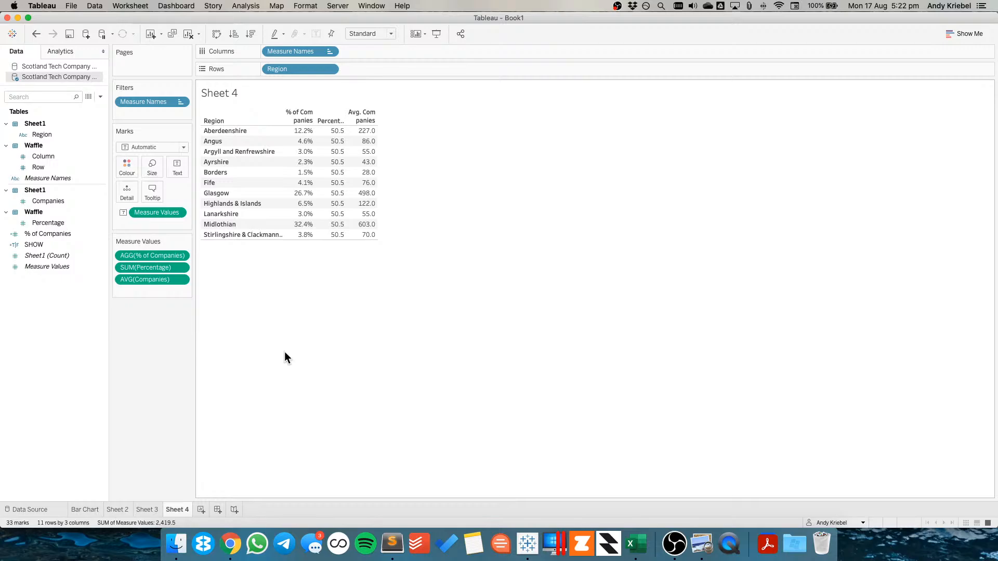
Edit the % of Companies calculation to [Companies] / { SUM([Companies]) }, removing both /100 divisions
{"action": "right_click", "coordinate": [52, 234]}
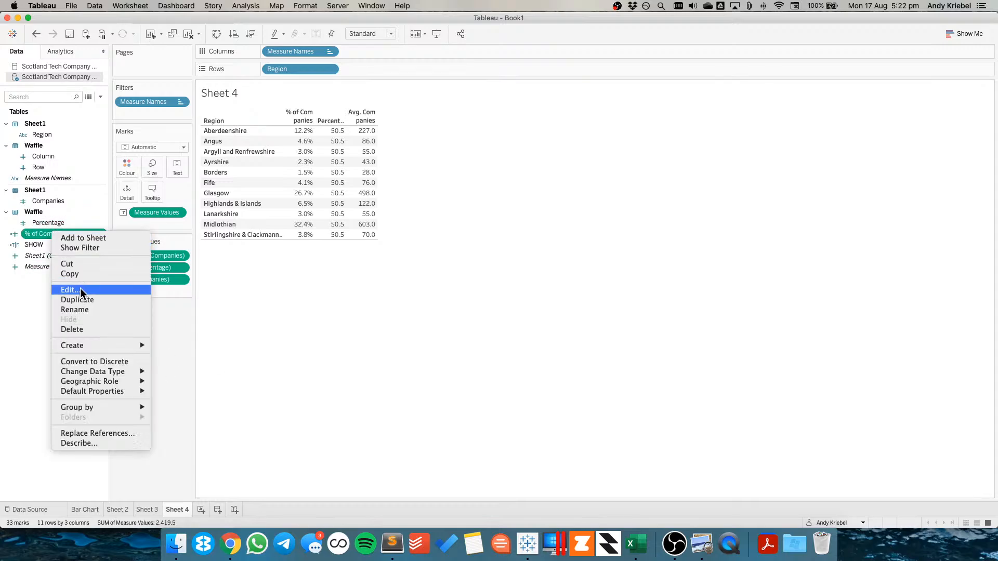
{"action": "left_click", "coordinate": [98, 291]}
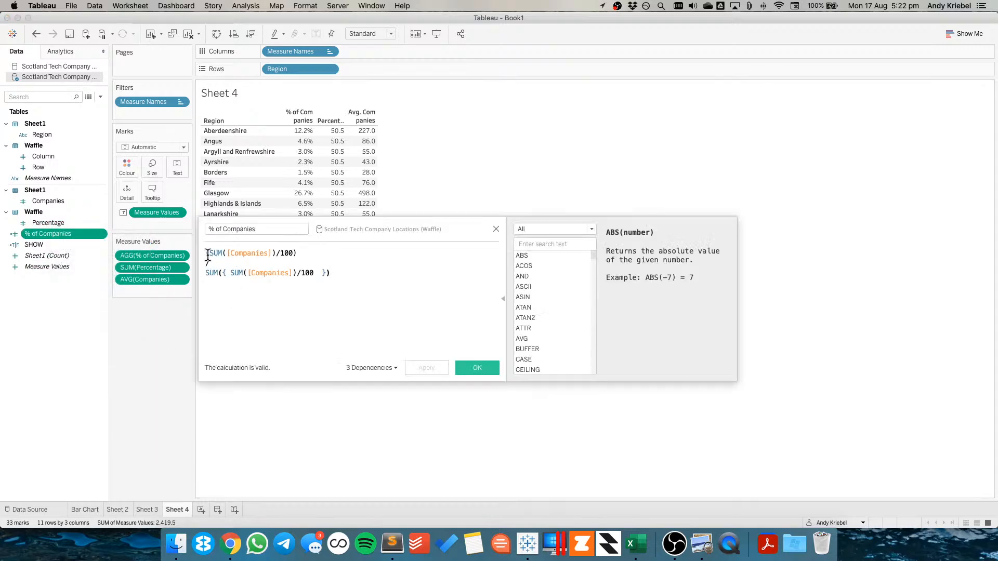
{"action": "left_click_drag", "start_coordinate": [205, 254], "coordinate": [297, 253]}
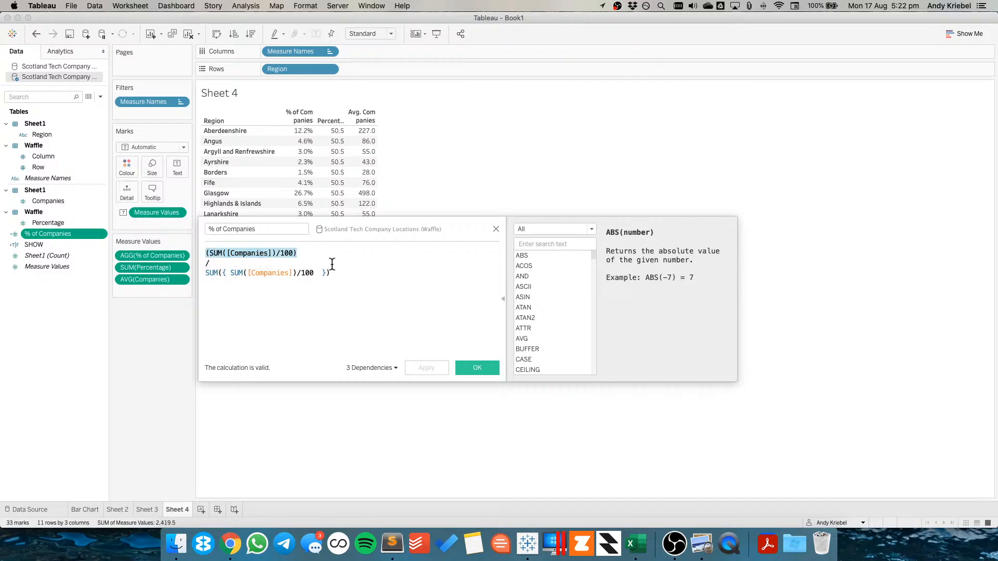
{"action": "type", "text": "Comp"}
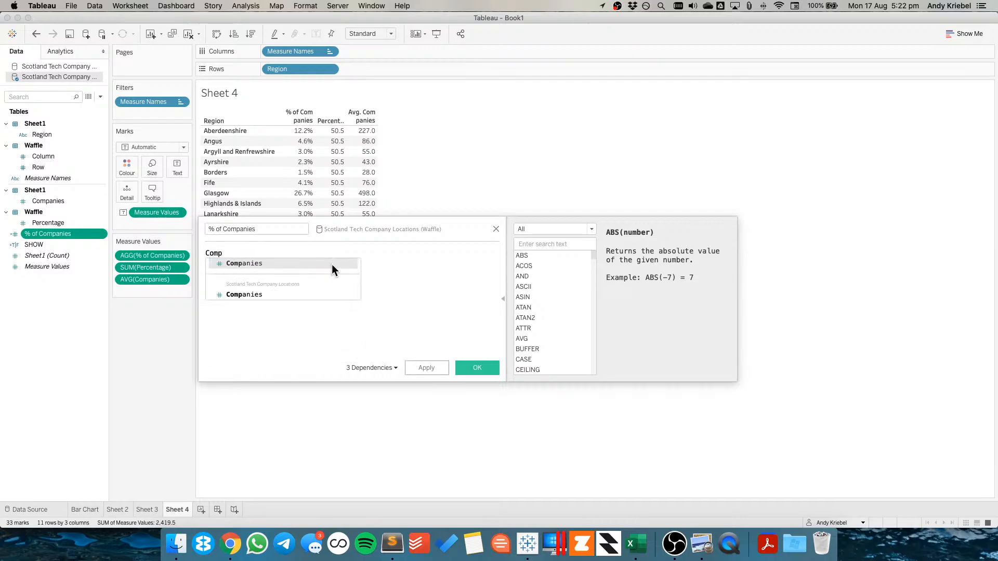
{"action": "key", "text": "Return"}
{"action": "key", "text": "Down"}
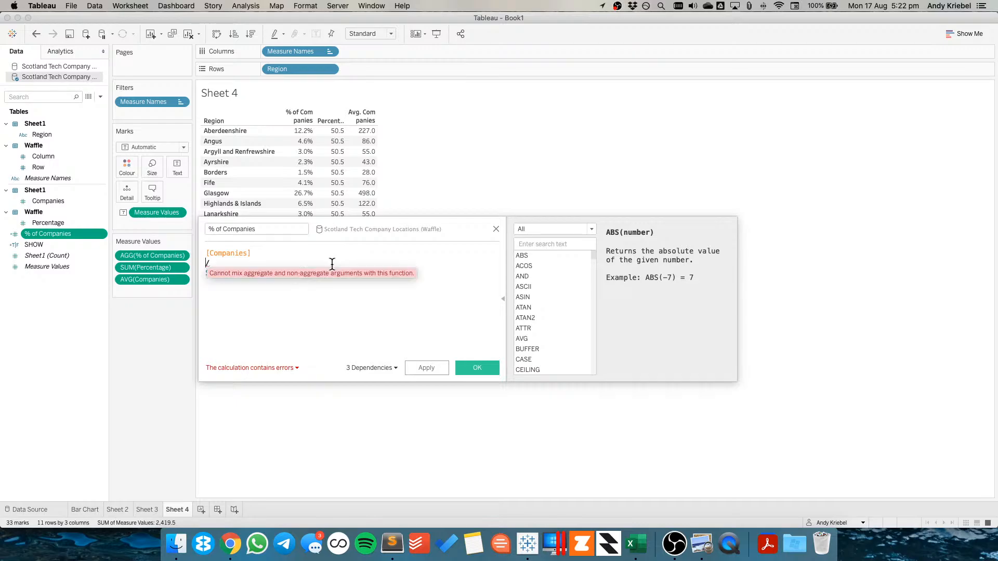
{"action": "key", "text": "Right"}
{"action": "key", "text": "shift+Right"}
{"action": "key", "text": "shift+Right"}
{"action": "key", "text": "shift+Right"}
{"action": "key", "text": "Delete"}
{"action": "key", "text": "Delete"}
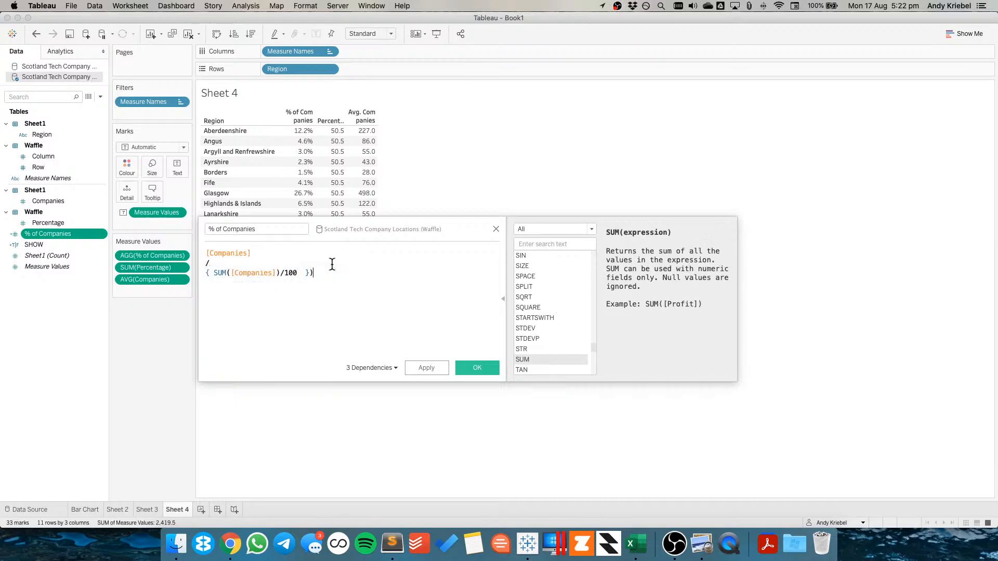
{"action": "key", "text": "End"}
{"action": "key", "text": "BackSpace"}
{"action": "key", "text": "BackSpace"}
{"action": "key", "text": "BackSpace"}
{"action": "key", "text": "BackSpace"}
{"action": "key", "text": "BackSpace"}
{"action": "left_click", "coordinate": [424, 365]}
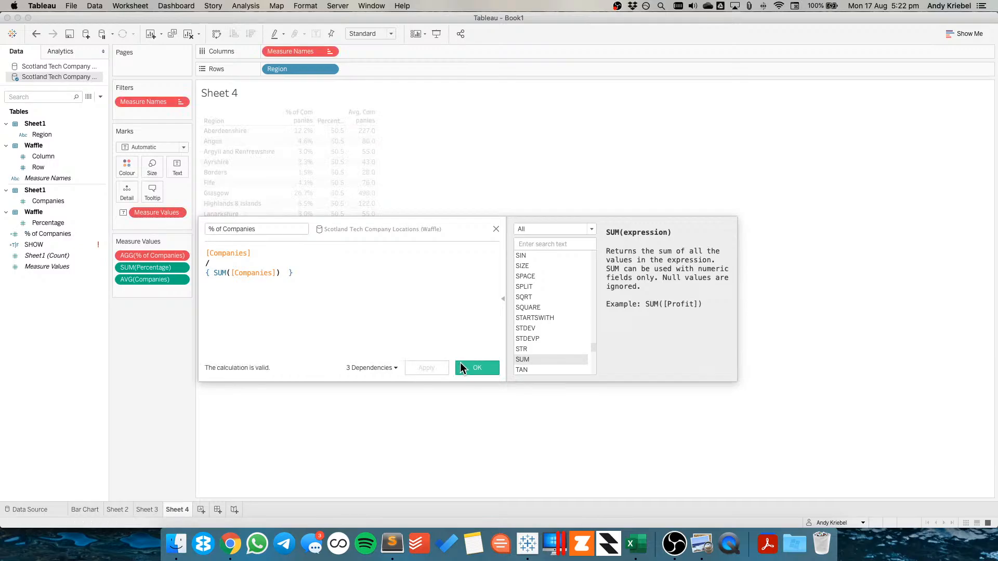
{"action": "left_click", "coordinate": [476, 371]}
Add Column and Row to Rows after Region on Sheet 4
{"action": "left_click_drag", "start_coordinate": [42, 232], "coordinate": [145, 254]}
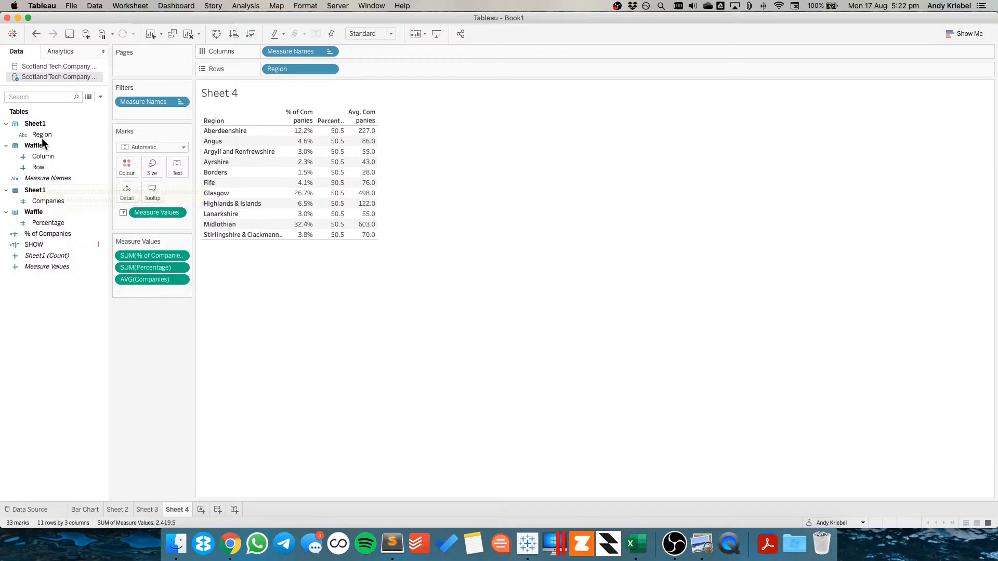
{"action": "left_click_drag", "start_coordinate": [43, 154], "coordinate": [357, 68]}
{"action": "left_click_drag", "start_coordinate": [55, 169], "coordinate": [468, 69]}
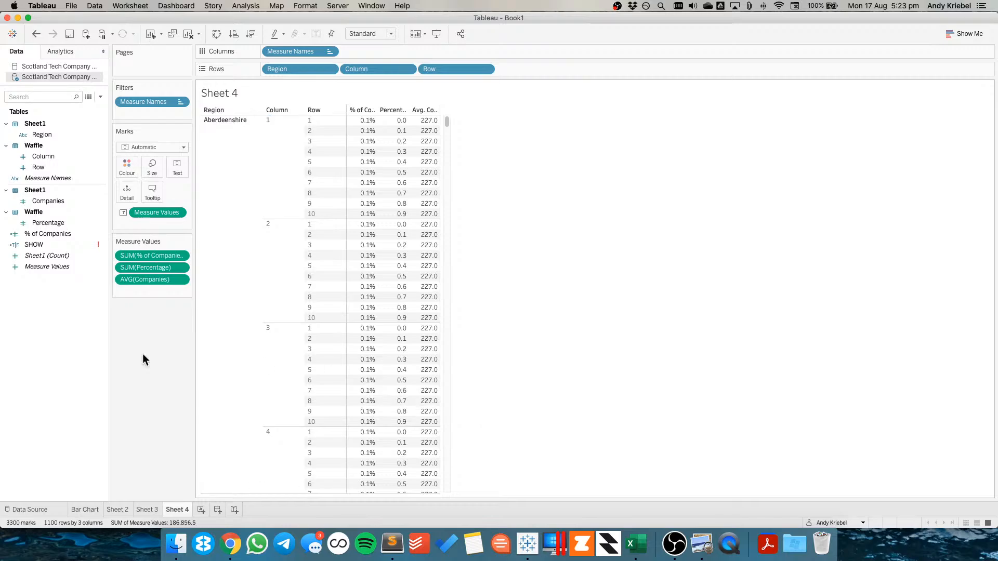
Try rewriting % of Companies as {FIXED [Region] : AVG([Companies])} / AVG({ SUM([Companies]) }) and undo the edit
{"action": "right_click", "coordinate": [60, 230]}
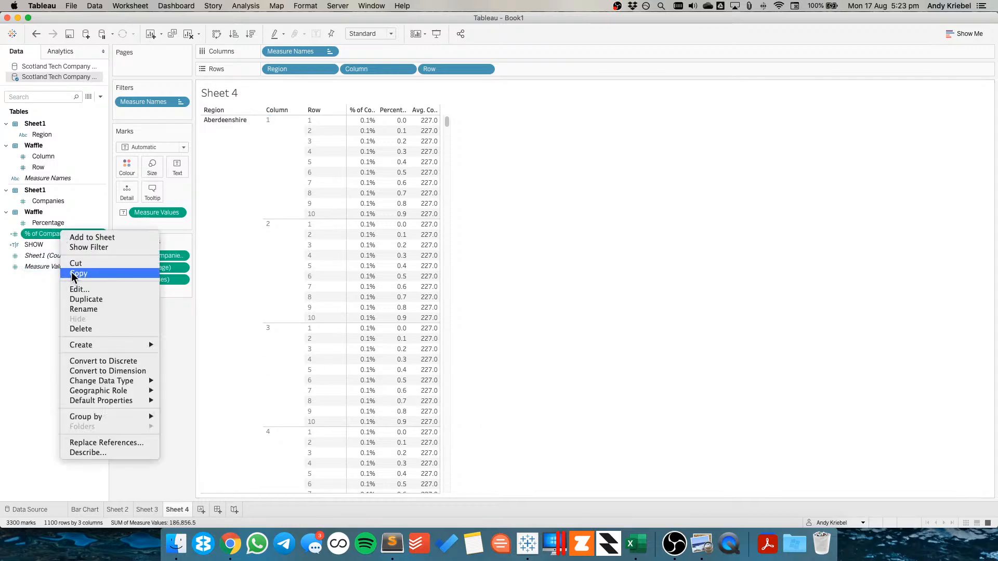
{"action": "left_click", "coordinate": [79, 289]}
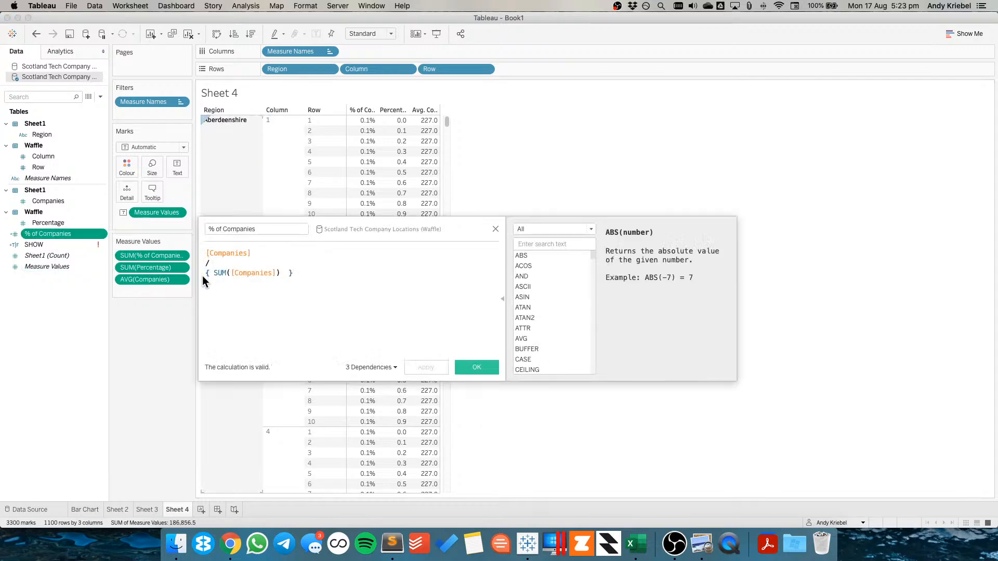
{"action": "left_click", "coordinate": [206, 254]}
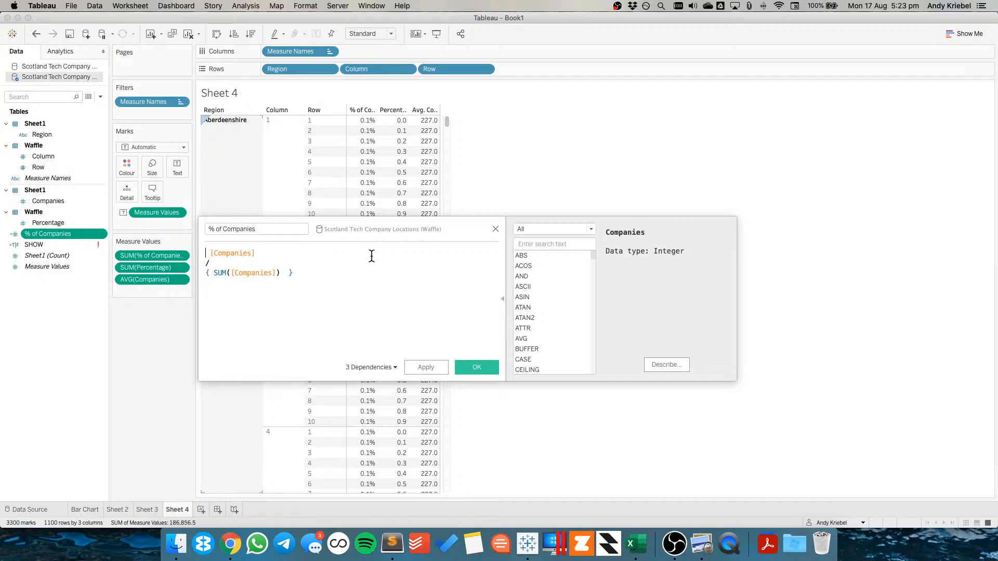
{"action": "type", "text": "{f"}
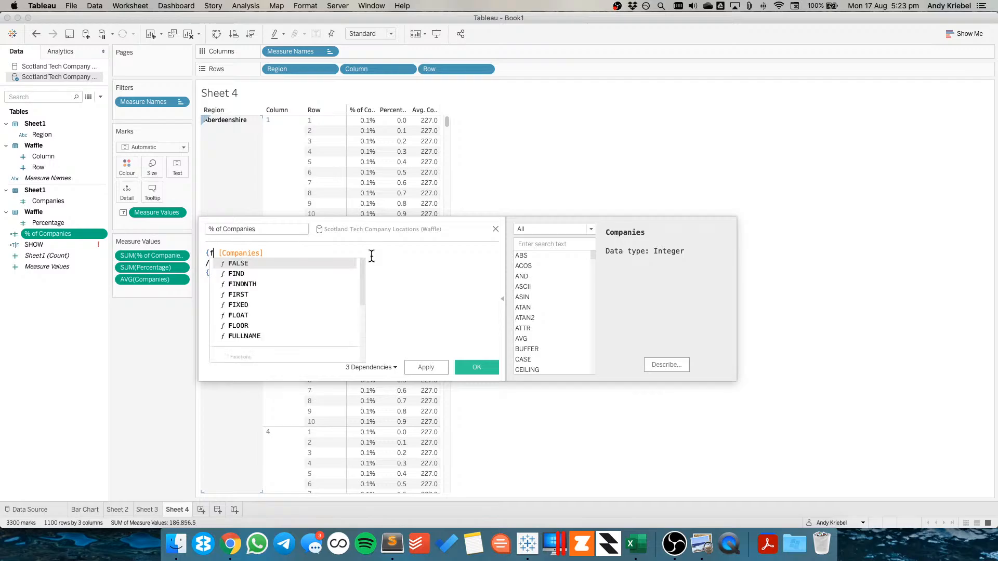
{"action": "key", "text": "Down"}
{"action": "key", "text": "Down"}
{"action": "key", "text": "Down"}
{"action": "key", "text": "Down"}
{"action": "key", "text": "Return"}
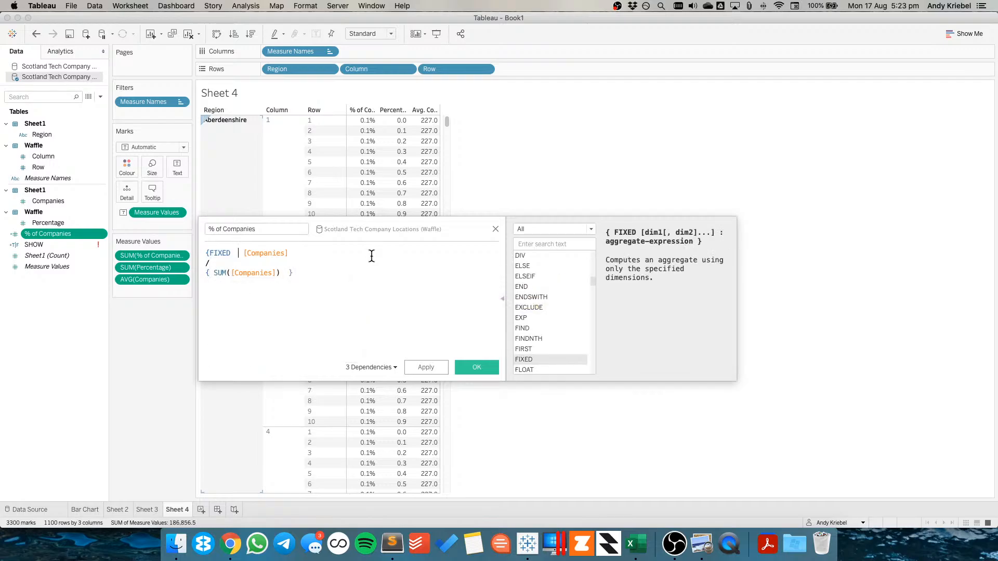
{"action": "type", "text": "regi"}
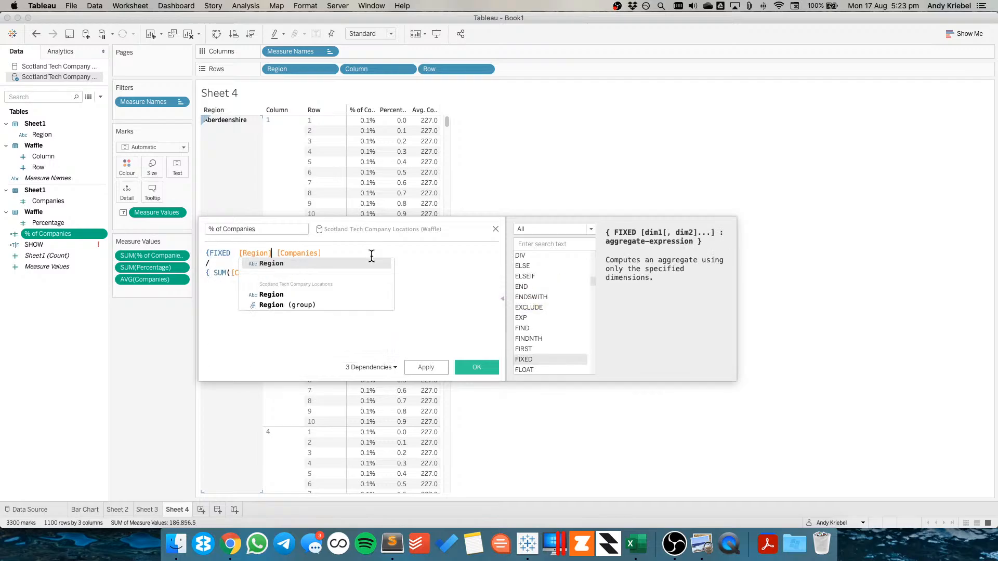
{"action": "key", "text": "Return"}
{"action": "type", "text": ":"}
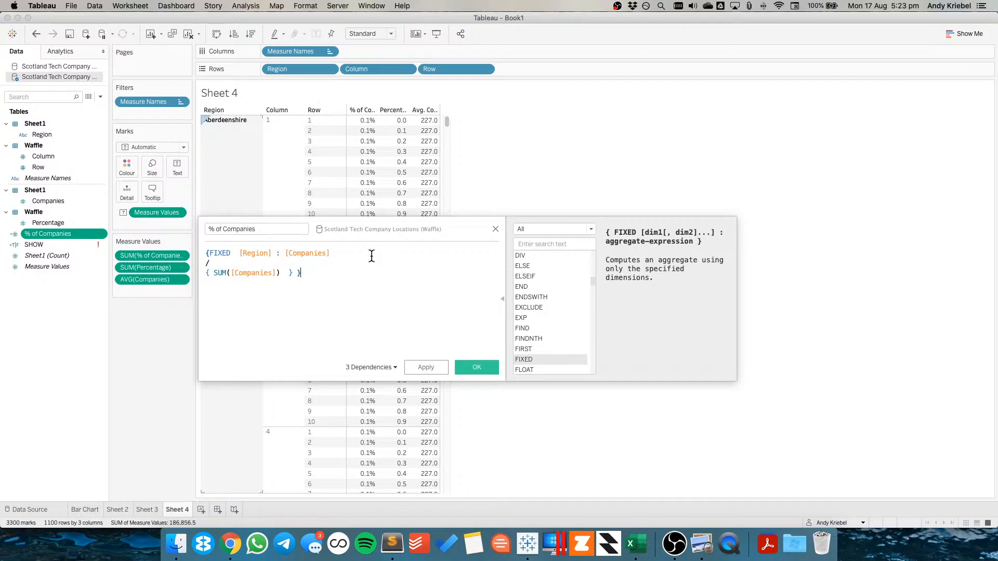
{"action": "left_click", "coordinate": [284, 255]}
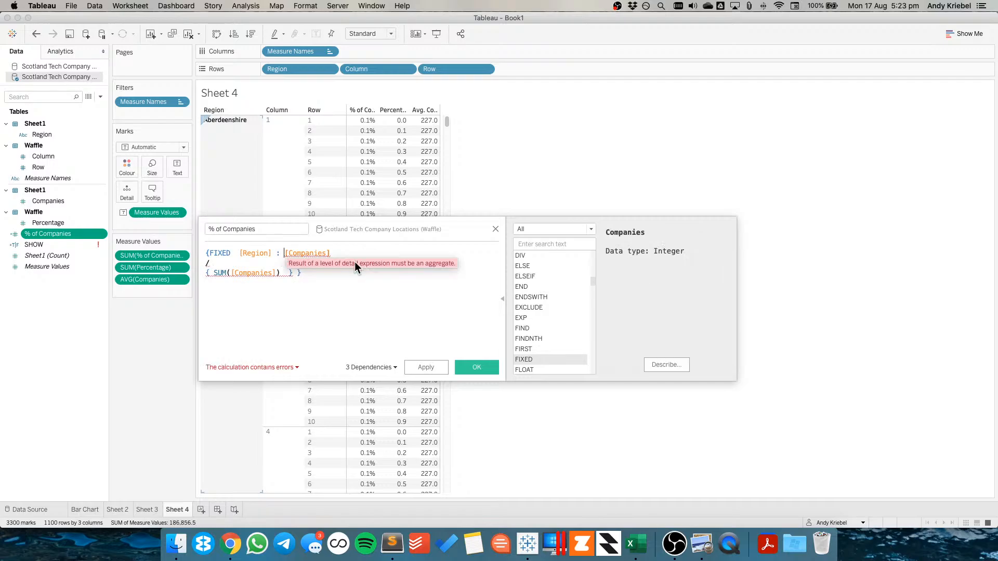
{"action": "type", "text": "AVG("}
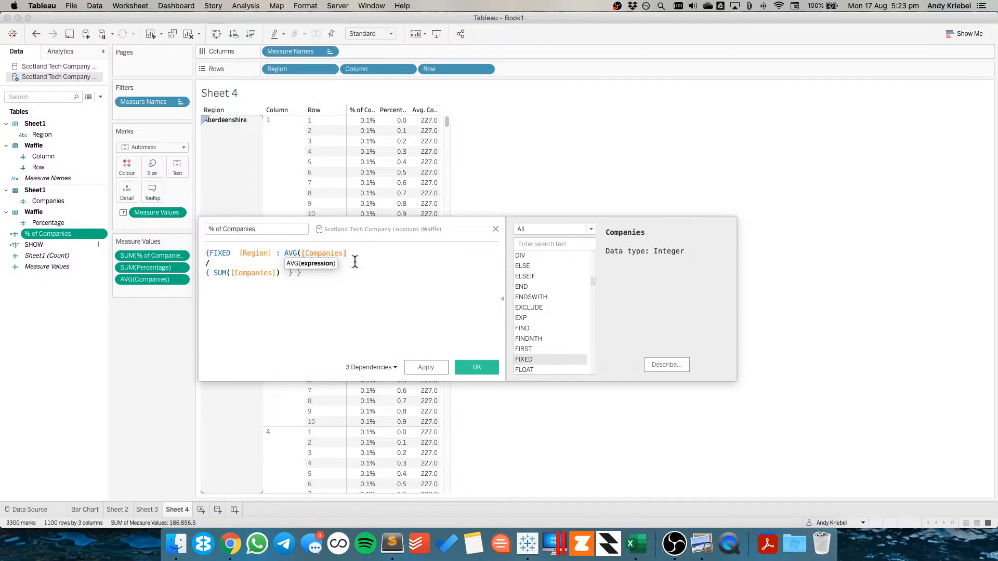
{"action": "type", "text": ")"}
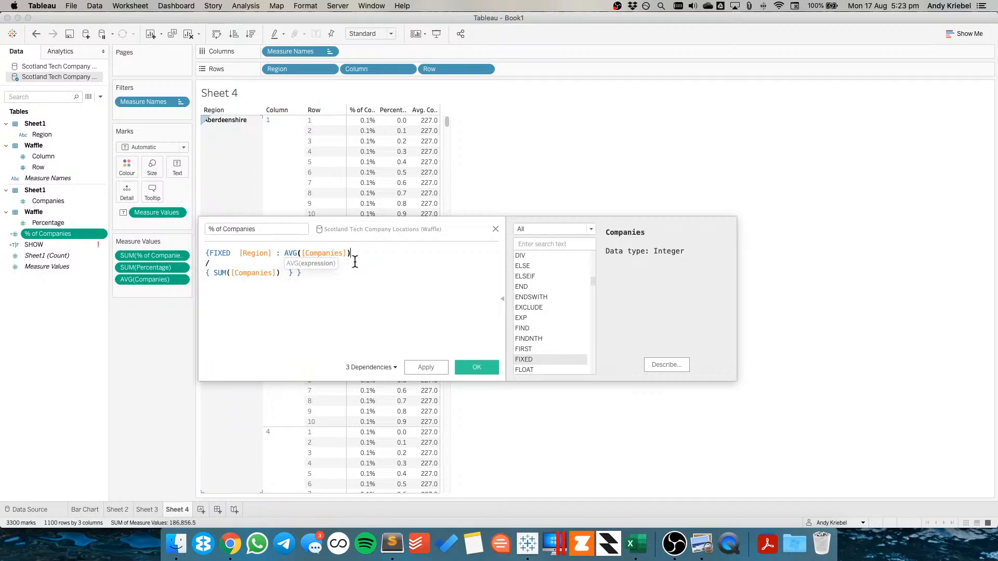
{"action": "key", "text": "Down"}
{"action": "key", "text": "Down"}
{"action": "key", "text": "Home"}
{"action": "type", "text": "AVG("}
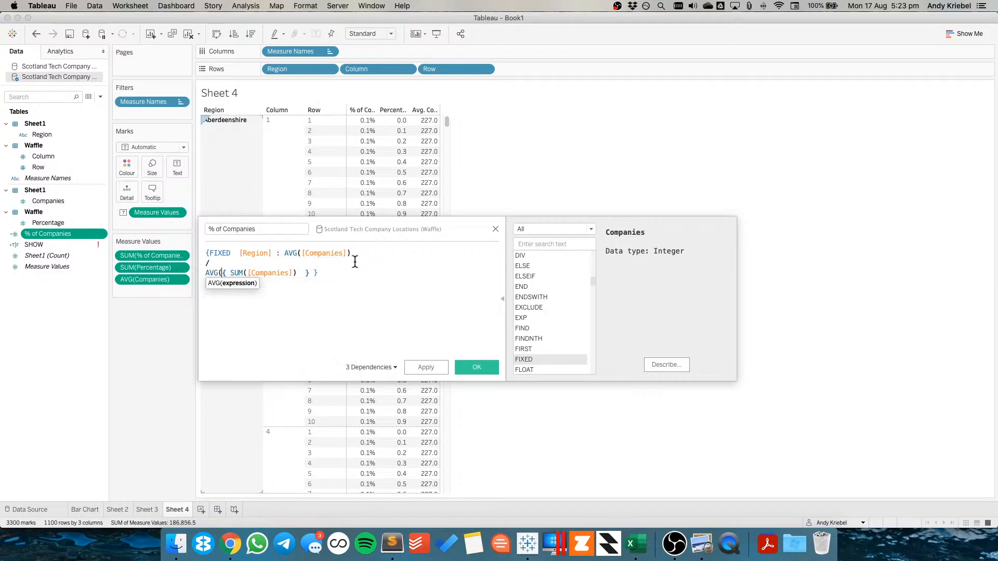
{"action": "key", "text": "Right"}
{"action": "key", "text": "Right"}
{"action": "key", "text": "Right"}
{"action": "key", "text": "Right"}
{"action": "key", "text": "Right"}
{"action": "key", "text": "Right"}
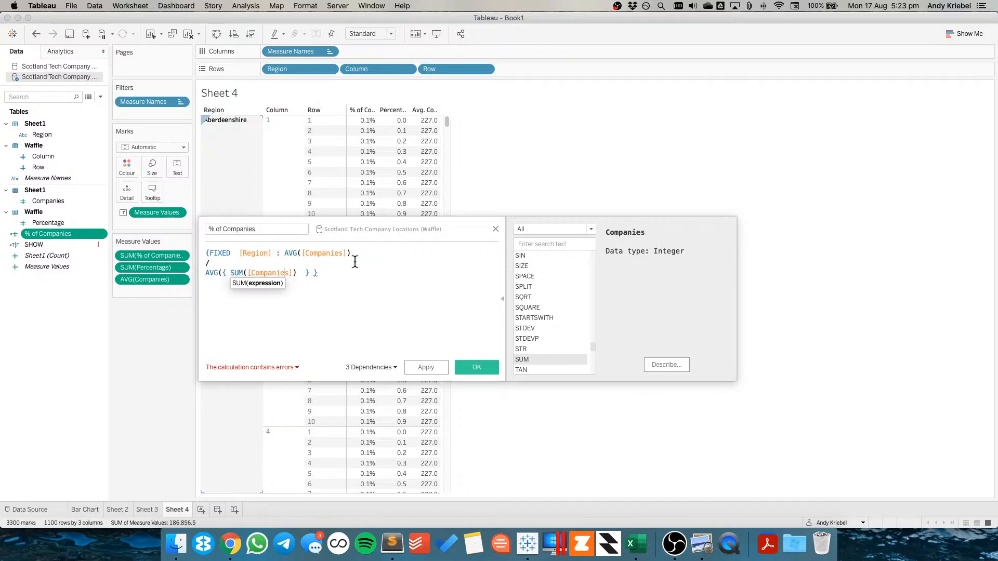
{"action": "key", "text": "Right"}
{"action": "key", "text": "Right"}
{"action": "key", "text": "Right"}
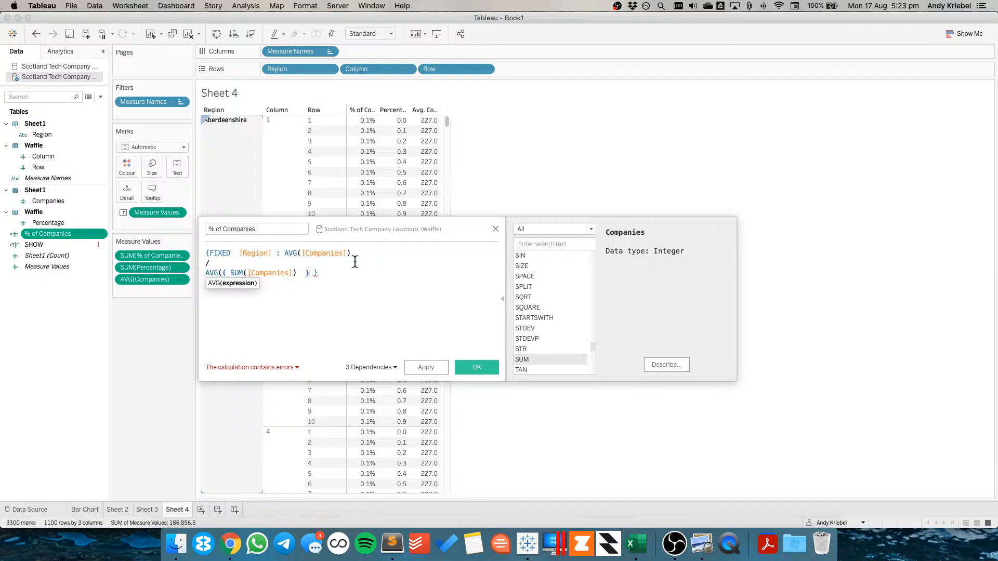
{"action": "type", "text": ")"}
{"action": "left_click", "coordinate": [428, 368]}
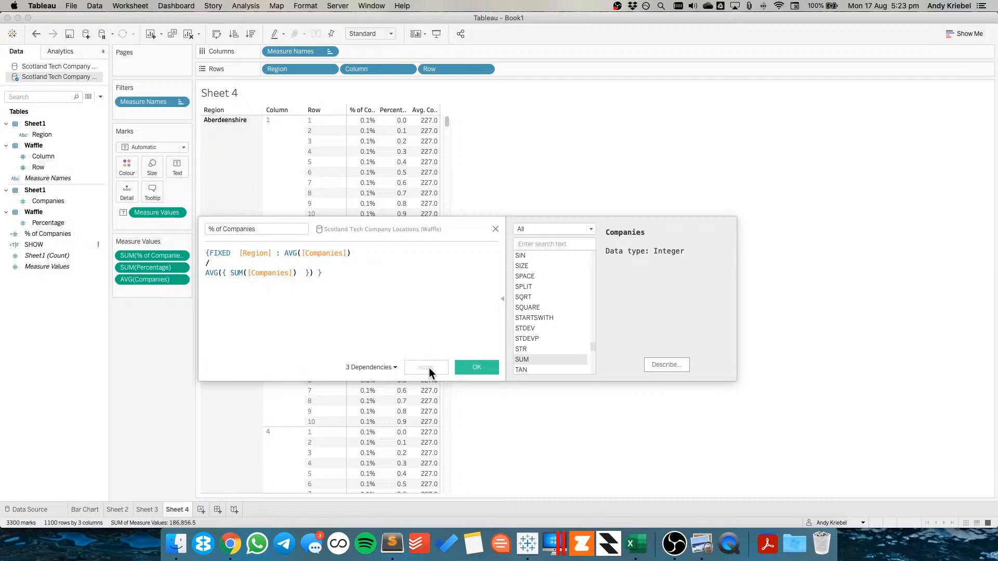
{"action": "left_click", "coordinate": [463, 366]}
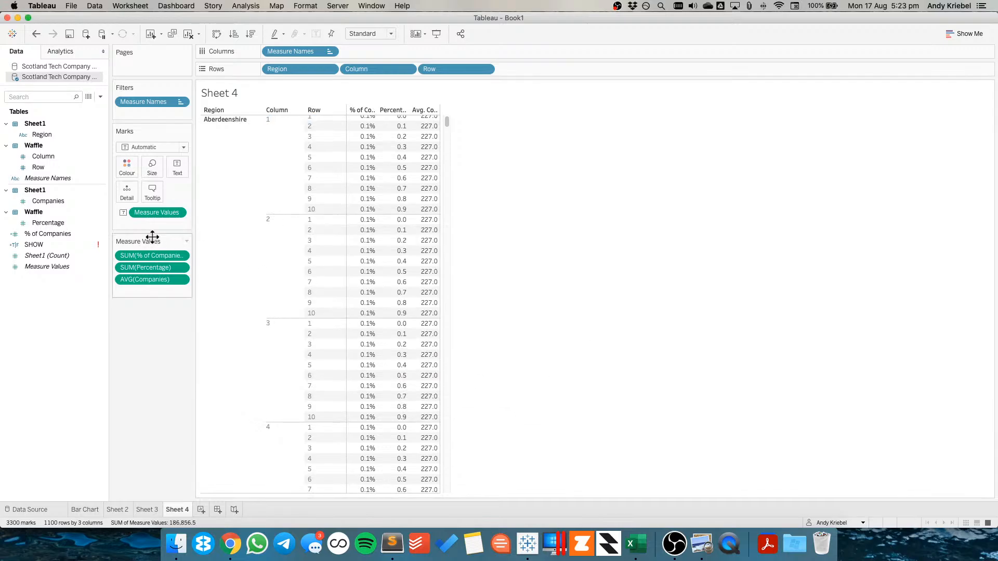
{"action": "left_click", "coordinate": [36, 35]}
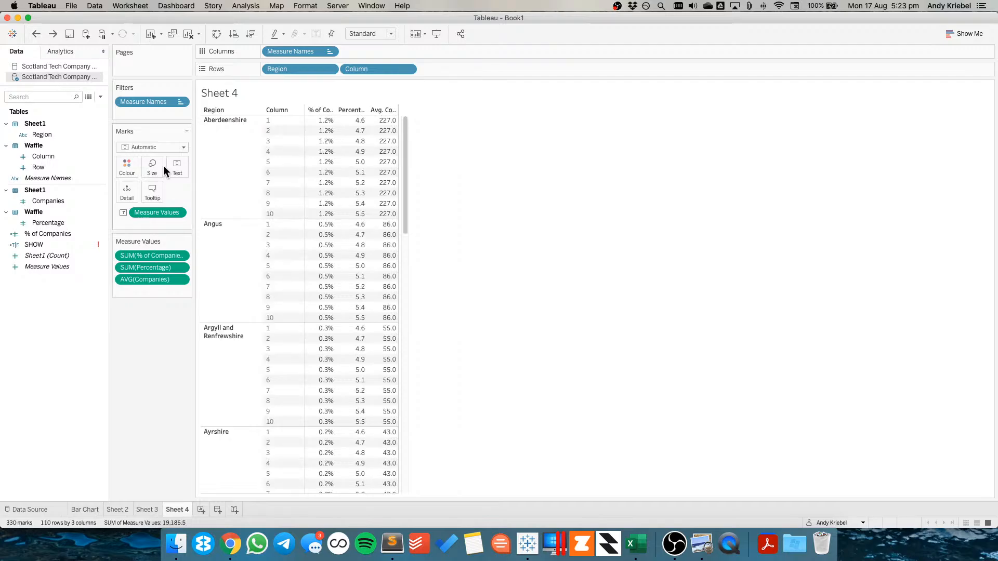
Inspect the % of Companies values for Aberdeenshire's columns and review the calculation's formula without changing it
{"action": "left_click_drag", "start_coordinate": [318, 122], "coordinate": [322, 216]}
{"action": "left_click", "coordinate": [321, 214]}
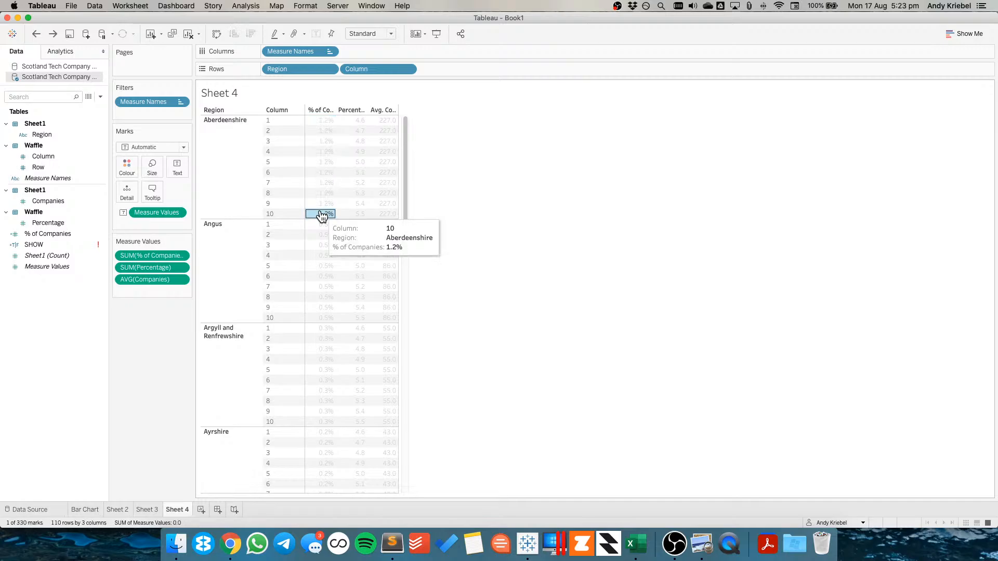
{"action": "right_click", "coordinate": [46, 234]}
{"action": "left_click", "coordinate": [63, 289]}
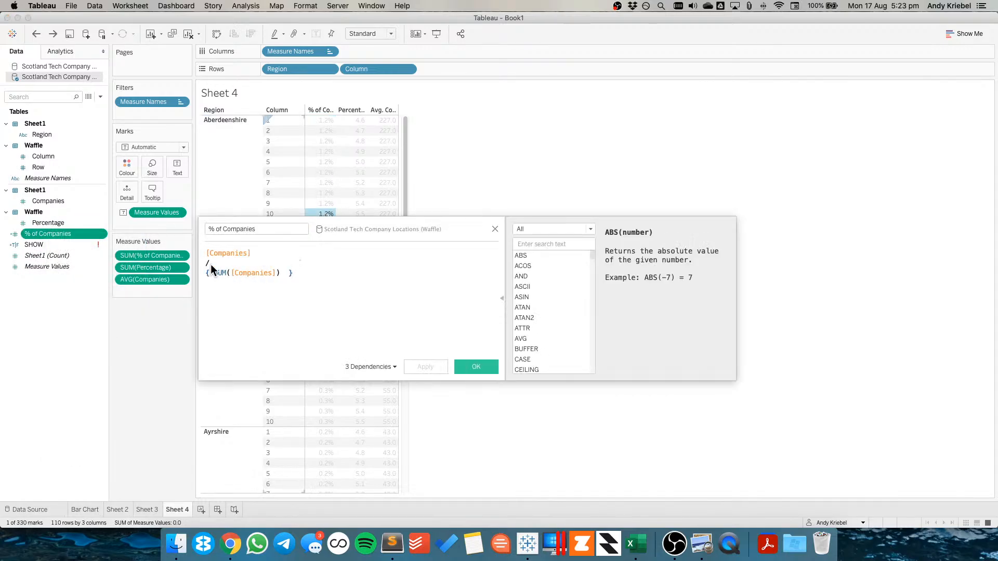
{"action": "left_click", "coordinate": [206, 253]}
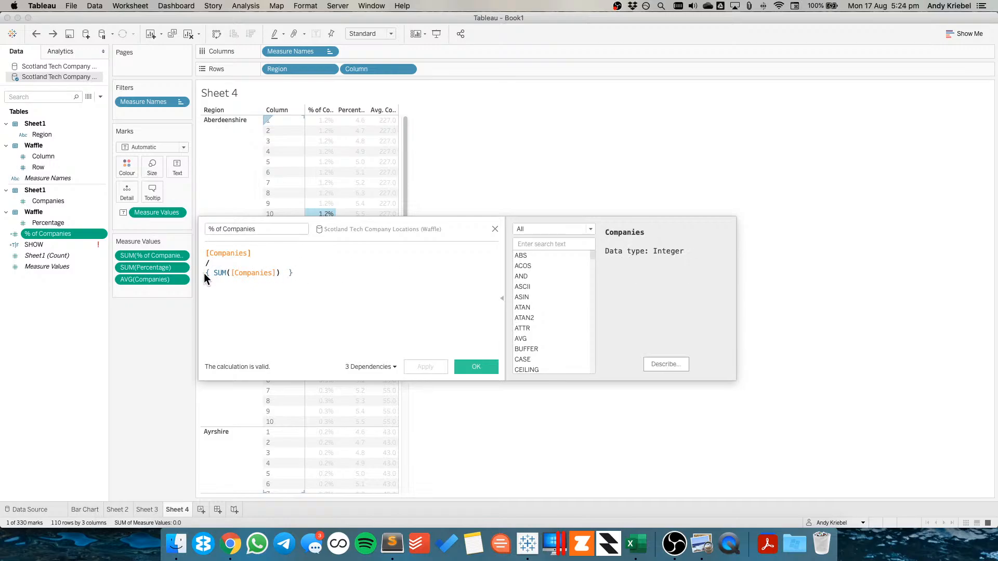
{"action": "left_click", "coordinate": [495, 230]}
Create a calculated field named Total Companies as { FIXED [Region] : AVG([Companies]) } and add it to Measure Values
{"action": "right_click", "coordinate": [77, 282]}
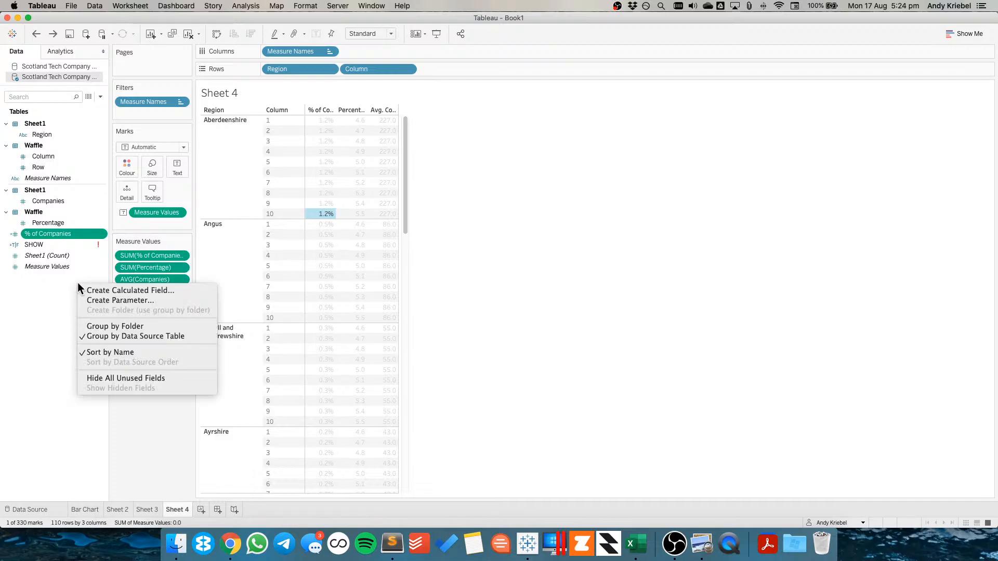
{"action": "left_click", "coordinate": [101, 289]}
{"action": "type", "text": "Total"}
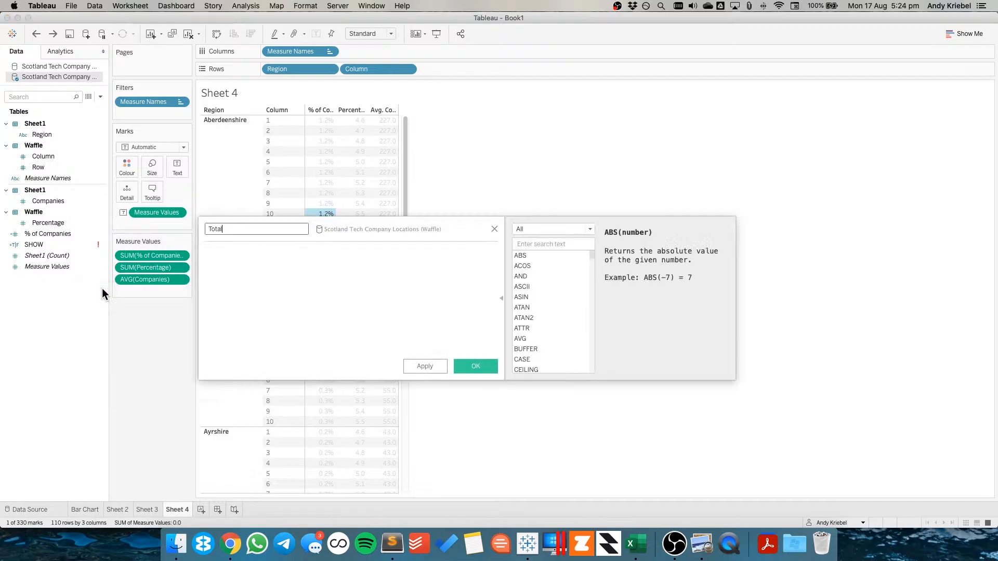
{"action": "type", "text": " Compa"}
{"action": "key", "text": "BackSpace"}
{"action": "key", "text": "BackSpace"}
{"action": "key", "text": "BackSpace"}
{"action": "key", "text": "BackSpace"}
{"action": "type", "text": "ompna"}
{"action": "key", "text": "BackSpace"}
{"action": "key", "text": "BackSpace"}
{"action": "type", "text": "anies"}
{"action": "key", "text": "Tab"}
{"action": "type", "text": "{ sum"}
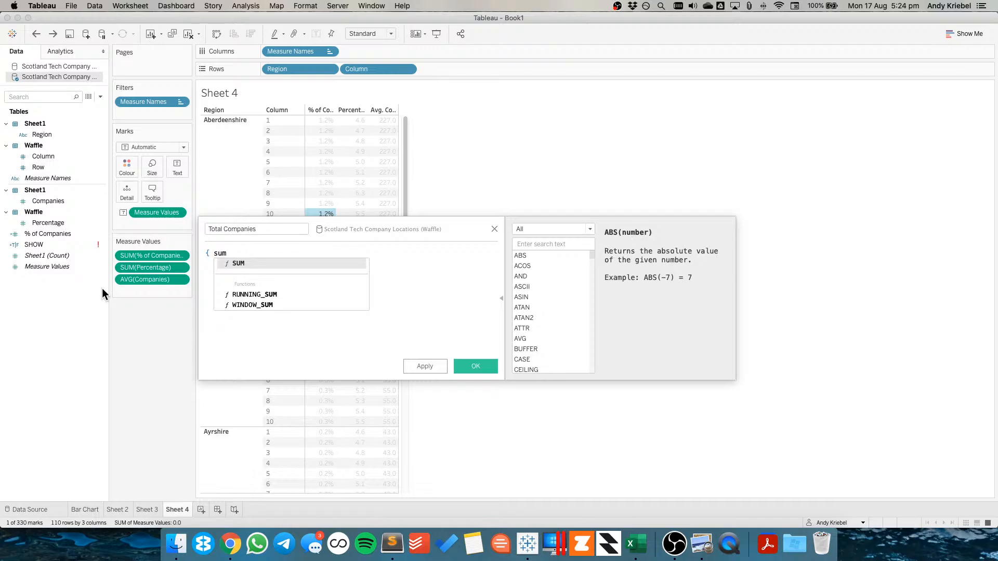
{"action": "key", "text": "BackSpace"}
{"action": "key", "text": "BackSpace"}
{"action": "key", "text": "BackSpace"}
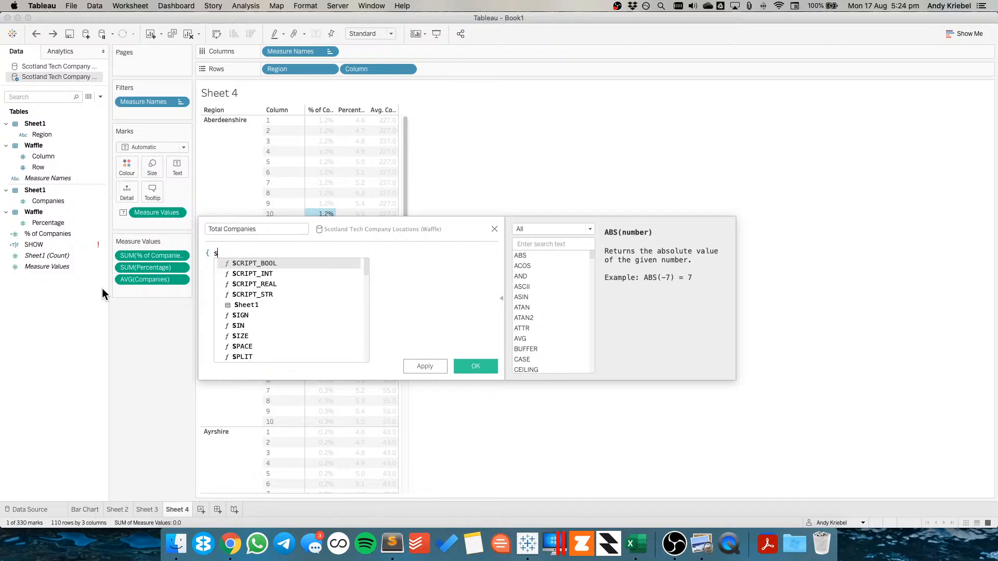
{"action": "type", "text": "fi"}
{"action": "key", "text": "Return"}
{"action": "type", "text": "regio"}
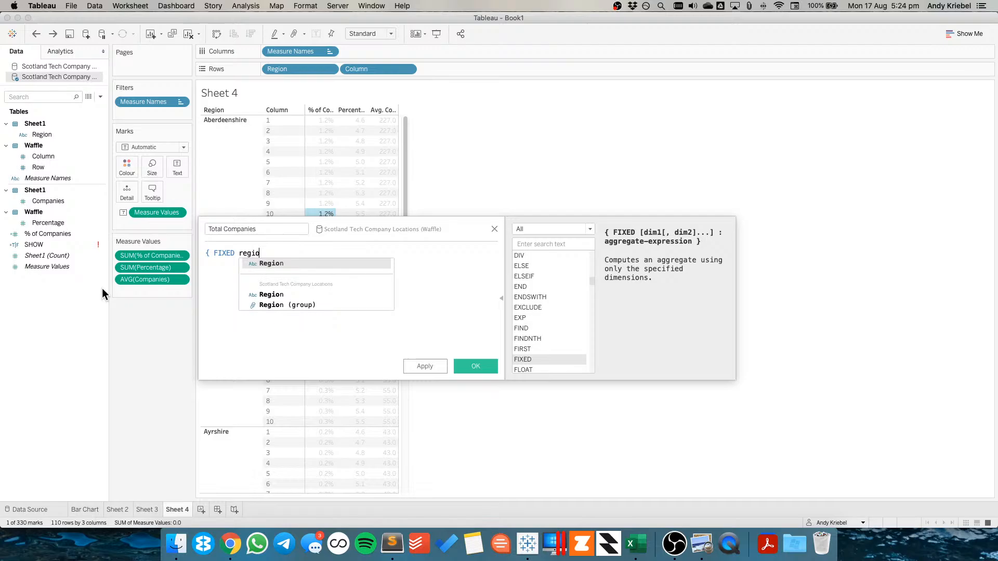
{"action": "key", "text": "Return"}
{"action": "type", "text": ": "}
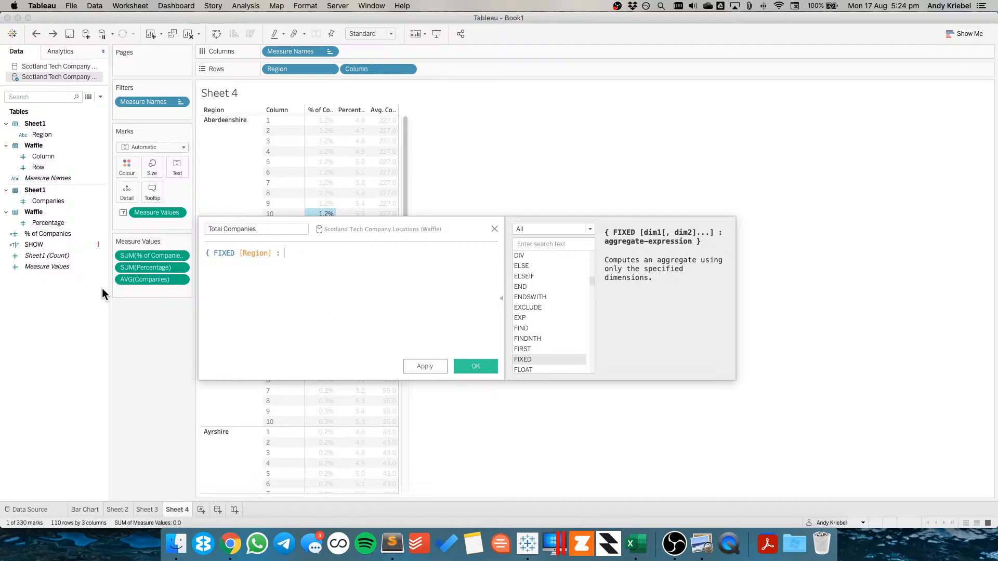
{"action": "type", "text": "avg"}
{"action": "key", "text": "Return"}
{"action": "type", "text": "com"}
{"action": "key", "text": "Return"}
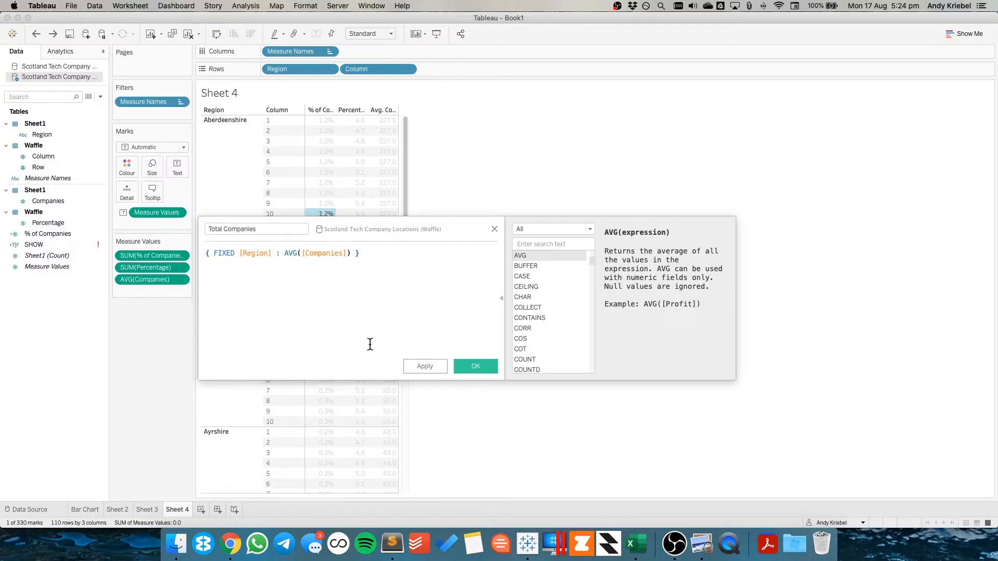
{"action": "left_click", "coordinate": [475, 365]}
{"action": "left_click_drag", "start_coordinate": [56, 260], "coordinate": [142, 291]}
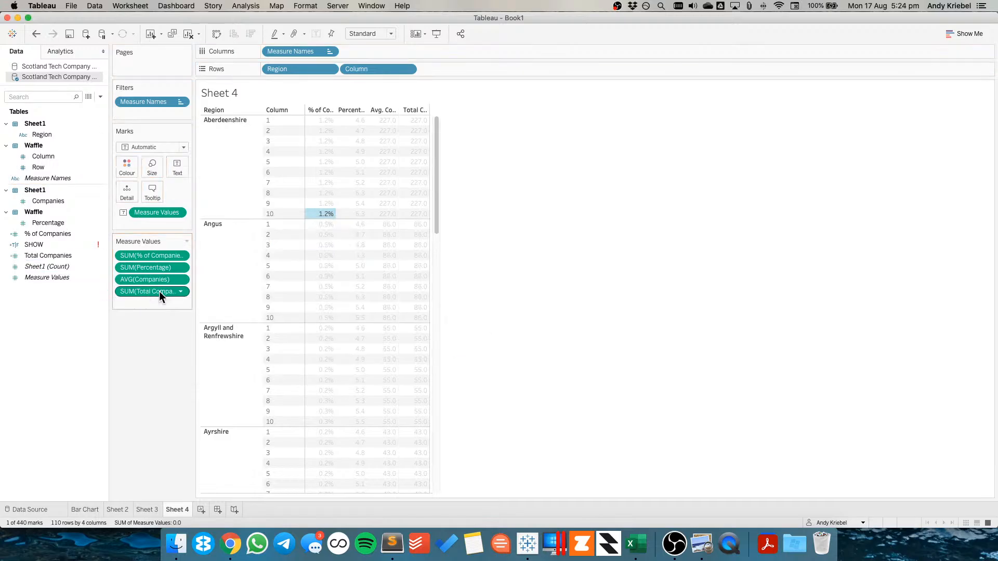
Edit Total Companies to {SUM({ FIXED [Region] : AVG([Companies]) })} and apply it
{"action": "left_click", "coordinate": [490, 255]}
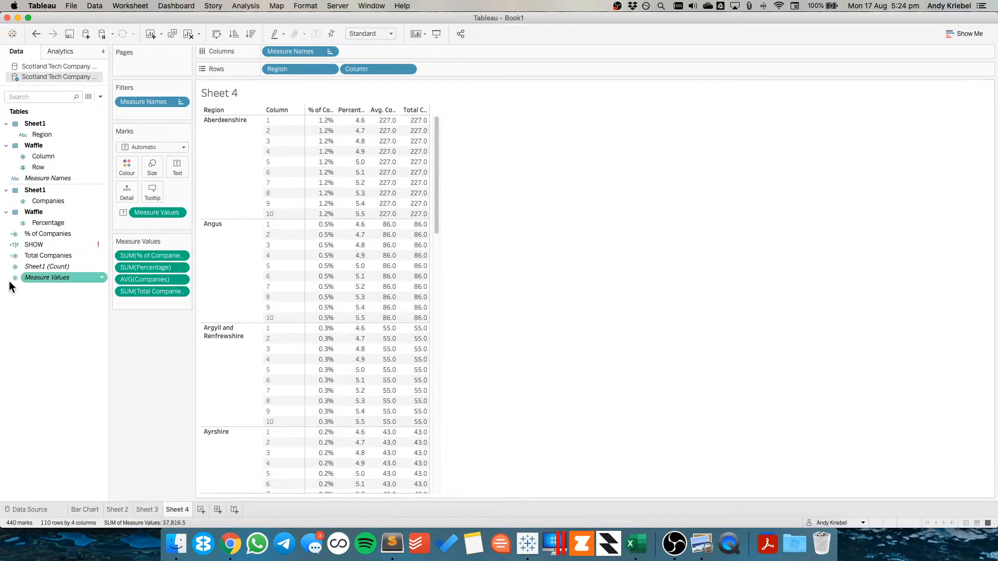
{"action": "right_click", "coordinate": [45, 255]}
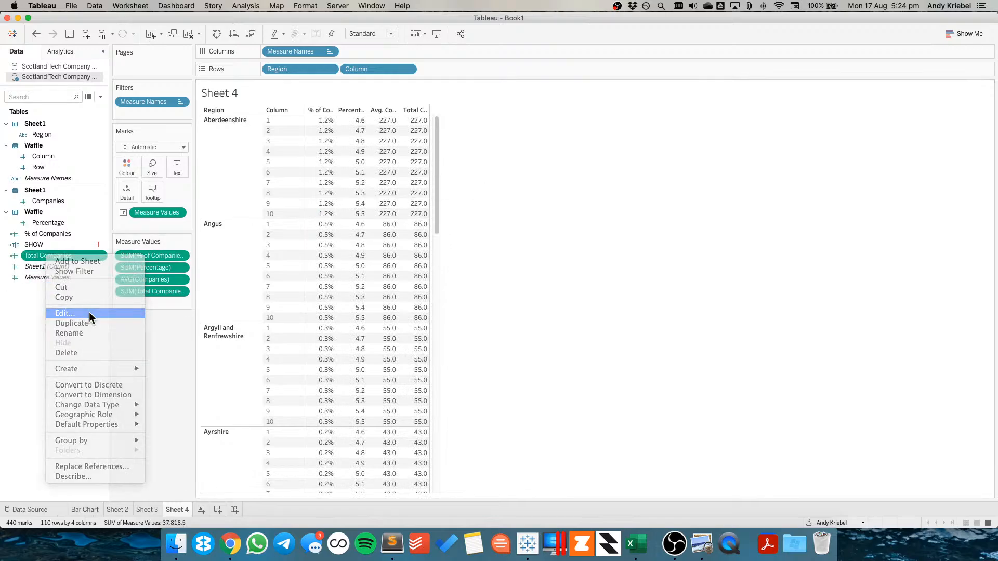
{"action": "left_click", "coordinate": [90, 314]}
{"action": "left_click", "coordinate": [206, 253]}
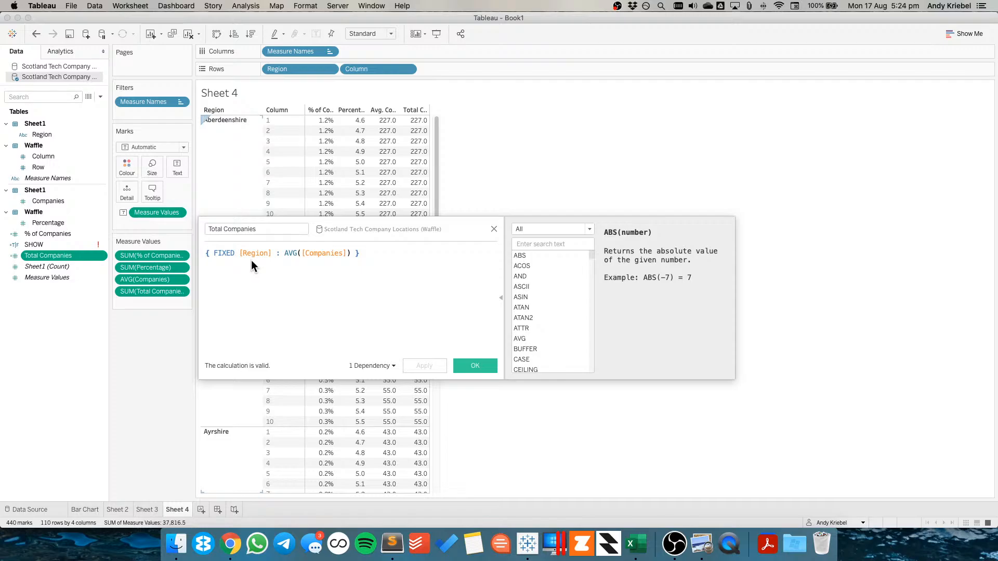
{"action": "type", "text": "{SUM("}
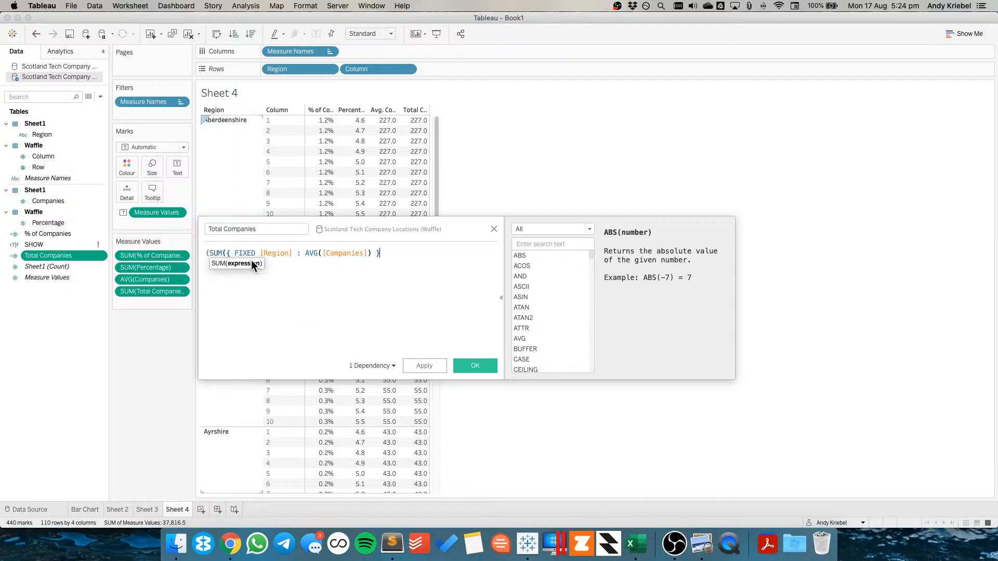
{"action": "type", "text": ")}"}
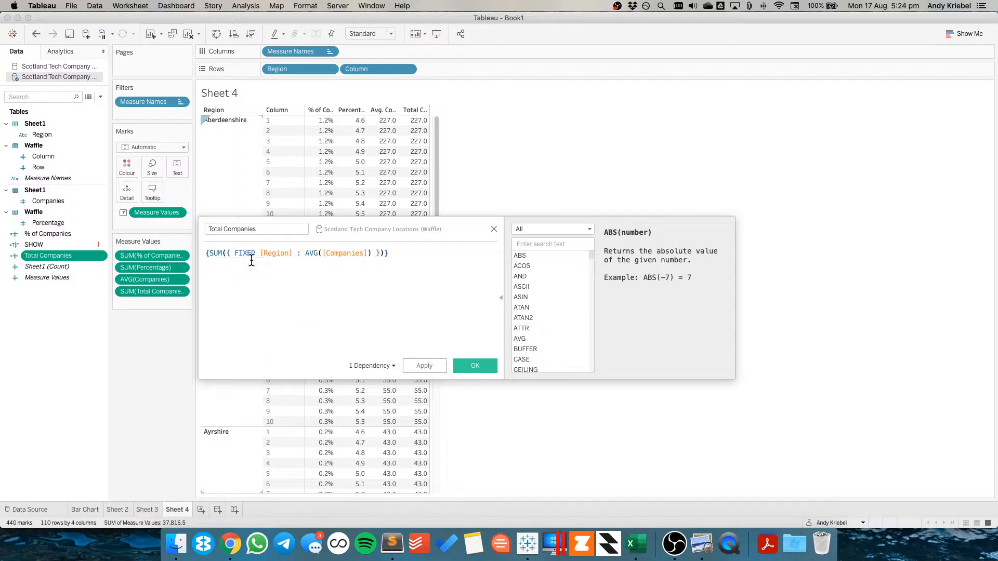
{"action": "left_click", "coordinate": [425, 361]}
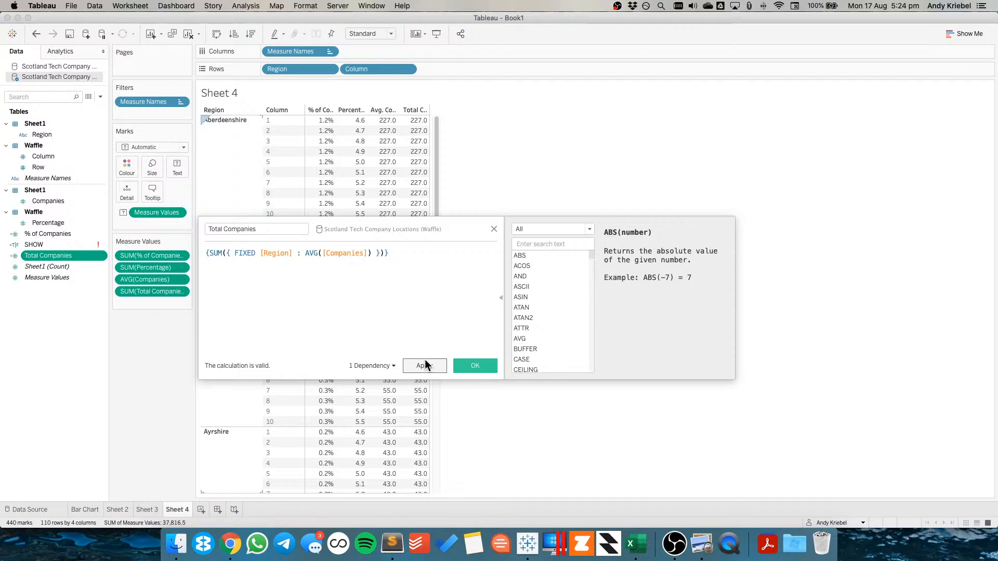
{"action": "left_click", "coordinate": [476, 366]}
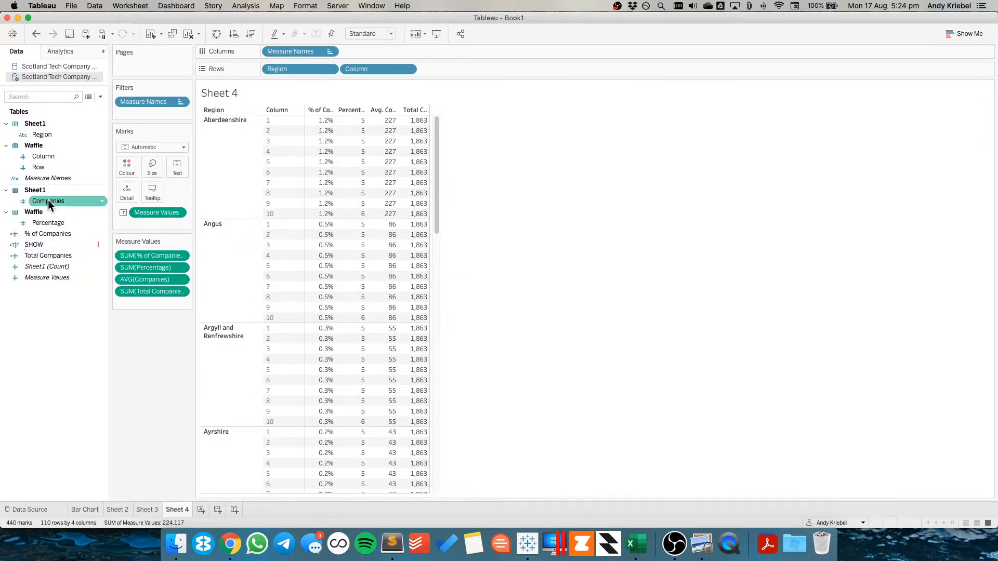
{"action": "right_click", "coordinate": [45, 321]}
{"action": "left_click", "coordinate": [68, 328]}
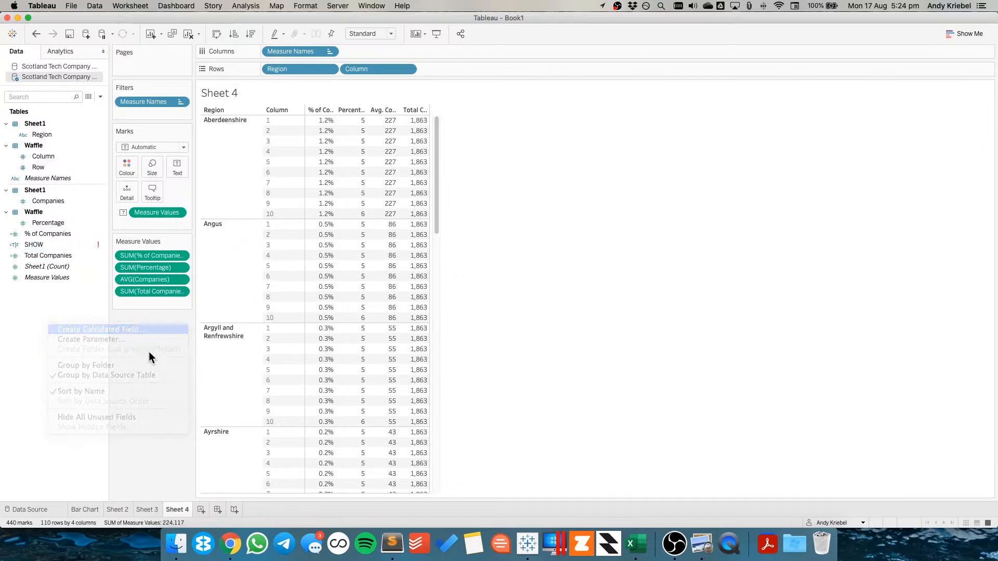
{"action": "type", "text": "COmpan"}
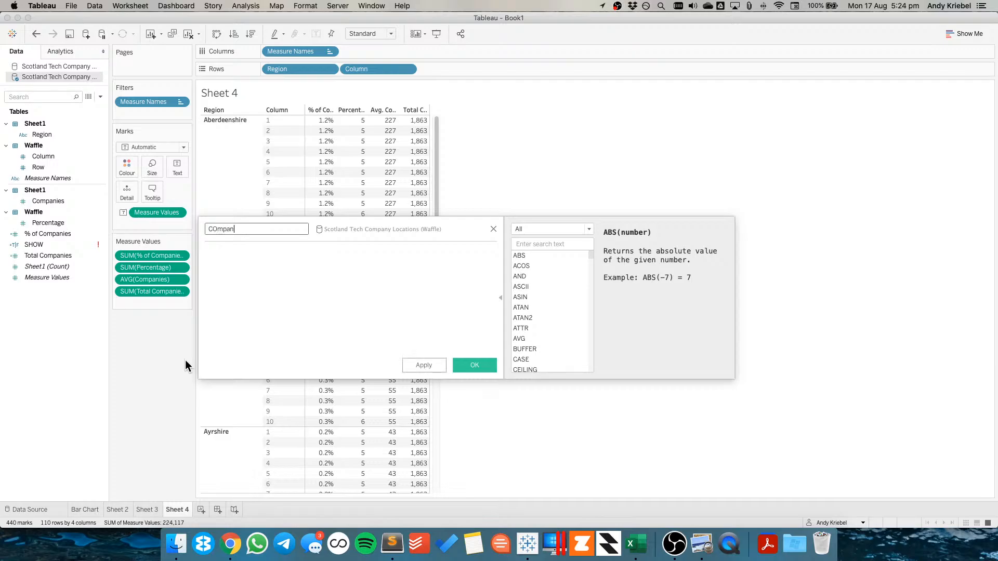
{"action": "key", "text": "BackSpace"}
{"action": "key", "text": "BackSpace"}
{"action": "key", "text": "BackSpace"}
{"action": "key", "text": "BackSpace"}
{"action": "key", "text": "BackSpace"}
{"action": "type", "text": "Companies per Region"}
{"action": "key", "text": "Tab"}
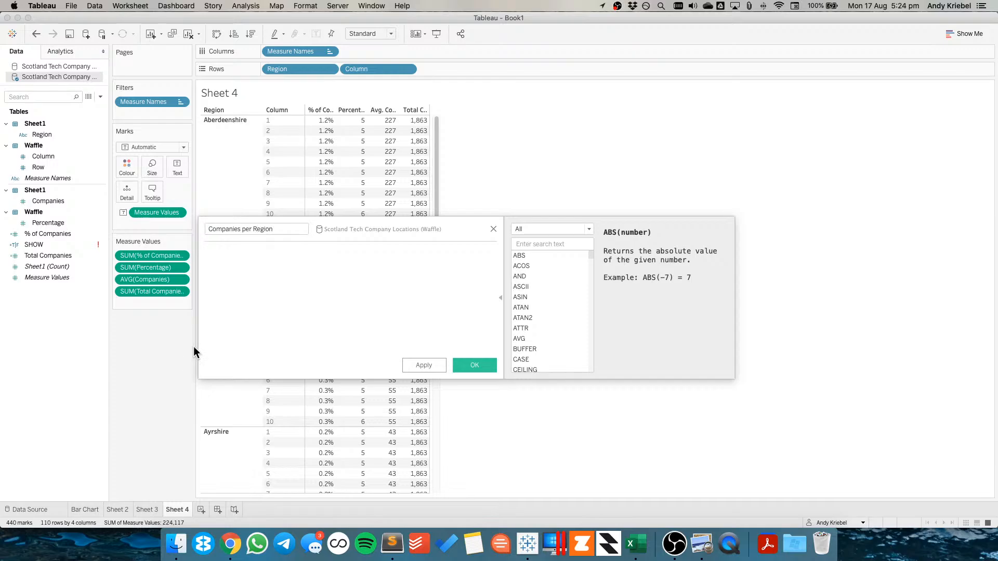
{"action": "left_click", "coordinate": [493, 228]}
Edit the % of Companies calculation to AVG([Companies]) / AVG([Total Companies])
{"action": "right_click", "coordinate": [48, 235]}
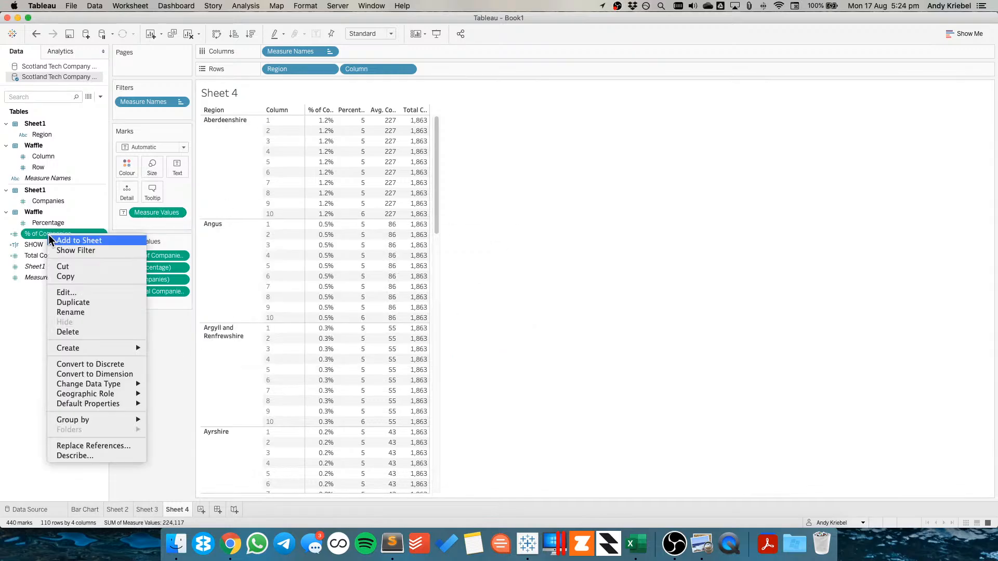
{"action": "left_click", "coordinate": [77, 293]}
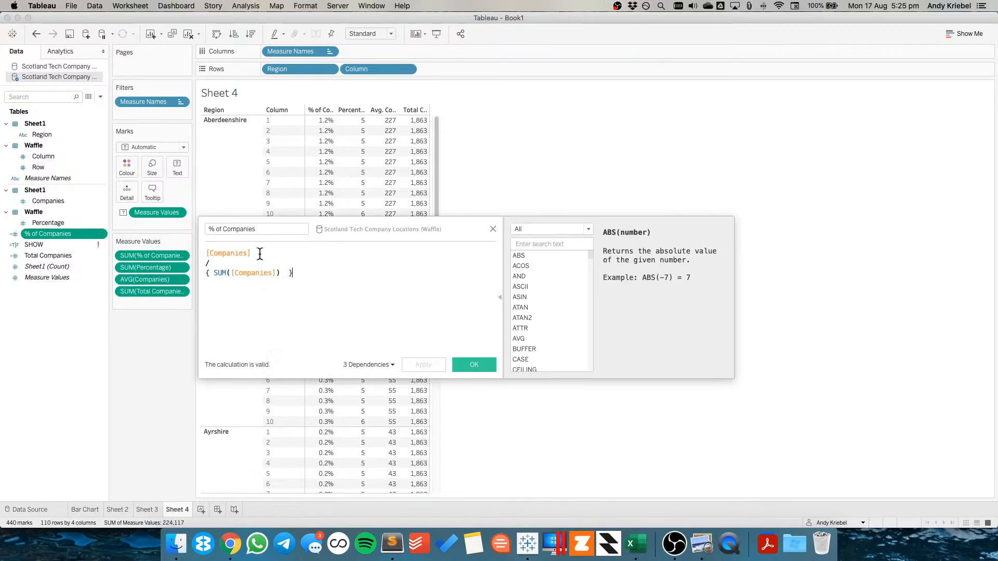
{"action": "left_click_drag", "start_coordinate": [254, 253], "coordinate": [205, 254]}
{"action": "key", "text": "Left"}
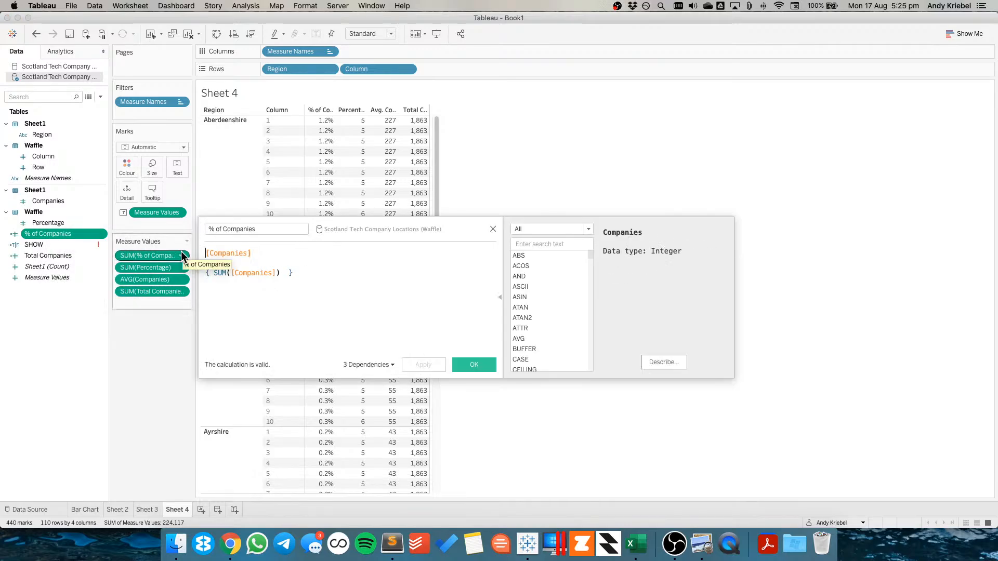
{"action": "type", "text": "AVG("}
{"action": "key", "text": "End"}
{"action": "type", "text": ")"}
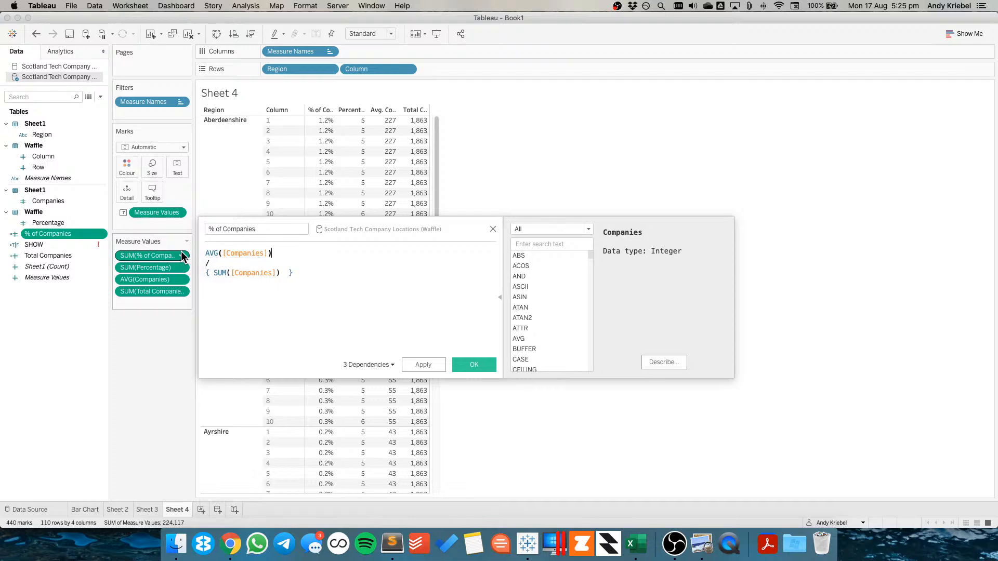
{"action": "key", "text": "shift+End"}
{"action": "type", "text": "[Total Companies]"}
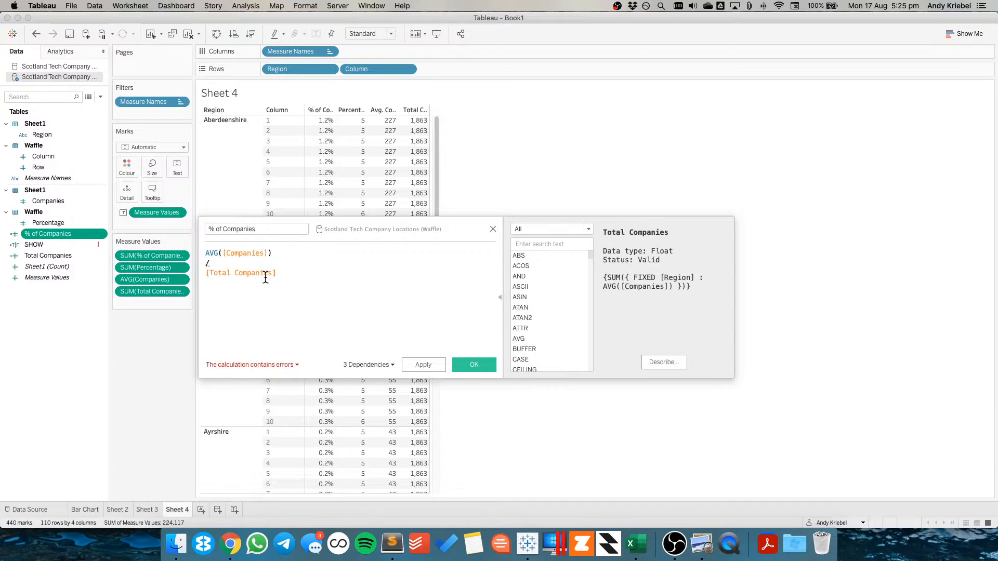
{"action": "type", "text": "AVG("}
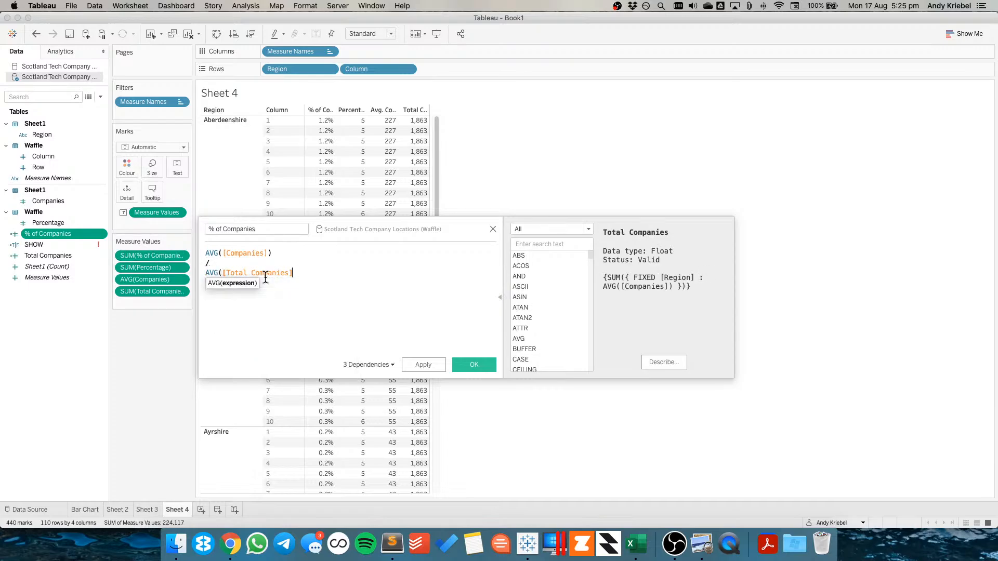
{"action": "type", "text": ")"}
{"action": "left_click", "coordinate": [423, 365]}
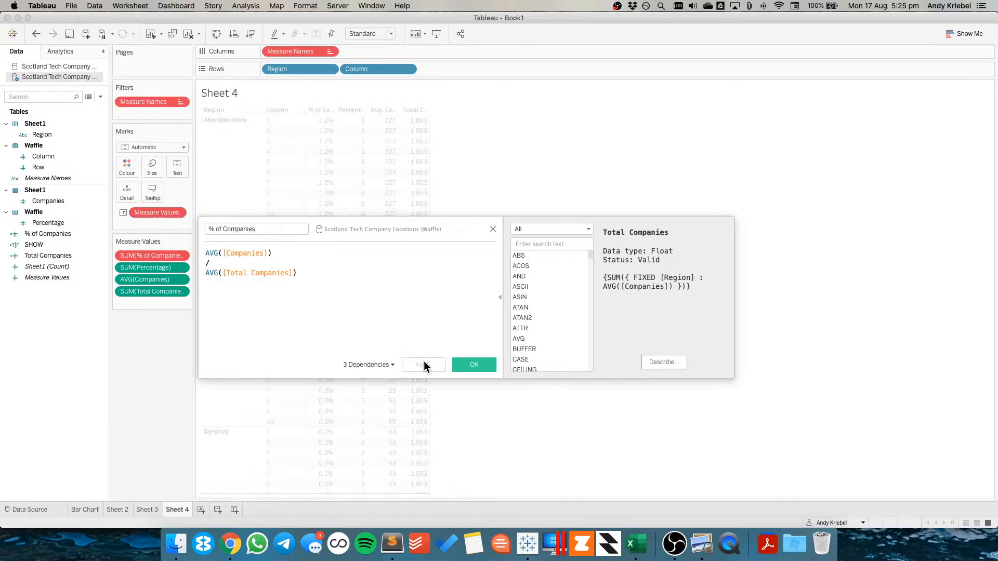
{"action": "left_click", "coordinate": [473, 365]}
Keep only % of Companies in Measure Values on Sheet 4 and add Row to Rows after Column
{"action": "left_click_drag", "start_coordinate": [52, 233], "coordinate": [153, 254]}
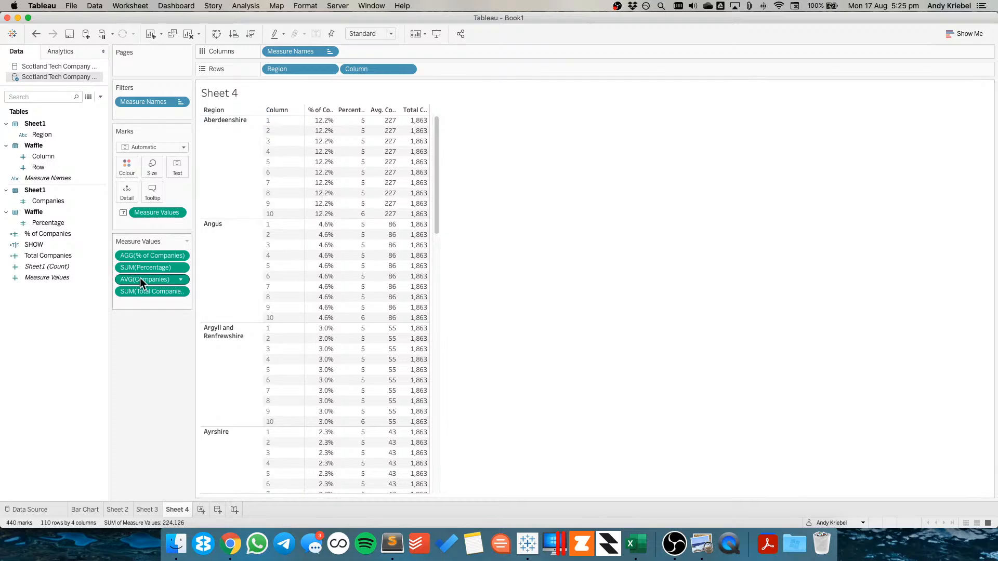
{"action": "left_click_drag", "start_coordinate": [139, 277], "coordinate": [140, 319]}
{"action": "left_click_drag", "start_coordinate": [141, 280], "coordinate": [143, 342]}
{"action": "left_click_drag", "start_coordinate": [145, 267], "coordinate": [160, 363]}
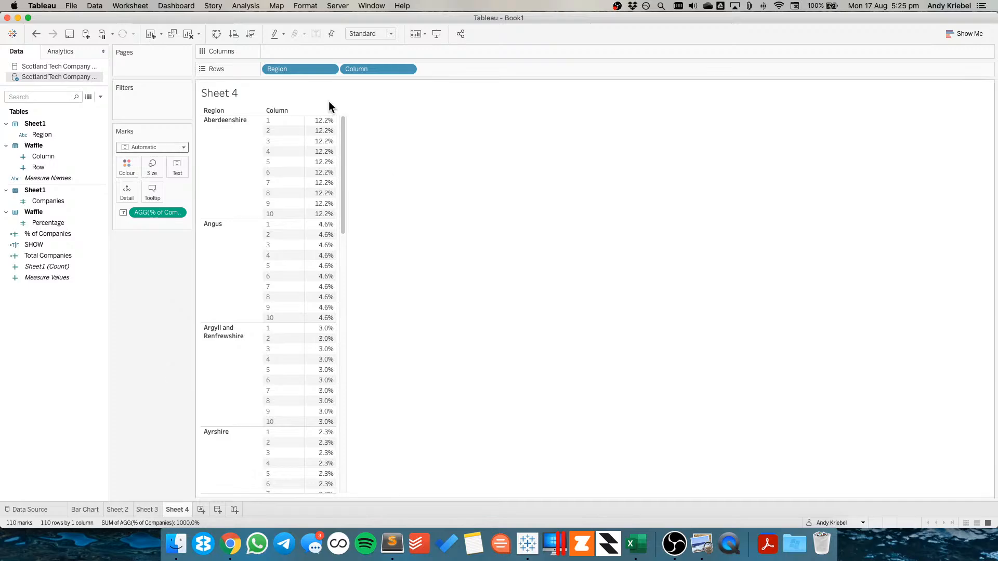
{"action": "left_click_drag", "start_coordinate": [38, 166], "coordinate": [451, 72]}
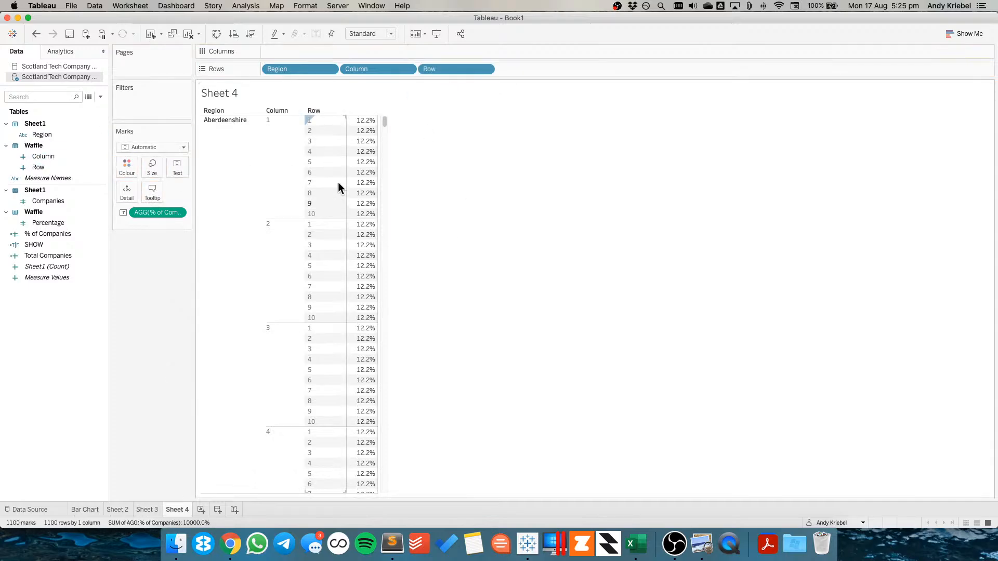
Move Region from Columns to Rows ahead of Row on Sheet 3's waffle chart
{"action": "left_click", "coordinate": [151, 509]}
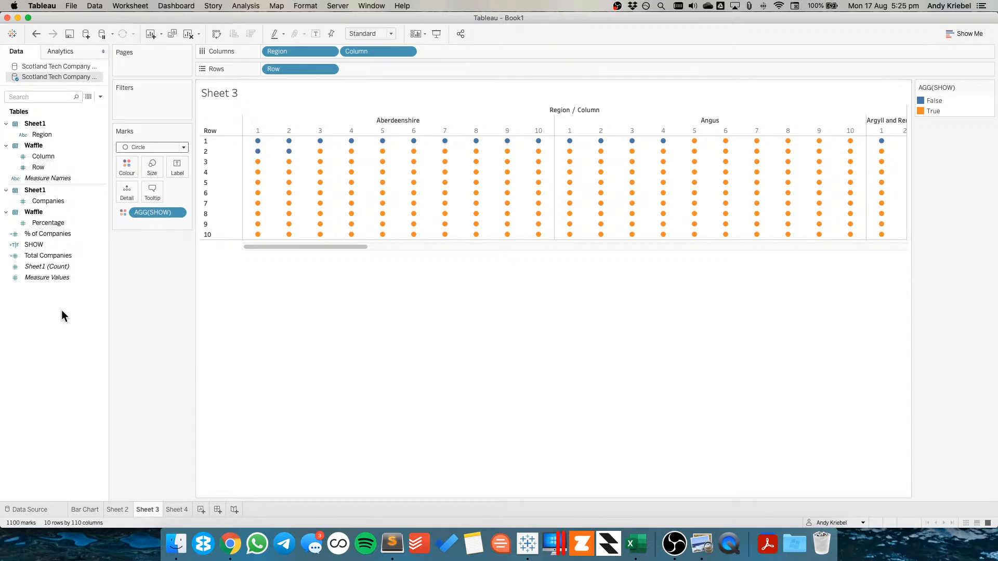
{"action": "left_click_drag", "start_coordinate": [49, 240], "coordinate": [286, 78]}
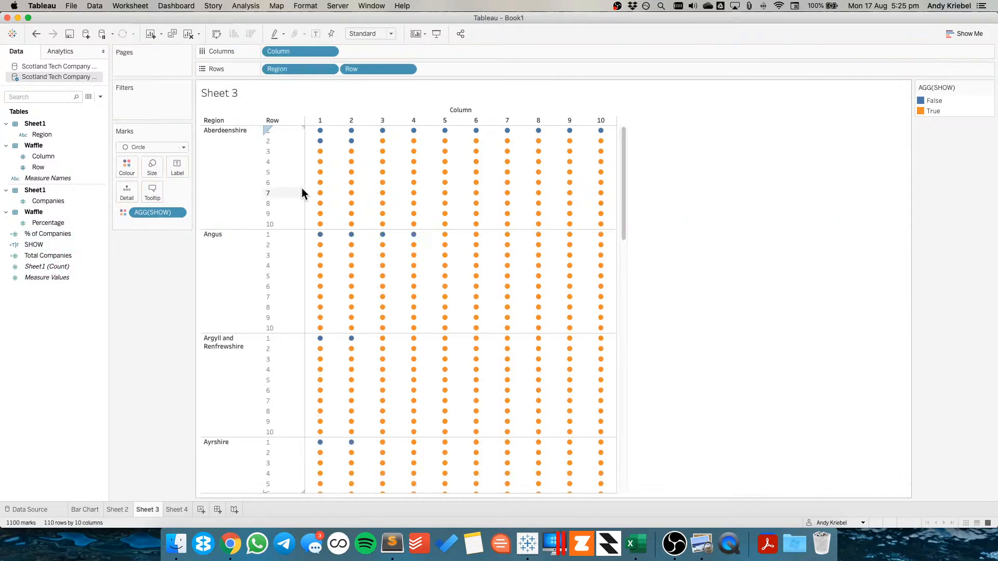
Add SHOW to Rows after Row on Sheet 4, then return to Sheet 3
{"action": "left_click", "coordinate": [86, 510]}
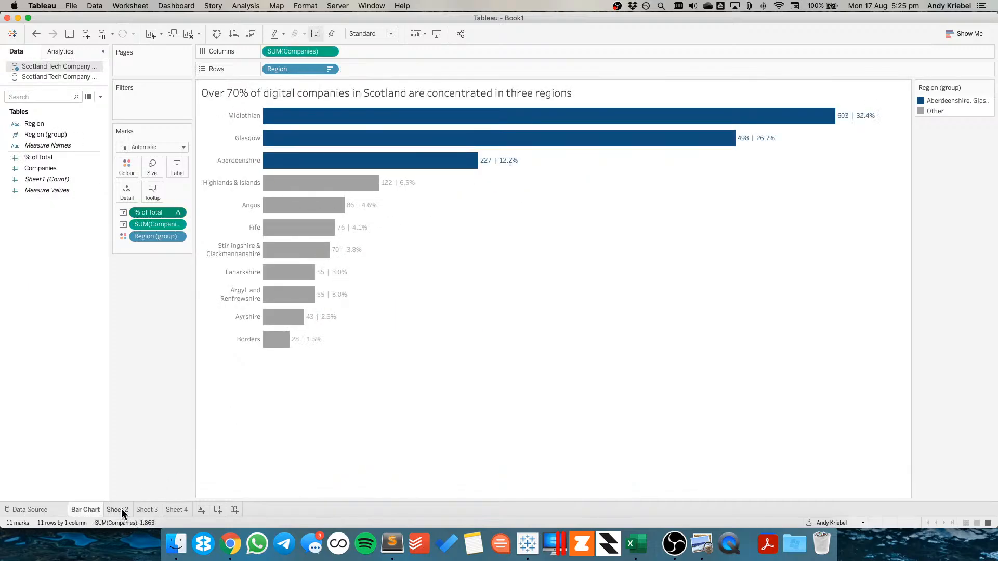
{"action": "left_click", "coordinate": [180, 510]}
{"action": "left_click", "coordinate": [145, 509]}
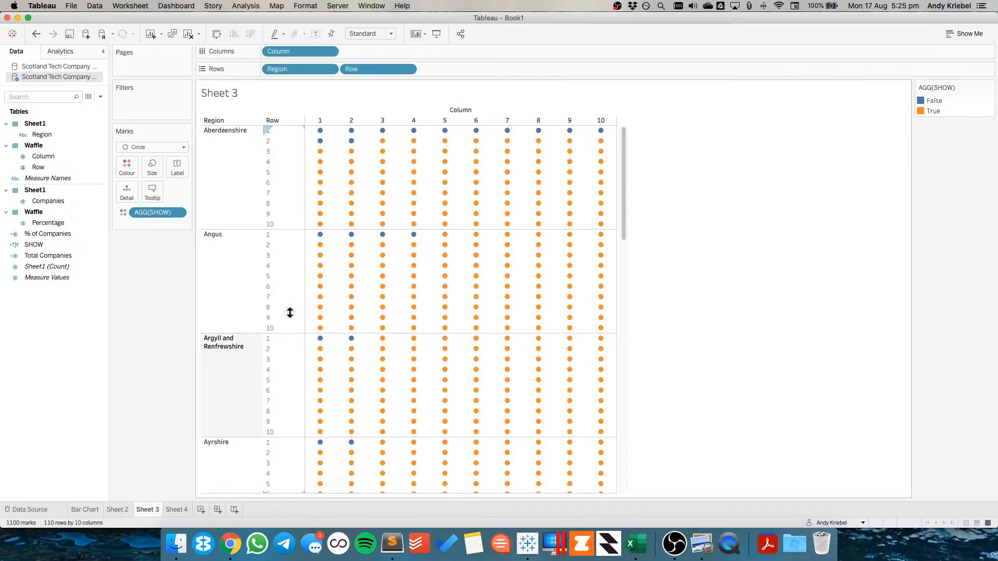
{"action": "left_click", "coordinate": [174, 508]}
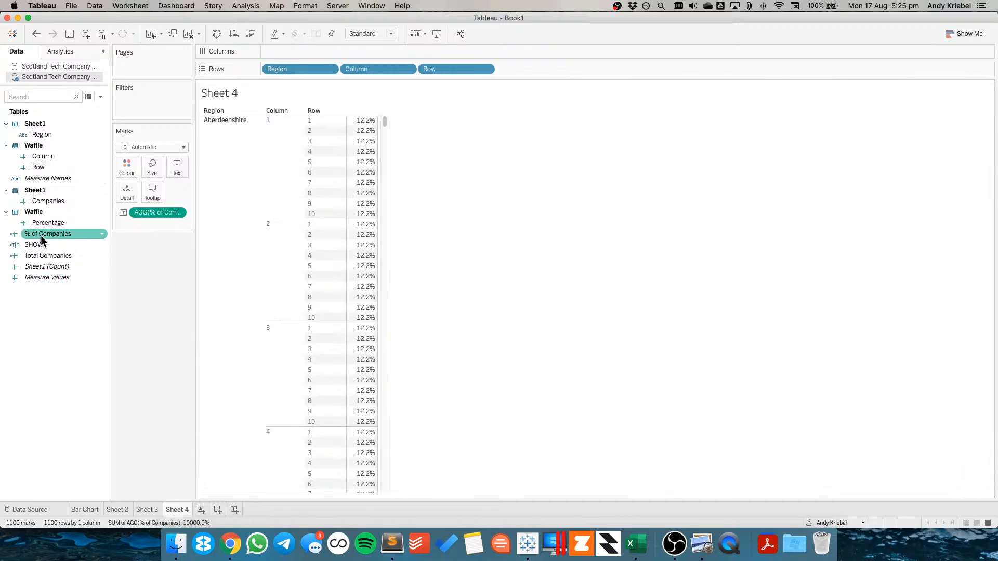
{"action": "left_click_drag", "start_coordinate": [23, 246], "coordinate": [543, 70]}
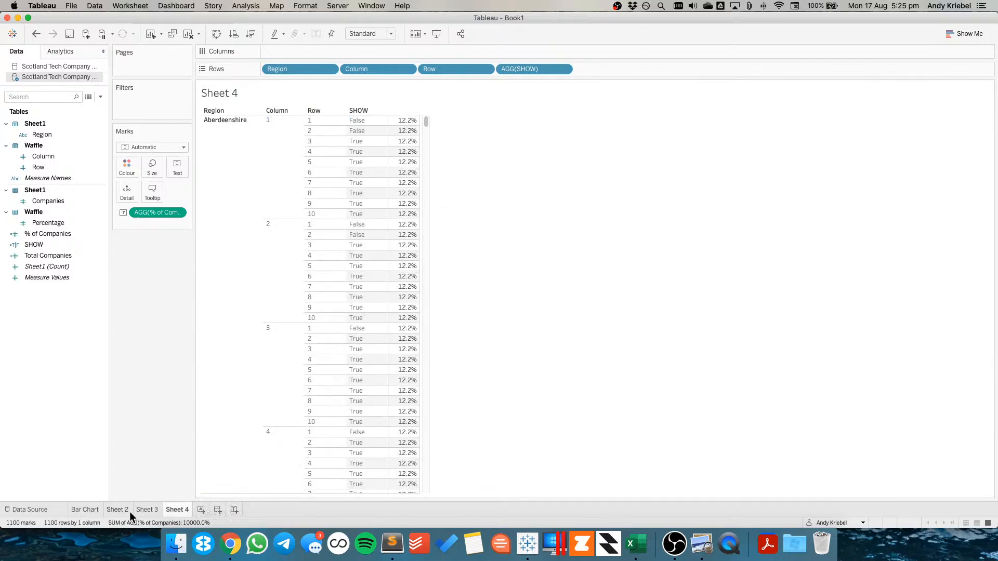
{"action": "left_click", "coordinate": [147, 509]}
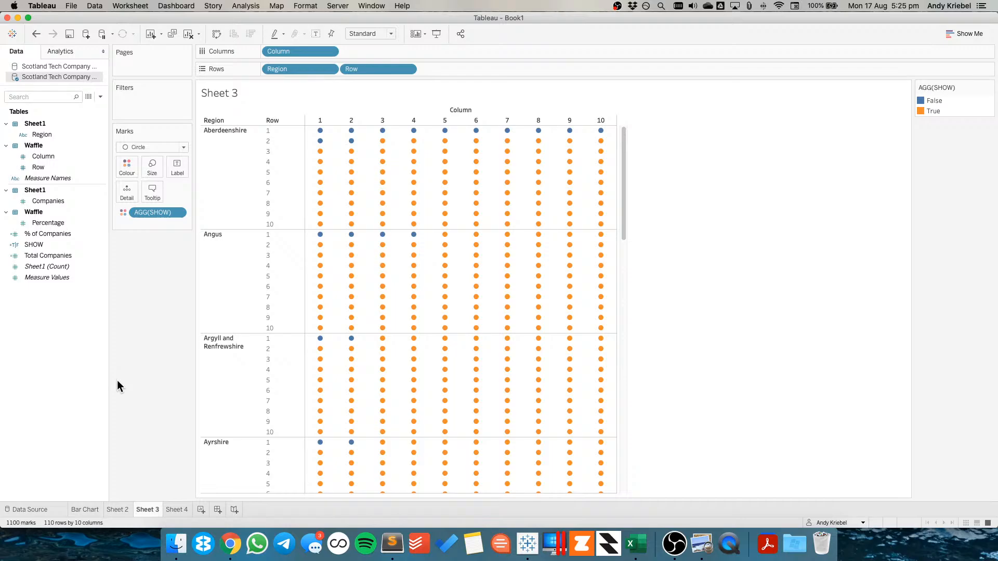
Convert the Row and Column pills to continuous, and move Region from Rows onto the Detail mark
{"action": "mouse_move", "coordinate": [599, 134]}
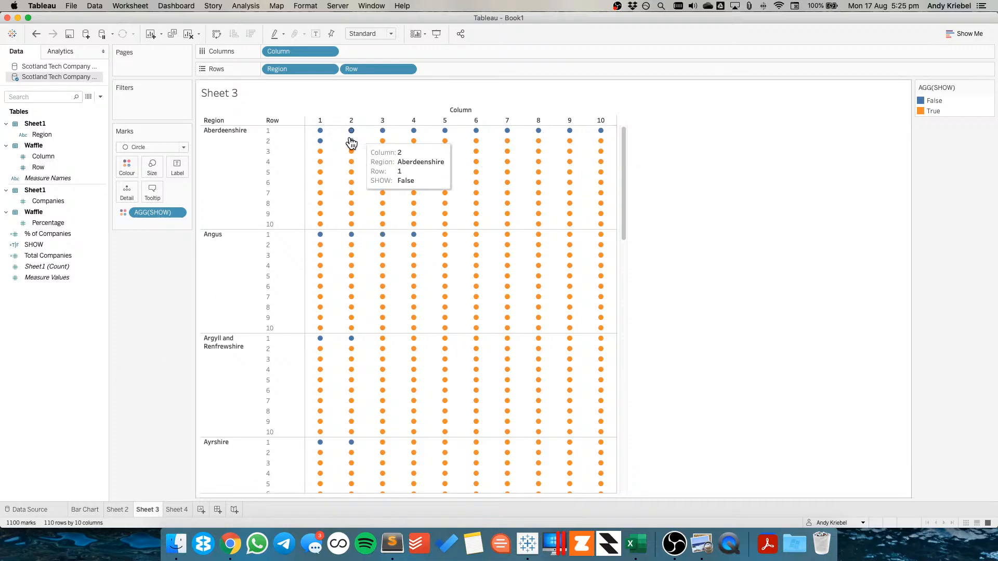
{"action": "mouse_move", "coordinate": [574, 217]}
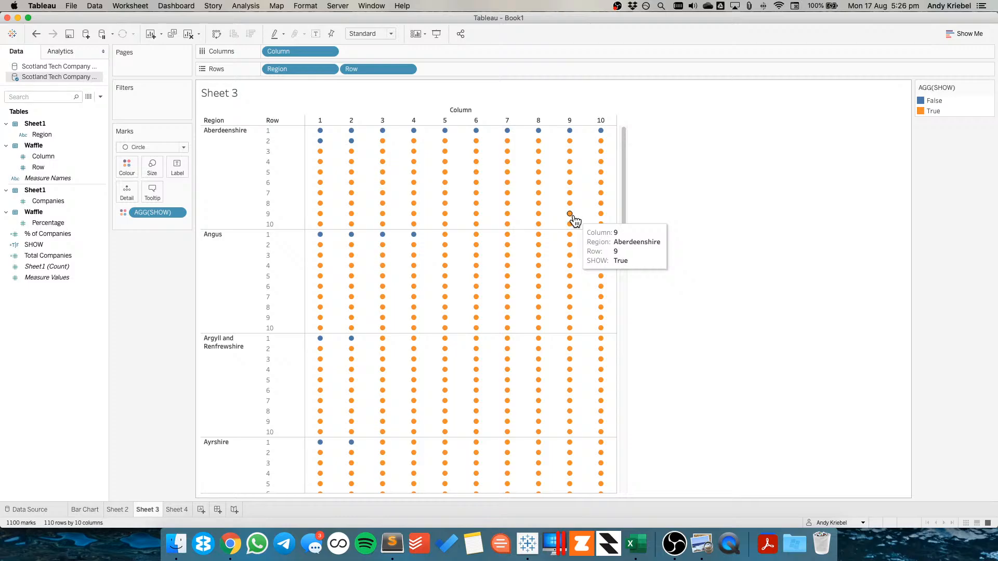
{"action": "left_click", "coordinate": [409, 69]}
{"action": "mouse_move", "coordinate": [392, 205]}
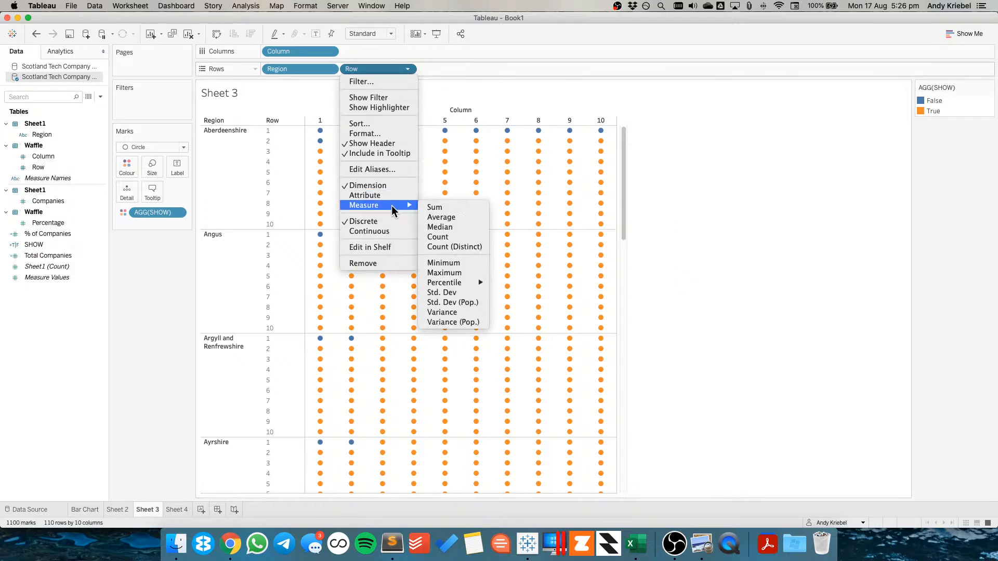
{"action": "left_click", "coordinate": [384, 230]}
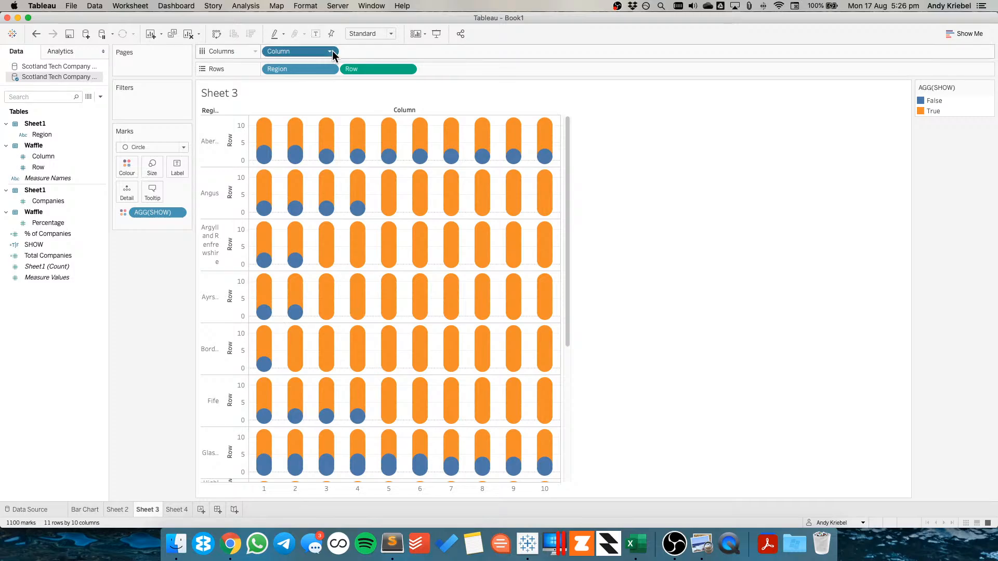
{"action": "left_click", "coordinate": [331, 51]}
{"action": "left_click", "coordinate": [309, 204]}
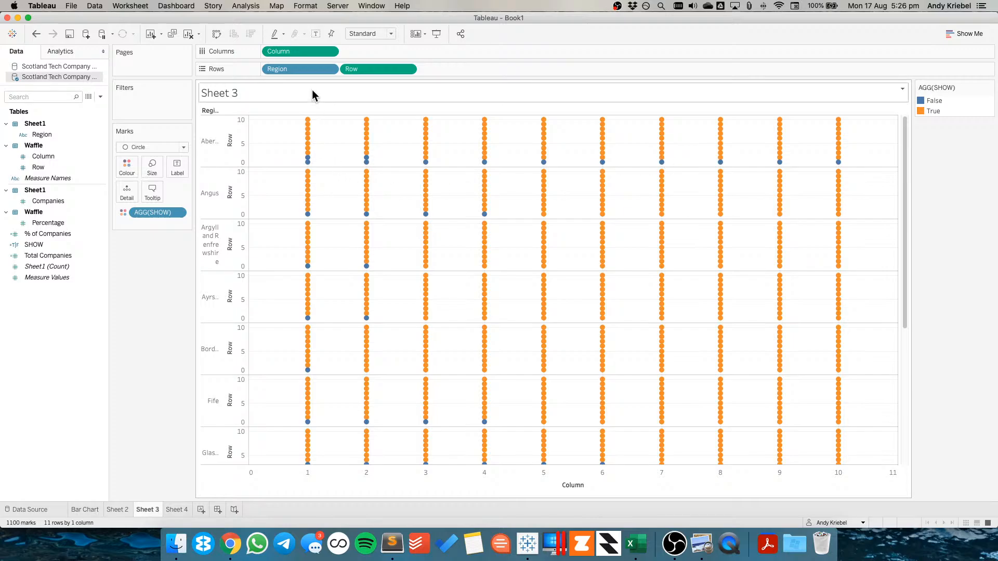
{"action": "left_click_drag", "start_coordinate": [282, 69], "coordinate": [121, 193]}
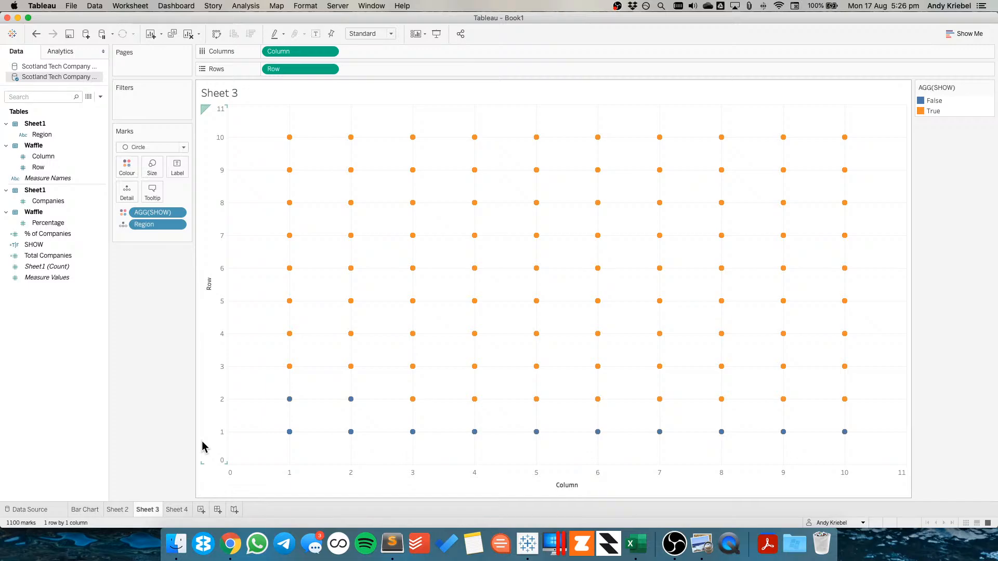
Switch to TextEdit and open the Trellis / Panel Chart Calculations document from My Drive
{"action": "left_click", "coordinate": [177, 546]}
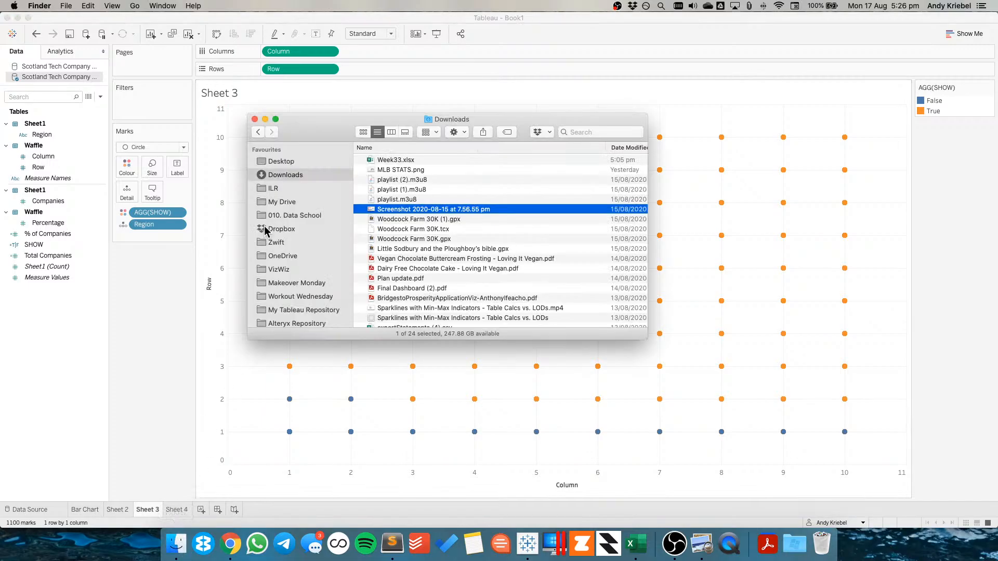
{"action": "left_click", "coordinate": [768, 546]}
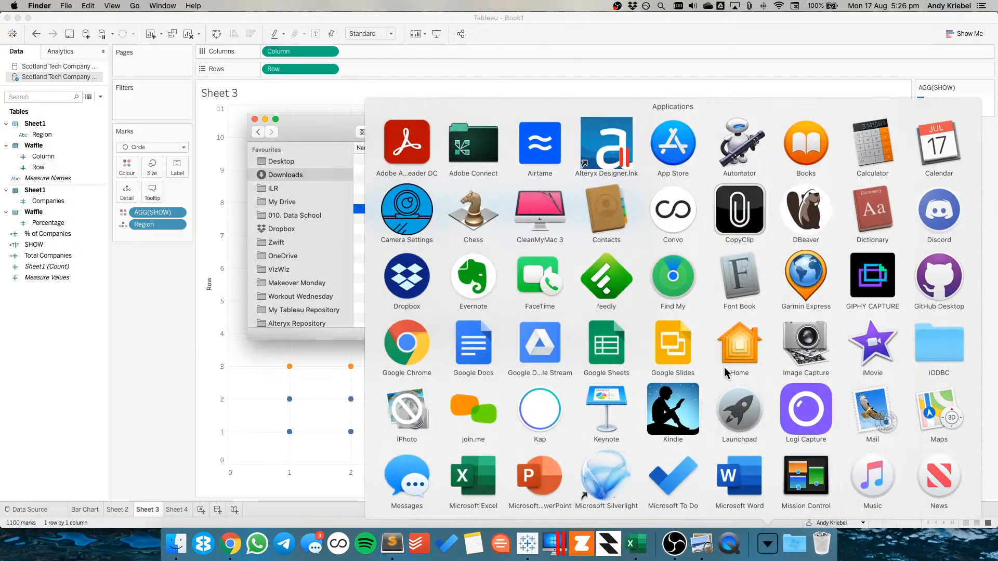
{"action": "scroll", "coordinate": [725, 368], "scroll_direction": "down", "scroll_amount": 3}
{"action": "scroll", "coordinate": [725, 367], "scroll_direction": "down", "scroll_amount": 10}
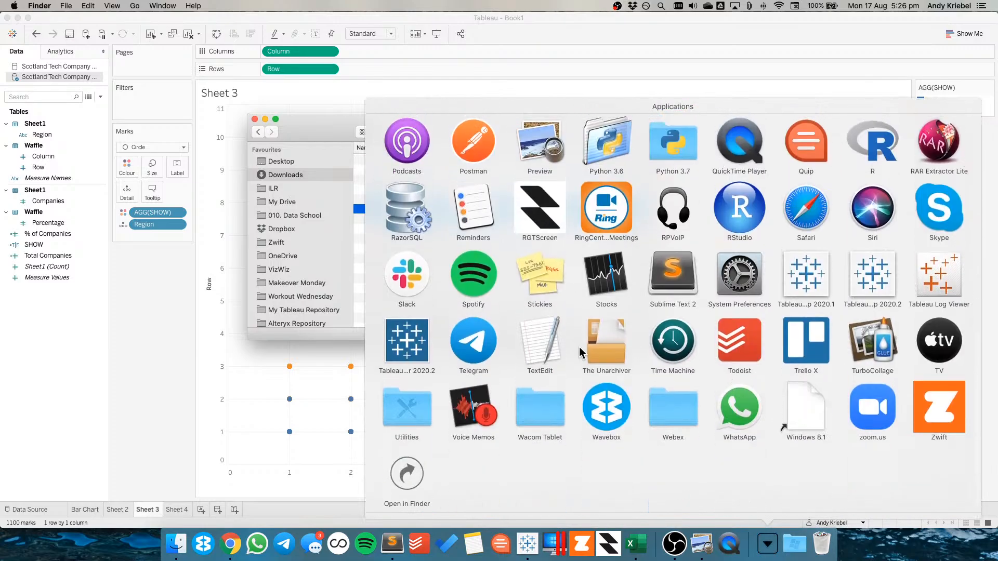
{"action": "left_click", "coordinate": [529, 354]}
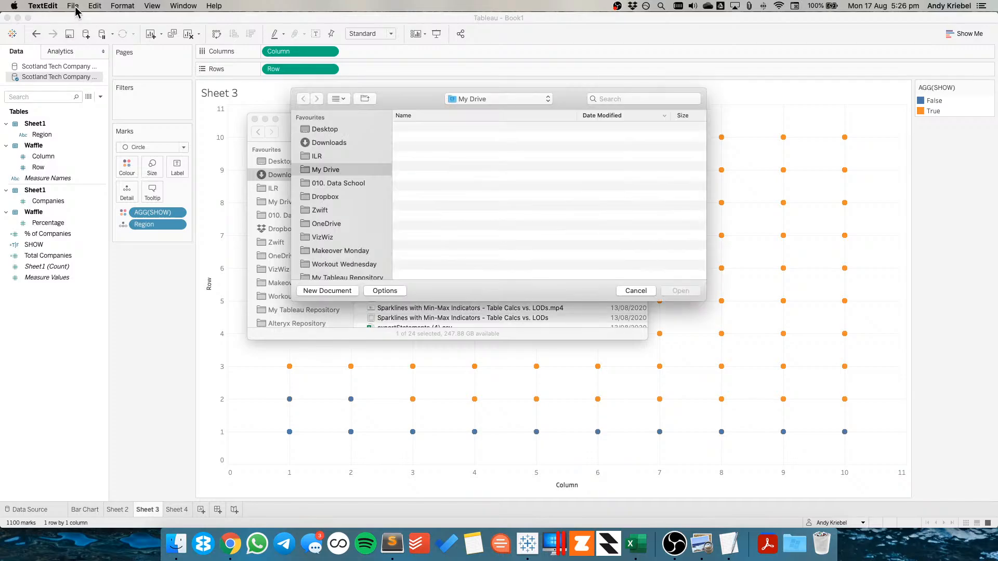
{"action": "left_click", "coordinate": [73, 6]}
{"action": "left_click", "coordinate": [429, 141]}
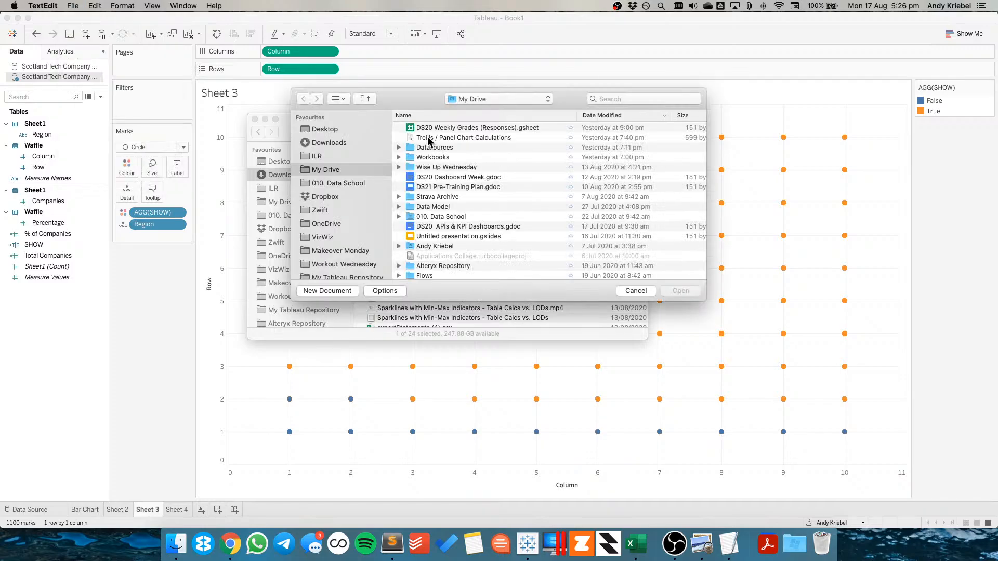
{"action": "left_click", "coordinate": [429, 138]}
{"action": "double_click", "coordinate": [429, 139]}
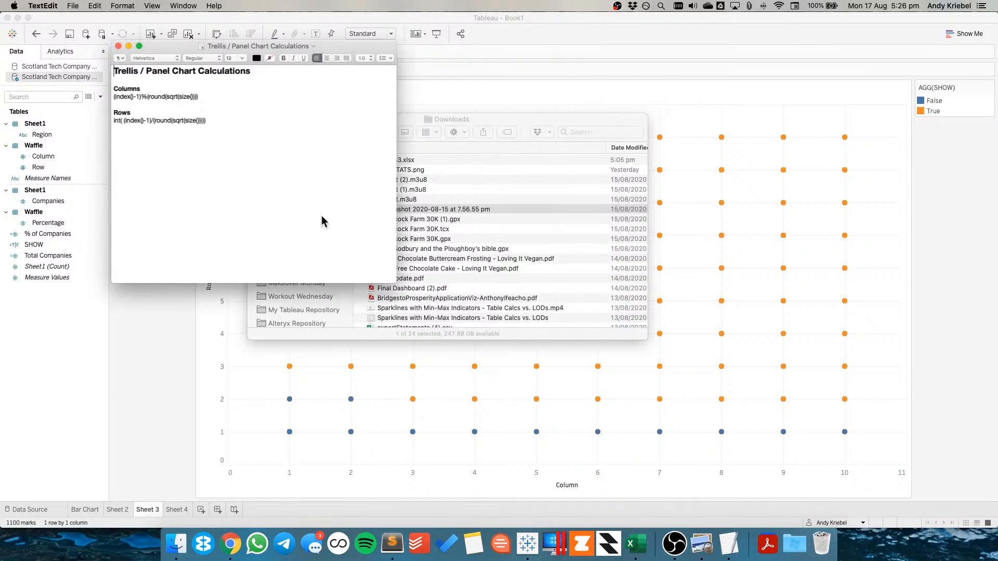
Copy the Columns formula and create a calculated field TRELLIS COLUMNS as (index()-1)%(round(sqrt(size())))
{"action": "left_click_drag", "start_coordinate": [200, 114], "coordinate": [106, 116]}
{"action": "key", "text": "super+c"}
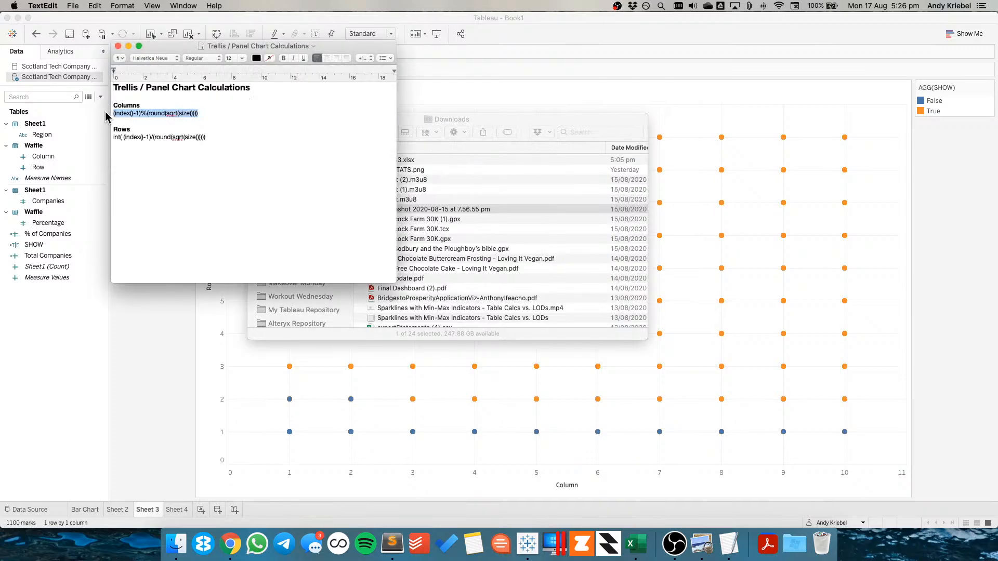
{"action": "left_click", "coordinate": [38, 358]}
{"action": "right_click", "coordinate": [54, 332]}
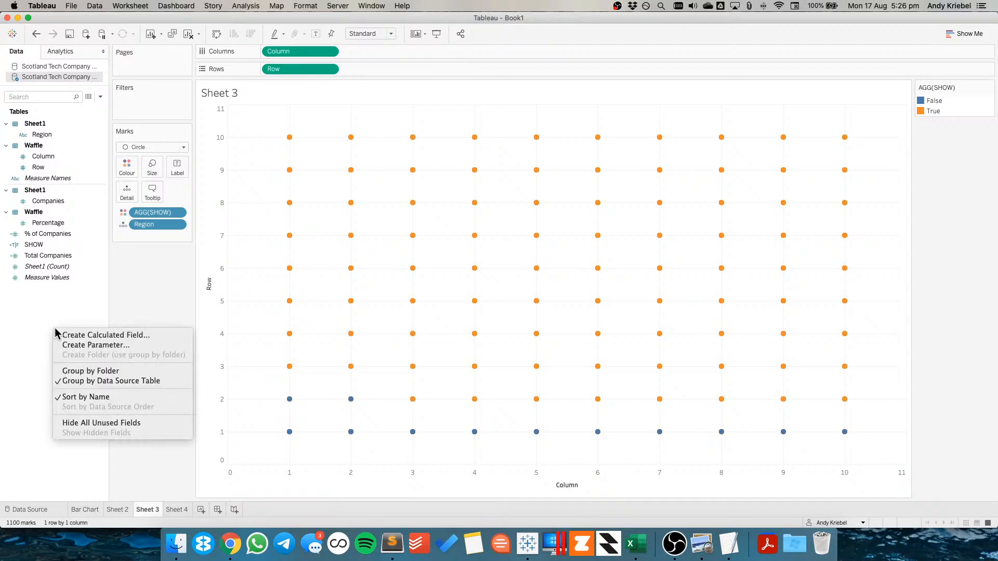
{"action": "left_click", "coordinate": [76, 335]}
{"action": "type", "text": "COLUMNS"}
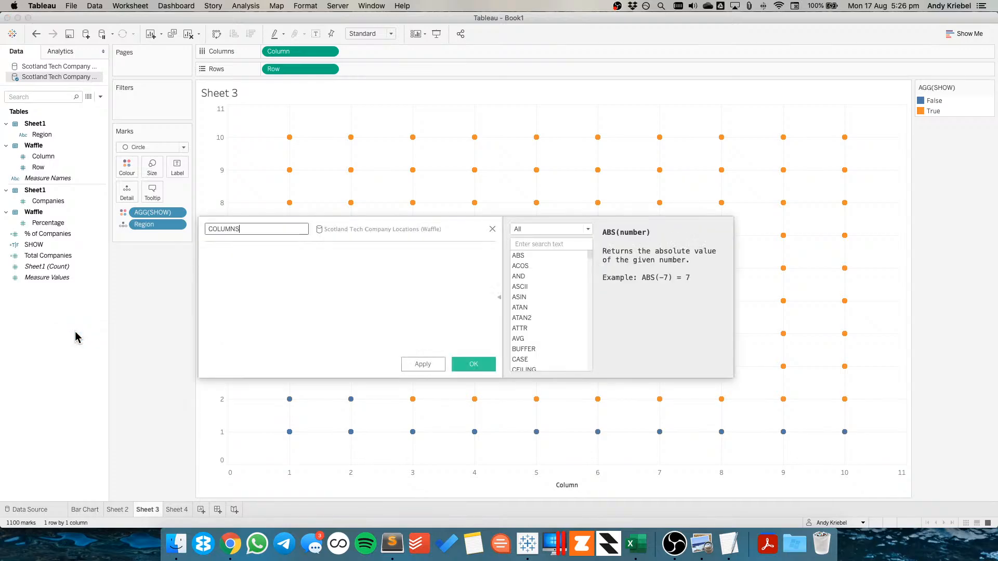
{"action": "key", "text": "Tab"}
{"action": "key", "text": "super+v"}
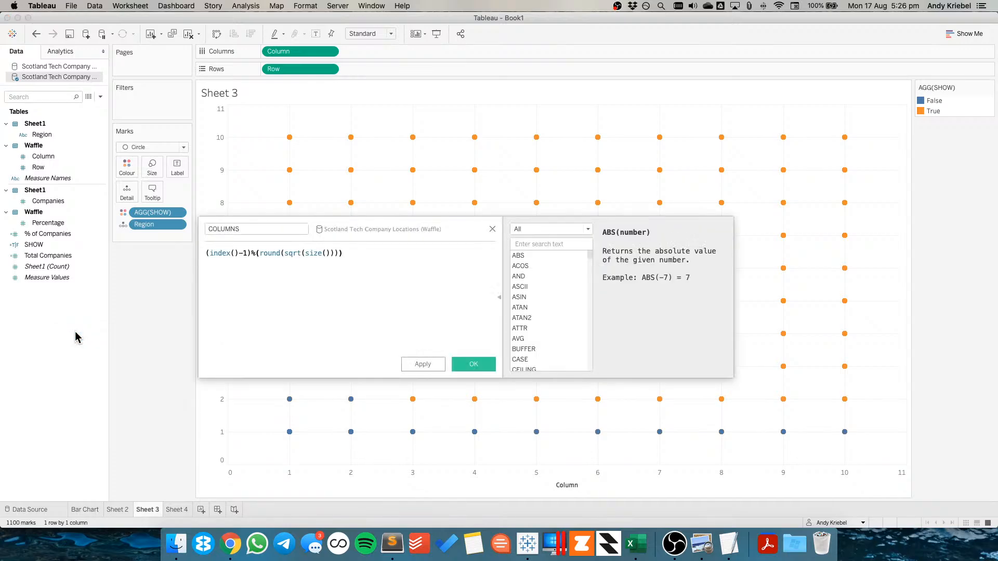
{"action": "left_click", "coordinate": [227, 229]}
{"action": "type", "text": "TRELLIS"}
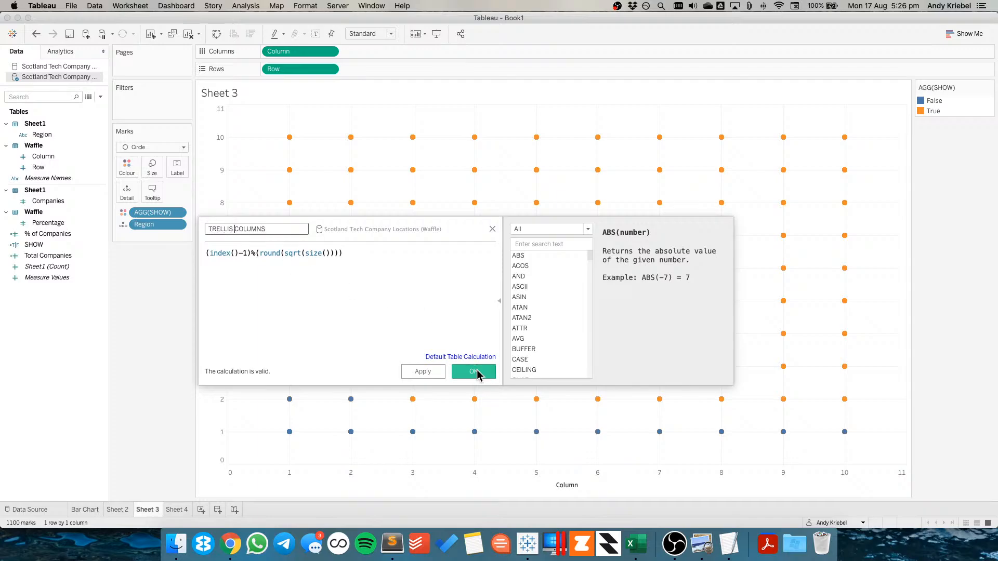
{"action": "left_click", "coordinate": [473, 372]}
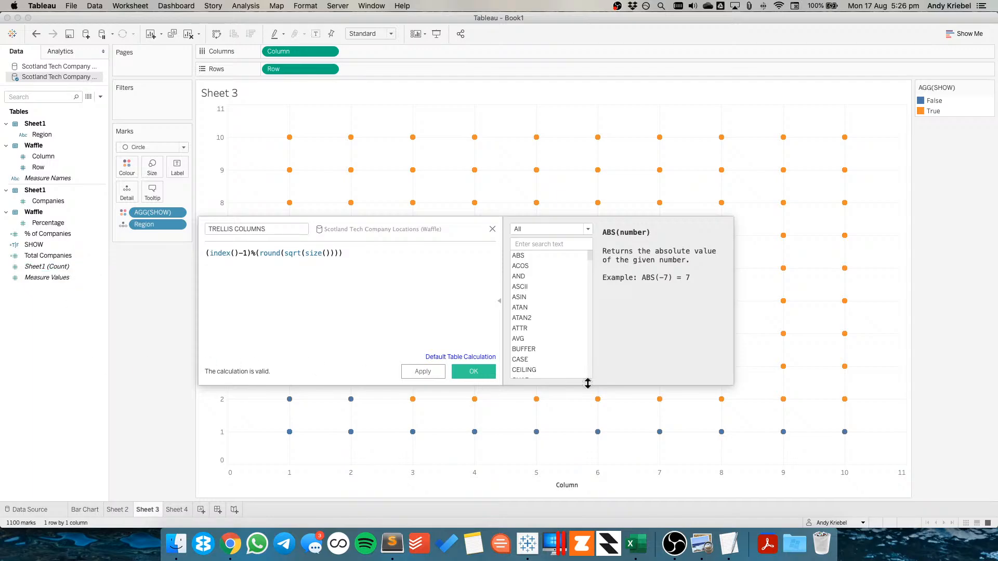
{"action": "left_click", "coordinate": [484, 373]}
Copy the Rows formula and create a calculated field TRELLIS ROWS as int( (index()-1)/(round(sqrt(size()))))
{"action": "key", "text": "super+Tab"}
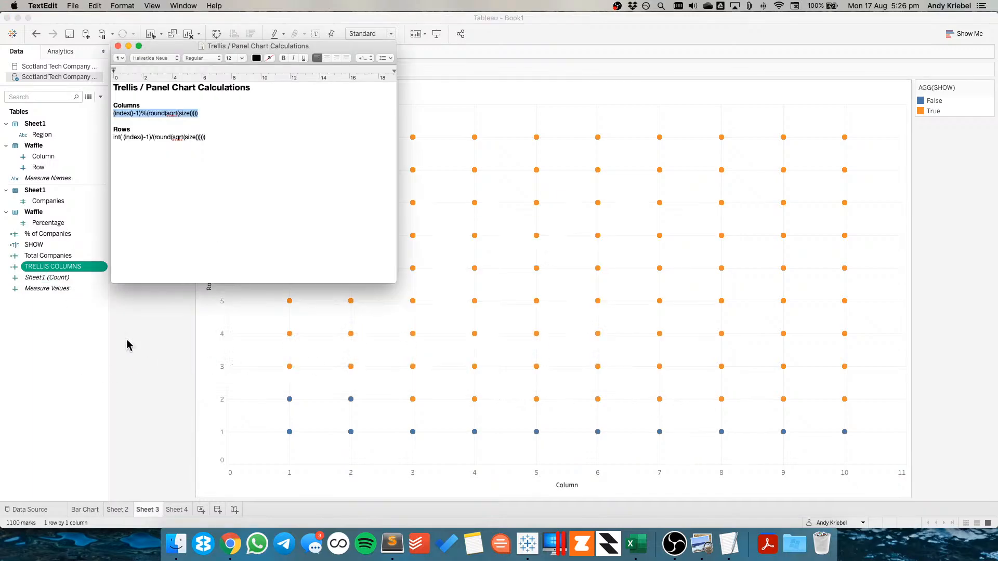
{"action": "left_click_drag", "start_coordinate": [208, 137], "coordinate": [111, 136]}
{"action": "key", "text": "super+c"}
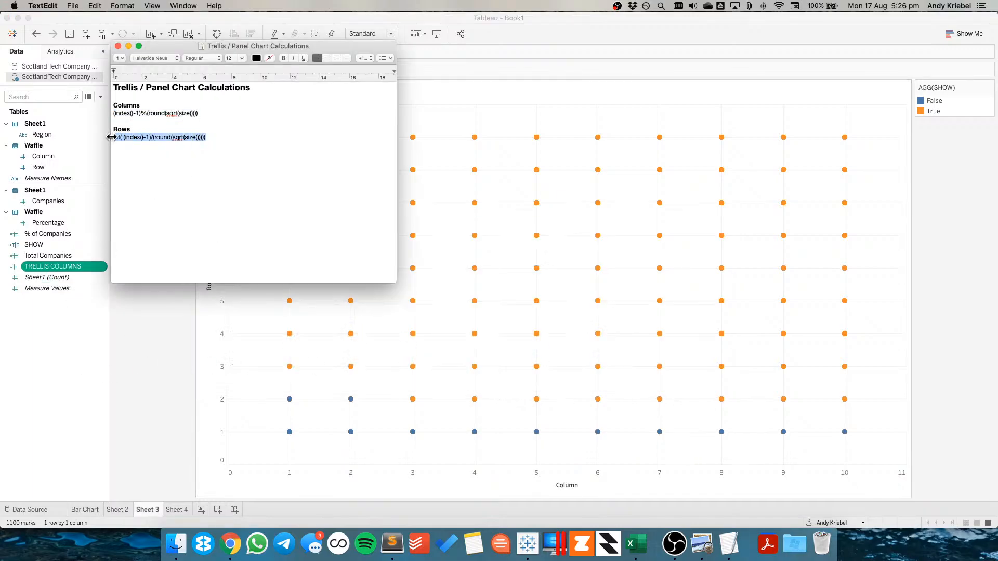
{"action": "key", "text": "super+Tab"}
{"action": "right_click", "coordinate": [46, 335]}
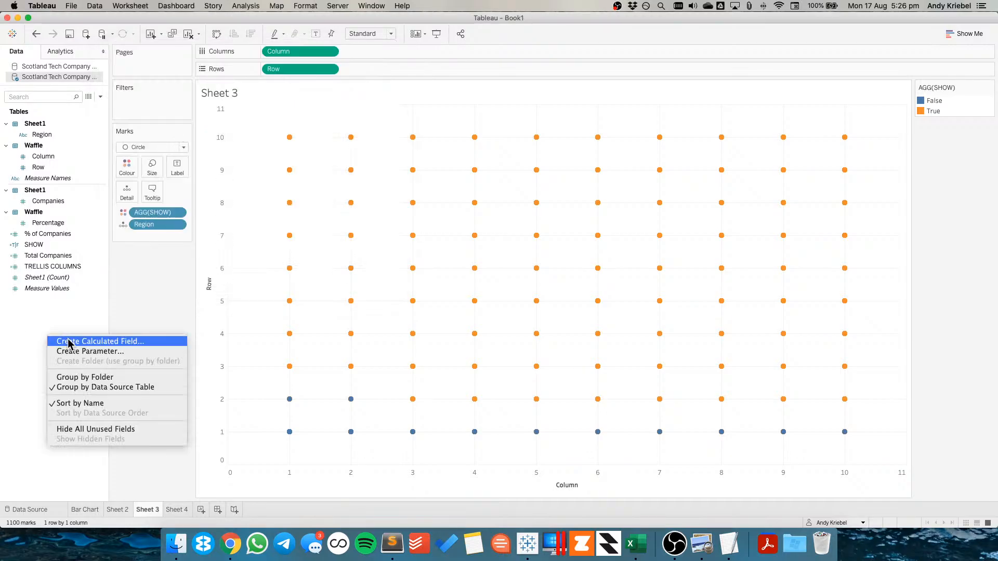
{"action": "left_click", "coordinate": [67, 343]}
{"action": "type", "text": "TRE"}
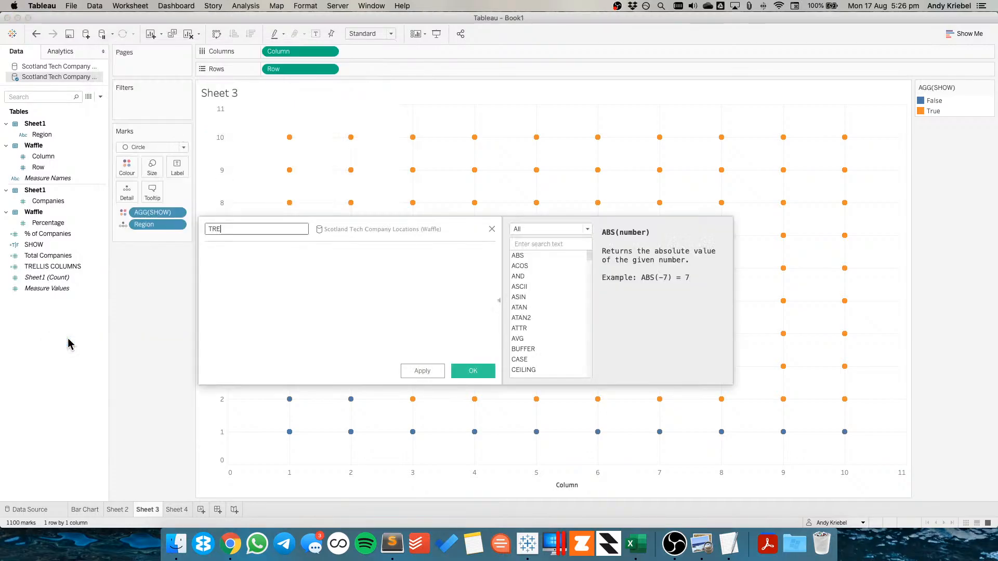
{"action": "type", "text": "LLIZ"}
{"action": "type", "text": "S ROWS"}
{"action": "key", "text": "Tab"}
{"action": "key", "text": "super+v"}
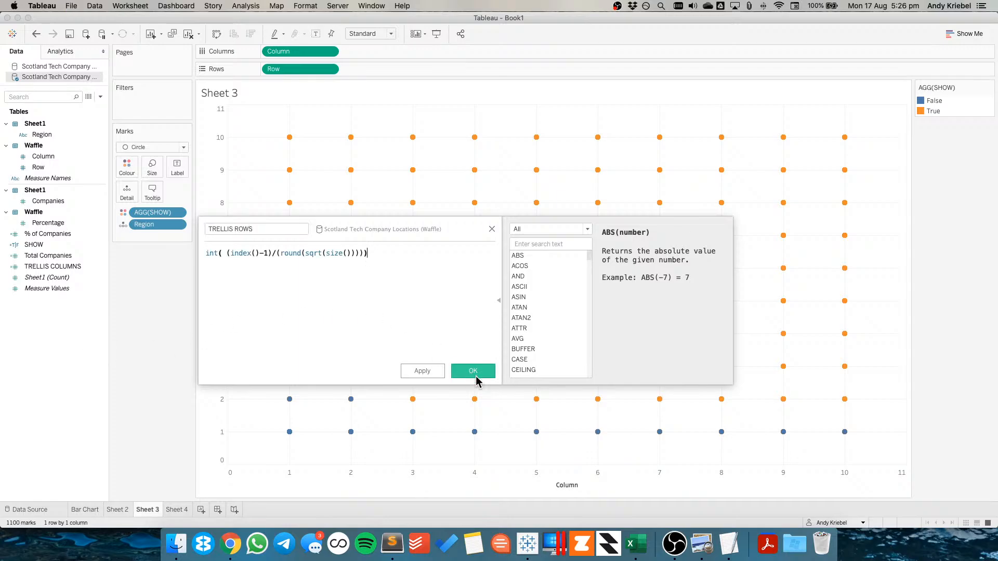
{"action": "left_click", "coordinate": [470, 371]}
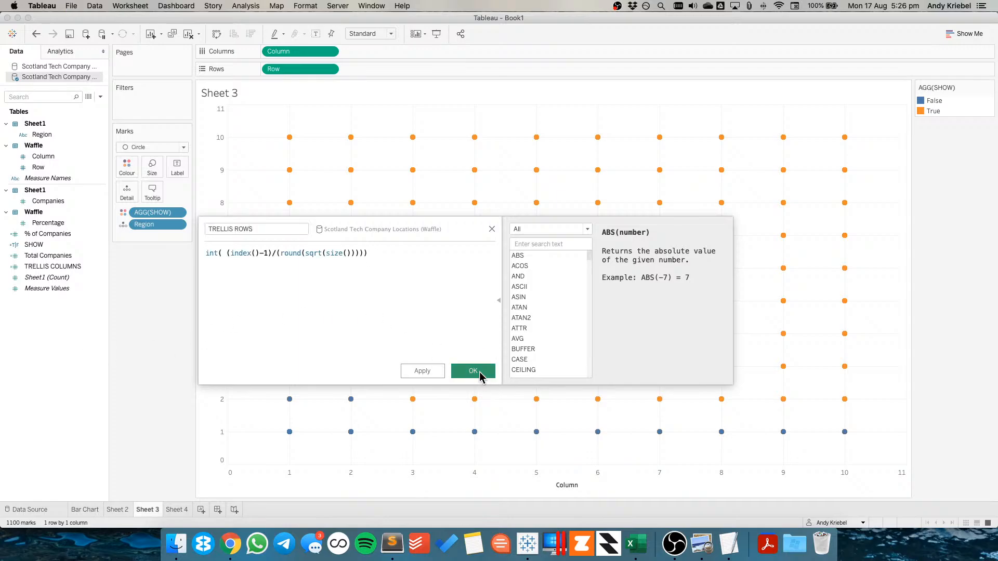
Convert both TRELLIS COLUMNS and TRELLIS ROWS fields to discrete
{"action": "left_click", "coordinate": [60, 267], "text": "shift"}
{"action": "right_click", "coordinate": [61, 268]}
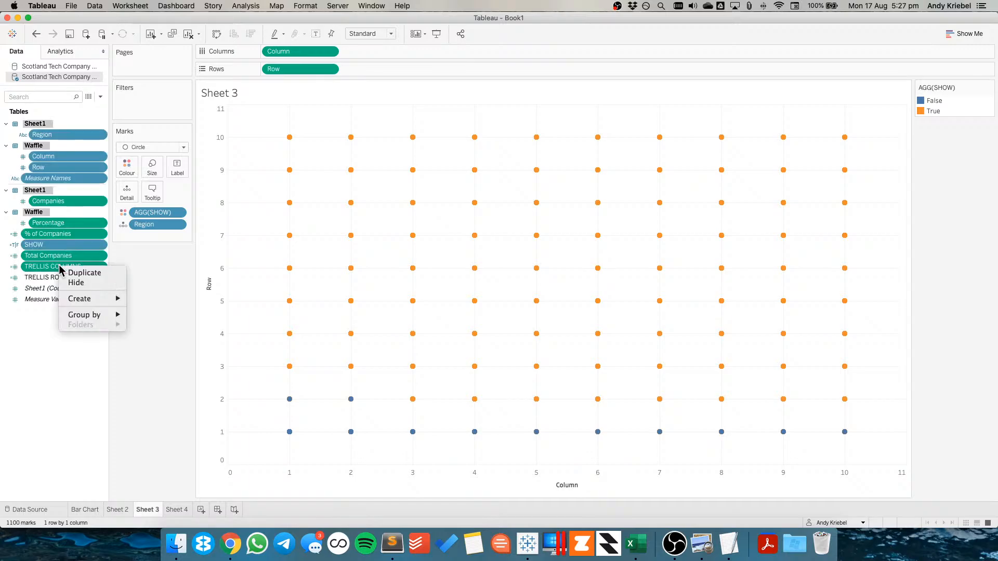
{"action": "left_click", "coordinate": [59, 268]}
{"action": "left_click", "coordinate": [58, 267]}
{"action": "left_click", "coordinate": [59, 277], "text": "shift"}
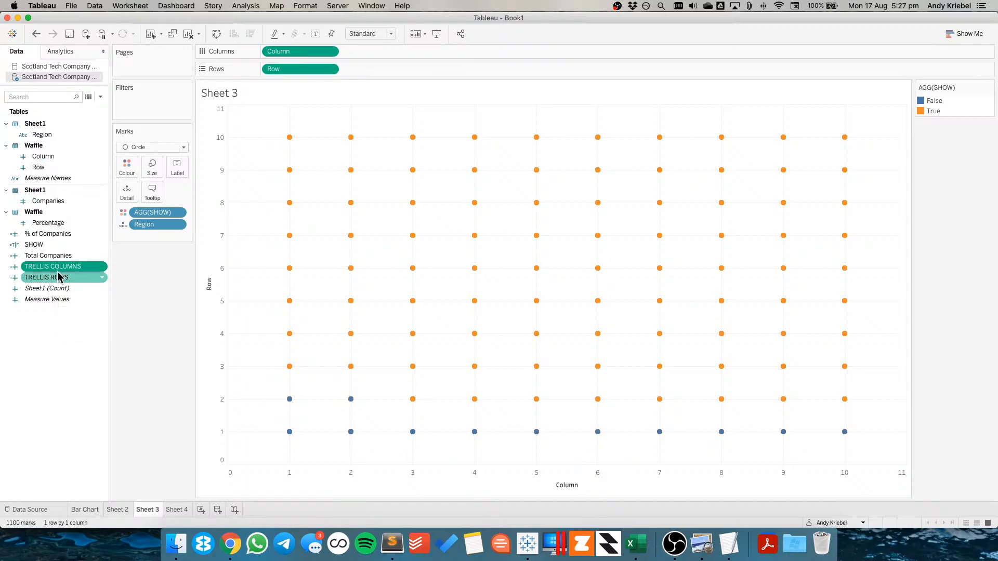
{"action": "right_click", "coordinate": [58, 279]}
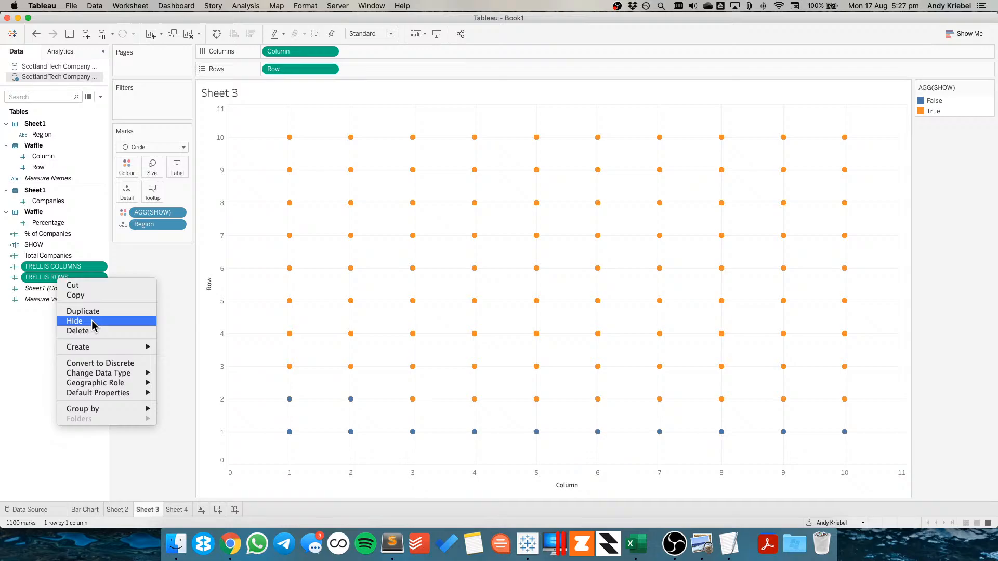
{"action": "left_click", "coordinate": [107, 363]}
Add TRELLIS COLUMNS and TRELLIS ROWS ahead of Column and Row, and set both to compute using Region
{"action": "left_click_drag", "start_coordinate": [80, 267], "coordinate": [284, 52]}
{"action": "left_click_drag", "start_coordinate": [49, 277], "coordinate": [263, 68]}
{"action": "left_click", "coordinate": [331, 51]}
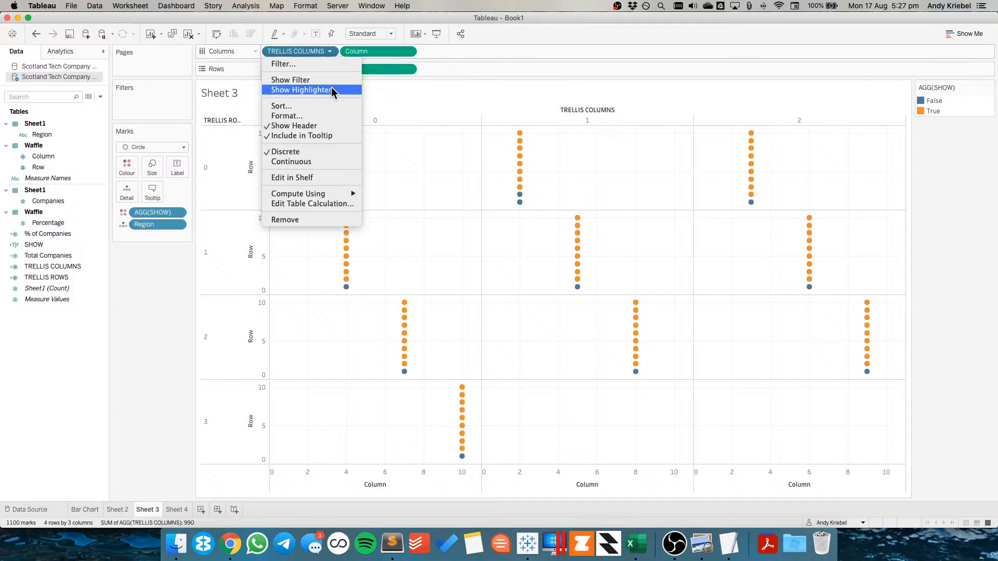
{"action": "mouse_move", "coordinate": [333, 194]}
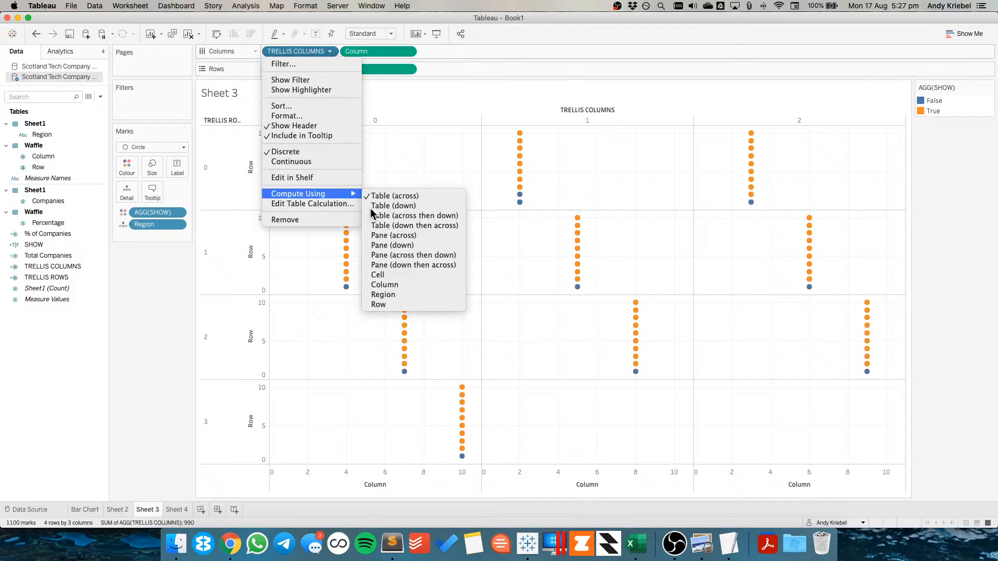
{"action": "left_click", "coordinate": [397, 292]}
{"action": "left_click", "coordinate": [329, 69]}
{"action": "mouse_move", "coordinate": [345, 211]}
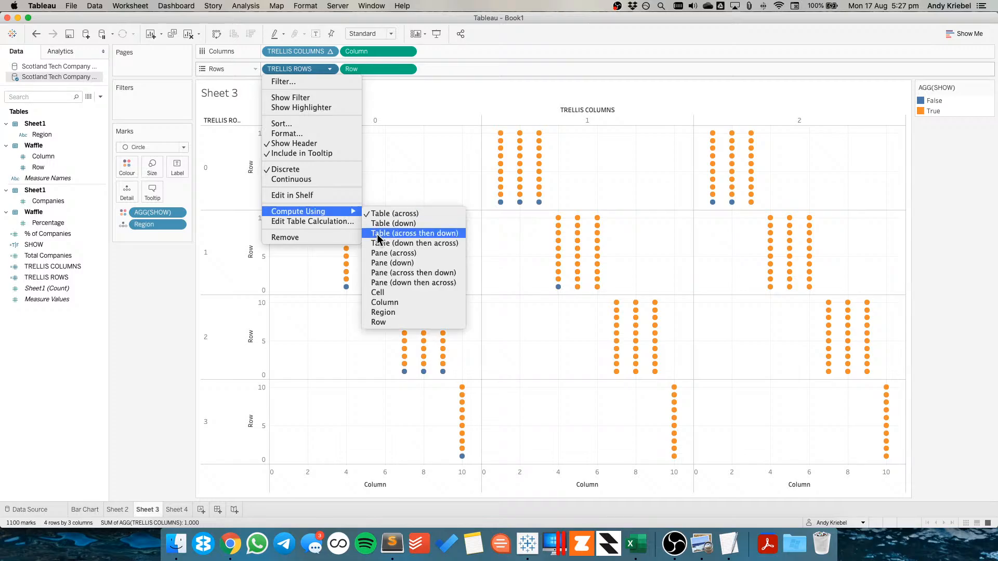
{"action": "left_click", "coordinate": [394, 311]}
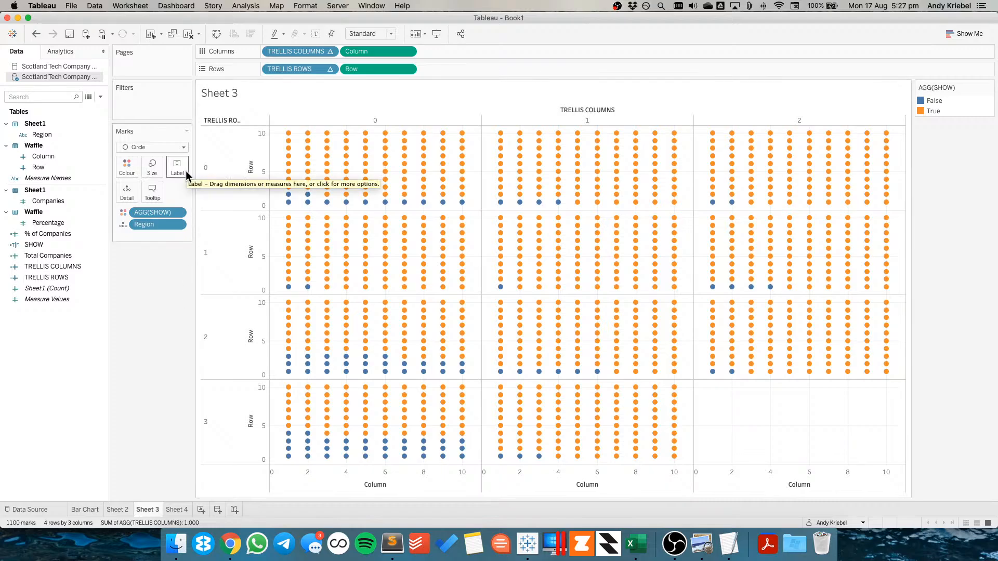
Hide the TRELLIS COLUMNS header on the waffle chart
{"action": "left_click", "coordinate": [329, 52]}
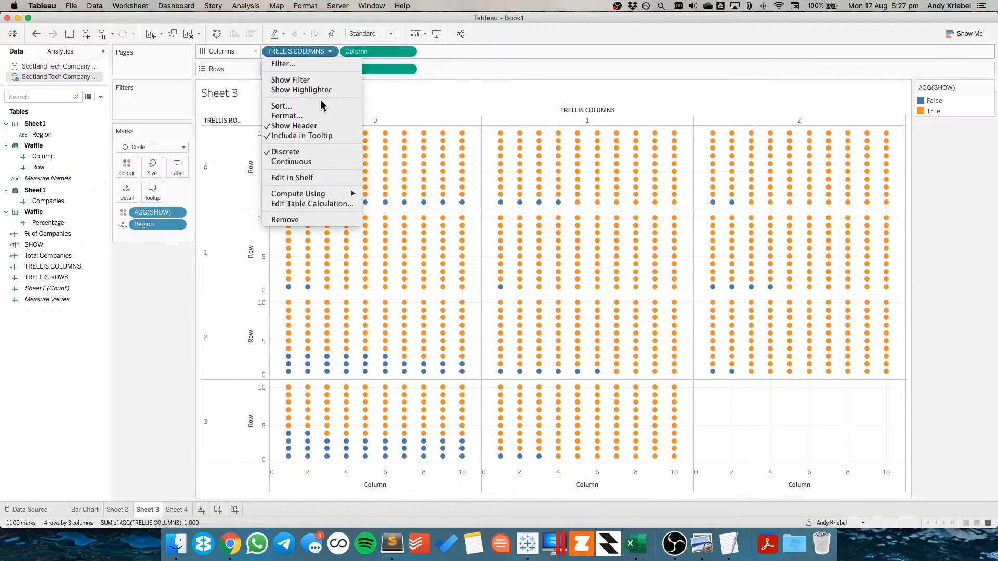
{"action": "left_click", "coordinate": [311, 141]}
{"action": "left_click", "coordinate": [331, 52]}
{"action": "left_click", "coordinate": [150, 333]}
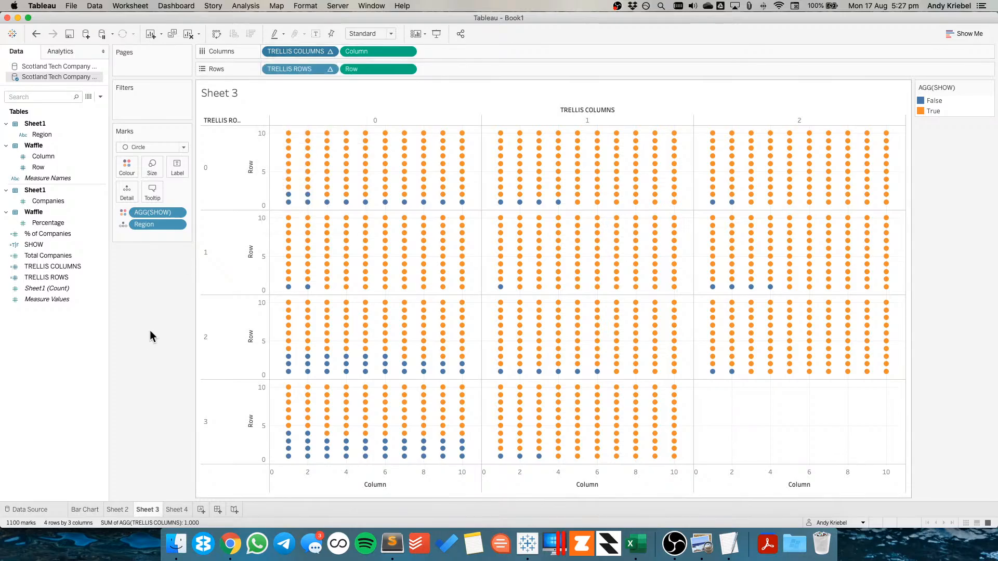
{"action": "left_click", "coordinate": [331, 51]}
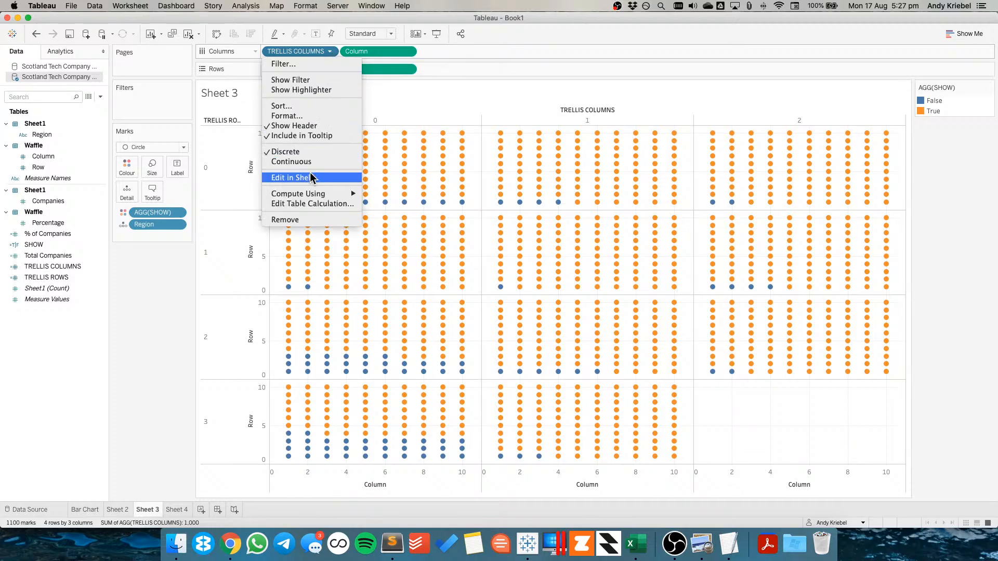
{"action": "left_click", "coordinate": [294, 125]}
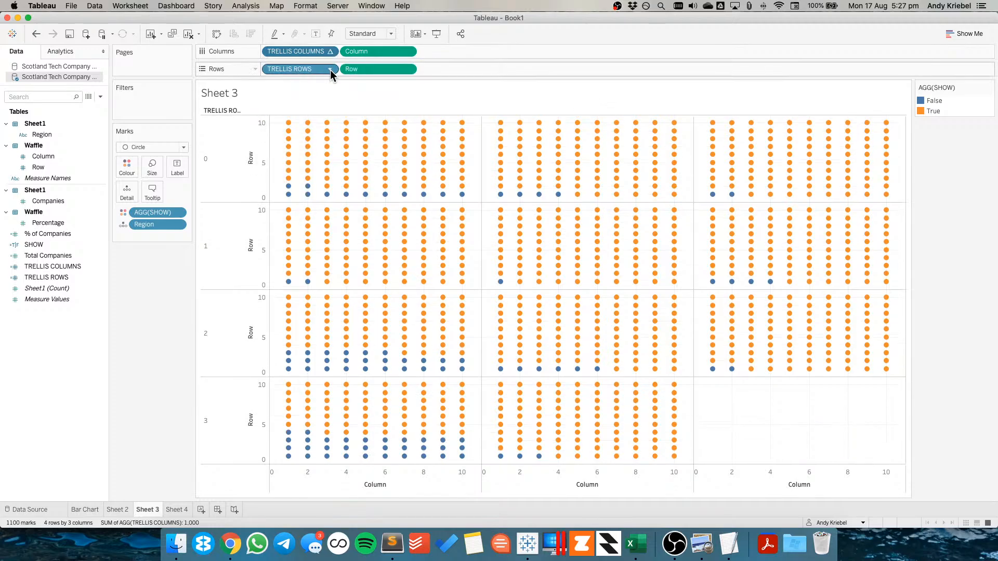
Hide the TRELLIS ROWS header on the waffle chart
{"action": "left_click", "coordinate": [329, 69]}
{"action": "left_click", "coordinate": [299, 146]}
Sort Region descending by the field % of Companies
{"action": "left_click", "coordinate": [177, 224]}
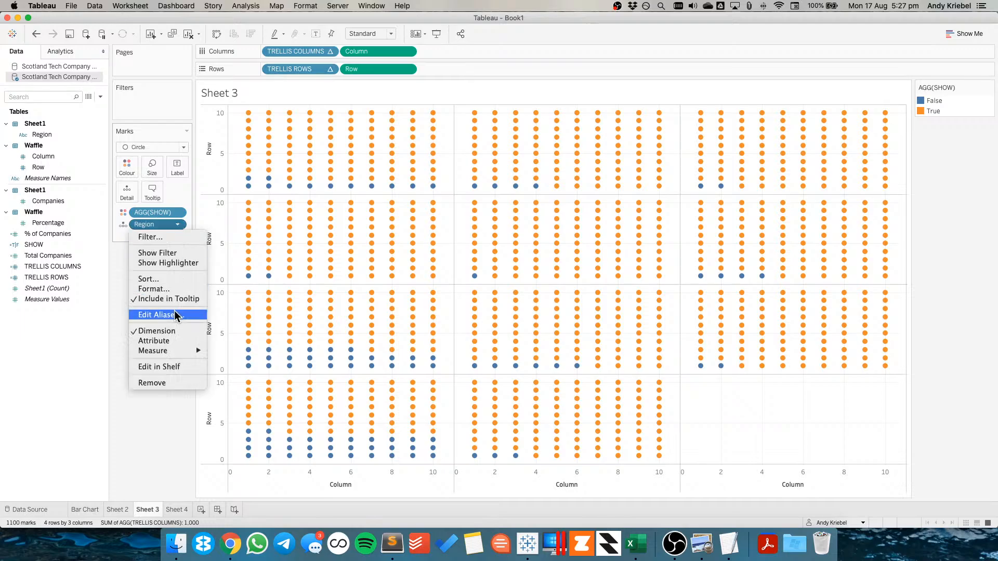
{"action": "key", "text": "Escape"}
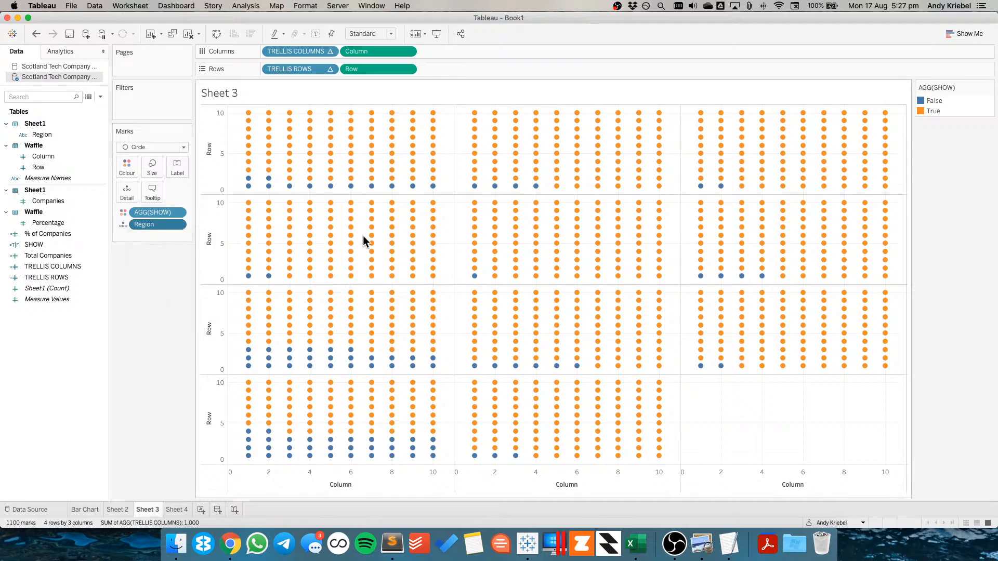
{"action": "mouse_move", "coordinate": [412, 270]}
{"action": "left_click", "coordinate": [468, 260]}
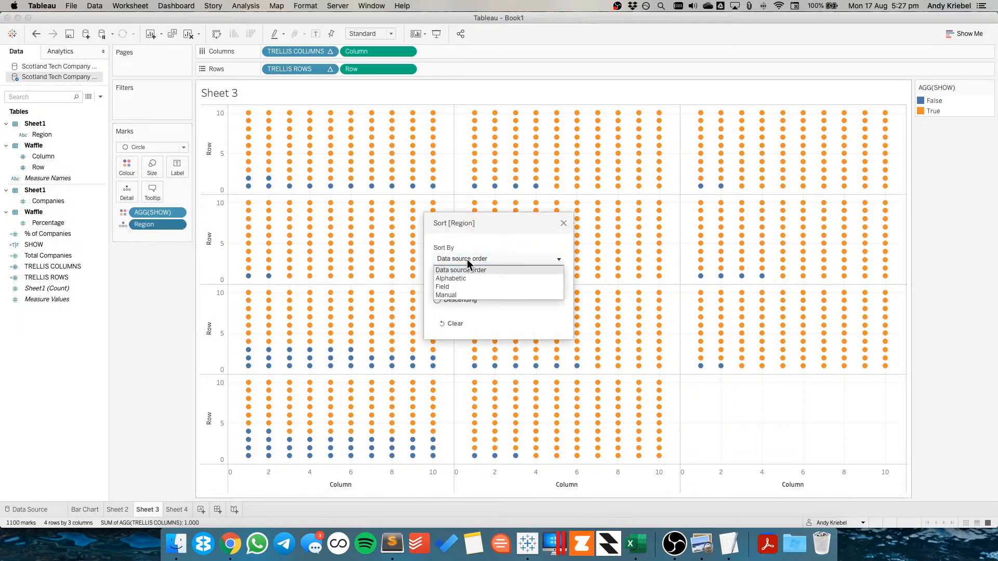
{"action": "left_click", "coordinate": [450, 282]}
{"action": "left_click", "coordinate": [445, 301]}
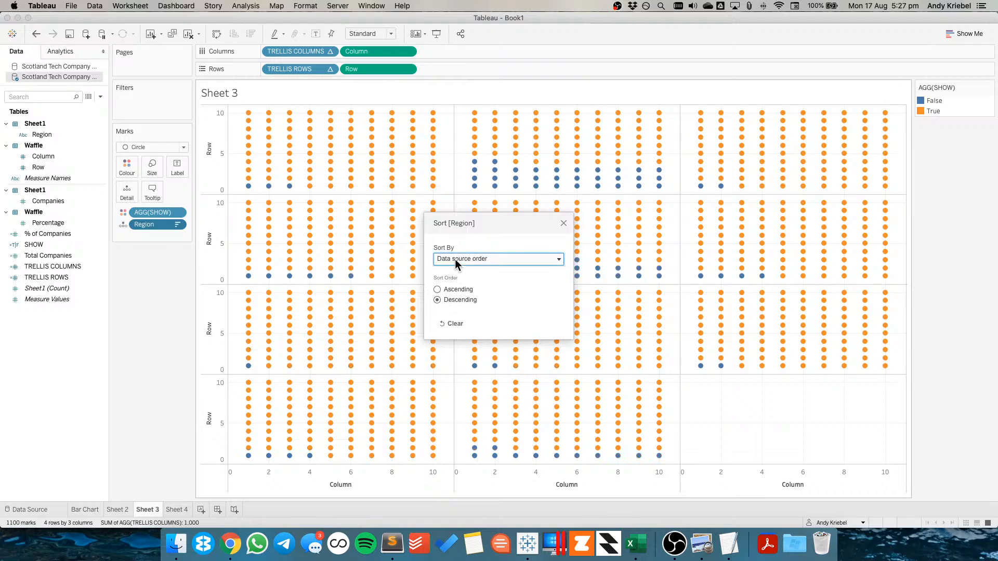
{"action": "left_click", "coordinate": [454, 259]}
{"action": "left_click", "coordinate": [451, 286]}
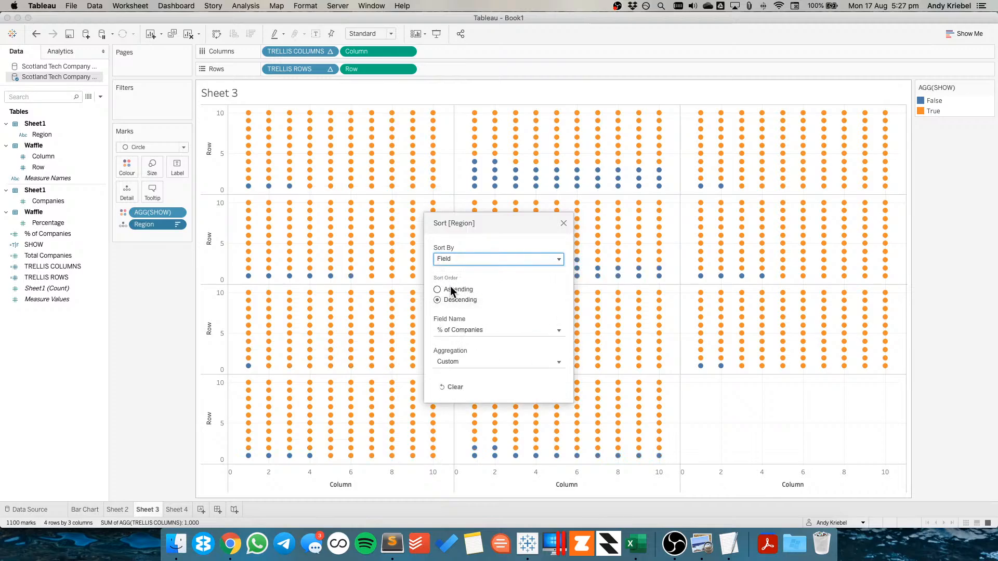
{"action": "left_click", "coordinate": [450, 331]}
{"action": "left_click", "coordinate": [450, 331]}
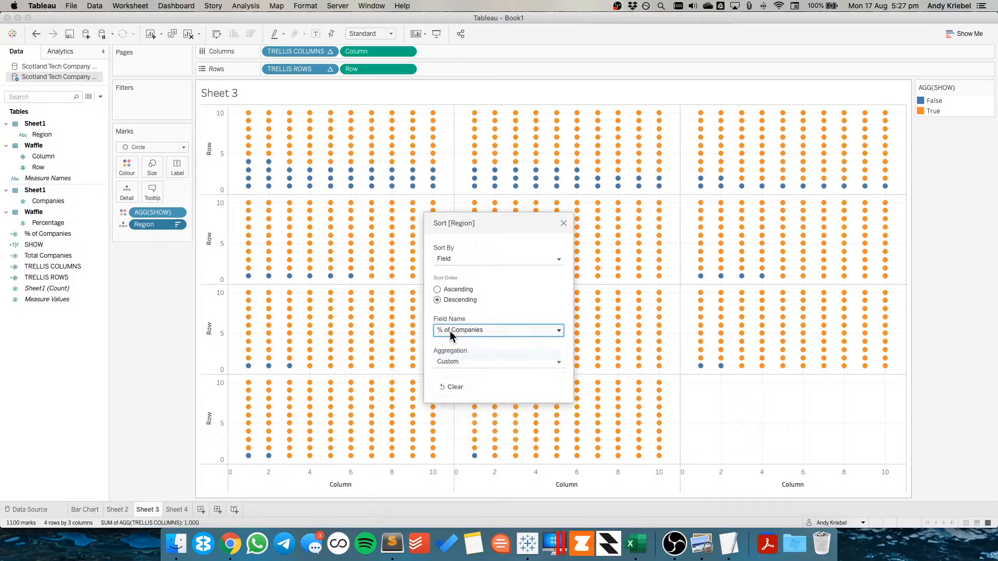
{"action": "left_click", "coordinate": [566, 224]}
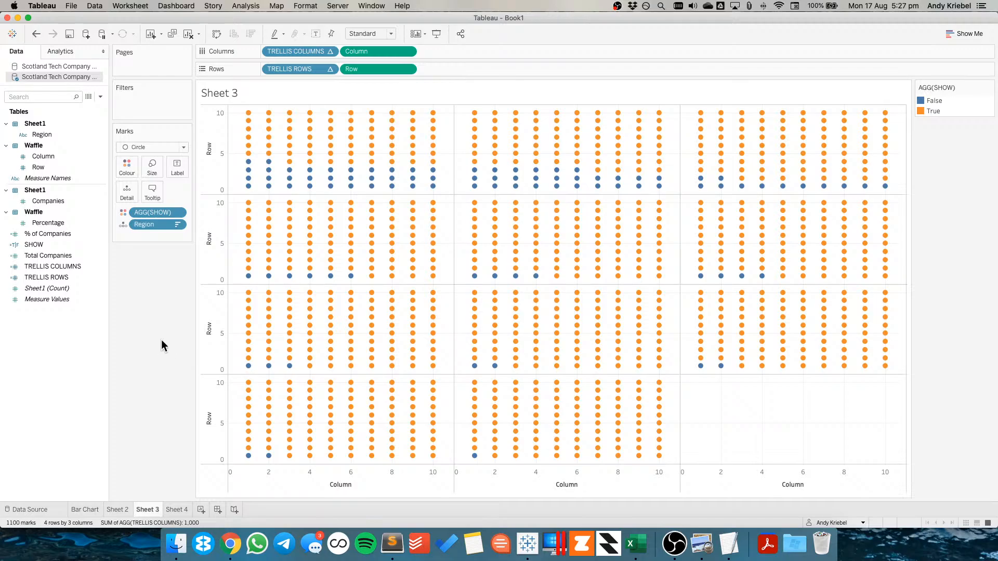
Fix the Column and Row axis ranges to start at 0 and end at 11
{"action": "double_click", "coordinate": [306, 485]}
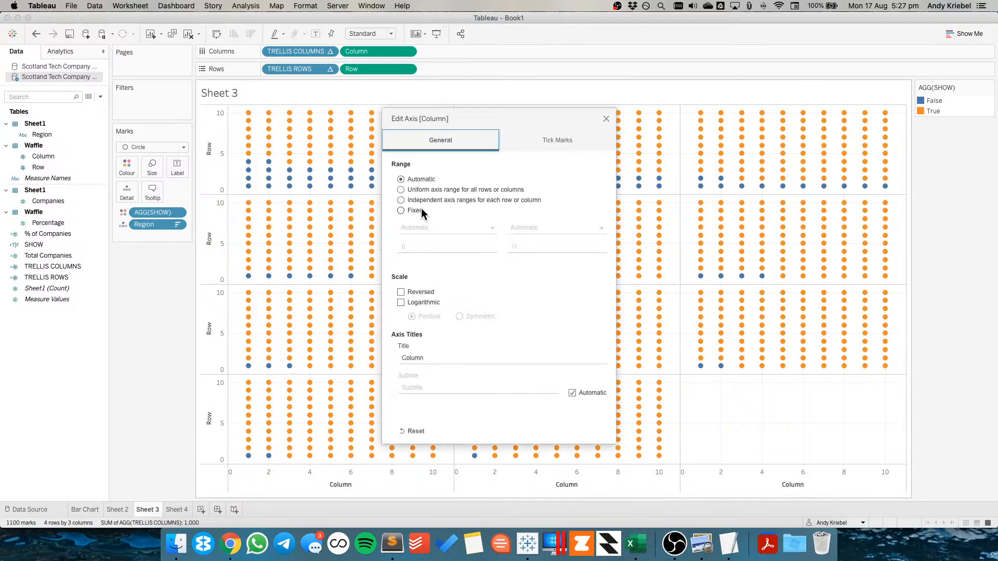
{"action": "left_click", "coordinate": [420, 210]}
{"action": "left_click", "coordinate": [606, 119]}
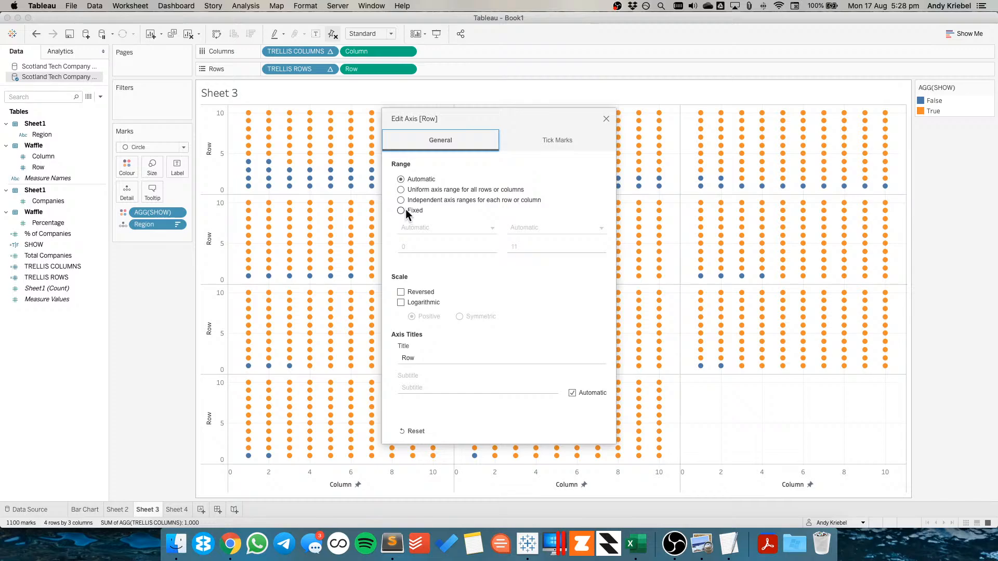
{"action": "left_click", "coordinate": [406, 210]}
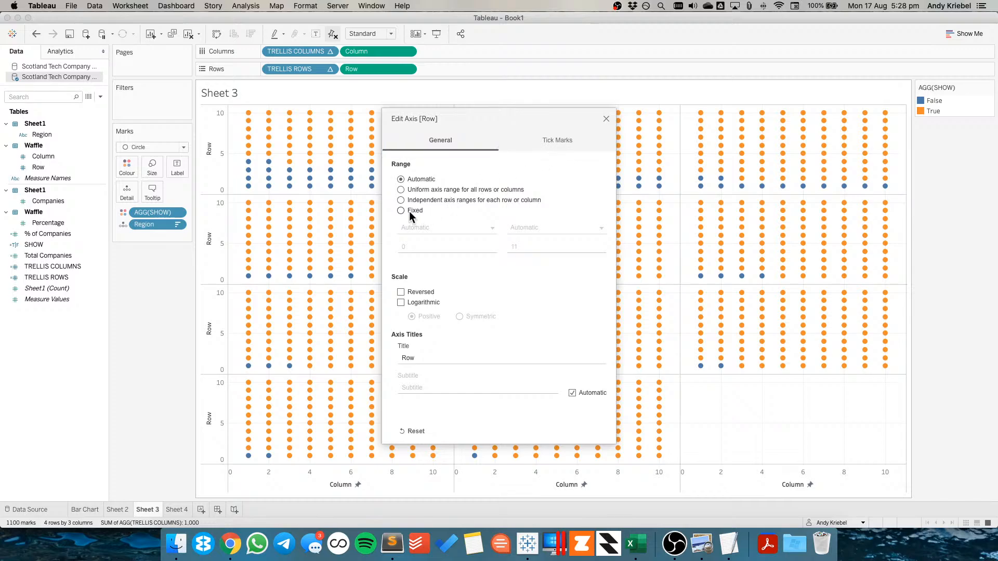
{"action": "left_click", "coordinate": [606, 119]}
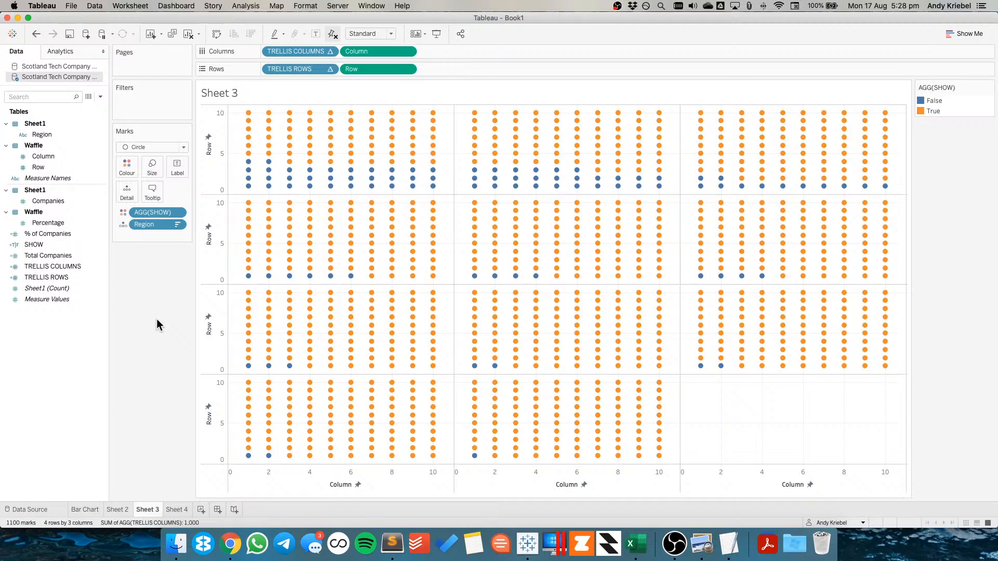
Show Region as the label on the waffle marks
{"action": "mouse_move", "coordinate": [330, 148]}
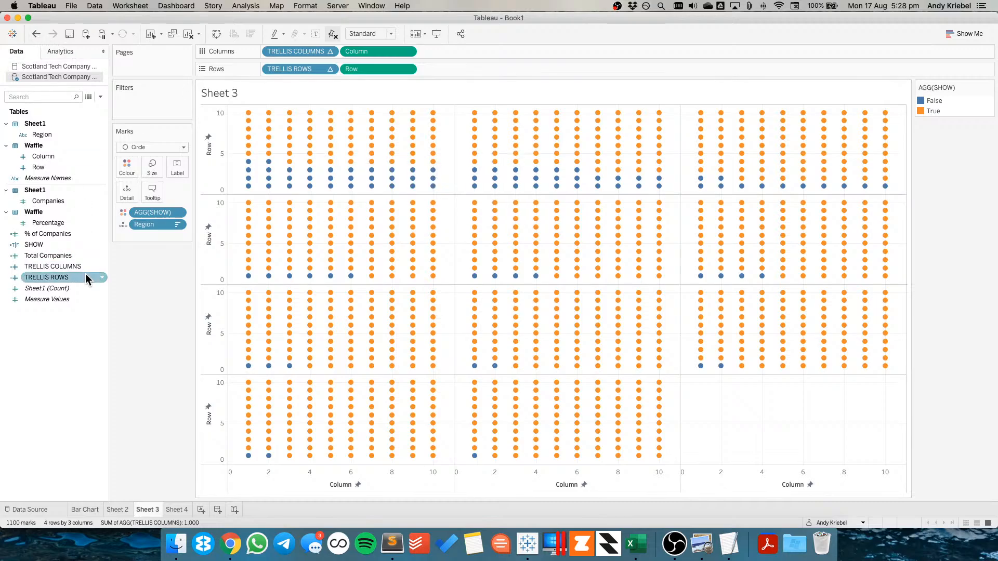
{"action": "left_click", "coordinate": [124, 224]}
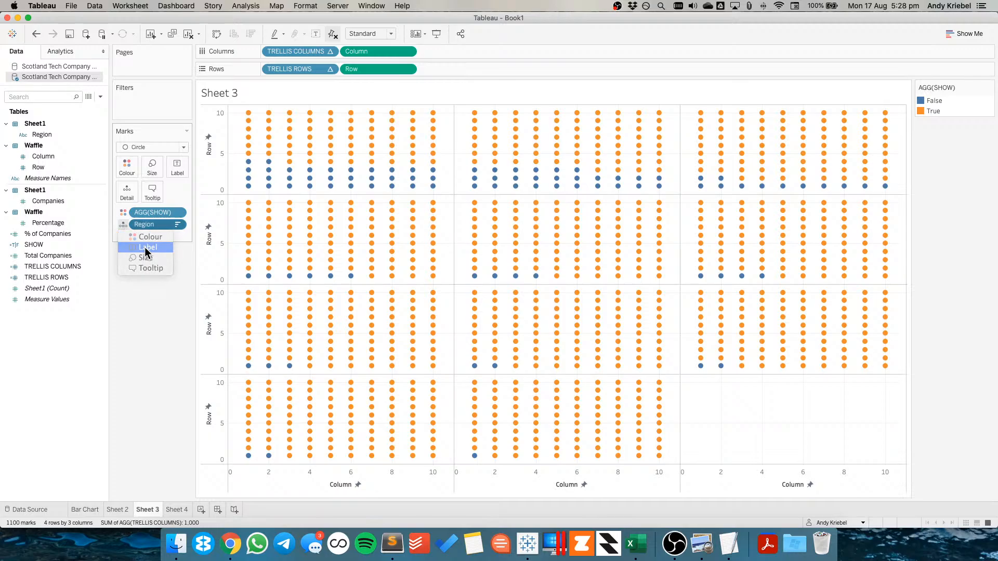
{"action": "left_click", "coordinate": [146, 248]}
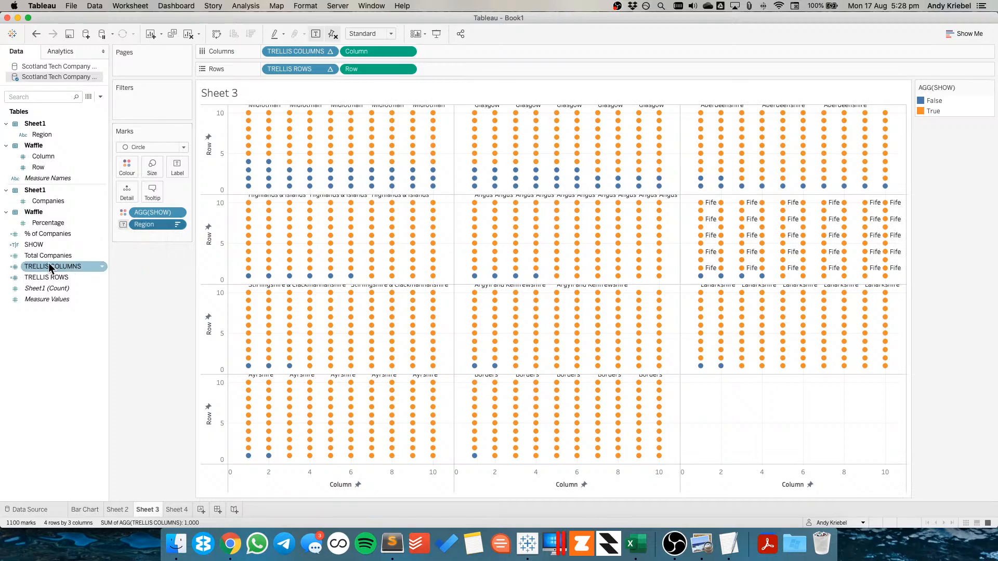
Create a calculated field REGION LABEL as IF [Column] = 5 AND [Row] = 5 THEN [Region] END
{"action": "left_click", "coordinate": [100, 97]}
{"action": "left_click", "coordinate": [92, 108]}
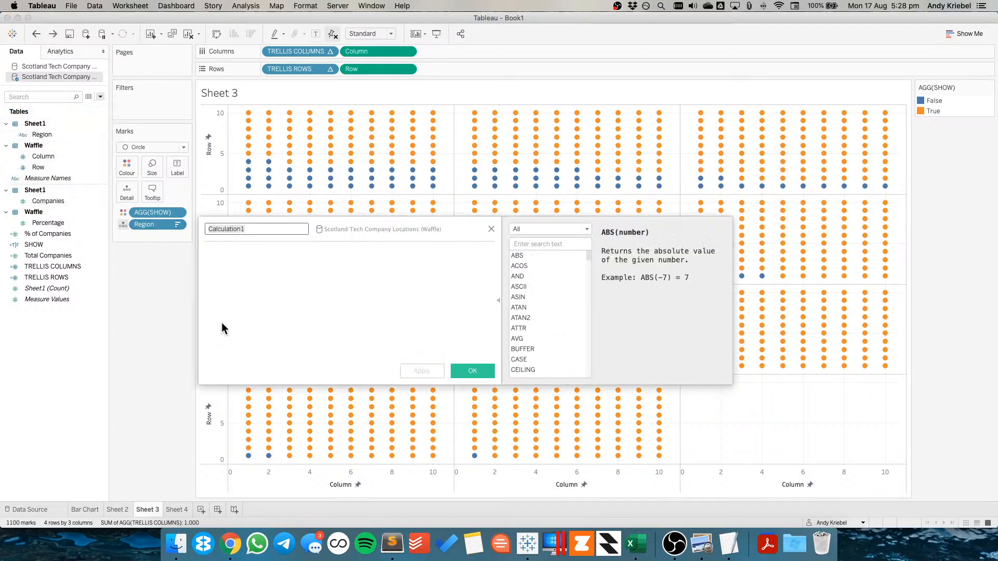
{"action": "type", "text": "REGION LABNE"}
{"action": "key", "text": "BackSpace"}
{"action": "key", "text": "BackSpace"}
{"action": "type", "text": "EL"}
{"action": "key", "text": "Tab"}
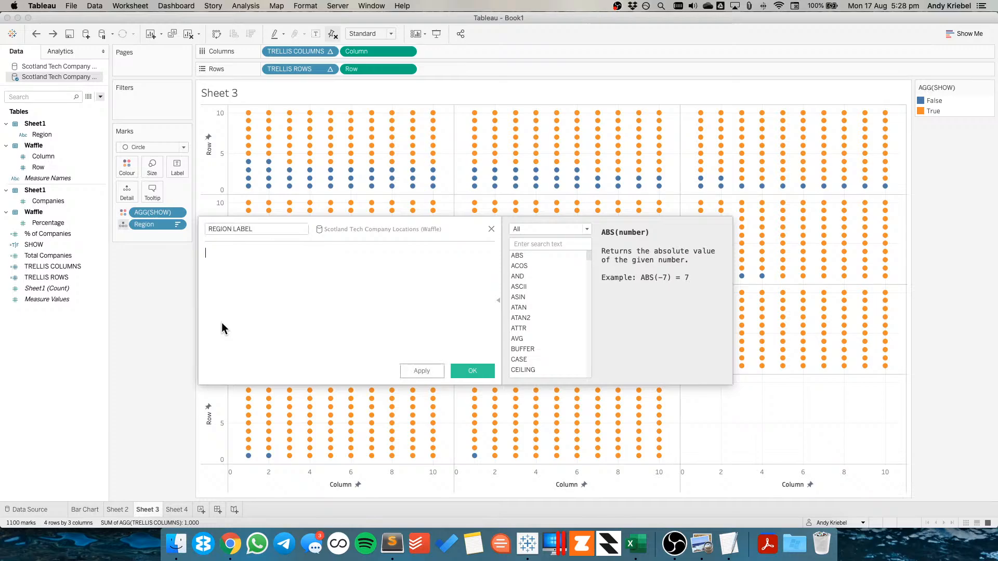
{"action": "type", "text": "IF col"}
{"action": "key", "text": "Down"}
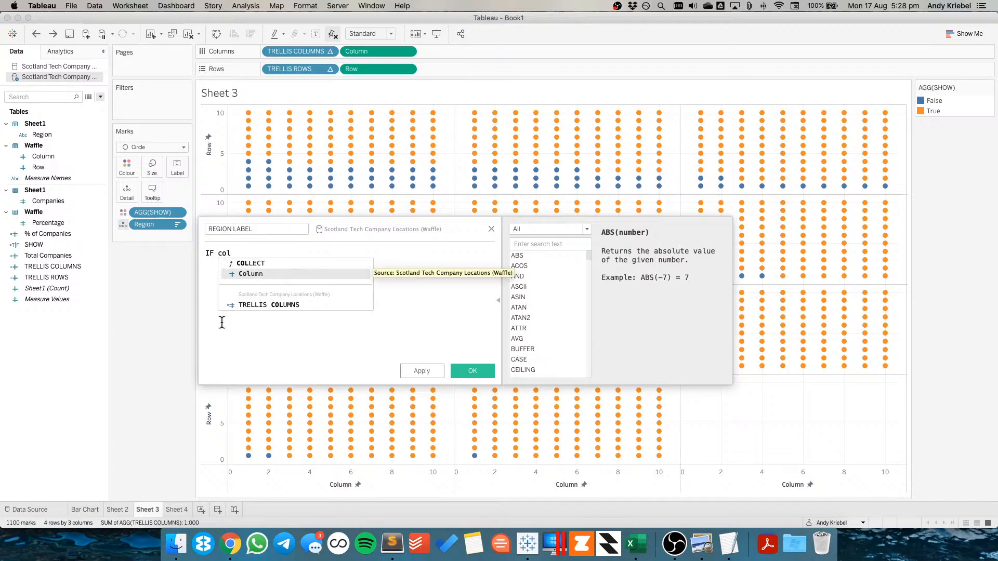
{"action": "key", "text": "Return"}
{"action": "type", "text": "= 5 "}
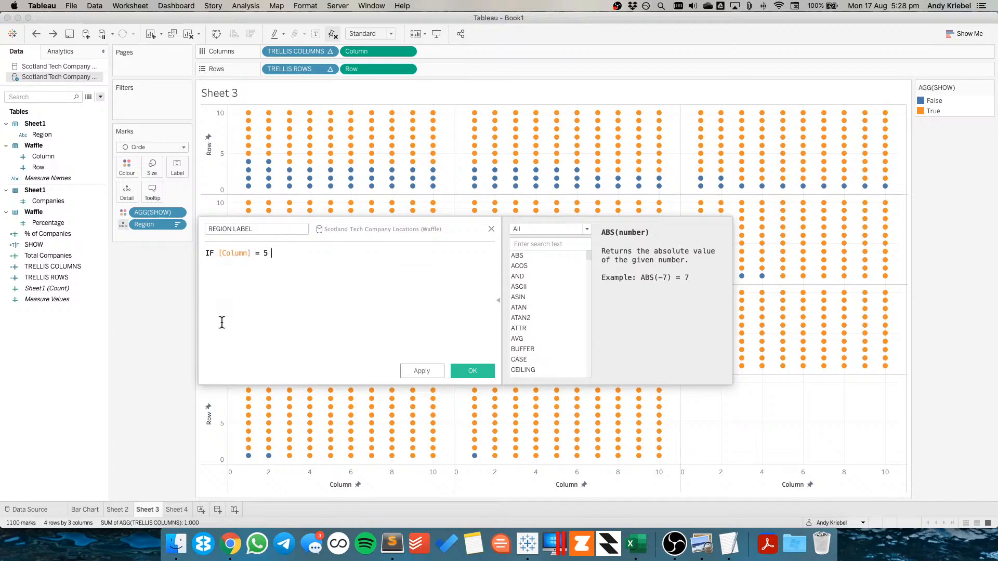
{"action": "type", "text": "AND RO"}
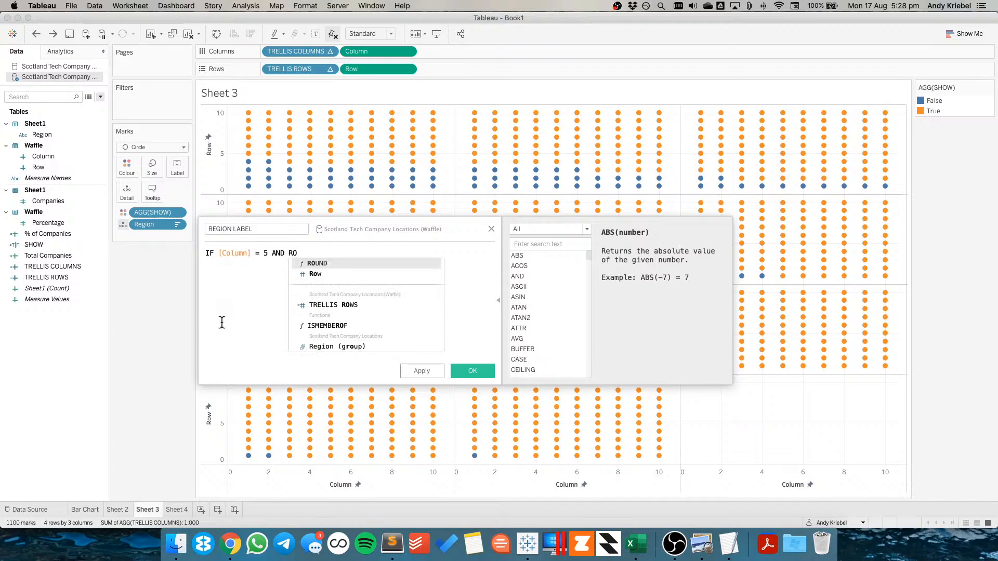
{"action": "key", "text": "Down"}
{"action": "key", "text": "Return"}
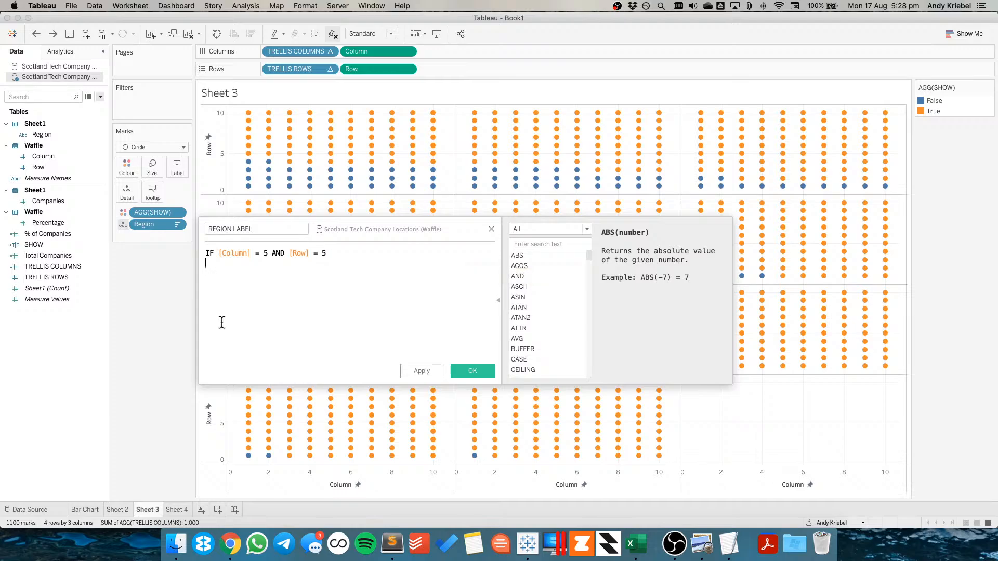
{"action": "type", "text": "TGEN"}
{"action": "key", "text": "BackSpace"}
{"action": "key", "text": "BackSpace"}
{"action": "key", "text": "BackSpace"}
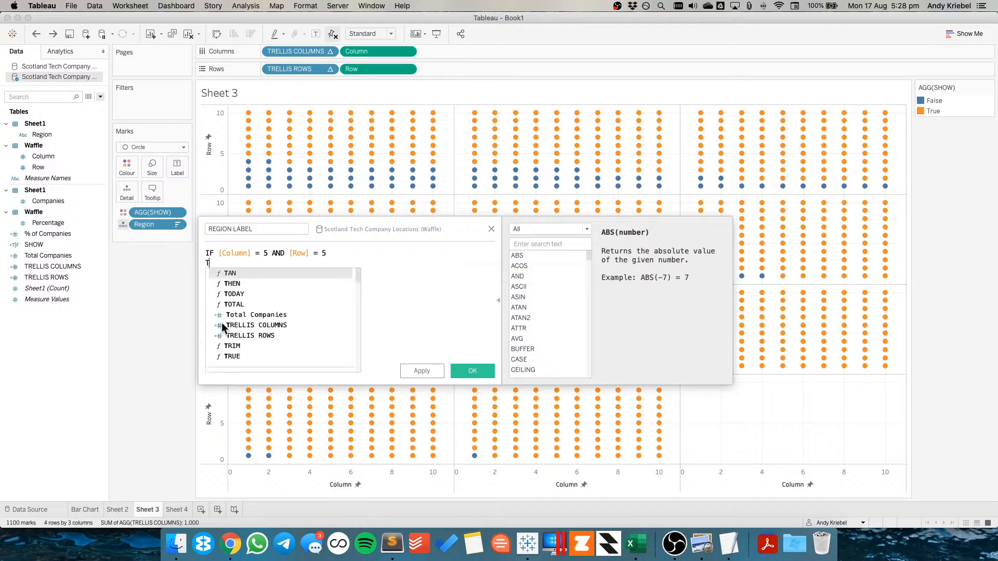
{"action": "type", "text": "HEN RE"}
{"action": "key", "text": "Down"}
{"action": "key", "text": "Down"}
{"action": "key", "text": "Down"}
{"action": "key", "text": "Down"}
{"action": "key", "text": "Return"}
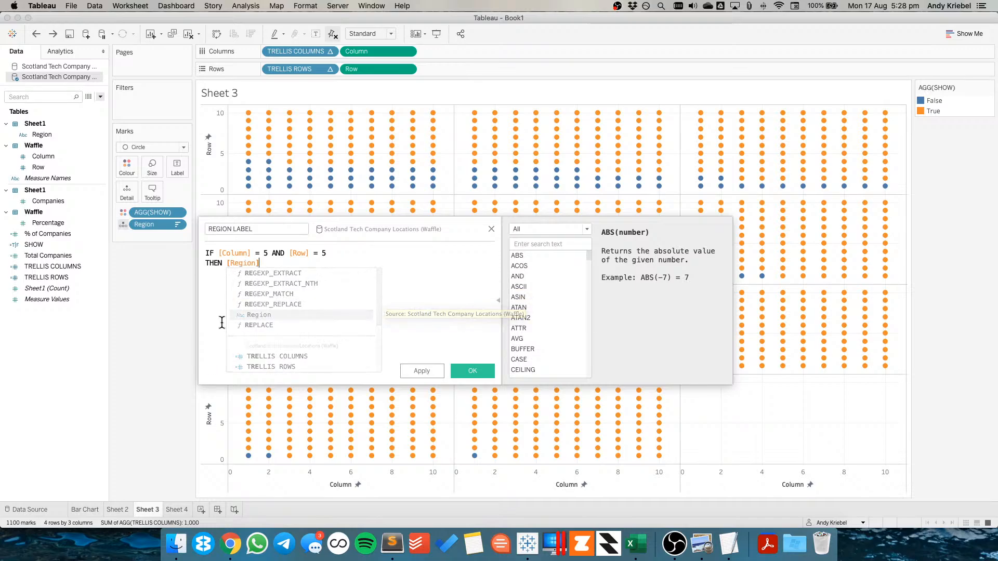
{"action": "key", "text": "Return"}
{"action": "type", "text": "EN"}
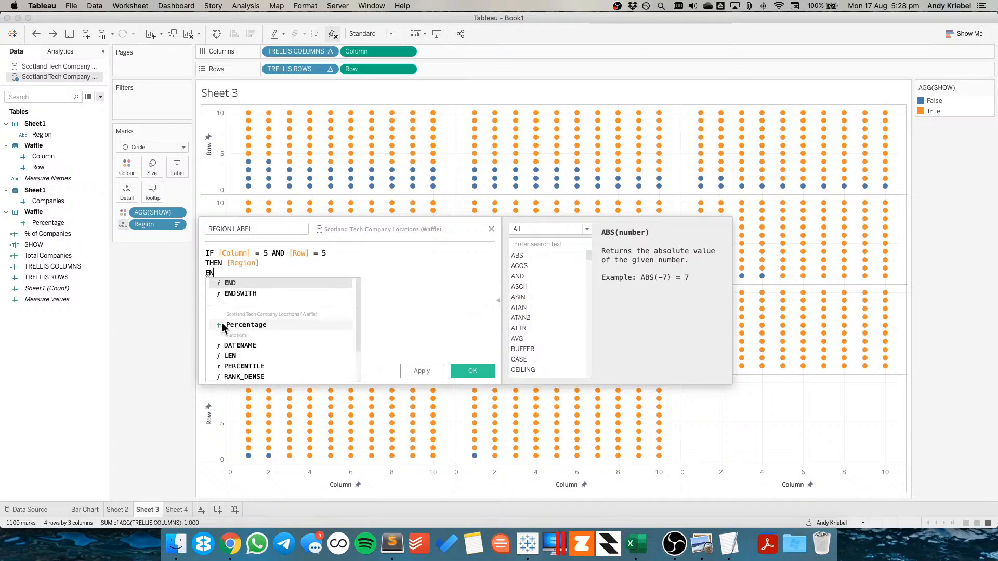
{"action": "type", "text": "D"}
{"action": "key", "text": "Return"}
{"action": "left_click", "coordinate": [473, 371]}
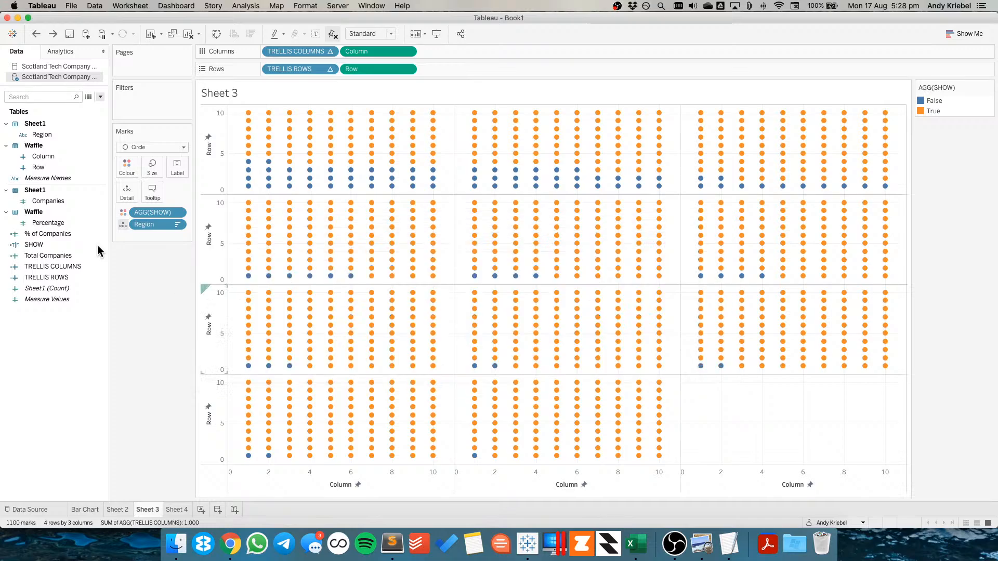
Put REGION LABEL on the mark labels and allow labels to overlap other marks
{"action": "left_click_drag", "start_coordinate": [42, 178], "coordinate": [174, 167]}
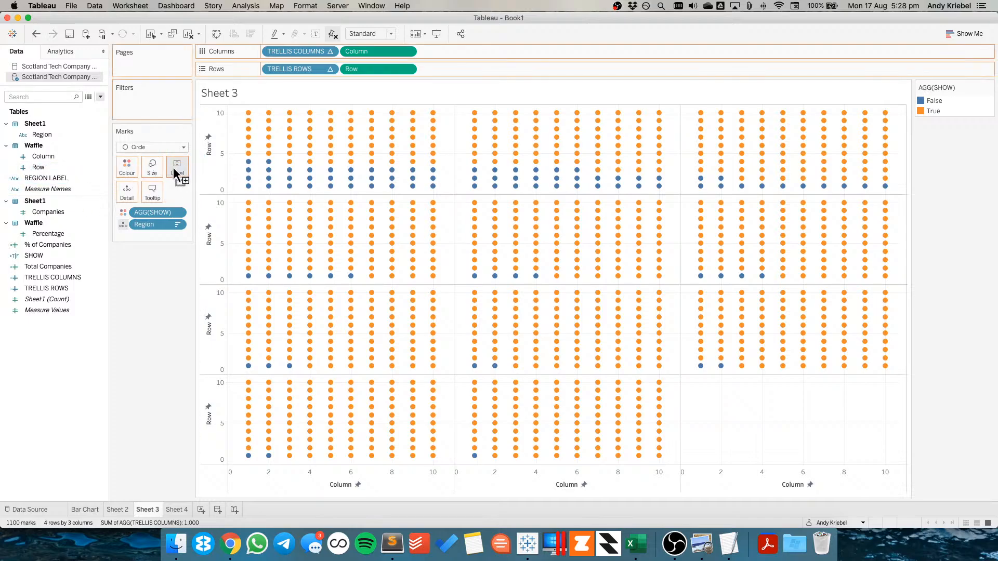
{"action": "left_click", "coordinate": [176, 167]}
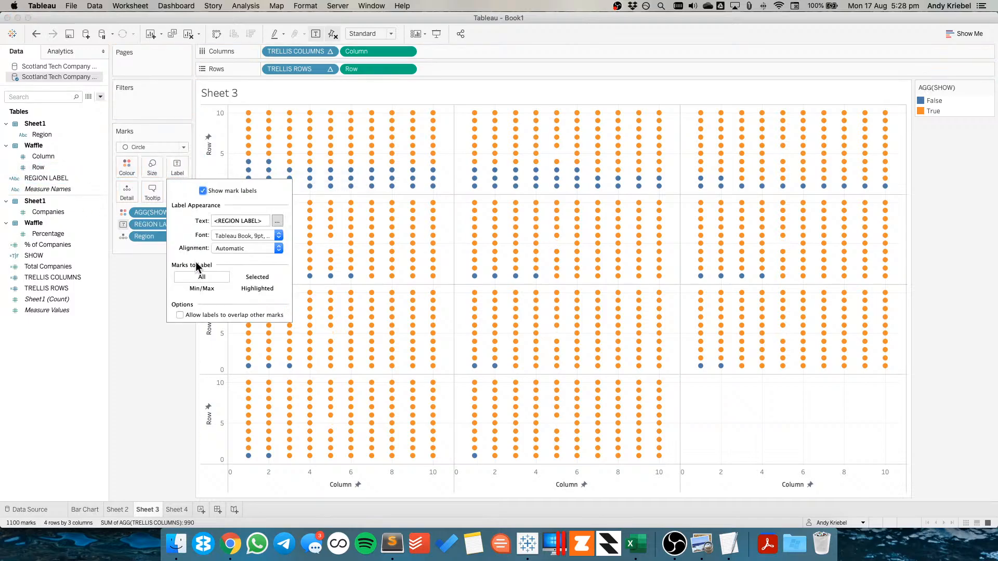
{"action": "left_click", "coordinate": [180, 315]}
{"action": "left_click", "coordinate": [151, 305]}
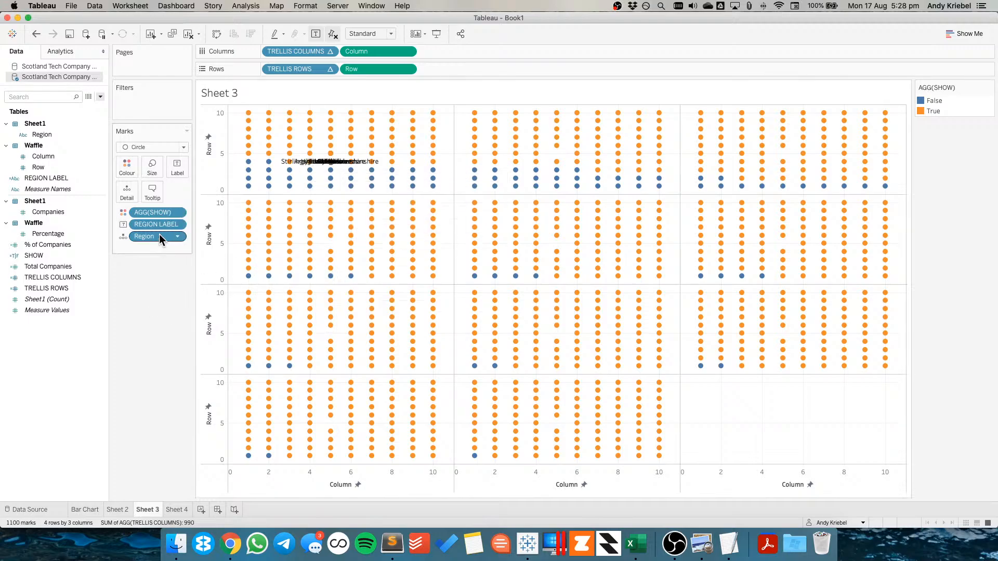
Wrap the REGION LABEL formula in ATTR( ) and place the field on the mark labels again
{"action": "right_click", "coordinate": [48, 178]}
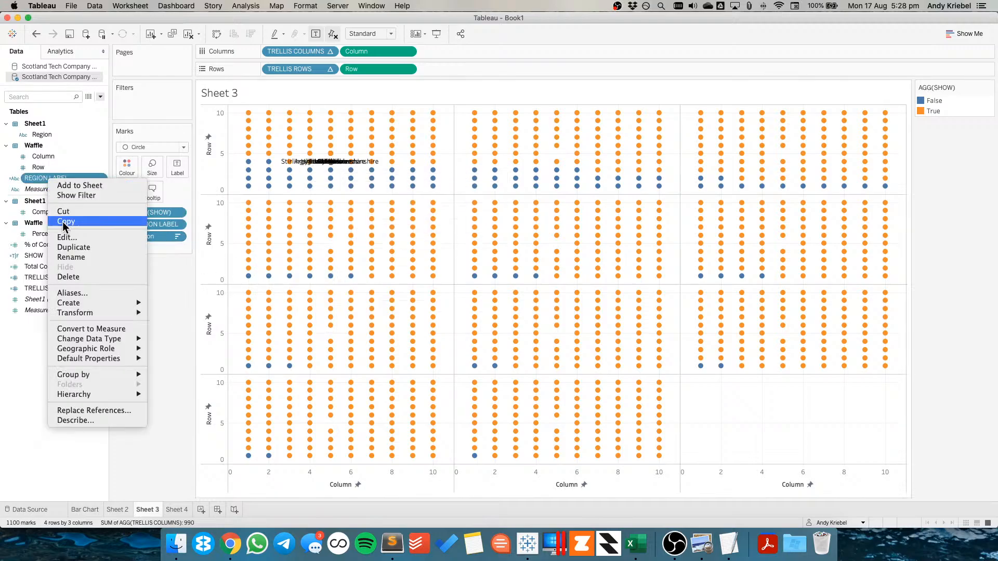
{"action": "left_click", "coordinate": [67, 238]}
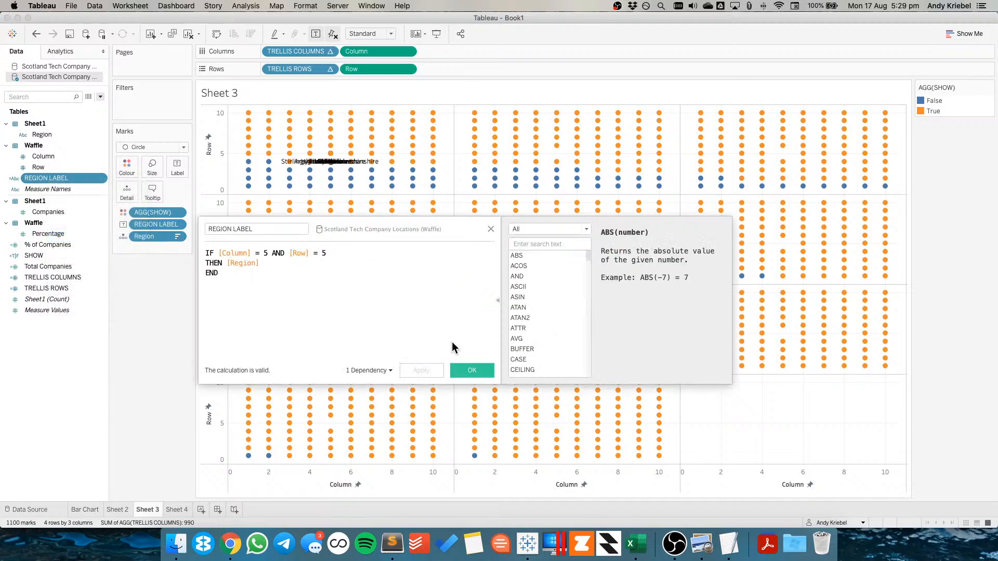
{"action": "key", "text": "super+Up"}
{"action": "type", "text": "ATTR("}
{"action": "key", "text": "super+Down"}
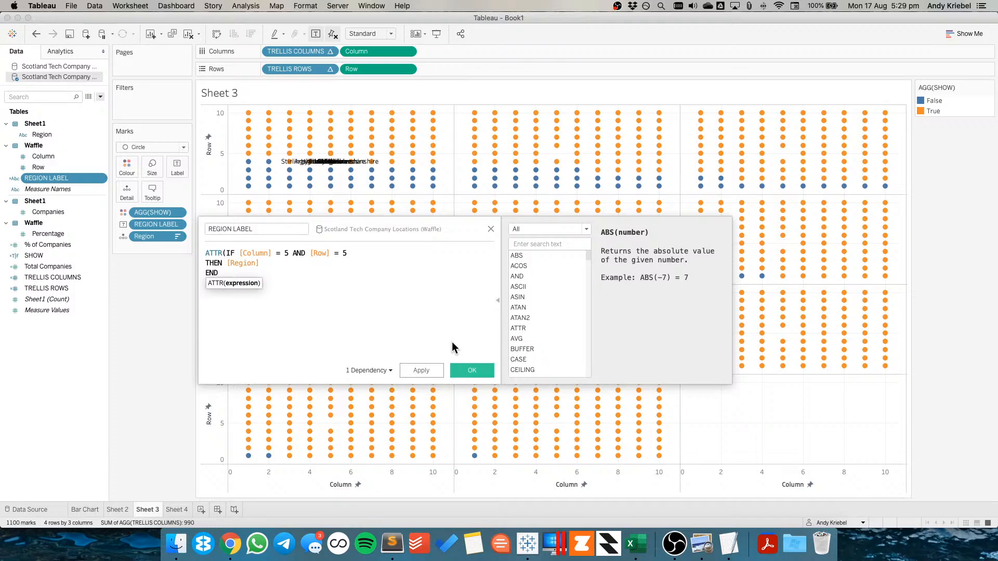
{"action": "type", "text": ")"}
{"action": "left_click", "coordinate": [472, 370]}
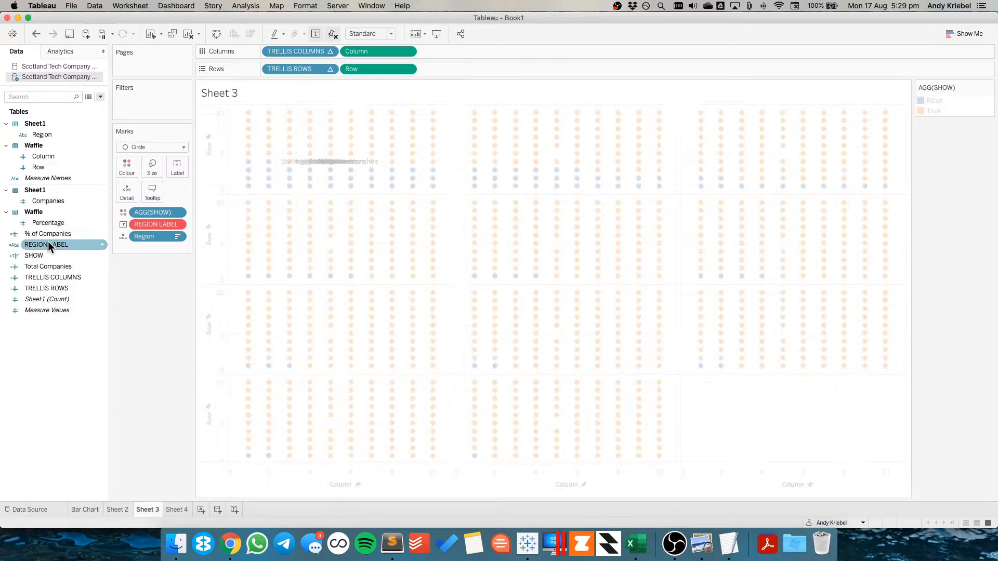
{"action": "left_click_drag", "start_coordinate": [48, 242], "coordinate": [152, 225]}
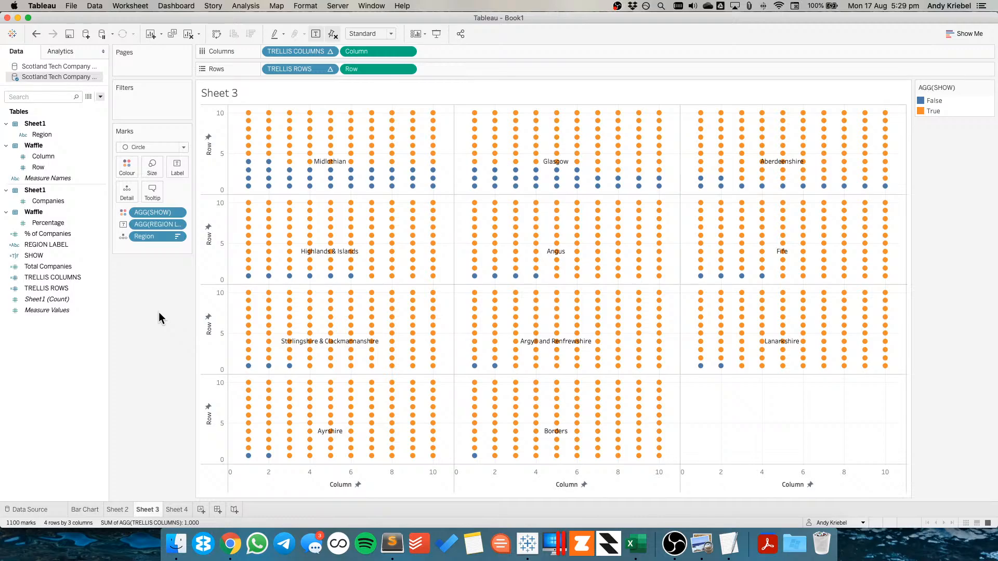
Duplicate the REGION LABEL calculated field
{"action": "right_click", "coordinate": [59, 245]}
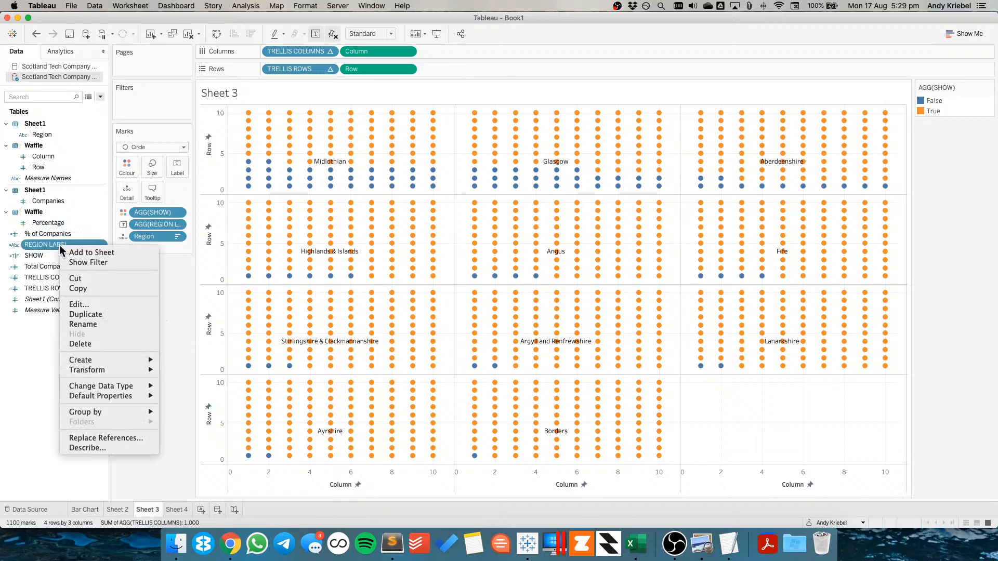
{"action": "left_click", "coordinate": [86, 315]}
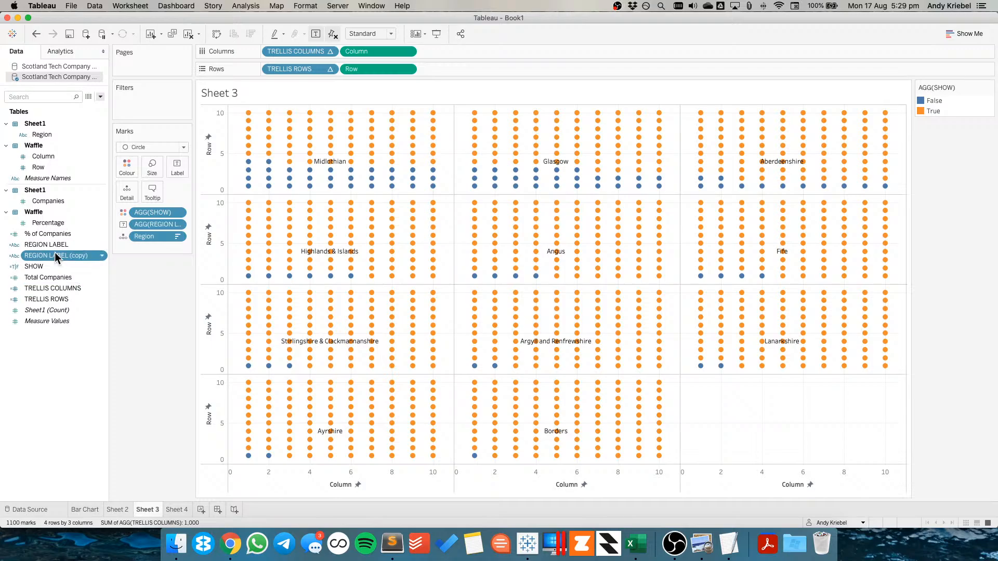
{"action": "right_click", "coordinate": [74, 292]}
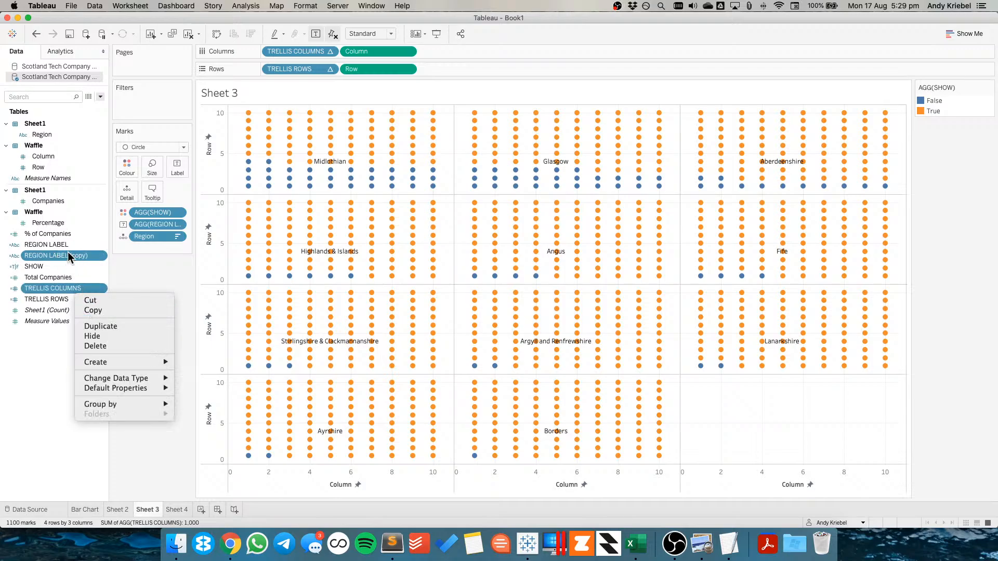
Rename the duplicated field to COMPANIES LABEL and change its formula to return [Companies] instead of [Region]
{"action": "left_click", "coordinate": [68, 252]}
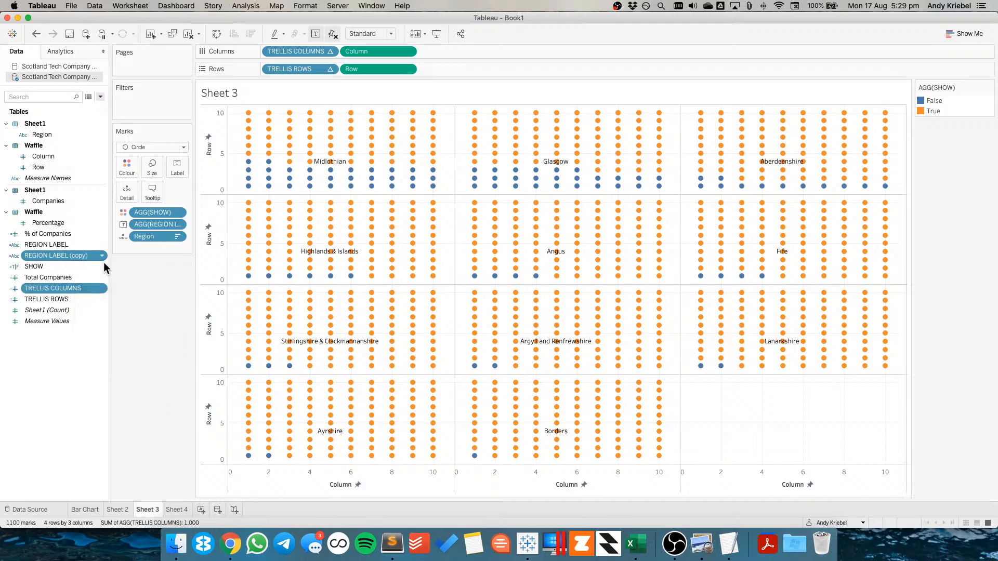
{"action": "left_click", "coordinate": [54, 247]}
{"action": "right_click", "coordinate": [54, 255]}
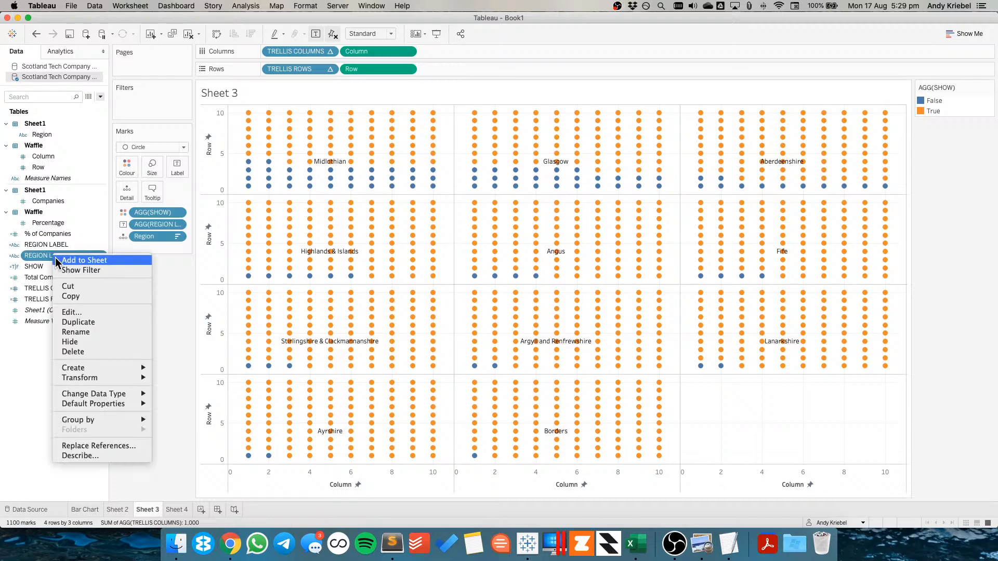
{"action": "left_click", "coordinate": [291, 264]}
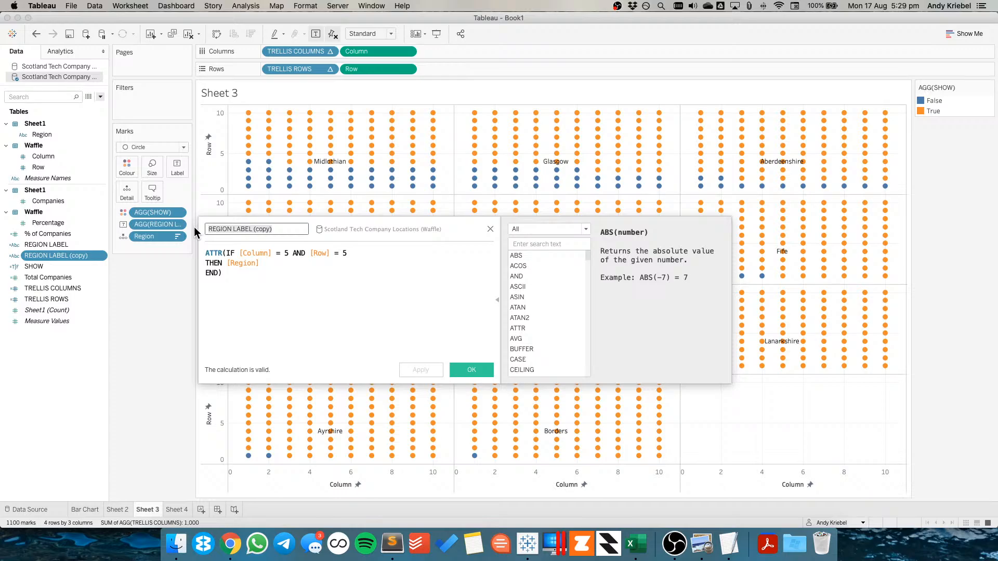
{"action": "type", "text": "COM"}
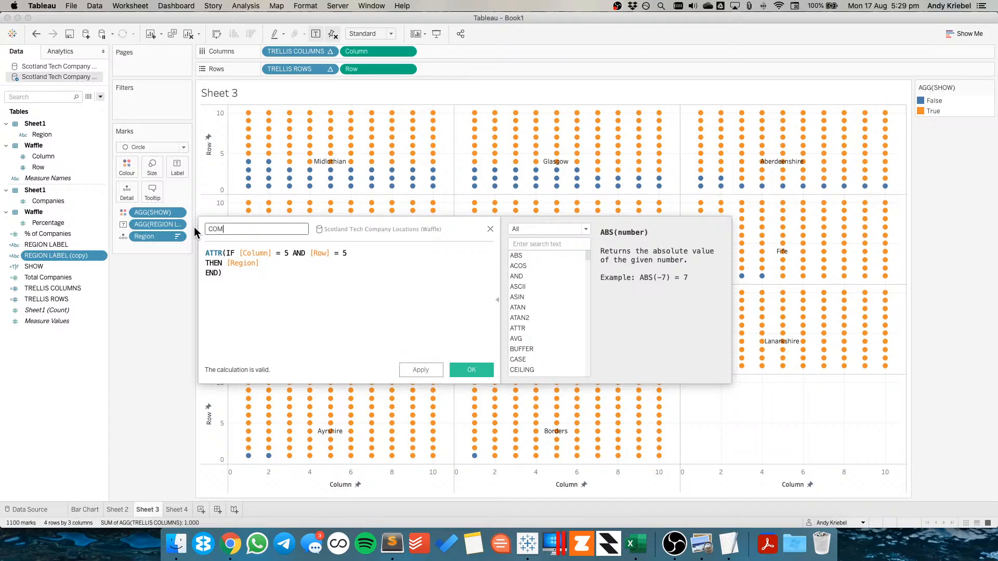
{"action": "type", "text": "PANIES LABEL"}
{"action": "double_click", "coordinate": [239, 263]}
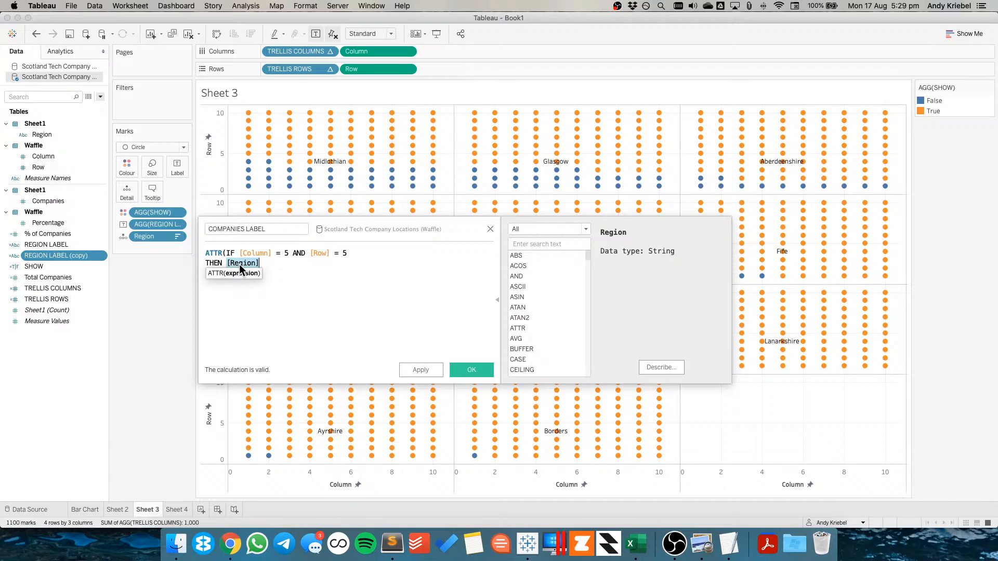
{"action": "type", "text": "[Companies]"}
{"action": "key", "text": "super+Return"}
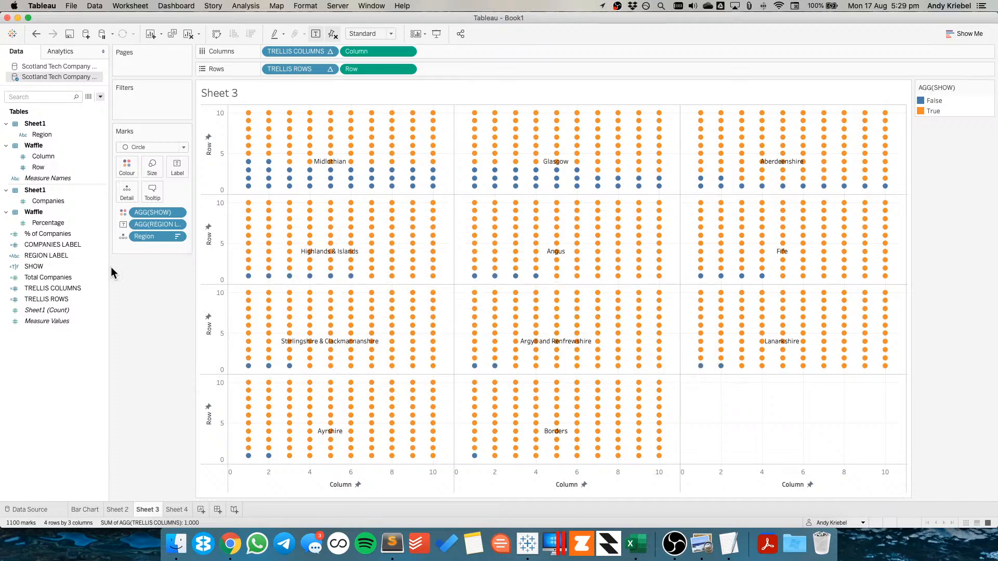
Place COMPANIES LABEL on the mark labels and duplicate the COMPANIES LABEL field
{"action": "left_click_drag", "start_coordinate": [53, 244], "coordinate": [177, 165]}
{"action": "right_click", "coordinate": [54, 244]}
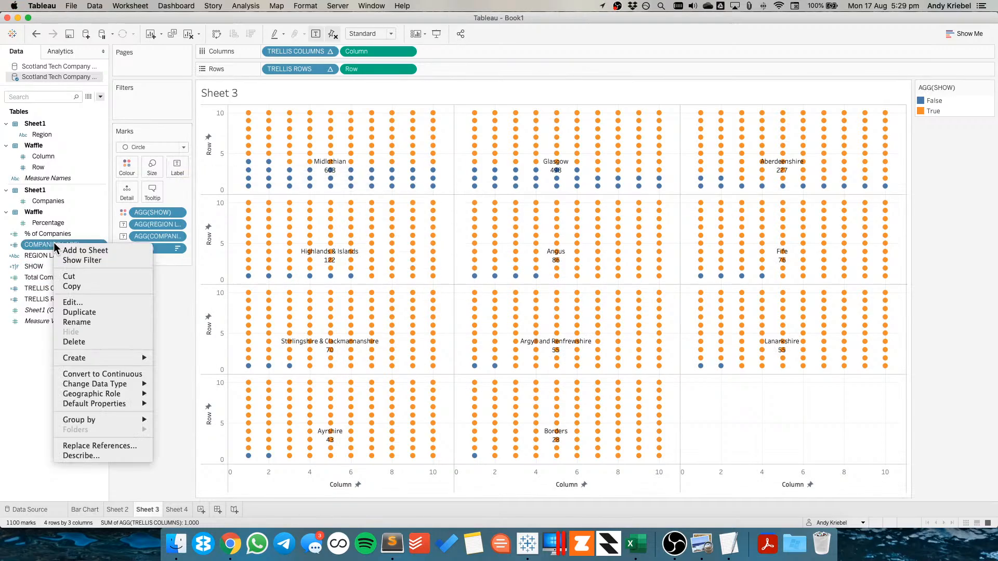
{"action": "left_click", "coordinate": [73, 313]}
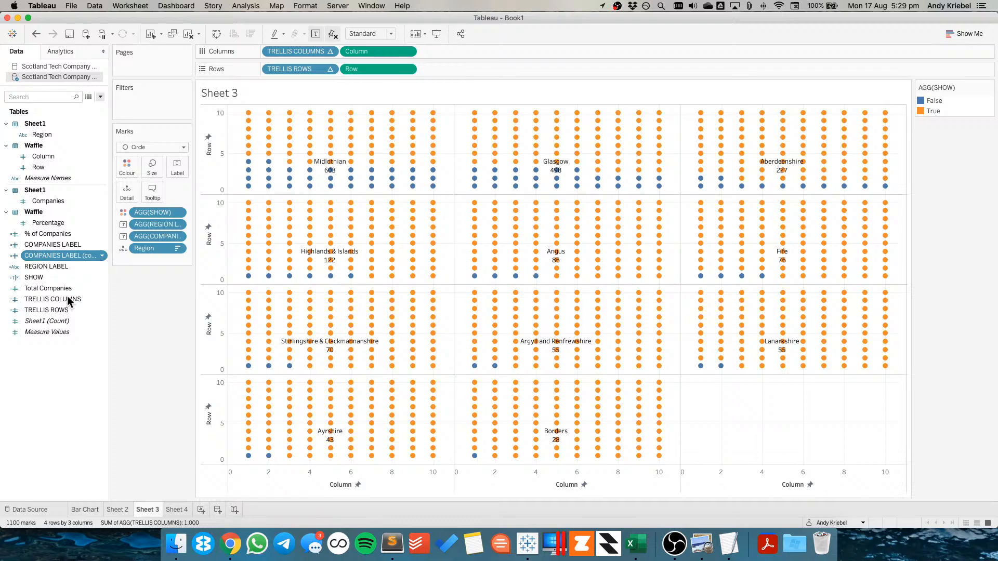
Rename the duplicate to % LABEL and make its formula return [% of Companies]
{"action": "right_click", "coordinate": [67, 295]}
{"action": "left_click", "coordinate": [64, 257]}
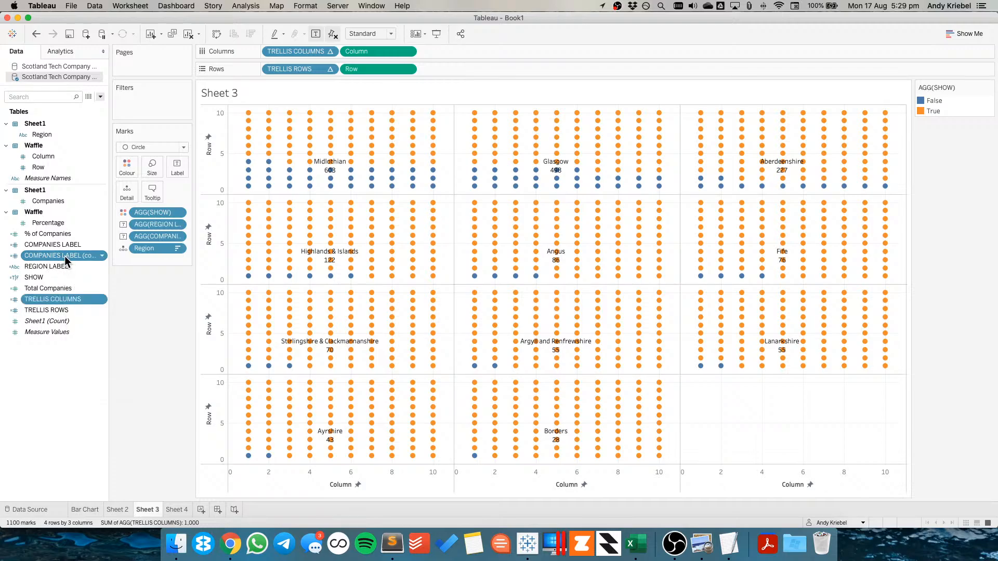
{"action": "right_click", "coordinate": [65, 255]}
{"action": "left_click", "coordinate": [85, 315]}
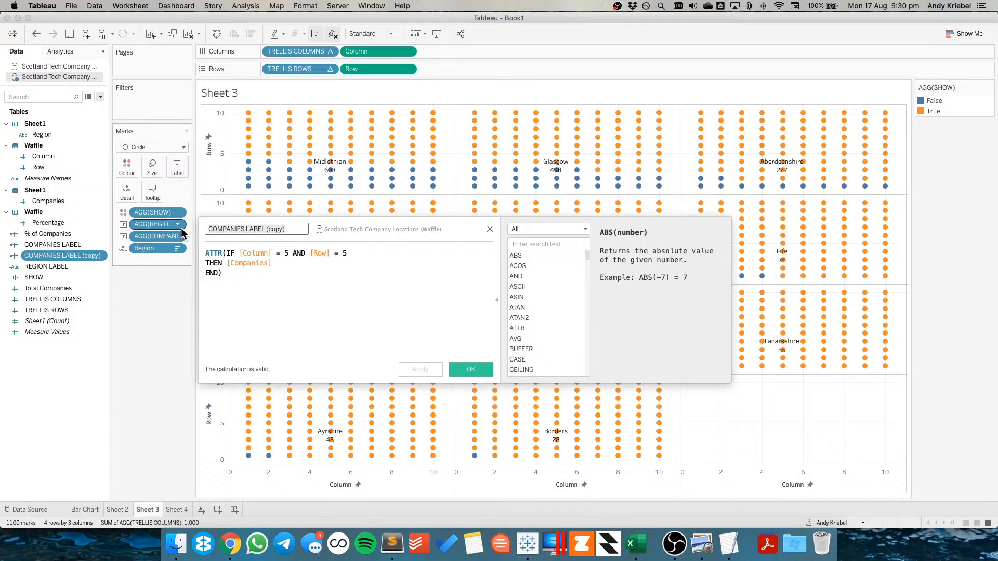
{"action": "type", "text": "% LABEL"}
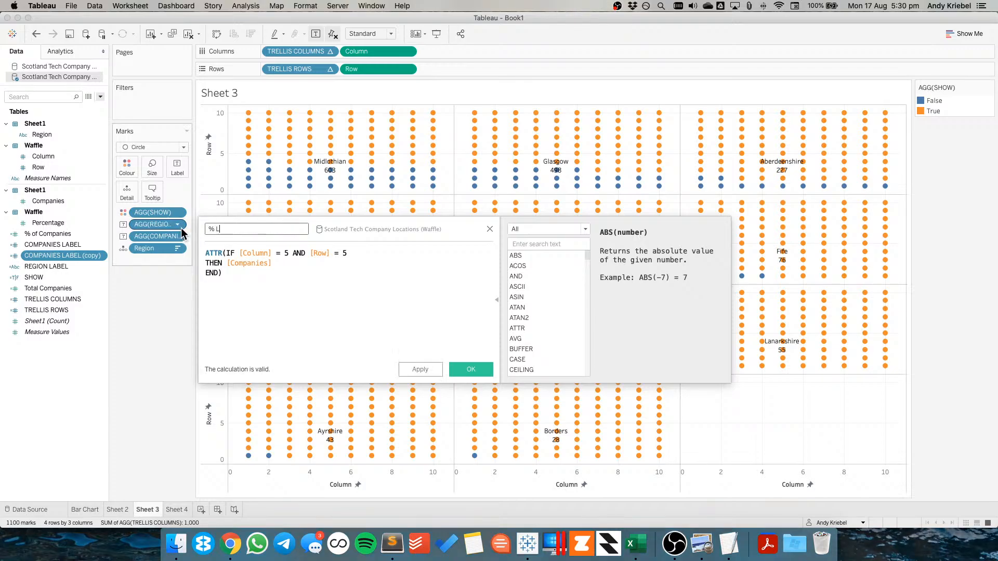
{"action": "double_click", "coordinate": [233, 264]}
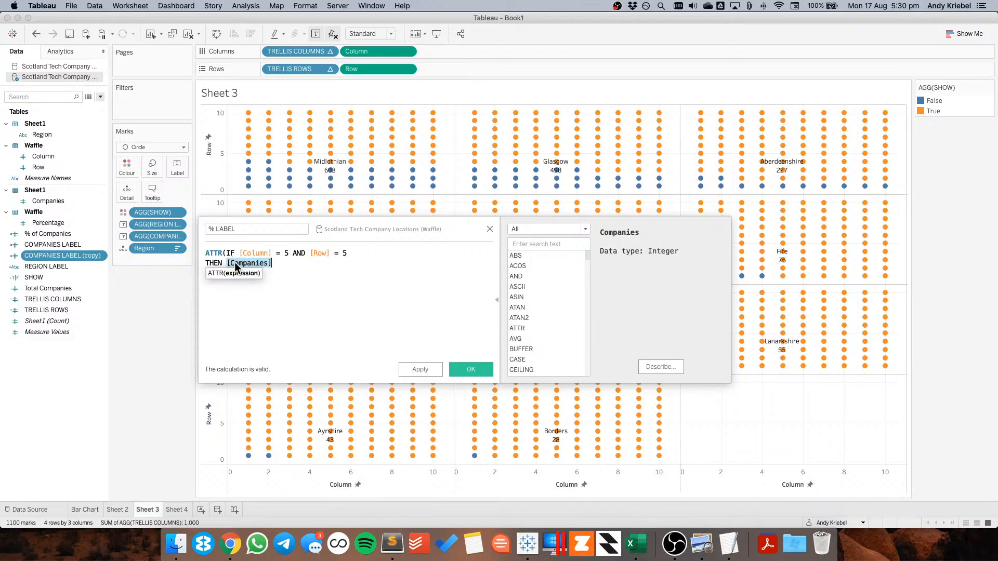
{"action": "type", "text": "c"}
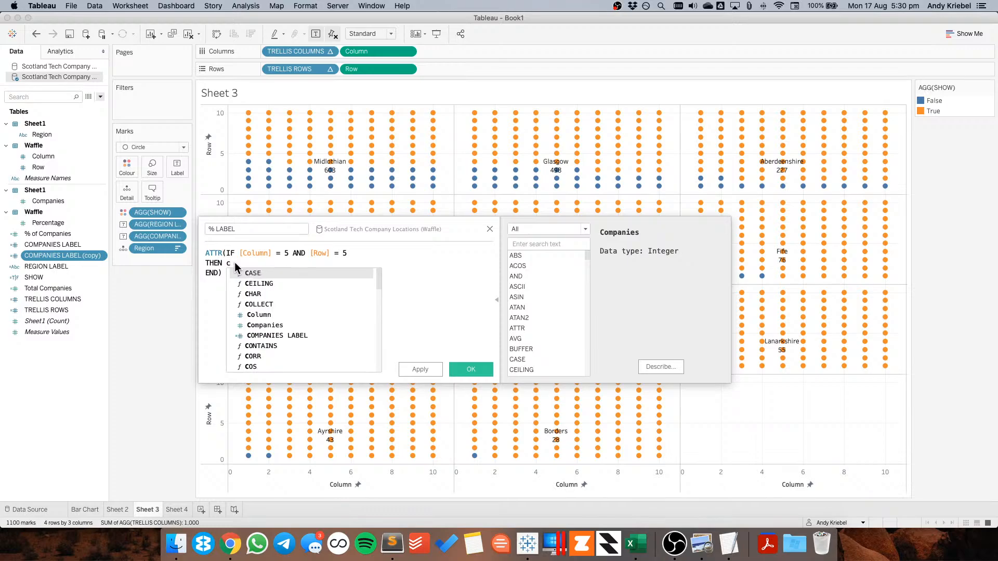
{"action": "type", "text": "ompa"}
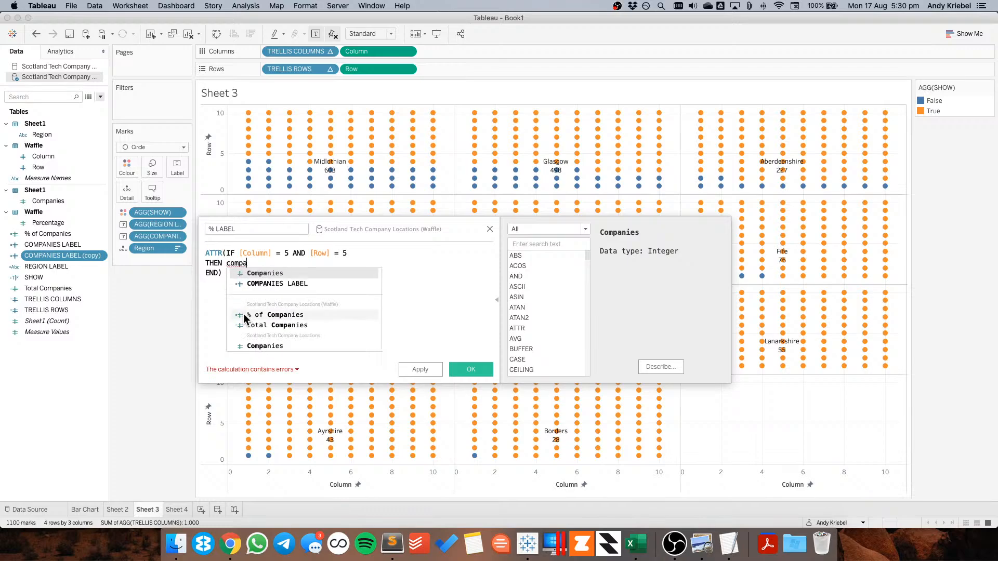
{"action": "left_click", "coordinate": [257, 315]}
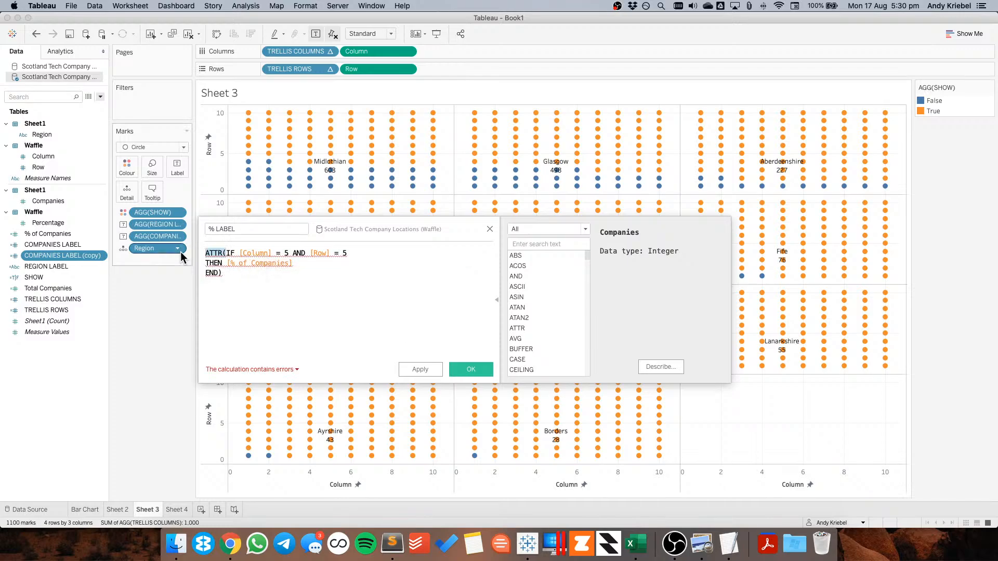
Rewrite the % LABEL formula as IF ATTR([Column]) = 5 AND ATTR([Row]) = 5 THEN [% of Companies] END and save it
{"action": "key", "text": "BackSpace"}
{"action": "key", "text": "BackSpace"}
{"action": "key", "text": "BackSpace"}
{"action": "key", "text": "BackSpace"}
{"action": "key", "text": "BackSpace"}
{"action": "key", "text": "Right"}
{"action": "key", "text": "Right"}
{"action": "key", "text": "Right"}
{"action": "key", "text": "Right"}
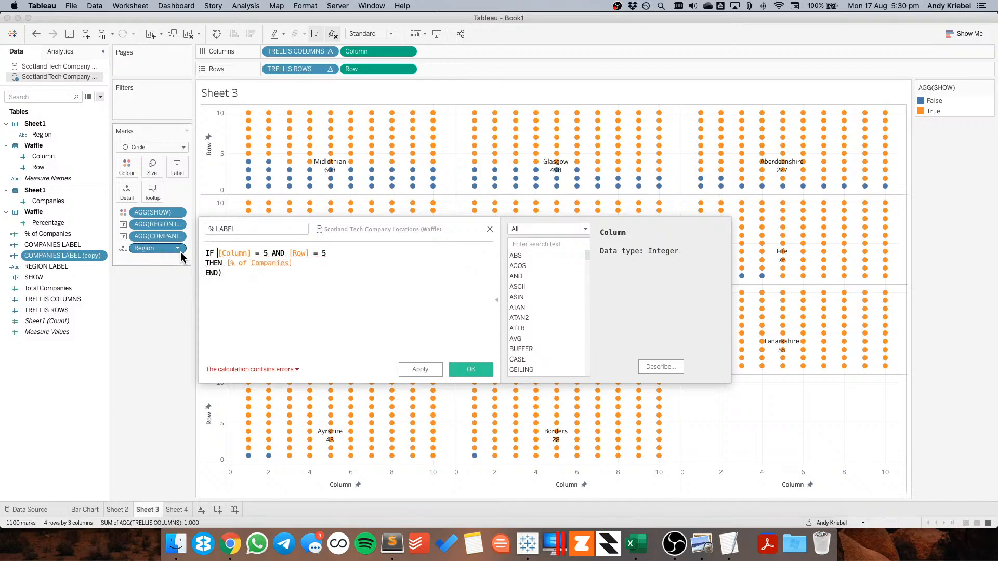
{"action": "type", "text": "ATTR("}
{"action": "key", "text": "Right"}
{"action": "key", "text": "Right"}
{"action": "key", "text": "Right"}
{"action": "key", "text": "Right"}
{"action": "key", "text": "Right"}
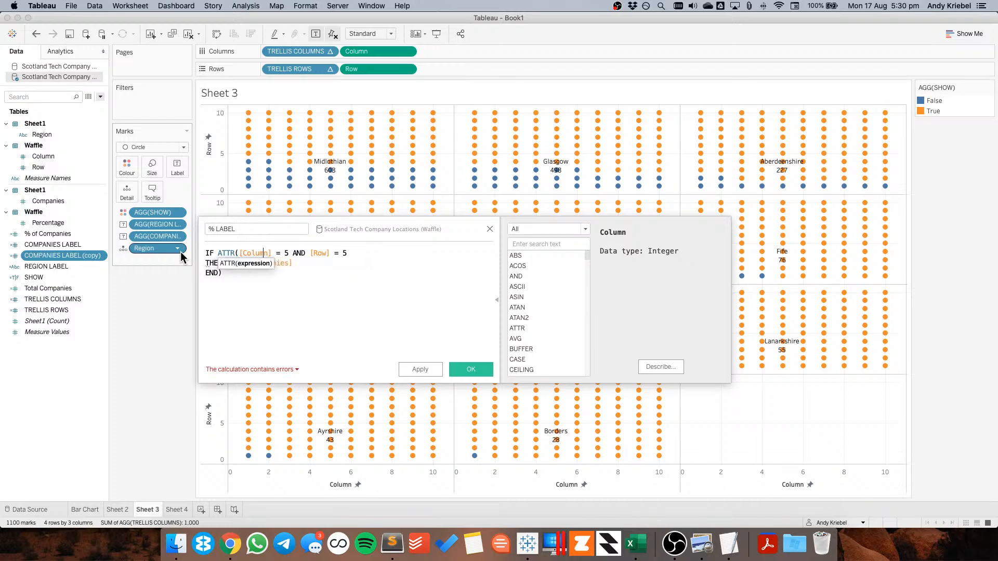
{"action": "type", "text": ")"}
{"action": "key", "text": "Right"}
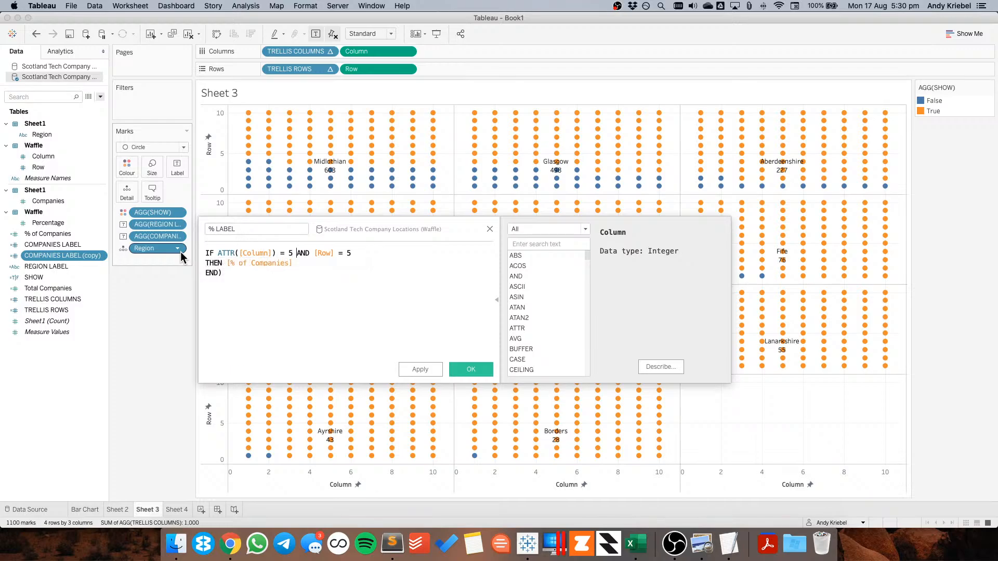
{"action": "key", "text": "Right"}
{"action": "key", "text": "Right"}
{"action": "key", "text": "Right"}
{"action": "key", "text": "Right"}
{"action": "type", "text": "ATT"}
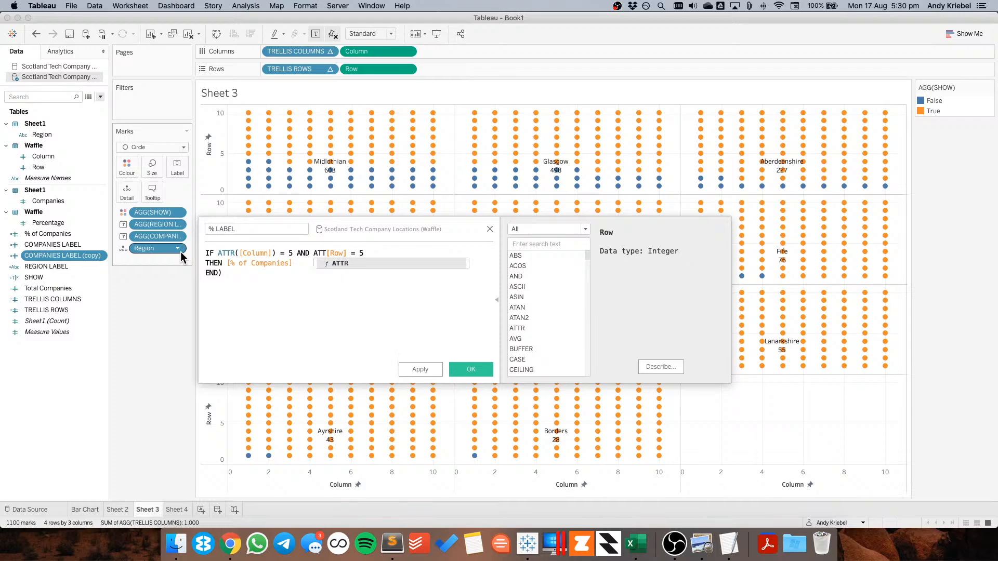
{"action": "type", "text": "R("}
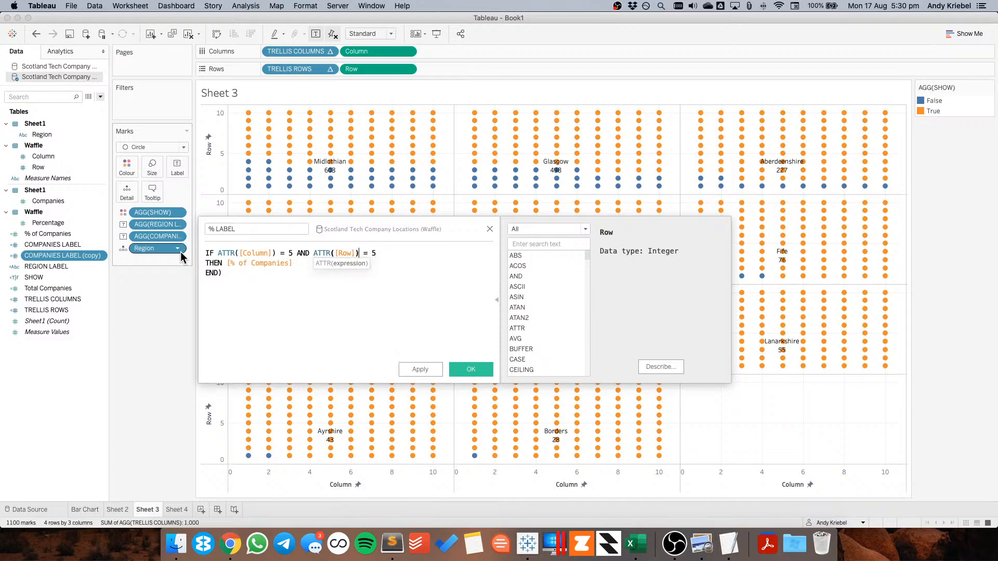
{"action": "left_click", "coordinate": [473, 367]}
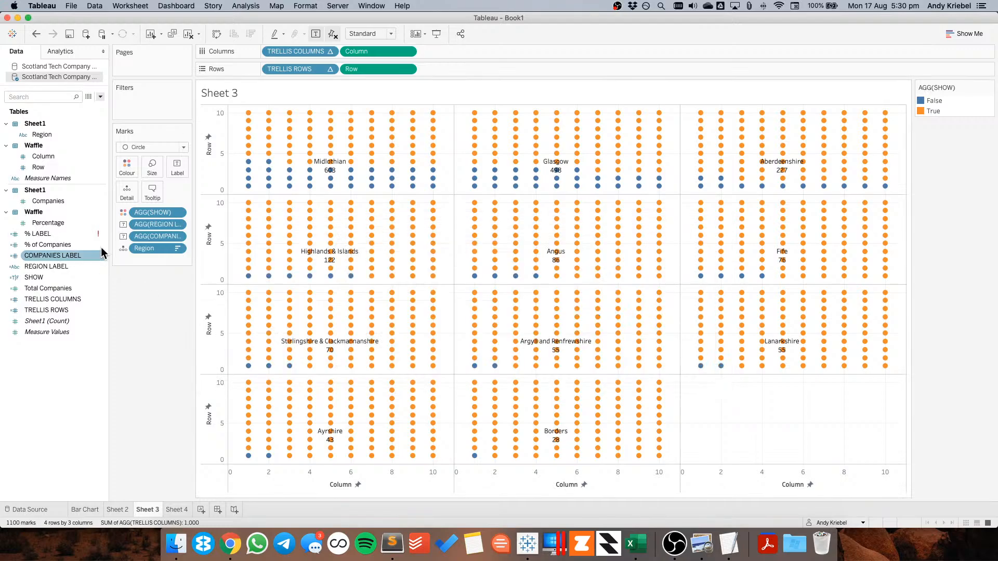
Remove the stray closing parenthesis after END in the % LABEL formula
{"action": "right_click", "coordinate": [67, 232]}
{"action": "left_click", "coordinate": [107, 282]}
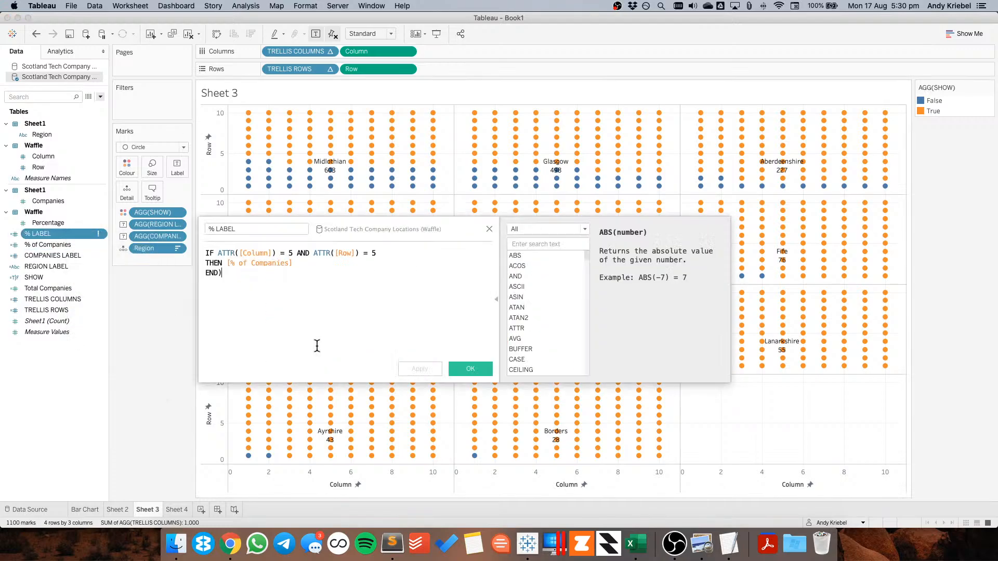
{"action": "left_click", "coordinate": [241, 273]}
{"action": "key", "text": "BackSpace"}
{"action": "left_click", "coordinate": [470, 368]}
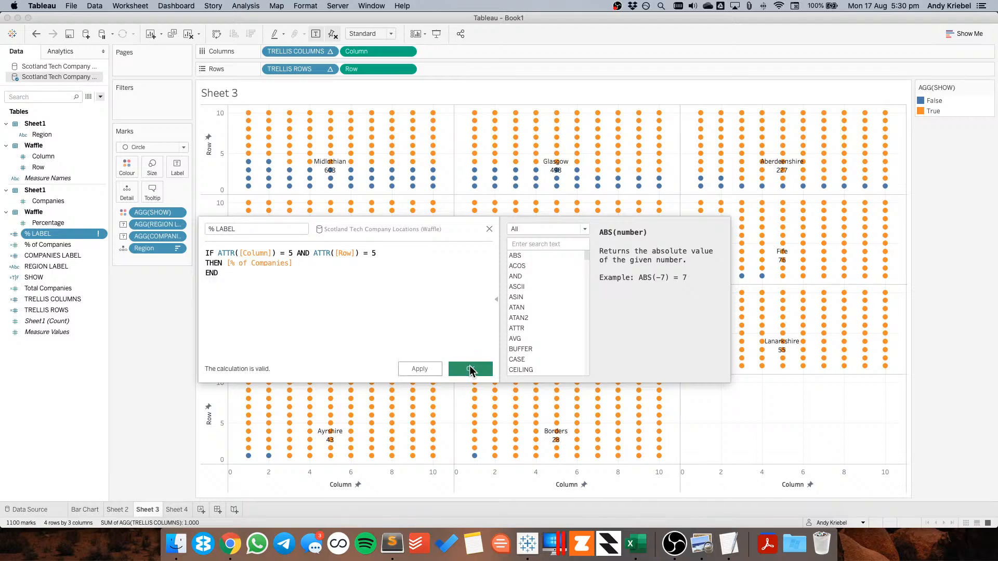
Set the default number format of % LABEL to Percentage with 1 decimal place
{"action": "right_click", "coordinate": [72, 230]}
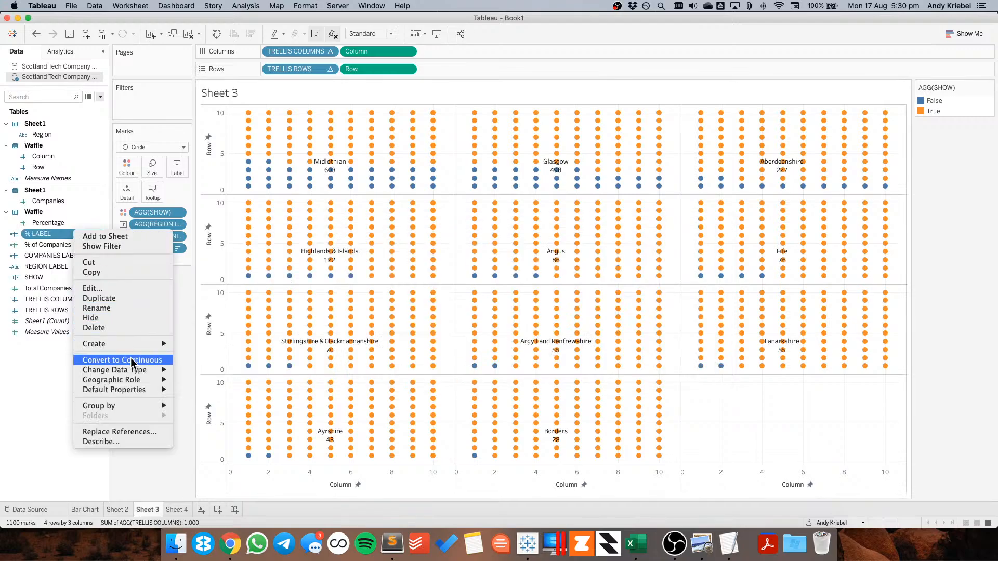
{"action": "mouse_move", "coordinate": [132, 390]}
{"action": "left_click", "coordinate": [213, 401]}
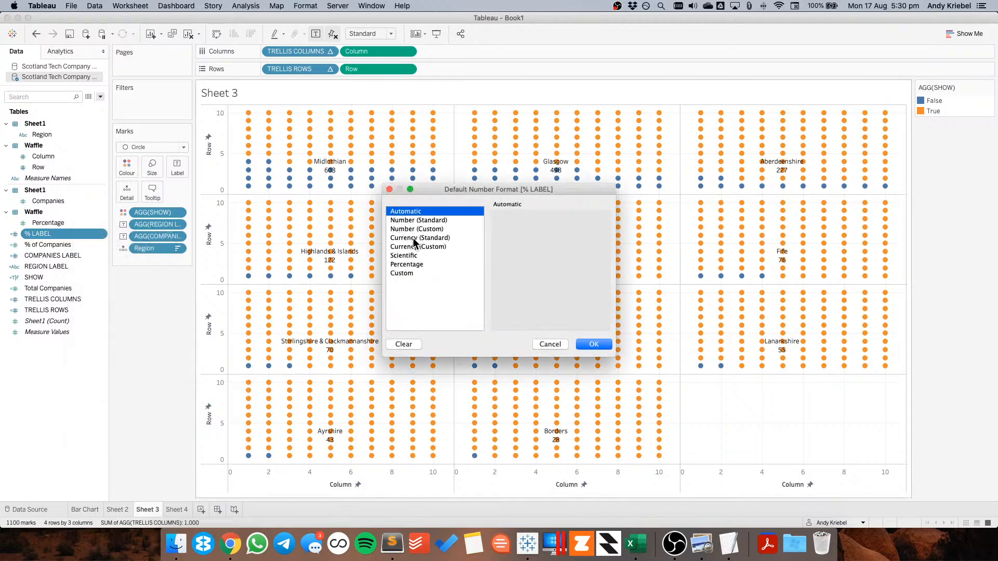
{"action": "left_click", "coordinate": [414, 266]}
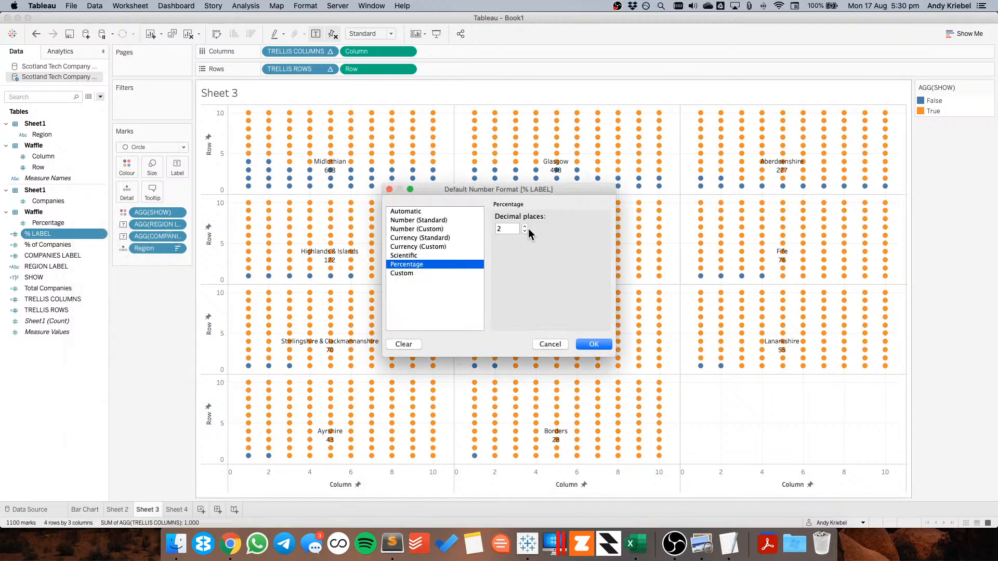
{"action": "left_click", "coordinate": [581, 343]}
Add % LABEL to the mark labels of the waffle chart
{"action": "left_click", "coordinate": [58, 253]}
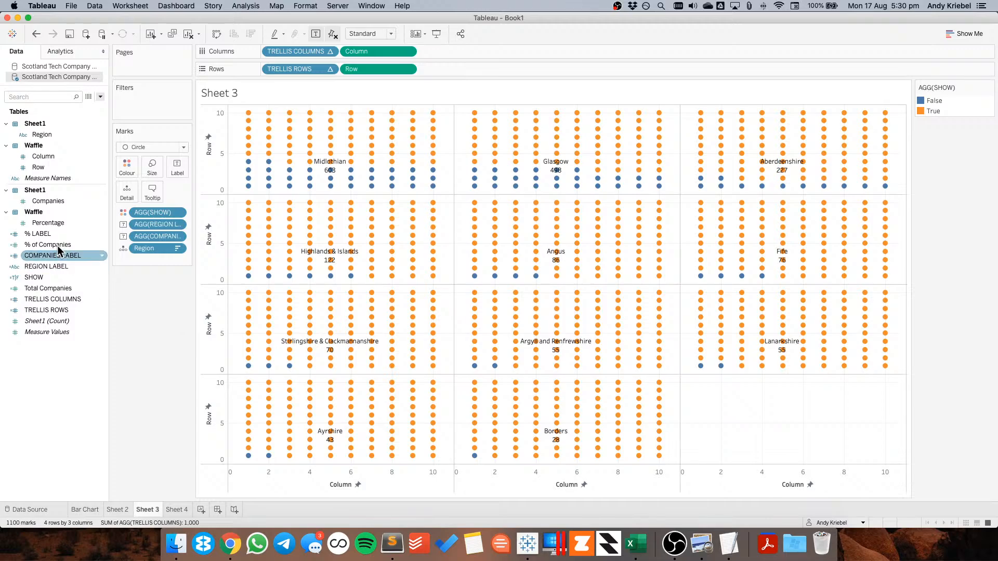
{"action": "left_click", "coordinate": [40, 235]}
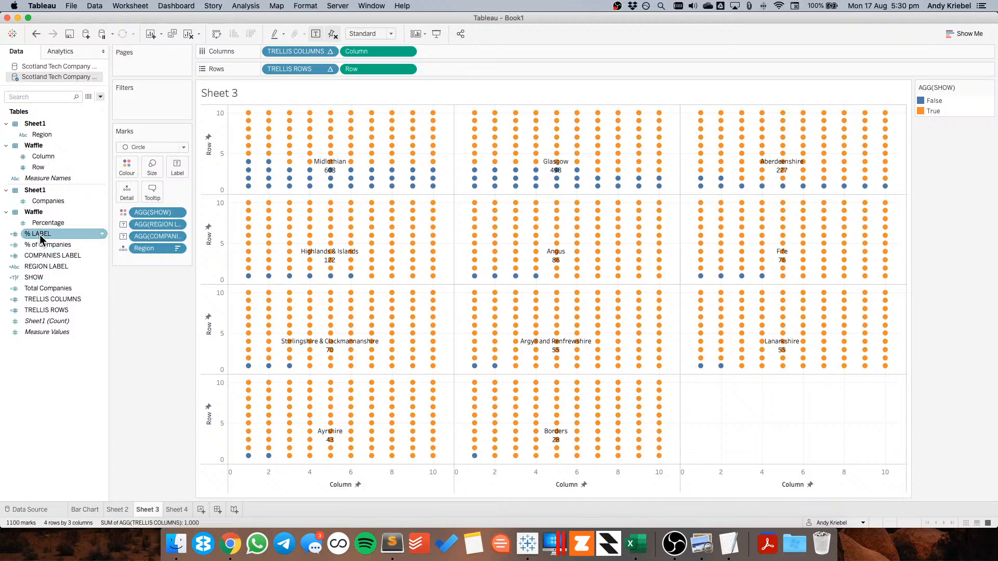
{"action": "left_click_drag", "start_coordinate": [40, 235], "coordinate": [151, 273]}
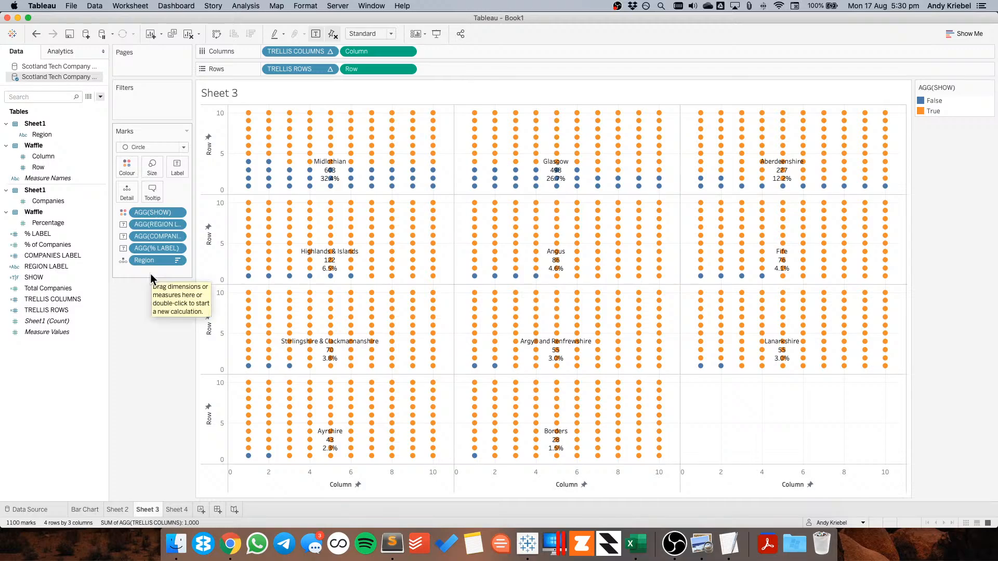
Look at the Bar Chart and Sheet 2 worksheets, returning to Sheet 3
{"action": "left_click", "coordinate": [84, 510]}
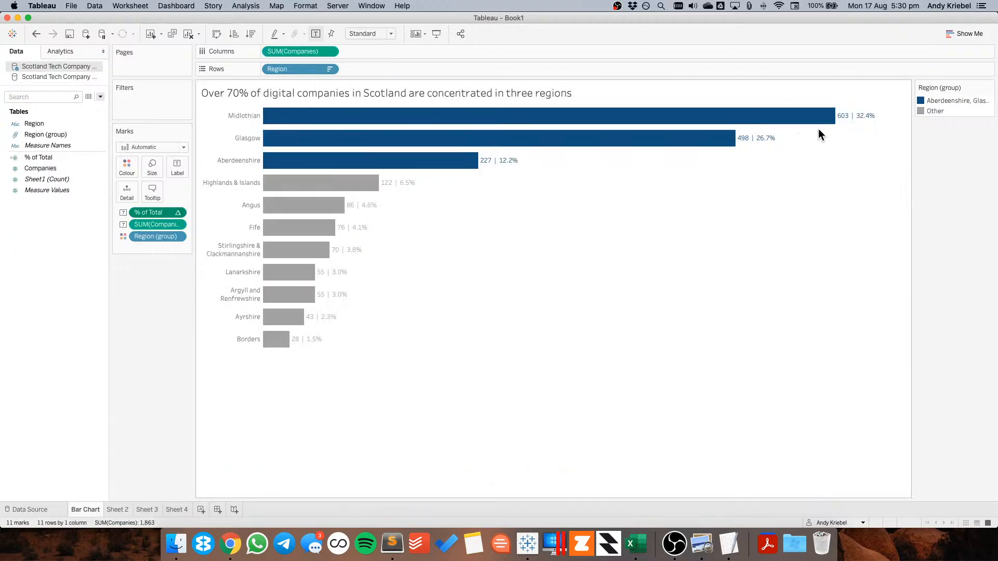
{"action": "left_click", "coordinate": [121, 509]}
{"action": "left_click", "coordinate": [159, 510]}
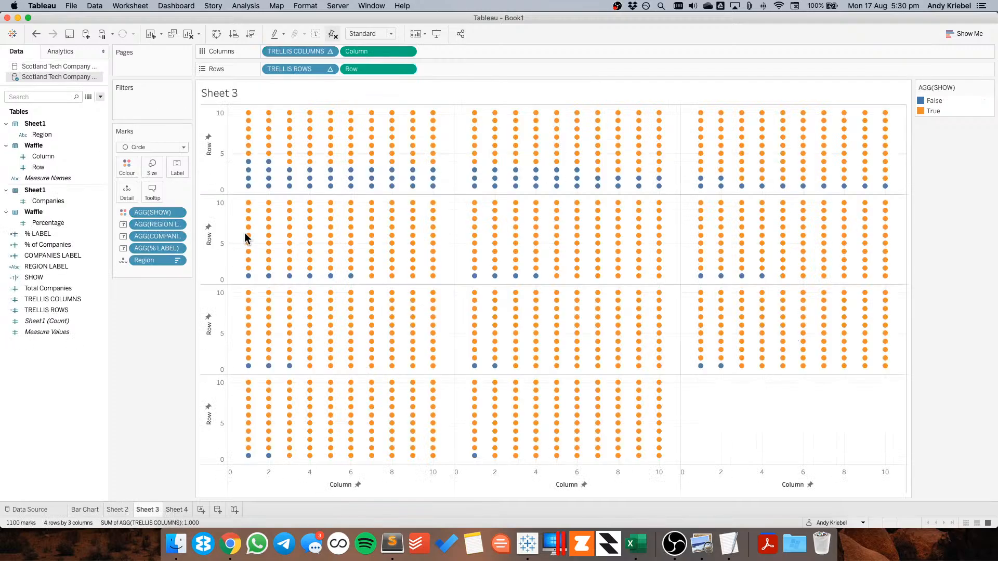
Open the waffle chart's label text and move the REGION LABEL field to the first line
{"action": "left_click", "coordinate": [185, 173]}
{"action": "left_click", "coordinate": [275, 221]}
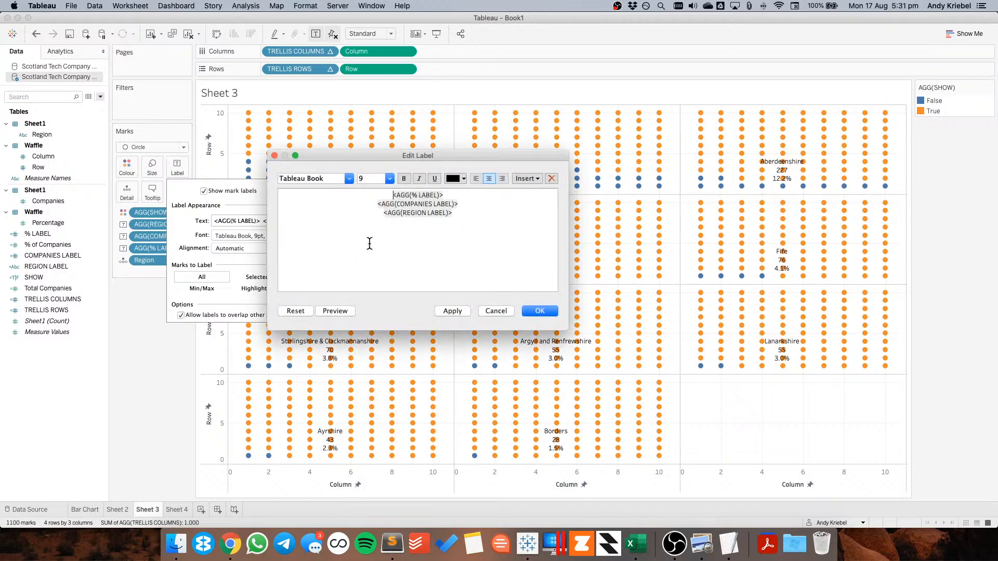
{"action": "left_click_drag", "start_coordinate": [382, 213], "coordinate": [480, 205]}
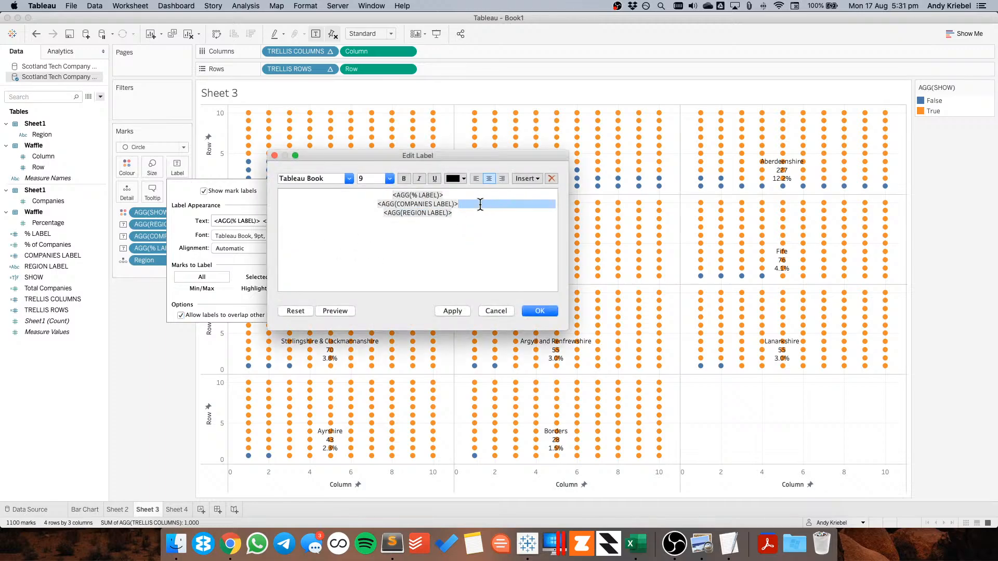
{"action": "key", "text": "Right"}
{"action": "key", "text": "shift+super+Right"}
{"action": "key", "text": "super+x"}
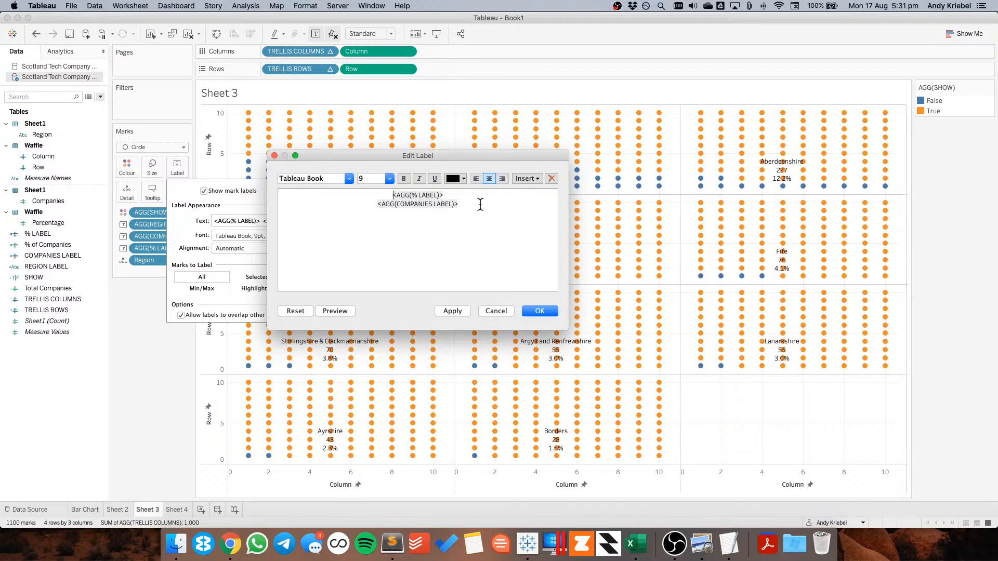
{"action": "key", "text": "super+v"}
{"action": "key", "text": "Return"}
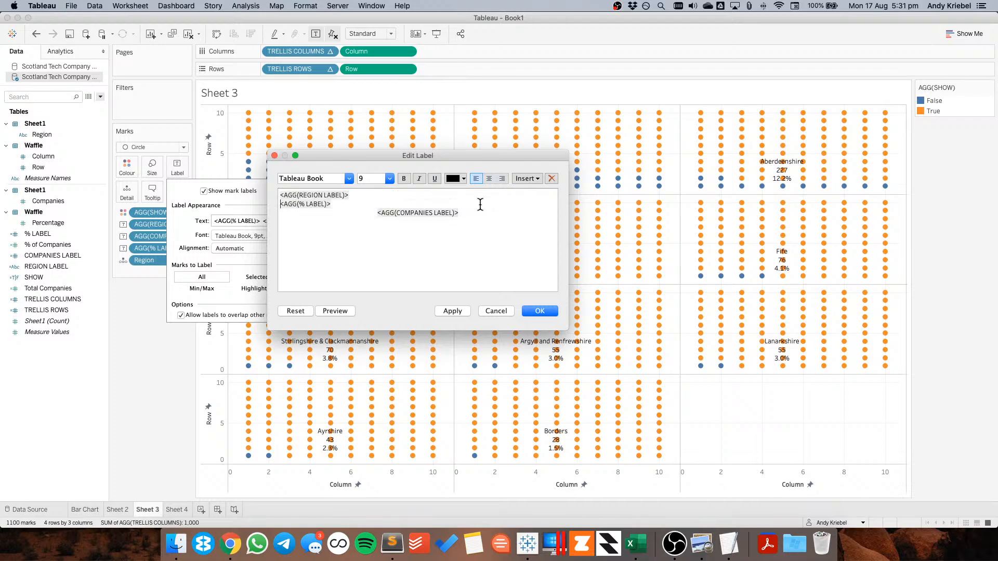
Put COMPANIES LABEL and % LABEL on one line separated by " | ", and centre the whole label text
{"action": "double_click", "coordinate": [421, 211]}
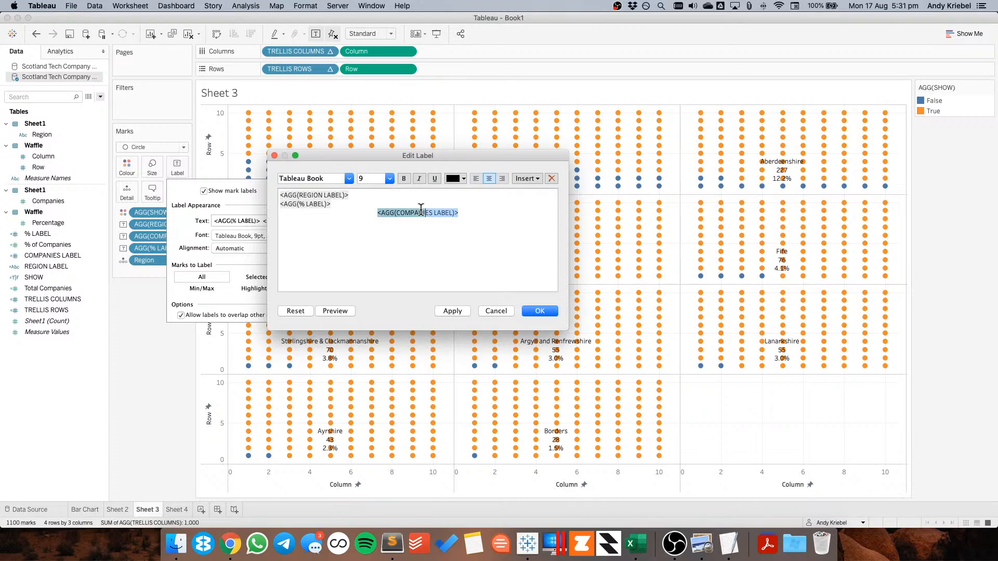
{"action": "key", "text": "BackSpace"}
{"action": "key", "text": "BackSpace"}
{"action": "key", "text": "BackSpace"}
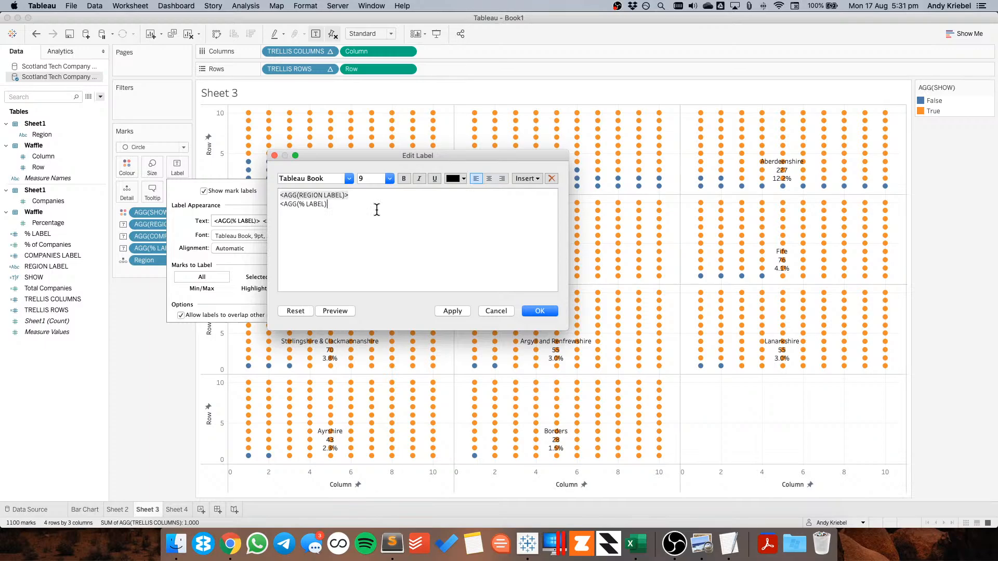
{"action": "type", "text": ">"}
{"action": "key", "text": "super+Left"}
{"action": "key", "text": "super+v"}
{"action": "type", "text": "|"}
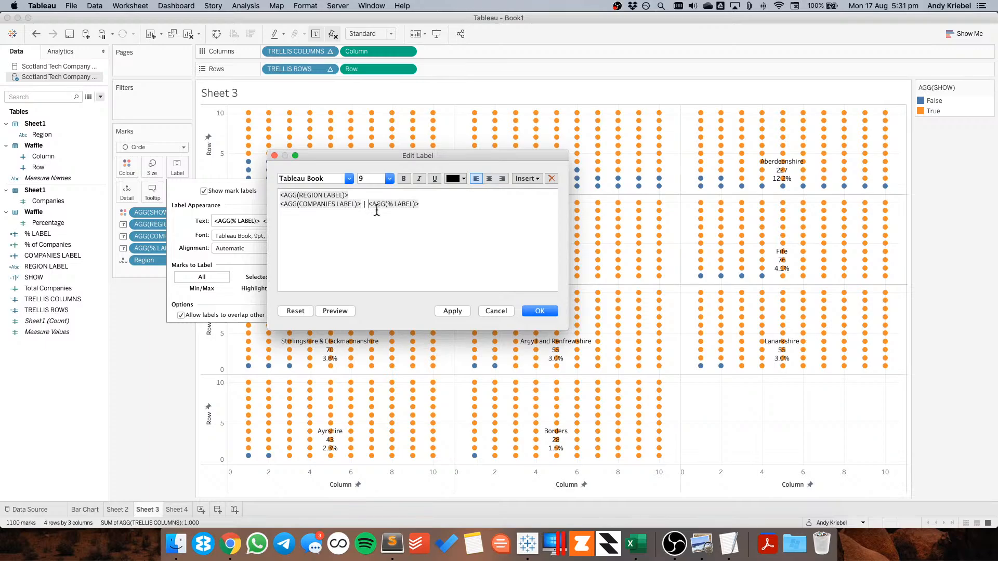
{"action": "key", "text": "super+a"}
{"action": "left_click", "coordinate": [488, 179]}
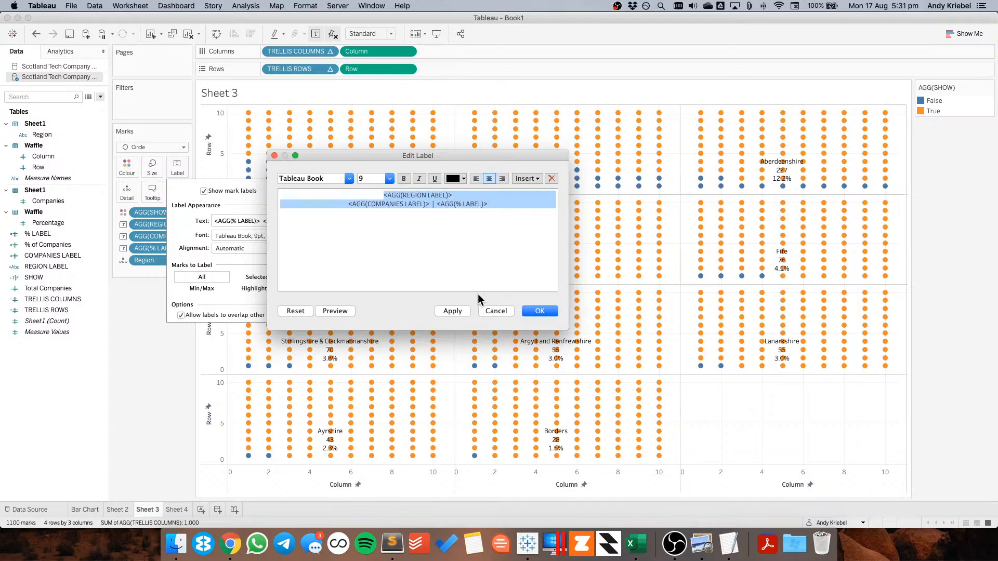
{"action": "left_click", "coordinate": [539, 311]}
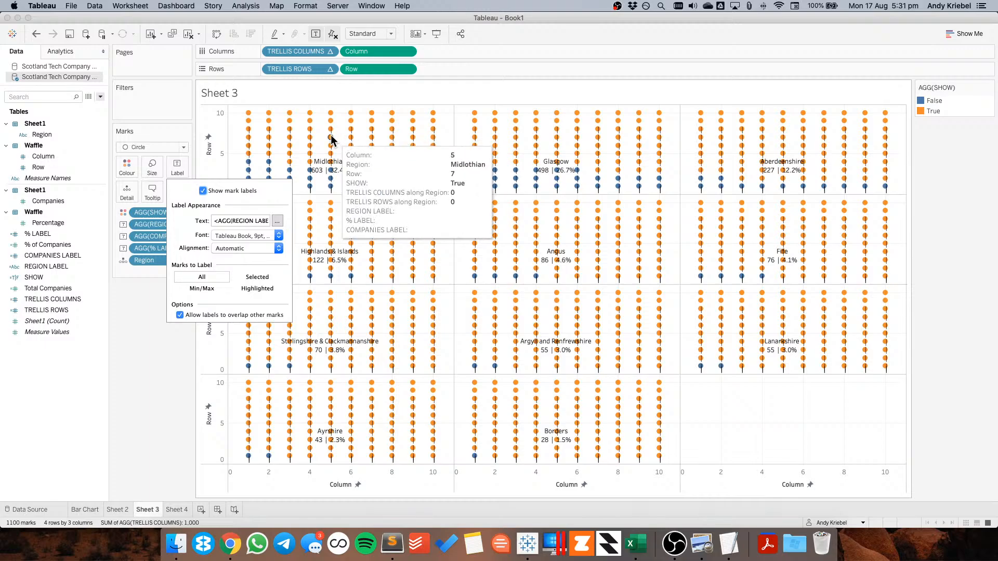
{"action": "left_click", "coordinate": [37, 362]}
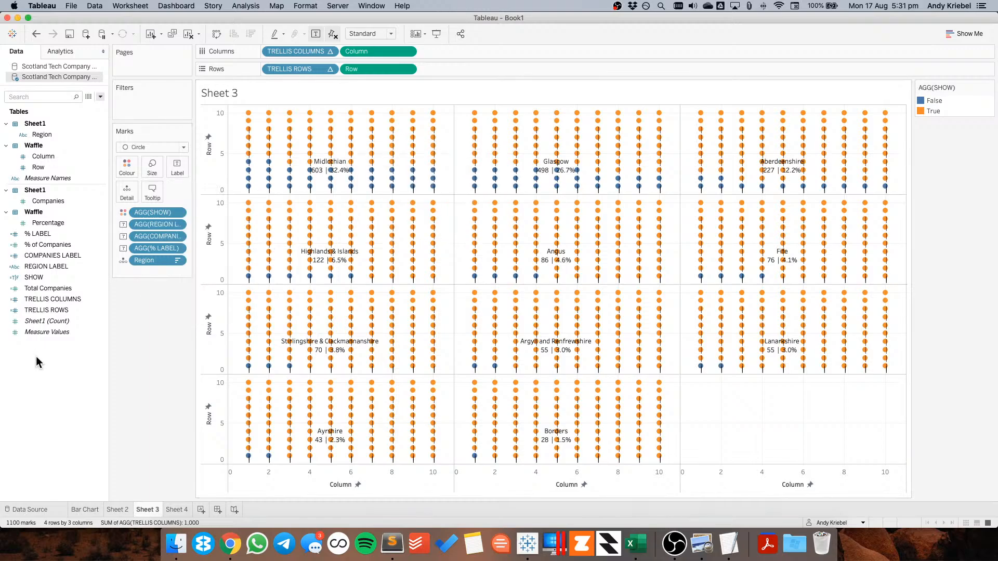
Duplicate COMPANIES LABEL and edit the copy, named |, to return ' | ' instead of Companies
{"action": "right_click", "coordinate": [52, 255]}
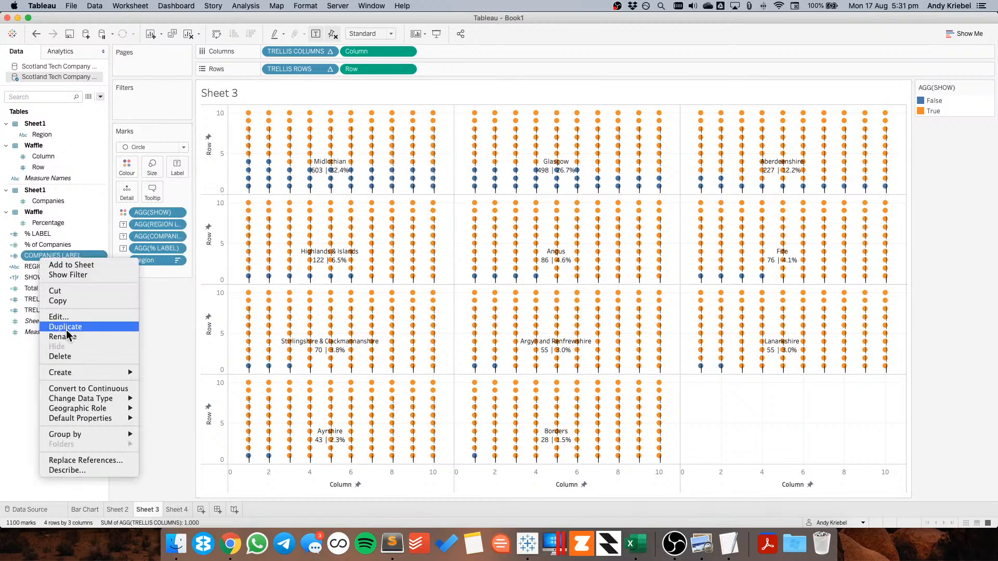
{"action": "left_click", "coordinate": [68, 327]}
{"action": "right_click", "coordinate": [59, 267]}
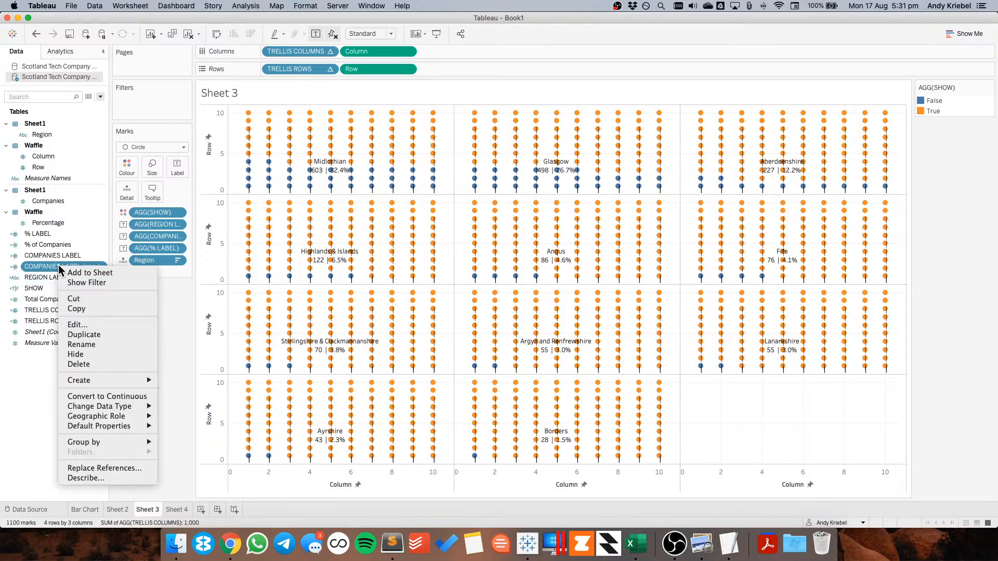
{"action": "left_click", "coordinate": [77, 324]}
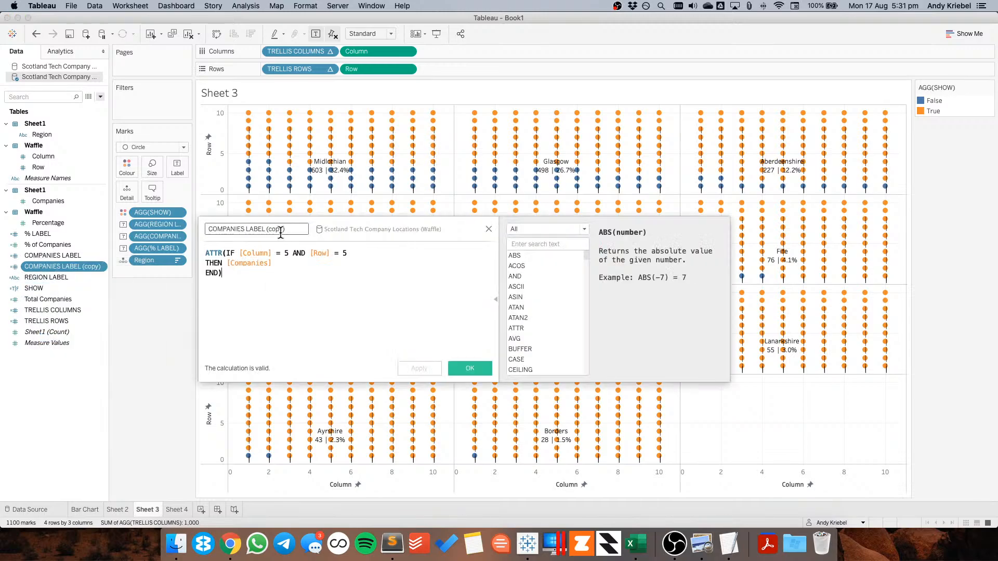
{"action": "key", "text": "BackSpace"}
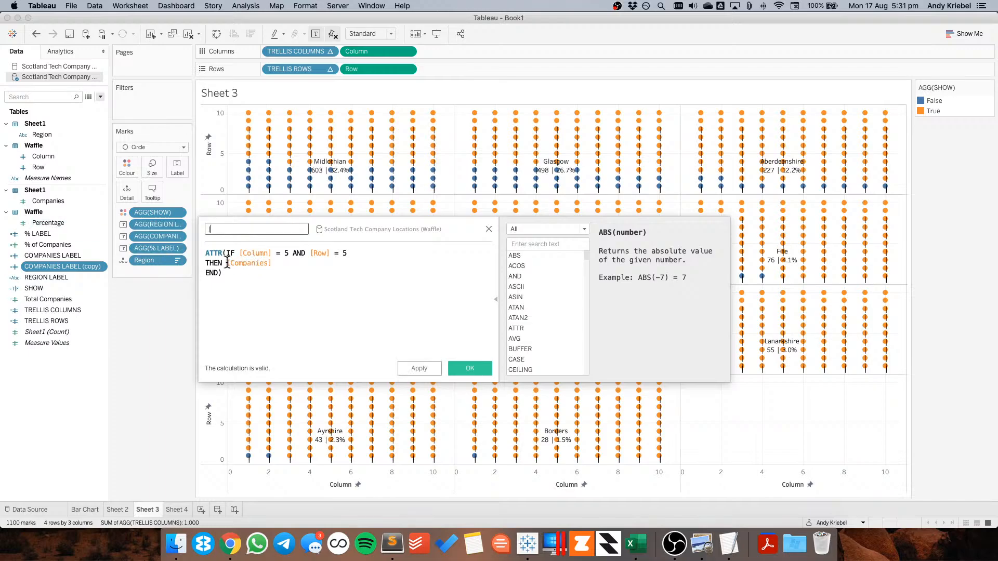
{"action": "left_click_drag", "start_coordinate": [227, 263], "coordinate": [283, 264]}
{"action": "type", "text": "' |"}
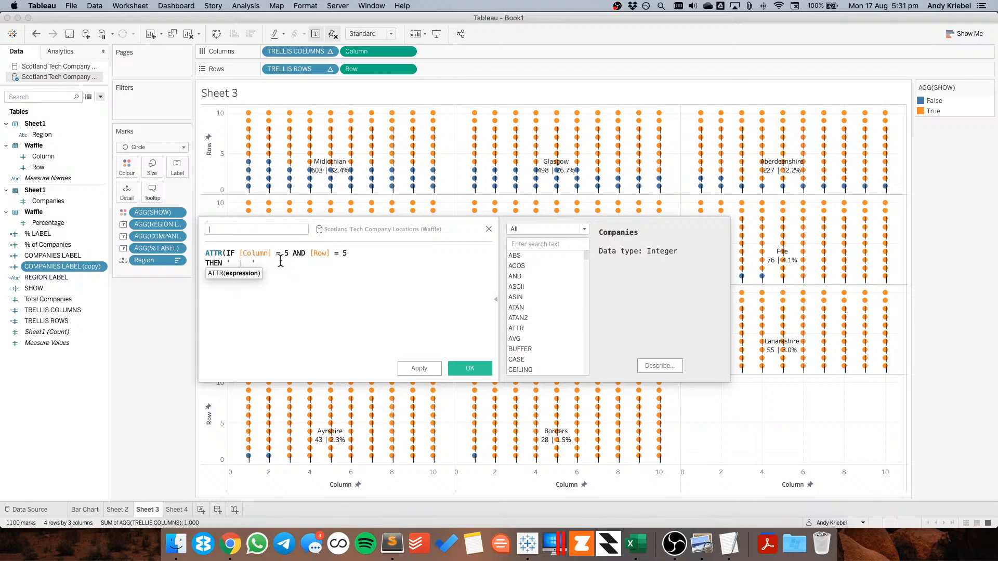
{"action": "left_click", "coordinate": [468, 368]}
Add the | field to the mark labels and replace the typed separator between company count and percentage with it
{"action": "left_click_drag", "start_coordinate": [25, 256], "coordinate": [177, 169]}
{"action": "left_click", "coordinate": [177, 169]}
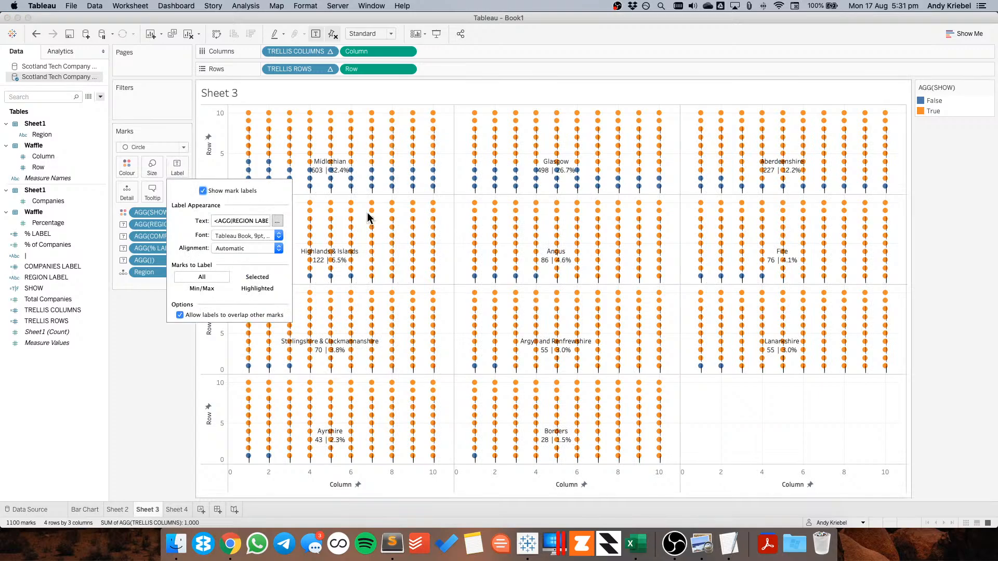
{"action": "left_click", "coordinate": [277, 222]}
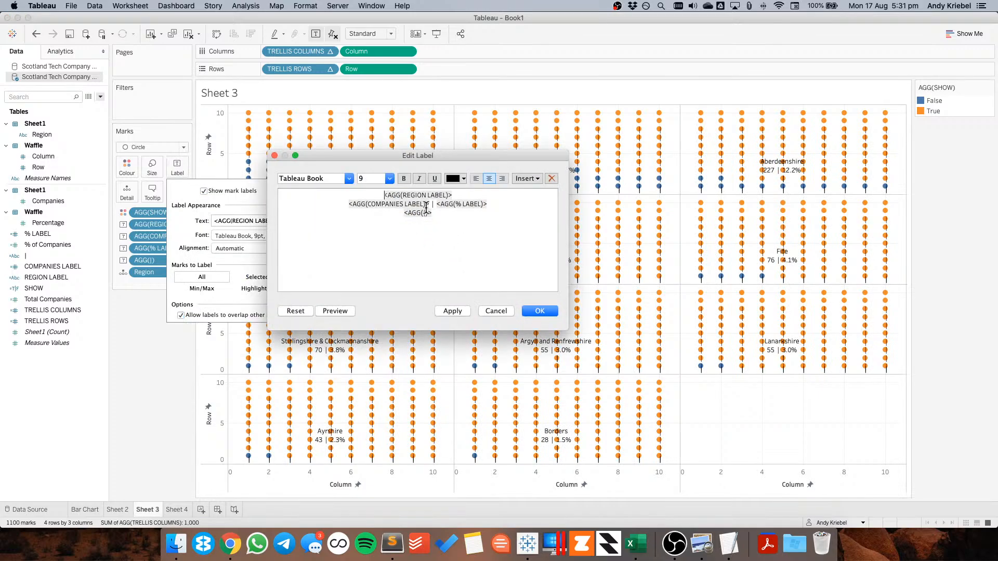
{"action": "mouse_move", "coordinate": [433, 213]}
{"action": "left_mouse_down"}
{"action": "mouse_move", "coordinate": [402, 215]}
{"action": "mouse_move", "coordinate": [440, 207]}
{"action": "left_mouse_up"}
{"action": "key", "text": "BackSpace"}
{"action": "key", "text": "super+v"}
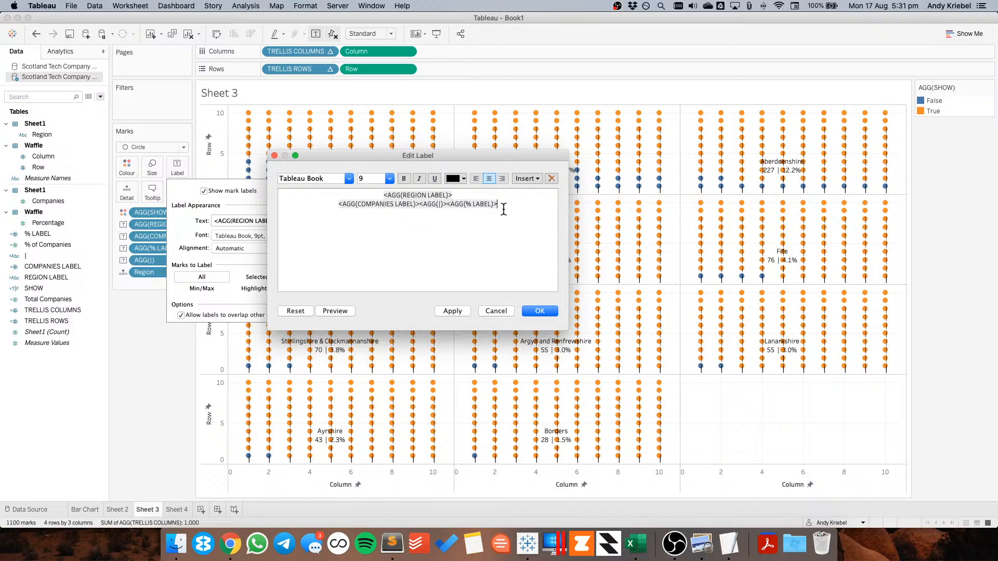
{"action": "left_click", "coordinate": [540, 311]}
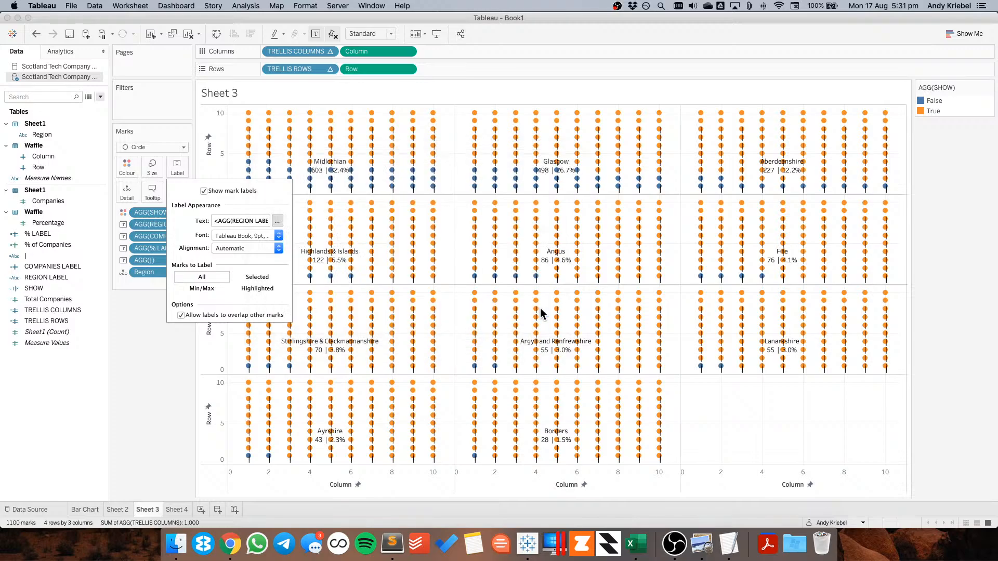
{"action": "left_click", "coordinate": [178, 350]}
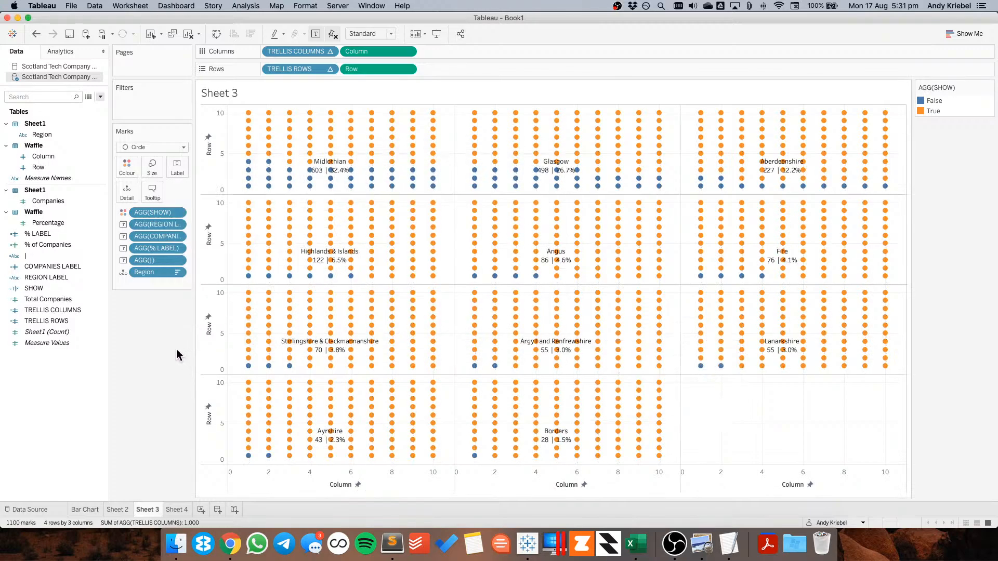
Create a new dashboard with a custom size of 1200 by 800 px and delete its Phone layout
{"action": "left_click", "coordinate": [217, 510]}
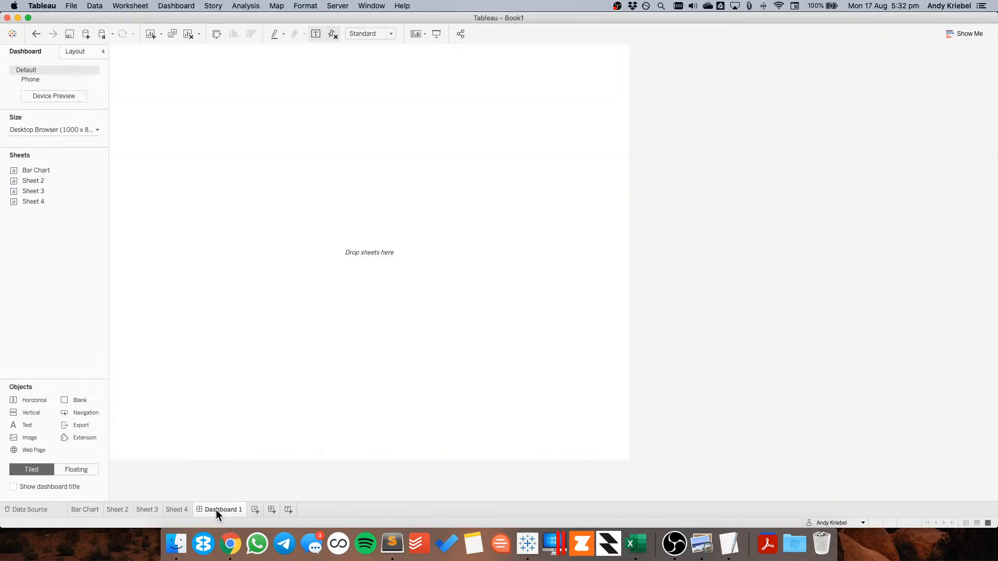
{"action": "left_click", "coordinate": [46, 131]}
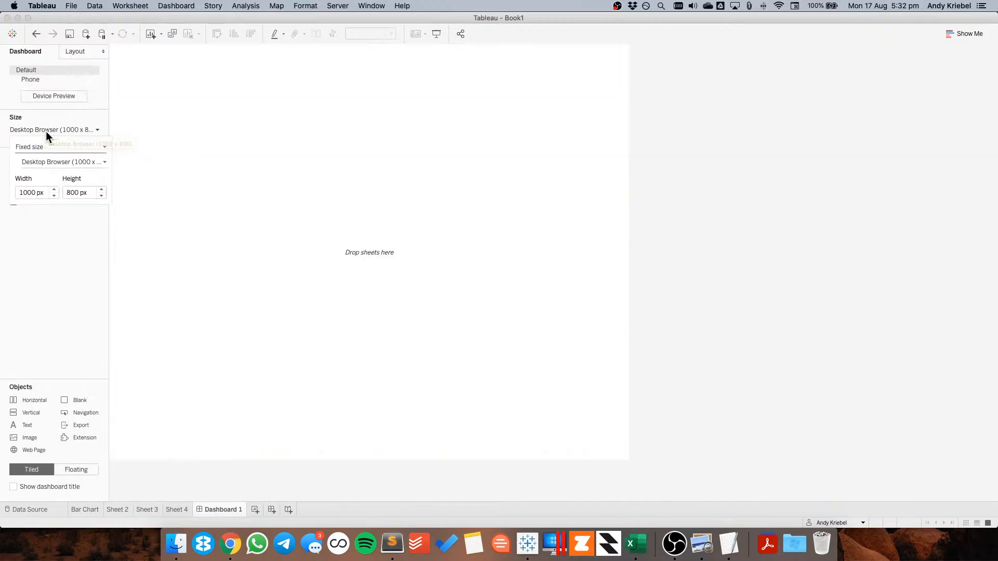
{"action": "left_click", "coordinate": [54, 189]}
{"action": "left_click", "coordinate": [54, 189]}
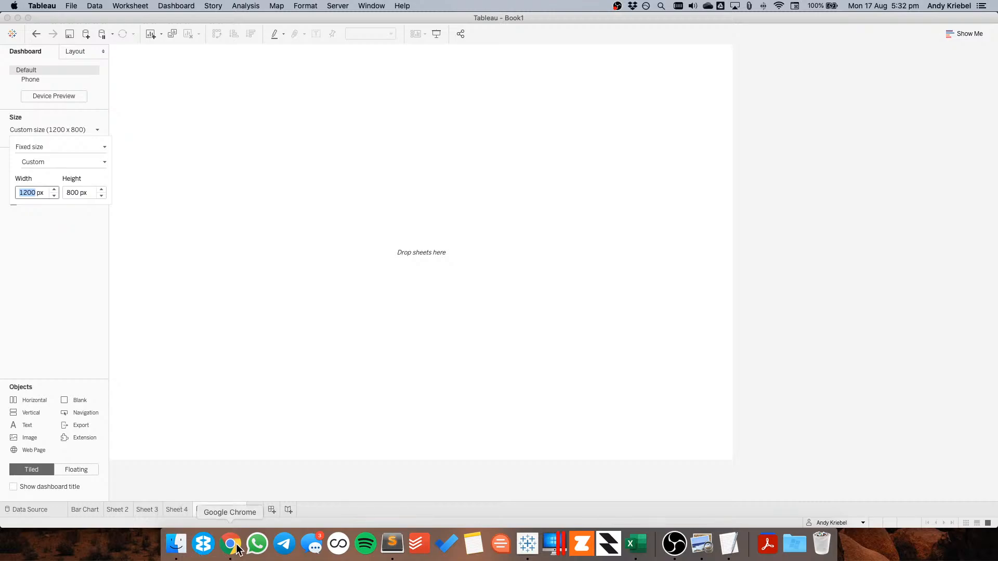
{"action": "left_click", "coordinate": [87, 267]}
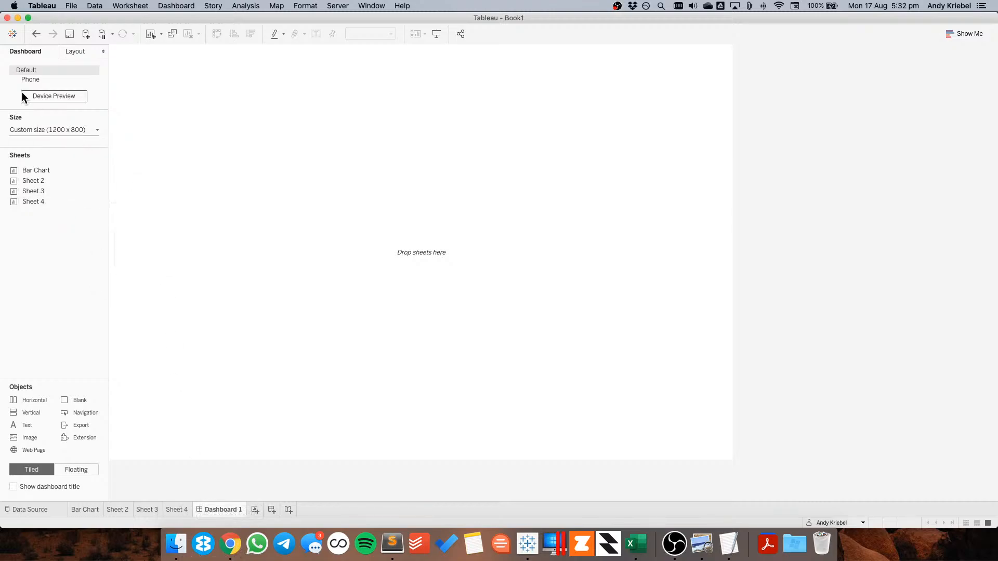
{"action": "left_click", "coordinate": [95, 79]}
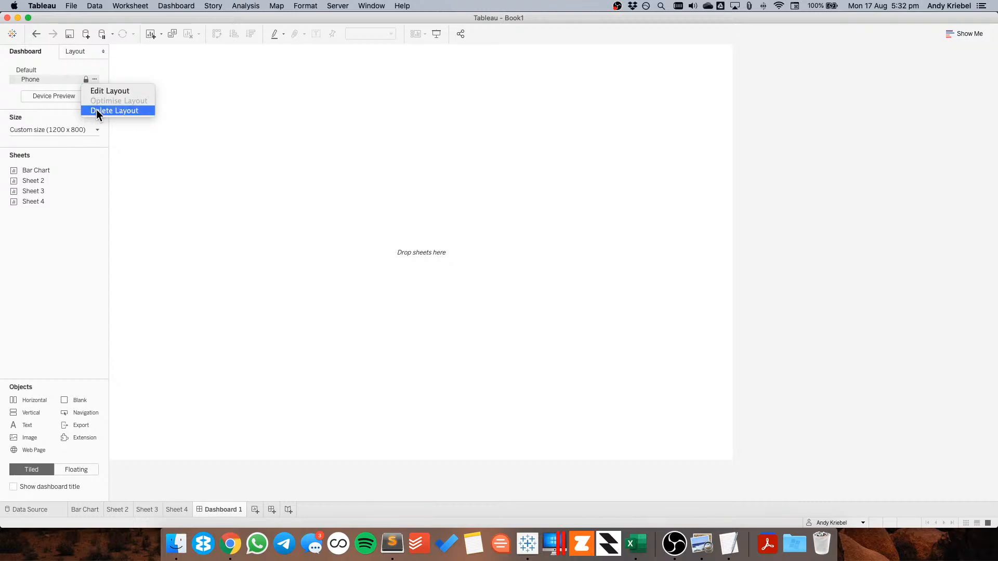
{"action": "left_click", "coordinate": [96, 110]}
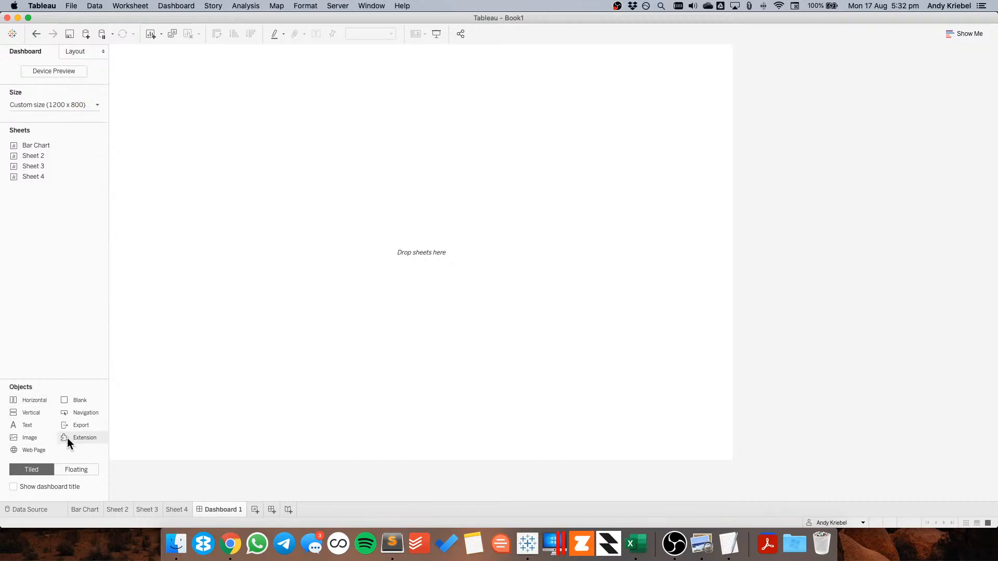
Float Sheet 3 on the dashboard at position 0, 0 with a size of 1200 by 800
{"action": "left_click", "coordinate": [68, 471]}
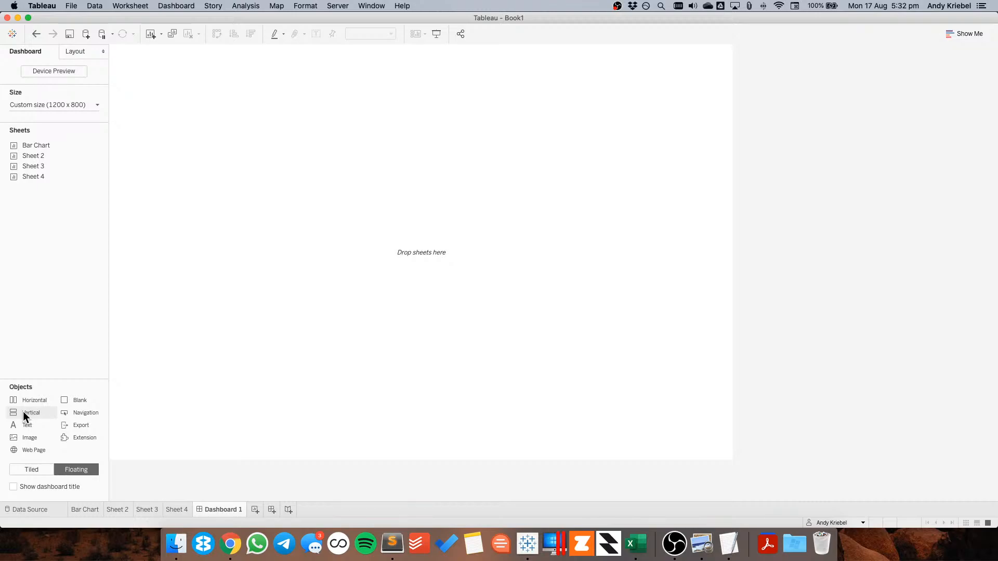
{"action": "mouse_move", "coordinate": [28, 177]}
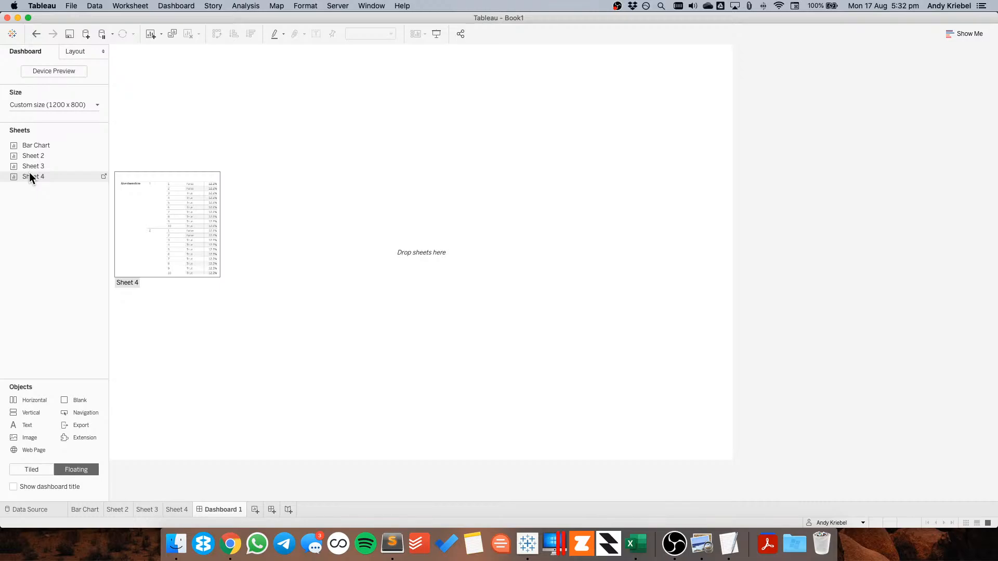
{"action": "left_click_drag", "start_coordinate": [30, 167], "coordinate": [76, 49]}
{"action": "left_click", "coordinate": [76, 51]}
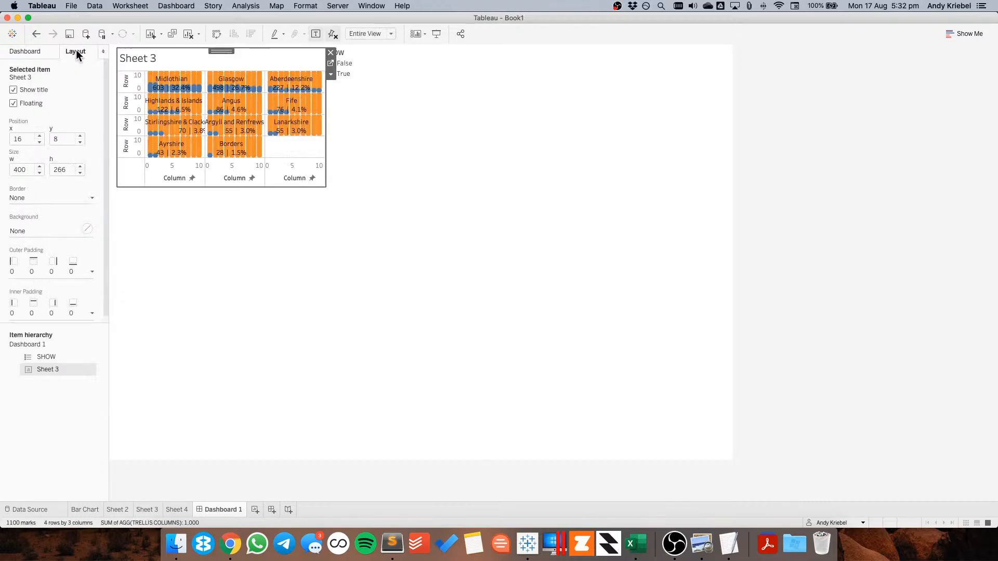
{"action": "double_click", "coordinate": [22, 139]}
{"action": "type", "text": "0"}
{"action": "key", "text": "Tab"}
{"action": "type", "text": "0"}
{"action": "key", "text": "Tab"}
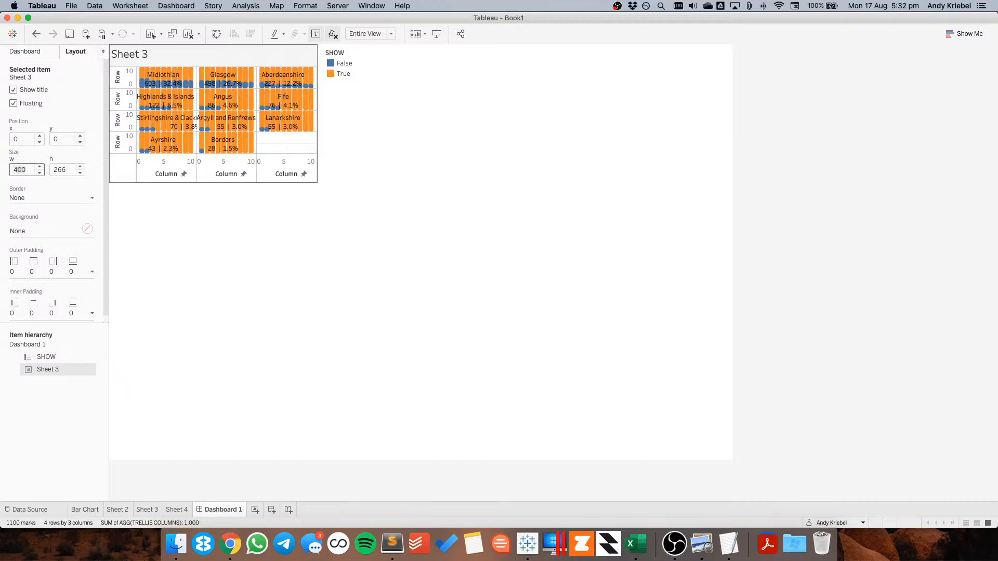
{"action": "type", "text": "1200"}
{"action": "key", "text": "Tab"}
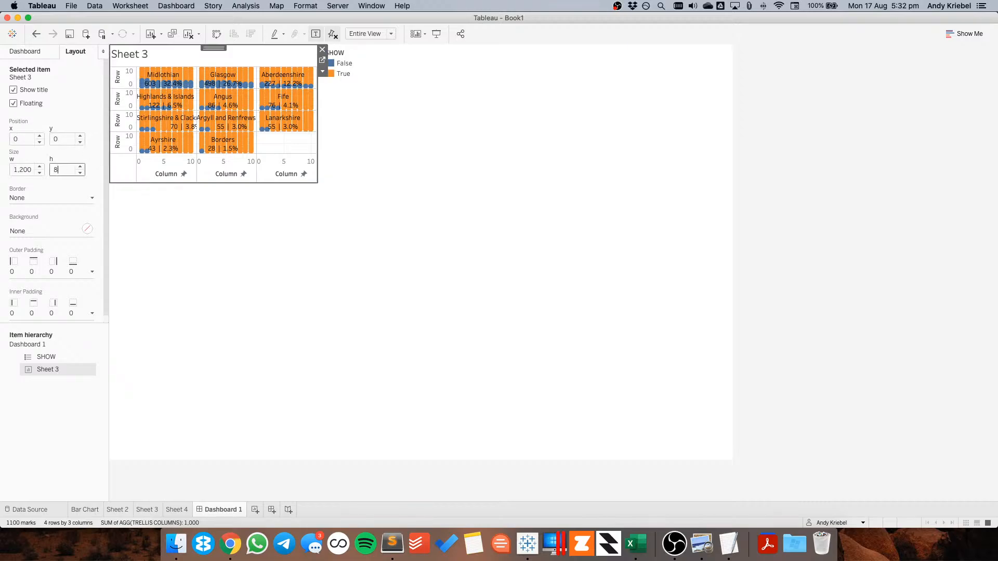
{"action": "type", "text": "800"}
{"action": "key", "text": "Return"}
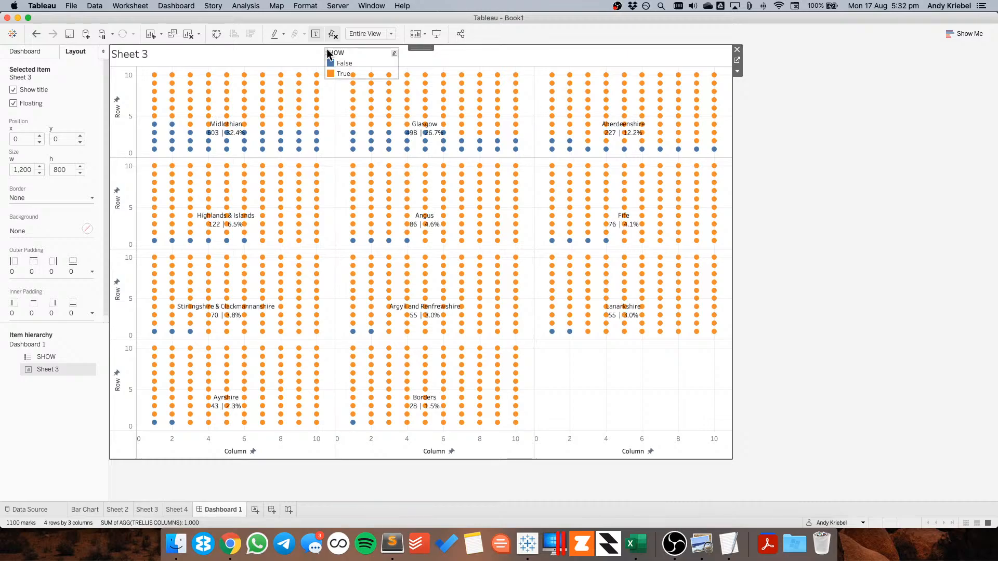
Remove the SHOW colour legend from the dashboard
{"action": "left_click", "coordinate": [342, 51]}
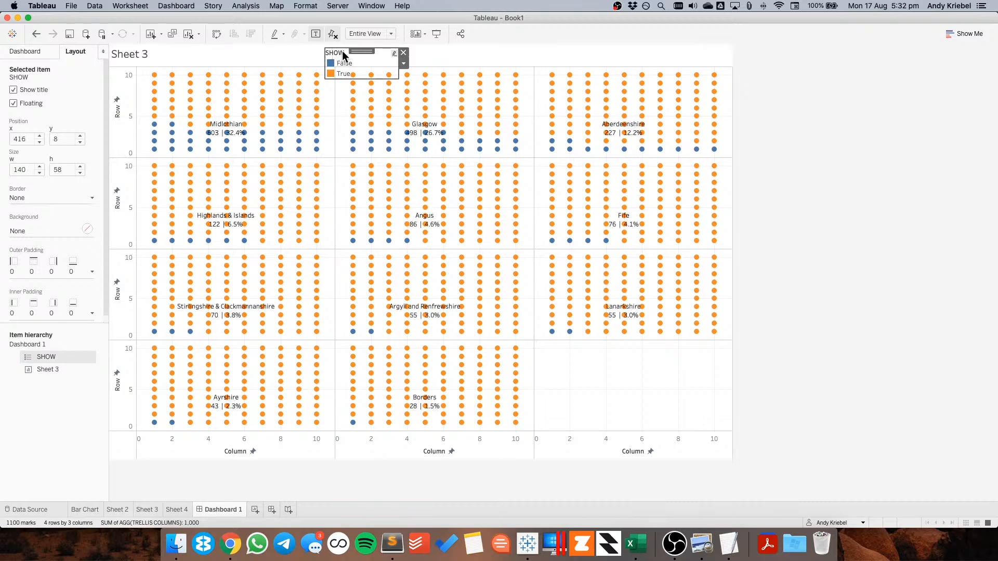
{"action": "left_click", "coordinate": [404, 53]}
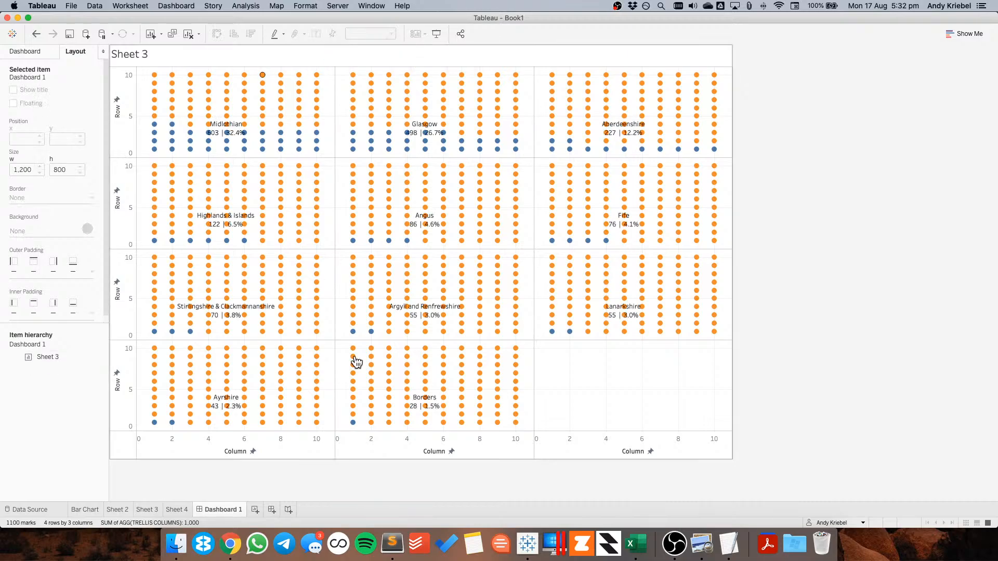
{"action": "right_click", "coordinate": [388, 443]}
{"action": "left_click", "coordinate": [357, 493]}
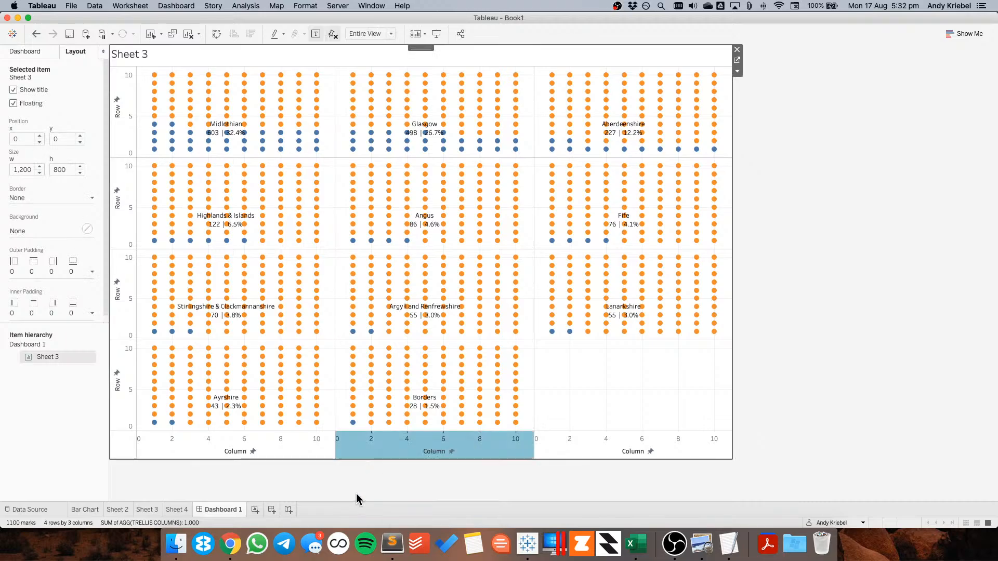
{"action": "left_click", "coordinate": [363, 448]}
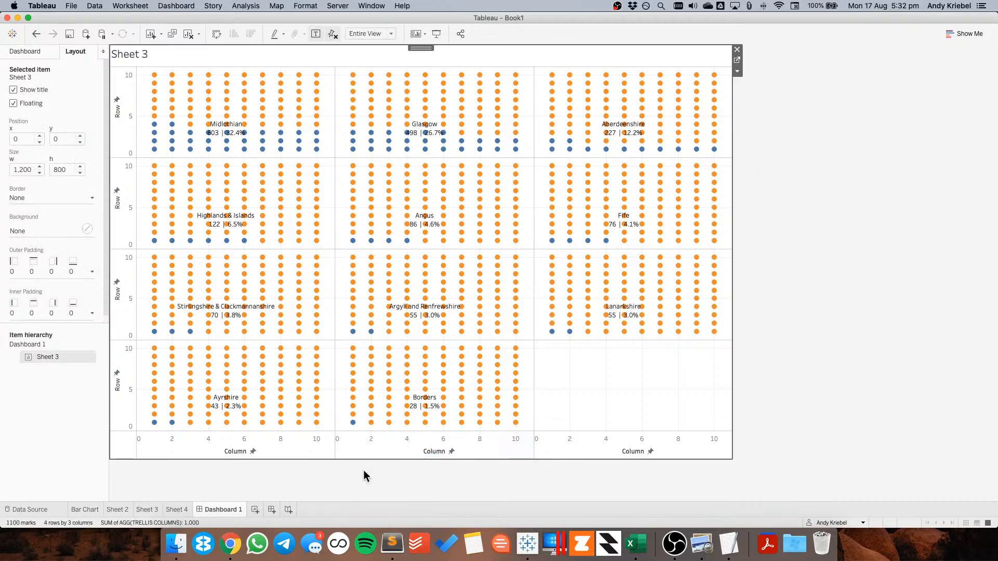
Open the Bar Chart sheet's title to check its wording, then return to Dashboard 1
{"action": "left_click", "coordinate": [77, 508]}
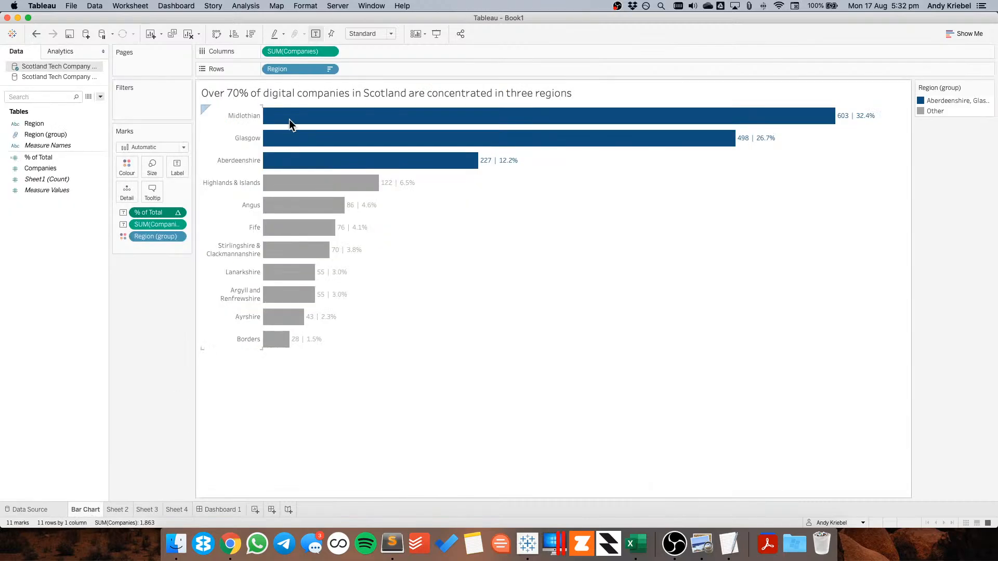
{"action": "double_click", "coordinate": [263, 93]}
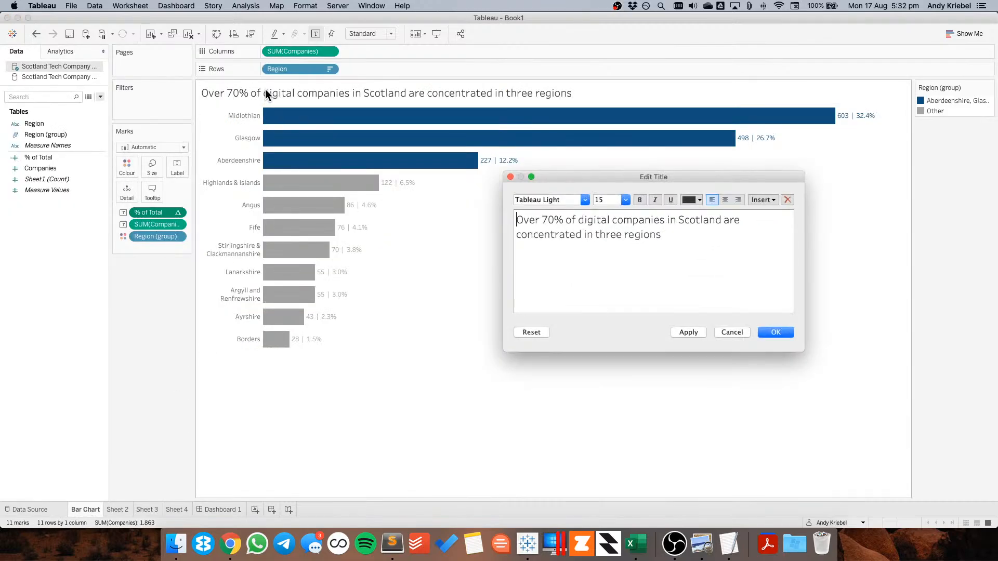
{"action": "left_click", "coordinate": [727, 329]}
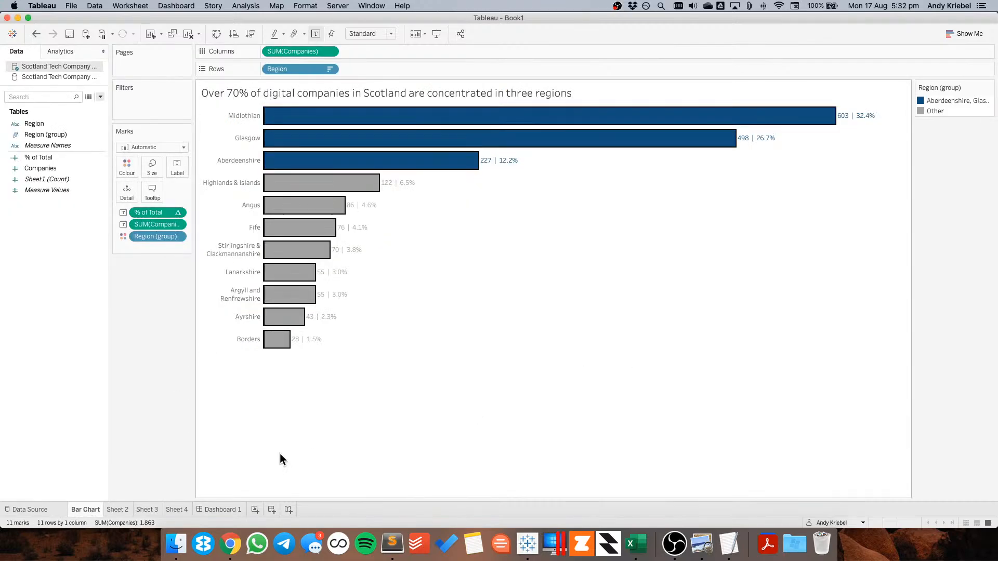
{"action": "left_click", "coordinate": [211, 507]}
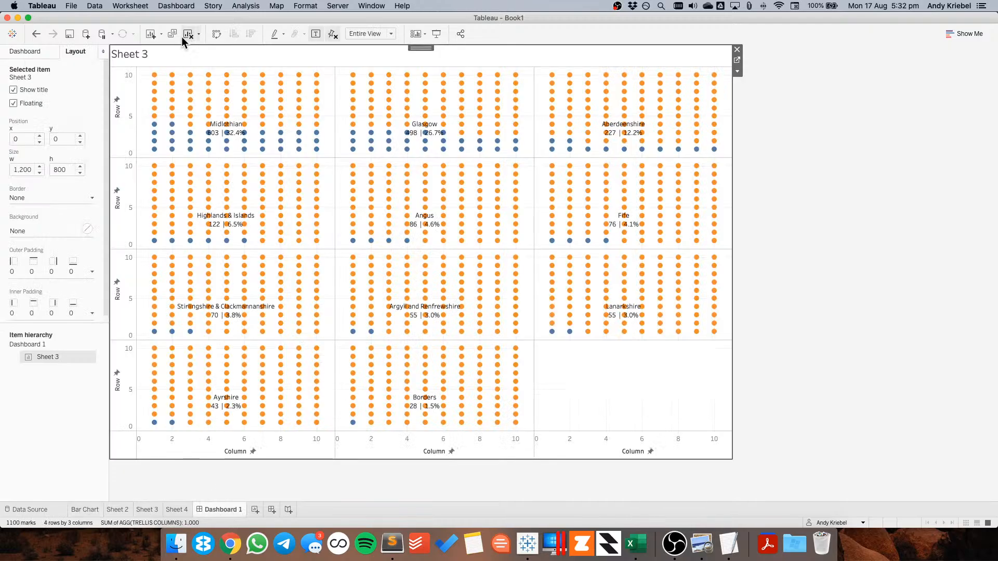
Retitle Sheet 3 as "REGIONAL DISTRIBUTION OF DIGITAL COMPANIES IN SCOTLAND" in font size 20
{"action": "double_click", "coordinate": [170, 55]}
{"action": "type", "text": "How are"}
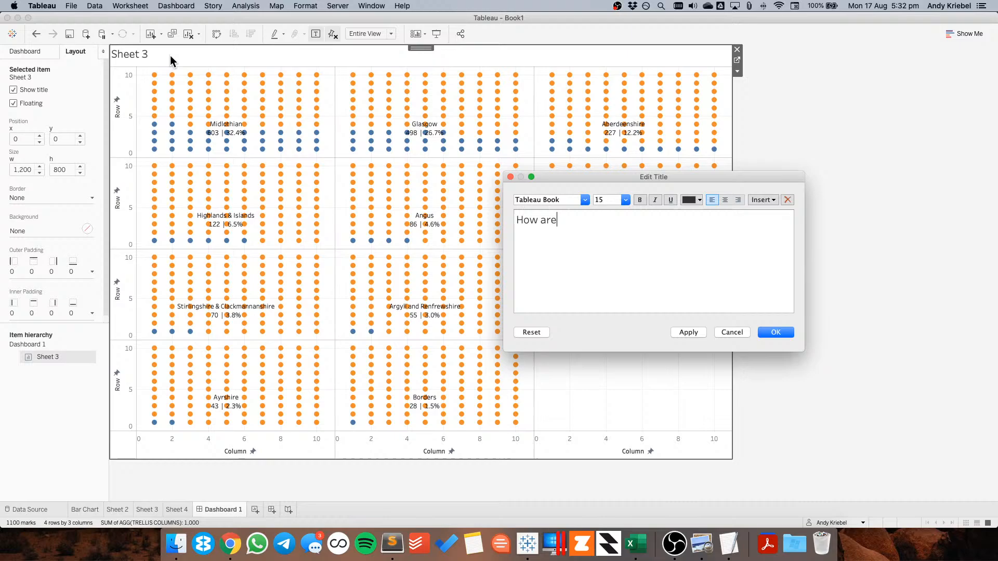
{"action": "key", "text": "super+a"}
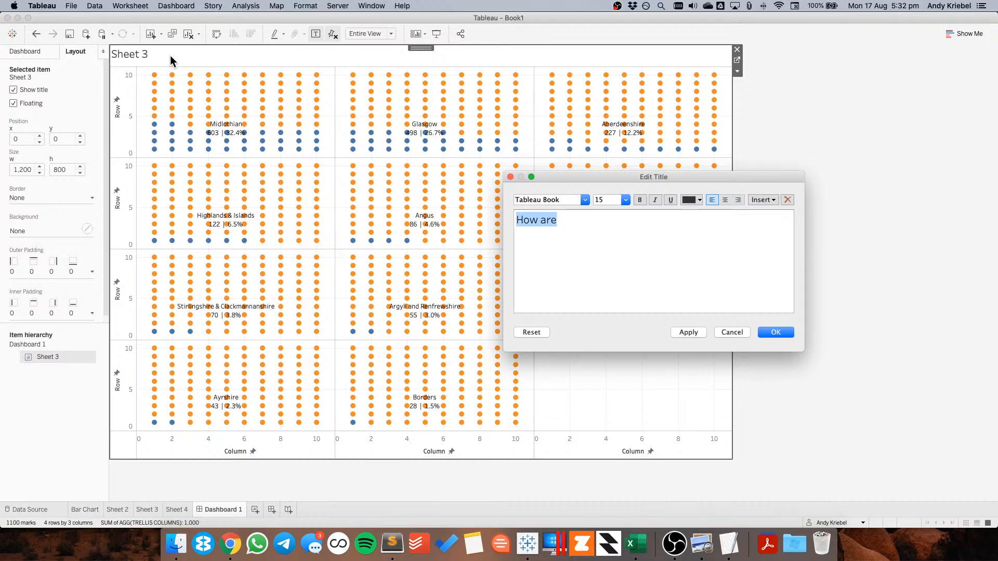
{"action": "type", "text": "REGIONAL"}
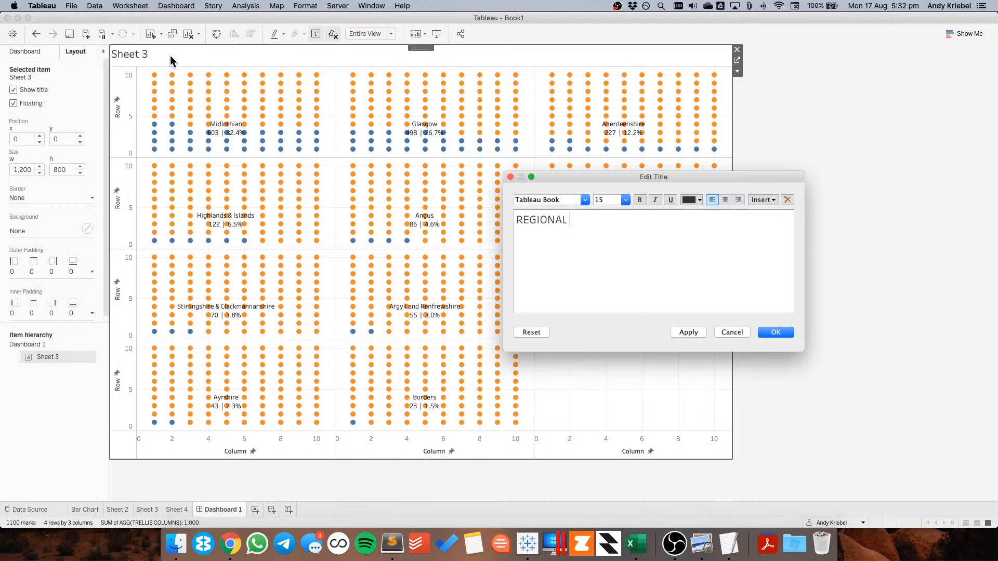
{"action": "type", "text": " DISTRIBUTION OF DIGITAL COMPANIE"}
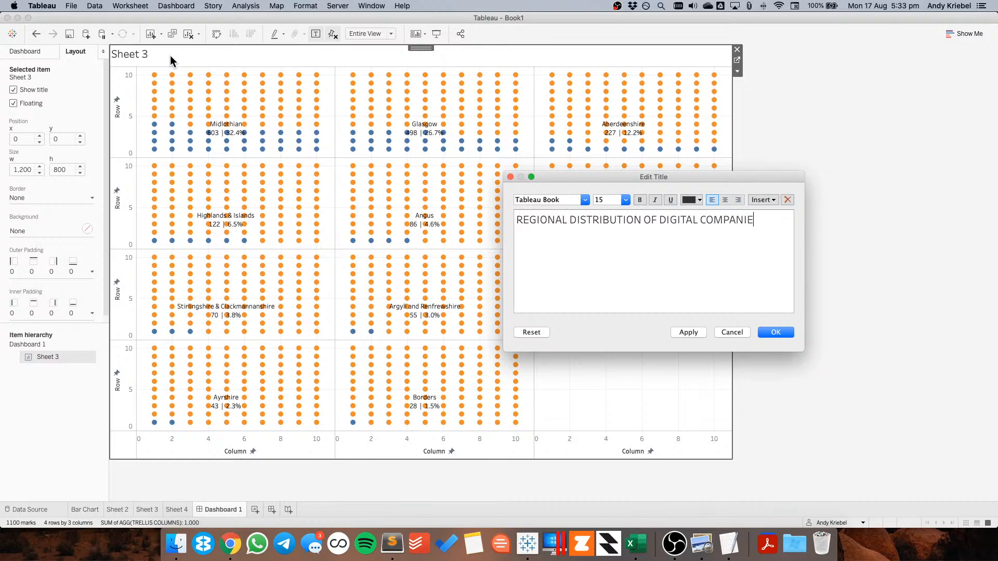
{"action": "type", "text": "S IN SCOTLAND"}
{"action": "key", "text": "super+a"}
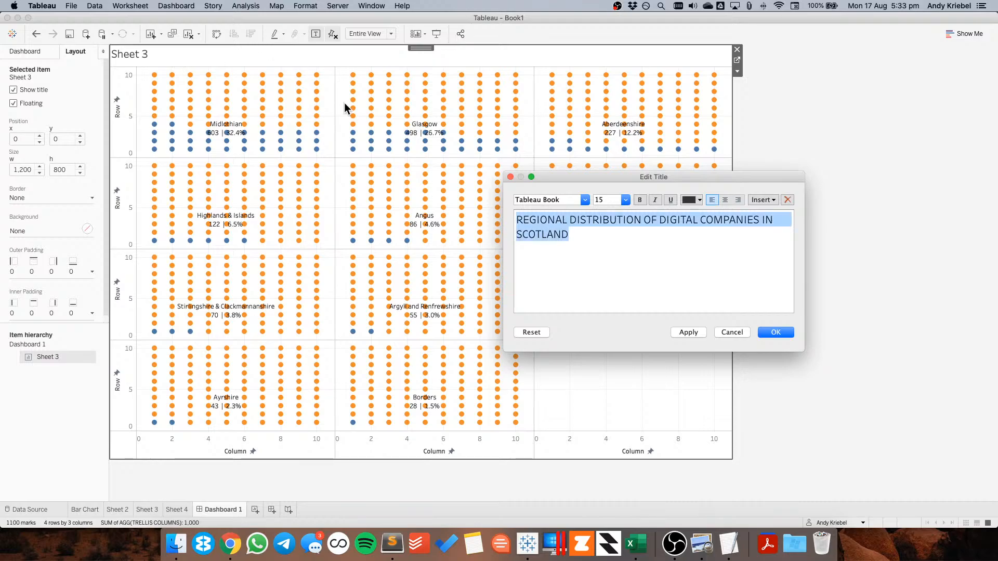
{"action": "left_click", "coordinate": [626, 200]}
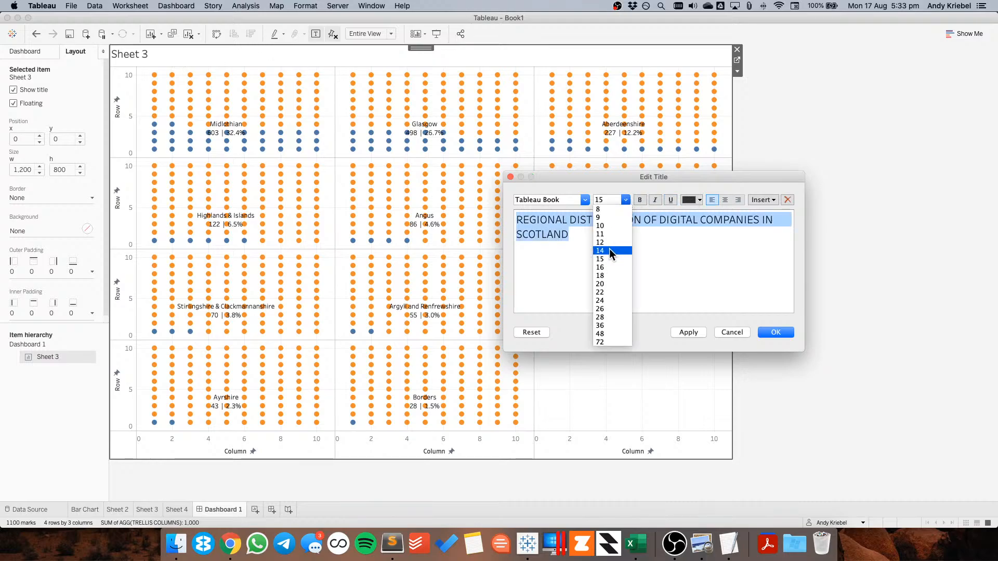
{"action": "left_click", "coordinate": [606, 285]}
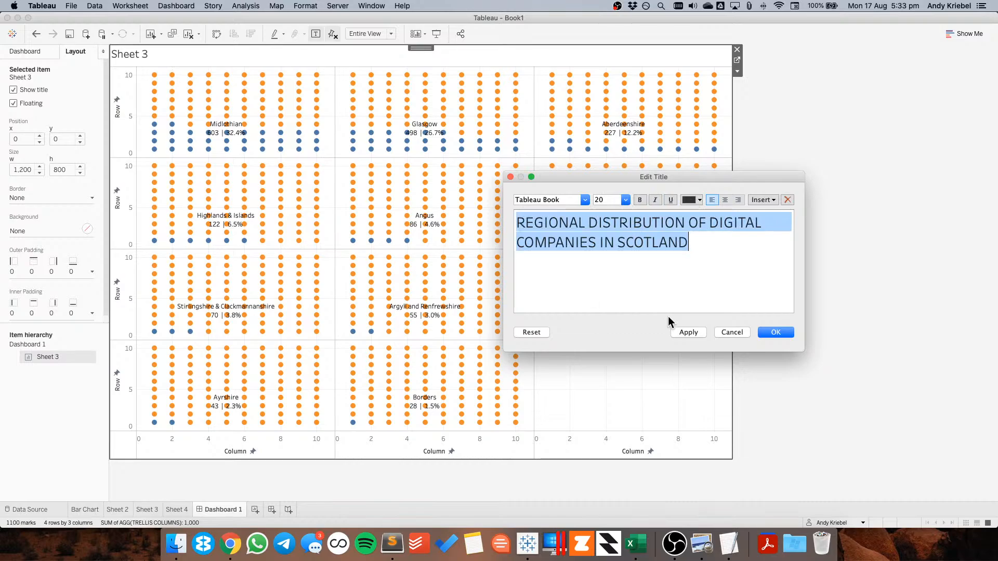
{"action": "key", "text": "Return"}
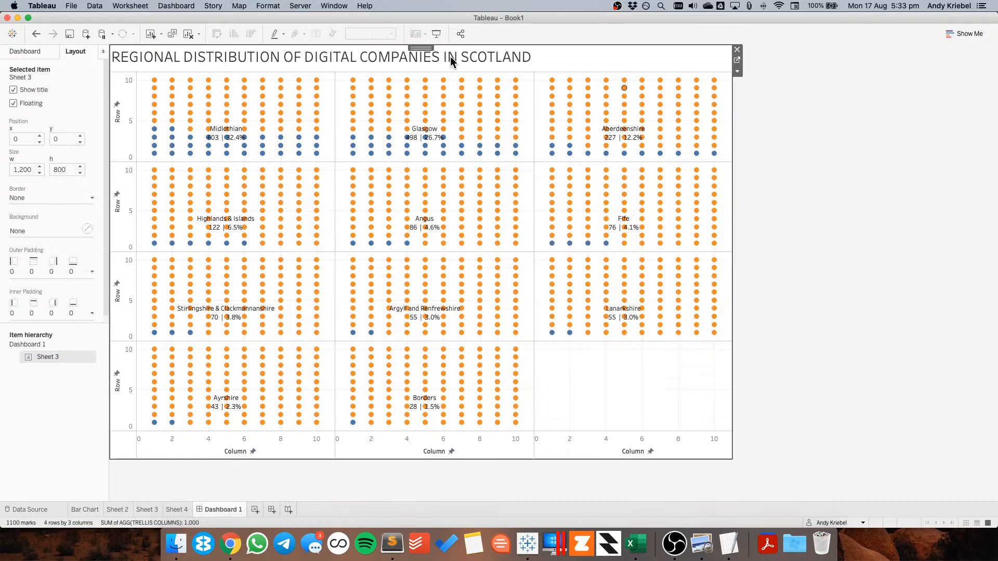
Set Sheet 3's outer padding to 20 on all sides
{"action": "left_click_drag", "start_coordinate": [420, 48], "coordinate": [419, 48]}
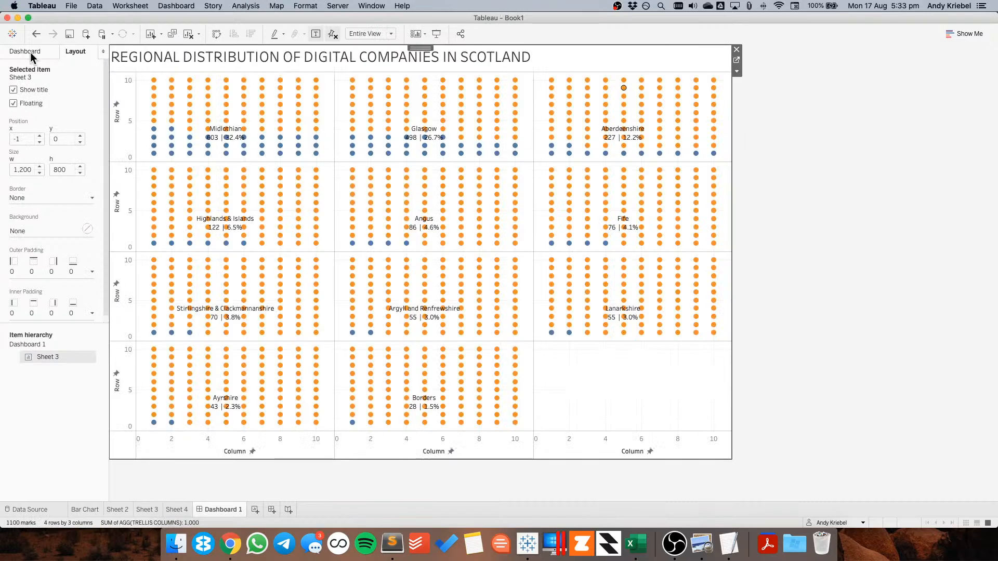
{"action": "left_click", "coordinate": [45, 269]}
{"action": "left_click", "coordinate": [52, 310]}
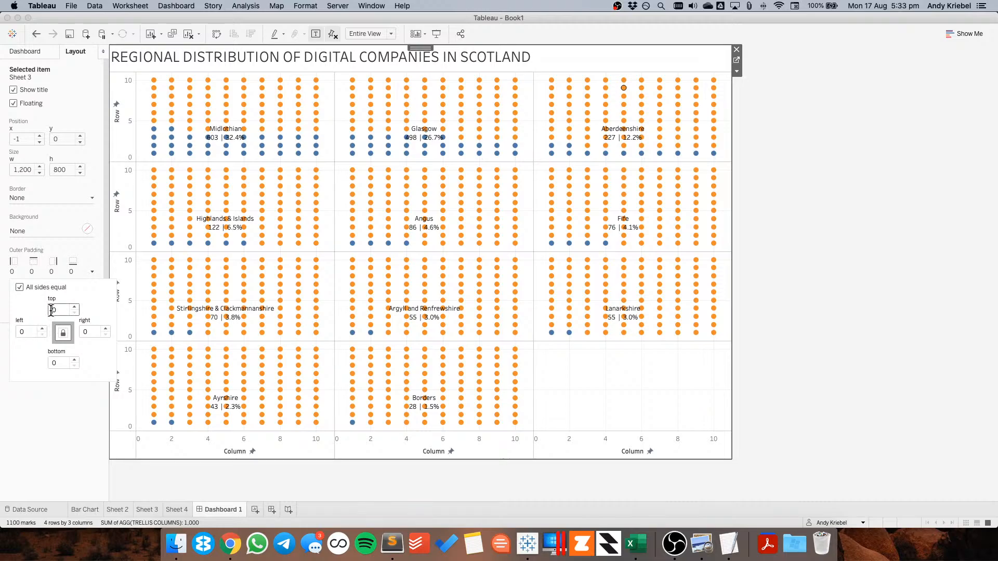
{"action": "type", "text": "2"}
{"action": "key", "text": "Return"}
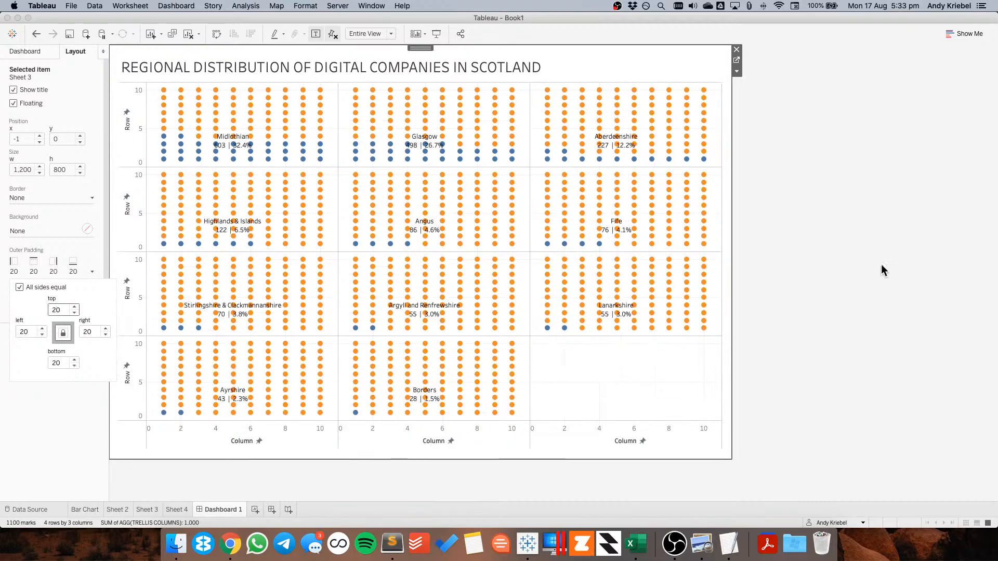
Open the sheet's border formatting and remove the row and column dividers
{"action": "left_click", "coordinate": [880, 264]}
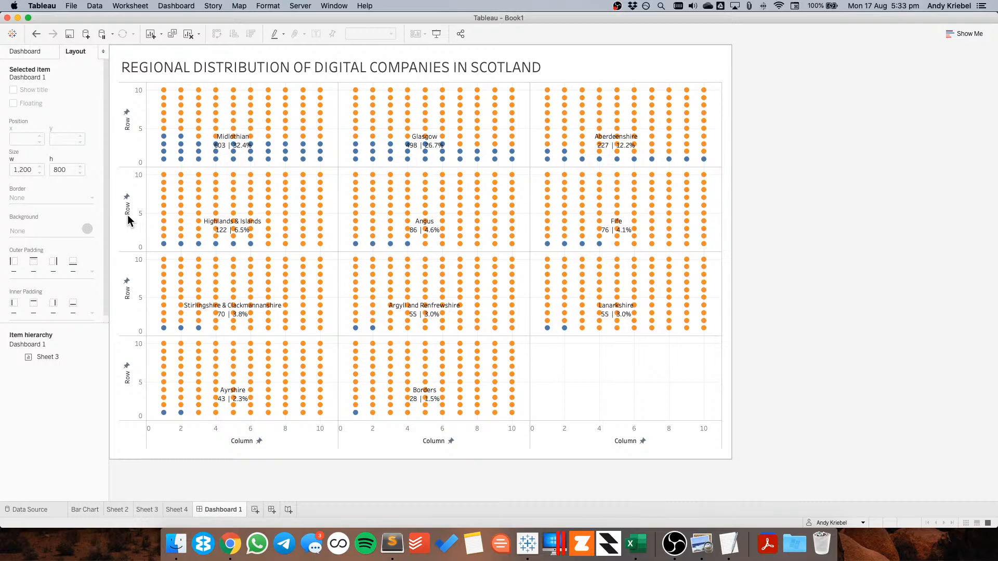
{"action": "right_click", "coordinate": [333, 221]}
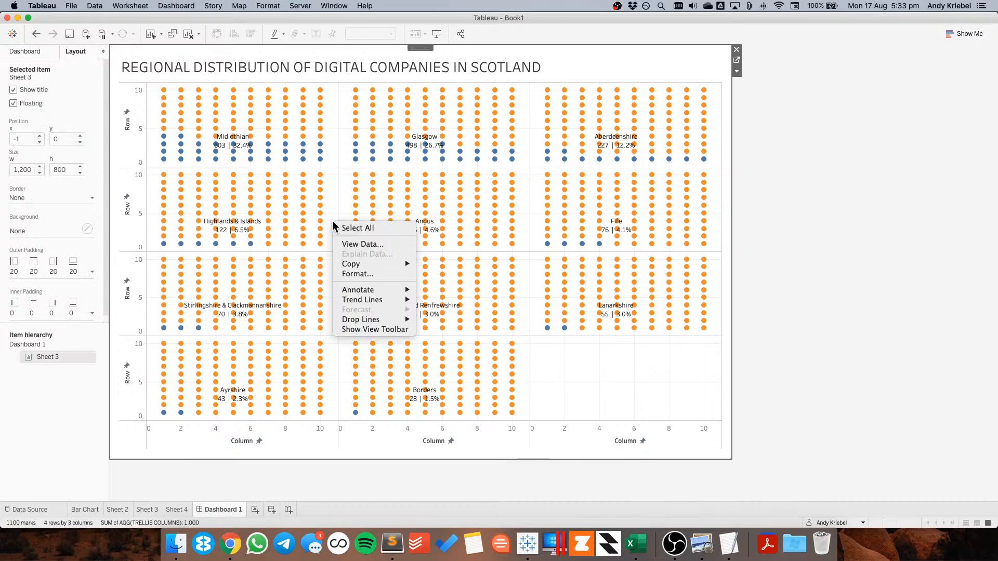
{"action": "left_click", "coordinate": [326, 257]}
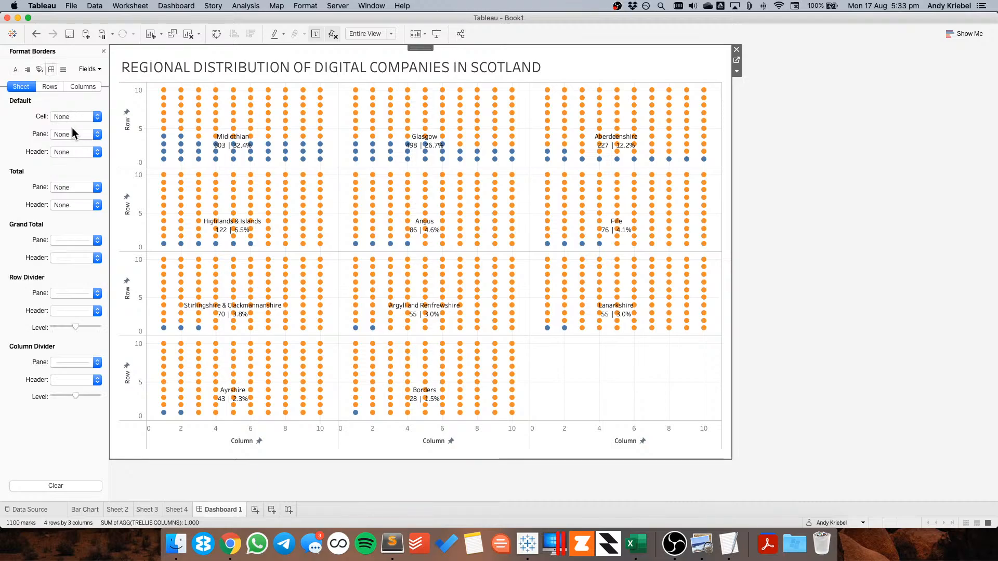
{"action": "left_click", "coordinate": [66, 294]}
{"action": "left_click", "coordinate": [67, 304]}
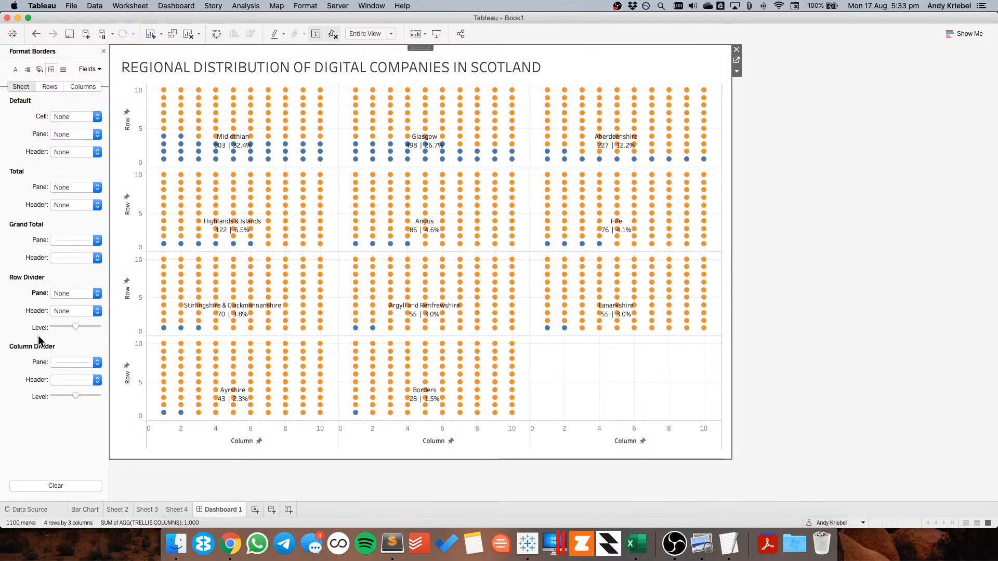
{"action": "left_click", "coordinate": [65, 361]}
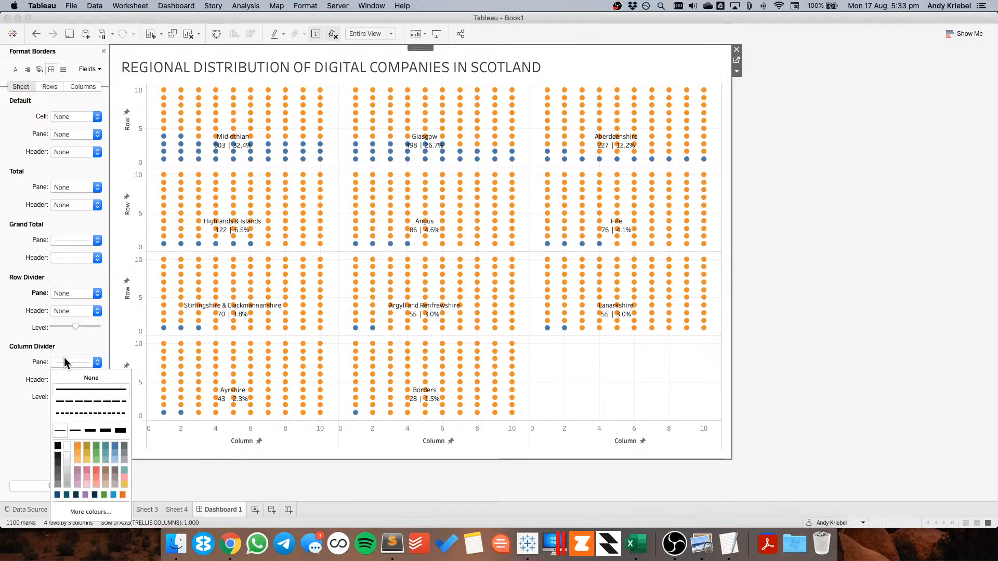
{"action": "left_click", "coordinate": [63, 69]}
Set the sheet's grid lines and zero lines to None
{"action": "left_click", "coordinate": [69, 116]}
{"action": "left_click", "coordinate": [70, 132]}
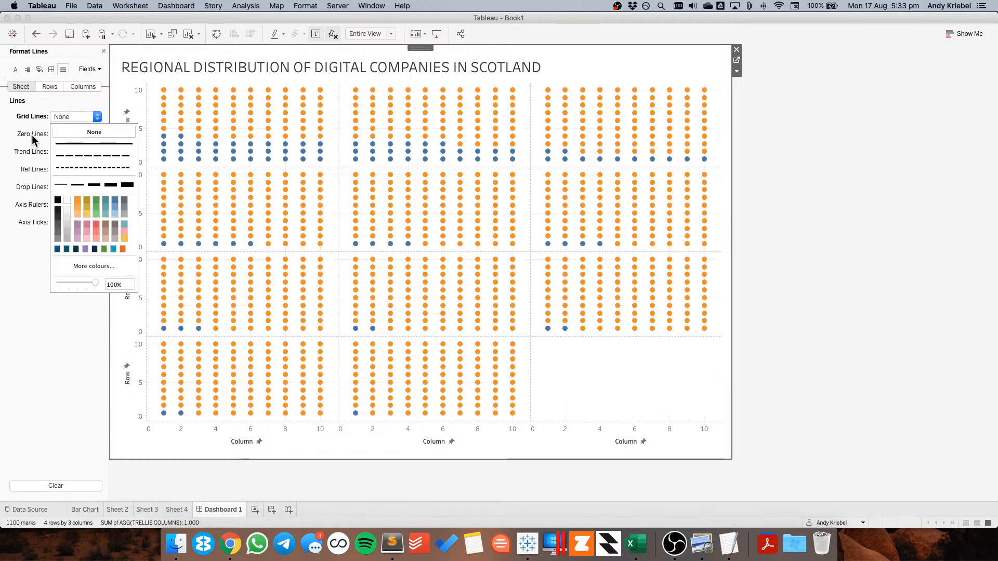
{"action": "left_click", "coordinate": [66, 134]}
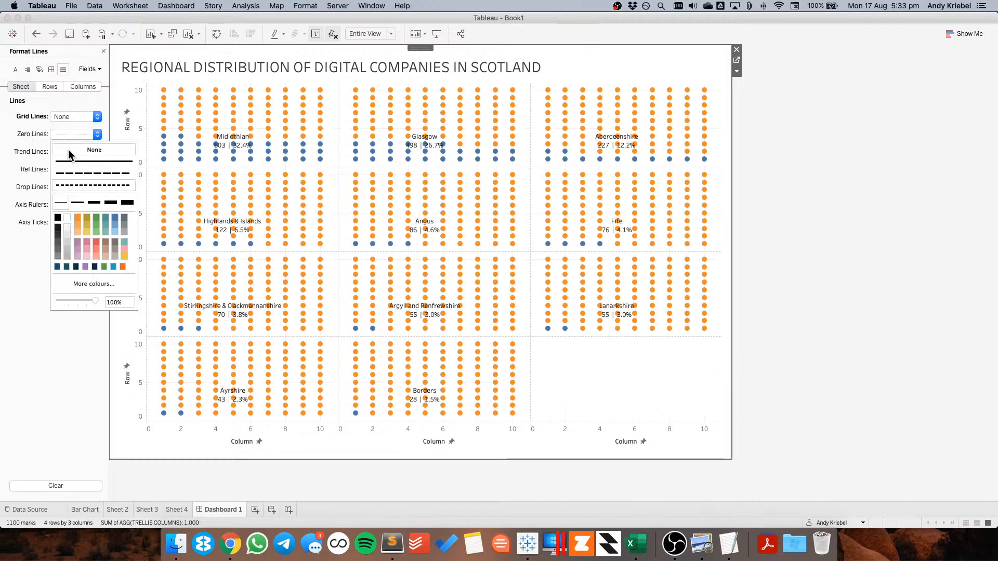
{"action": "left_click", "coordinate": [70, 151]}
{"action": "left_click", "coordinate": [794, 258]}
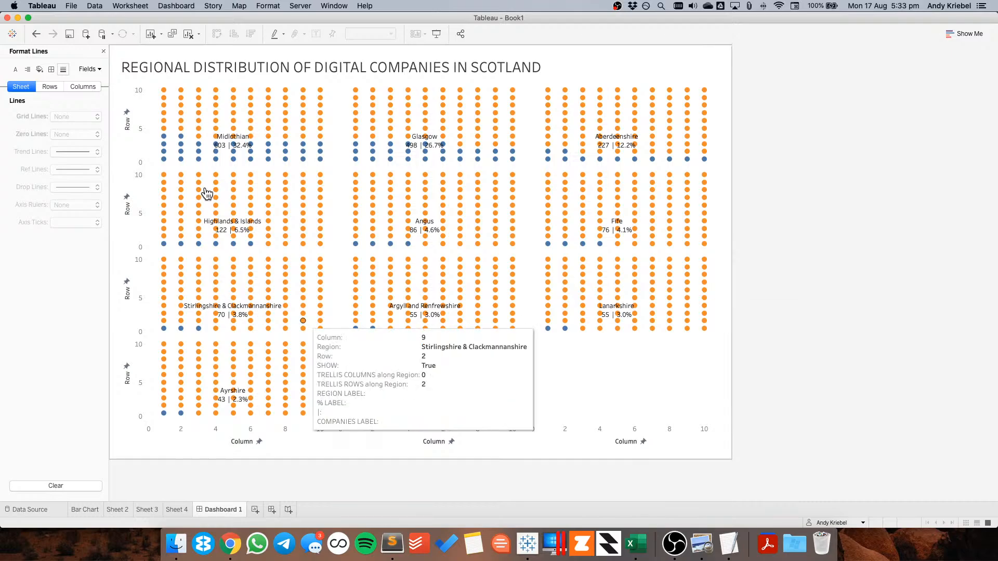
{"action": "left_click", "coordinate": [334, 123]}
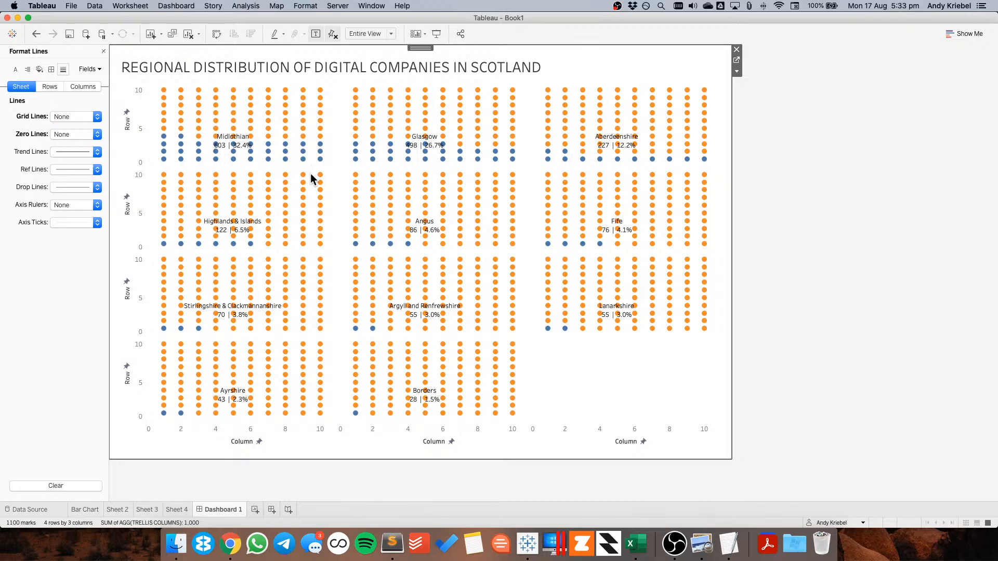
Fix the Row axis range to start at -1 and end at 12
{"action": "right_click", "coordinate": [148, 156]}
{"action": "left_click", "coordinate": [243, 190]}
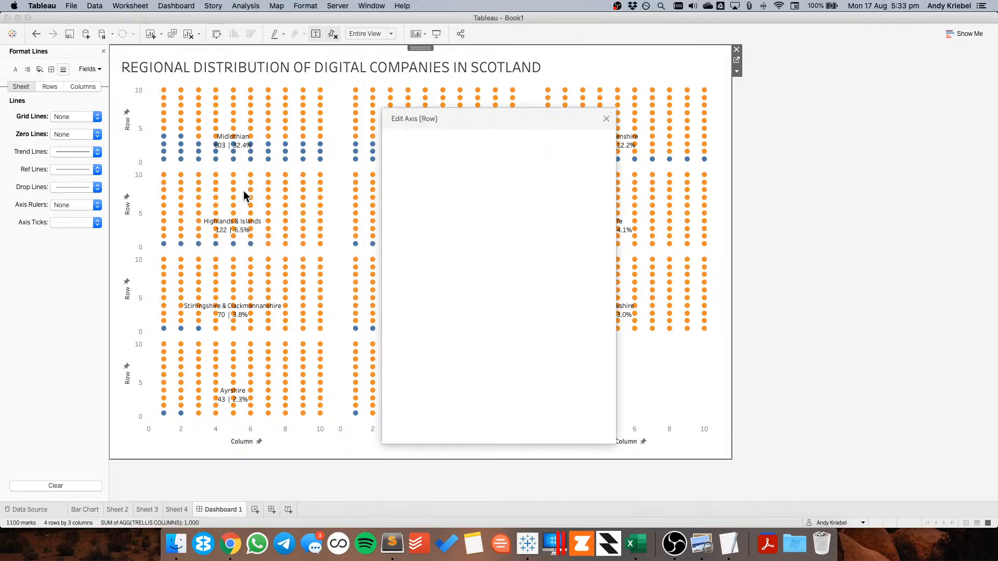
{"action": "double_click", "coordinate": [426, 247]}
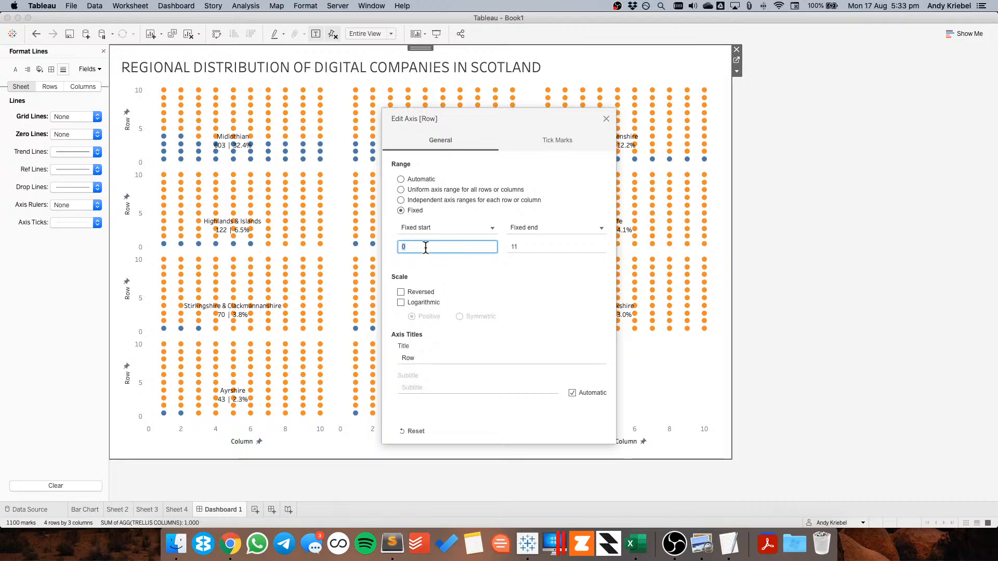
{"action": "type", "text": "-1"}
{"action": "key", "text": "Tab"}
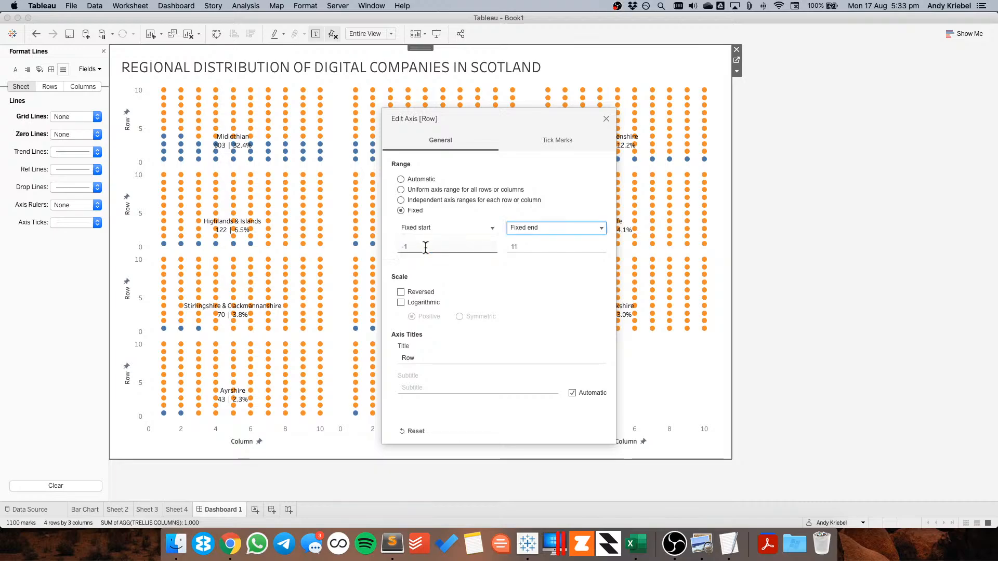
{"action": "key", "text": "Tab"}
{"action": "type", "text": "12"}
{"action": "key", "text": "Tab"}
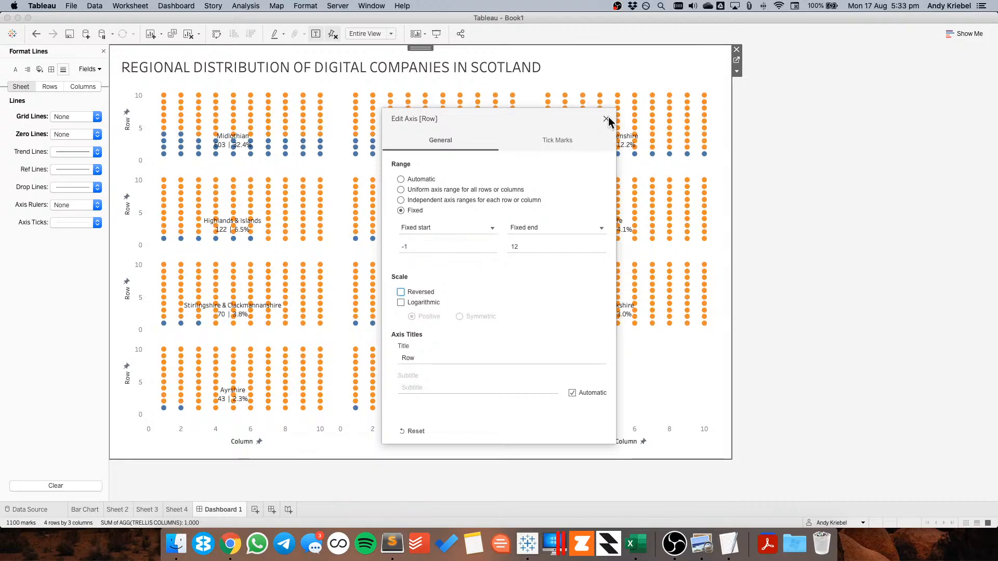
{"action": "left_click", "coordinate": [606, 119]}
{"action": "left_click", "coordinate": [816, 183]}
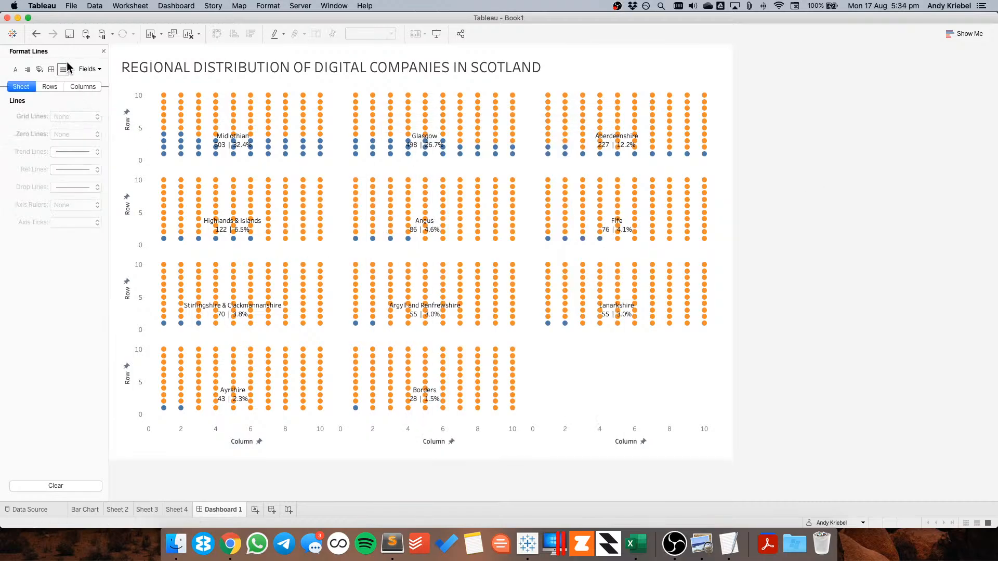
{"action": "left_click", "coordinate": [103, 52]}
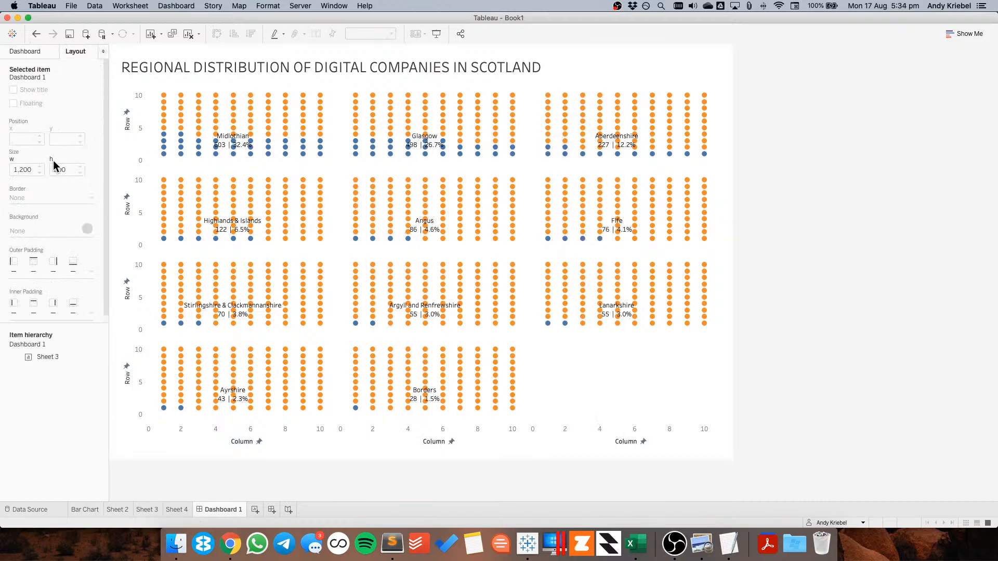
Change the dashboard's custom size to 900 by 900 px
{"action": "left_click", "coordinate": [29, 51]}
{"action": "left_click", "coordinate": [70, 107]}
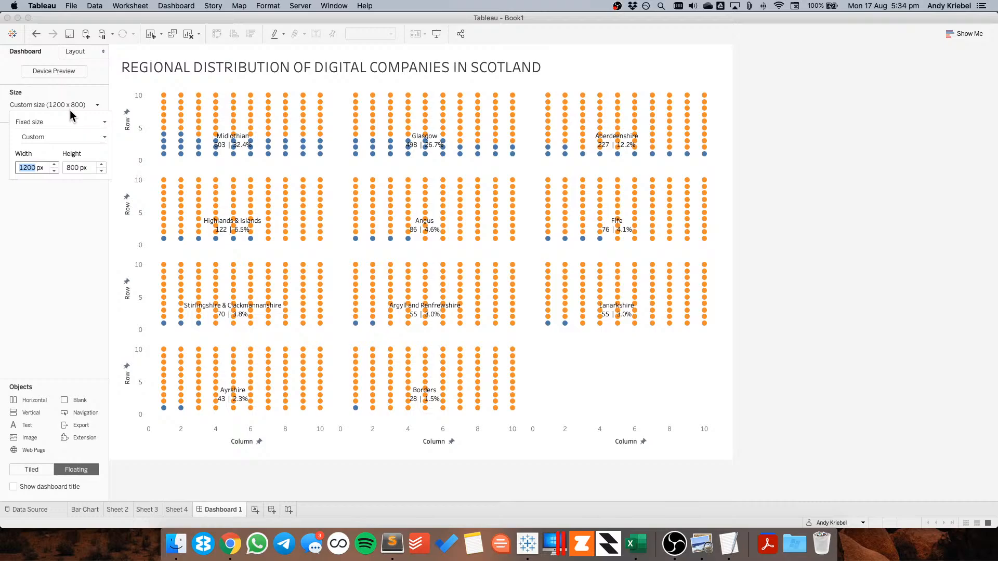
{"action": "left_click", "coordinate": [102, 172]}
{"action": "left_click", "coordinate": [101, 165]}
{"action": "left_click", "coordinate": [55, 171]}
{"action": "left_click", "coordinate": [54, 170]}
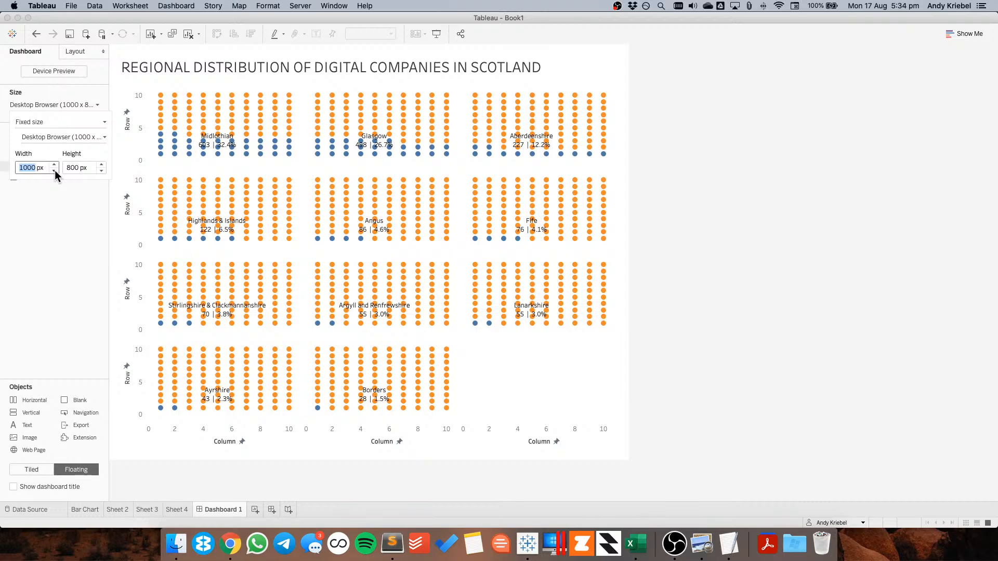
{"action": "left_click", "coordinate": [55, 170]}
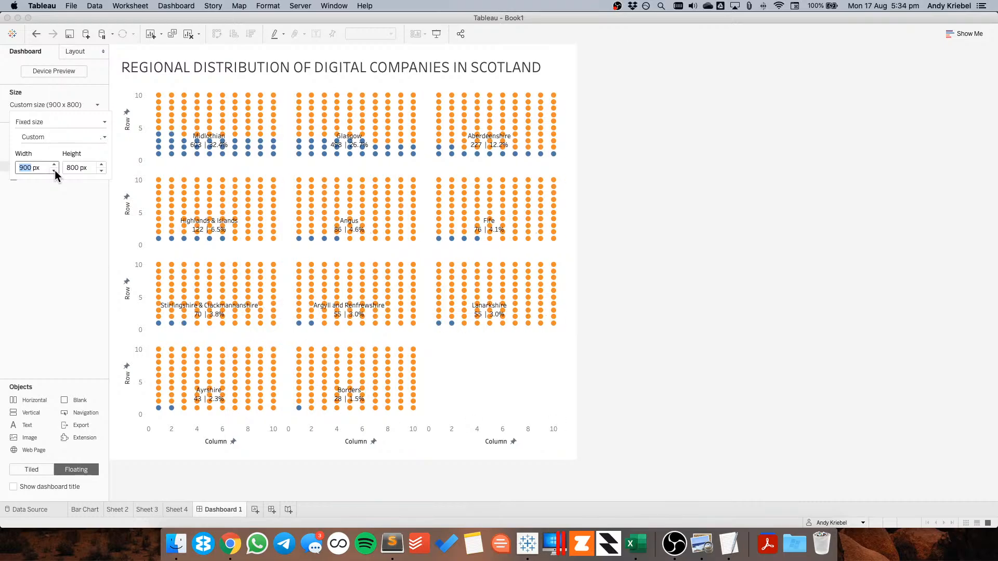
{"action": "left_click", "coordinate": [102, 166]}
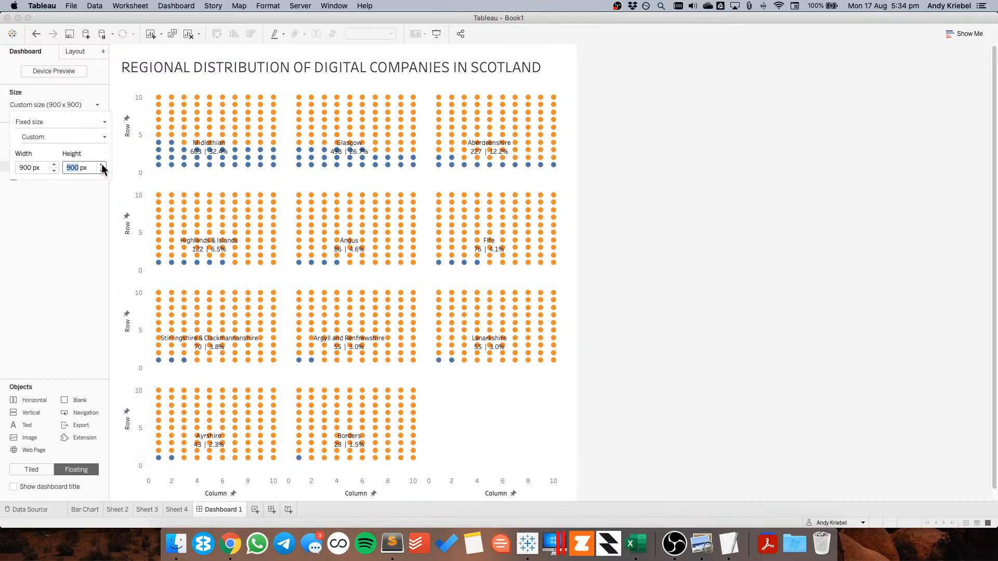
{"action": "left_click", "coordinate": [692, 287]}
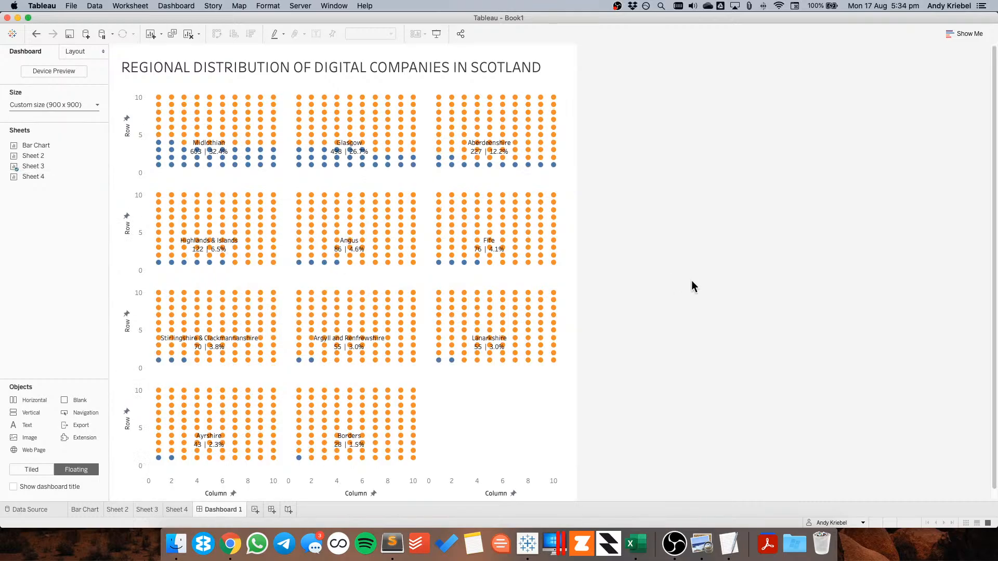
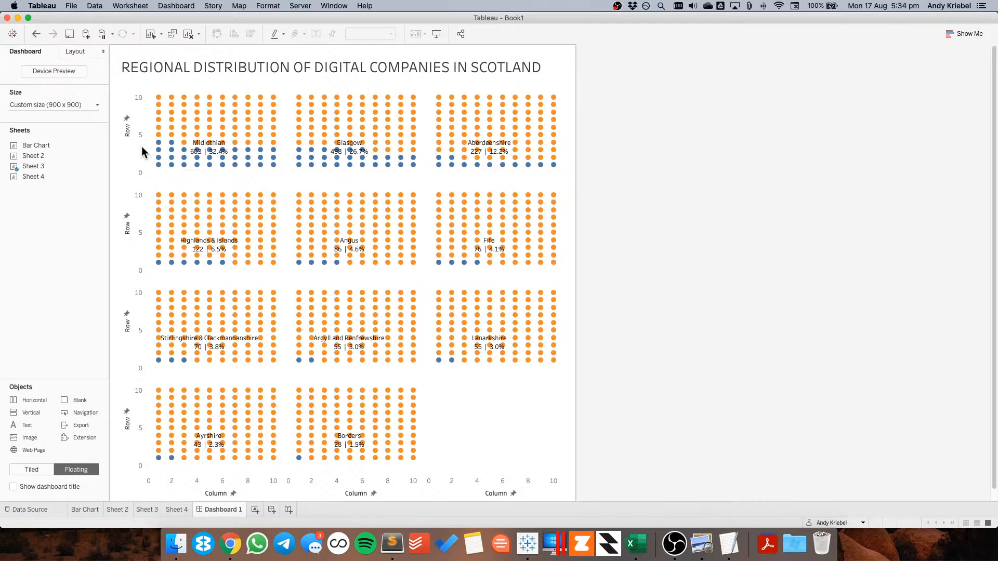
Increase the dashboard's custom height to 1200 px, keeping the width at 900 px
{"action": "left_click", "coordinate": [42, 105]}
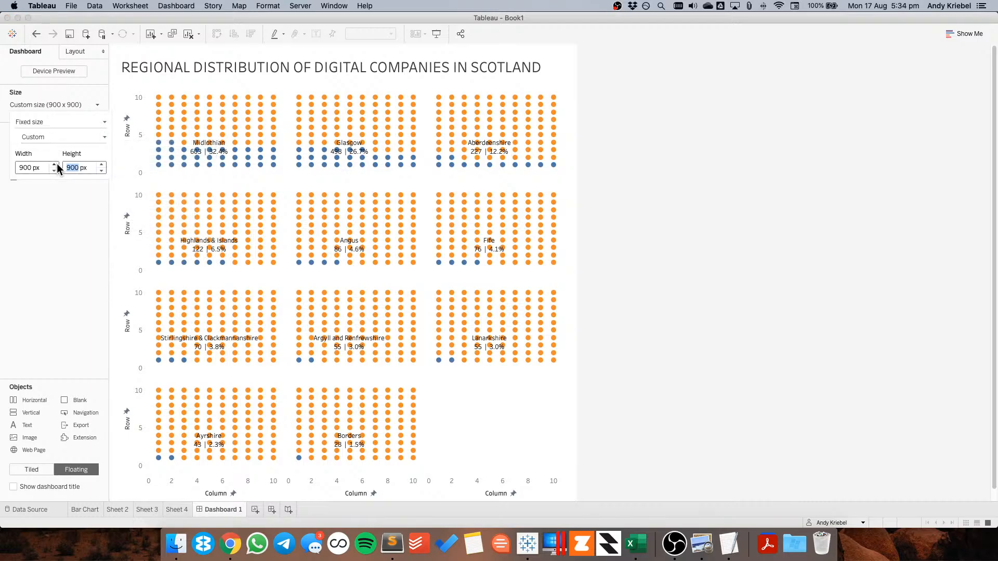
{"action": "left_click", "coordinate": [102, 164]}
{"action": "left_click", "coordinate": [102, 164]}
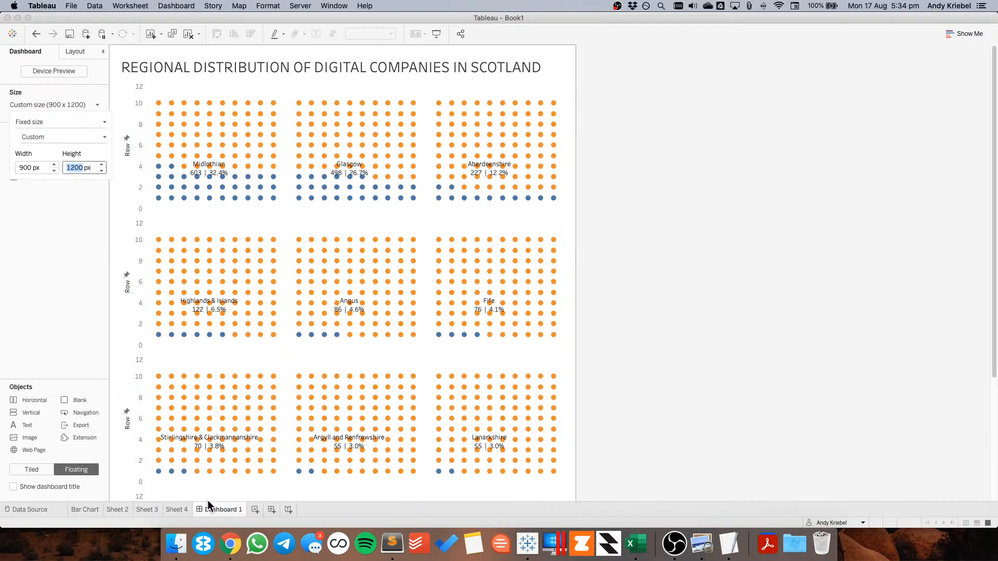
Increase the circle mark size on Sheet 3 and check the result on the dashboard
{"action": "left_click", "coordinate": [149, 510]}
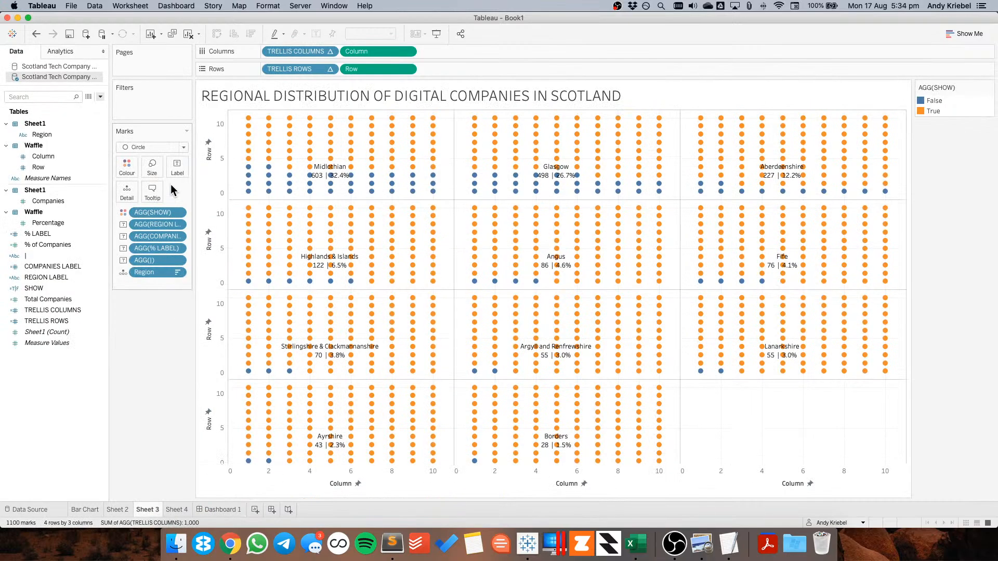
{"action": "left_click", "coordinate": [154, 167]}
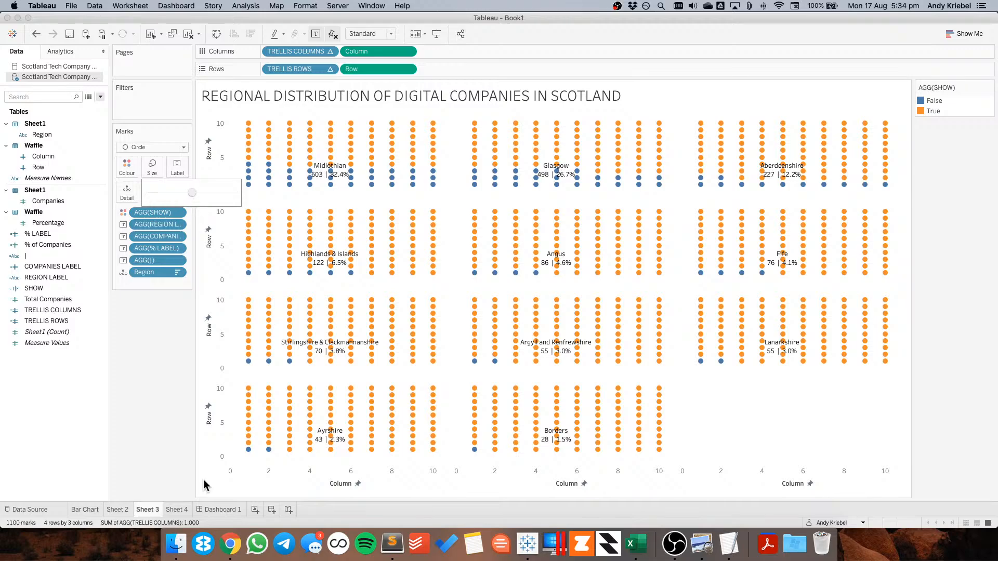
{"action": "left_click", "coordinate": [219, 509]}
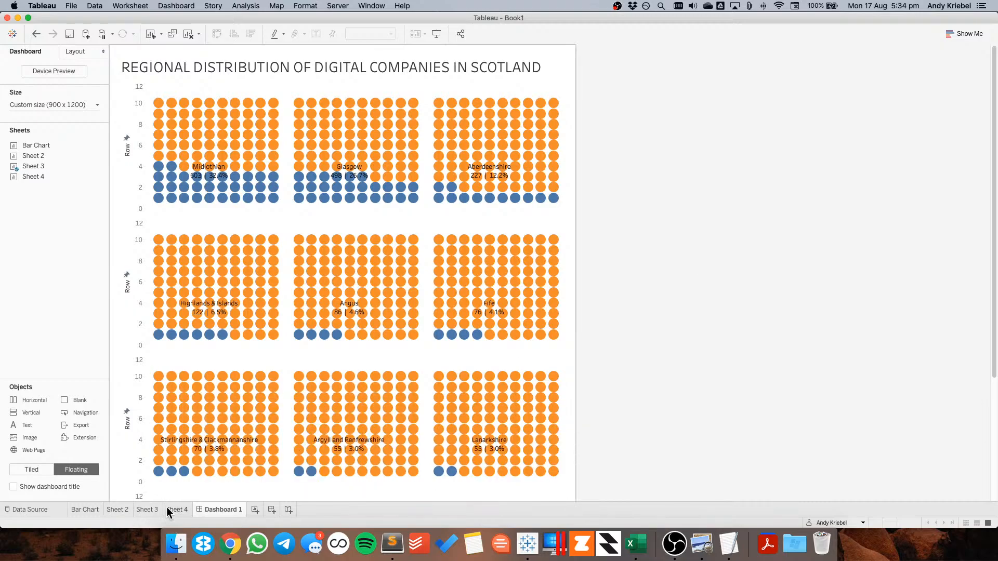
Set the Sheet 3 mark labels' alignment to centred horizontally and middle vertically
{"action": "left_click", "coordinate": [149, 509]}
{"action": "left_click", "coordinate": [177, 167]}
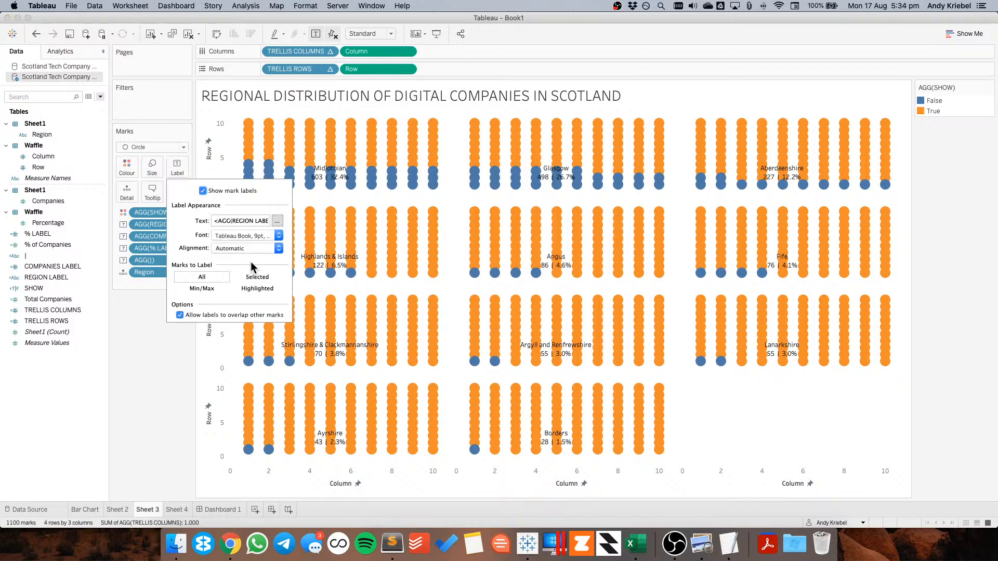
{"action": "left_click", "coordinate": [245, 251]}
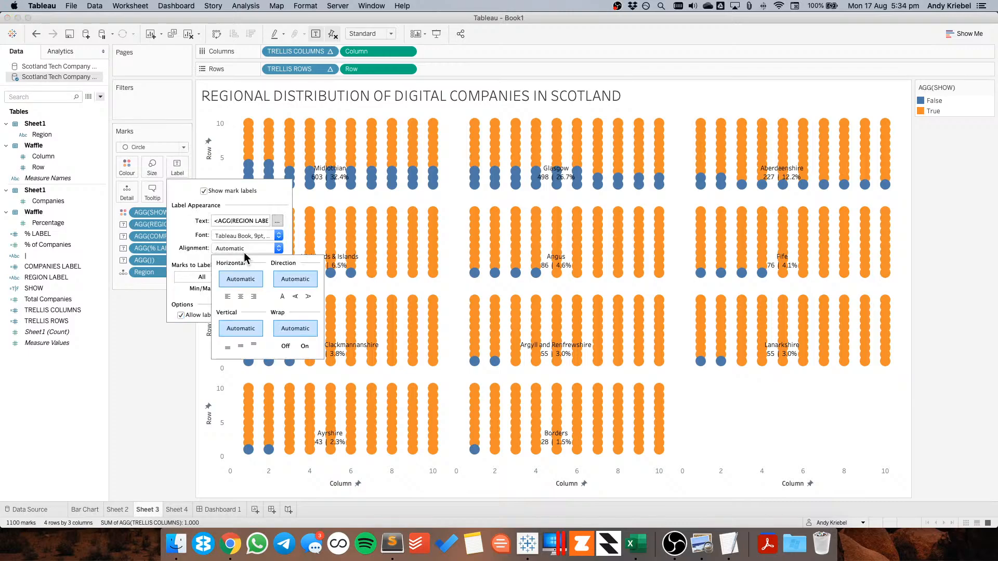
{"action": "left_click", "coordinate": [241, 297]}
{"action": "left_click", "coordinate": [241, 346]}
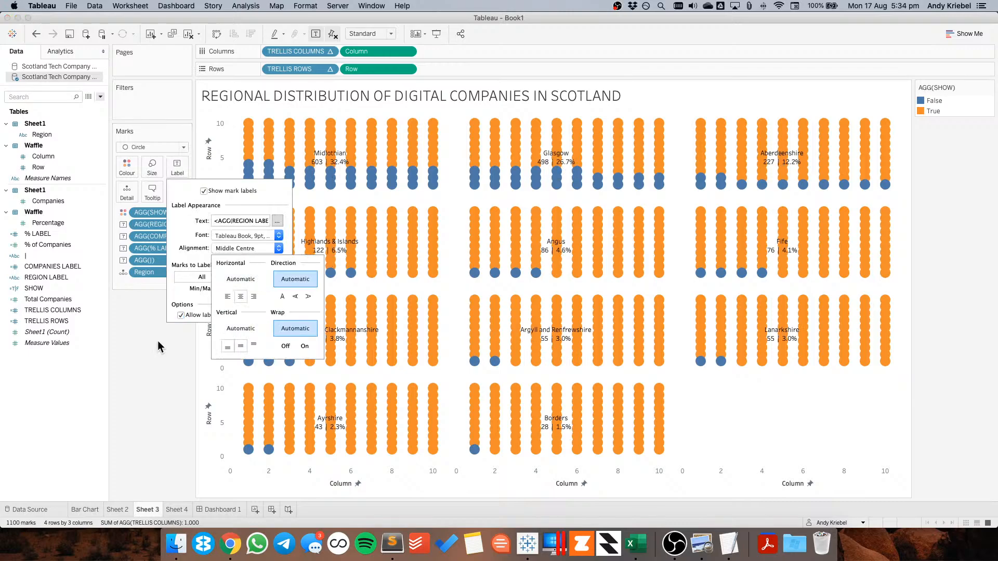
{"action": "left_click", "coordinate": [157, 345]}
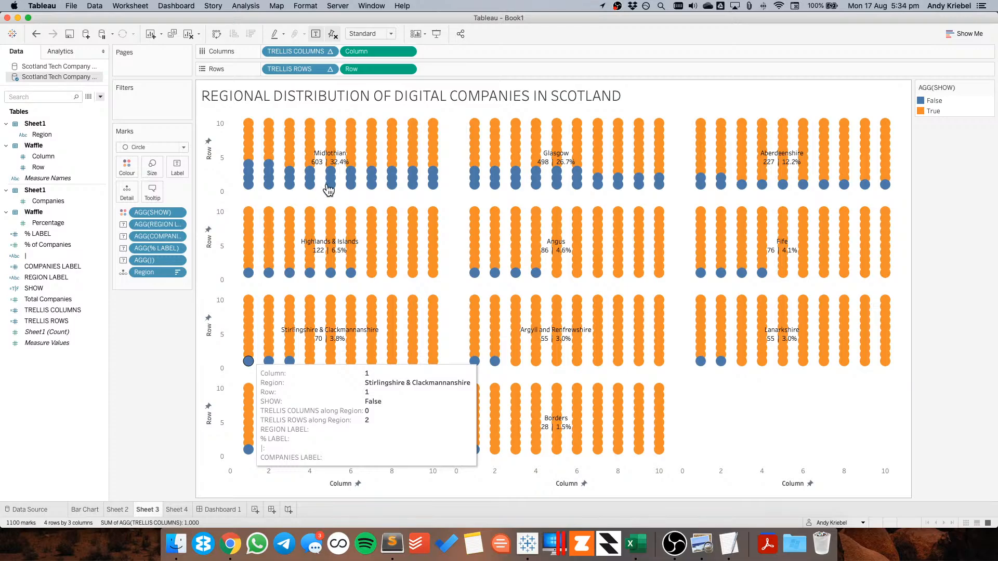
Turn off tooltips for the waffle marks
{"action": "mouse_move", "coordinate": [328, 160]}
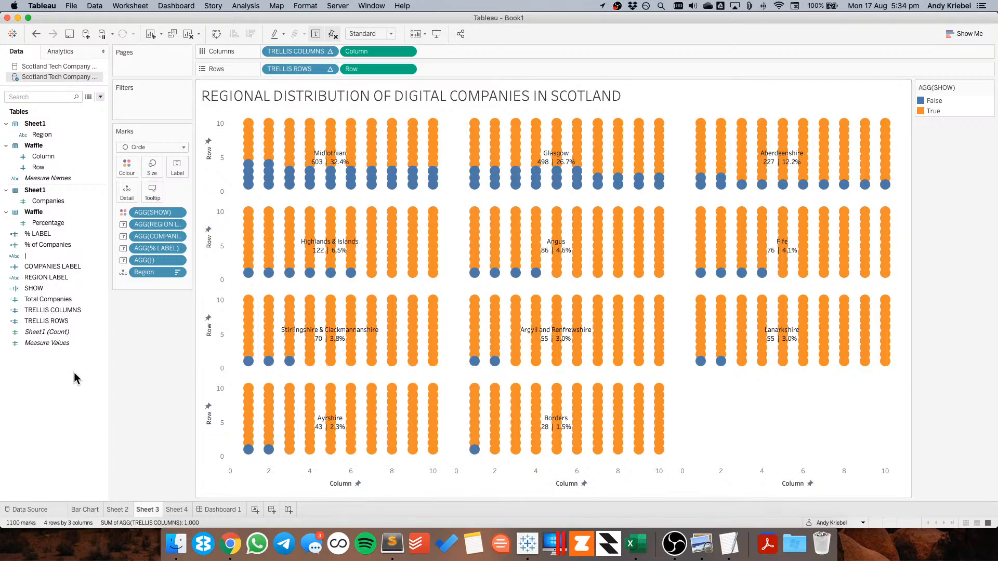
{"action": "left_click", "coordinate": [152, 192]}
{"action": "left_click", "coordinate": [253, 275]}
{"action": "left_click", "coordinate": [253, 262]}
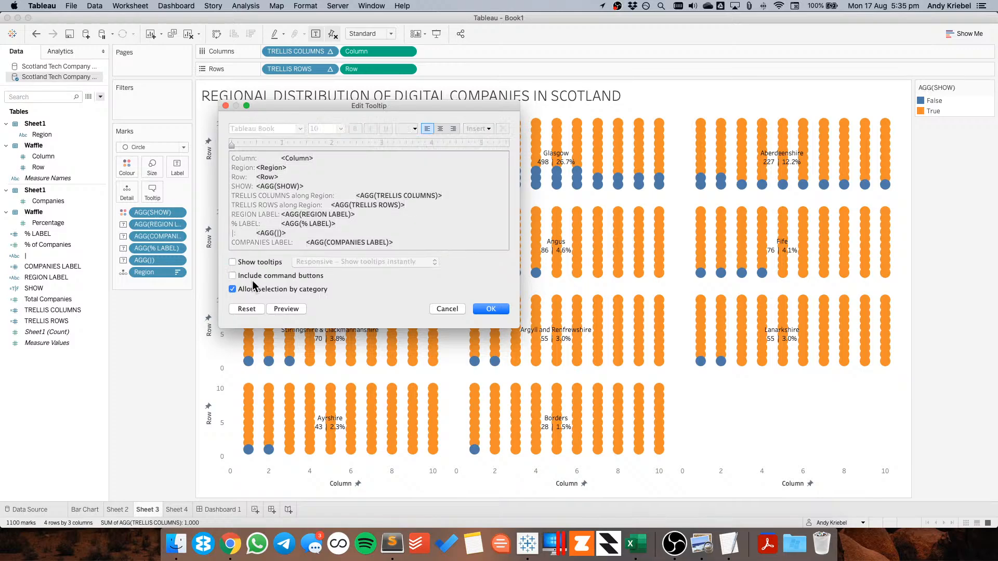
{"action": "left_click", "coordinate": [253, 289]}
{"action": "left_click", "coordinate": [488, 309]}
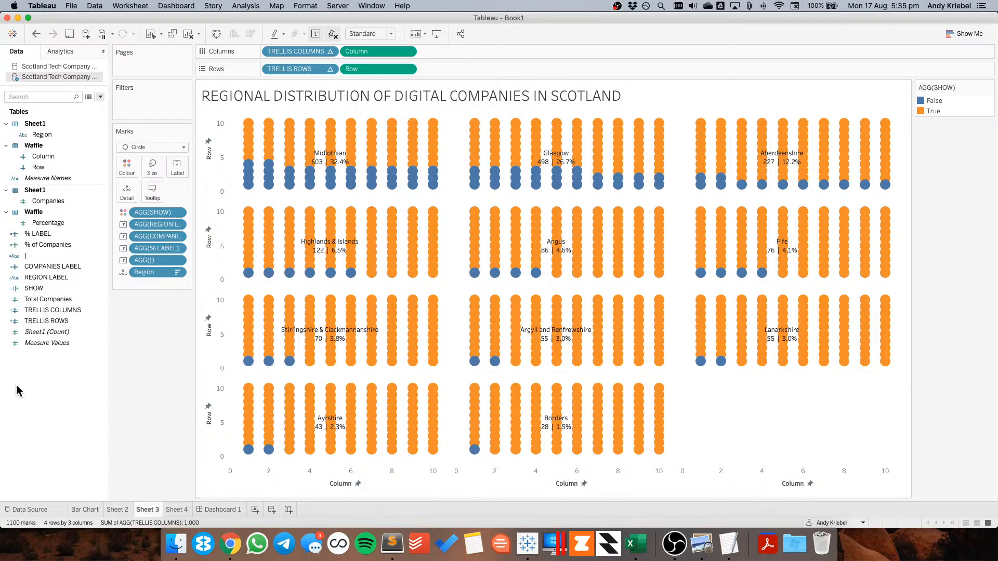
Create an integer parameter named COL LOCATION with a range of 1 to 10 and step size 1
{"action": "right_click", "coordinate": [42, 387]}
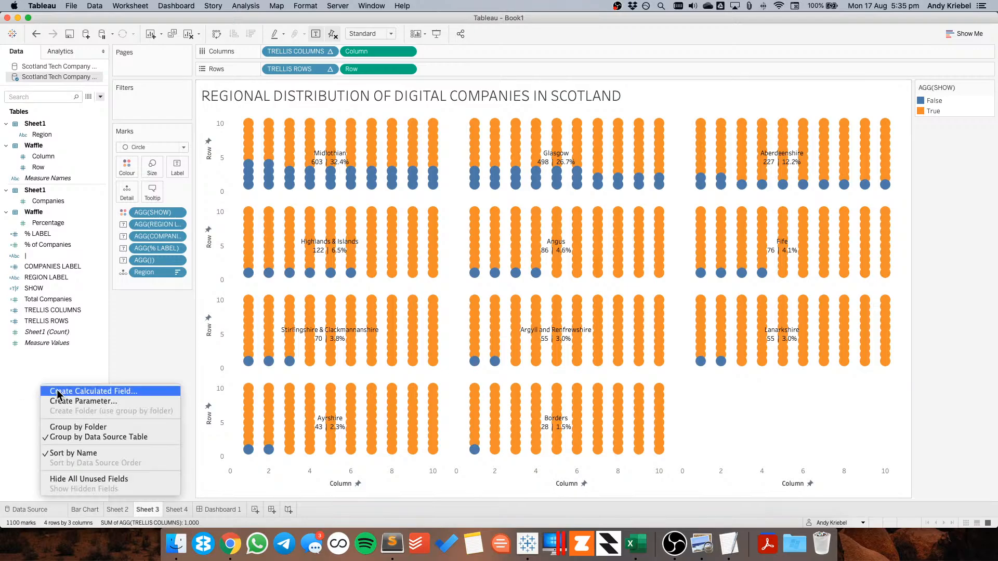
{"action": "left_click", "coordinate": [69, 401]}
{"action": "type", "text": "COL LOCATION"}
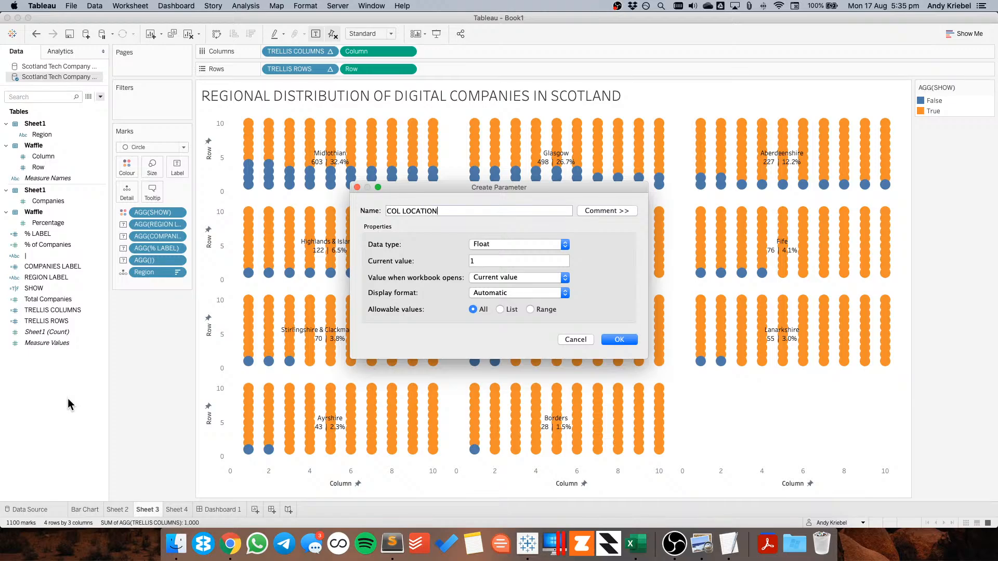
{"action": "left_click", "coordinate": [500, 245]}
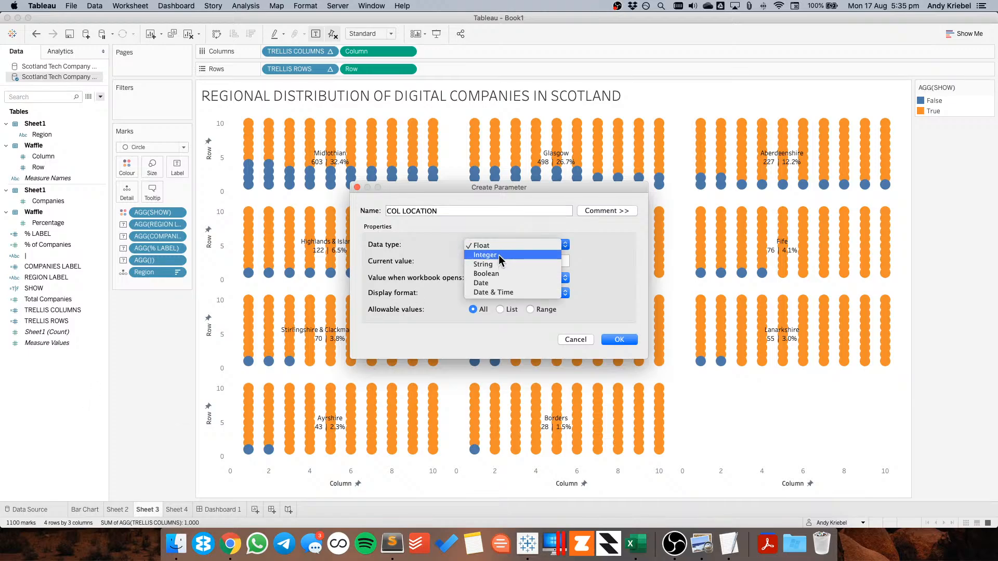
{"action": "left_click", "coordinate": [498, 255]}
{"action": "left_click", "coordinate": [543, 310]}
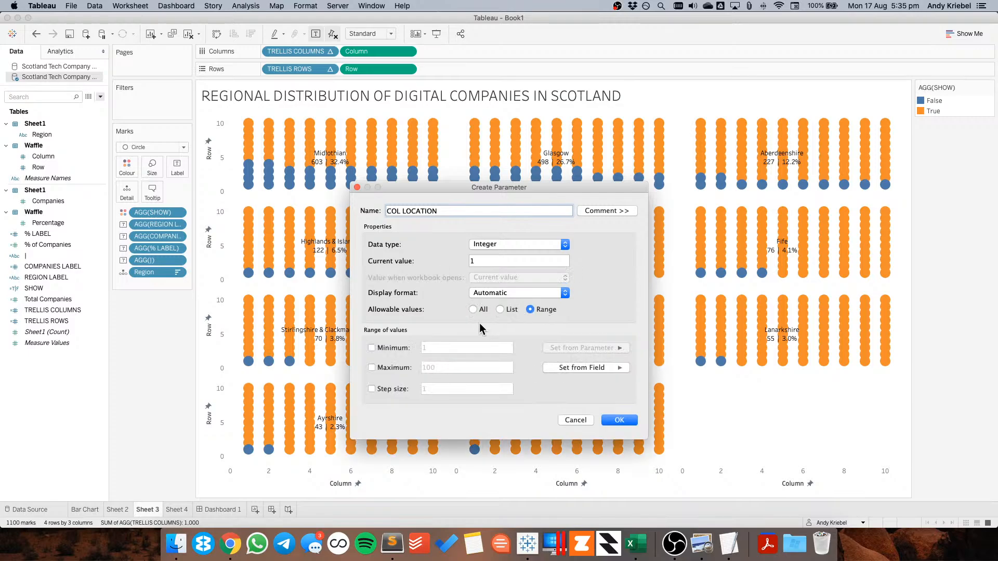
{"action": "left_click", "coordinate": [397, 348]}
{"action": "left_click", "coordinate": [405, 368]}
{"action": "left_click", "coordinate": [442, 367]}
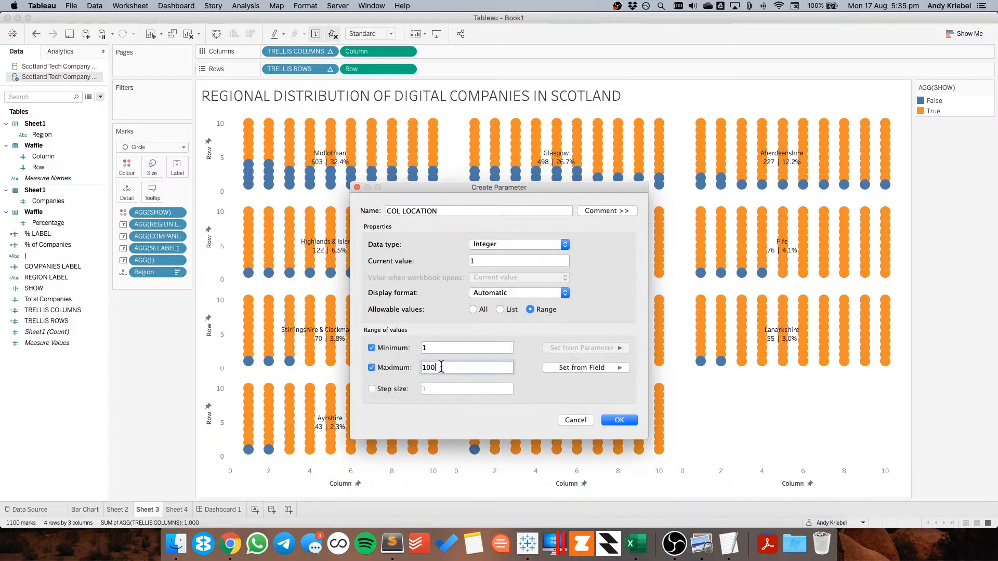
{"action": "left_click", "coordinate": [372, 389]}
{"action": "left_click", "coordinate": [619, 421]}
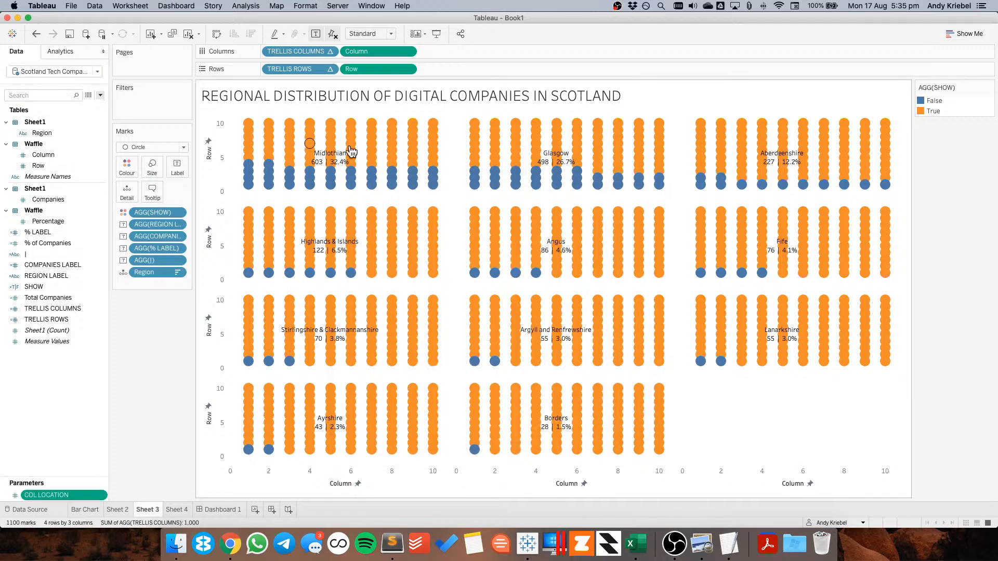
Duplicate the COL LOCATION parameter and rename the copy ROW LOCATION
{"action": "right_click", "coordinate": [66, 497]}
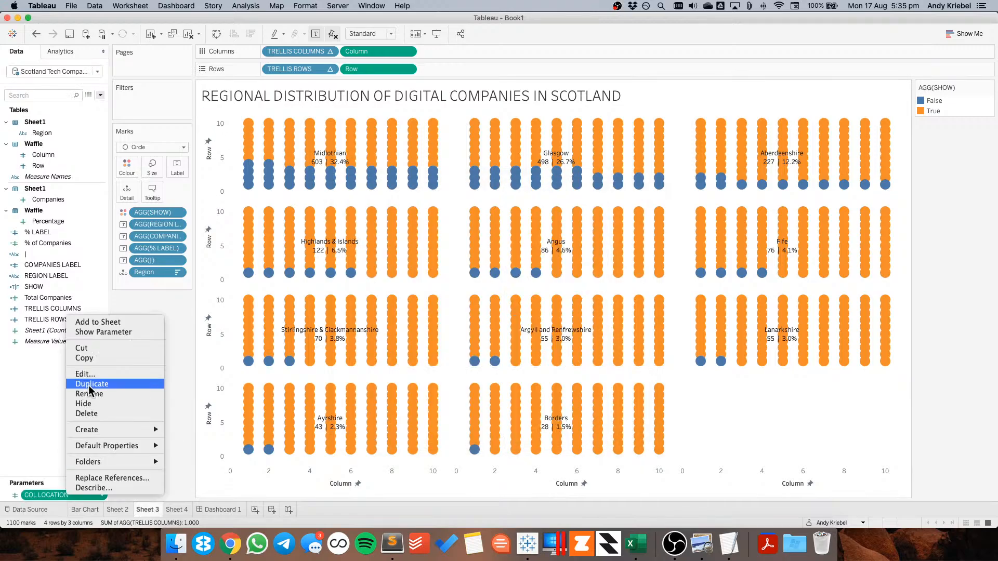
{"action": "left_click", "coordinate": [88, 385]}
{"action": "right_click", "coordinate": [57, 495]}
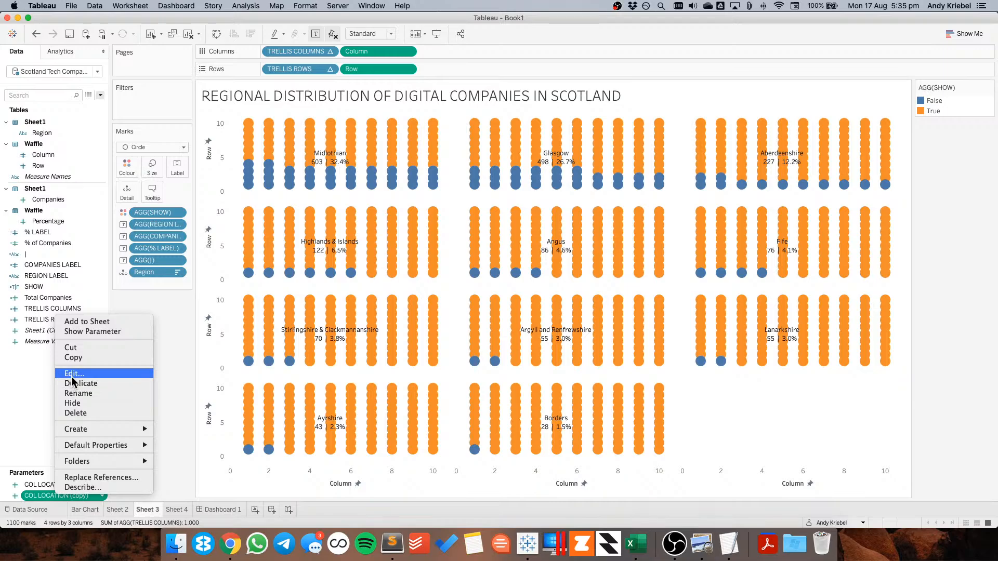
{"action": "left_click", "coordinate": [78, 384]}
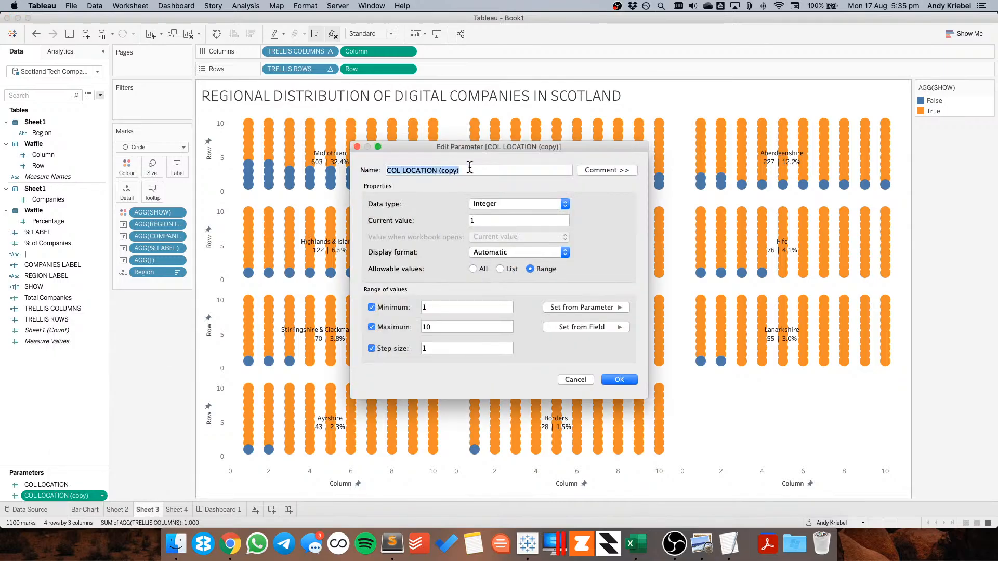
{"action": "type", "text": "ROW"}
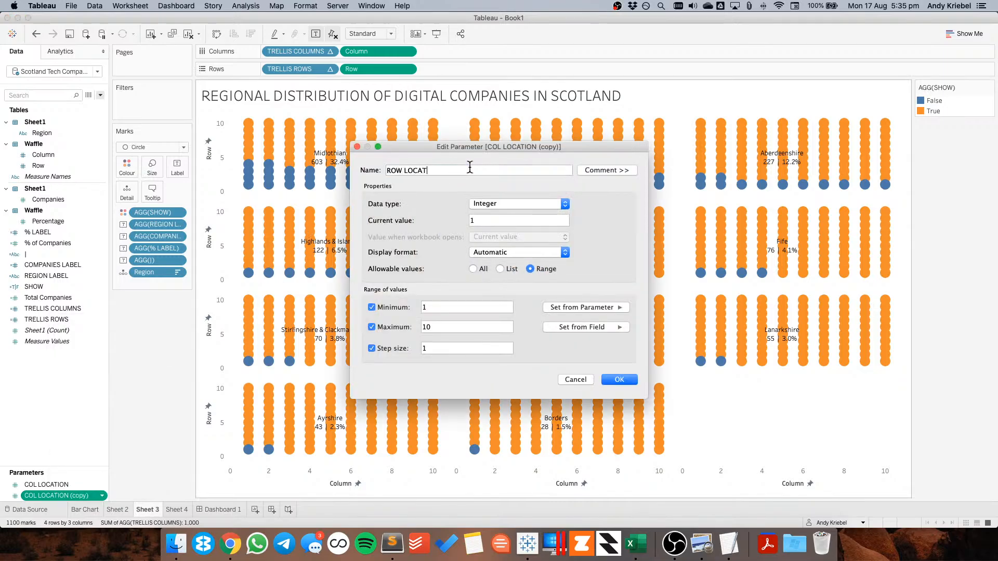
{"action": "left_click", "coordinate": [627, 379]}
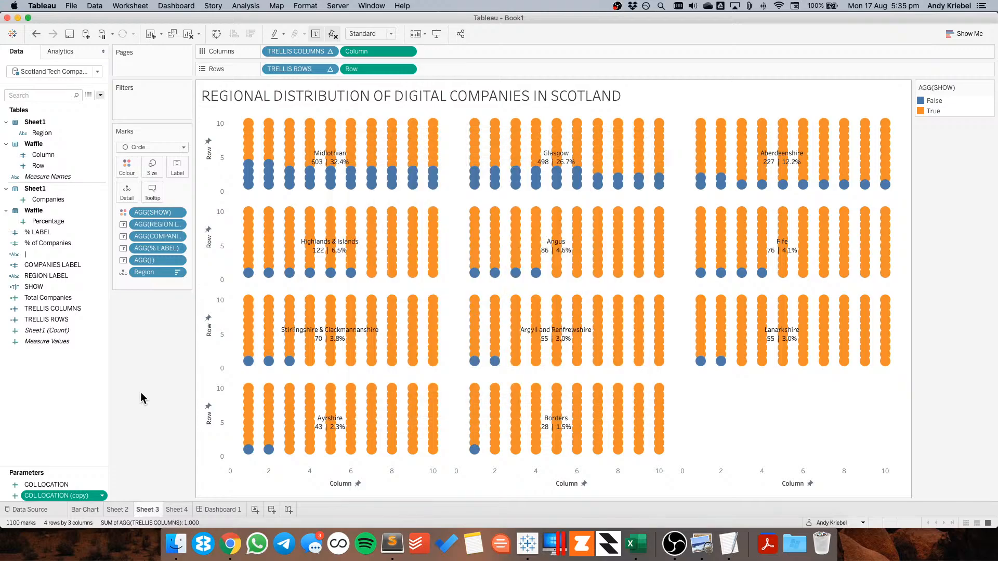
Show both the COL LOCATION and ROW LOCATION parameter controls
{"action": "left_click", "coordinate": [47, 485]}
{"action": "left_click", "coordinate": [47, 496], "text": "shift"}
{"action": "right_click", "coordinate": [59, 494]}
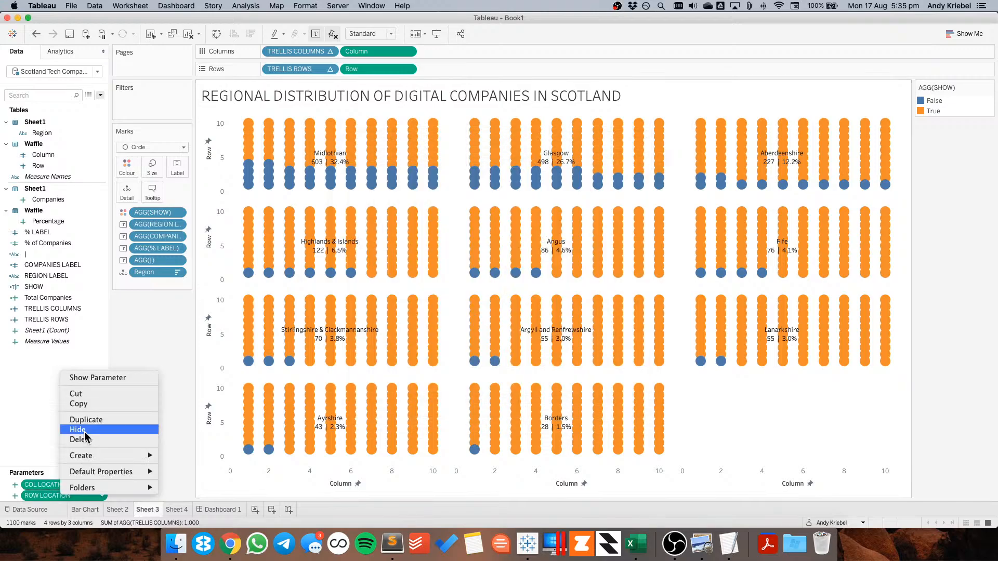
{"action": "left_click", "coordinate": [99, 379]}
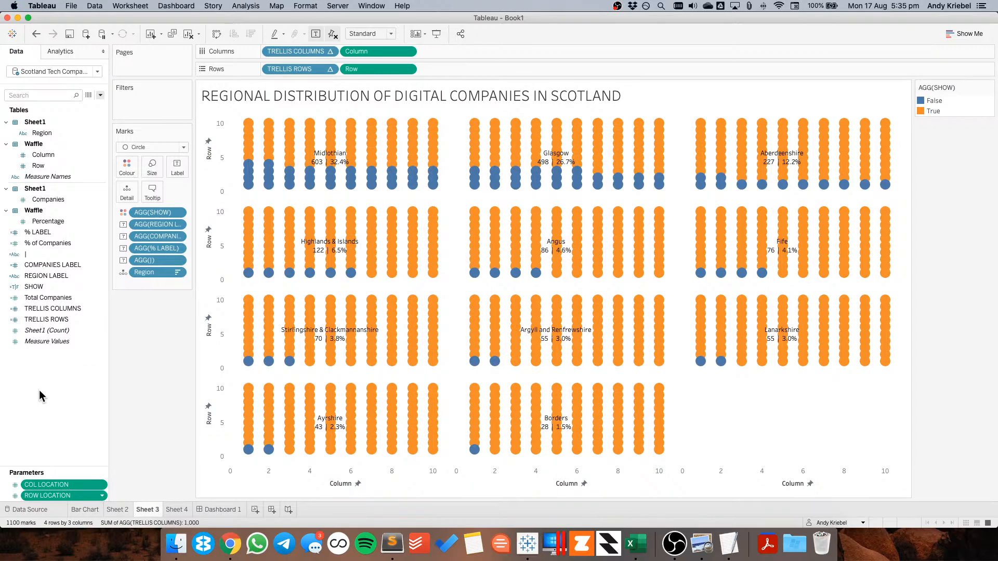
Edit the % LABEL calculation so Column compares to [COL LOCATION] and Row compares to [ROW LOCATION]
{"action": "left_click", "coordinate": [52, 232]}
{"action": "right_click", "coordinate": [52, 234]}
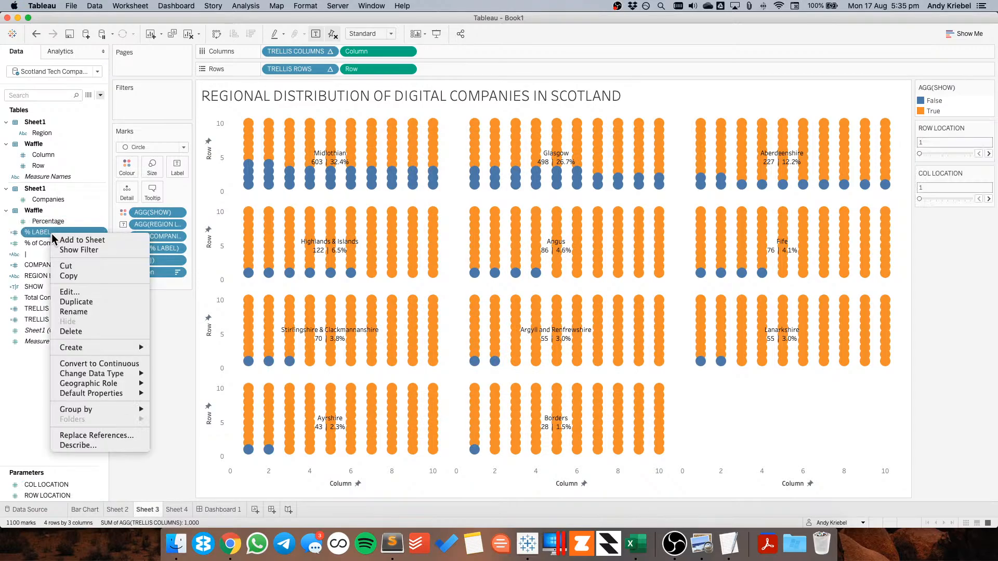
{"action": "left_click", "coordinate": [74, 292]}
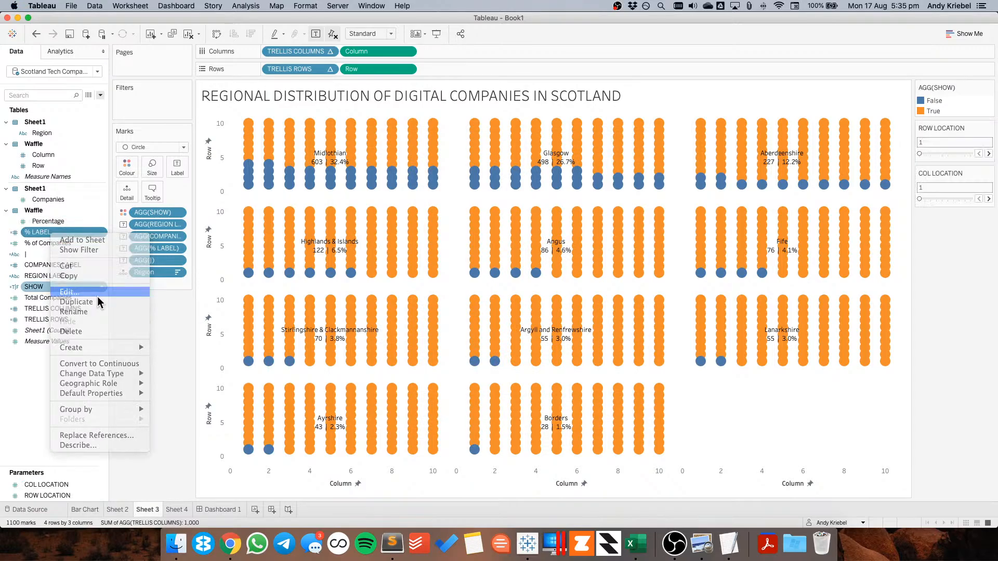
{"action": "left_click", "coordinate": [295, 254]}
{"action": "key", "text": "BackSpace"}
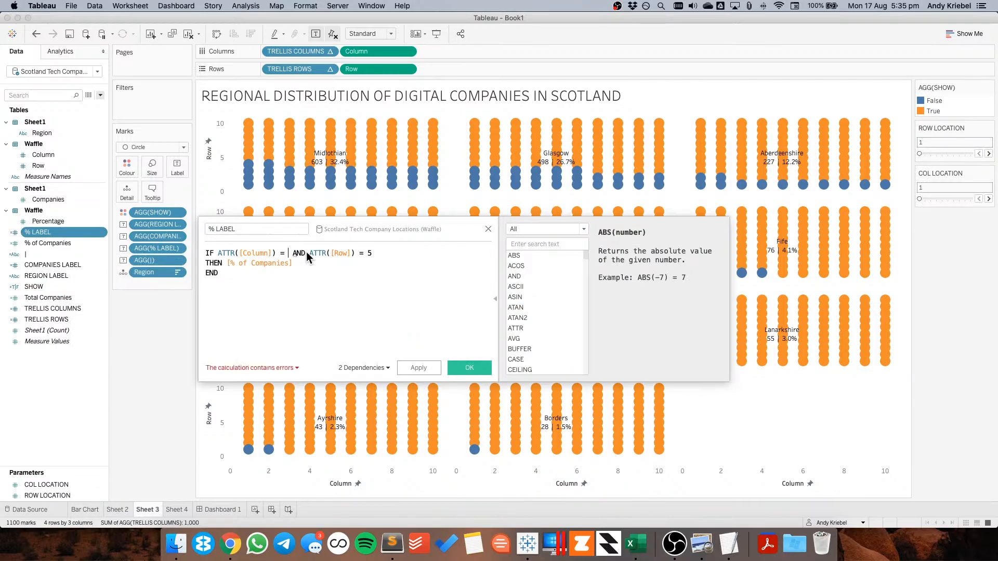
{"action": "type", "text": "COL"}
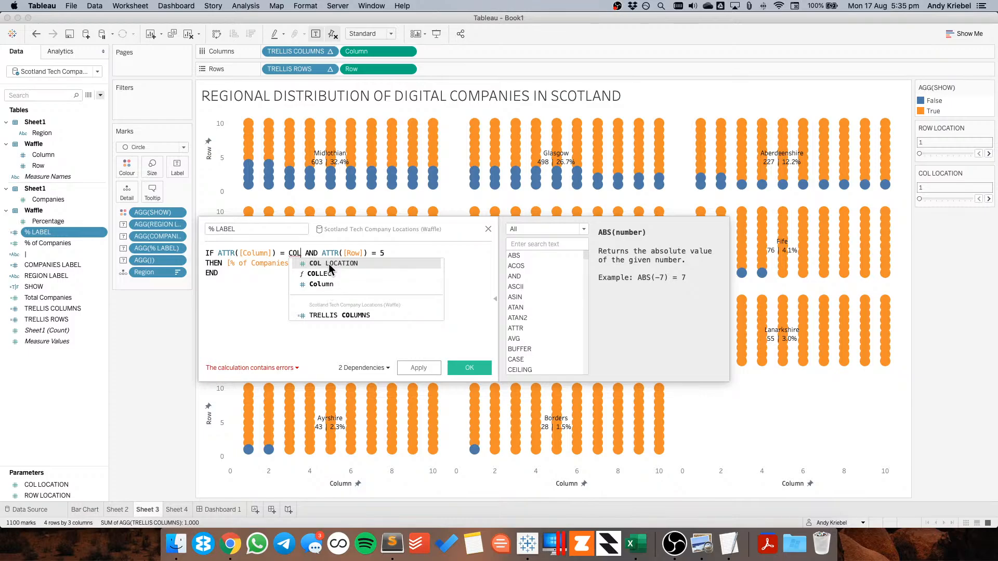
{"action": "left_click", "coordinate": [331, 263]}
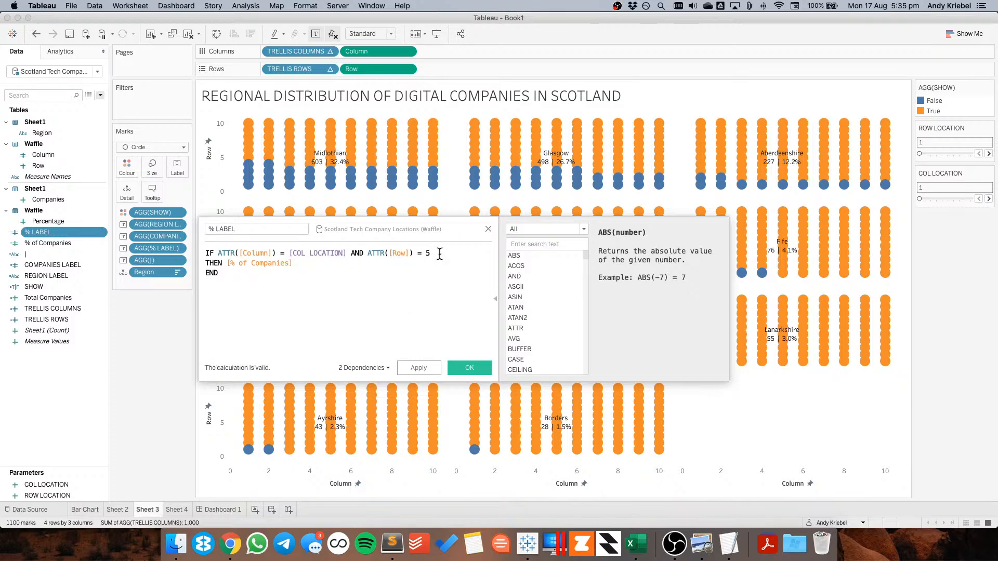
{"action": "key", "text": "BackSpace"}
{"action": "type", "text": "row"}
{"action": "left_click", "coordinate": [461, 274]}
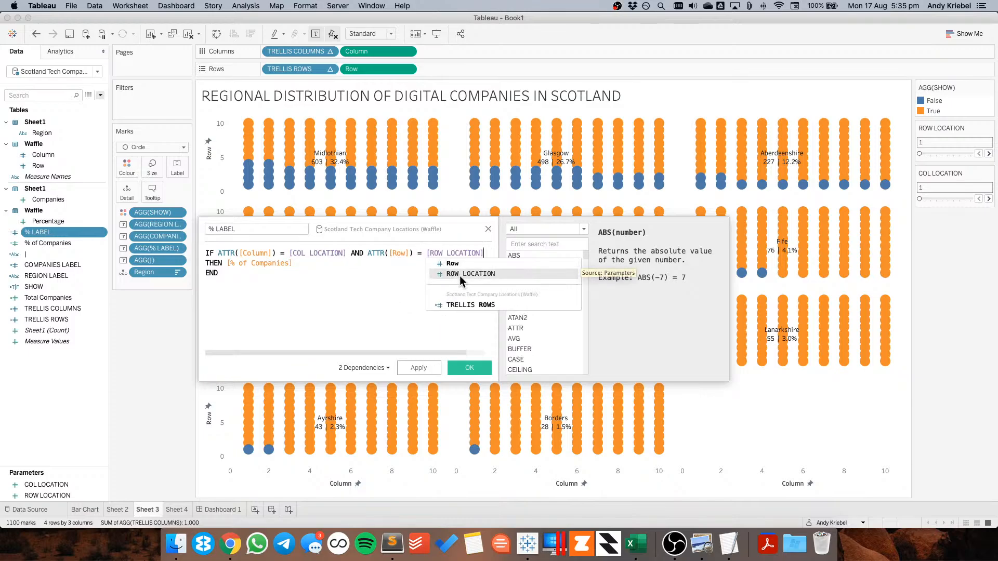
{"action": "left_click", "coordinate": [470, 367]}
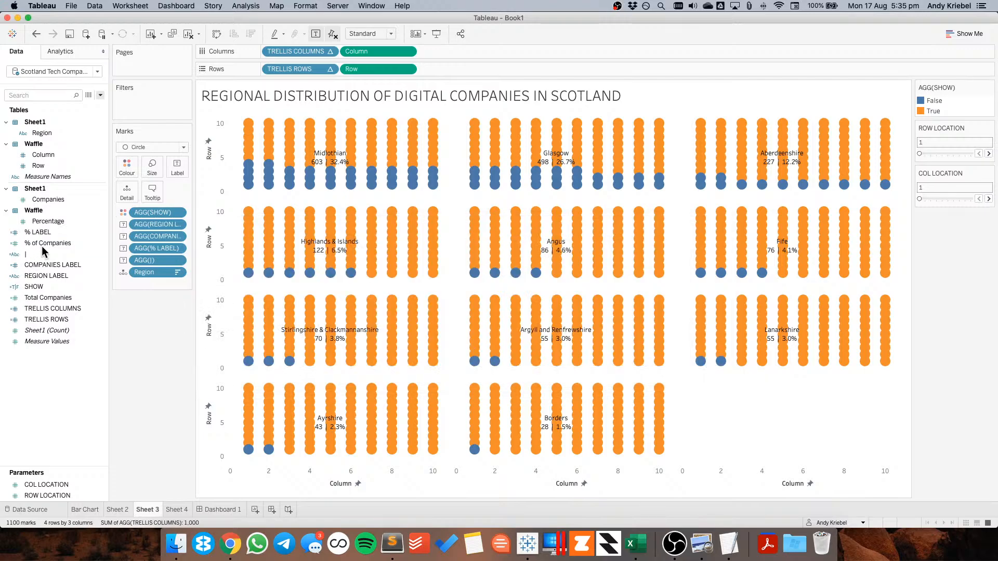
Edit the "|" separator calculation so Column compares to [COL LOCATION] and Row compares to [ROW LOCATION]
{"action": "left_click", "coordinate": [42, 247]}
{"action": "right_click", "coordinate": [43, 242]}
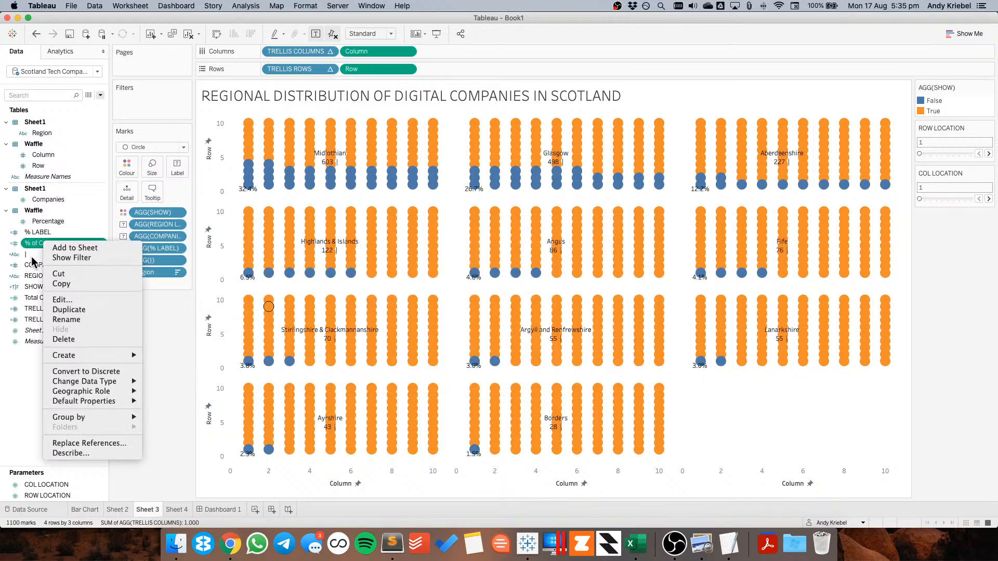
{"action": "left_click", "coordinate": [32, 255]}
{"action": "right_click", "coordinate": [32, 256]}
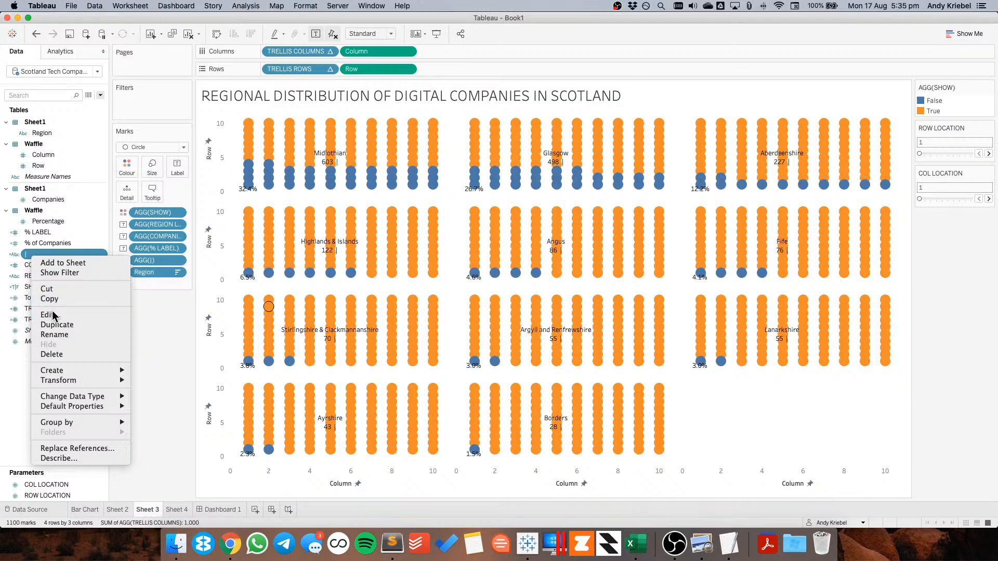
{"action": "left_click", "coordinate": [54, 315]}
{"action": "left_click", "coordinate": [289, 253]}
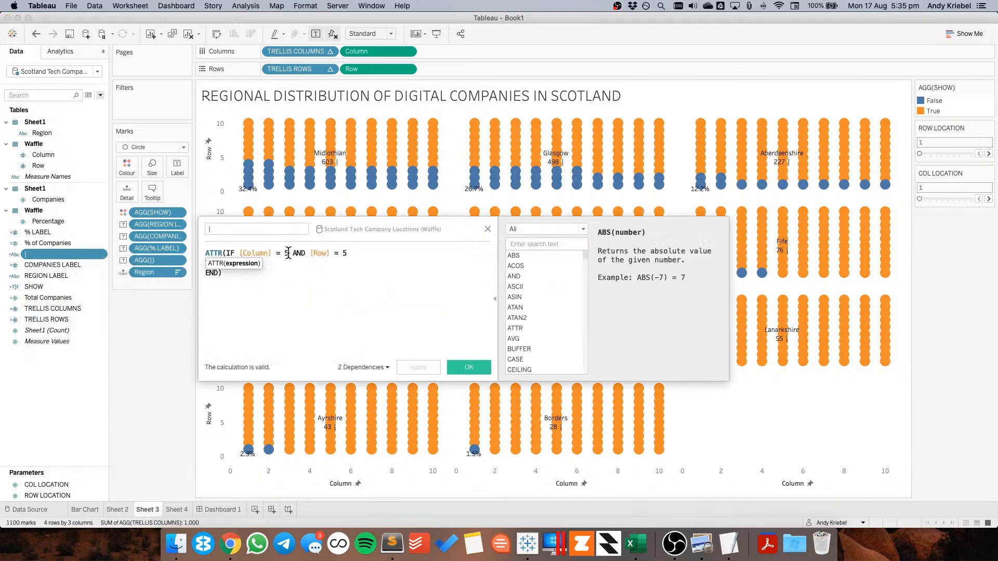
{"action": "key", "text": "BackSpace"}
{"action": "type", "text": "col"}
{"action": "left_click", "coordinate": [315, 263]}
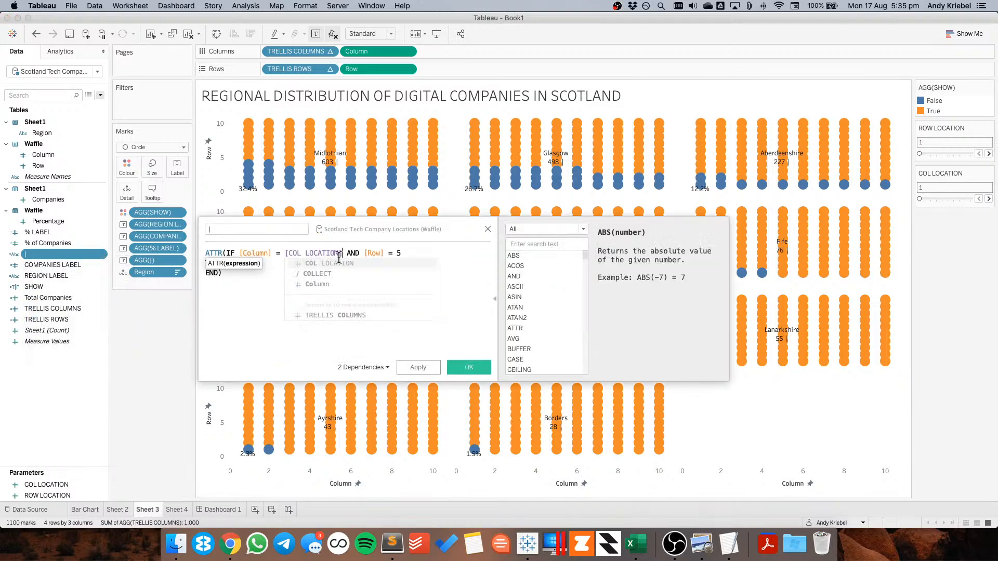
{"action": "left_click", "coordinate": [409, 250]}
{"action": "key", "text": "BackSpace"}
{"action": "type", "text": "row"}
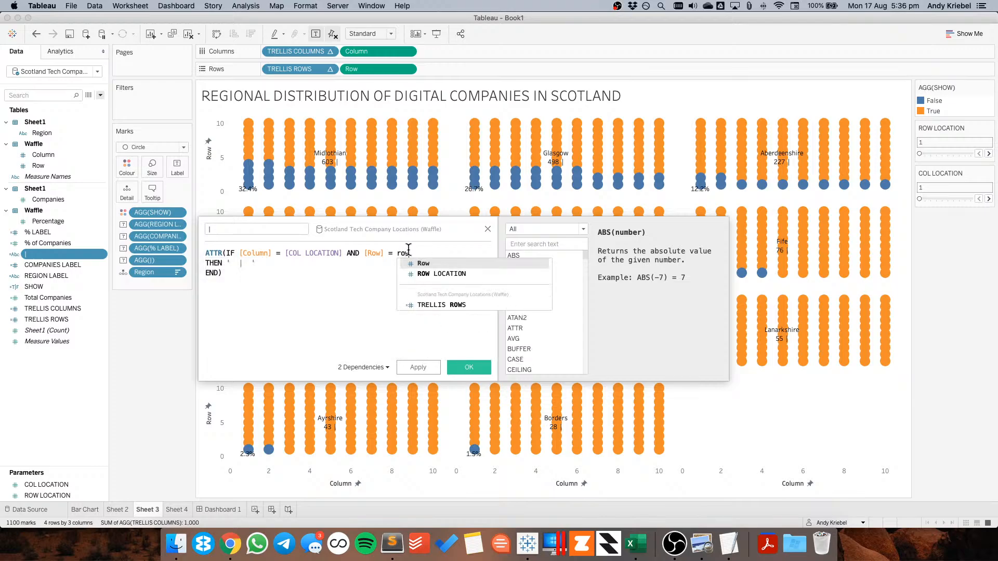
{"action": "left_click", "coordinate": [448, 274]}
{"action": "left_click", "coordinate": [468, 367]}
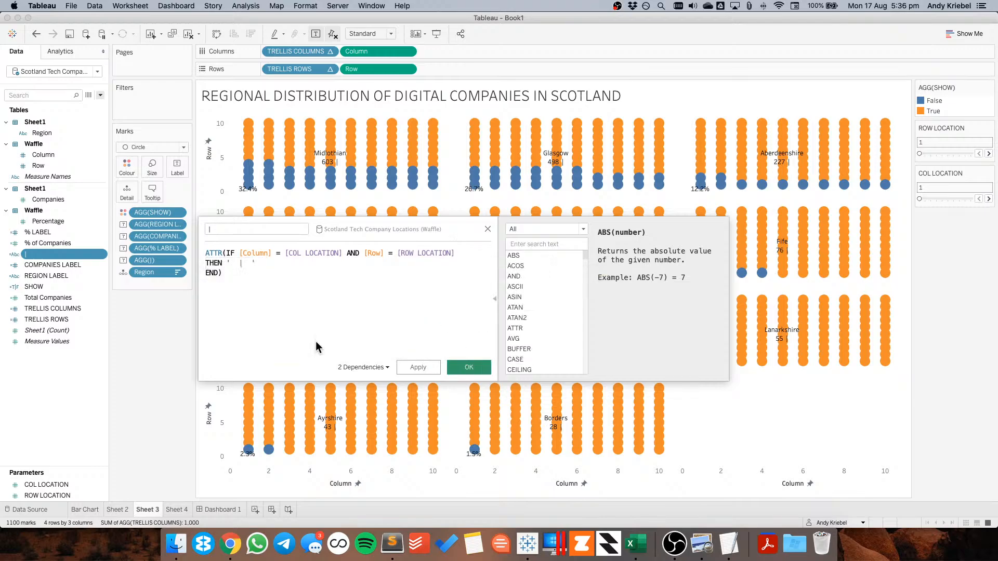
Edit the COMPANIES LABEL calculation so Column compares to [COL LOCATION] and Row compares to [ROW LOCATION]
{"action": "right_click", "coordinate": [52, 267]}
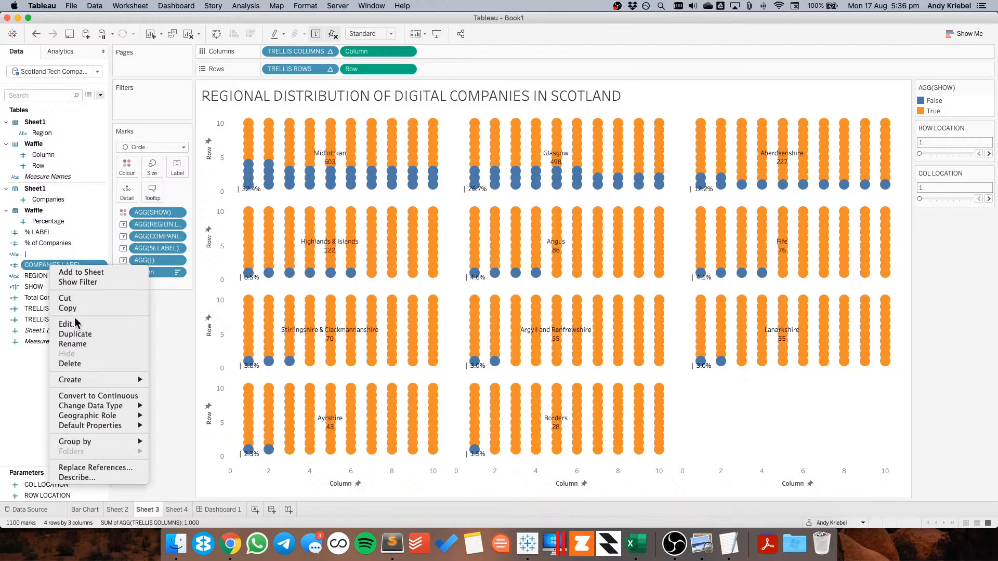
{"action": "left_click", "coordinate": [70, 323]}
{"action": "left_click", "coordinate": [288, 254]}
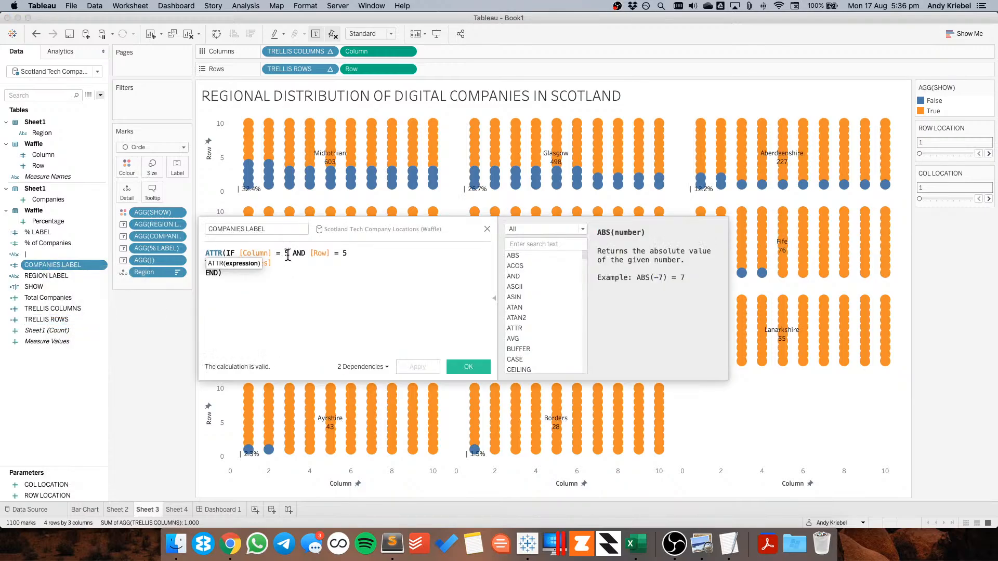
{"action": "key", "text": "BackSpace"}
{"action": "type", "text": "col"}
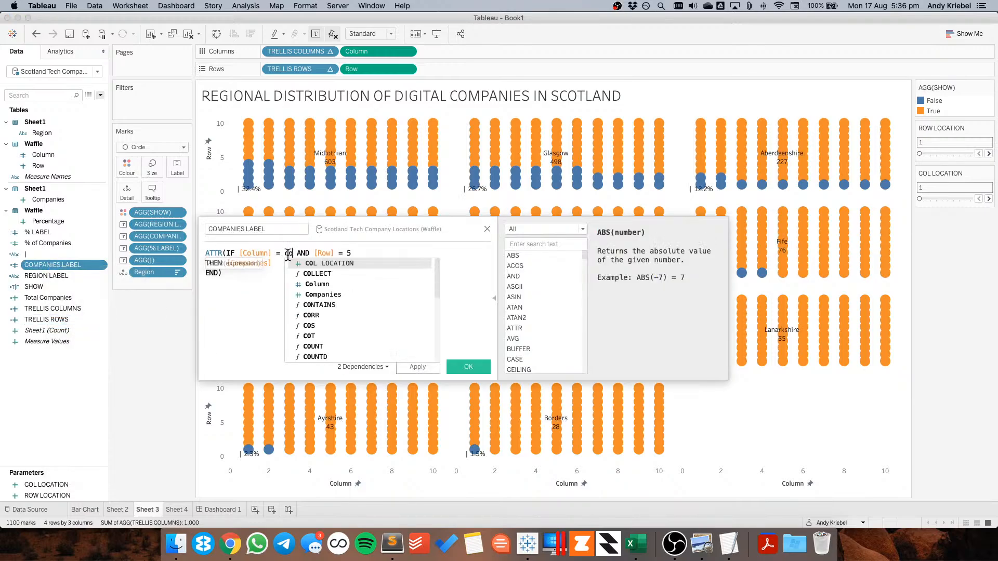
{"action": "key", "text": "Return"}
{"action": "key", "text": "BackSpace"}
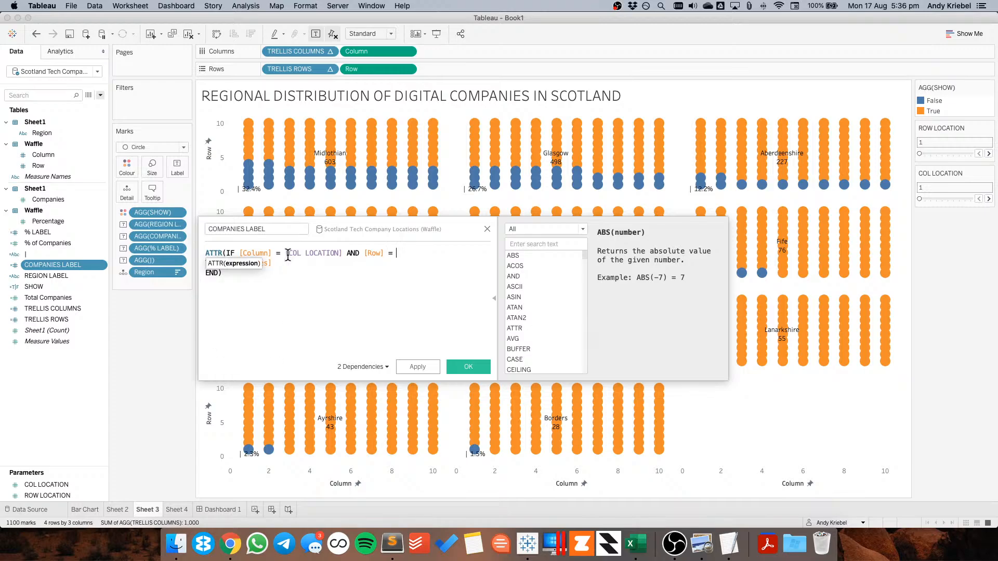
{"action": "type", "text": "row"}
{"action": "key", "text": "Down"}
{"action": "key", "text": "Return"}
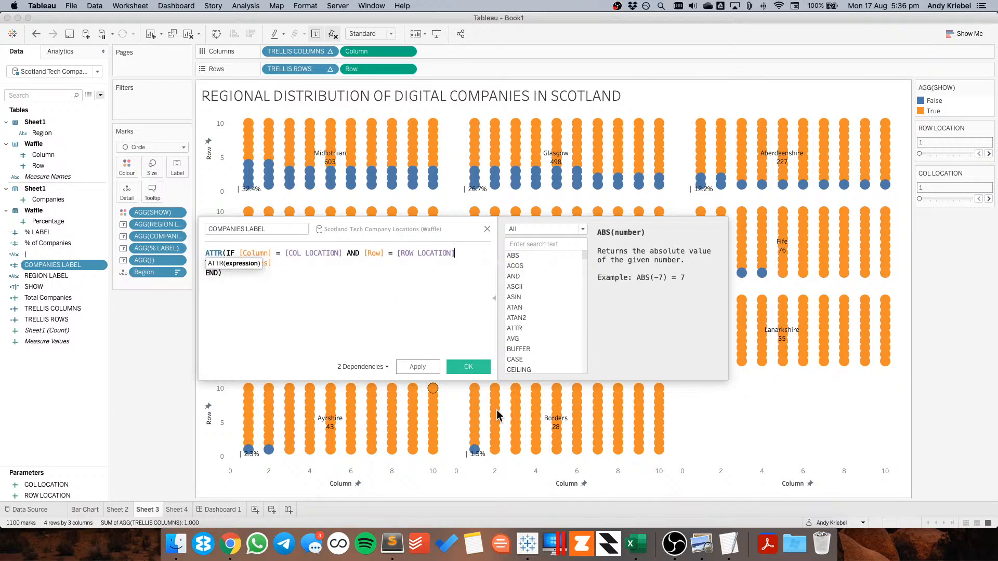
Edit the REGION LABEL calculation so Column compares to [COL LOCATION] and Row compares to [ROW LOCATION]
{"action": "right_click", "coordinate": [67, 276]}
{"action": "key", "text": "Escape"}
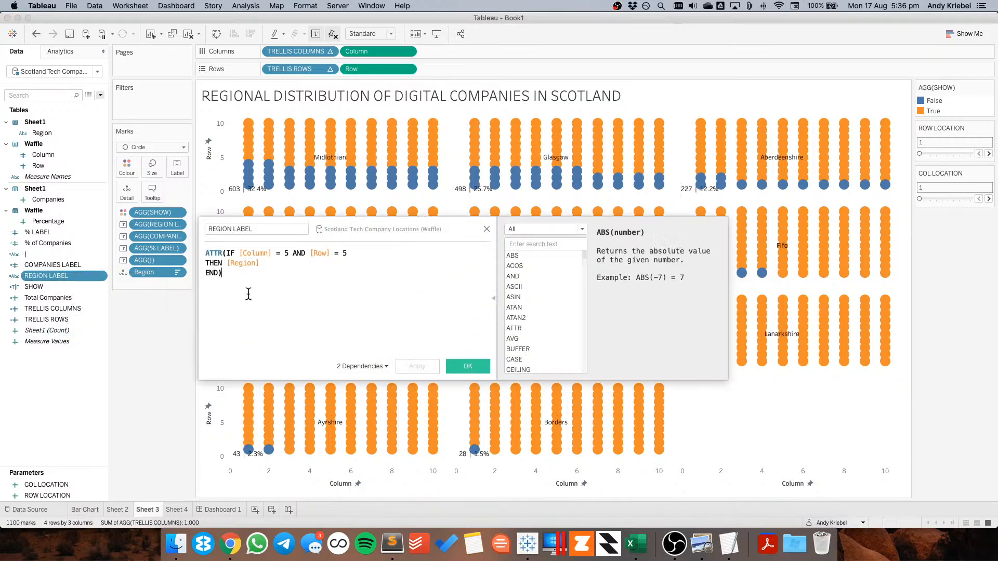
{"action": "left_click", "coordinate": [287, 253]}
{"action": "key", "text": "BackSpace"}
{"action": "type", "text": "col"}
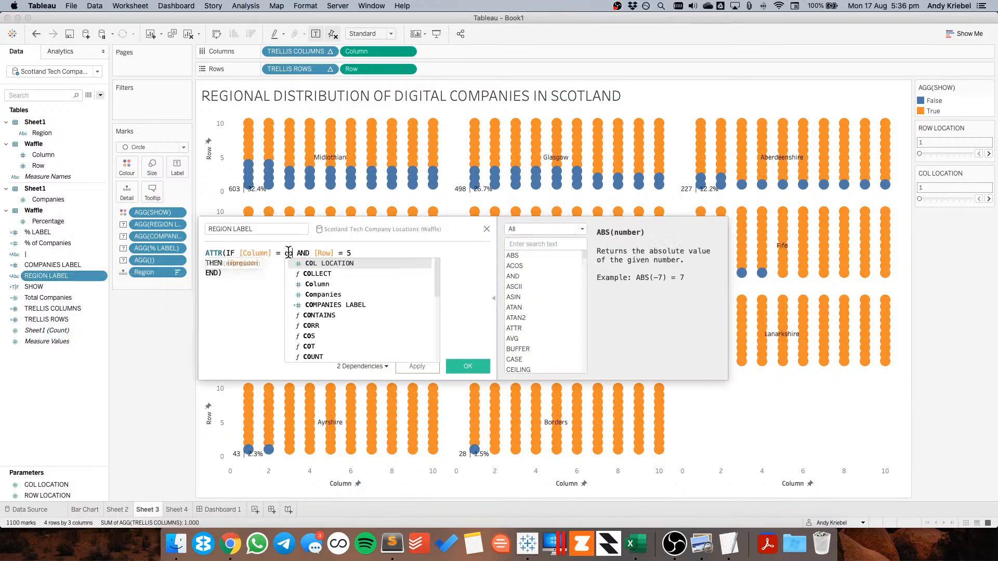
{"action": "key", "text": "Return"}
{"action": "key", "text": "Delete"}
{"action": "key", "text": "Delete"}
{"action": "key", "text": "Delete"}
{"action": "key", "text": "Delete"}
{"action": "key", "text": "Delete"}
{"action": "key", "text": "Delete"}
{"action": "key", "text": "Delete"}
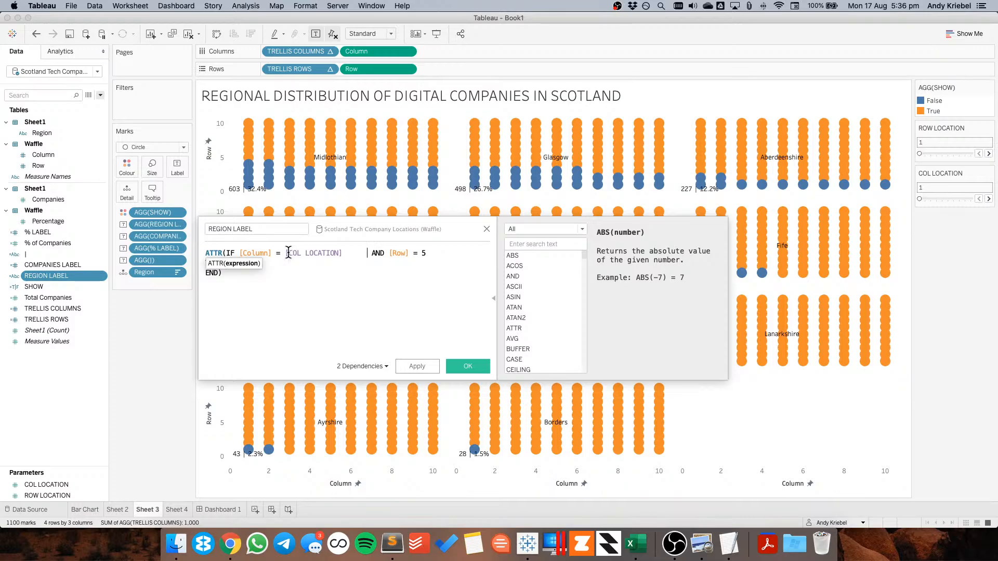
{"action": "key", "text": "End"}
{"action": "type", "text": "row"}
{"action": "key", "text": "BackSpace"}
{"action": "key", "text": "BackSpace"}
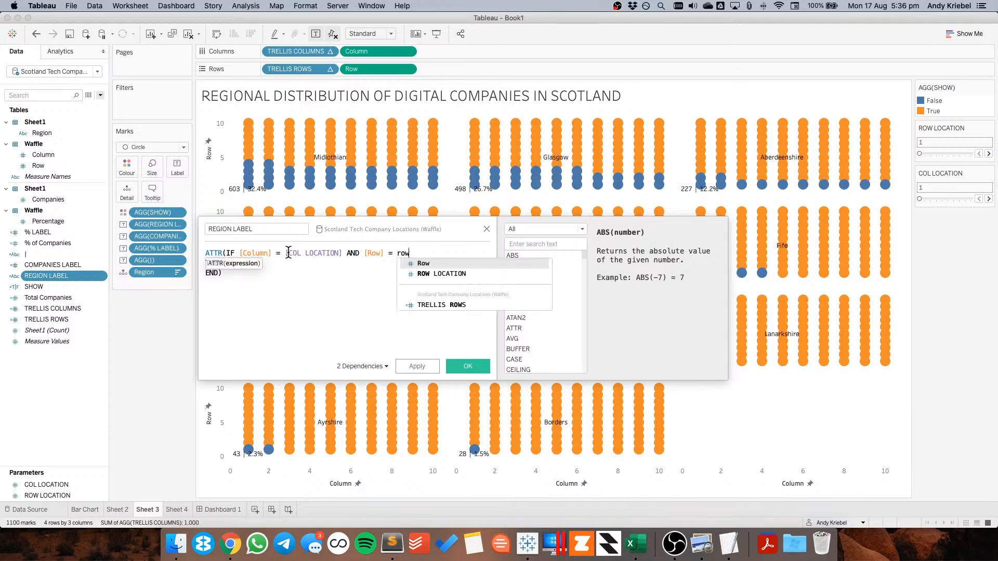
{"action": "key", "text": "Down"}
{"action": "key", "text": "Down"}
{"action": "key", "text": "Return"}
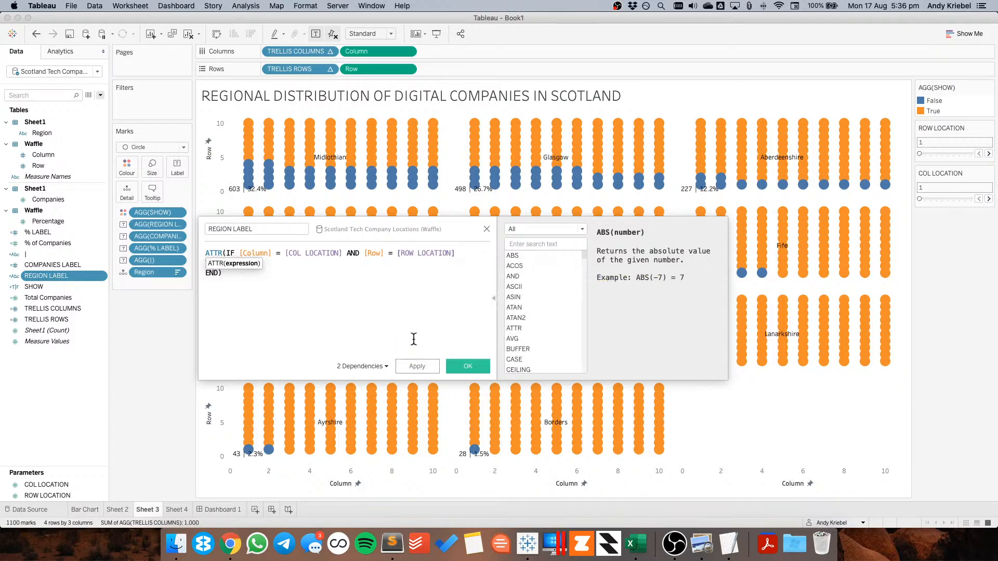
{"action": "left_click", "coordinate": [469, 367]}
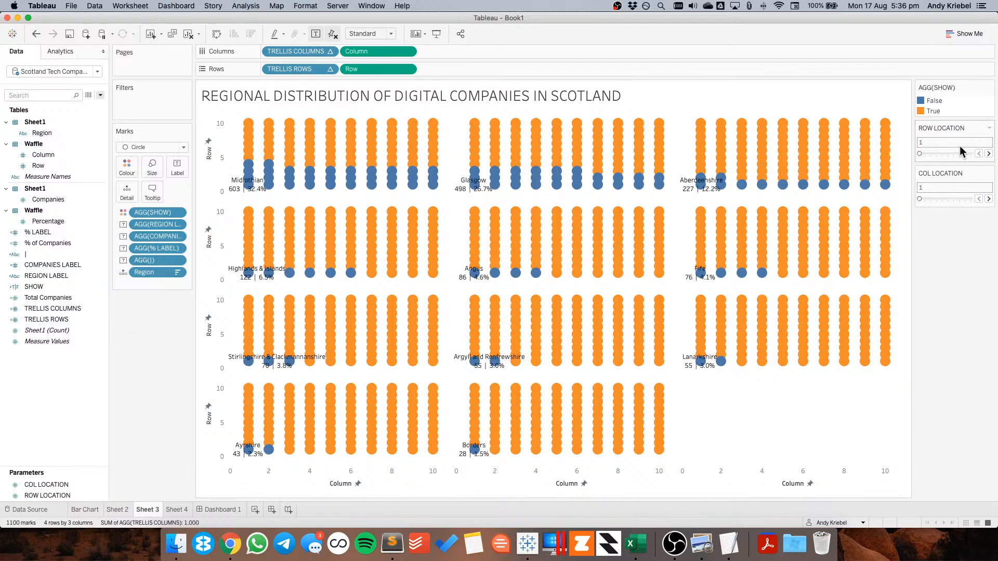
Set the ROW LOCATION parameter to 8 and COL LOCATION to 5 to position the labels
{"action": "left_click", "coordinate": [989, 154]}
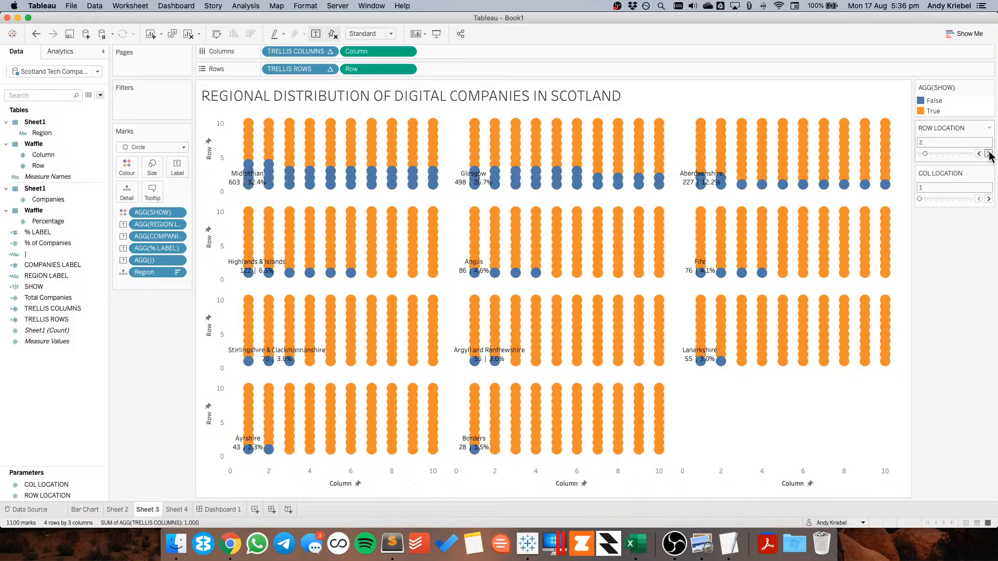
{"action": "left_click", "coordinate": [988, 155]}
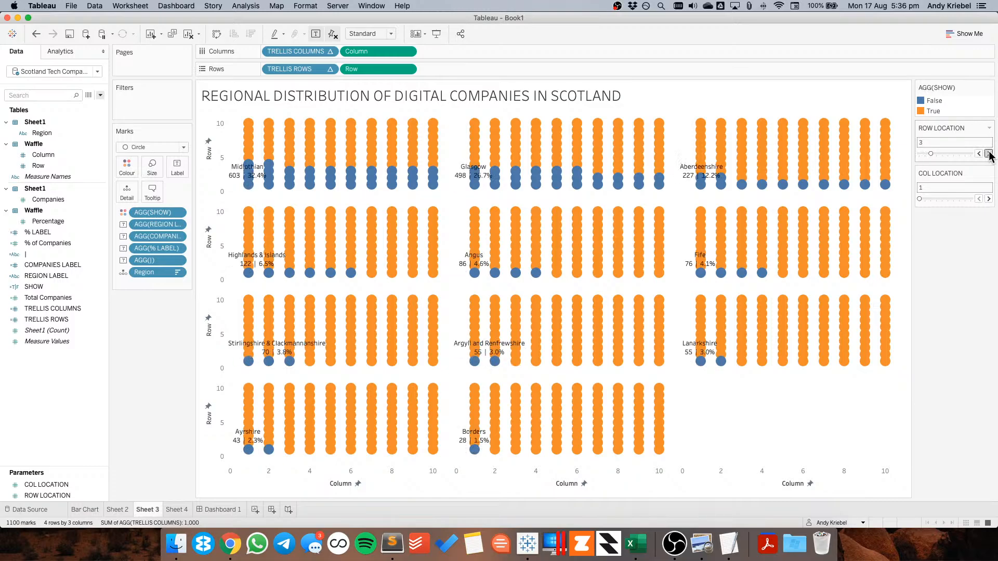
{"action": "left_click", "coordinate": [989, 155]}
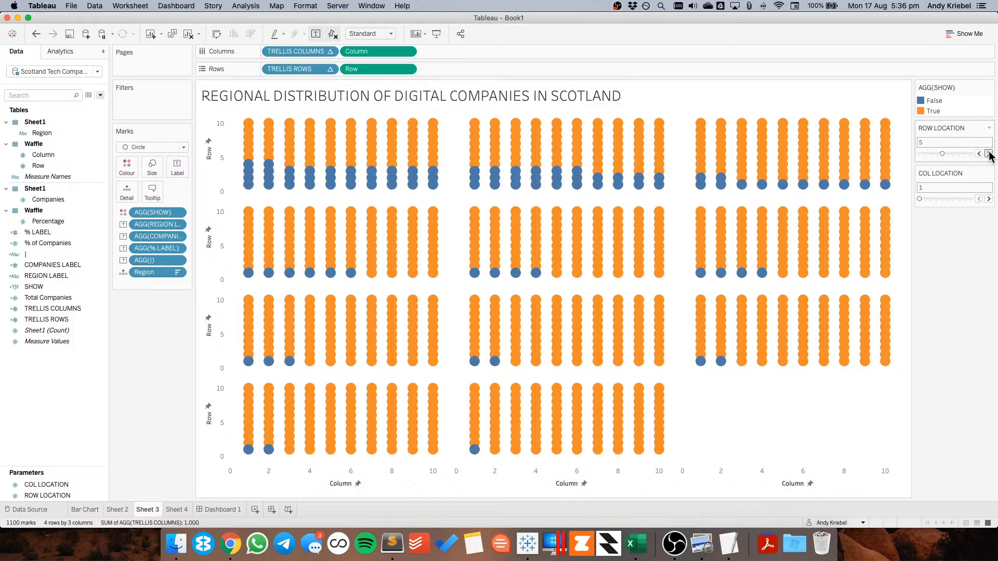
{"action": "left_click", "coordinate": [989, 155]}
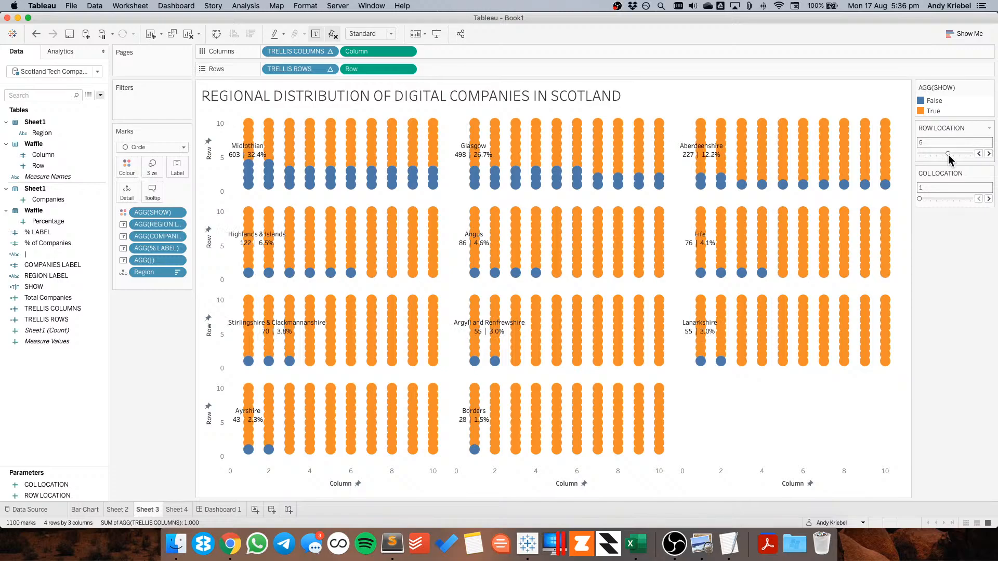
{"action": "left_click_drag", "start_coordinate": [950, 156], "coordinate": [961, 156]}
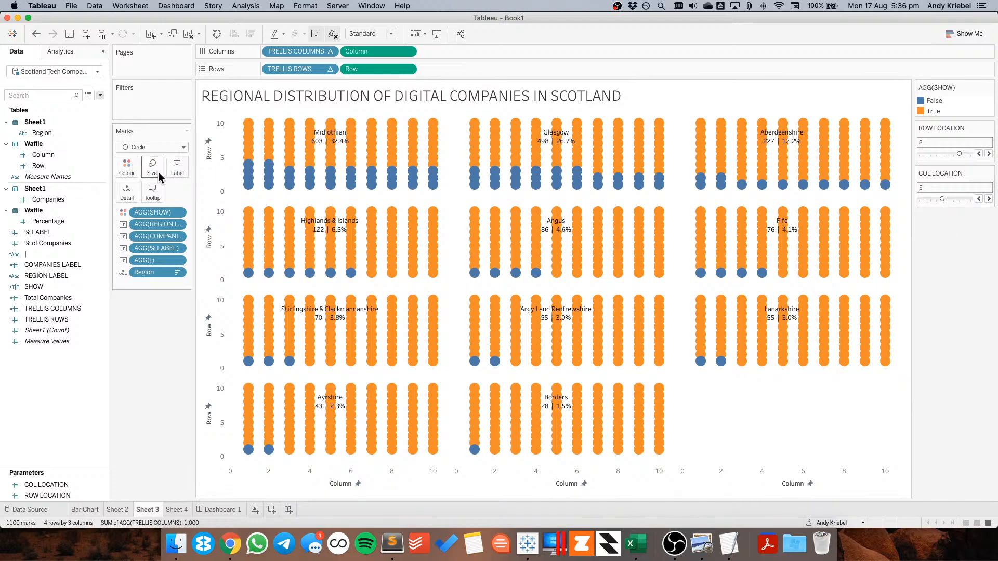
Format the mark label text with the region line at 12 pt and the companies and percentage line at 16 pt
{"action": "left_click", "coordinate": [177, 166]}
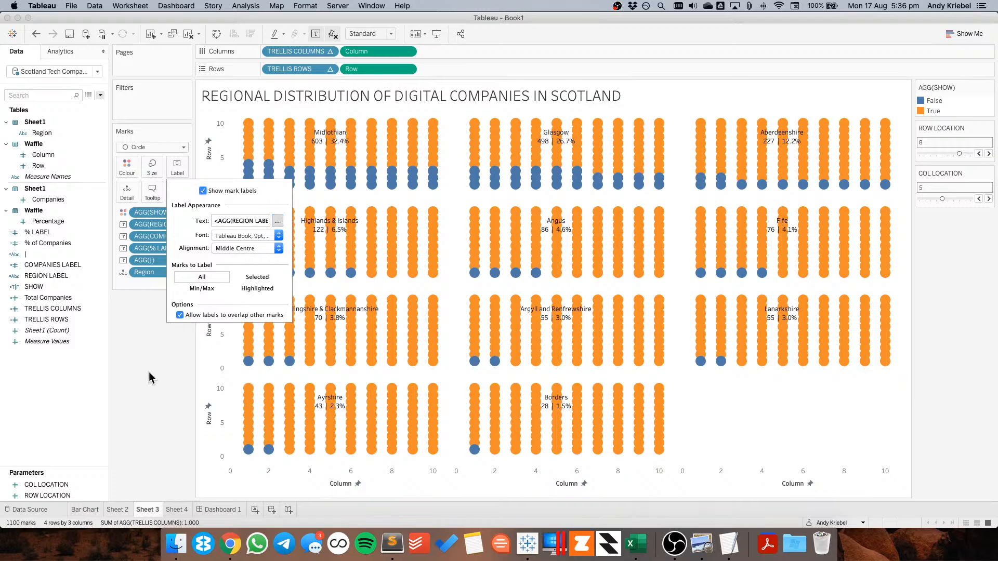
{"action": "left_click", "coordinate": [277, 220]}
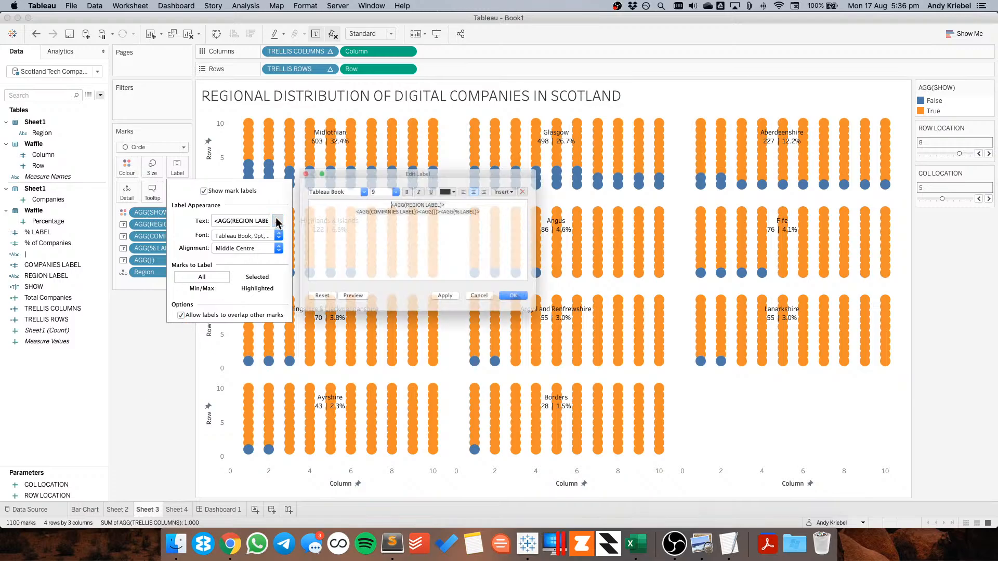
{"action": "triple_click", "coordinate": [411, 196]}
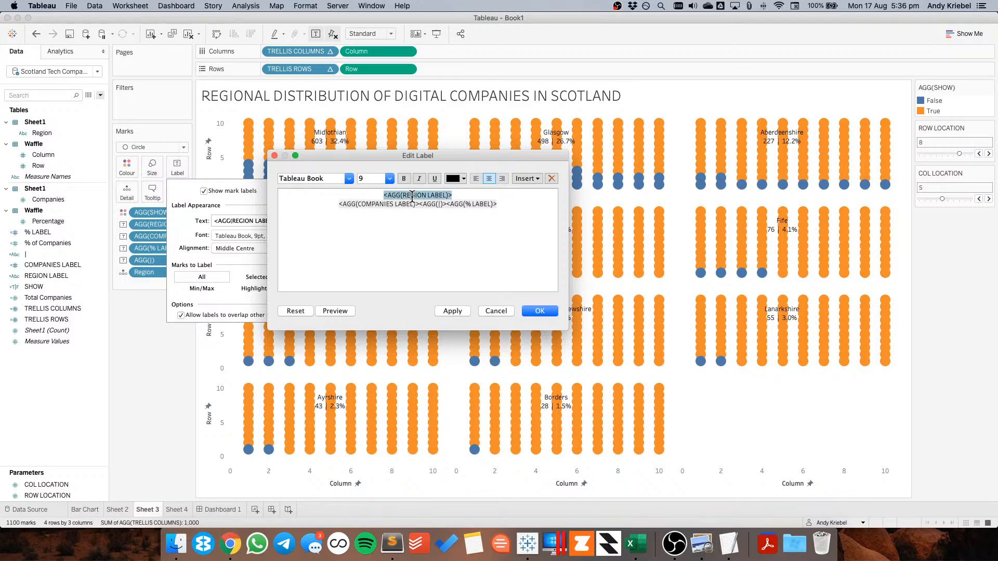
{"action": "left_click", "coordinate": [388, 179]}
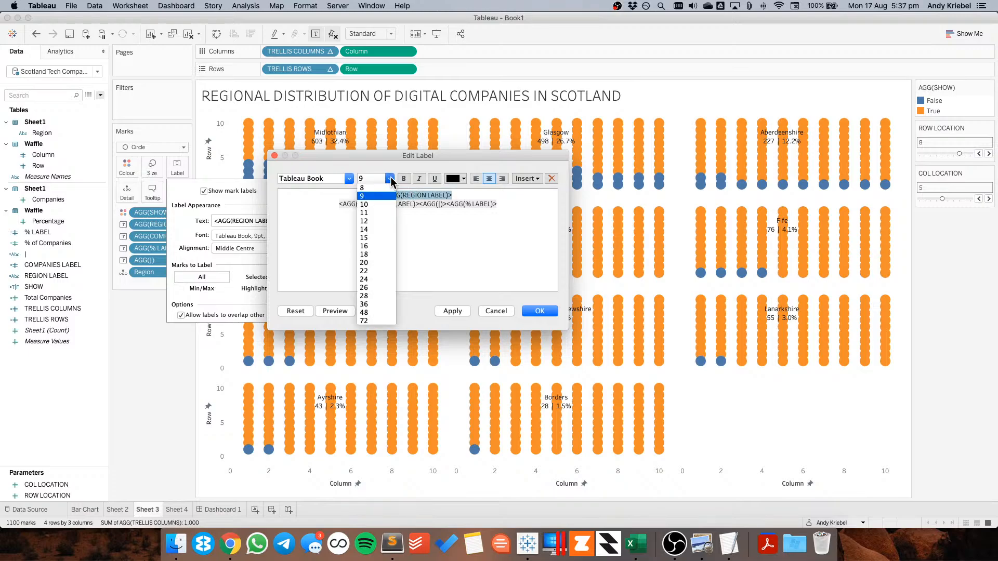
{"action": "left_click", "coordinate": [384, 229]}
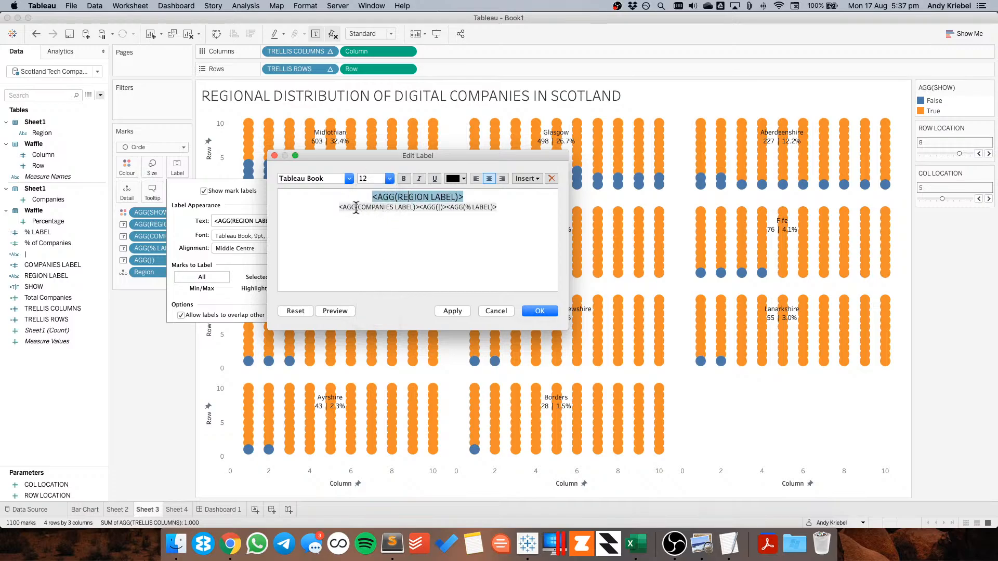
{"action": "double_click", "coordinate": [355, 208]}
{"action": "left_click_drag", "start_coordinate": [337, 208], "coordinate": [494, 206]}
{"action": "left_click", "coordinate": [389, 179]}
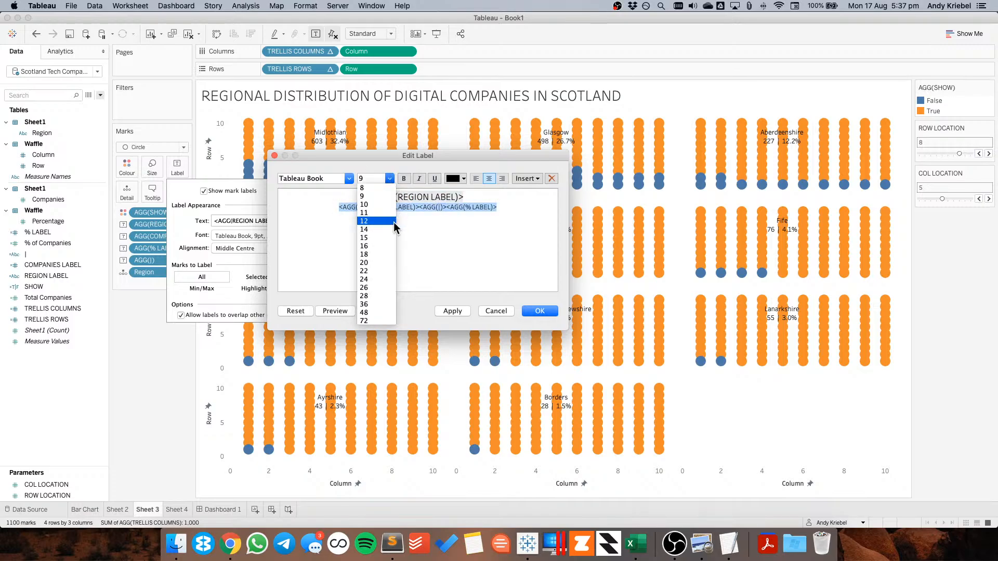
{"action": "left_click", "coordinate": [387, 246]}
{"action": "left_click", "coordinate": [452, 312]}
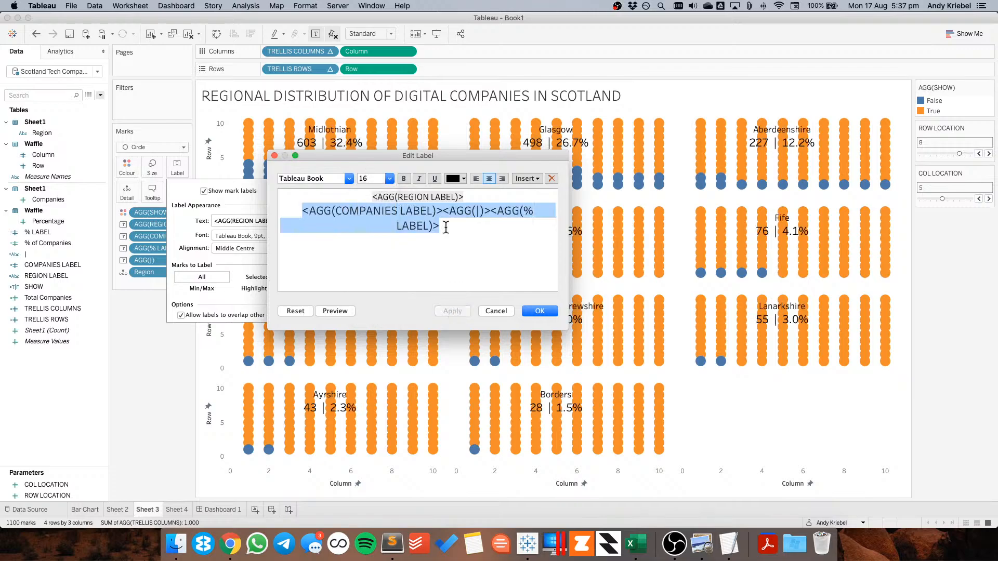
{"action": "left_click", "coordinate": [443, 211]}
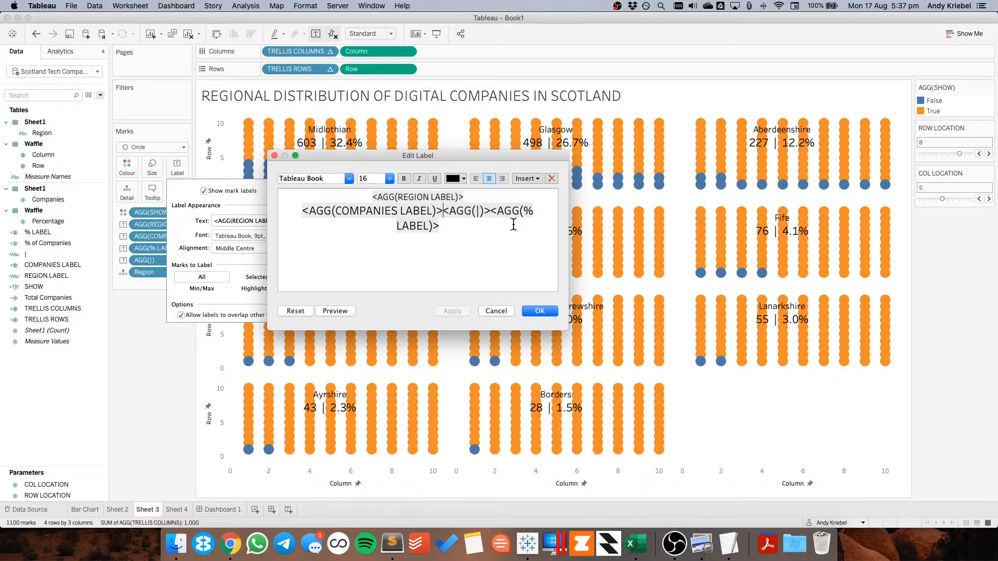
{"action": "left_click", "coordinate": [540, 311]}
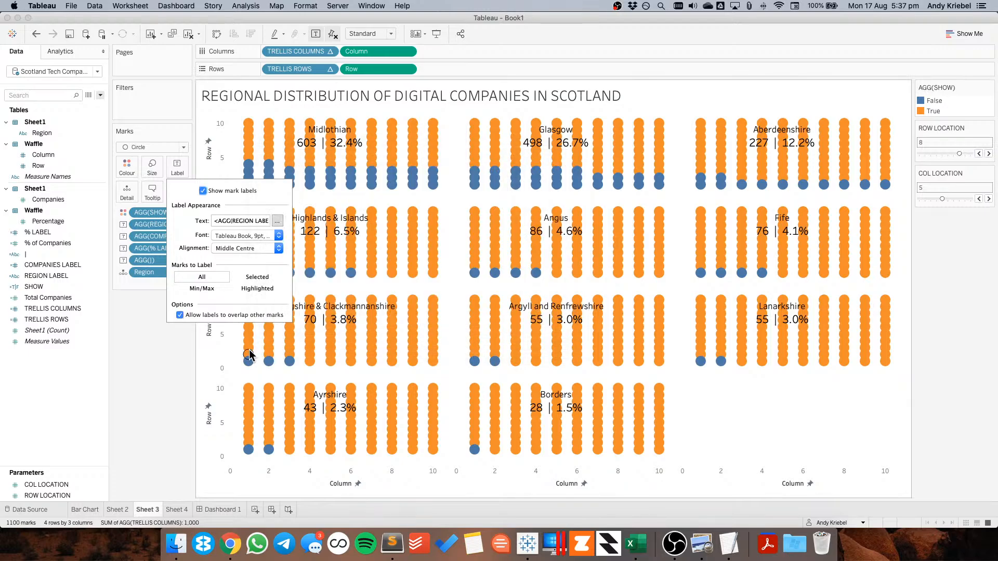
{"action": "left_click", "coordinate": [201, 345]}
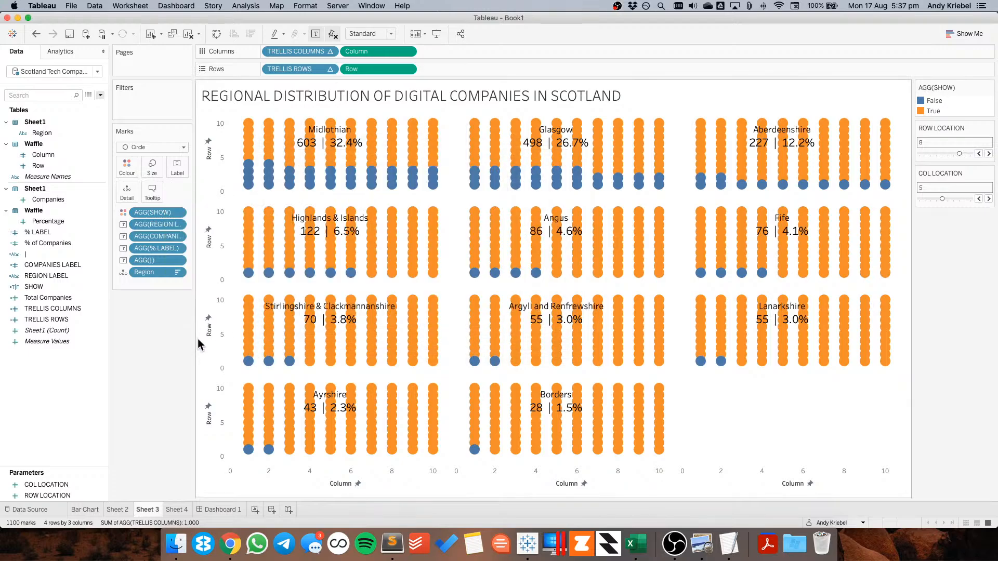
On the dashboard, fix the waffle's Row axis range to start at 0 and end at 11
{"action": "left_click", "coordinate": [223, 510]}
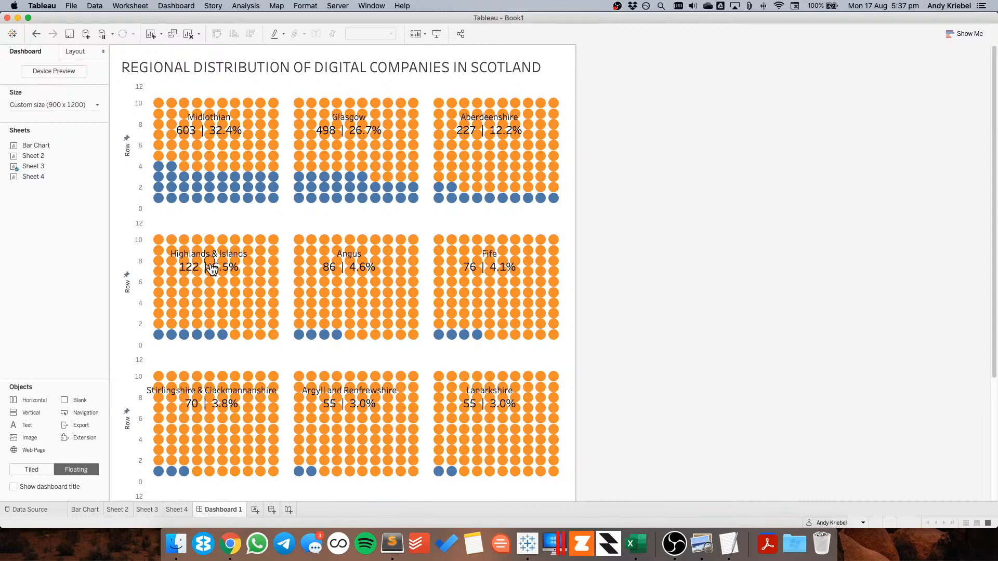
{"action": "left_click", "coordinate": [145, 510]}
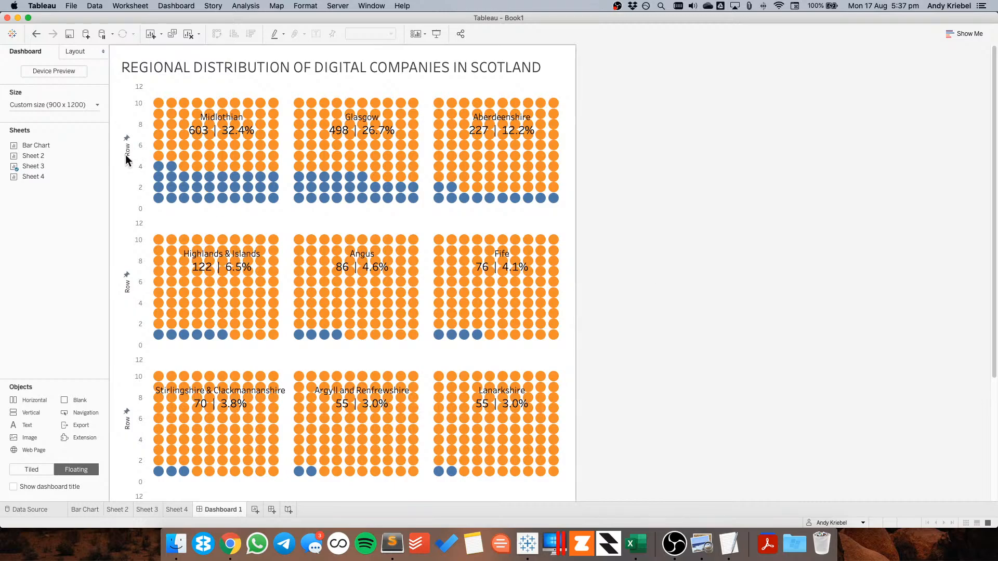
{"action": "left_click", "coordinate": [174, 221]}
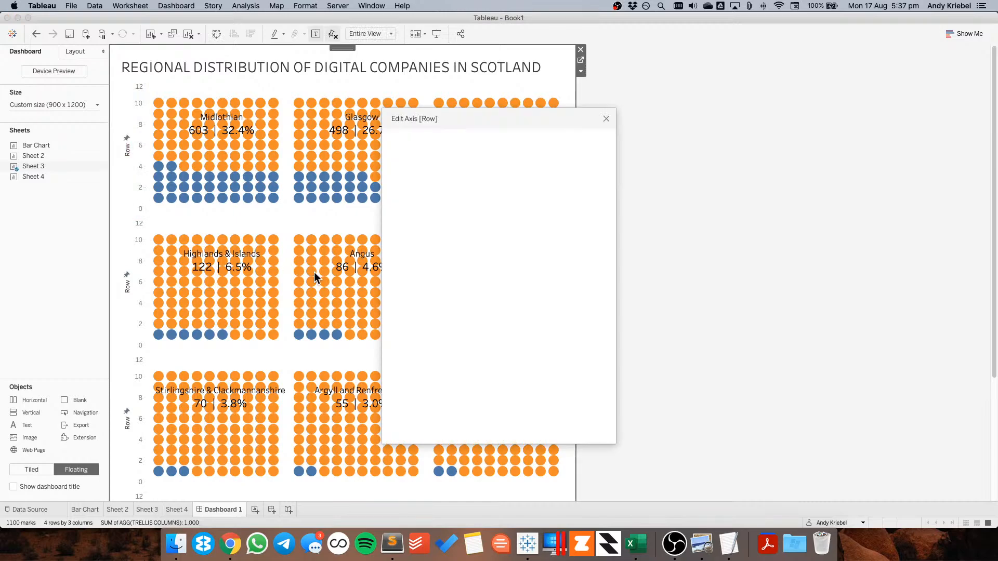
{"action": "double_click", "coordinate": [414, 243]}
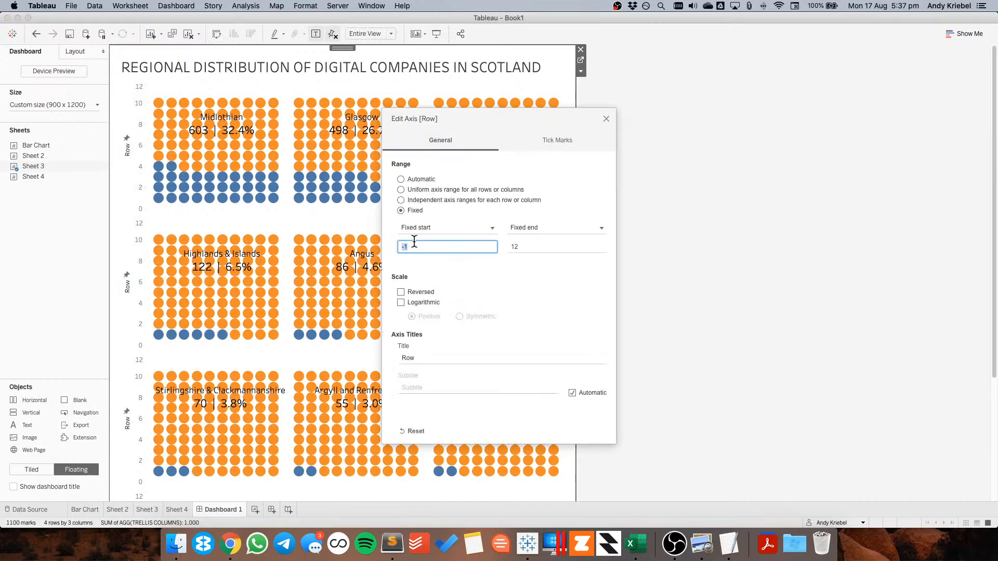
{"action": "type", "text": "0"}
{"action": "key", "text": "Tab"}
{"action": "type", "text": "11"}
{"action": "key", "text": "Tab"}
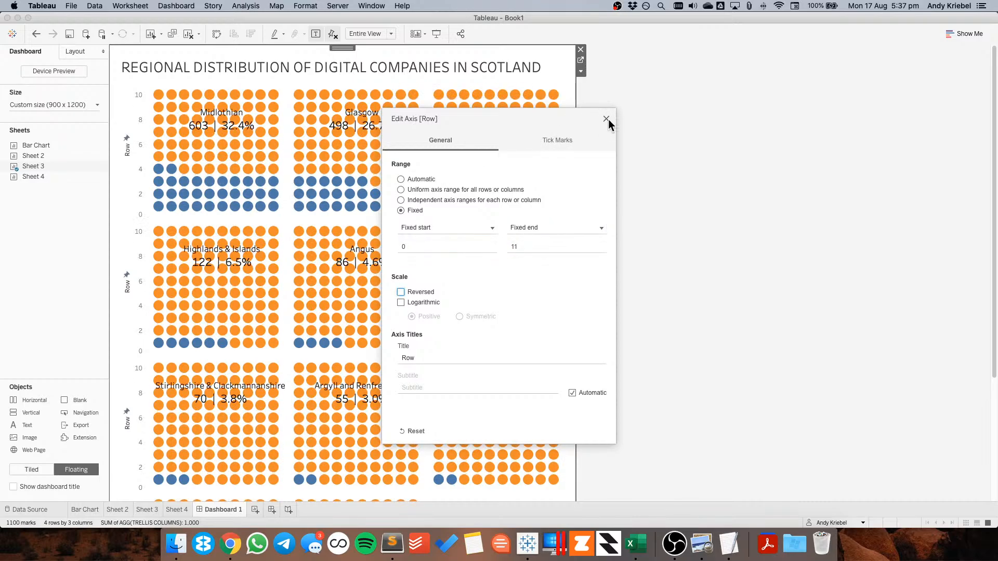
{"action": "left_click", "coordinate": [607, 119]}
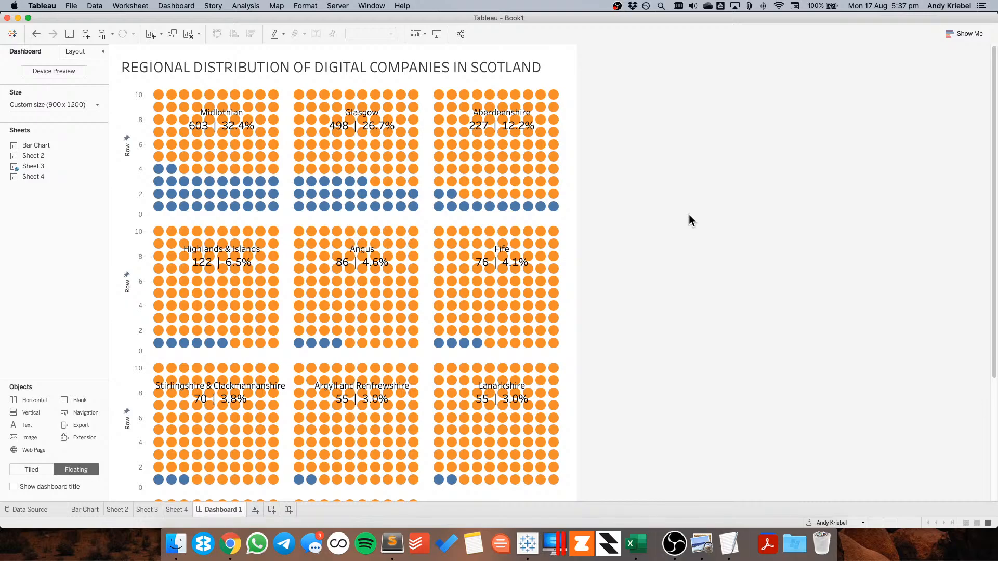
Hide the Row axis header of the waffle sheet on the dashboard
{"action": "right_click", "coordinate": [135, 108]}
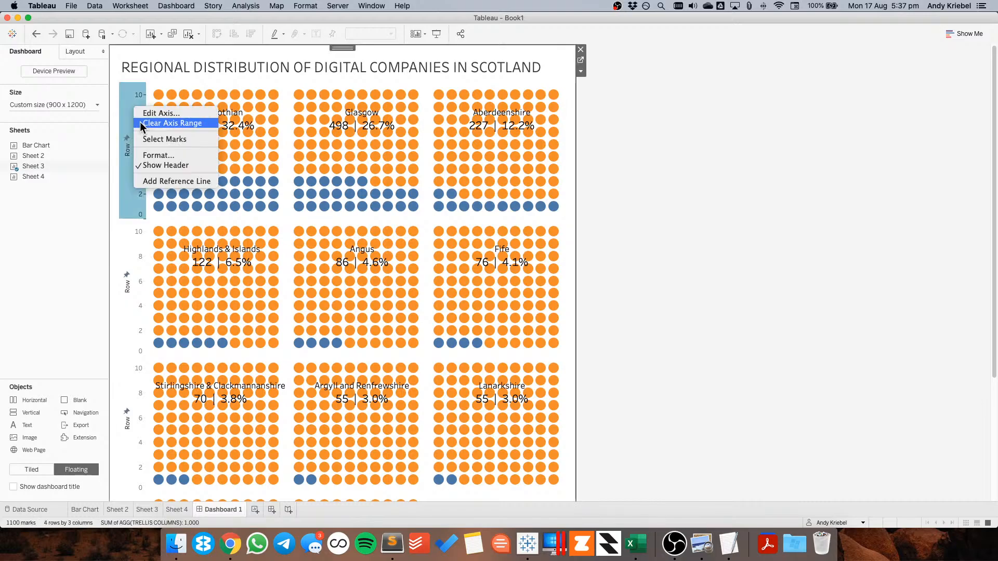
{"action": "left_click", "coordinate": [140, 123]}
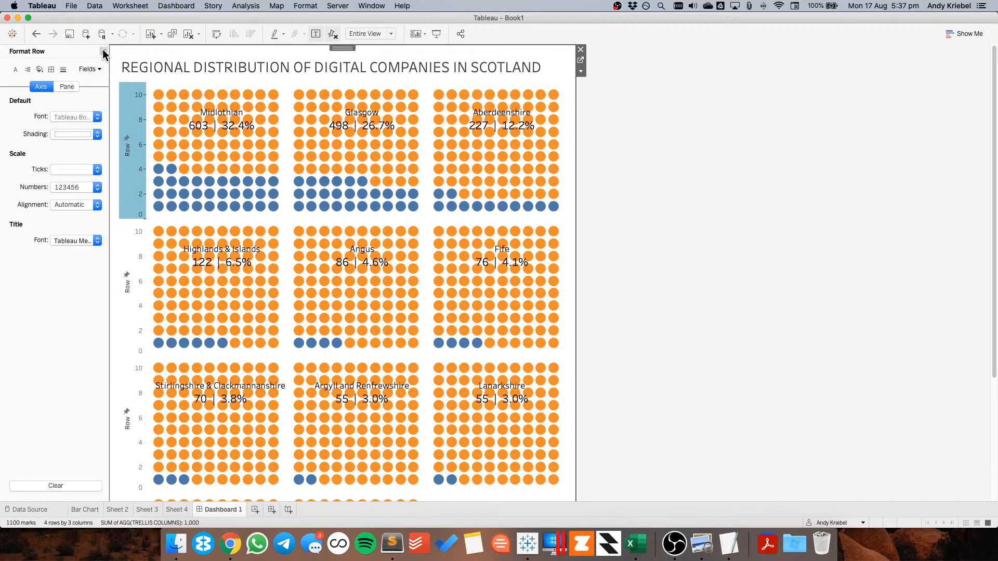
{"action": "right_click", "coordinate": [133, 118]}
{"action": "left_click", "coordinate": [158, 173]}
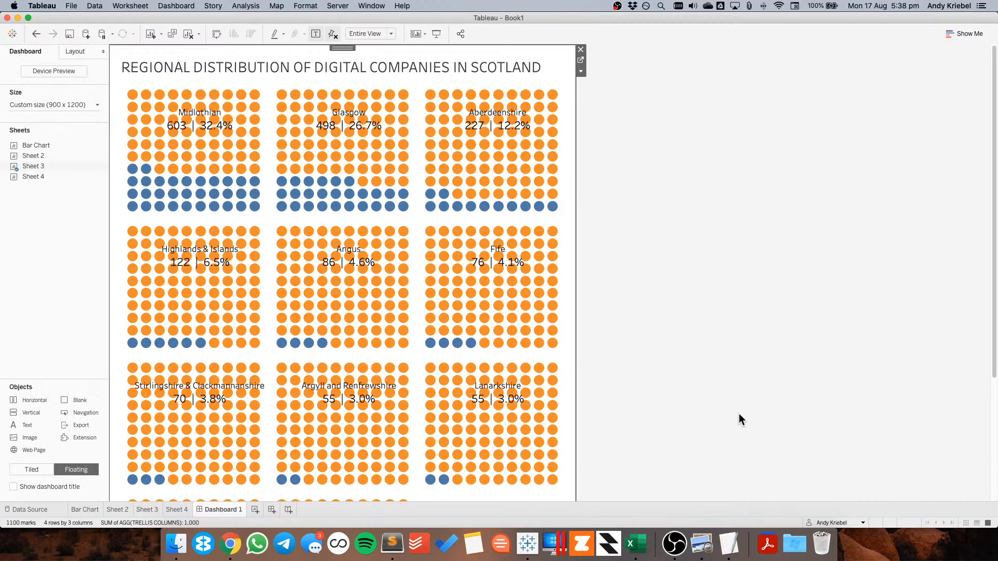
Hide the Column axis header of the waffle sheet on the dashboard
{"action": "scroll", "coordinate": [450, 483], "scroll_direction": "down", "scroll_amount": 5}
{"action": "right_click", "coordinate": [420, 473]}
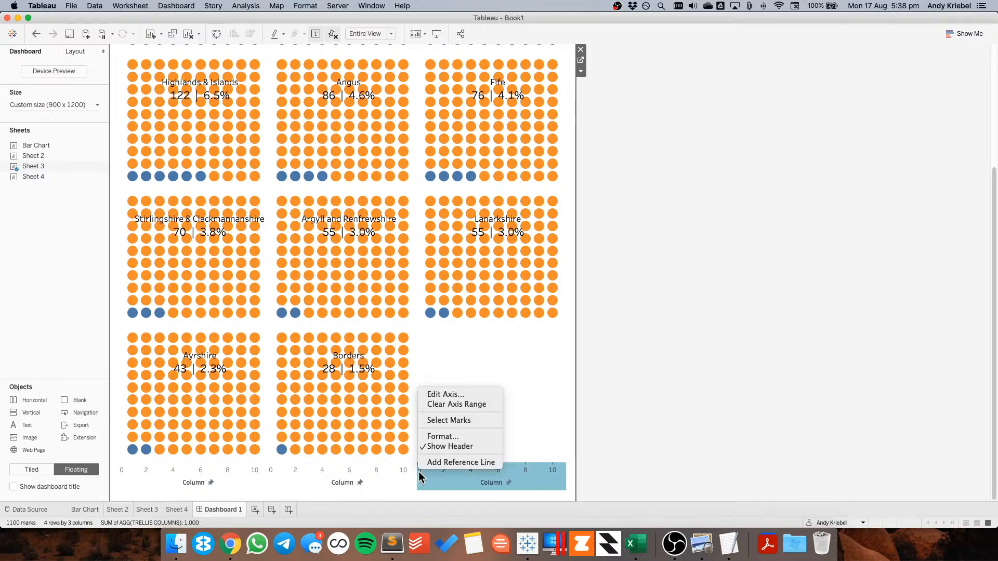
{"action": "left_click", "coordinate": [437, 446]}
Show the sheet caption and write 'DATA SOURCE: COMPANY CONNECTING • CREATED BY:' followed by the author's name and social handle
{"action": "left_click", "coordinate": [581, 71]}
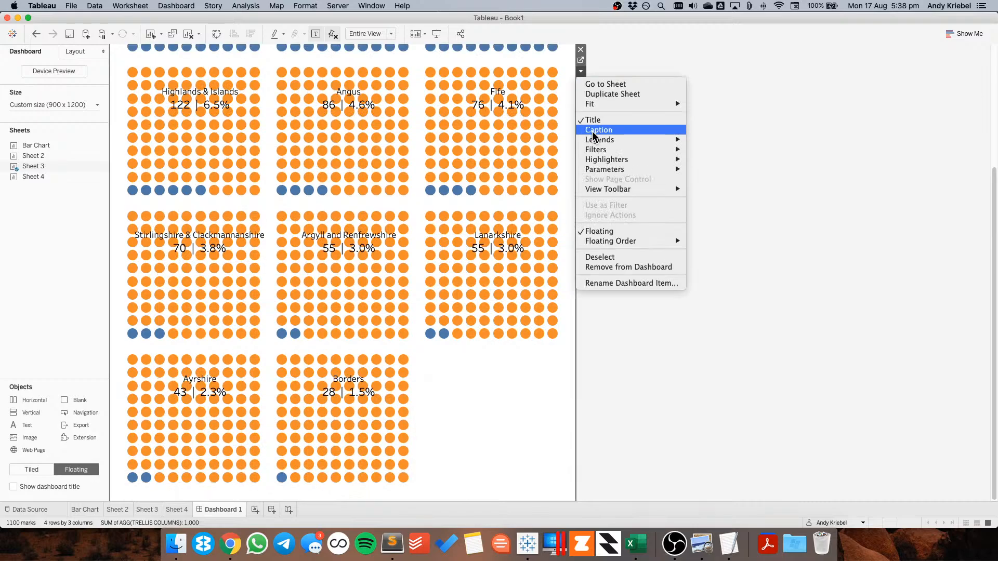
{"action": "left_click", "coordinate": [598, 130]}
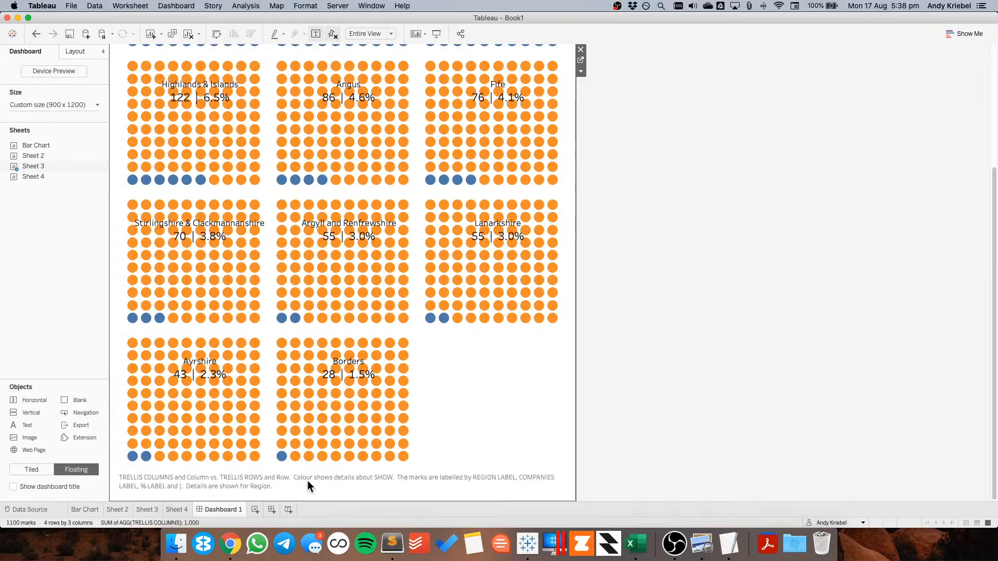
{"action": "double_click", "coordinate": [307, 480]}
{"action": "type", "text": "DATA SOURCE"}
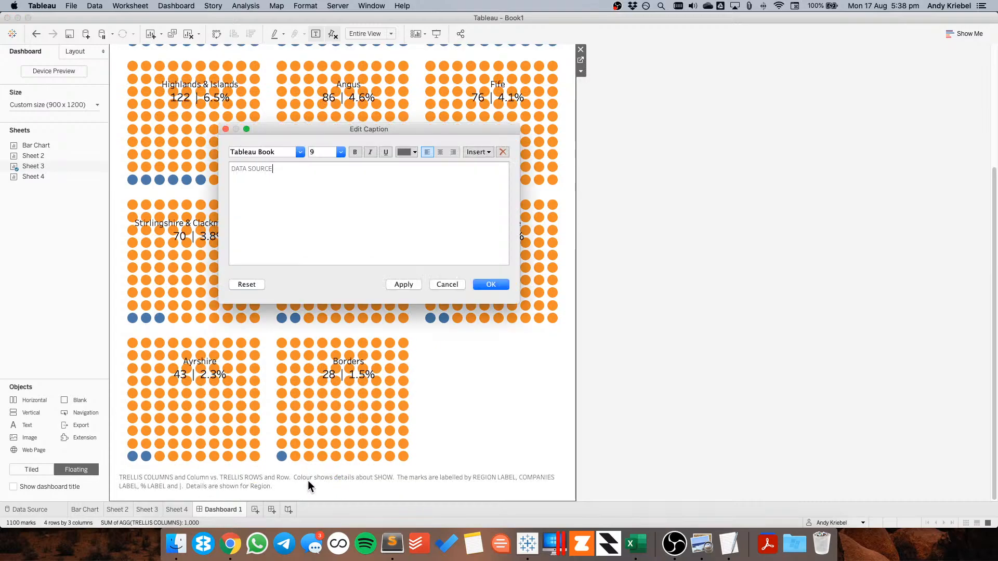
{"action": "key", "text": "super+Tab"}
{"action": "key", "text": "super+Tab"}
{"action": "key", "text": "super+Tab"}
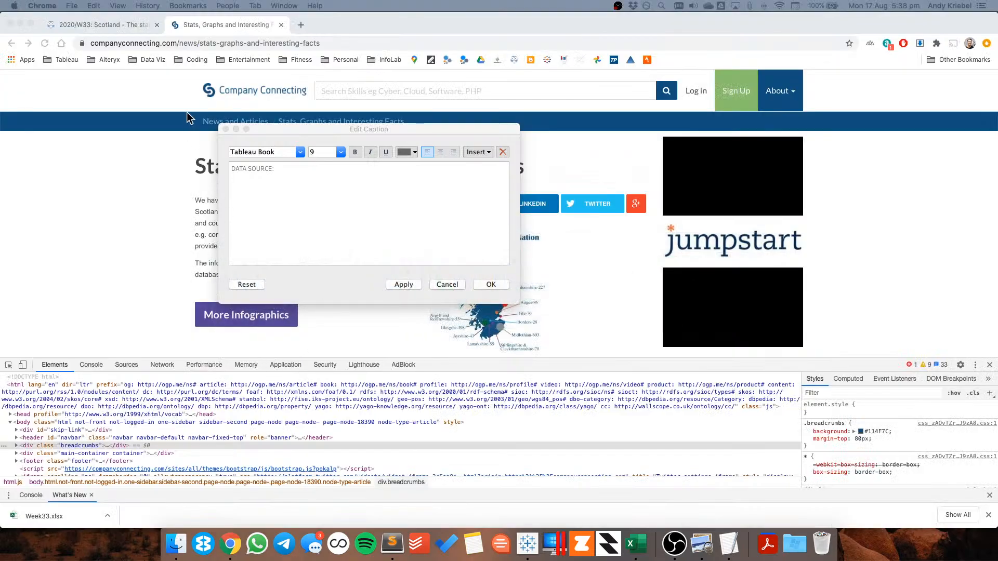
{"action": "type", "text": ":"}
{"action": "key", "text": "super+Tab"}
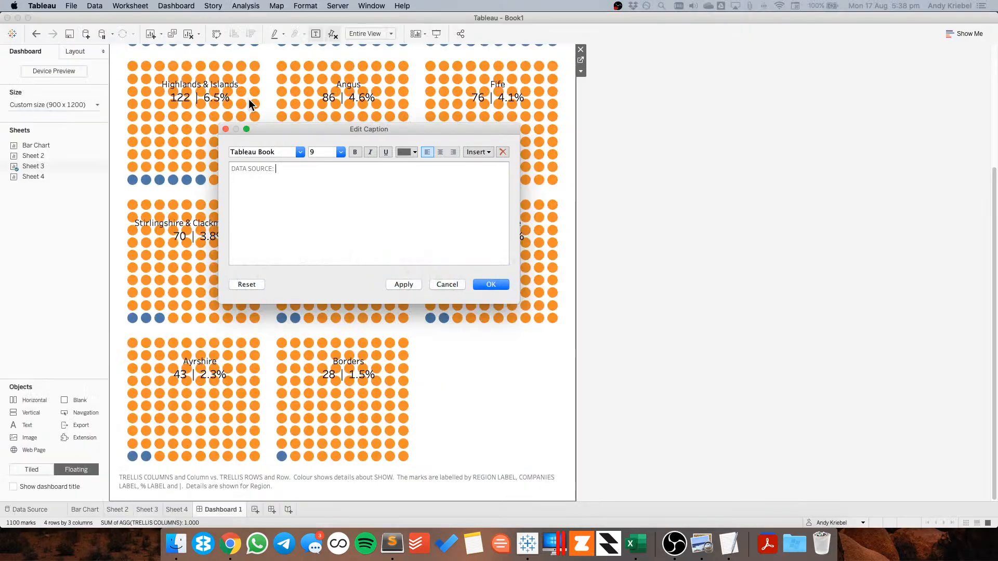
{"action": "type", "text": "COMPANY "}
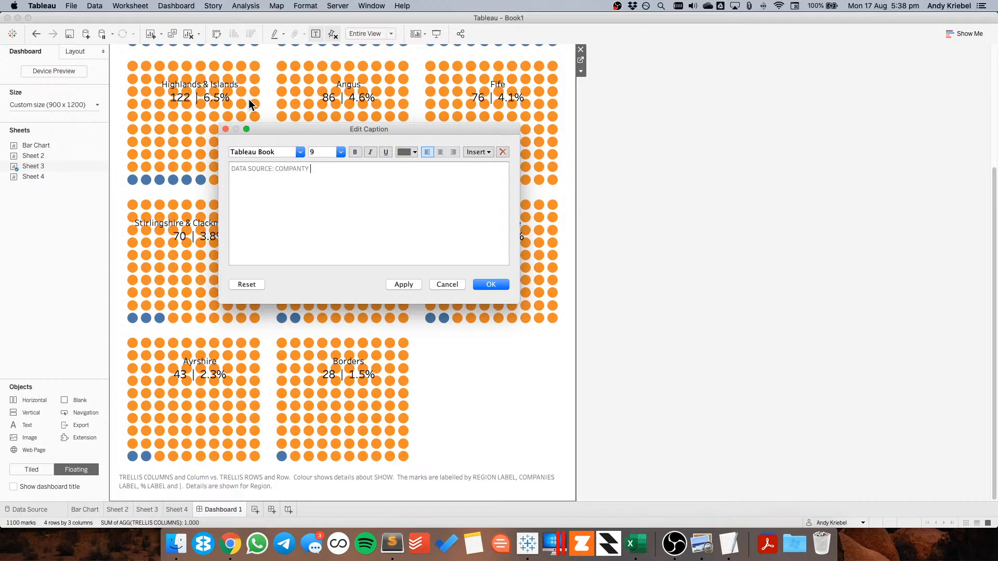
{"action": "type", "text": "CONNECTING • CREATE"}
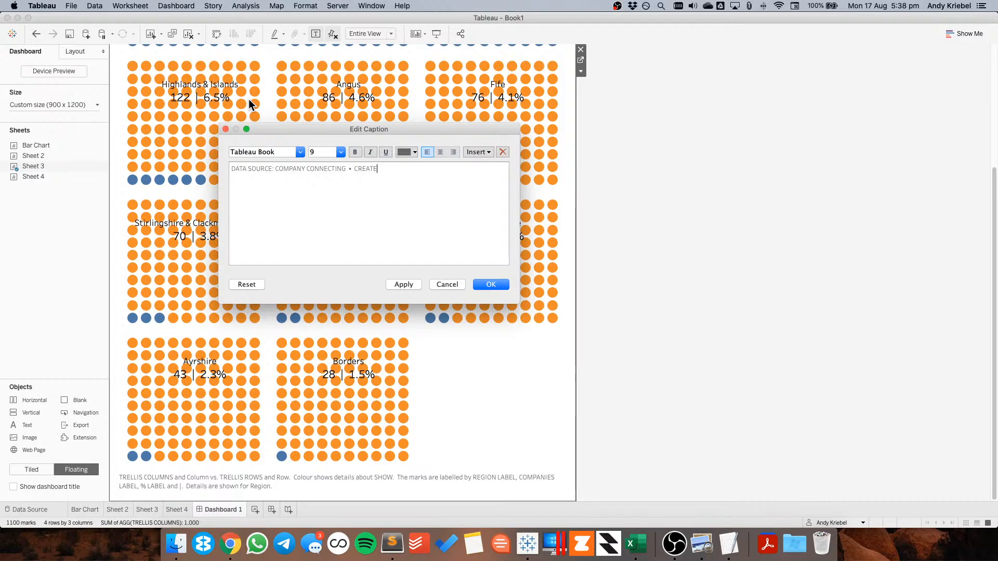
{"action": "type", "text": "D BY: ANDY KRIEBEL"}
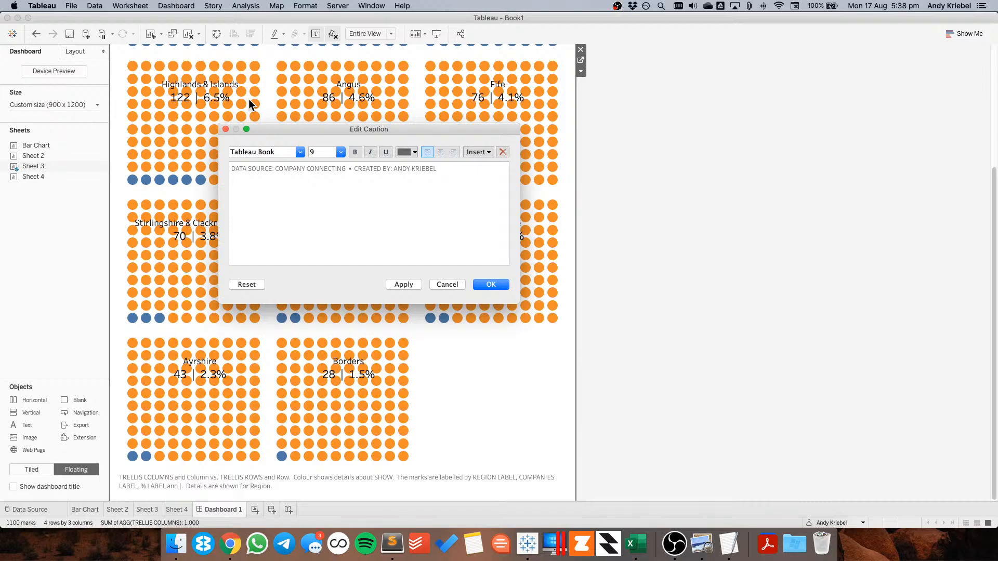
{"action": "type", "text": " | @VIZWIZBI"}
Format the whole caption text centred, in a lighter grey colour, at size 8
{"action": "key", "text": "super+a"}
{"action": "left_click", "coordinate": [438, 149]}
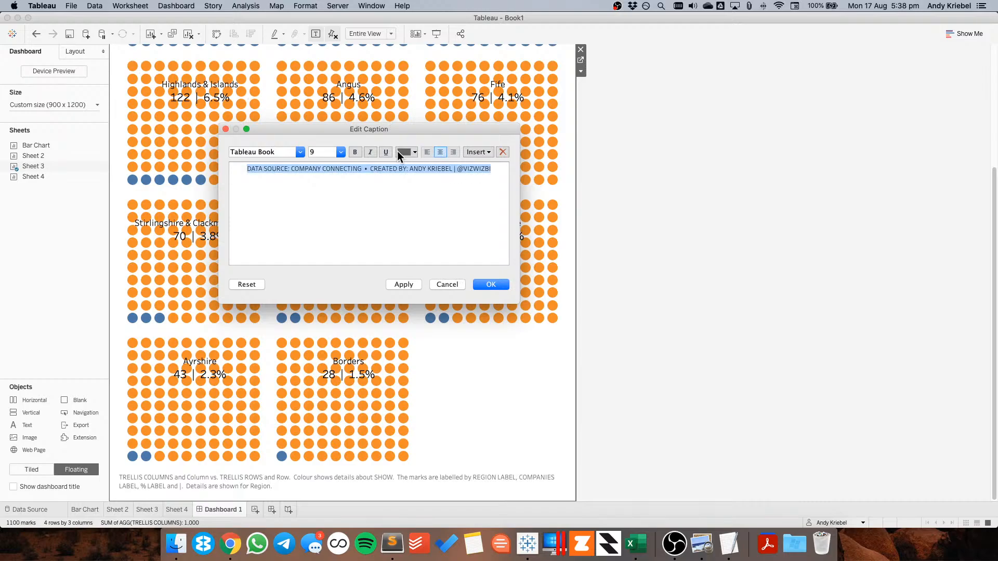
{"action": "left_click", "coordinate": [398, 151]}
{"action": "left_click", "coordinate": [414, 203]}
{"action": "left_click", "coordinate": [341, 152]}
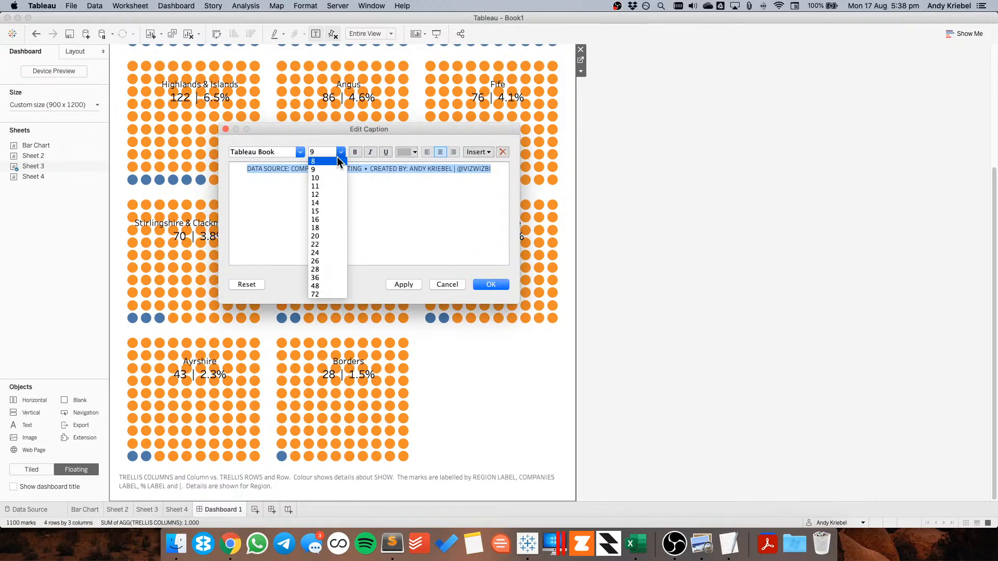
{"action": "left_click", "coordinate": [333, 158]}
{"action": "left_click", "coordinate": [491, 285]}
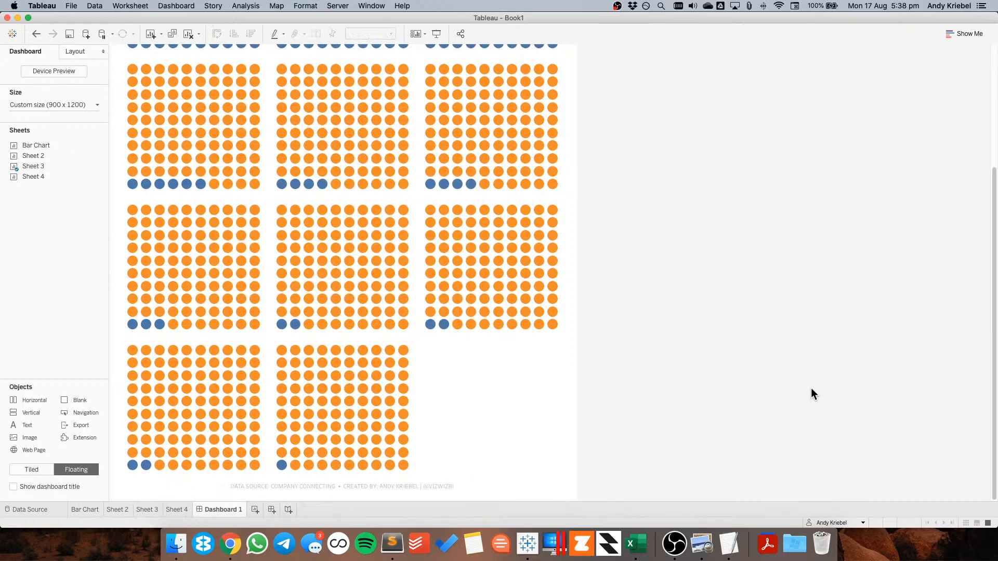
Center-align the dashboard title text
{"action": "scroll", "coordinate": [749, 351], "scroll_direction": "up", "scroll_amount": 5}
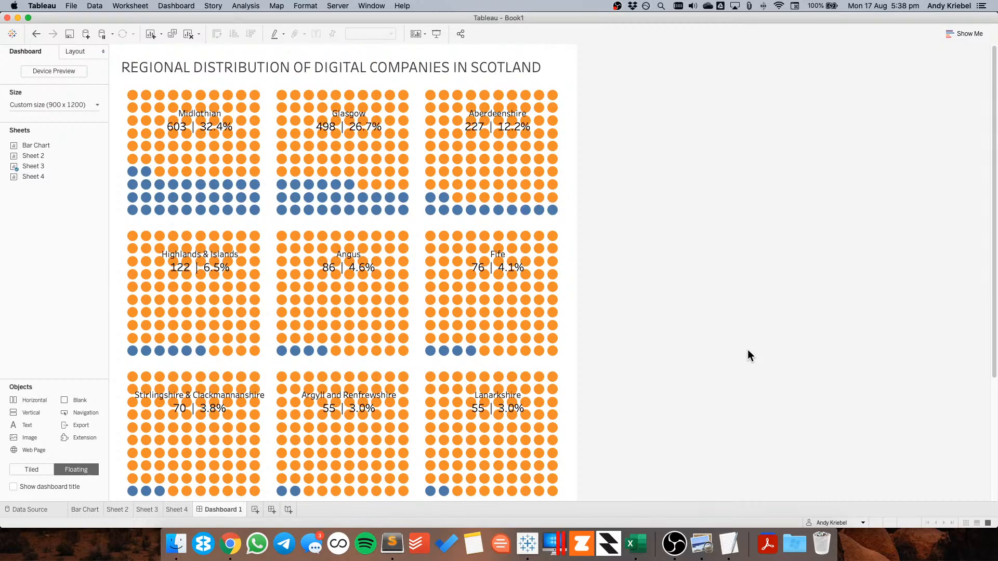
{"action": "double_click", "coordinate": [444, 67]}
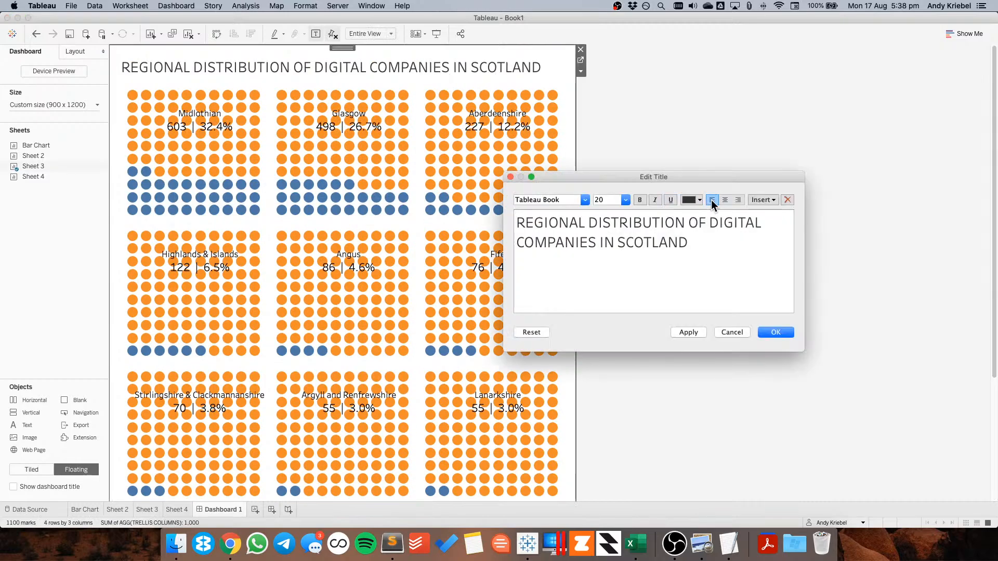
{"action": "left_click", "coordinate": [726, 199]}
{"action": "left_click", "coordinate": [776, 332]}
{"action": "left_click", "coordinate": [678, 249]}
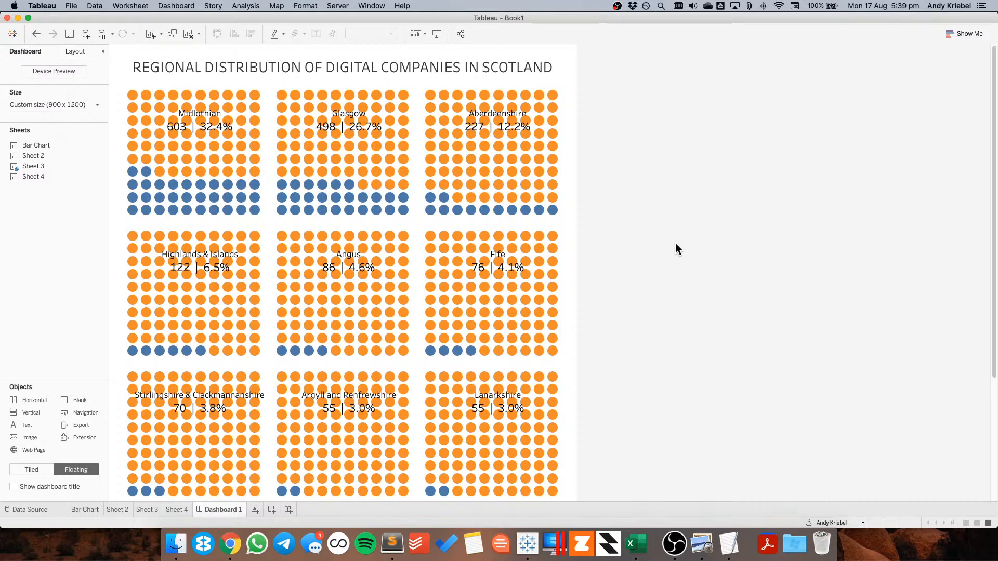
Set the dashboard's fixed custom size to 650 px wide by 900 px high
{"action": "left_click", "coordinate": [62, 105]}
{"action": "left_click", "coordinate": [101, 170]}
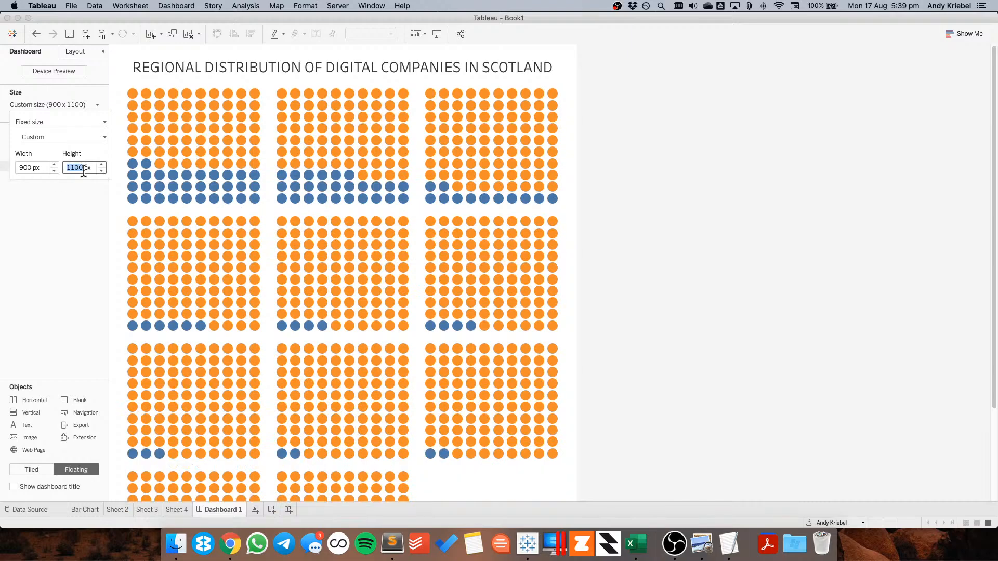
{"action": "left_click", "coordinate": [54, 171]}
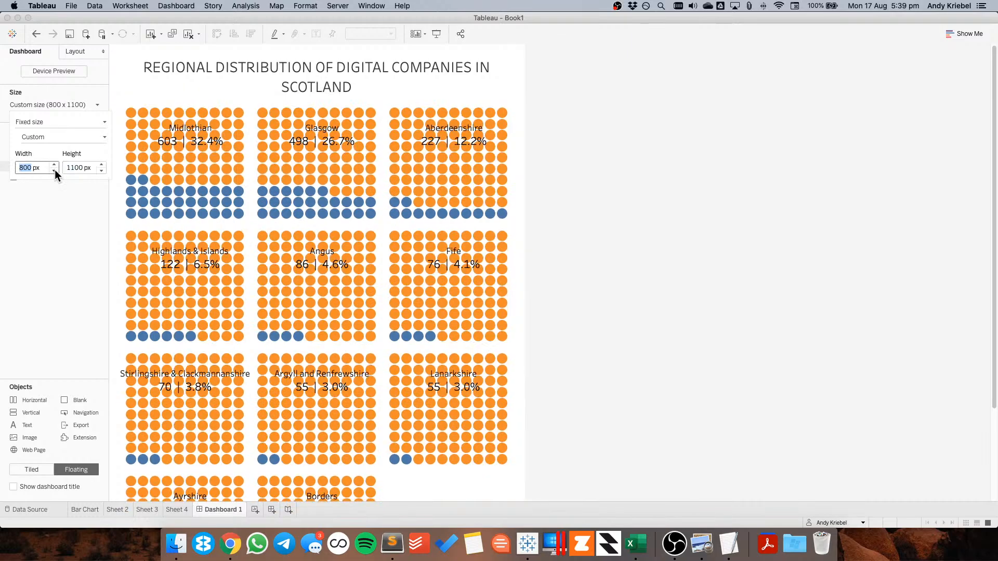
{"action": "left_click", "coordinate": [54, 170]}
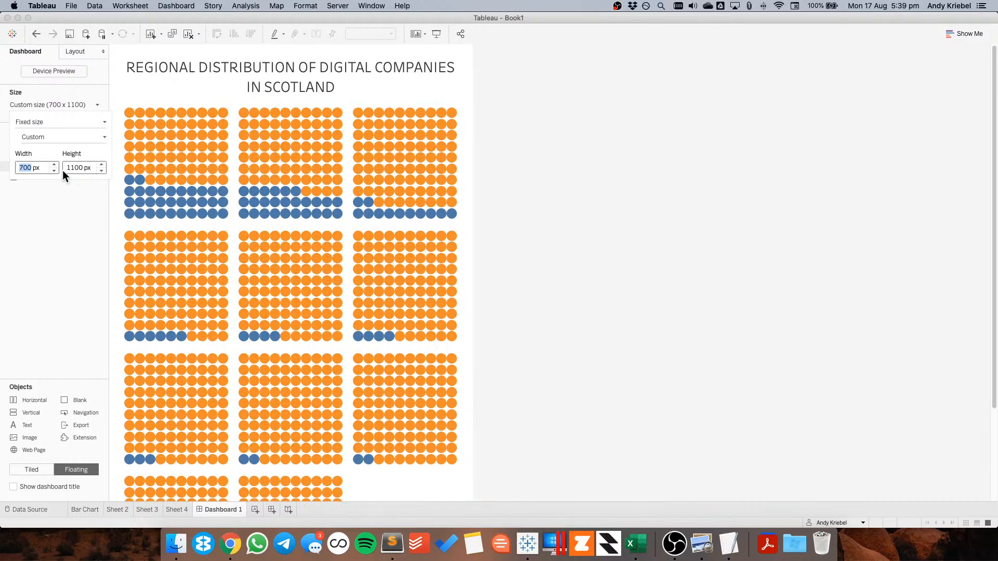
{"action": "left_click", "coordinate": [102, 170]}
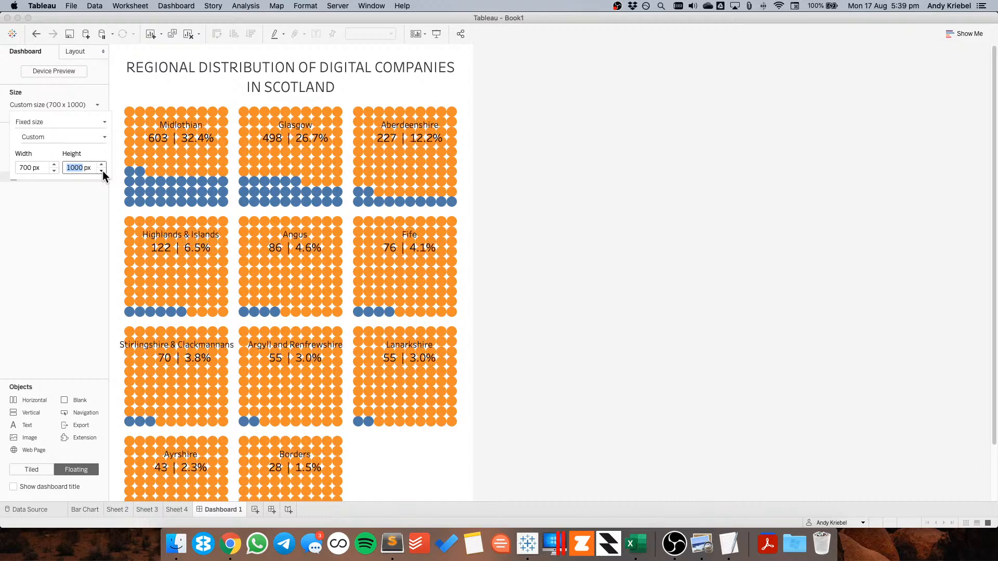
{"action": "left_click", "coordinate": [101, 171]}
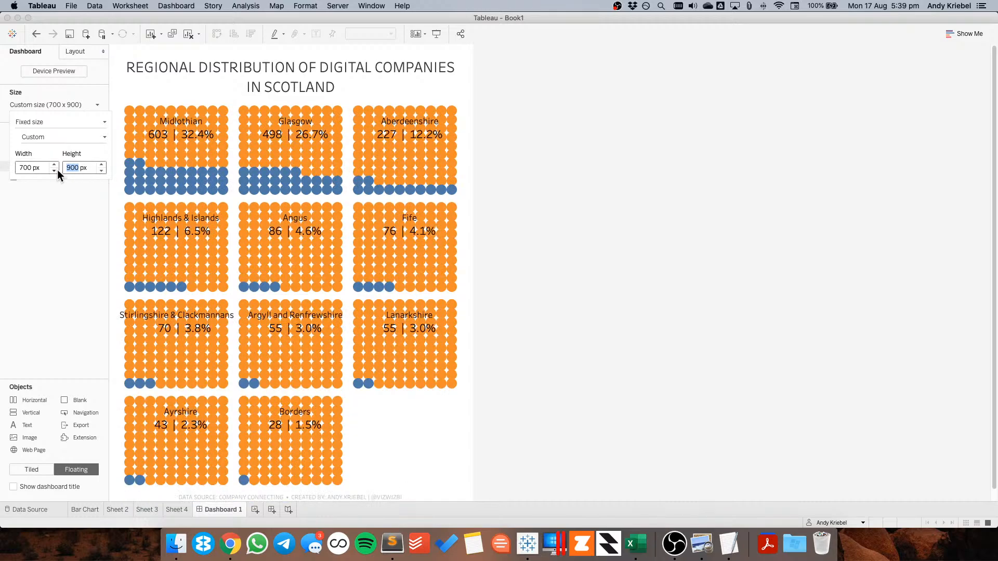
{"action": "double_click", "coordinate": [26, 166]}
{"action": "type", "text": "650"}
{"action": "key", "text": "Tab"}
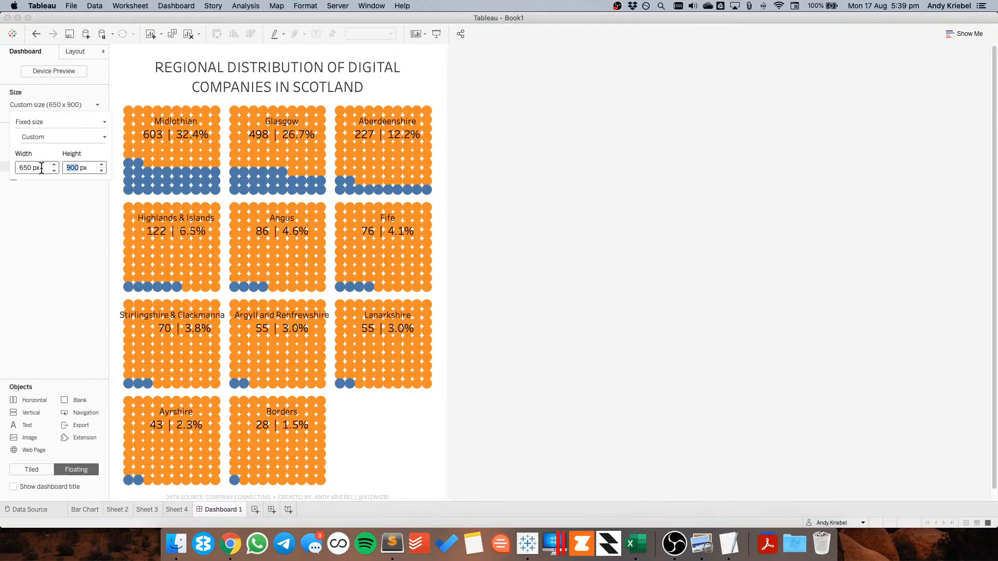
Reduce the circle mark size on Sheet 3 and review the dashboard
{"action": "left_click", "coordinate": [148, 510]}
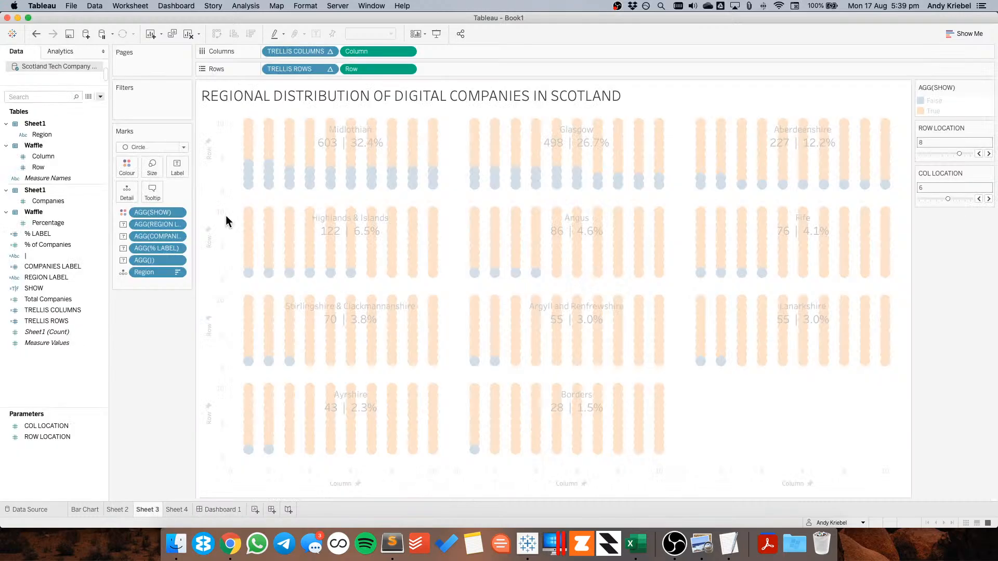
{"action": "left_click", "coordinate": [152, 167]}
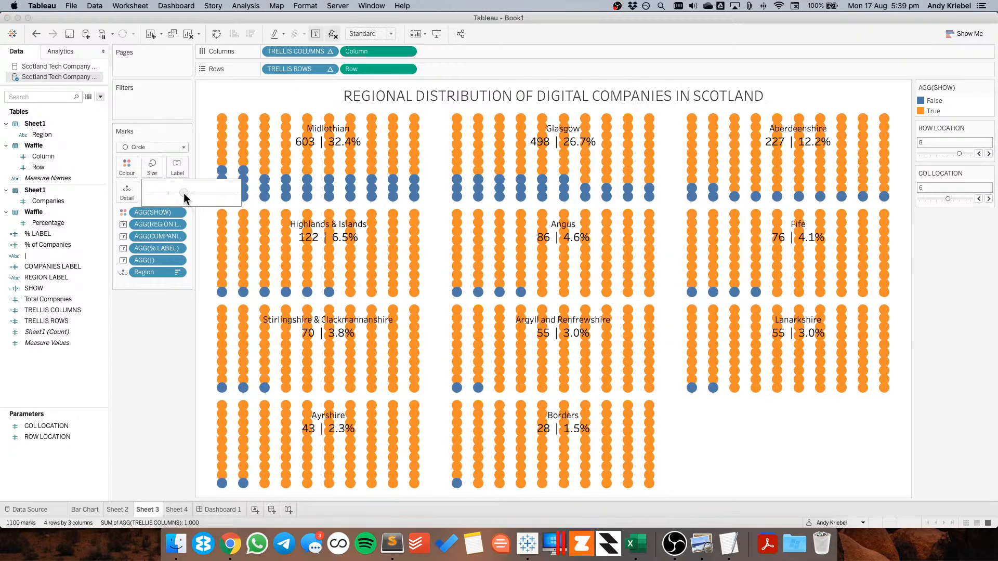
{"action": "left_click", "coordinate": [219, 509]}
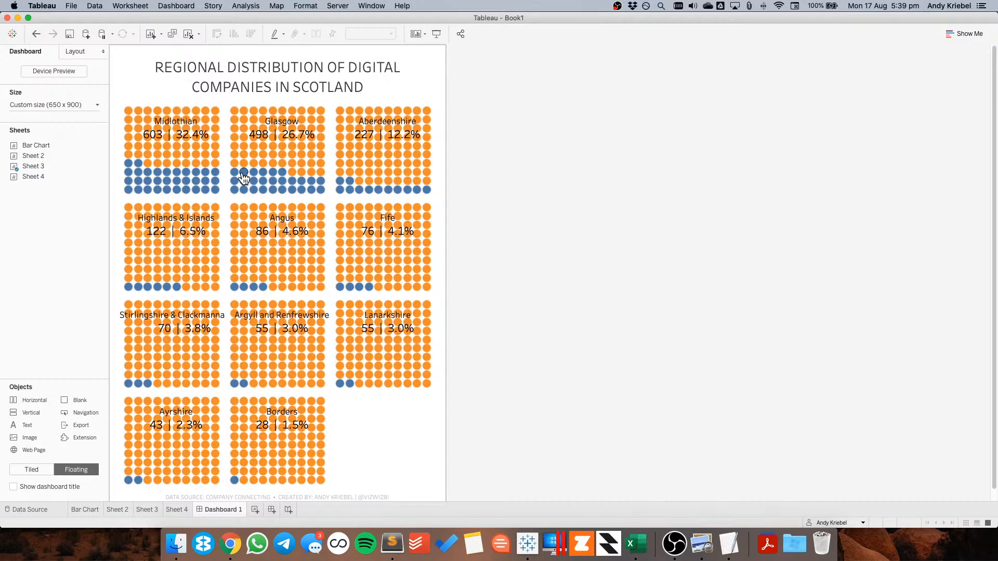
On Sheet 3, set the circle marks' border to None and return to the dashboard
{"action": "left_click", "coordinate": [149, 511]}
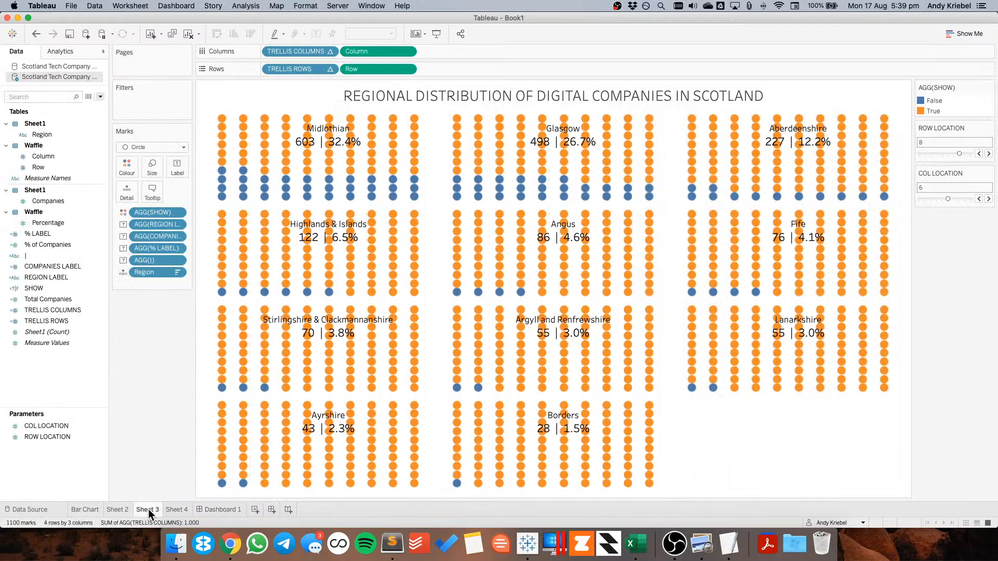
{"action": "left_click", "coordinate": [126, 167]}
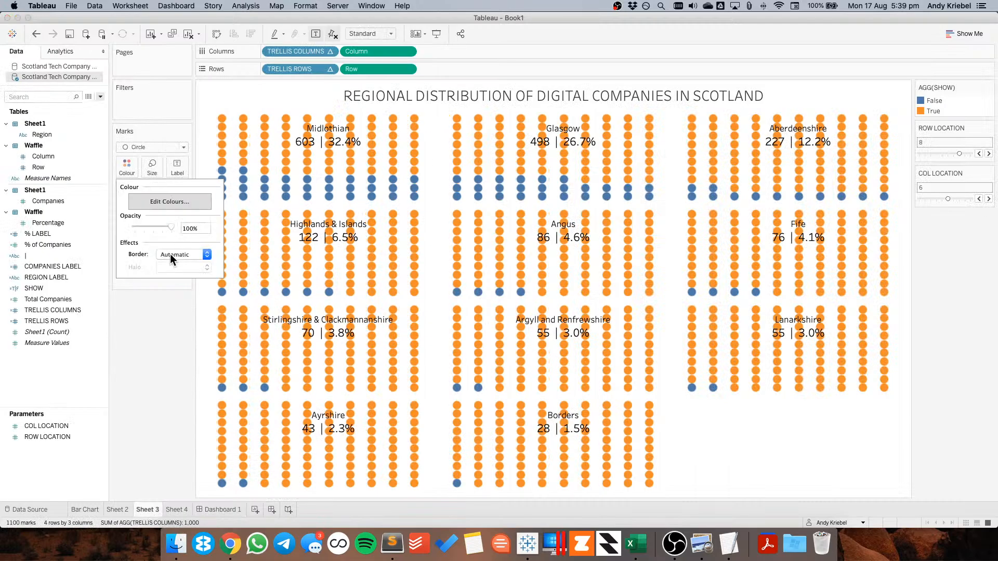
{"action": "left_click", "coordinate": [170, 254]}
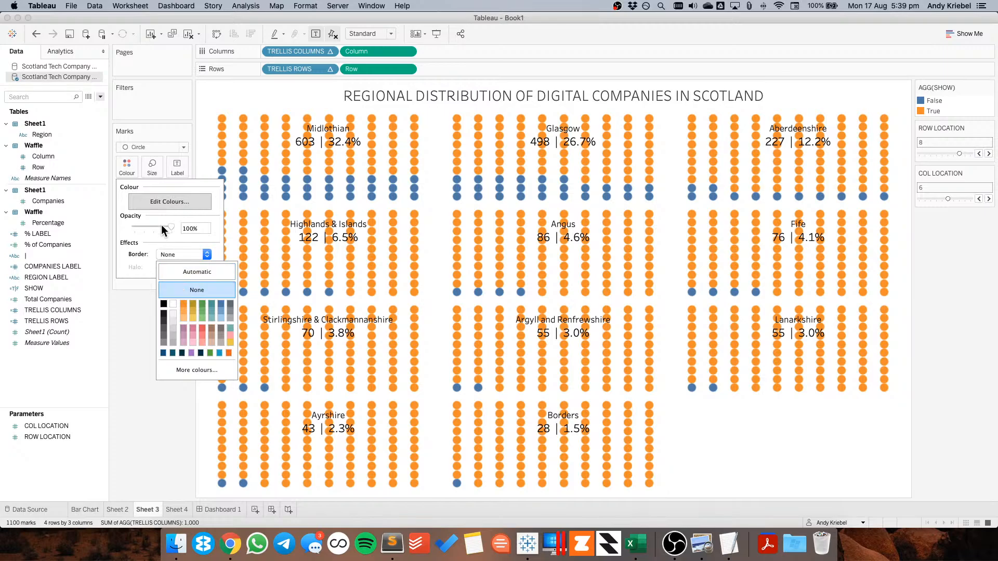
{"action": "left_click", "coordinate": [152, 166]}
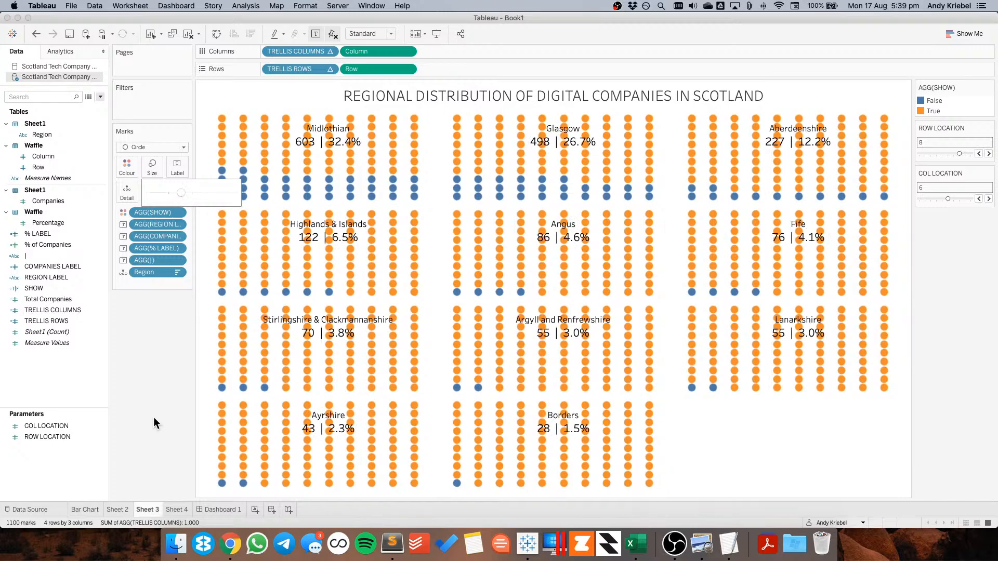
{"action": "left_click", "coordinate": [218, 504]}
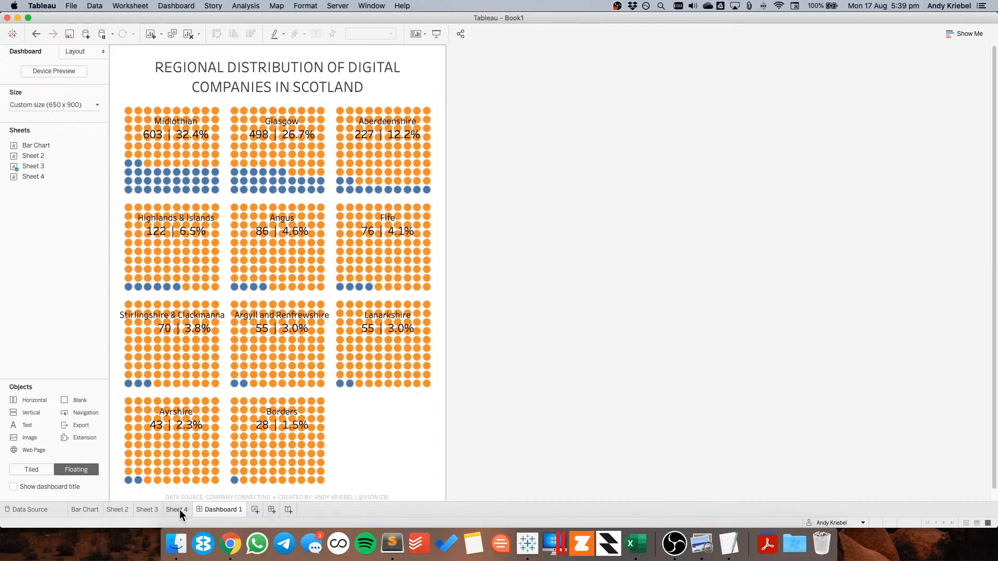
Change the dashboard's fixed width to 700 px
{"action": "mouse_move", "coordinate": [38, 179]}
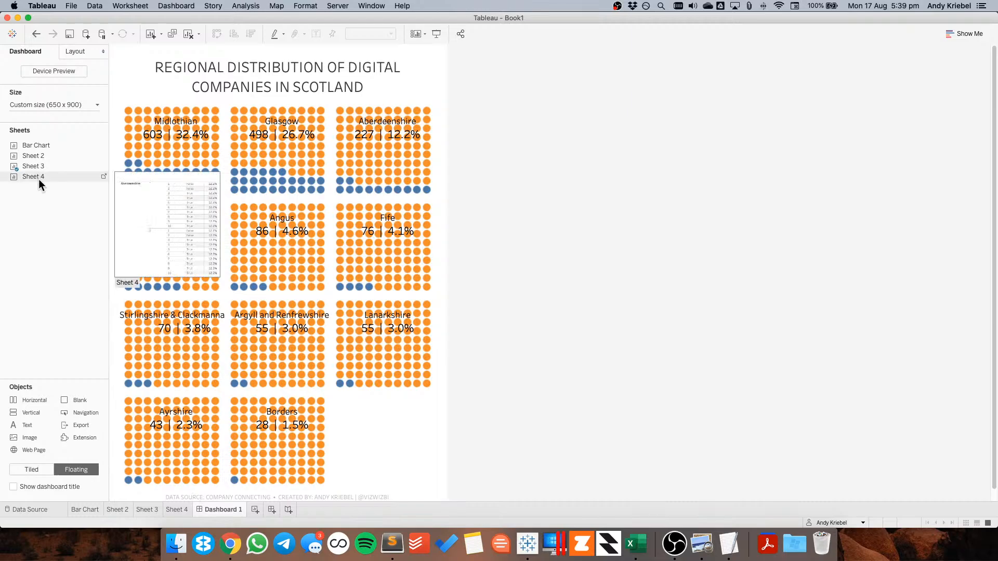
{"action": "left_click", "coordinate": [55, 104]}
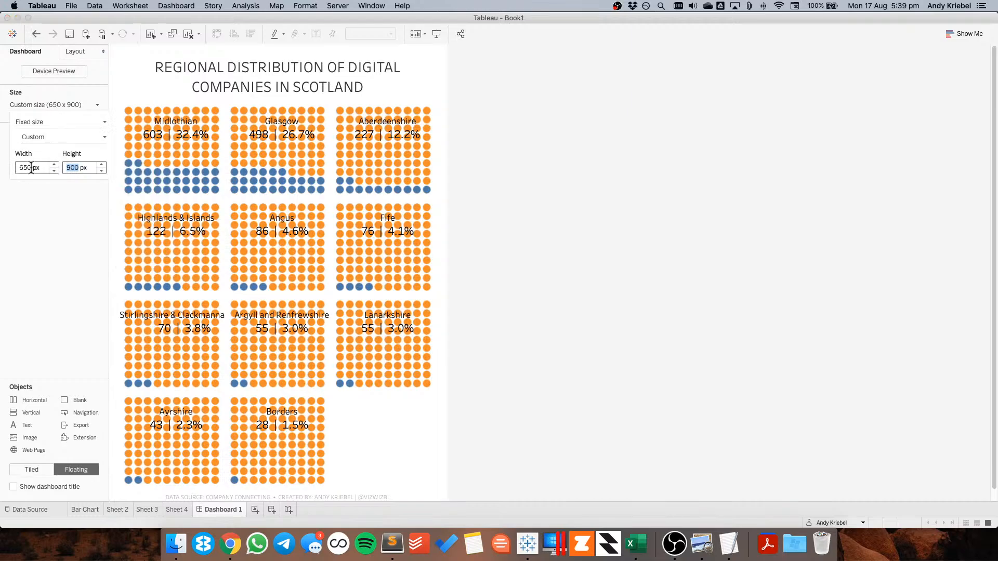
{"action": "left_click_drag", "start_coordinate": [31, 167], "coordinate": [10, 167]}
{"action": "type", "text": "700"}
{"action": "key", "text": "Tab"}
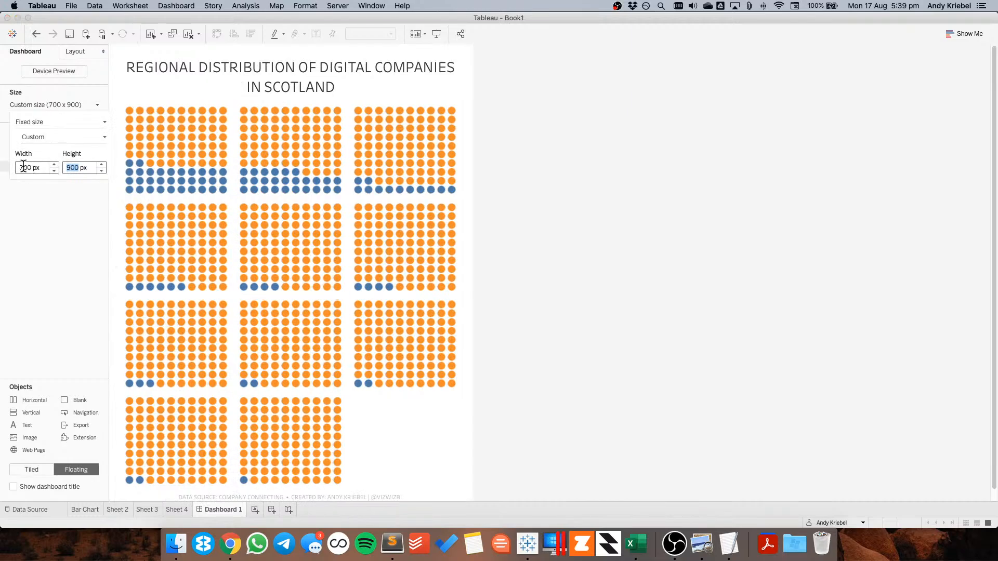
{"action": "key", "text": "Return"}
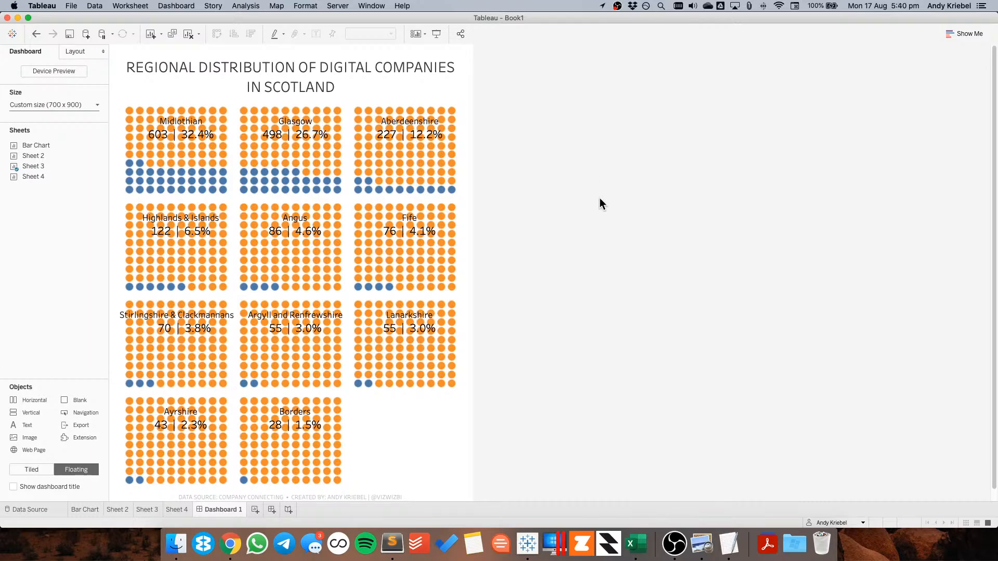
Set the dashboard title's font size to 15
{"action": "double_click", "coordinate": [312, 74]}
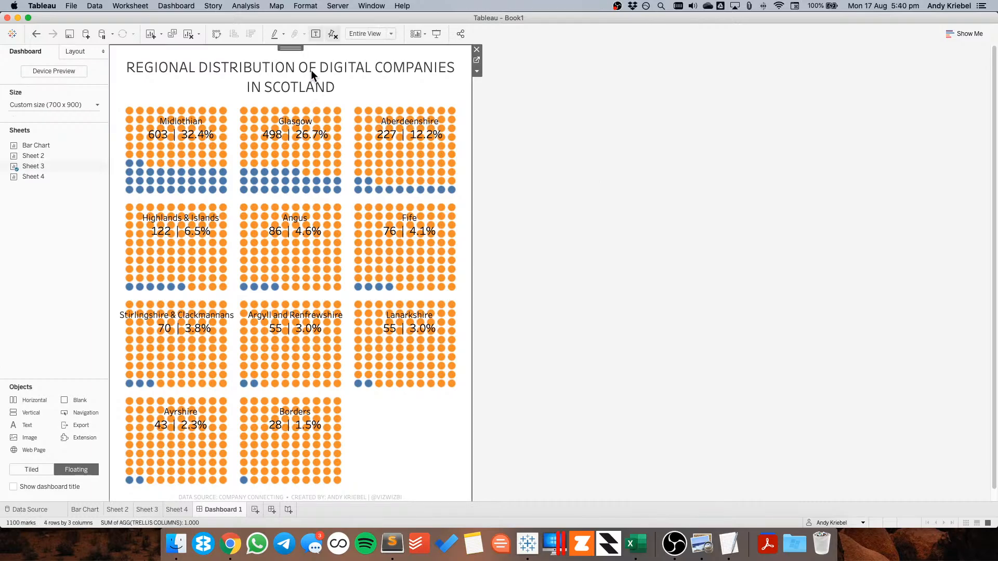
{"action": "key", "text": "super+a"}
{"action": "left_click", "coordinate": [626, 200]}
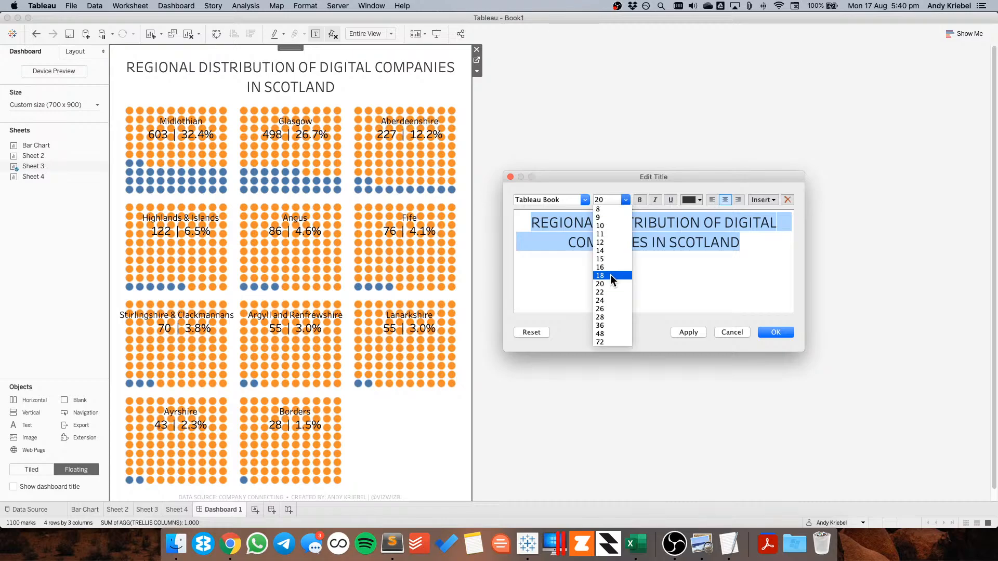
{"action": "left_click", "coordinate": [611, 275]}
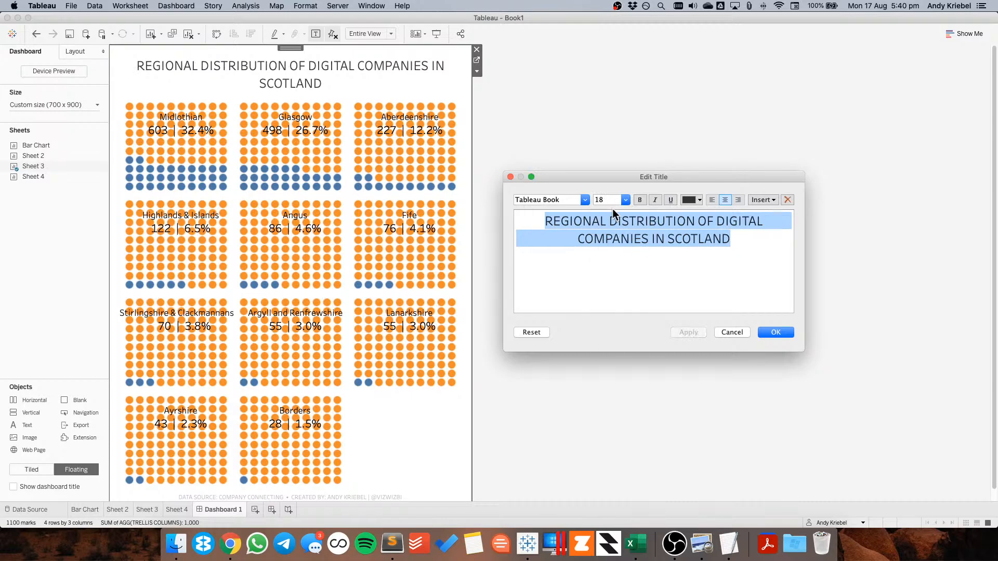
{"action": "left_click", "coordinate": [626, 201]}
{"action": "left_click", "coordinate": [610, 258]}
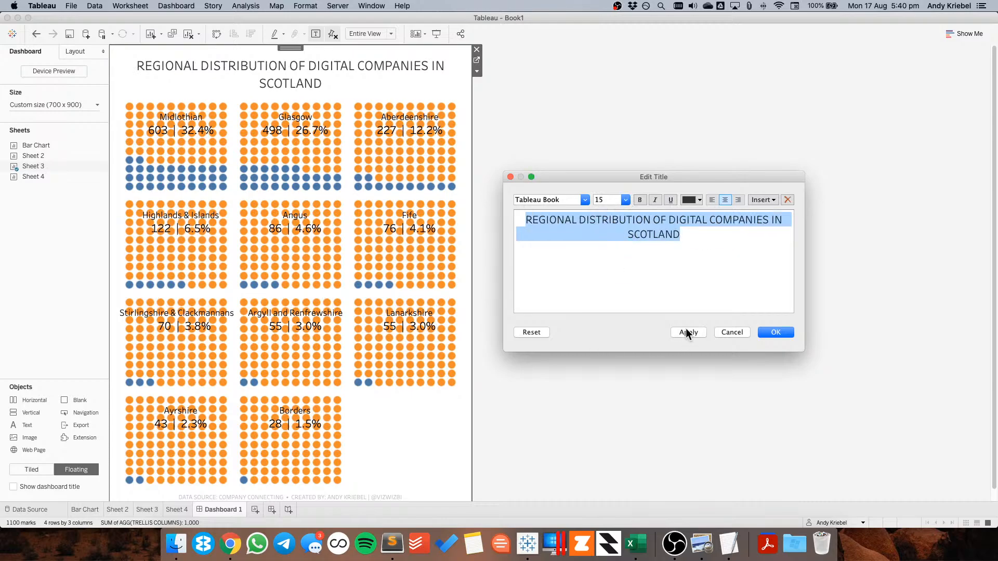
{"action": "left_click", "coordinate": [683, 332]}
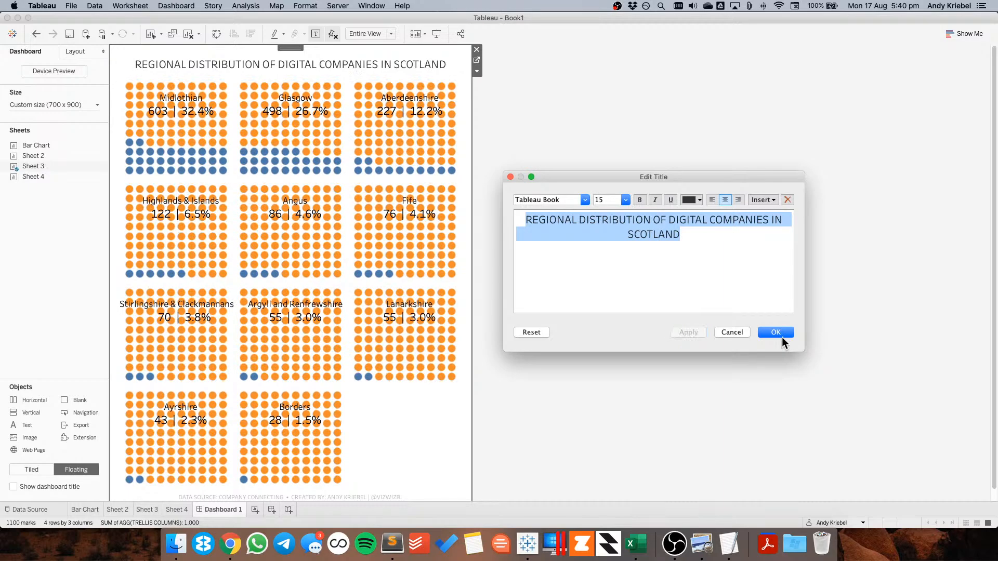
{"action": "left_click", "coordinate": [781, 335]}
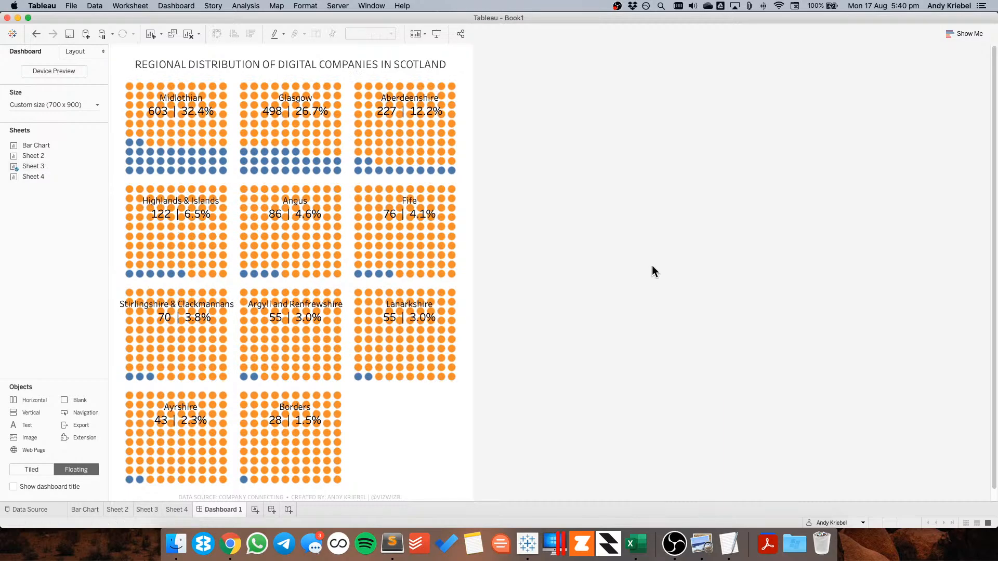
Set the waffle sheet's worksheet shading to None
{"action": "left_click", "coordinate": [425, 451]}
{"action": "left_click", "coordinate": [305, 6]}
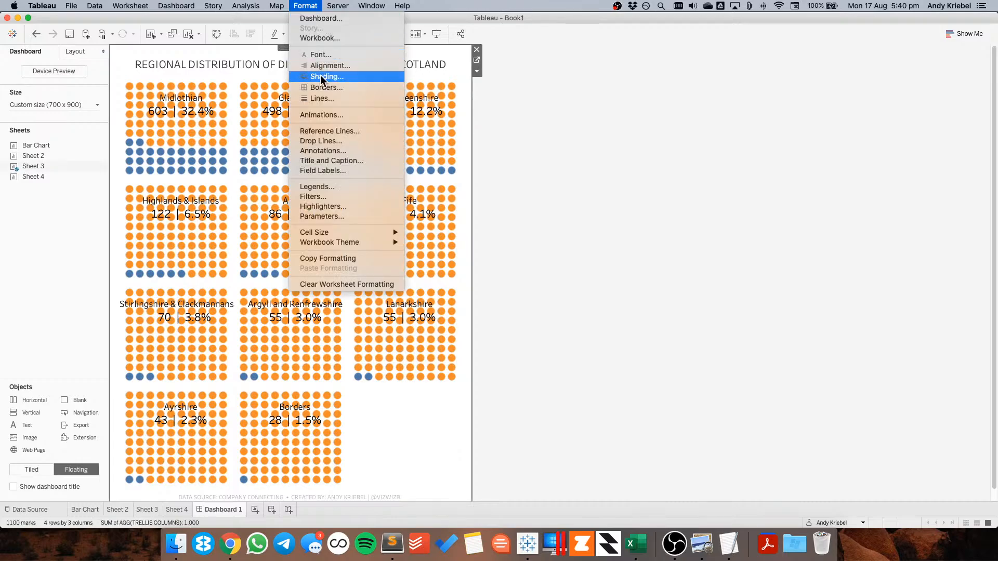
{"action": "left_click", "coordinate": [321, 78]}
{"action": "left_click", "coordinate": [66, 117]}
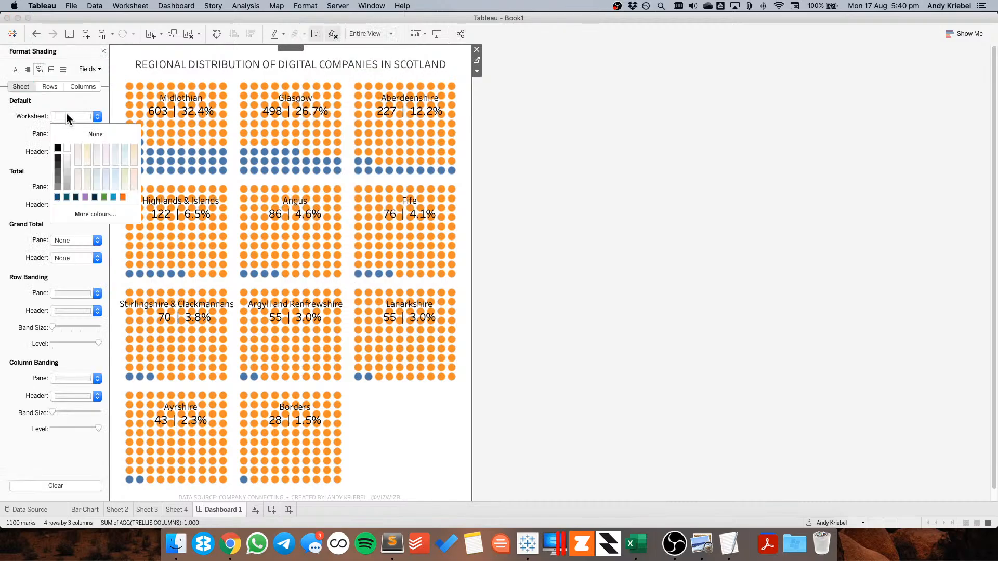
{"action": "left_click", "coordinate": [57, 197]}
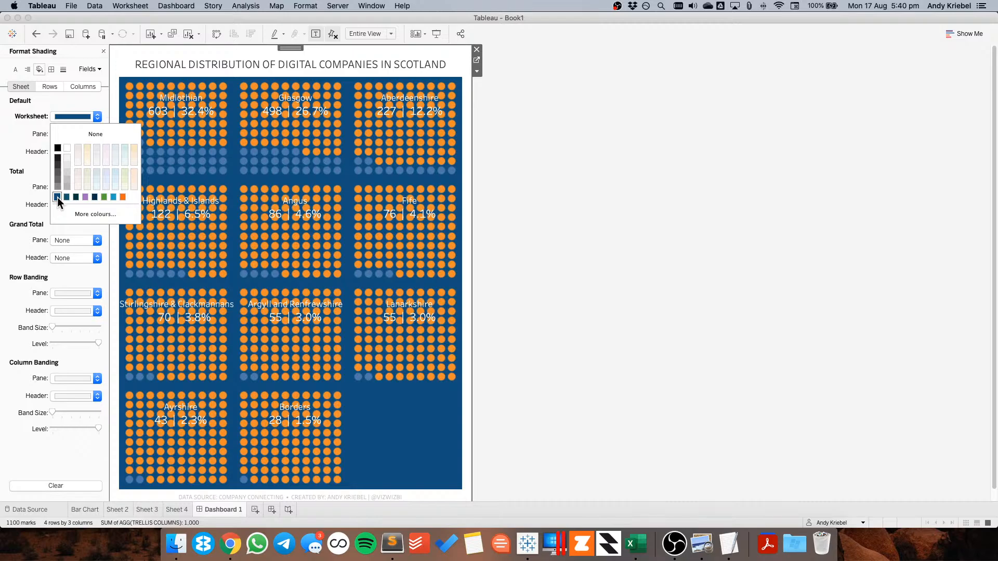
{"action": "left_click", "coordinate": [36, 34]}
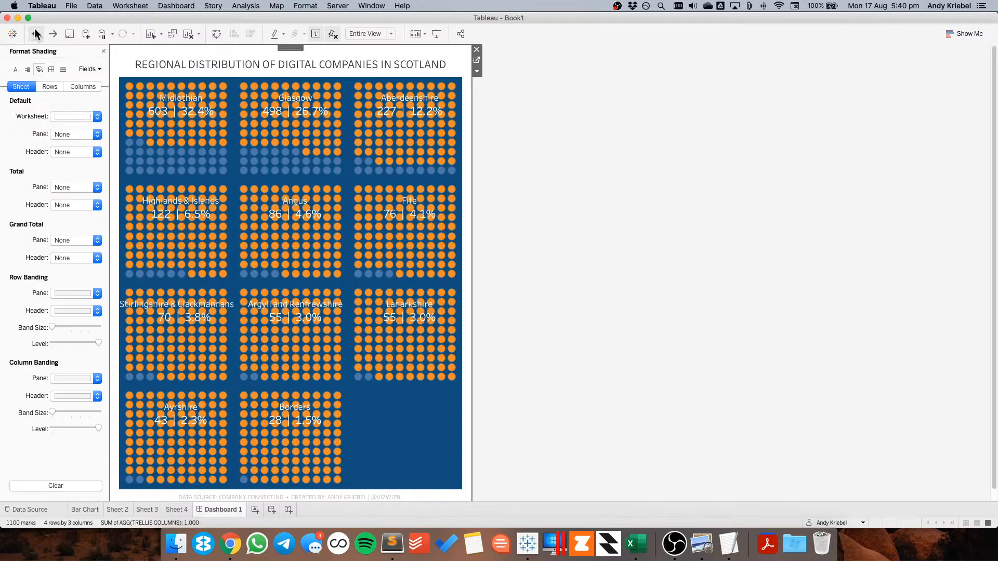
{"action": "left_click", "coordinate": [66, 116]}
{"action": "left_click", "coordinate": [67, 134]}
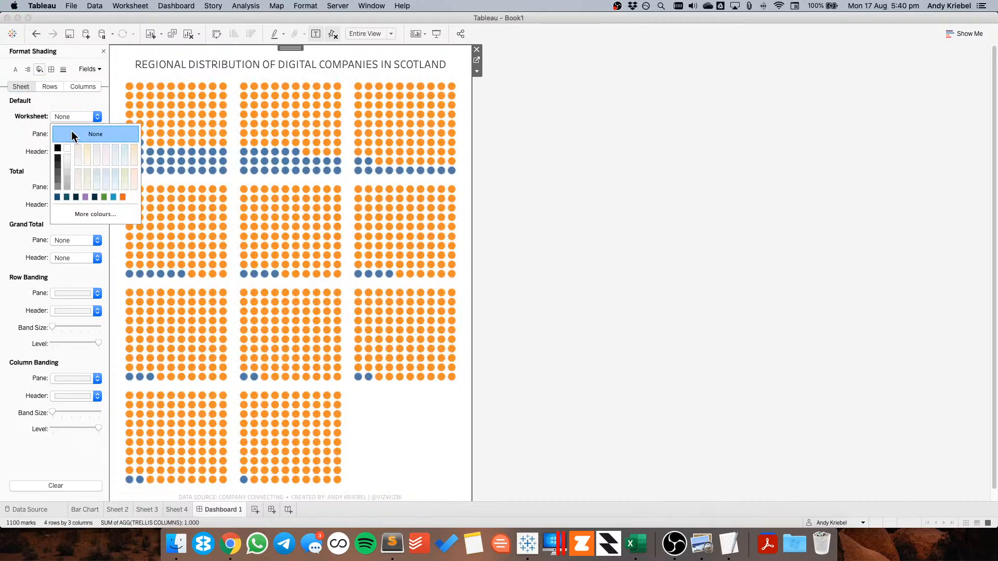
{"action": "left_click", "coordinate": [291, 50]}
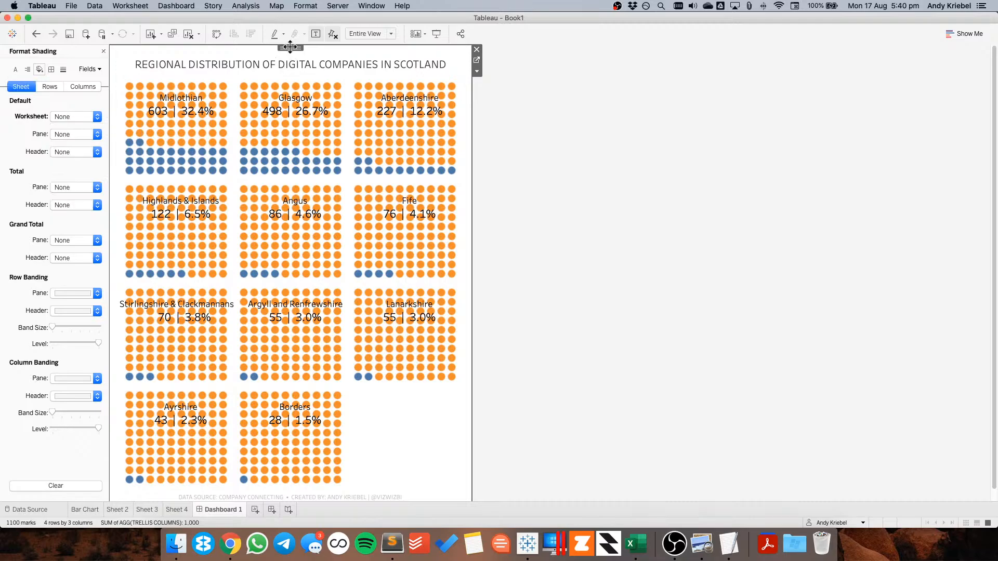
{"action": "left_click", "coordinate": [103, 51]}
Shade the dashboard's default background dark blue
{"action": "left_click", "coordinate": [176, 6]}
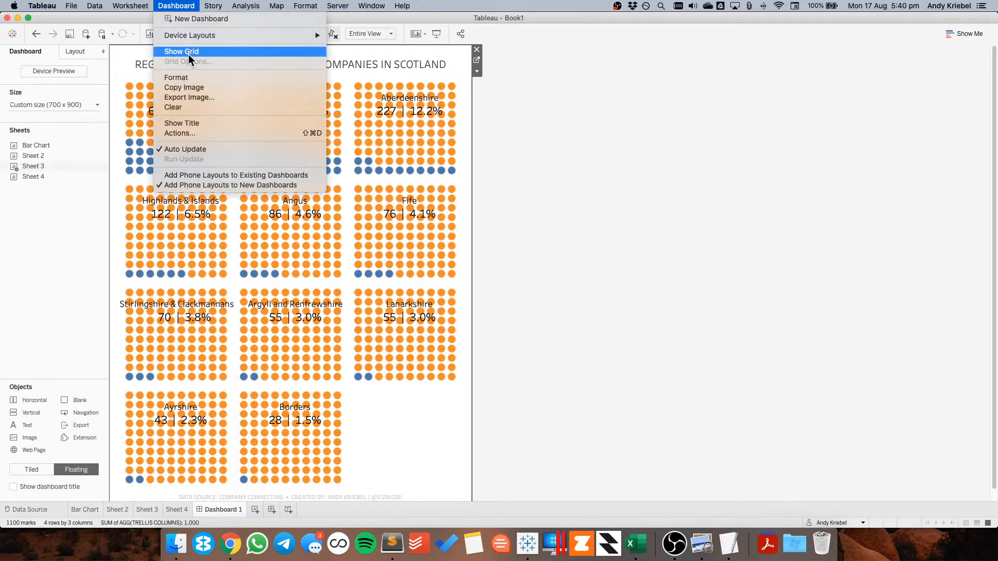
{"action": "left_click", "coordinate": [183, 79]}
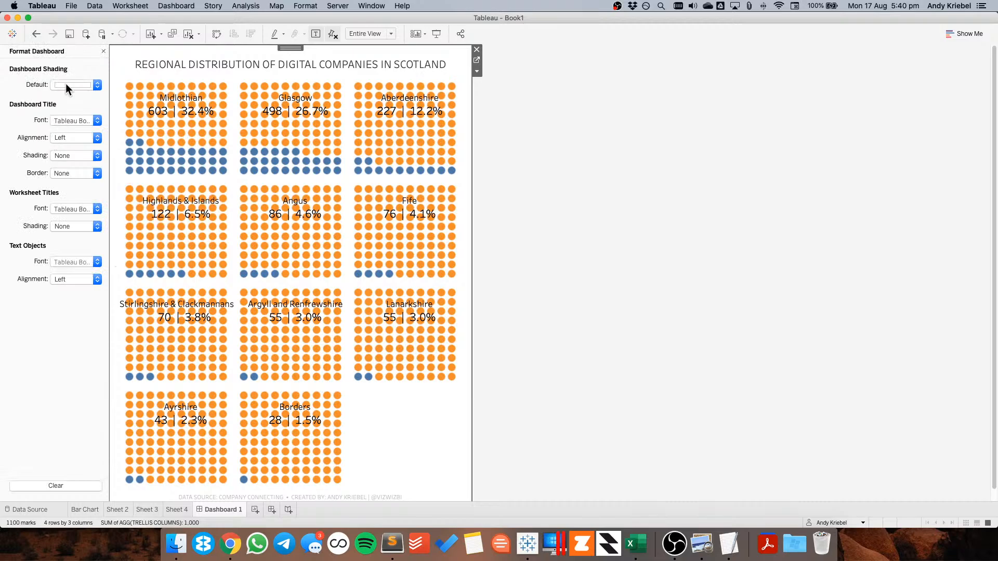
{"action": "left_click", "coordinate": [66, 85]}
{"action": "left_click", "coordinate": [57, 165]}
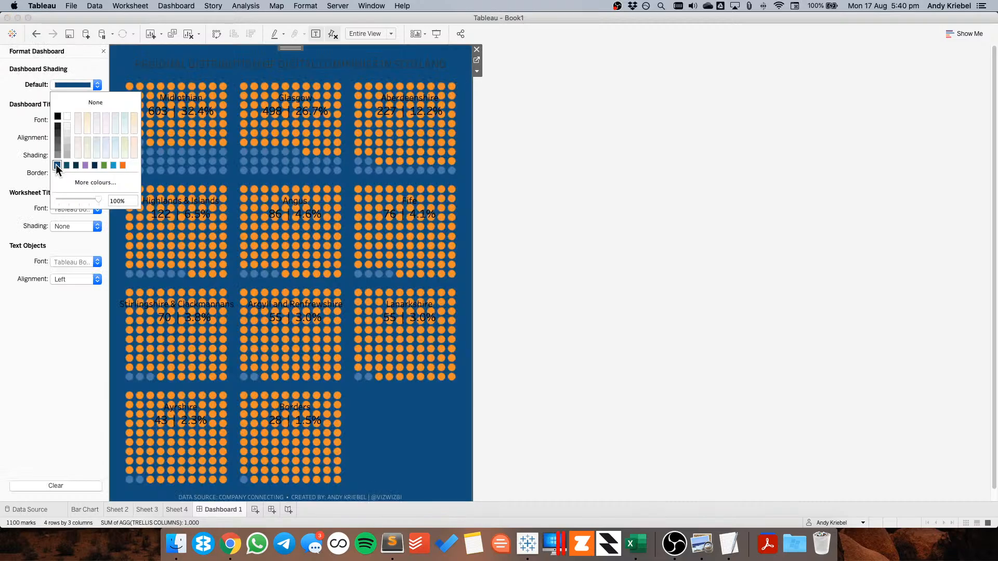
Try lighter blue background colours and a lower opacity, then reselect the dark blue dashboard shading
{"action": "left_click", "coordinate": [103, 183]}
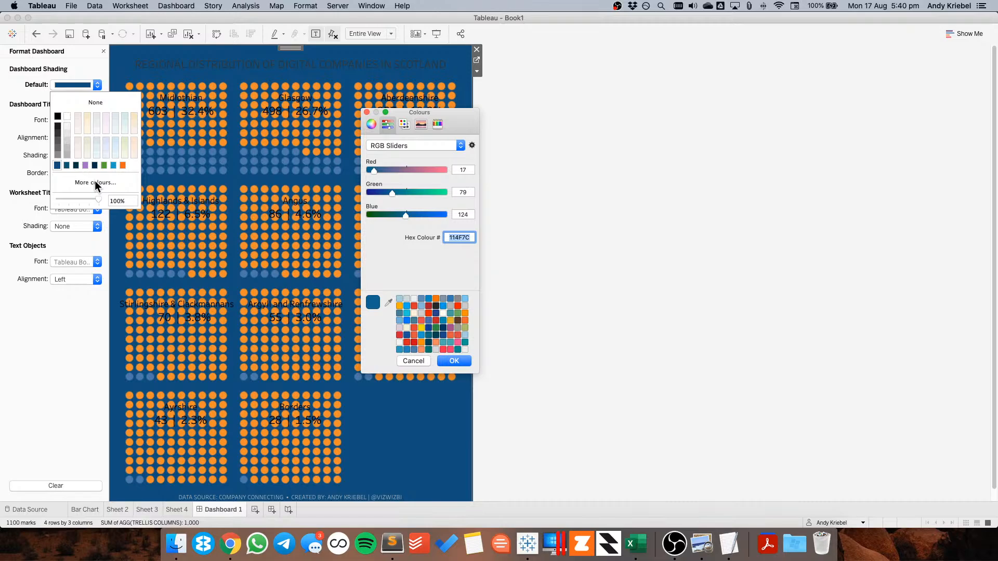
{"action": "left_click", "coordinate": [422, 299]}
{"action": "left_click", "coordinate": [454, 362]}
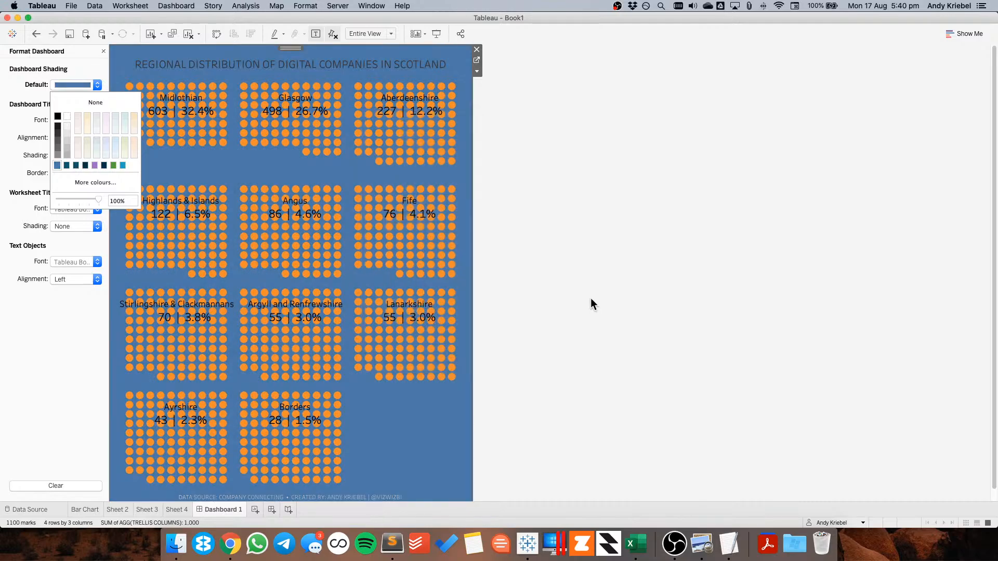
{"action": "left_click", "coordinate": [79, 183]}
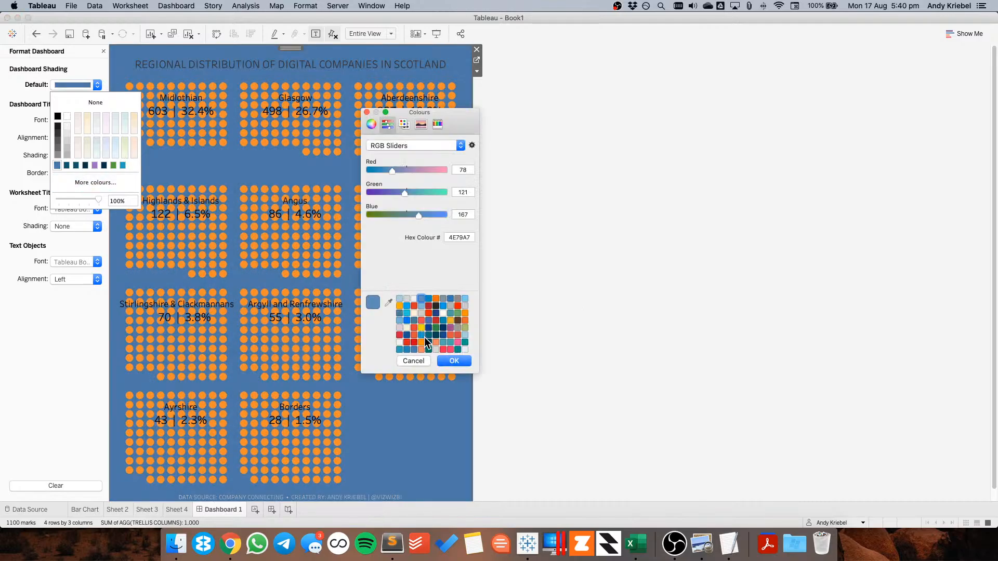
{"action": "scroll", "coordinate": [430, 338], "scroll_direction": "down", "scroll_amount": 1}
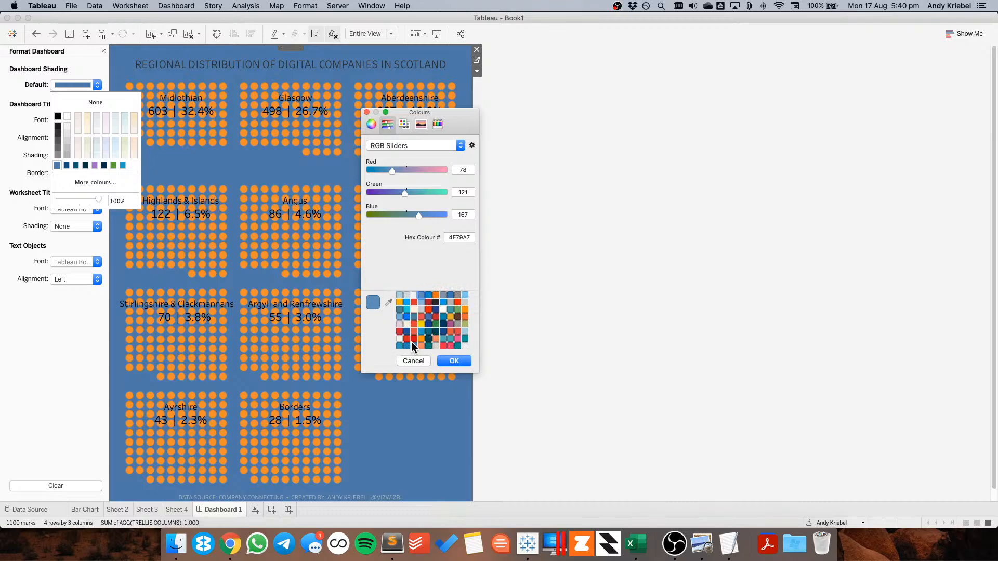
{"action": "left_click", "coordinate": [400, 316]}
{"action": "left_click", "coordinate": [454, 361]}
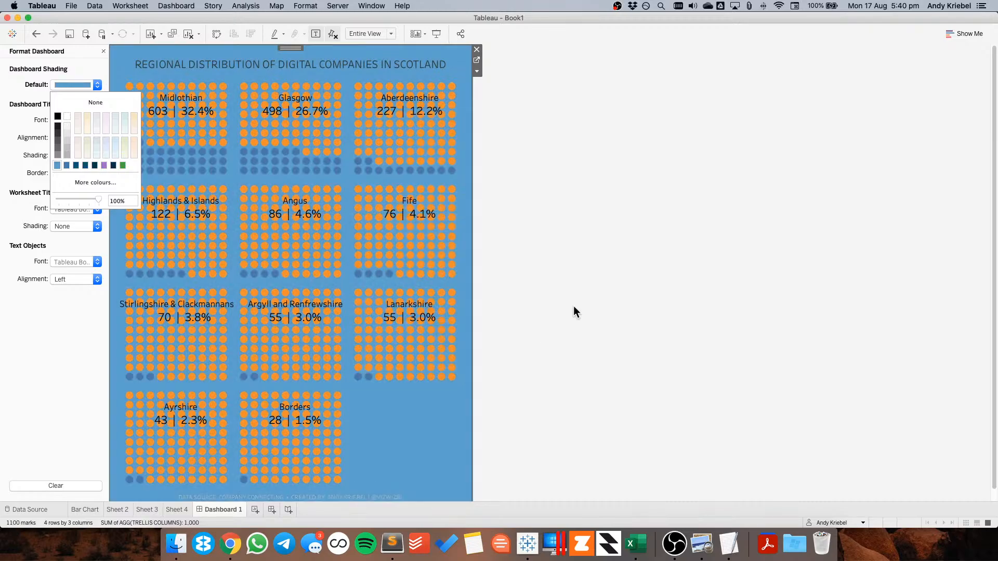
{"action": "left_click", "coordinate": [66, 165]}
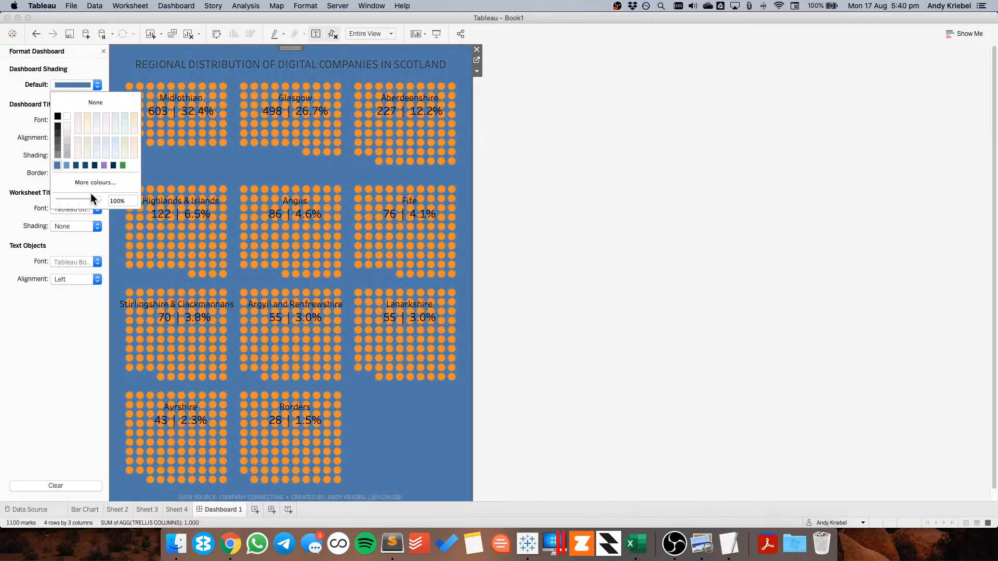
{"action": "left_click_drag", "start_coordinate": [96, 197], "coordinate": [84, 199]}
{"action": "left_click", "coordinate": [77, 164]}
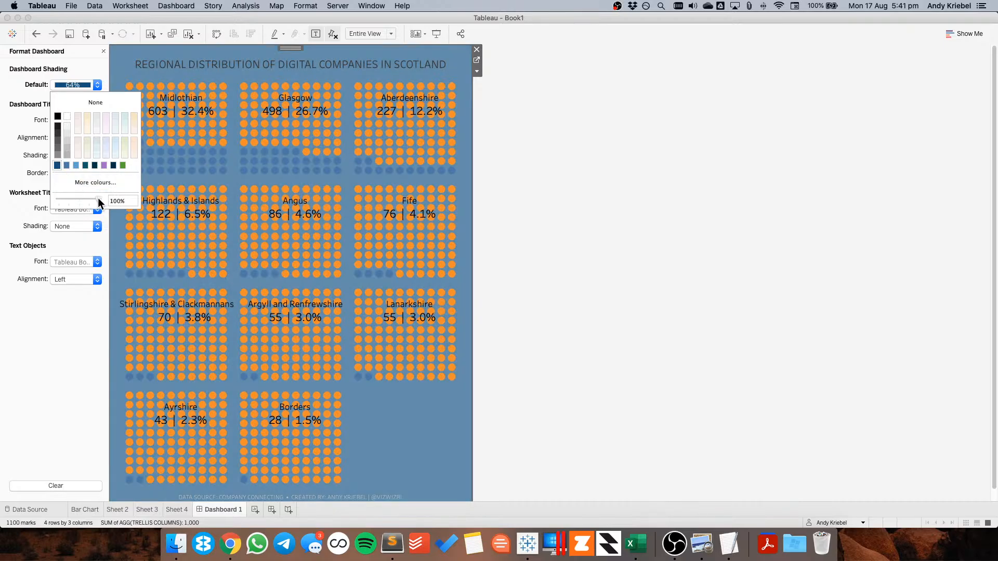
{"action": "left_click", "coordinate": [57, 166]}
{"action": "left_click", "coordinate": [546, 205]}
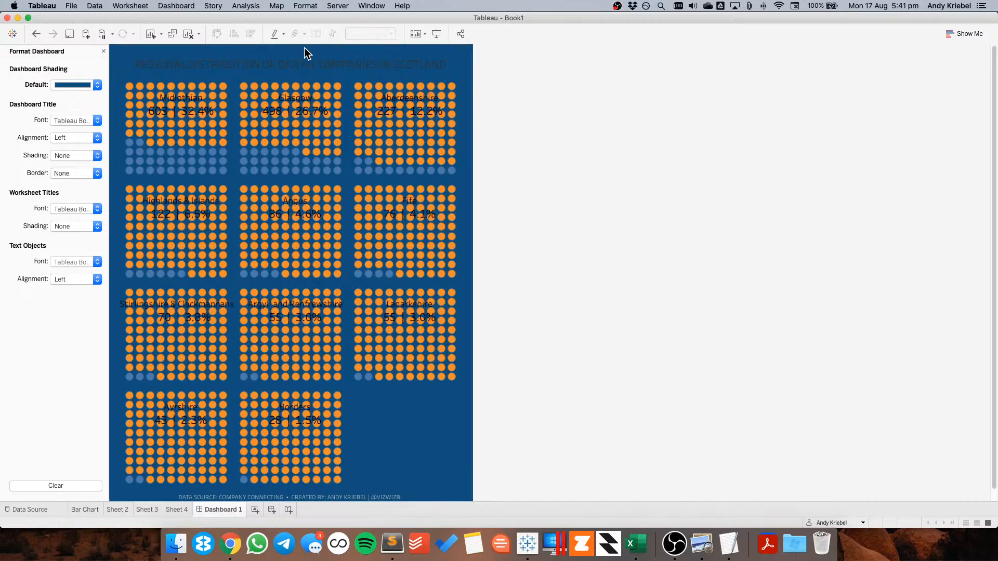
Colour the dashboard title text white
{"action": "double_click", "coordinate": [307, 61]}
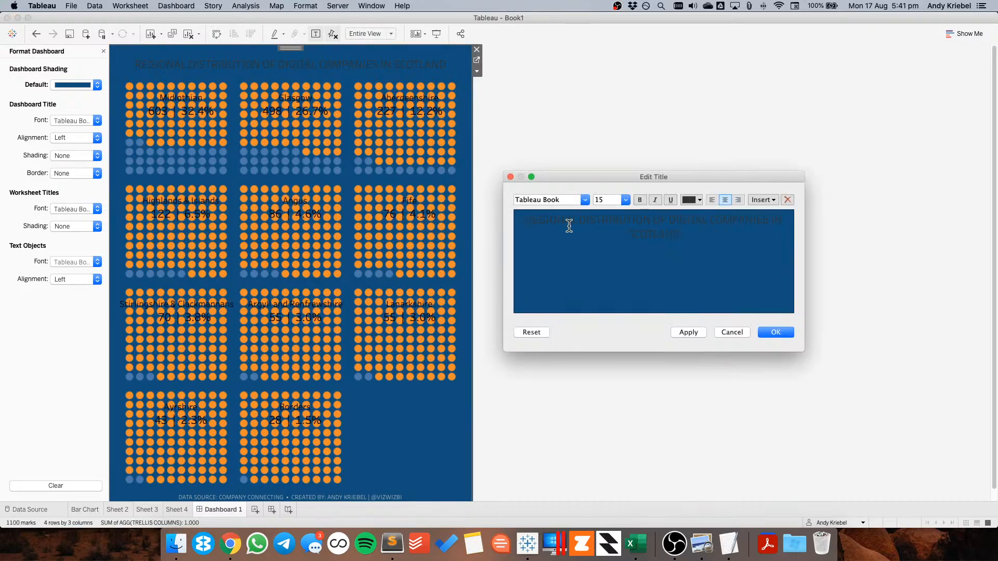
{"action": "triple_click", "coordinate": [602, 236]}
{"action": "left_click", "coordinate": [689, 200]}
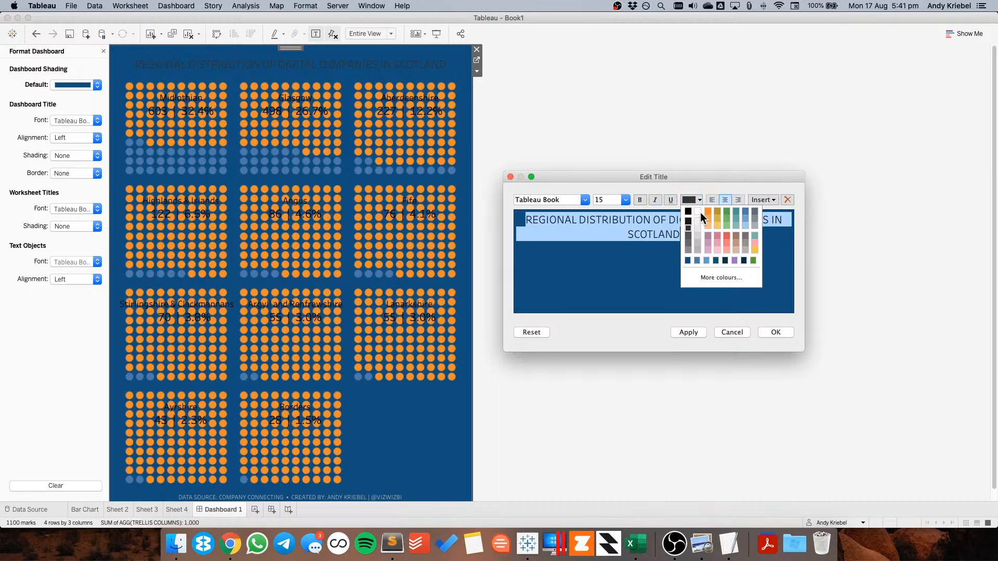
{"action": "left_click", "coordinate": [698, 211]}
{"action": "left_click", "coordinate": [774, 333]}
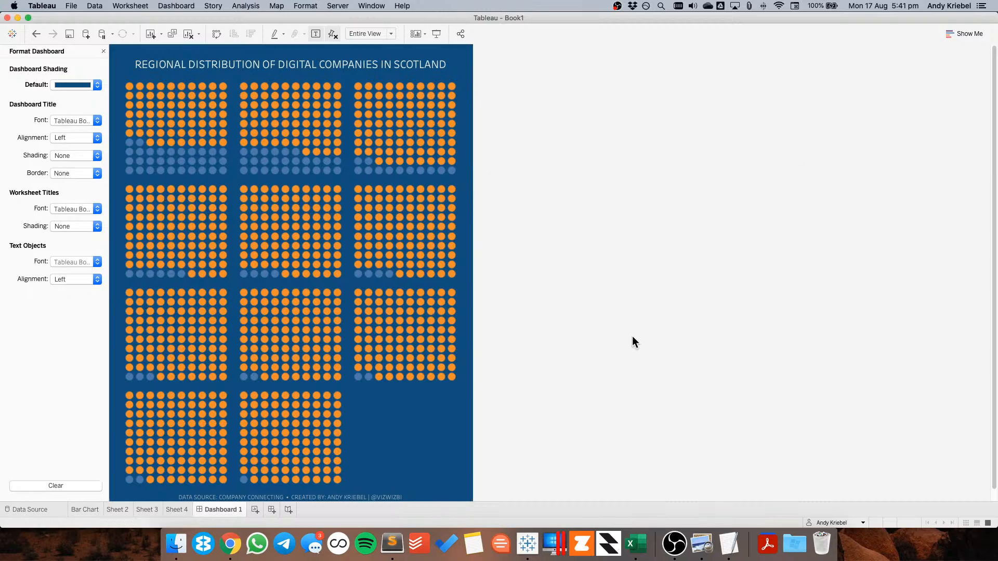
Shade the waffle worksheet's background dark blue to match the dashboard
{"action": "left_click", "coordinate": [615, 319]}
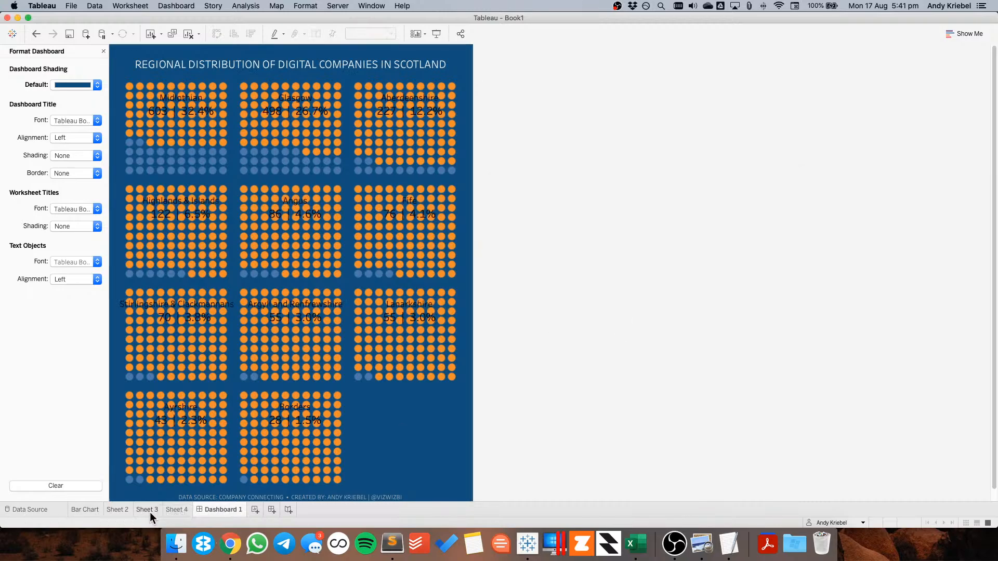
{"action": "mouse_move", "coordinate": [148, 505]}
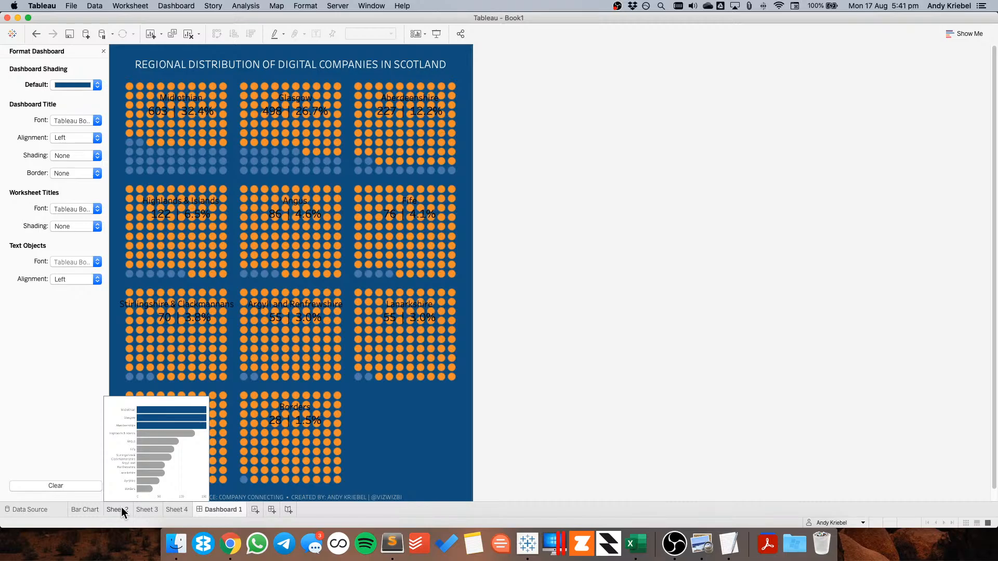
{"action": "left_click", "coordinate": [142, 507]}
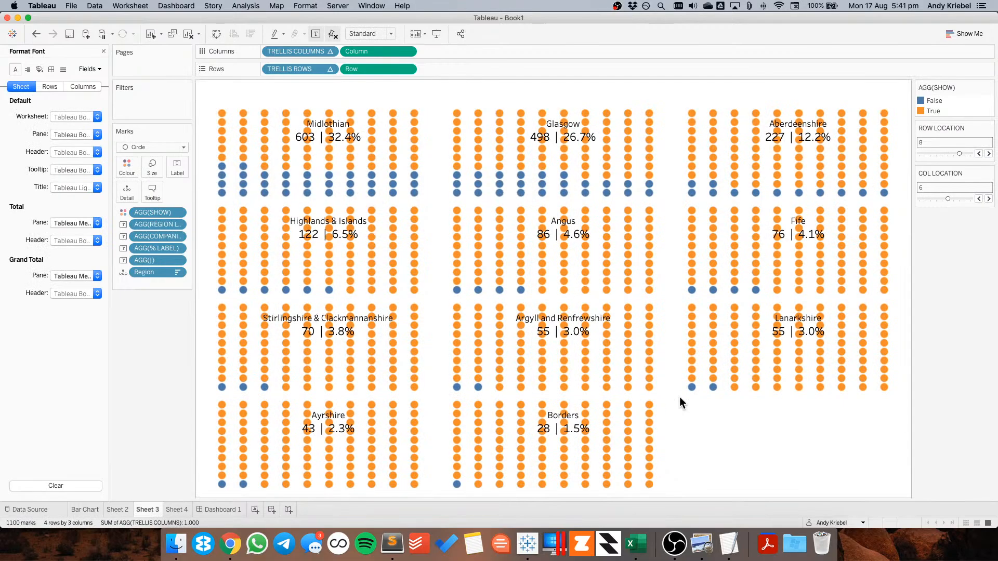
{"action": "right_click", "coordinate": [695, 419]}
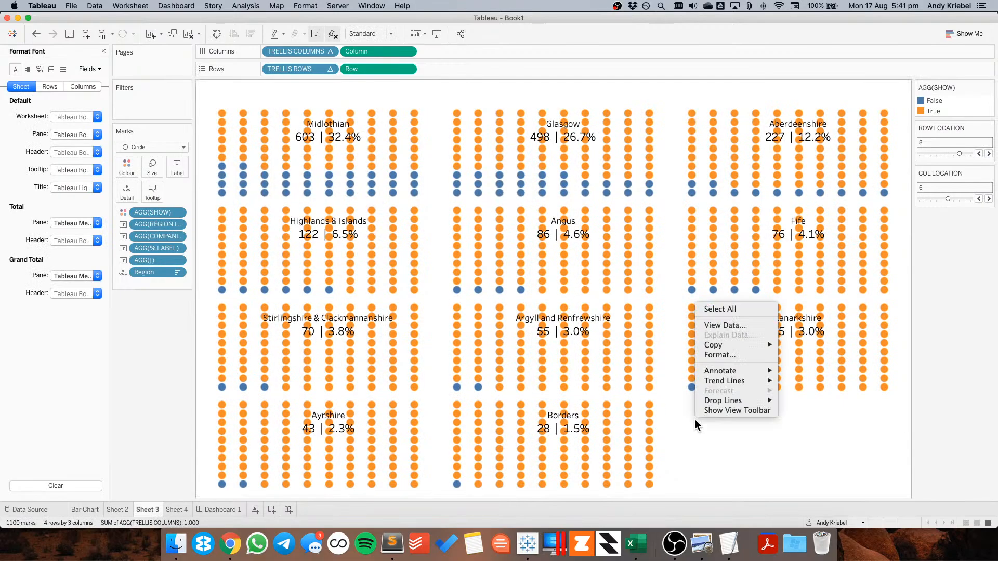
{"action": "left_click", "coordinate": [694, 419]}
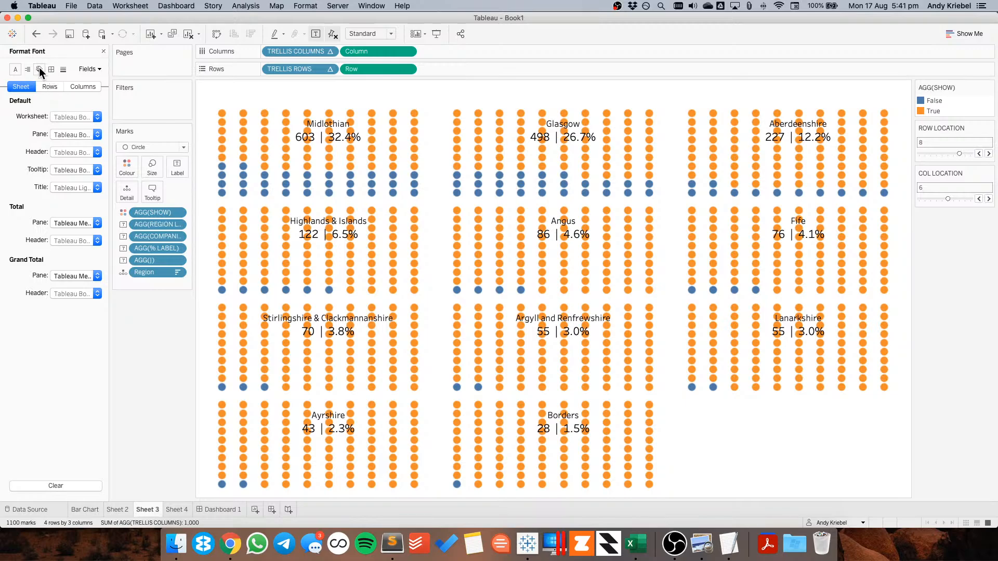
{"action": "left_click", "coordinate": [40, 71]}
{"action": "left_click", "coordinate": [76, 116]}
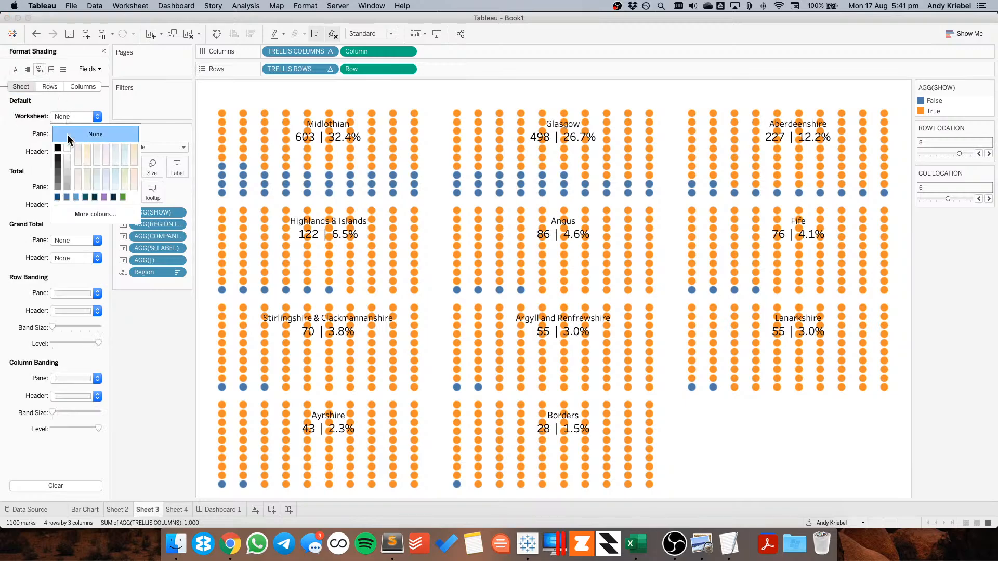
{"action": "left_click", "coordinate": [58, 198]}
{"action": "left_click", "coordinate": [814, 453]}
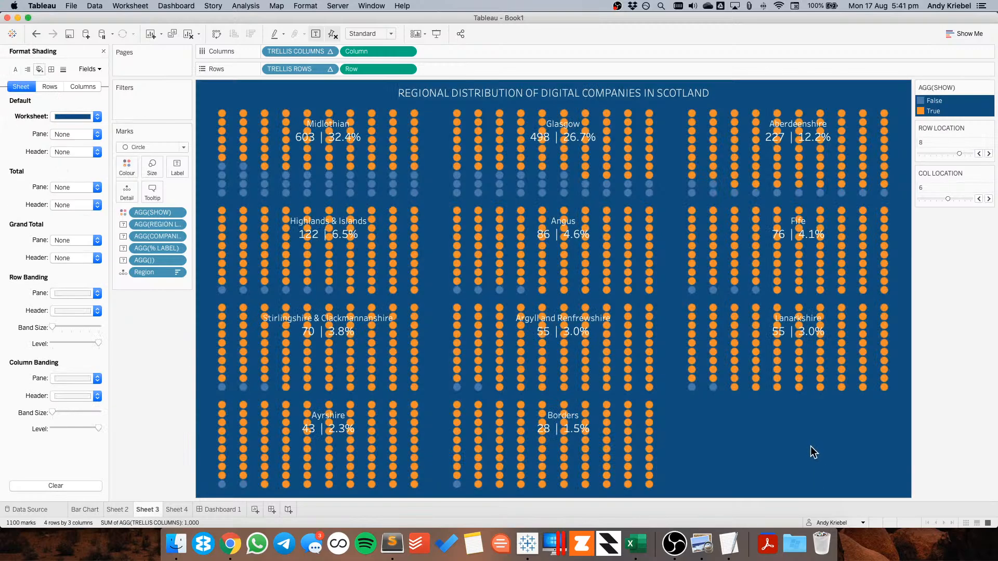
{"action": "double_click", "coordinate": [953, 110]}
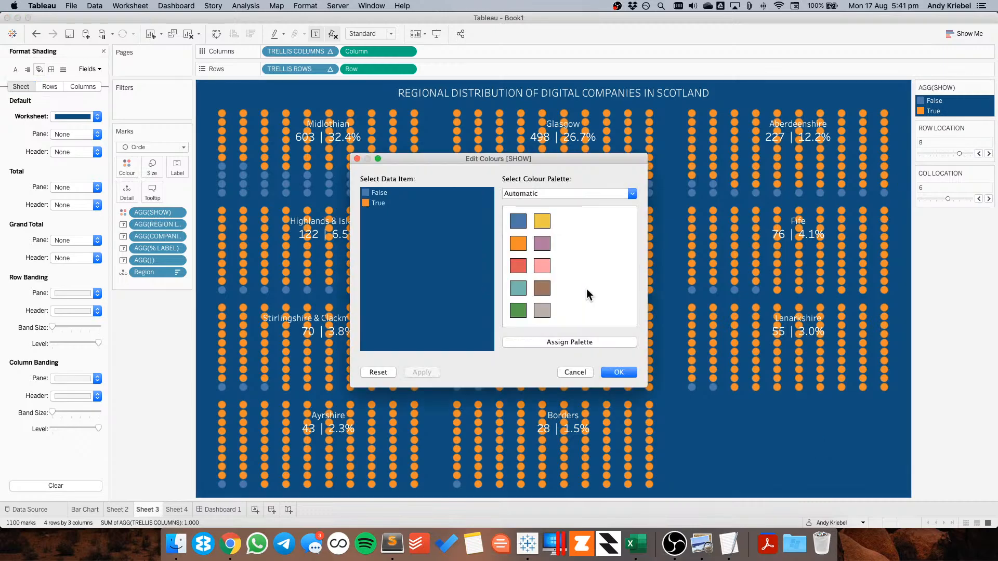
{"action": "left_click", "coordinate": [381, 193]}
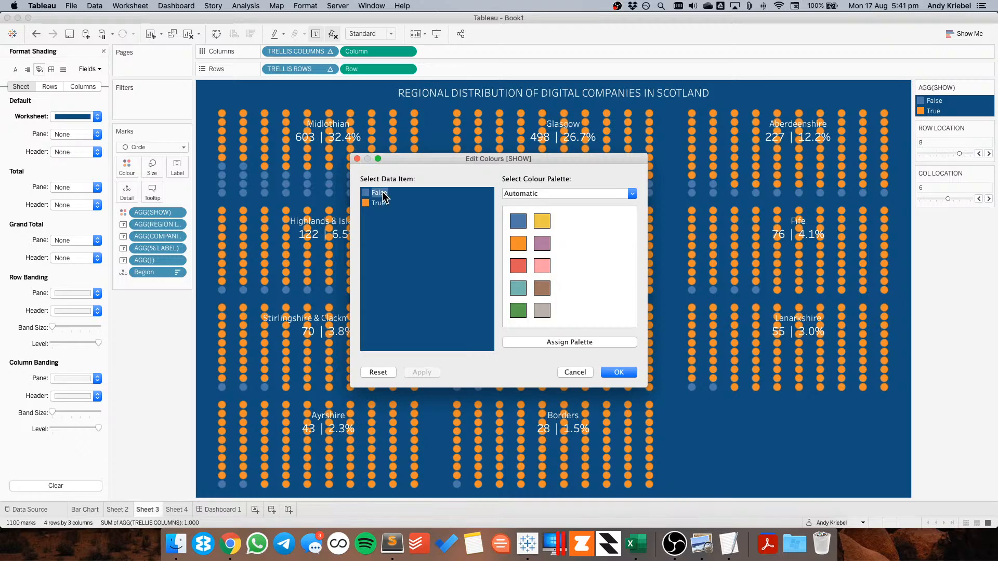
{"action": "left_click", "coordinate": [572, 373]}
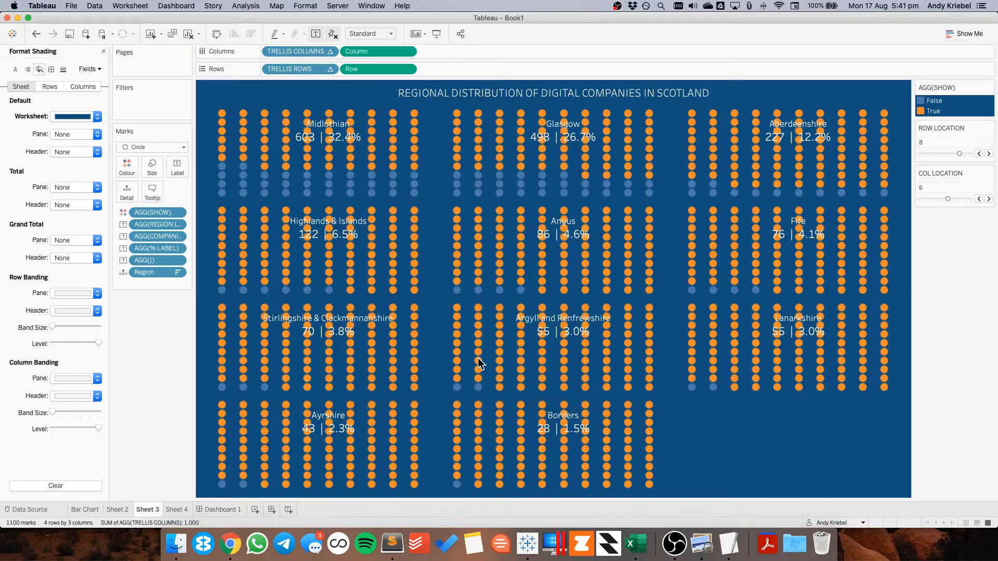
{"action": "left_click", "coordinate": [127, 166]}
{"action": "left_click", "coordinate": [207, 254]}
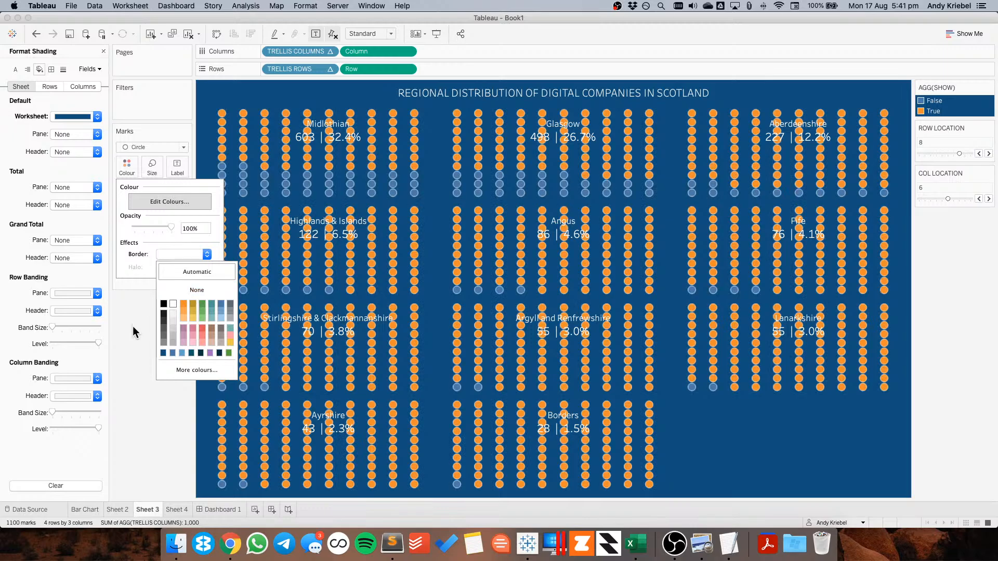
{"action": "left_click", "coordinate": [133, 326]}
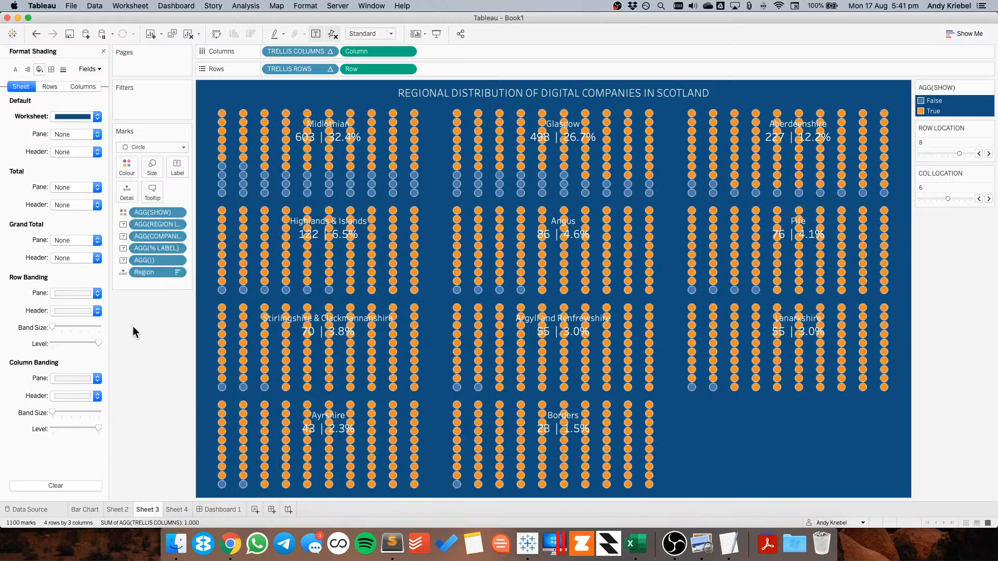
Try switching the waffle's mark type to Shape, then undo the change
{"action": "left_click", "coordinate": [143, 150]}
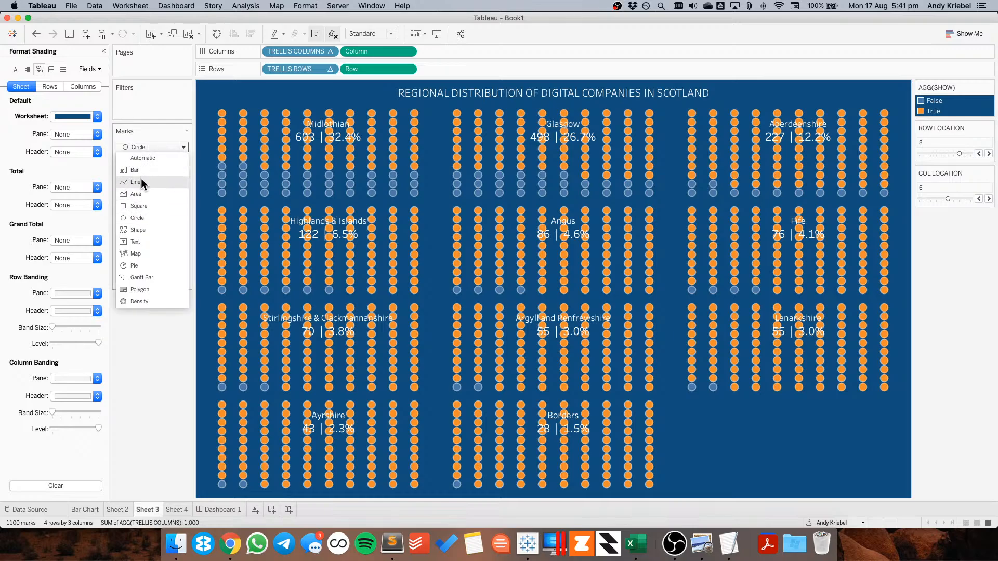
{"action": "left_click", "coordinate": [144, 230]}
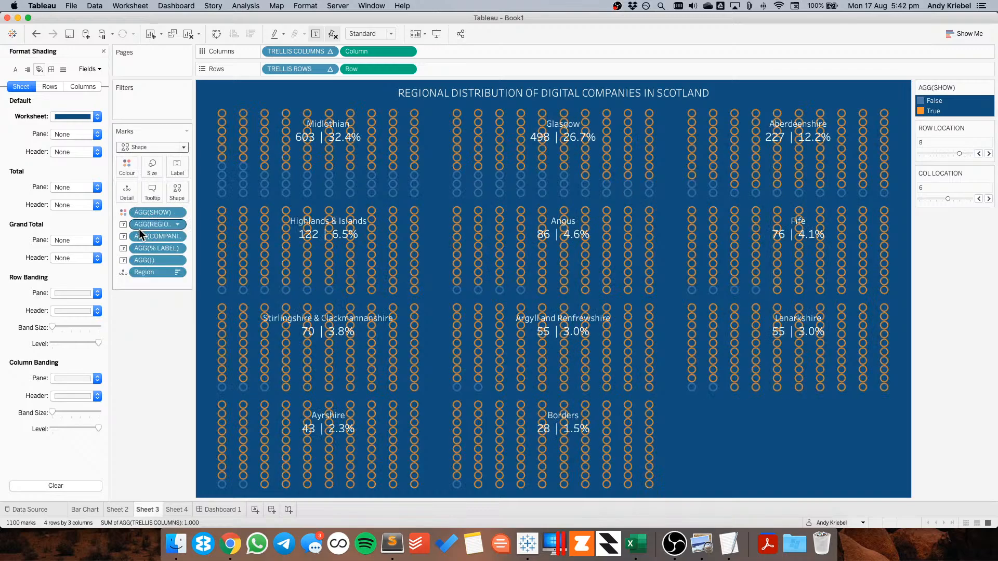
{"action": "left_click", "coordinate": [36, 34]}
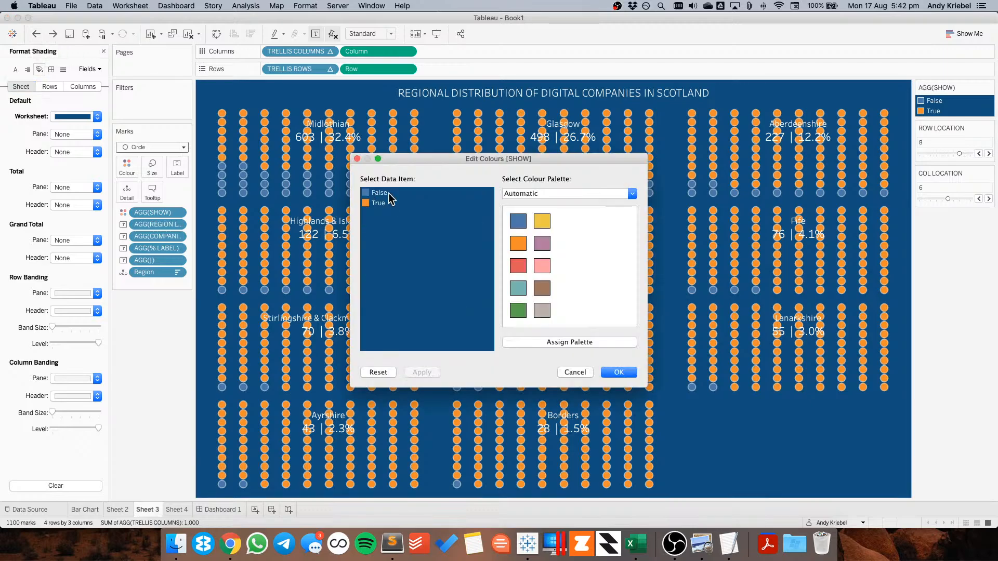
Try assigning a light grey from the Seattle Greys palette to the False marks, then undo it
{"action": "left_click", "coordinate": [561, 194]}
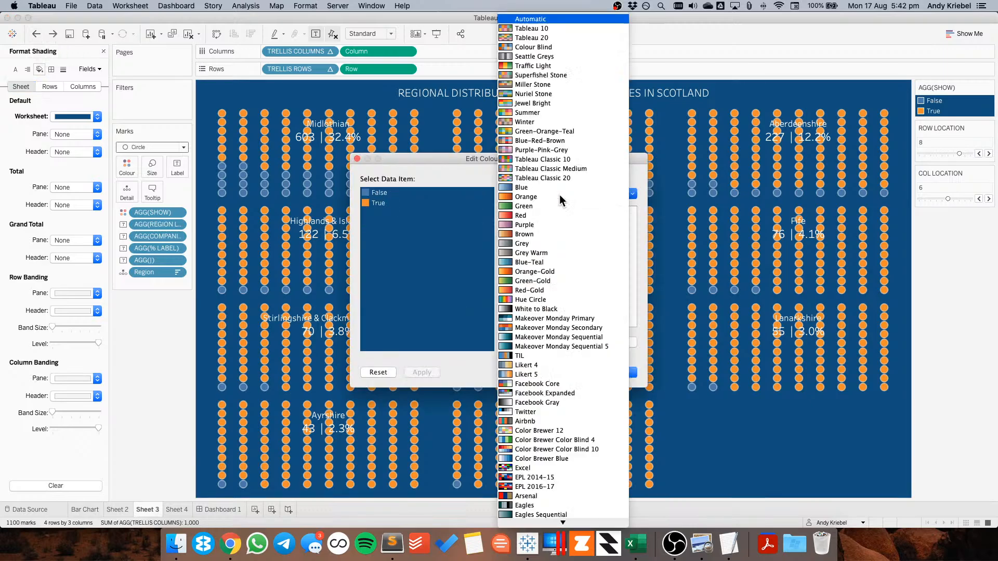
{"action": "left_click", "coordinate": [545, 56]}
{"action": "left_click", "coordinate": [379, 192]}
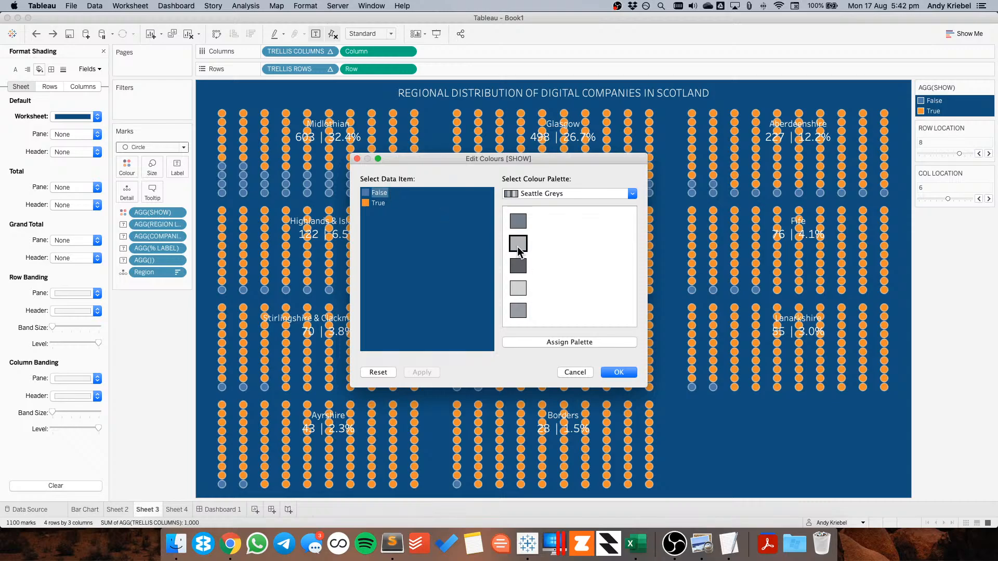
{"action": "left_click", "coordinate": [518, 288]}
{"action": "left_click", "coordinate": [617, 371]}
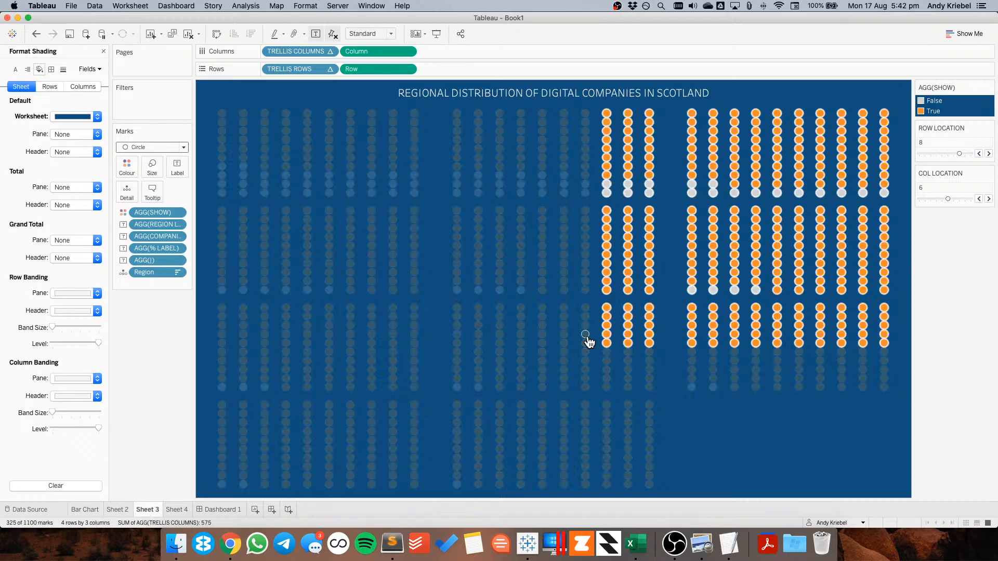
{"action": "left_click", "coordinate": [36, 35]}
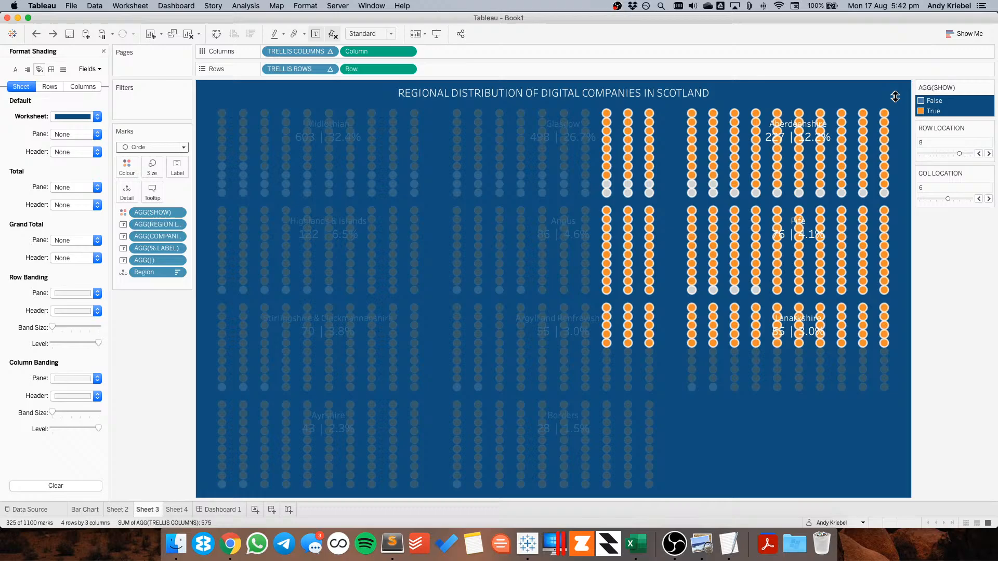
Colour the True marks light grey from the Seattle Greys palette
{"action": "double_click", "coordinate": [960, 110]}
{"action": "left_click", "coordinate": [371, 204]}
{"action": "left_click", "coordinate": [546, 195]}
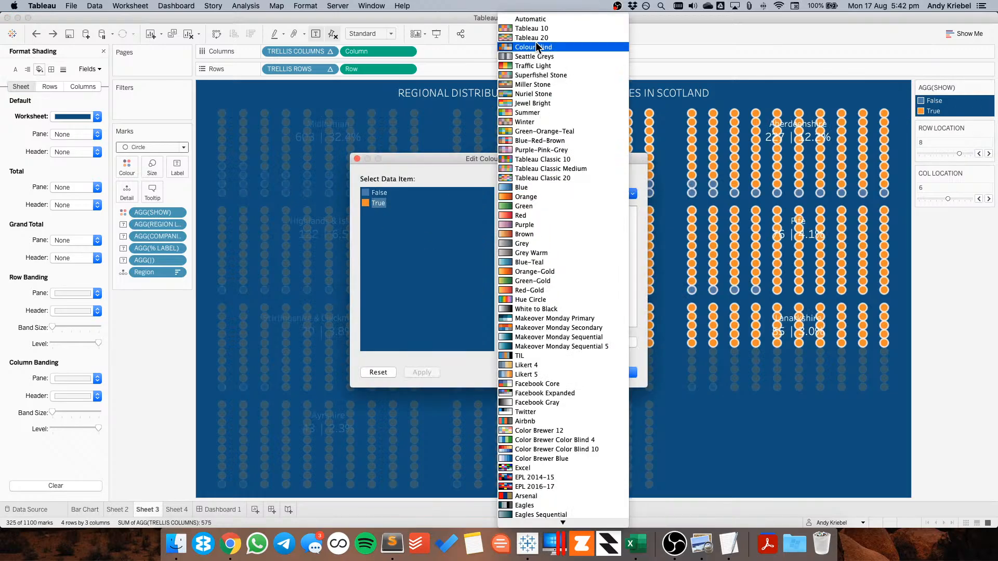
{"action": "left_click", "coordinate": [535, 56]}
{"action": "left_click", "coordinate": [518, 288]}
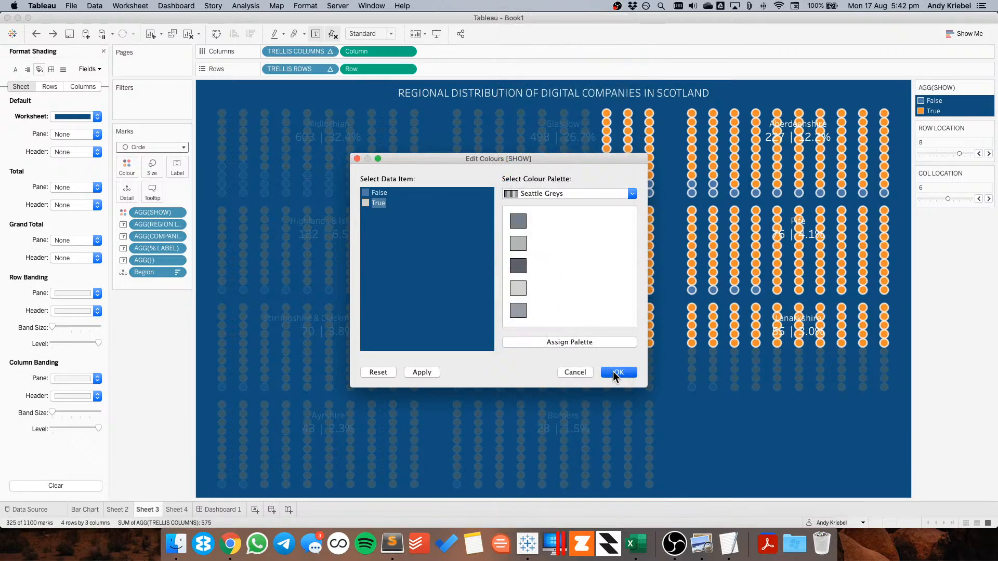
{"action": "left_click", "coordinate": [615, 373]}
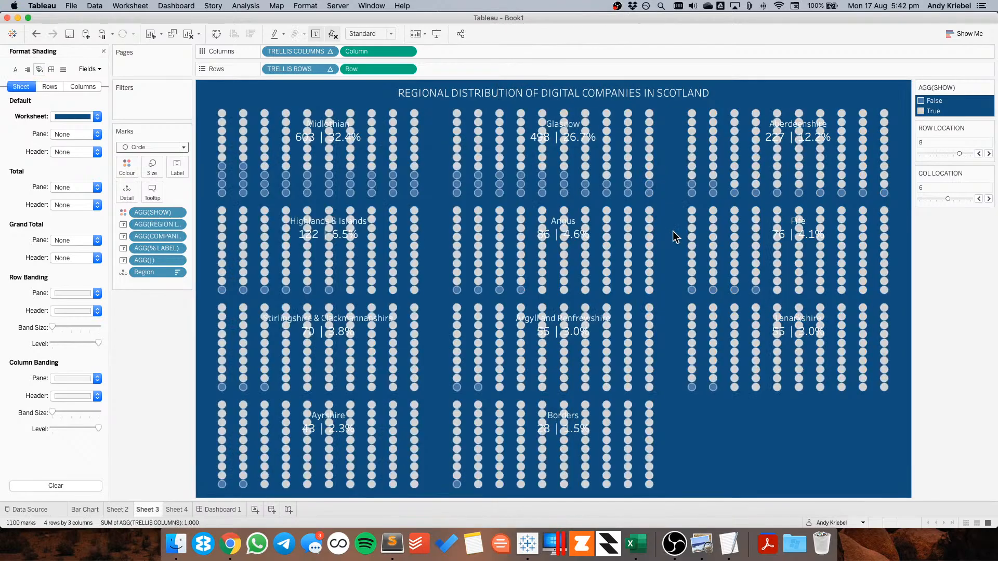
Try dark grey borders on the circle marks and preview them on the dashboard
{"action": "left_click", "coordinate": [129, 167]}
{"action": "left_click", "coordinate": [181, 254]}
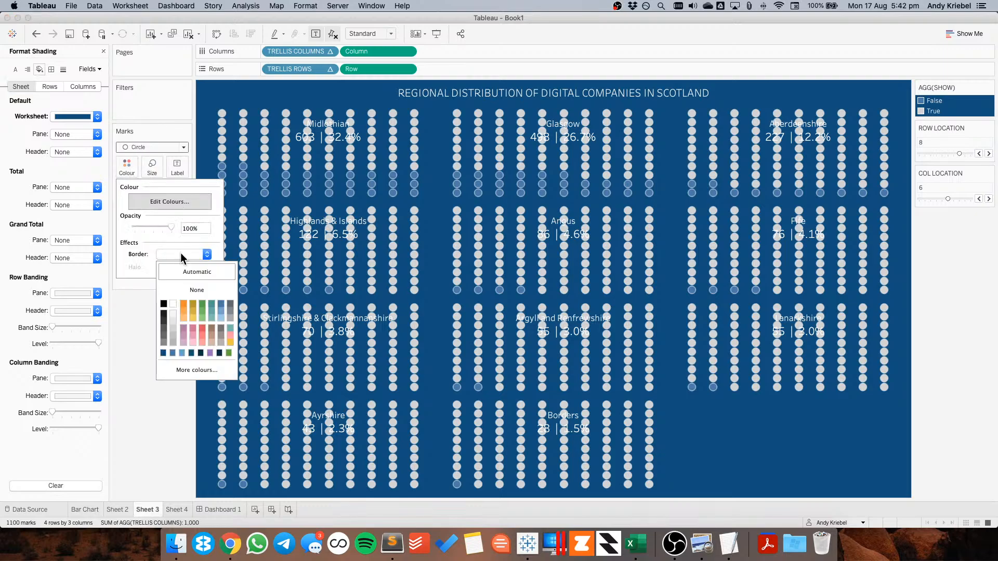
{"action": "left_click", "coordinate": [163, 327]}
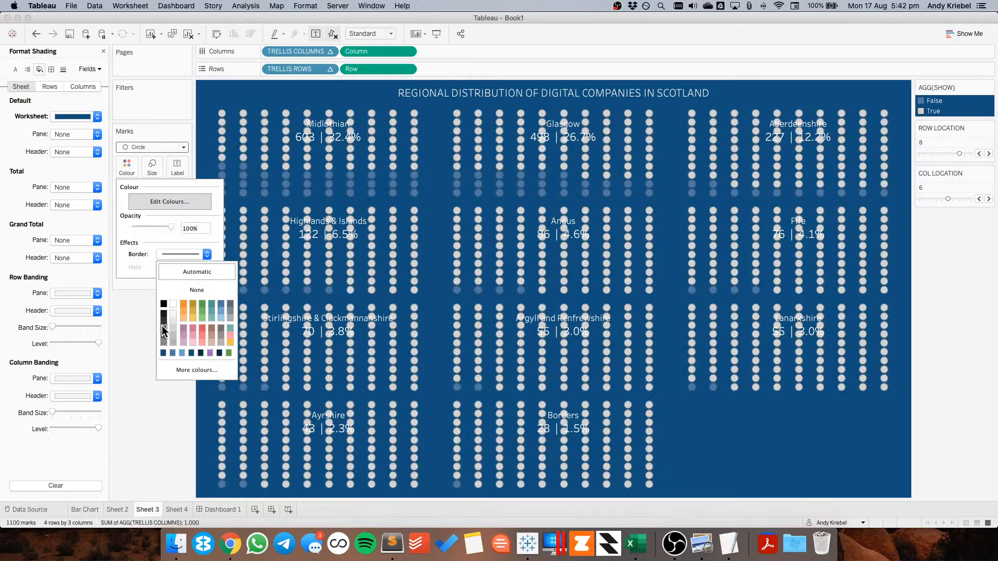
{"action": "left_click", "coordinate": [173, 354]}
{"action": "left_click", "coordinate": [136, 418]}
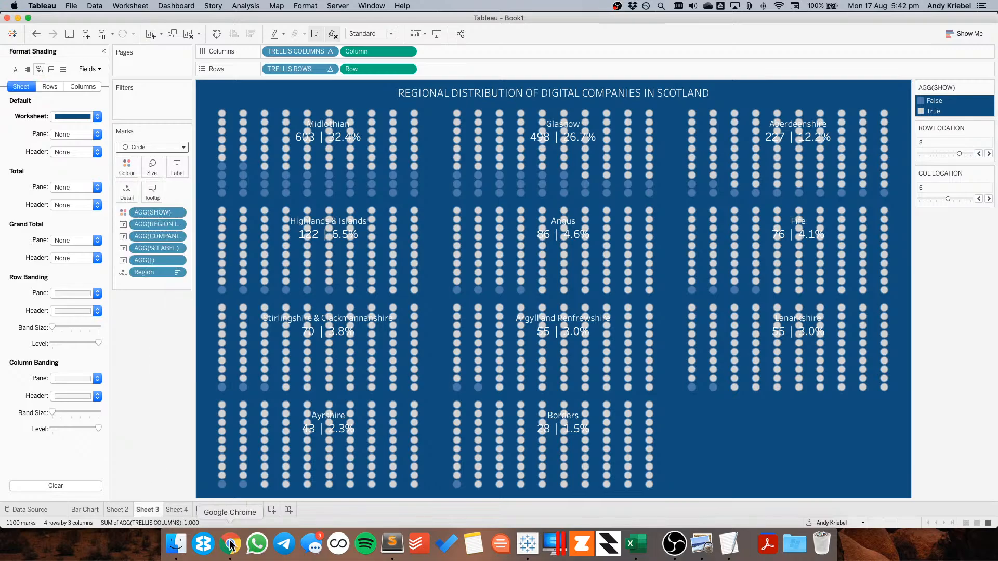
{"action": "left_click", "coordinate": [220, 509]}
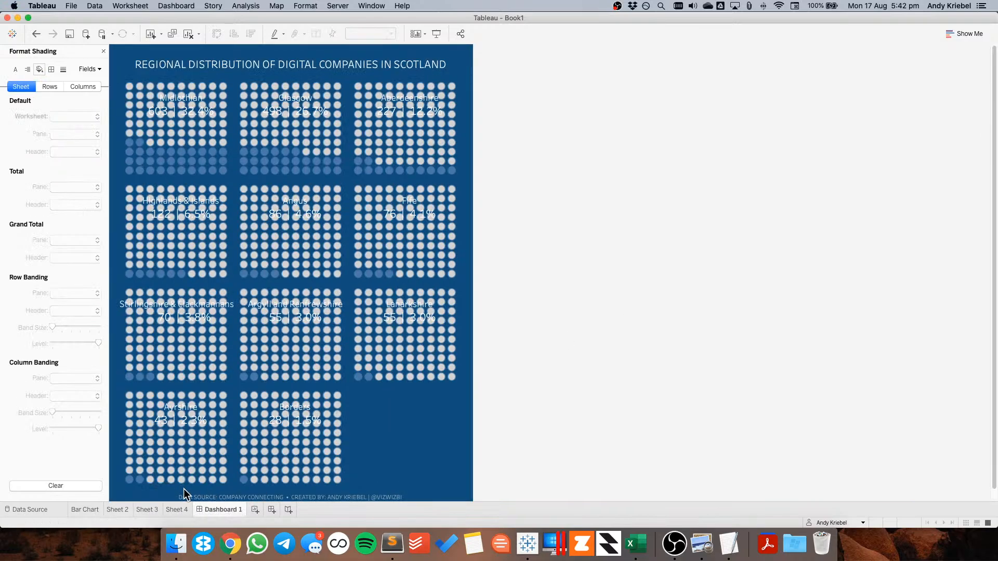
{"action": "left_click", "coordinate": [152, 510]}
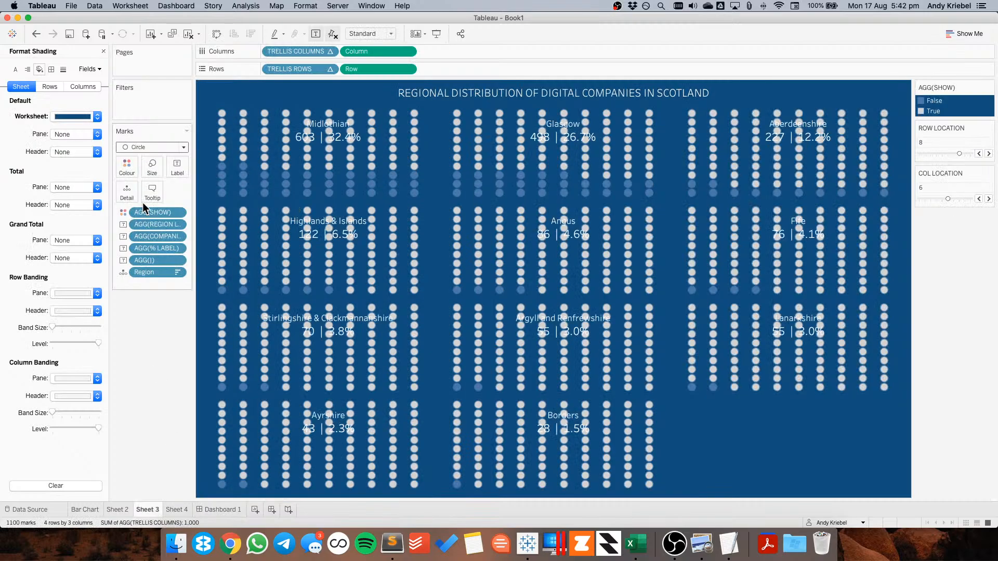
Set the circle marks' border colour to a light grey and preview it on the dashboard
{"action": "left_click", "coordinate": [127, 167]}
{"action": "left_click", "coordinate": [180, 255]}
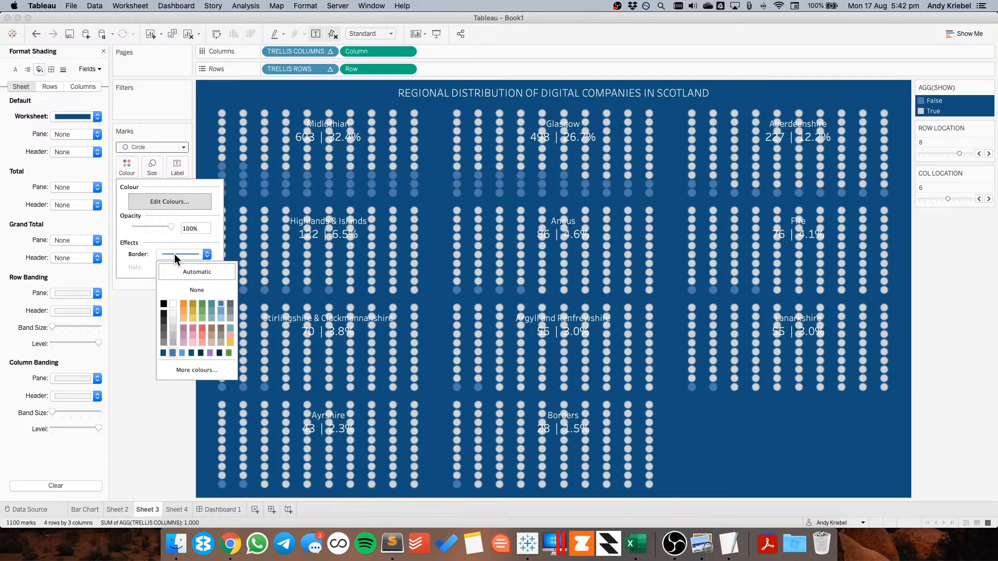
{"action": "left_click", "coordinate": [176, 313]}
{"action": "left_click", "coordinate": [136, 420]}
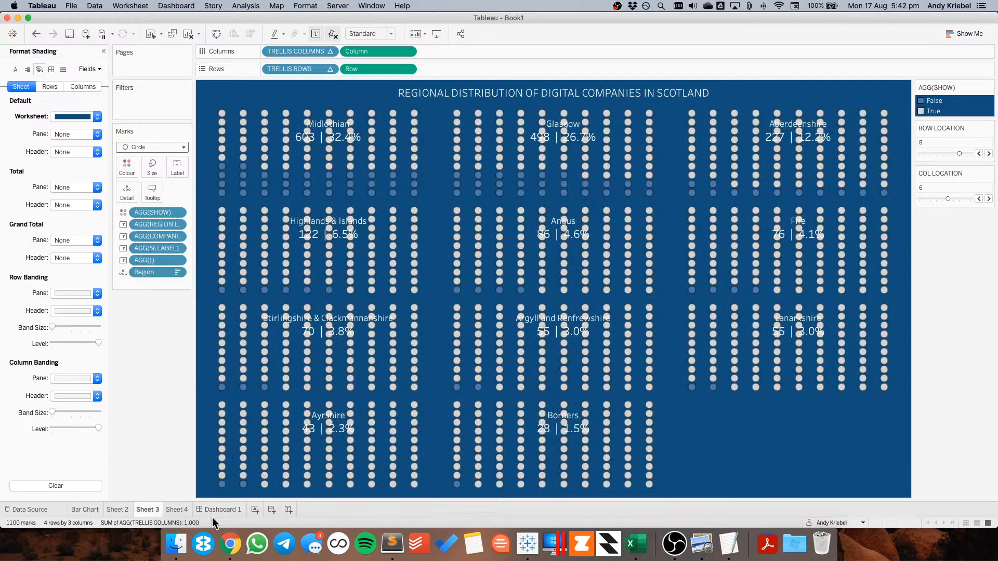
{"action": "left_click", "coordinate": [217, 510]}
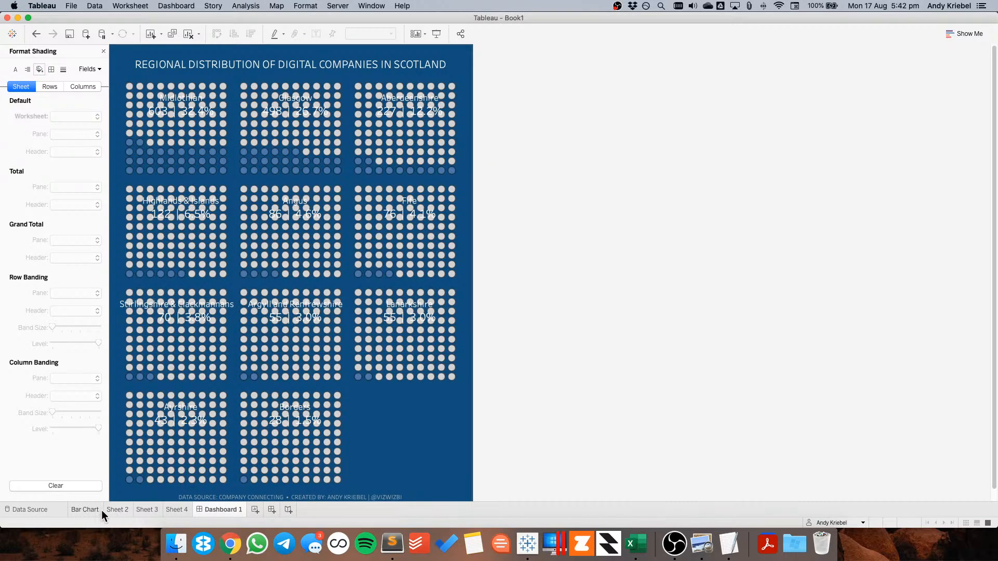
{"action": "left_click", "coordinate": [142, 510]}
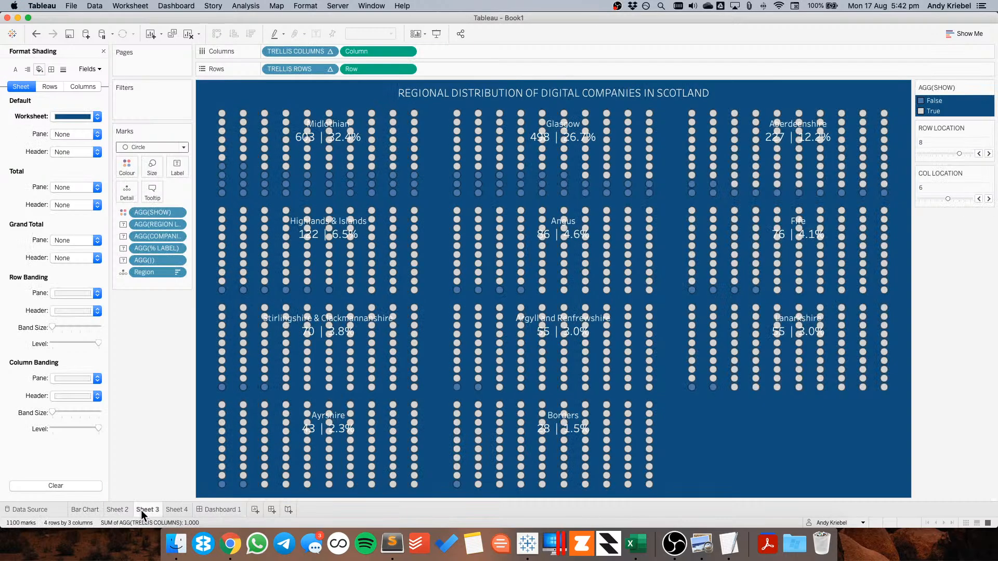
{"action": "left_click", "coordinate": [152, 148]}
{"action": "left_click", "coordinate": [149, 214]}
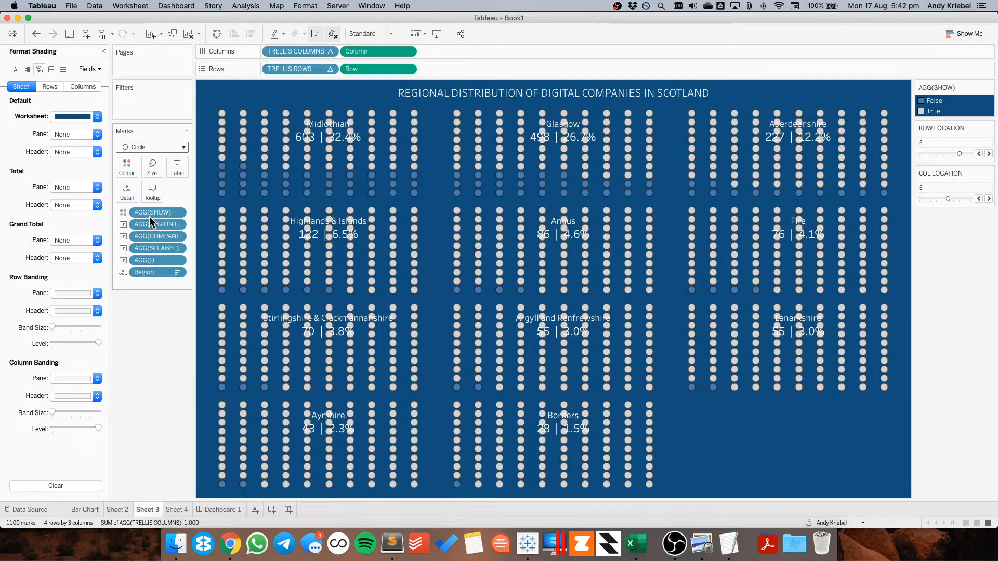
{"action": "left_click", "coordinate": [127, 170]}
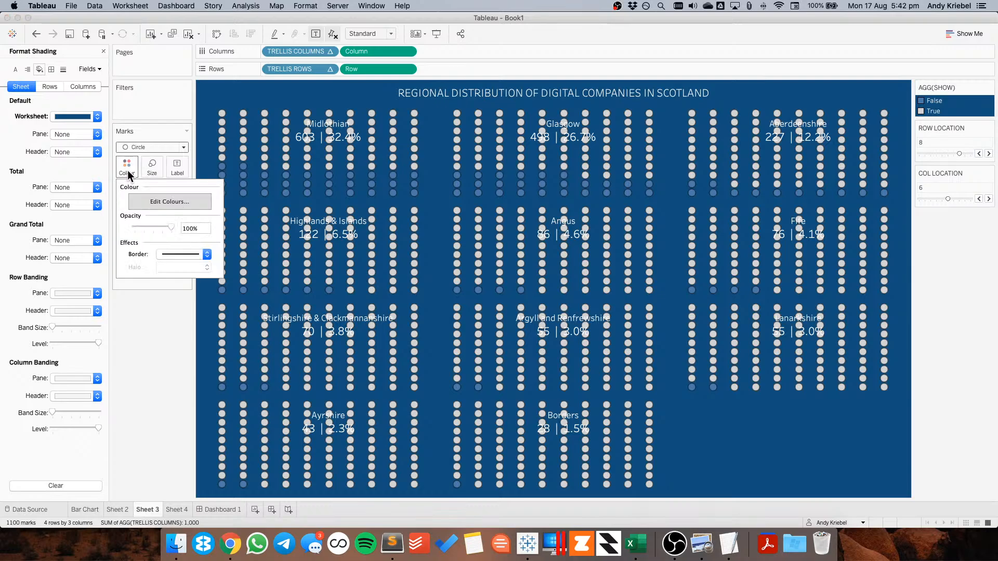
{"action": "left_click", "coordinate": [184, 255]}
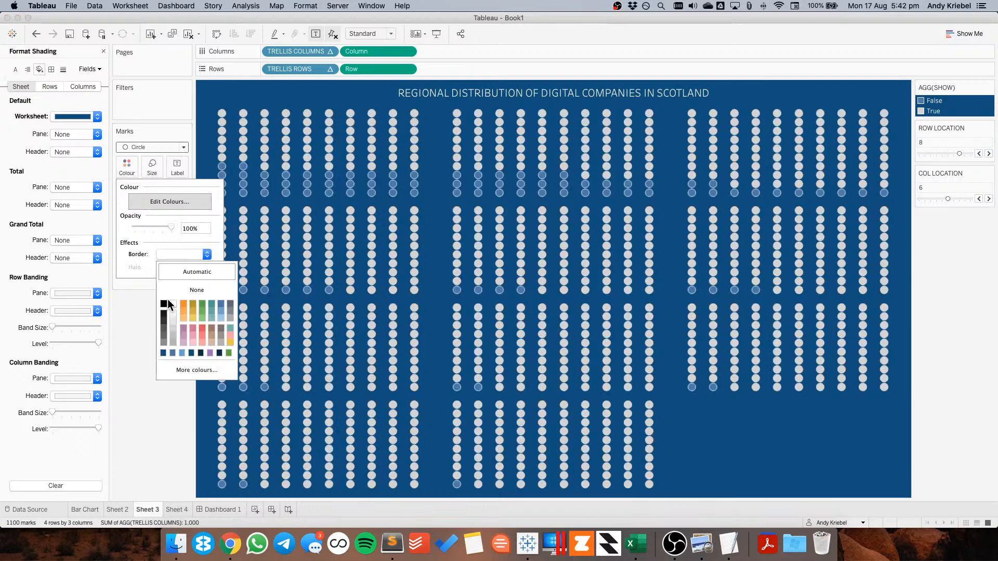
{"action": "left_click", "coordinate": [226, 509]}
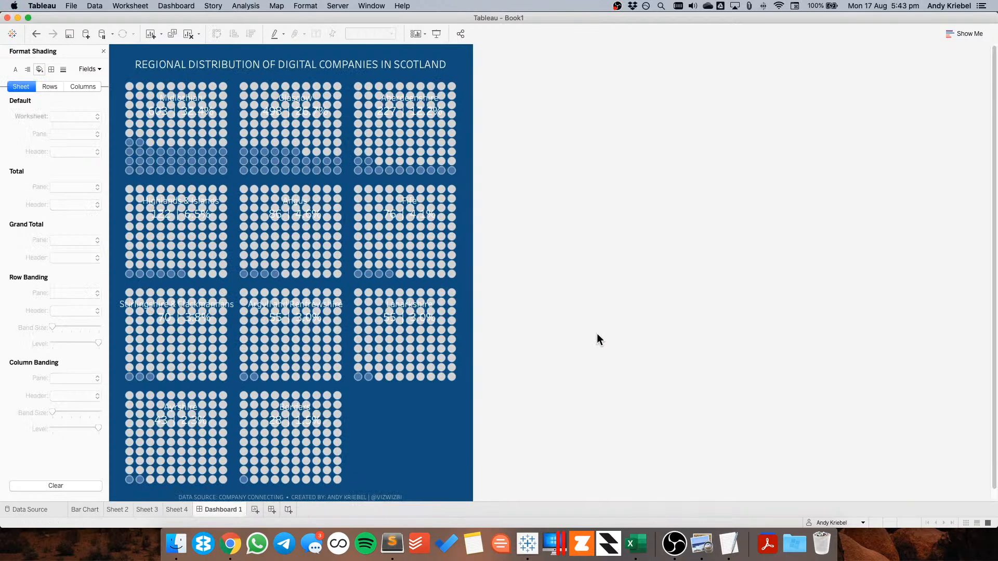
{"action": "left_click", "coordinate": [146, 509]}
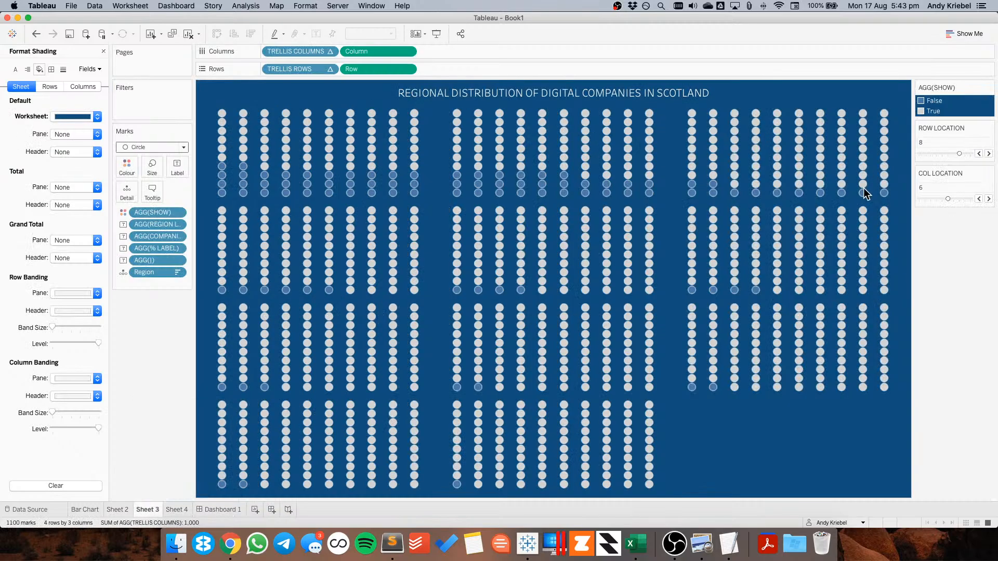
Pick the White to Black palette for the SHOW colours and preview the result on the dashboard
{"action": "double_click", "coordinate": [963, 99]}
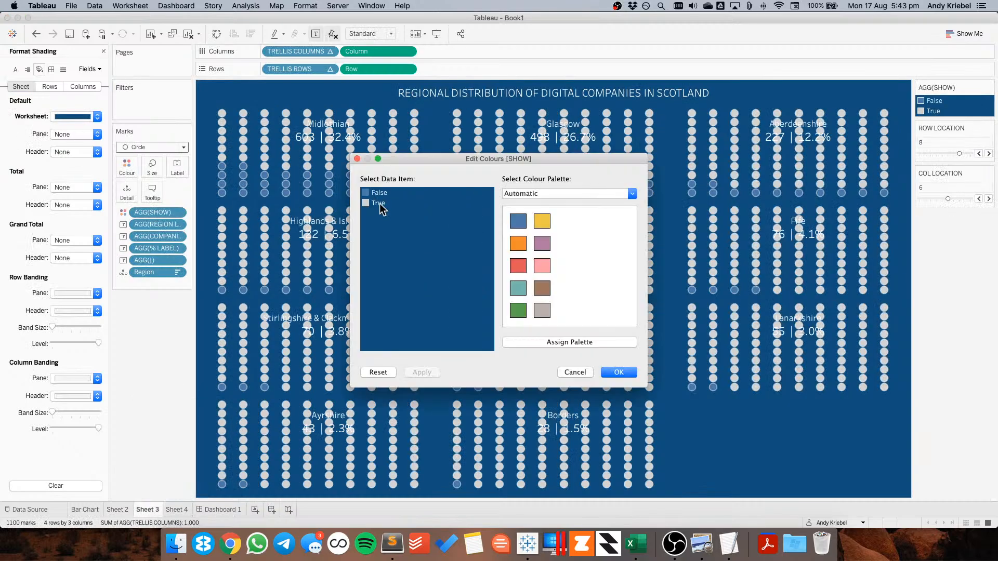
{"action": "left_click", "coordinate": [553, 194]}
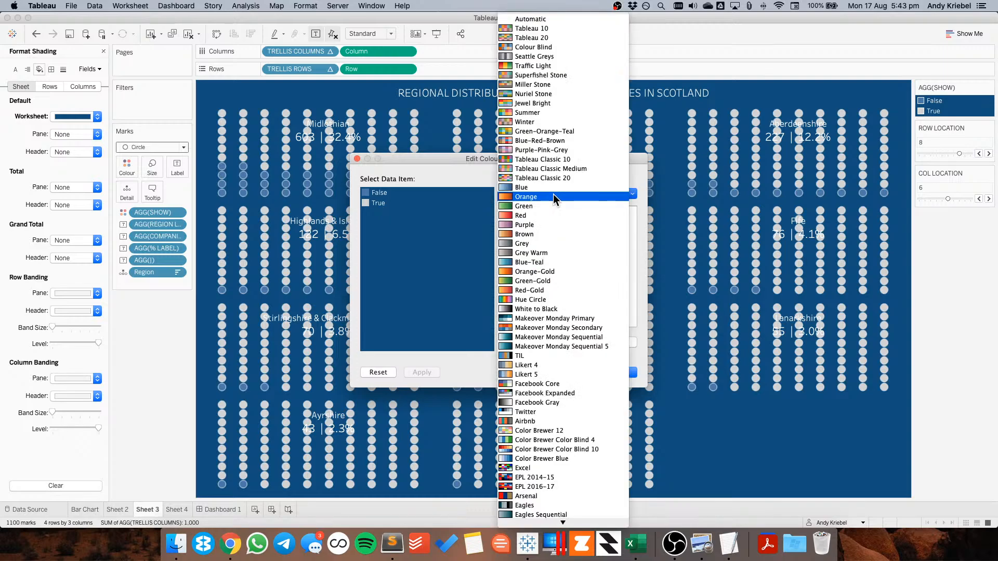
{"action": "left_click", "coordinate": [548, 309]}
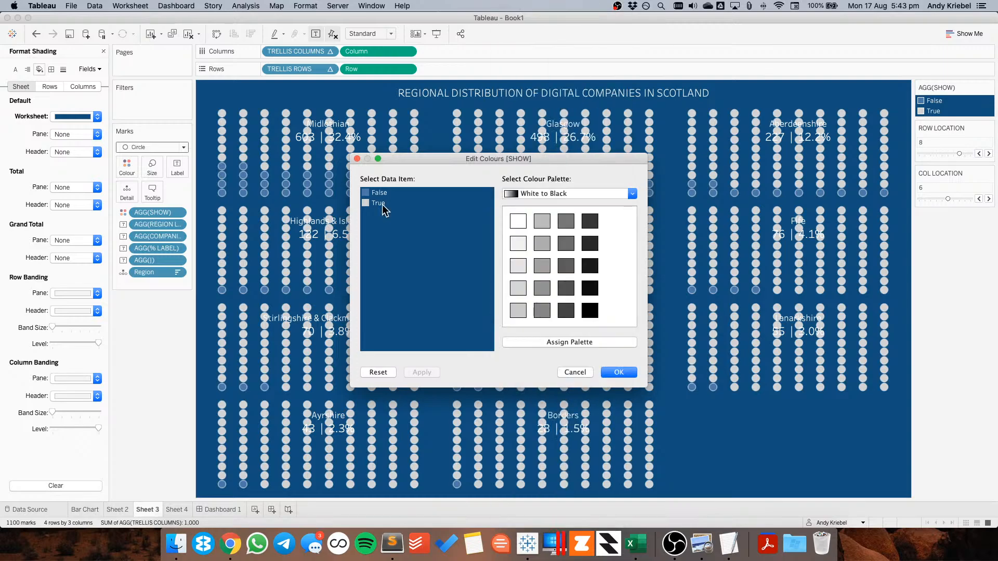
{"action": "left_click", "coordinate": [619, 372]}
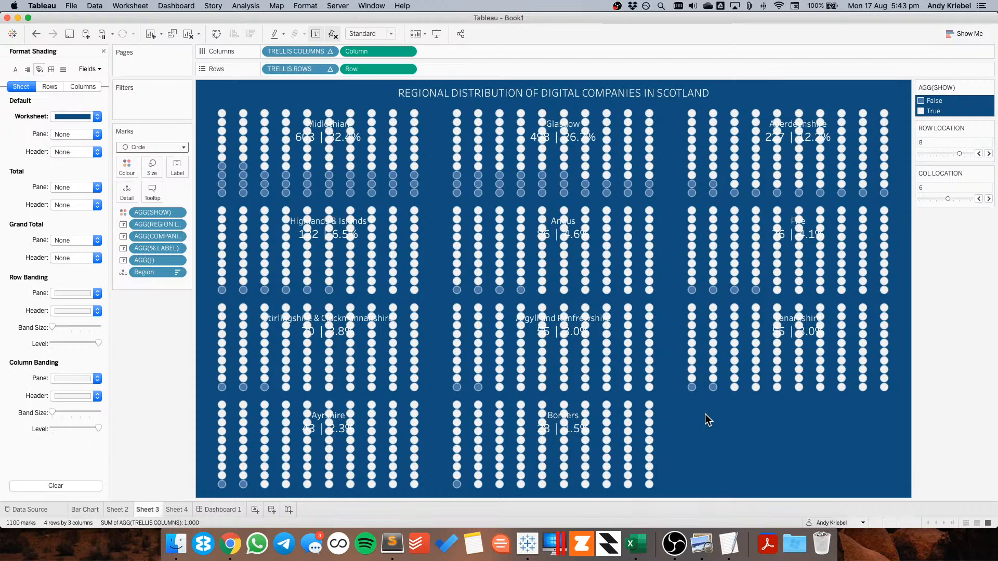
{"action": "left_click", "coordinate": [220, 511]}
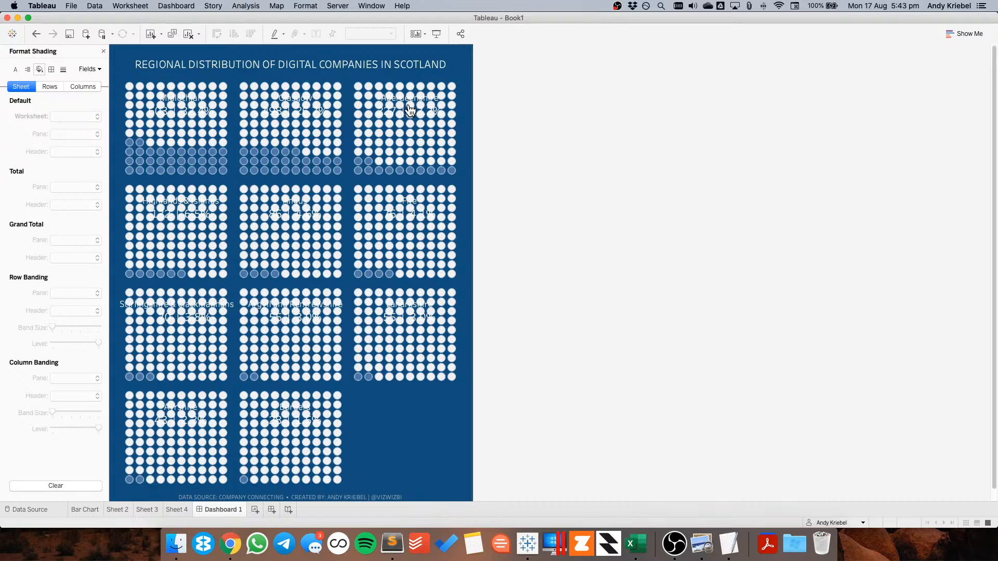
{"action": "left_click", "coordinate": [158, 509]}
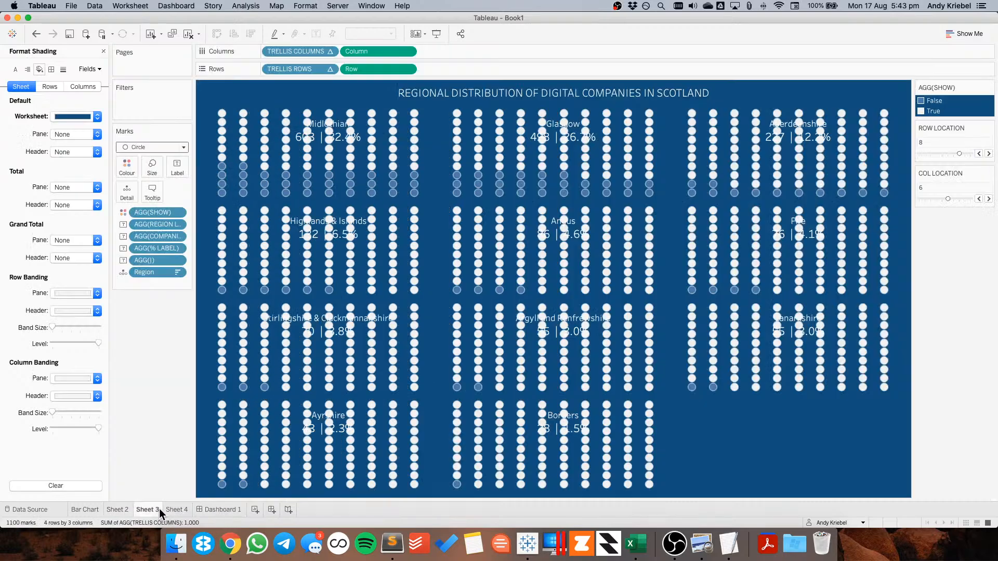
Try a dark grey label font colour, preview it on the dashboard, and undo it
{"action": "left_click", "coordinate": [172, 170]}
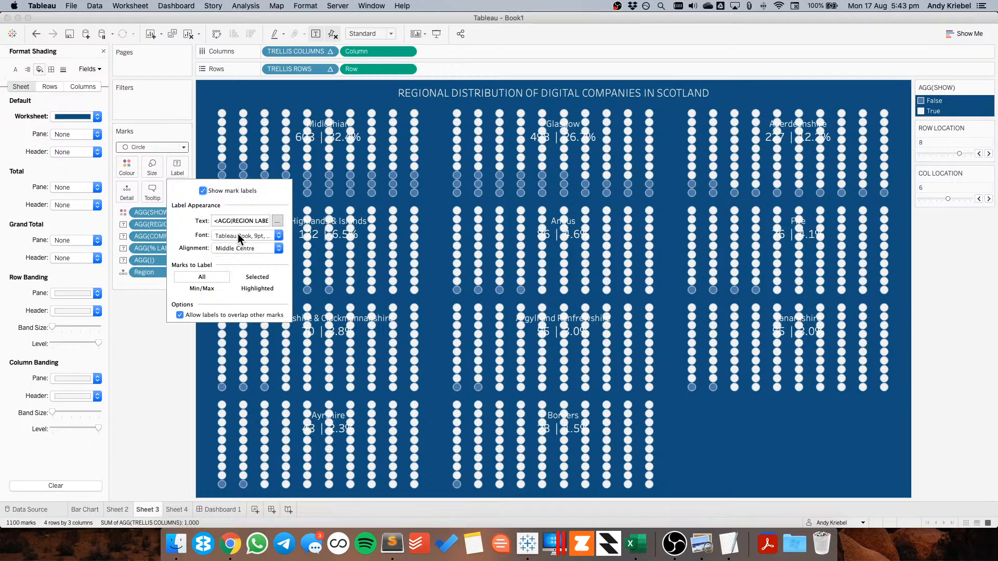
{"action": "left_click", "coordinate": [238, 235]}
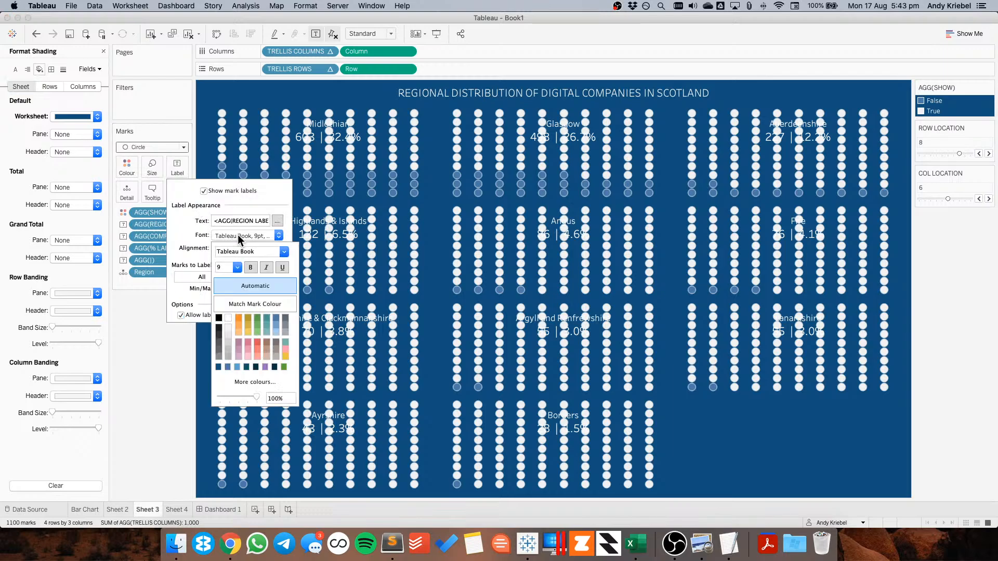
{"action": "left_click", "coordinate": [219, 351]}
{"action": "left_click", "coordinate": [144, 379]}
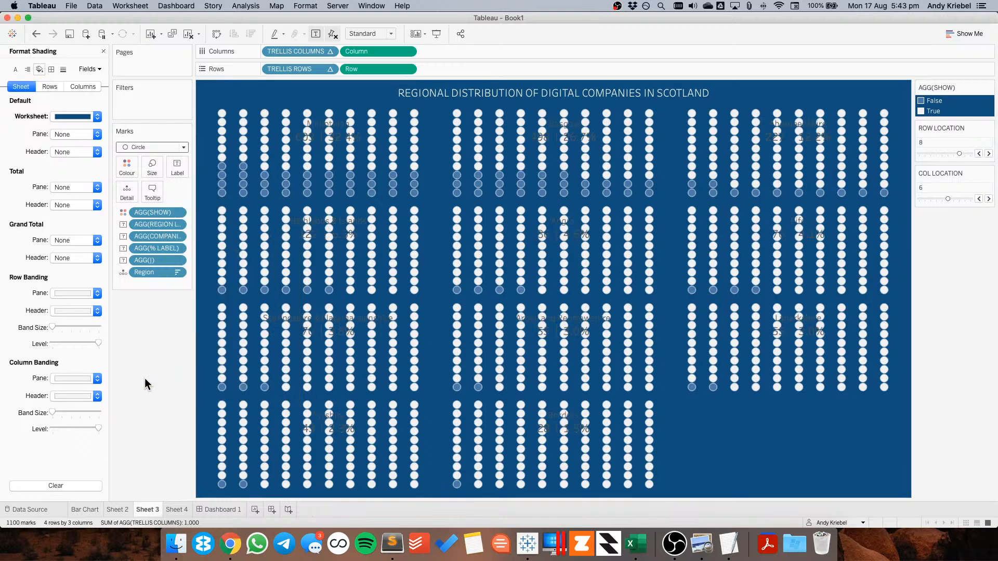
{"action": "left_click", "coordinate": [220, 510]}
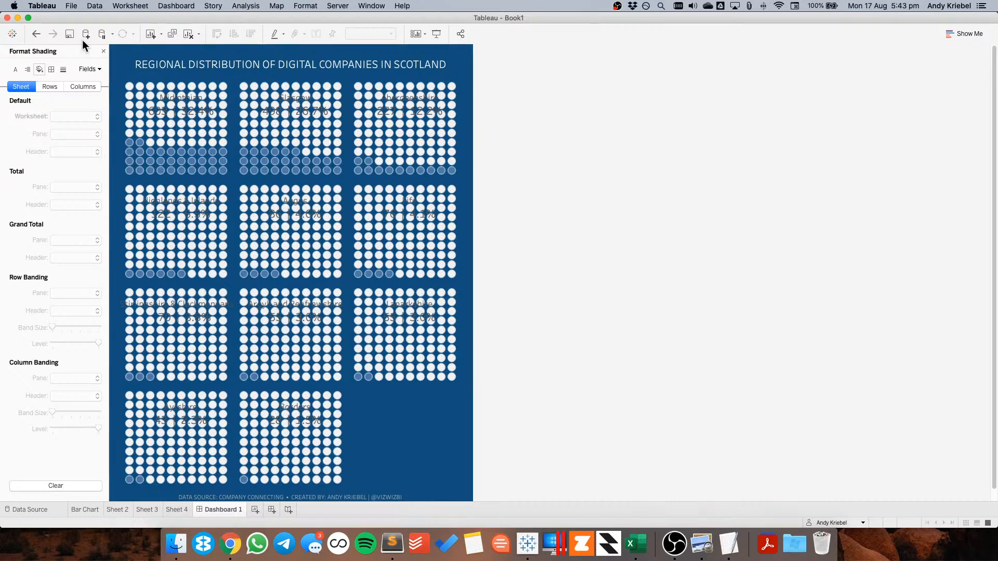
{"action": "key", "text": "super+z"}
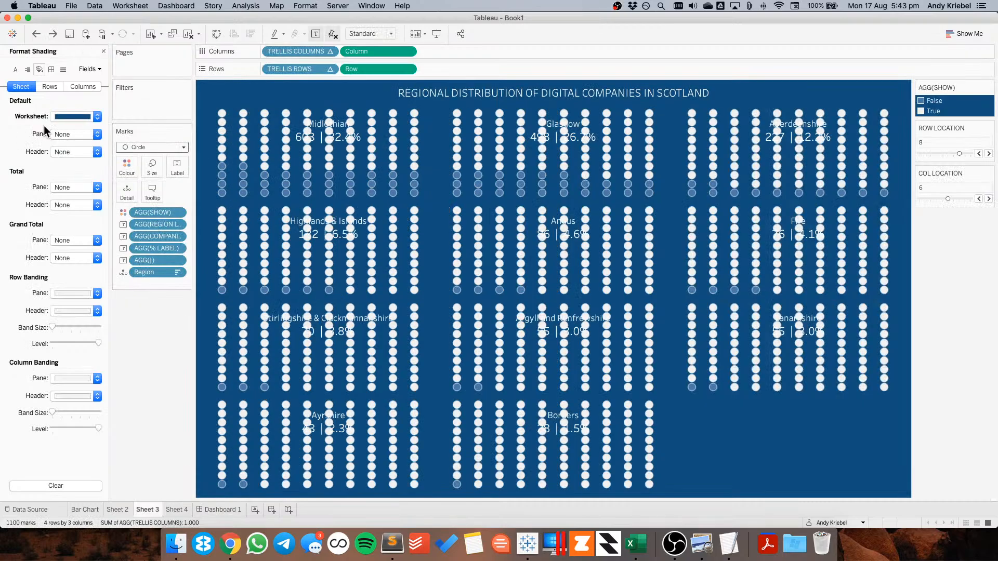
Set the worksheet shading to None and preview the sheet on the dashboard
{"action": "left_click", "coordinate": [73, 116]}
{"action": "left_click", "coordinate": [75, 134]}
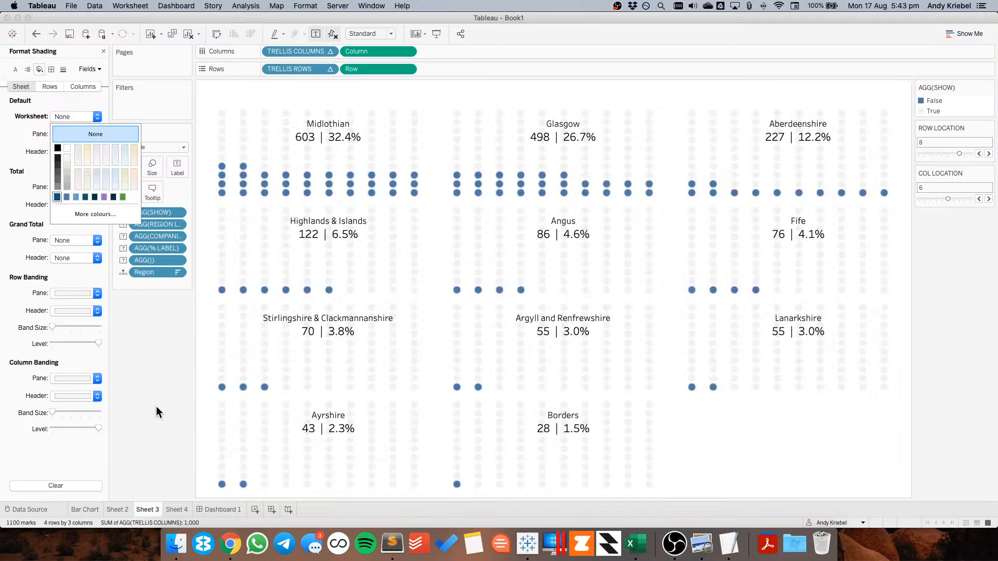
{"action": "left_click", "coordinate": [221, 510]}
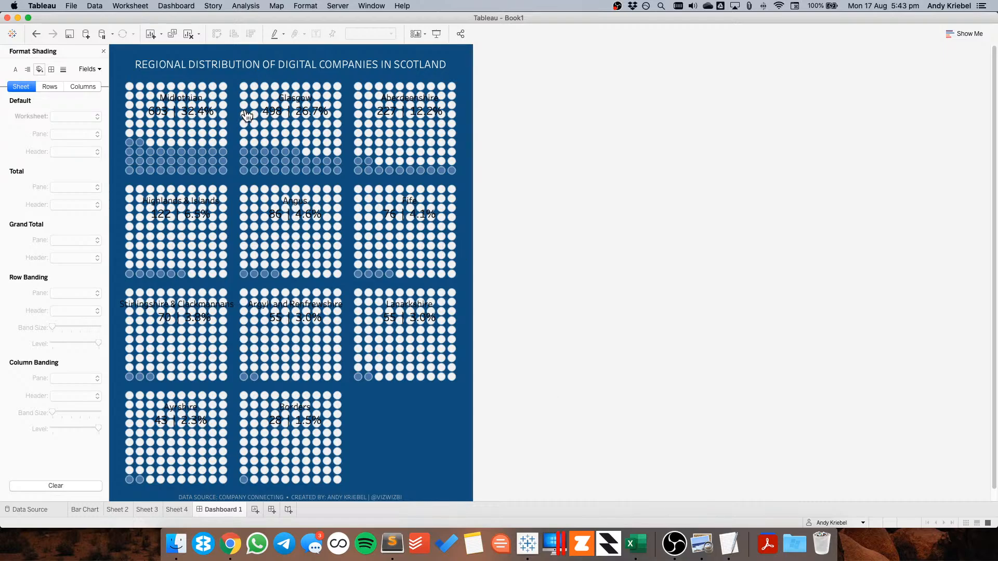
Clear the dashboard's default shading in the dashboard formatting
{"action": "left_click", "coordinate": [104, 52]}
{"action": "left_click", "coordinate": [176, 6]}
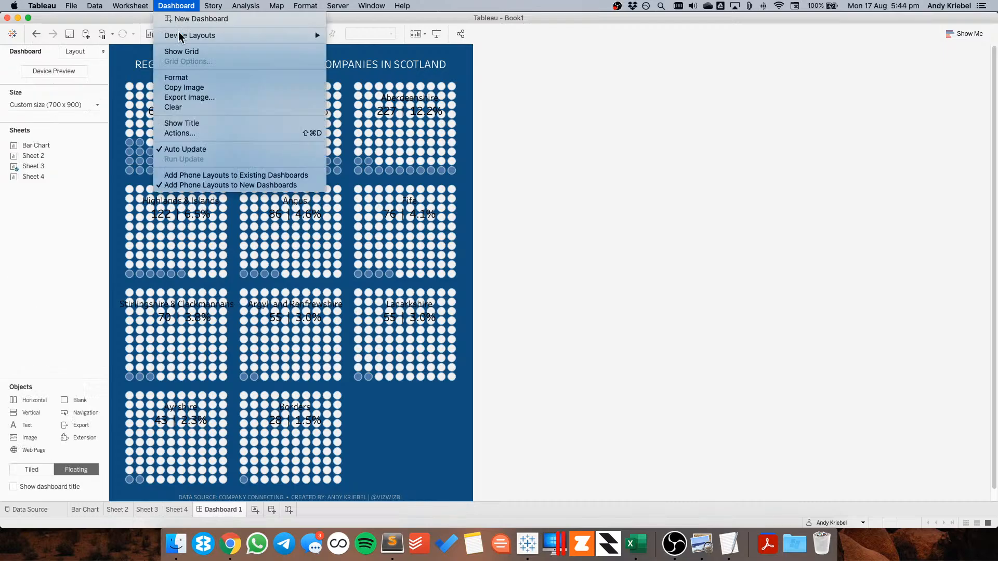
{"action": "left_click", "coordinate": [173, 78]}
{"action": "left_click", "coordinate": [62, 84]}
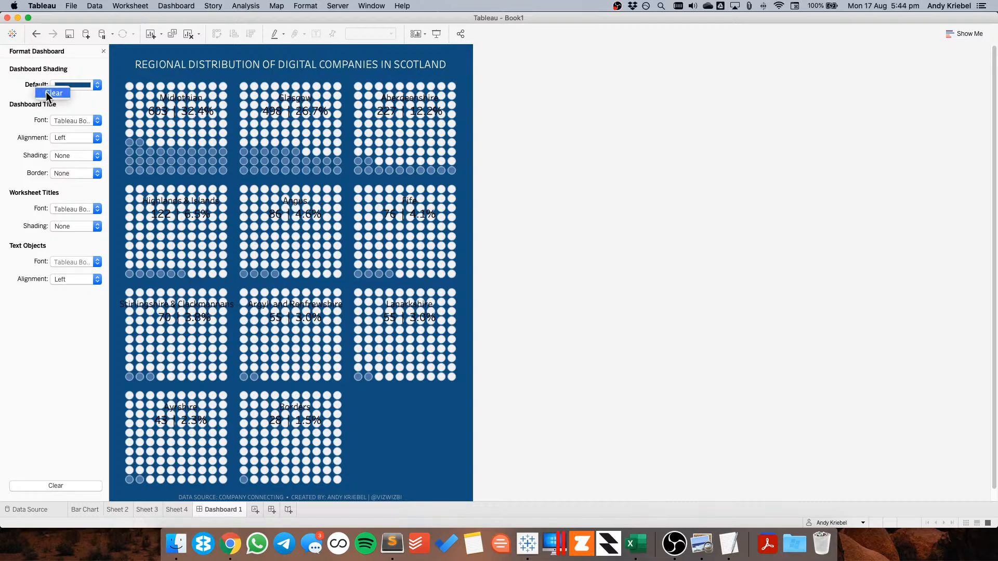
{"action": "left_click", "coordinate": [46, 91]}
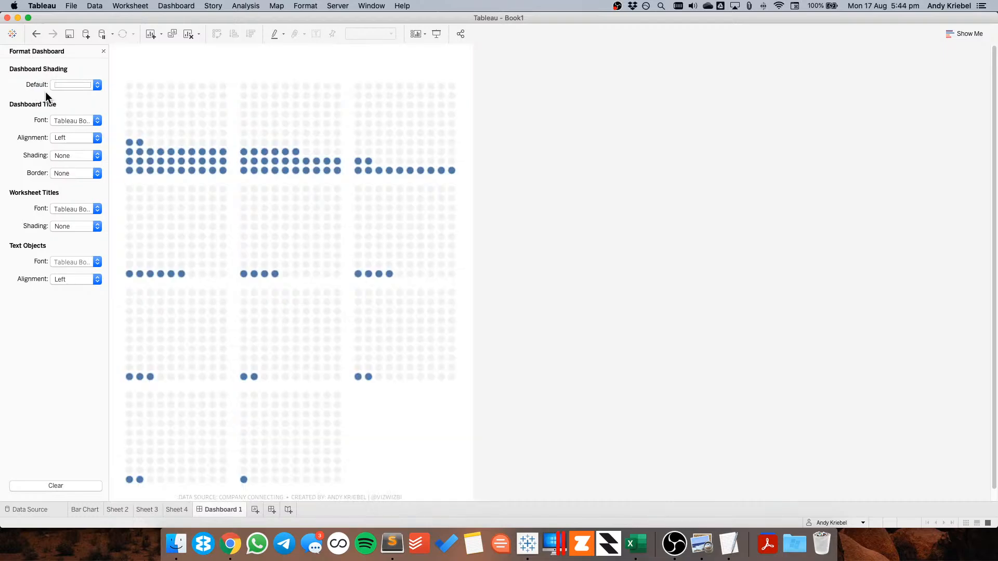
Change the dashboard title's font colour to a dark grey
{"action": "double_click", "coordinate": [352, 64]}
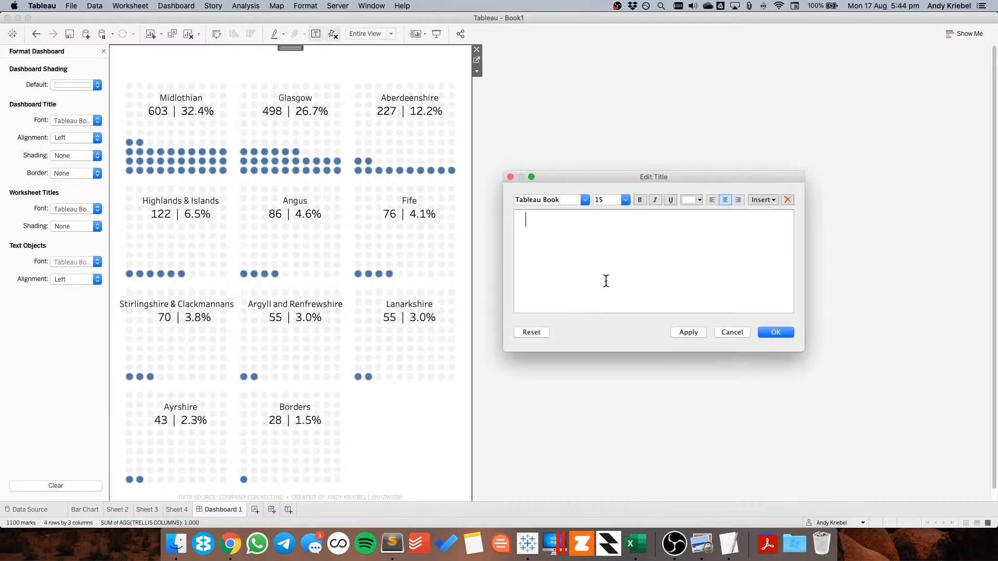
{"action": "left_click", "coordinate": [695, 200]}
{"action": "left_click", "coordinate": [689, 229]}
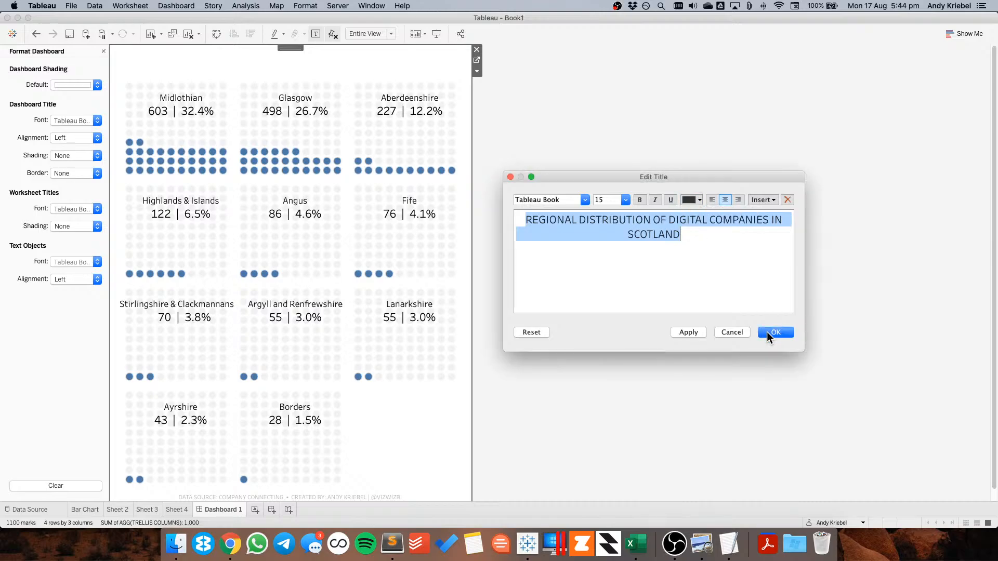
{"action": "left_click", "coordinate": [767, 332]}
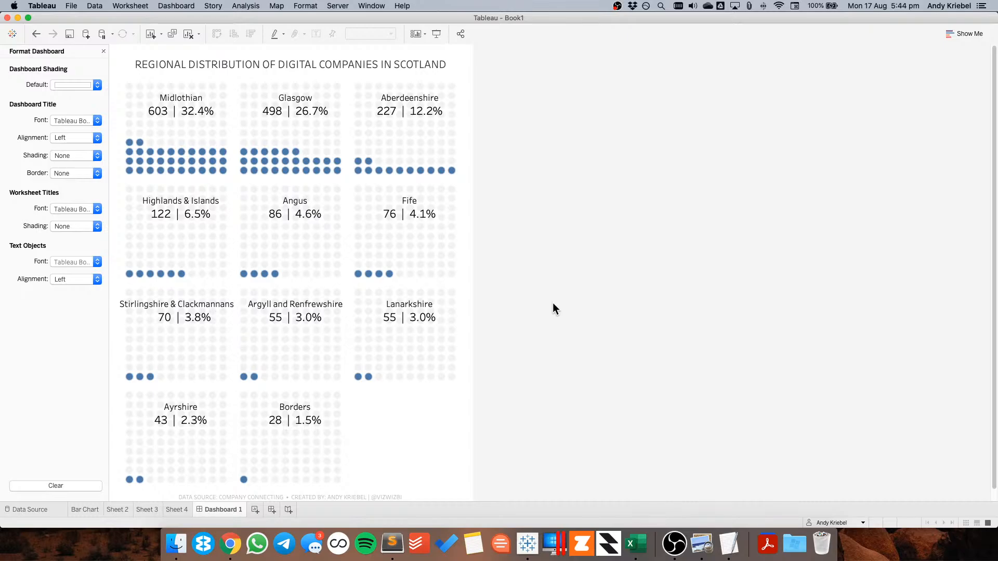
Remove the borders from the circle marks and preview the dashboard
{"action": "left_click", "coordinate": [147, 509]}
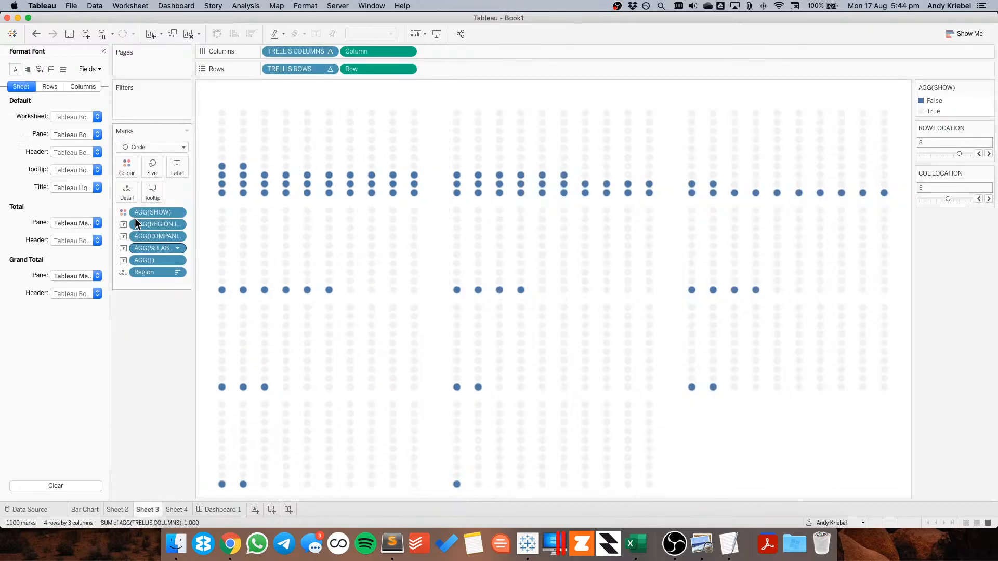
{"action": "left_click", "coordinate": [127, 166]}
{"action": "left_click", "coordinate": [167, 255]}
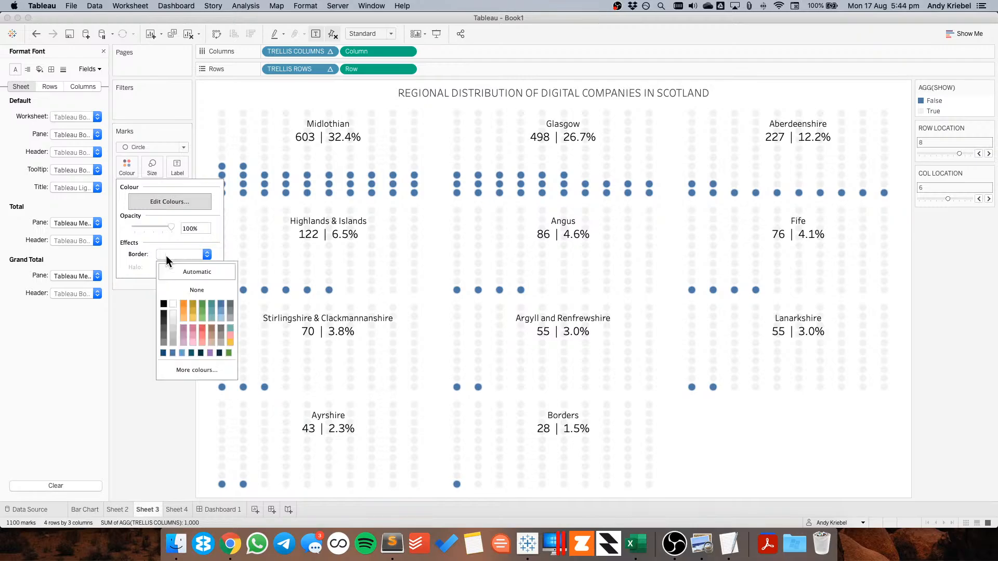
{"action": "left_click", "coordinate": [174, 289]}
{"action": "left_click", "coordinate": [133, 362]}
{"action": "left_click", "coordinate": [236, 515]}
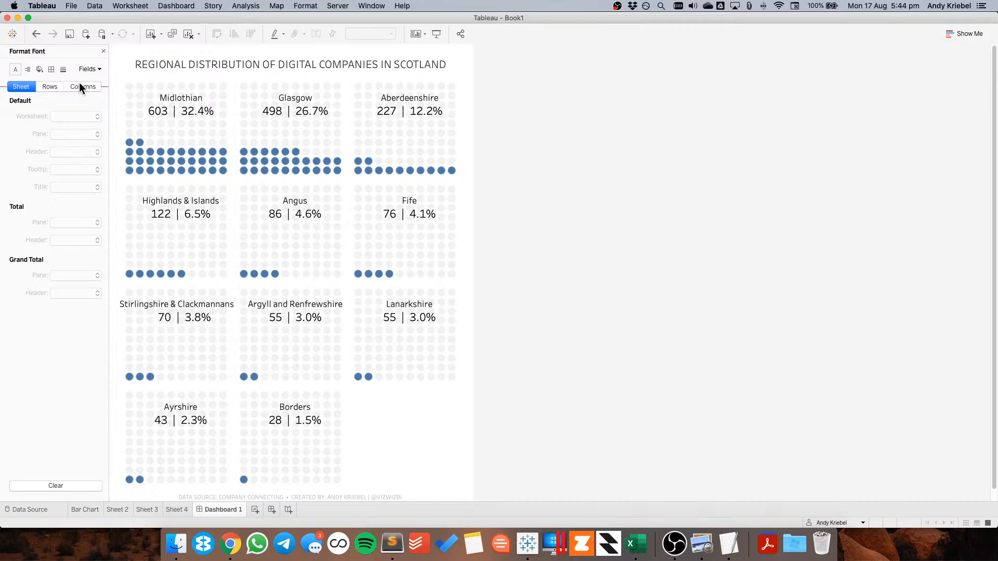
Lower the ROW LOCATION parameter to 7 and preview the dashboard
{"action": "left_click", "coordinate": [102, 51]}
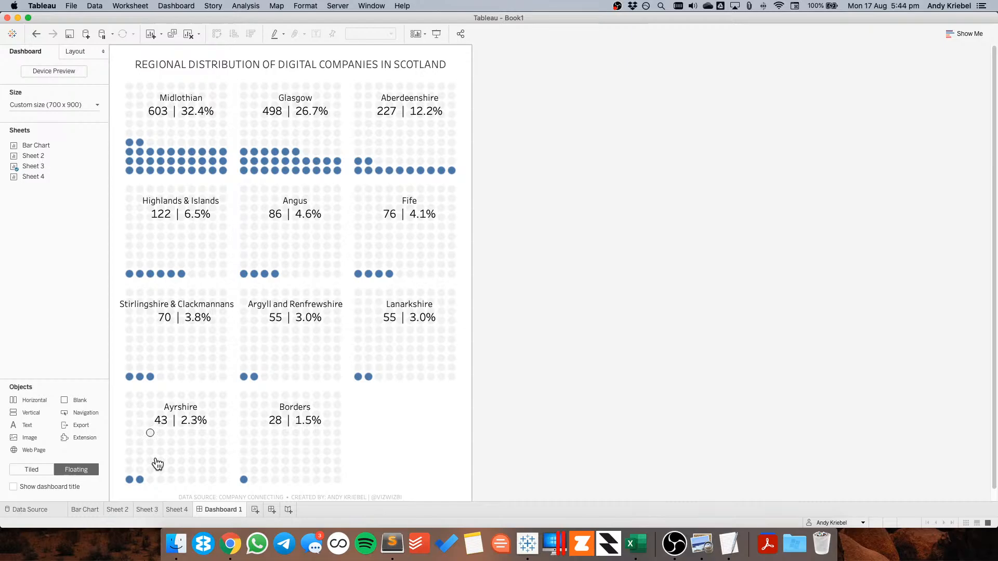
{"action": "left_click", "coordinate": [150, 509]}
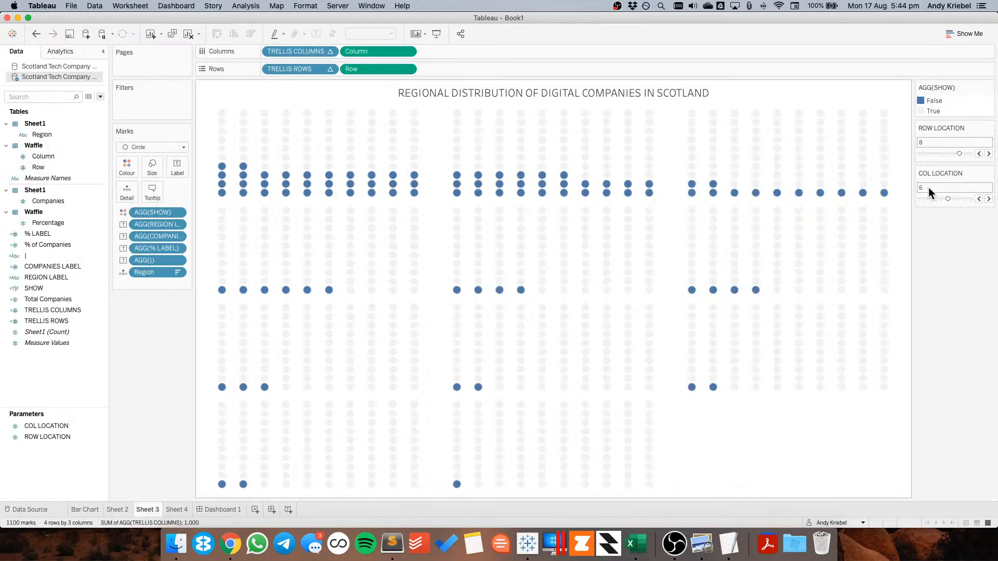
{"action": "left_click", "coordinate": [979, 154]}
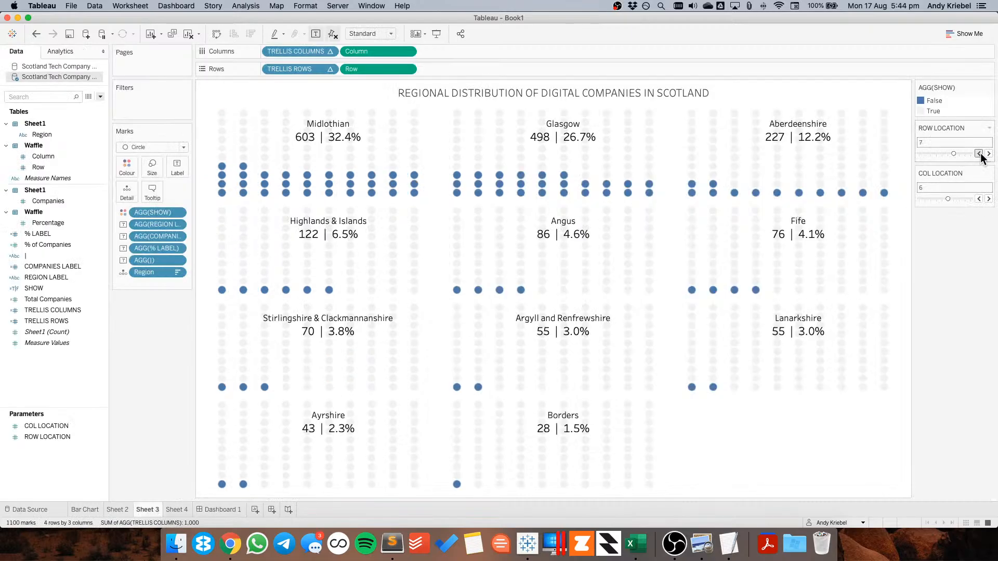
{"action": "left_click", "coordinate": [219, 510]}
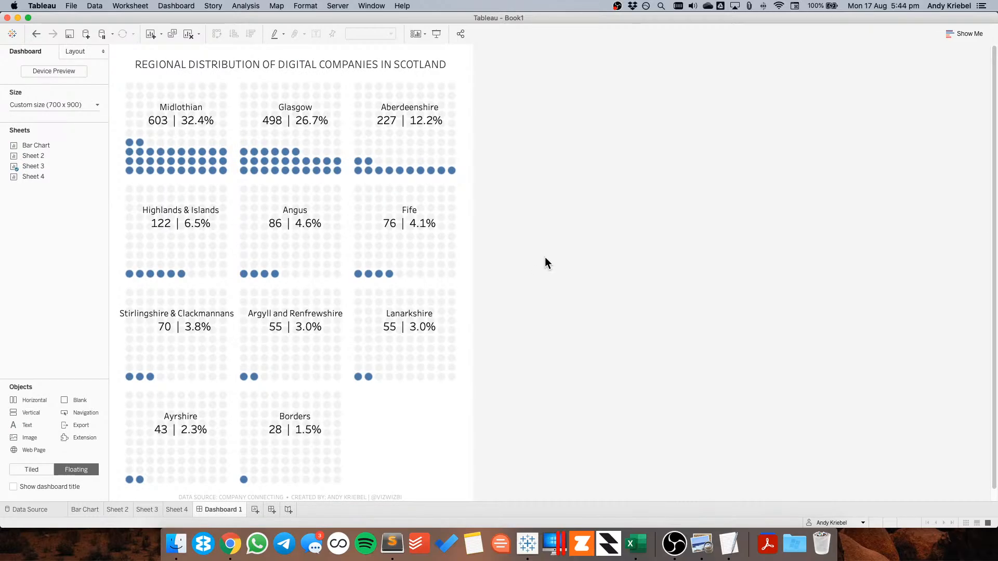
Set the region name line of the mark labels to 10 pt and preview the dashboard
{"action": "left_click", "coordinate": [149, 510]}
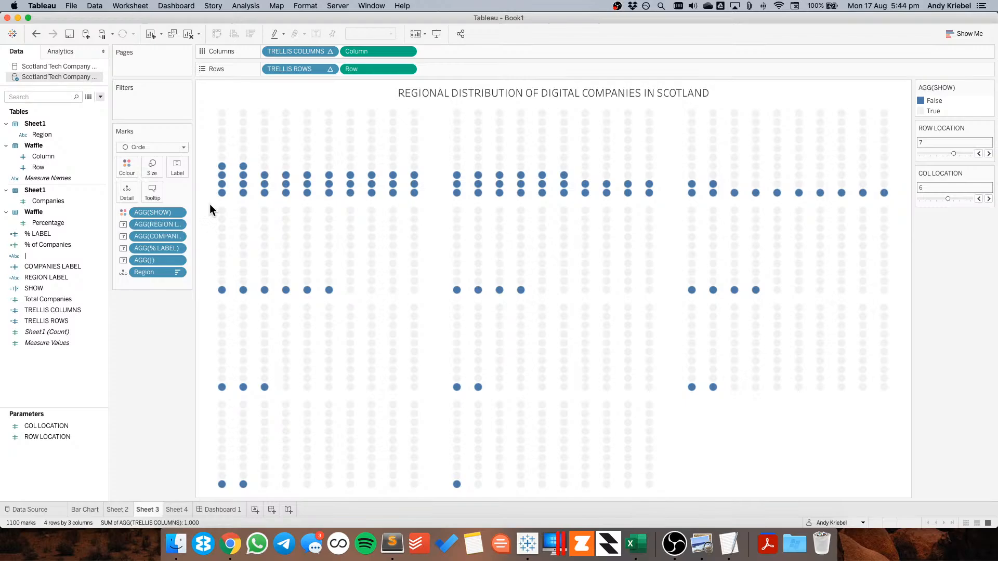
{"action": "left_click", "coordinate": [175, 167]}
{"action": "left_click", "coordinate": [277, 222]}
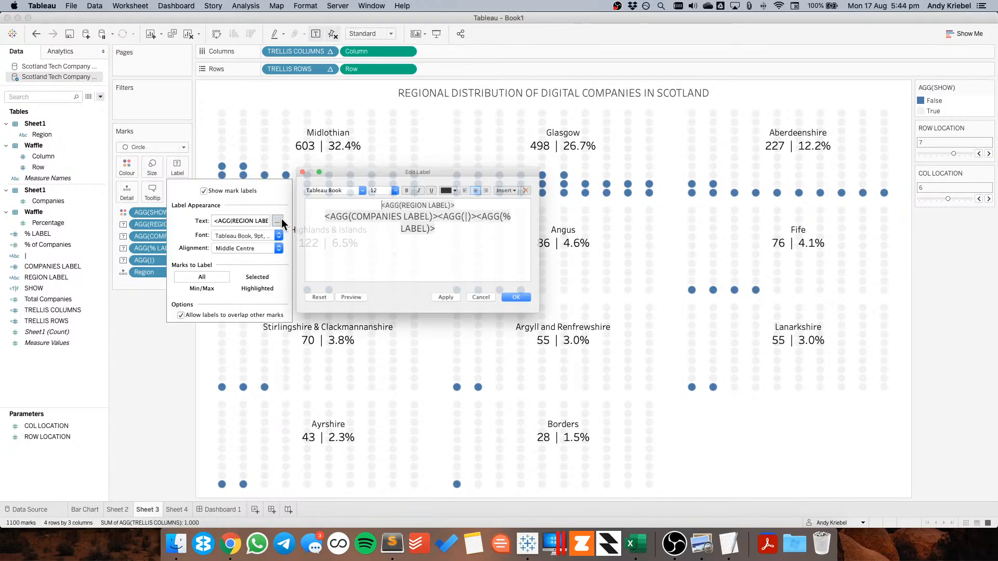
{"action": "triple_click", "coordinate": [398, 196]}
{"action": "left_click", "coordinate": [389, 178]}
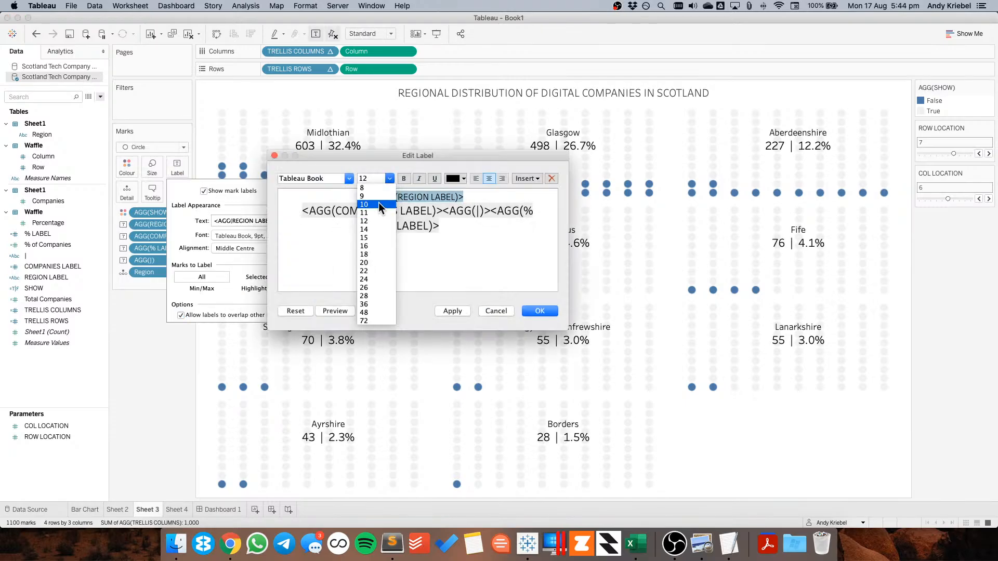
{"action": "left_click", "coordinate": [378, 204]}
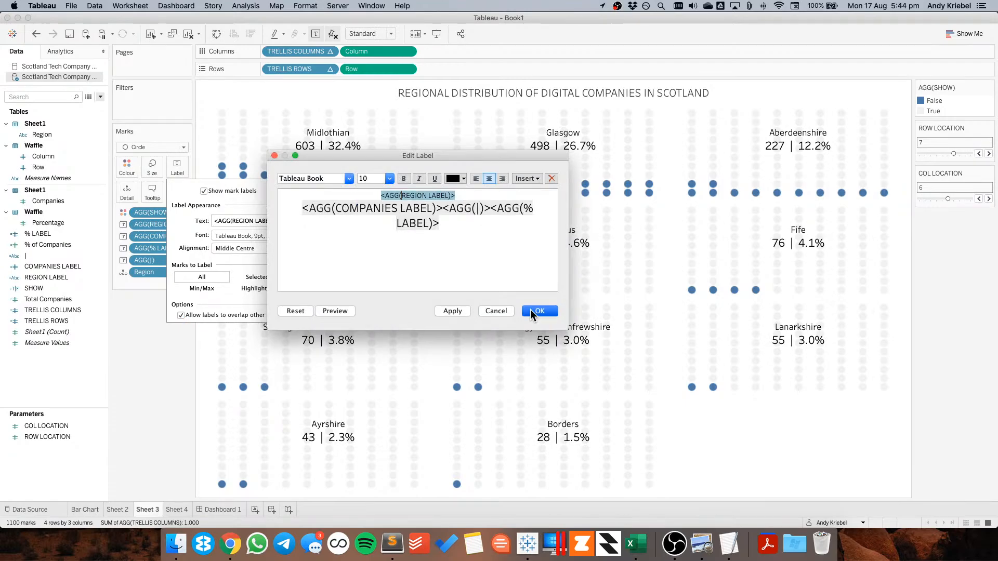
{"action": "left_click", "coordinate": [531, 310]}
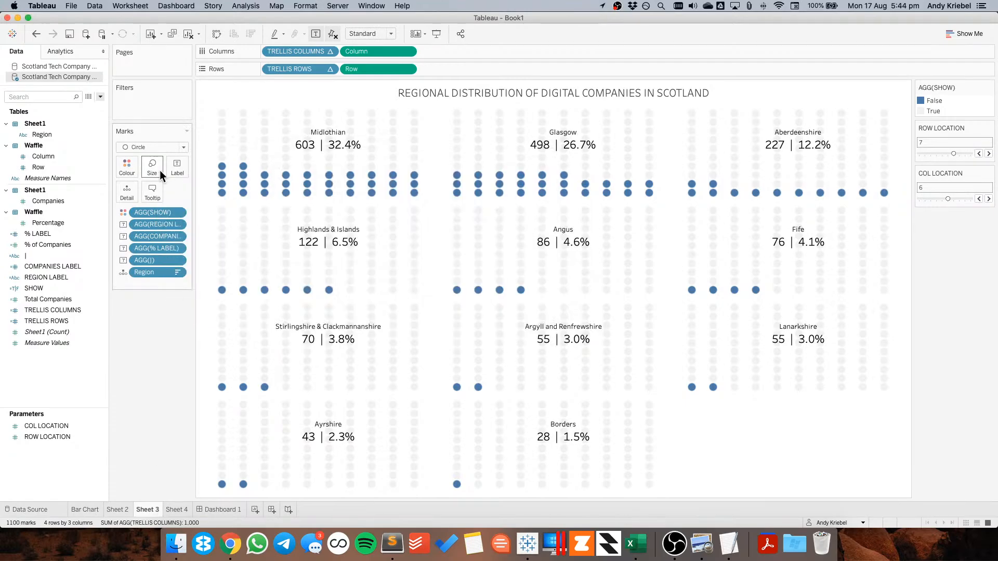
{"action": "left_click", "coordinate": [218, 509]}
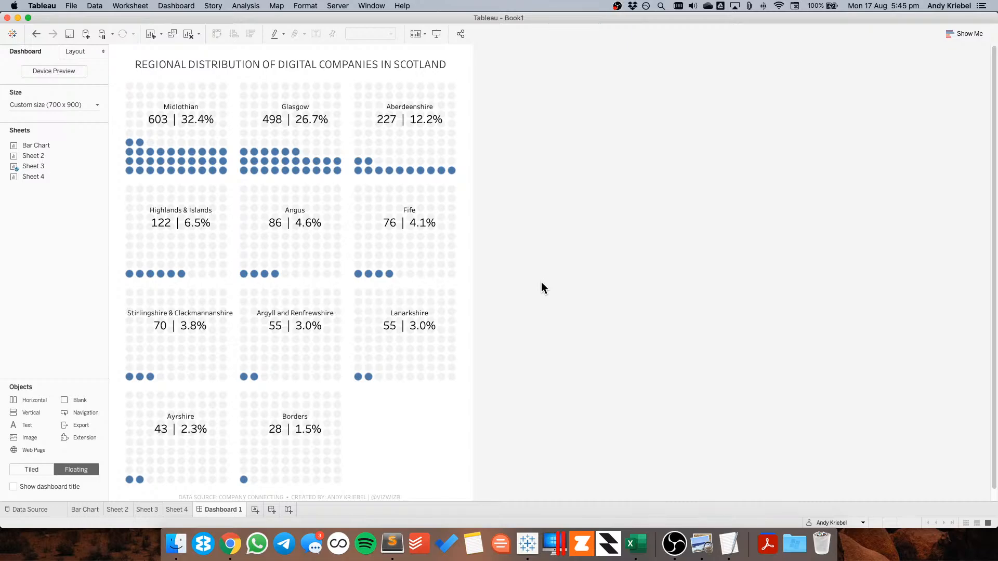
Recolour the highlighted (False) circles on the waffle sheet to hex 114F7C, copied from the Company Connecting website's styles
{"action": "left_click", "coordinate": [147, 510]}
{"action": "double_click", "coordinate": [953, 105]}
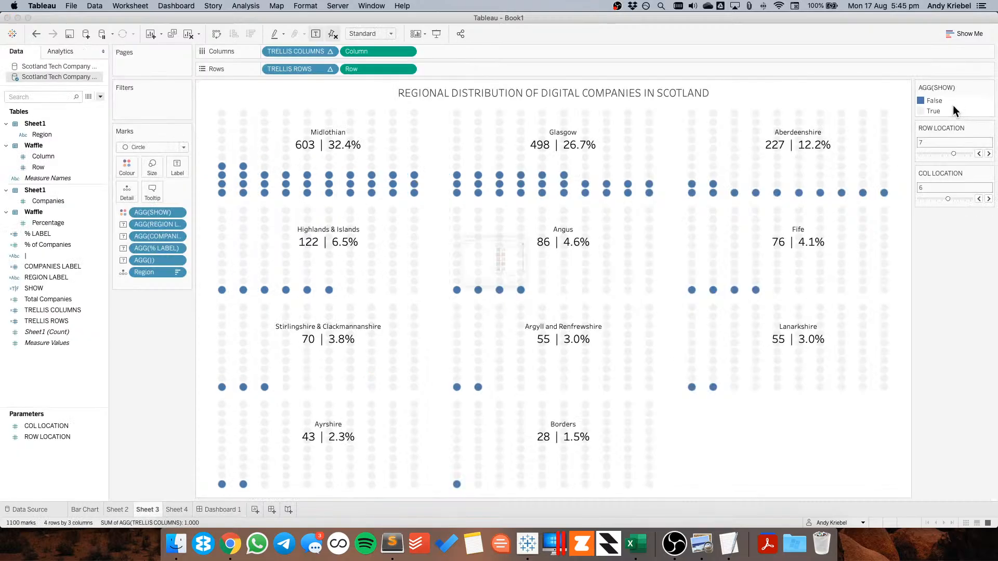
{"action": "double_click", "coordinate": [364, 193]}
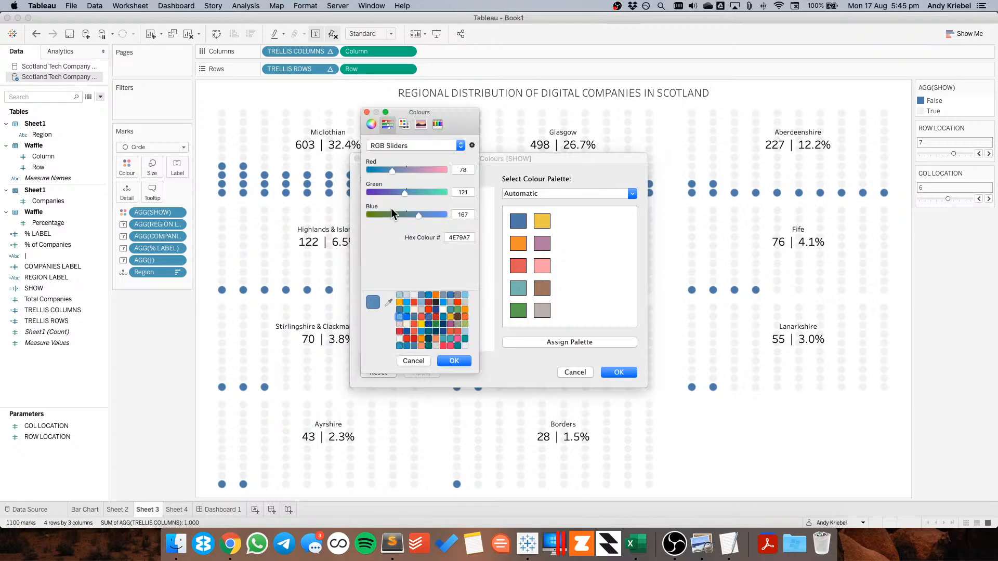
{"action": "double_click", "coordinate": [455, 237]}
{"action": "type", "text": "<AGG(|)>"}
{"action": "key", "text": "super+Tab"}
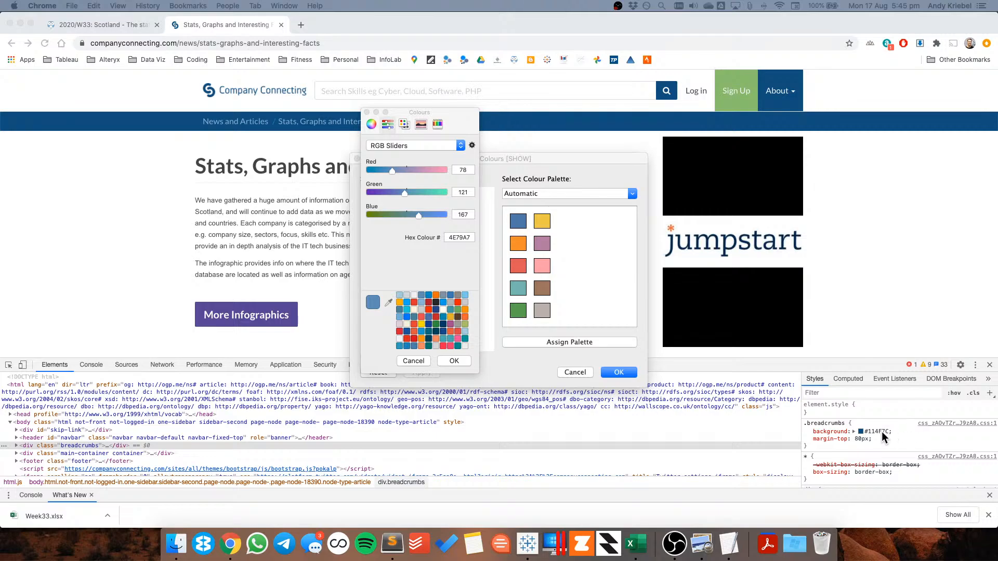
{"action": "left_click", "coordinate": [881, 430]}
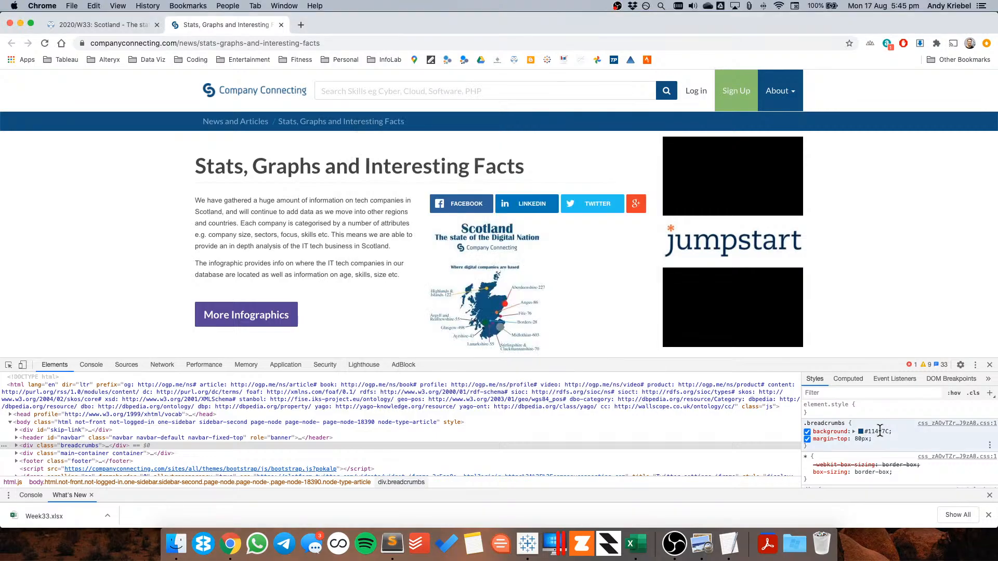
{"action": "left_click", "coordinate": [880, 431]}
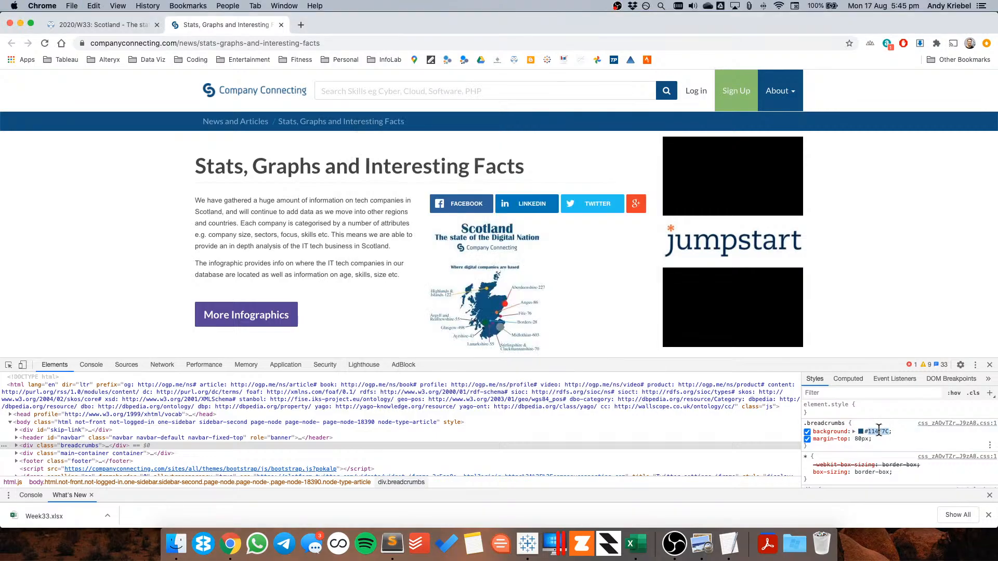
{"action": "key", "text": "super+Tab"}
{"action": "type", "text": "114F7C"}
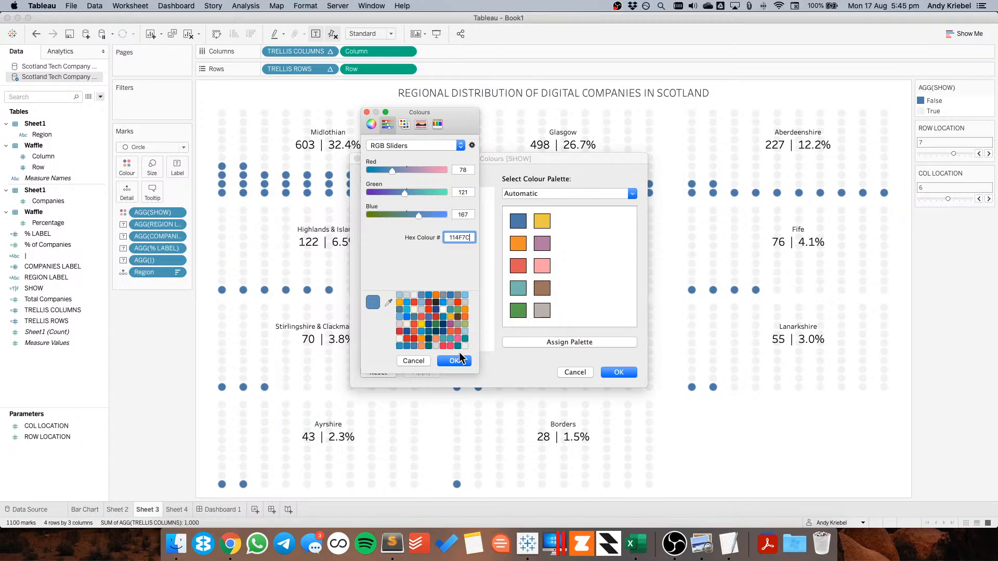
{"action": "key", "text": "Return"}
{"action": "left_click", "coordinate": [453, 362]}
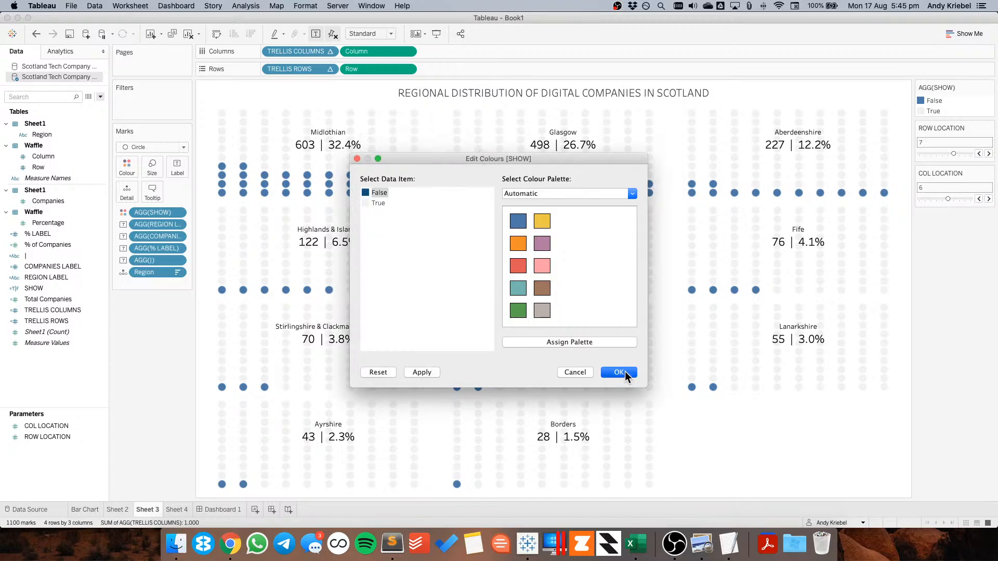
{"action": "left_click", "coordinate": [622, 372]}
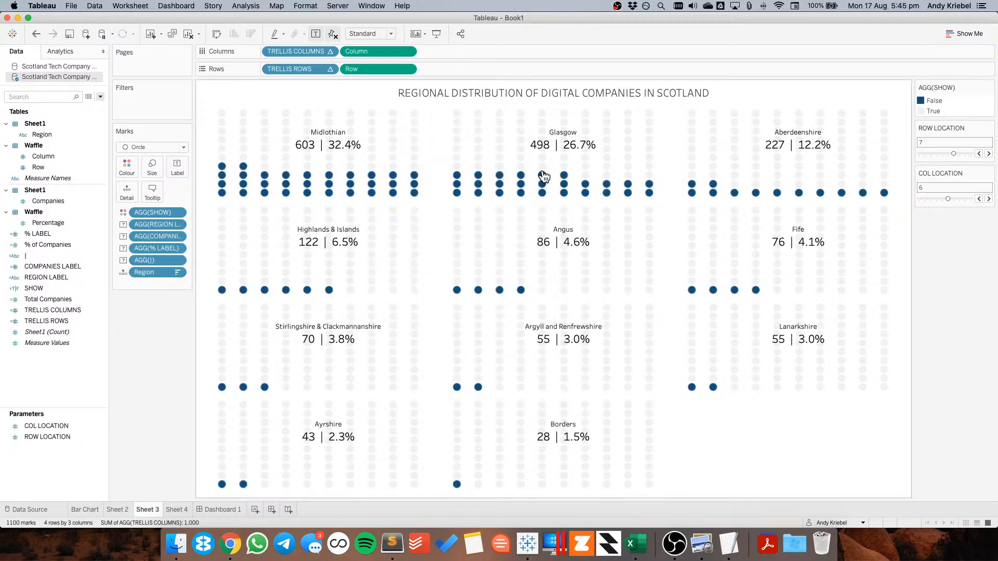
Change the worksheet title's font colour to the same dark blue
{"action": "double_click", "coordinate": [498, 92]}
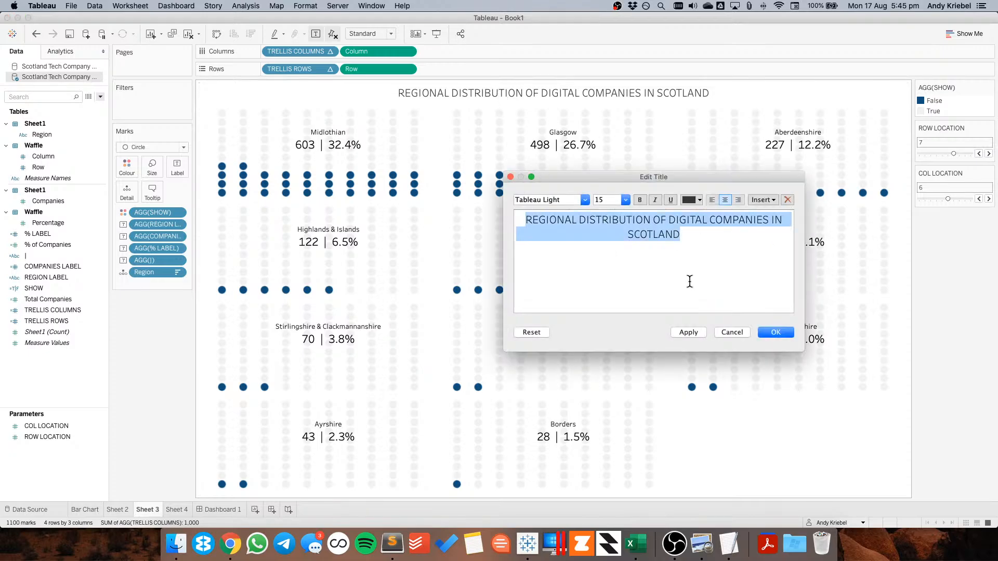
{"action": "left_click", "coordinate": [692, 201]}
{"action": "left_click", "coordinate": [687, 260]}
{"action": "left_click", "coordinate": [785, 333]}
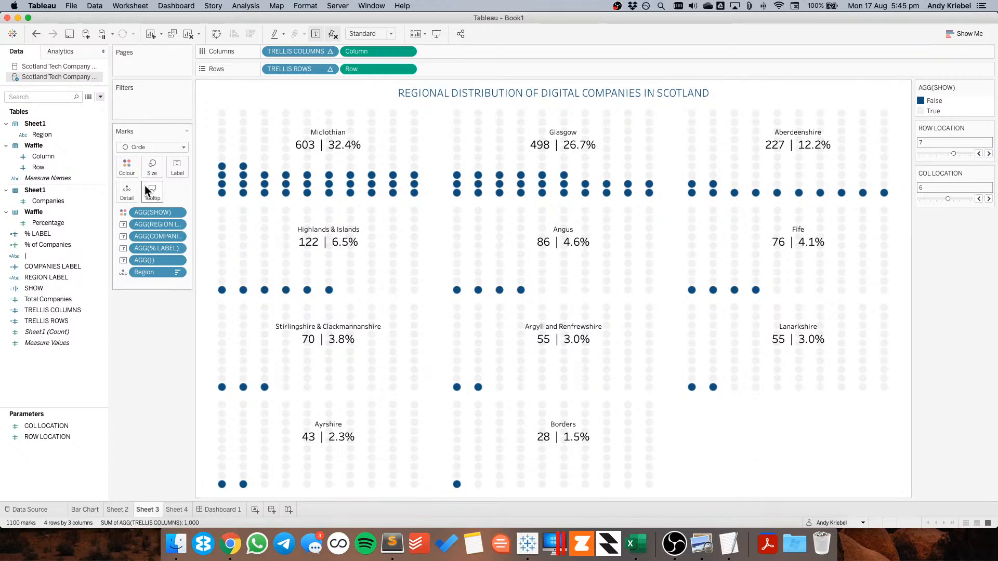
Set the mark labels' font colour to the dark blue swatch
{"action": "left_click", "coordinate": [177, 166]}
{"action": "left_click", "coordinate": [248, 236]}
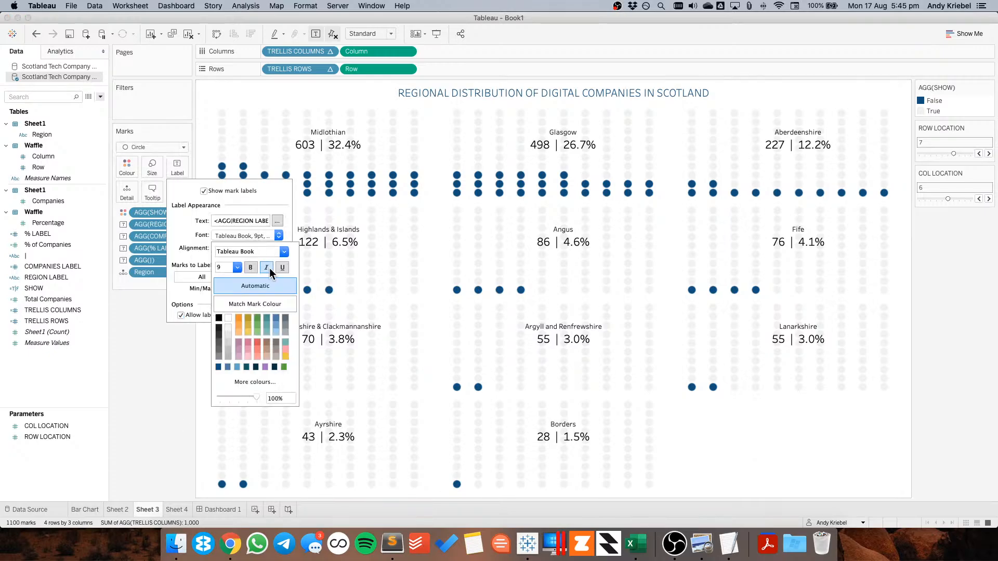
{"action": "left_click", "coordinate": [219, 367]}
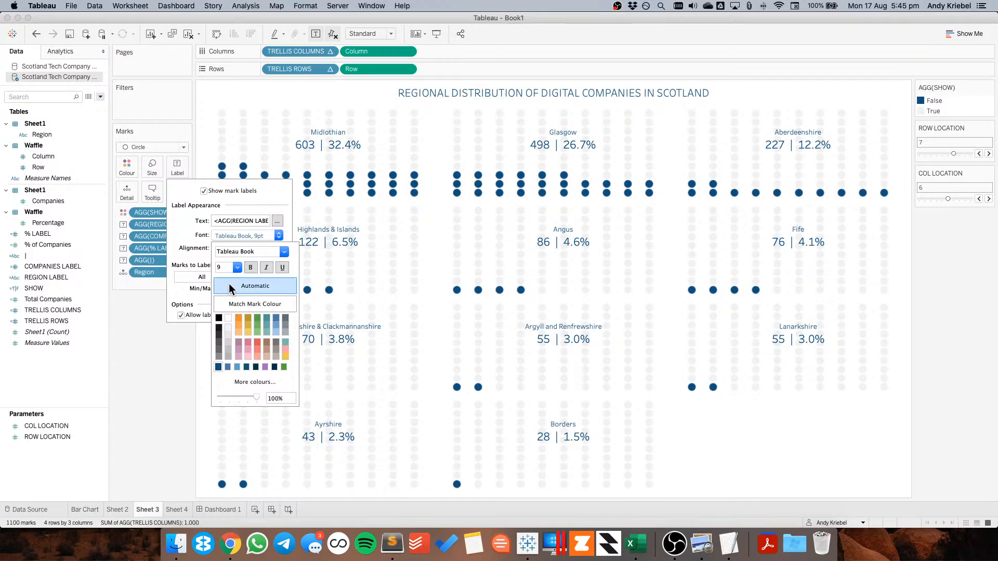
Edit the mark label text, setting the count and percentage line to the Tableau Semibold font
{"action": "left_click", "coordinate": [278, 221]}
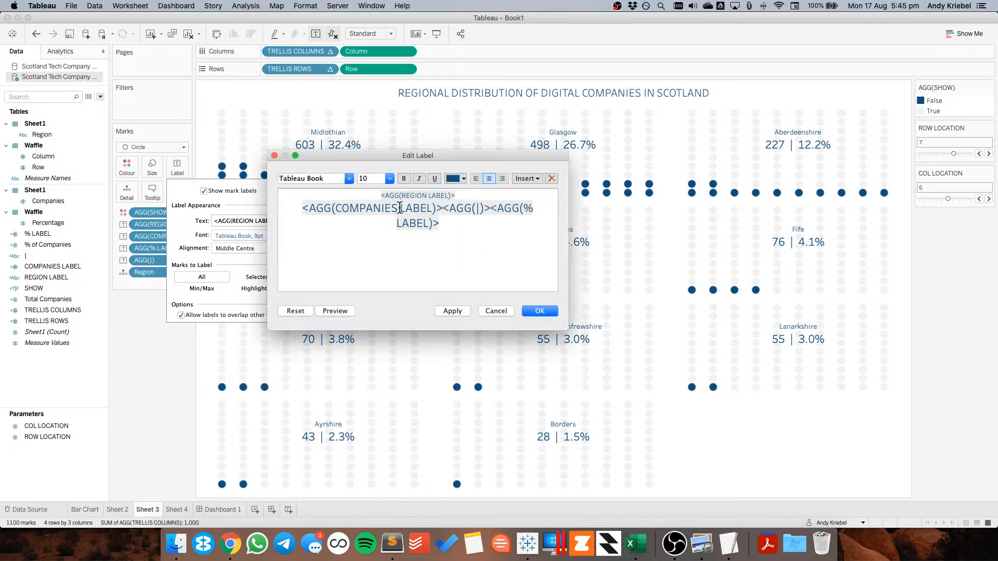
{"action": "left_click", "coordinate": [346, 179]}
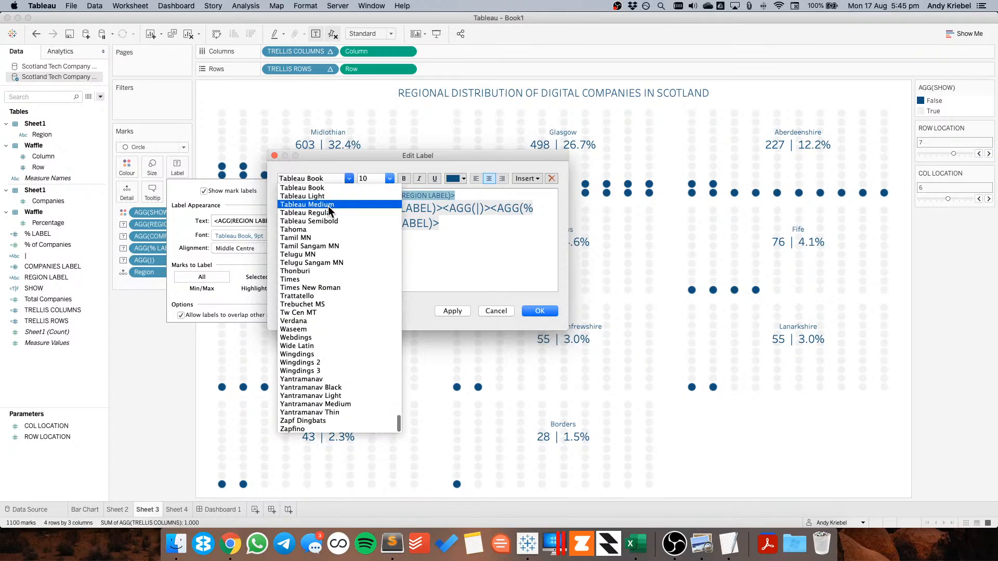
{"action": "left_click", "coordinate": [327, 196]}
{"action": "triple_click", "coordinate": [305, 208]}
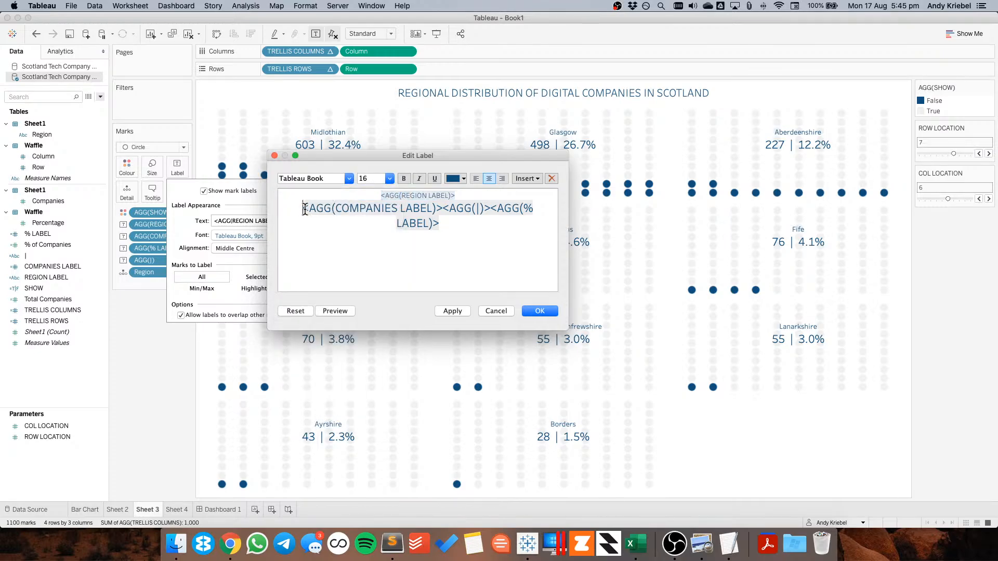
{"action": "left_click", "coordinate": [390, 179]}
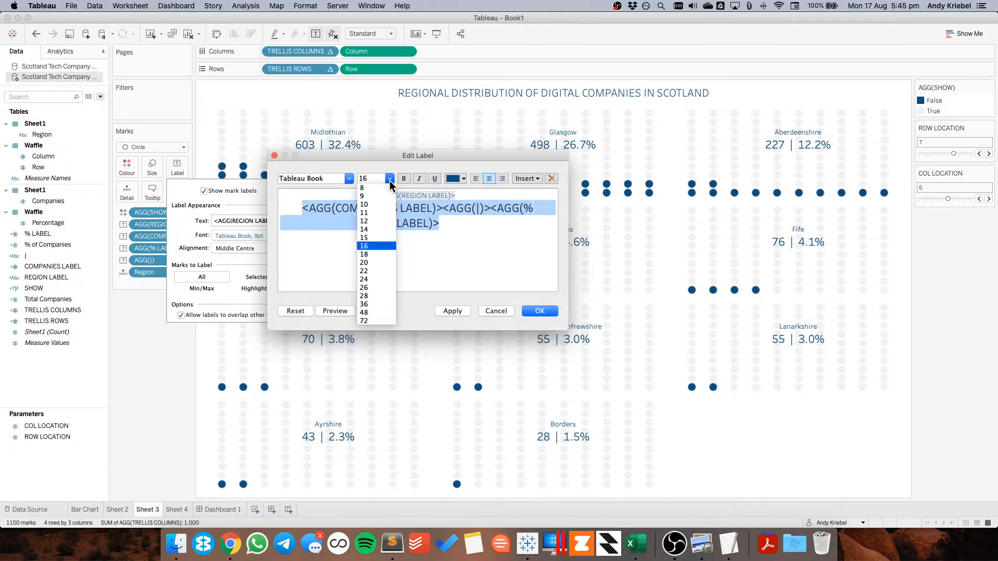
{"action": "left_click", "coordinate": [350, 177]}
{"action": "left_click", "coordinate": [348, 178]}
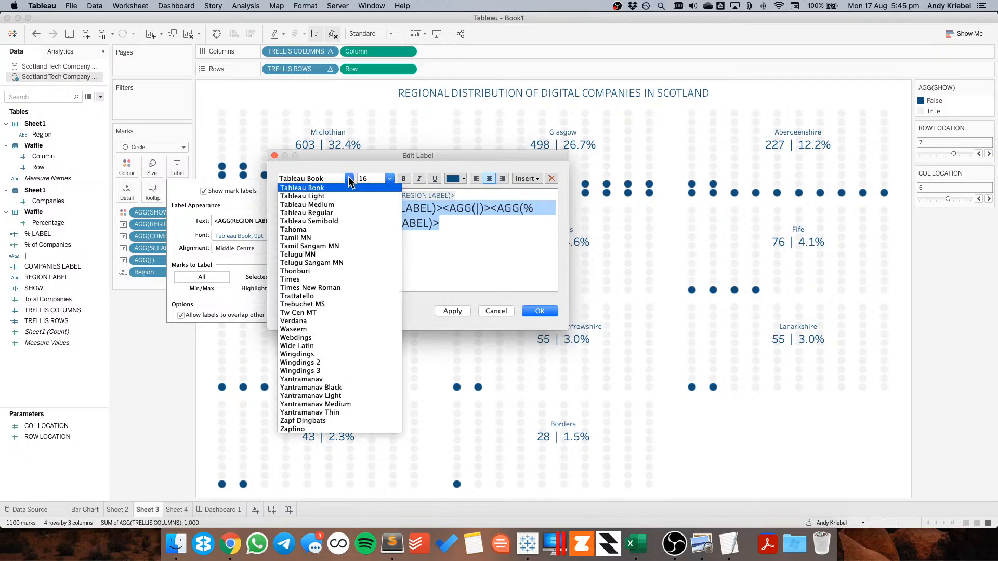
{"action": "left_click", "coordinate": [342, 221]}
{"action": "left_click", "coordinate": [452, 310]}
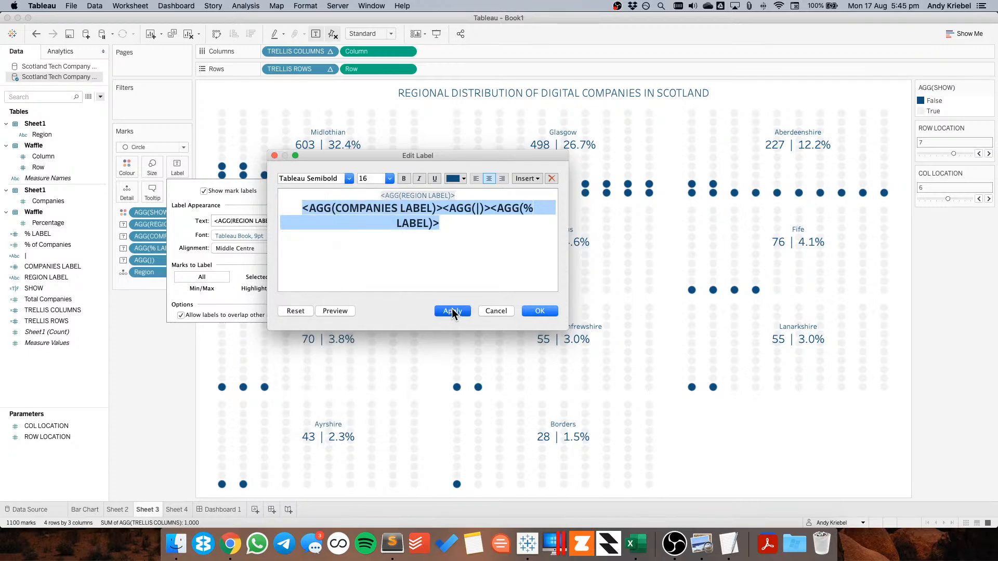
{"action": "left_click", "coordinate": [539, 311]}
{"action": "left_click", "coordinate": [179, 389]}
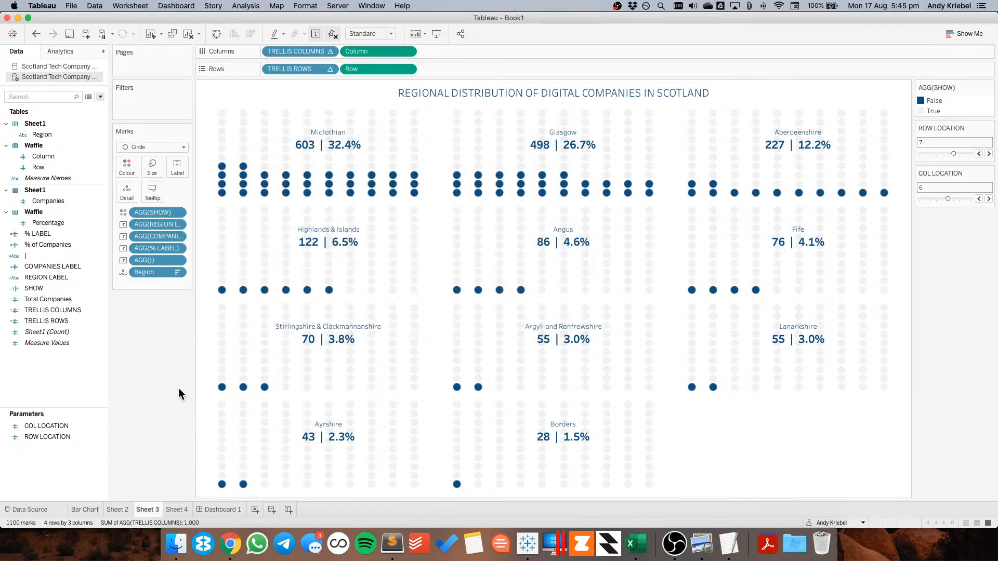
Preview the dashboard and undo the last ROW LOCATION change
{"action": "left_click", "coordinate": [199, 511]}
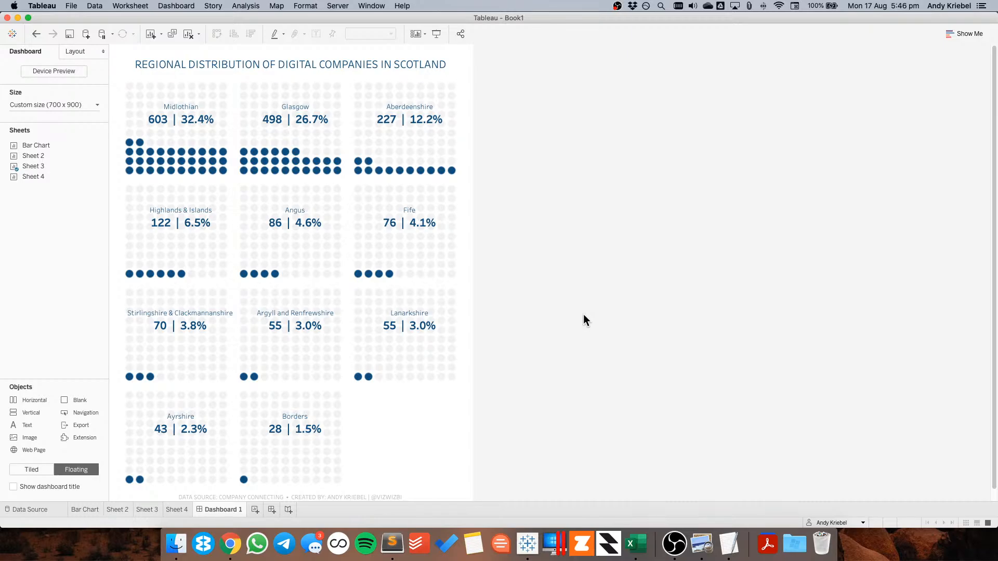
{"action": "left_click", "coordinate": [142, 511]}
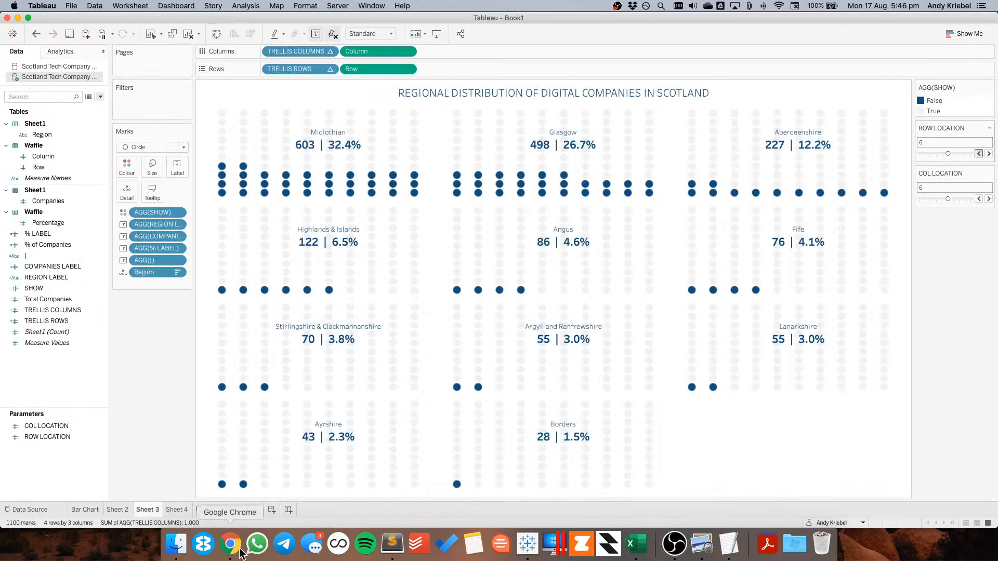
{"action": "left_click", "coordinate": [235, 511]}
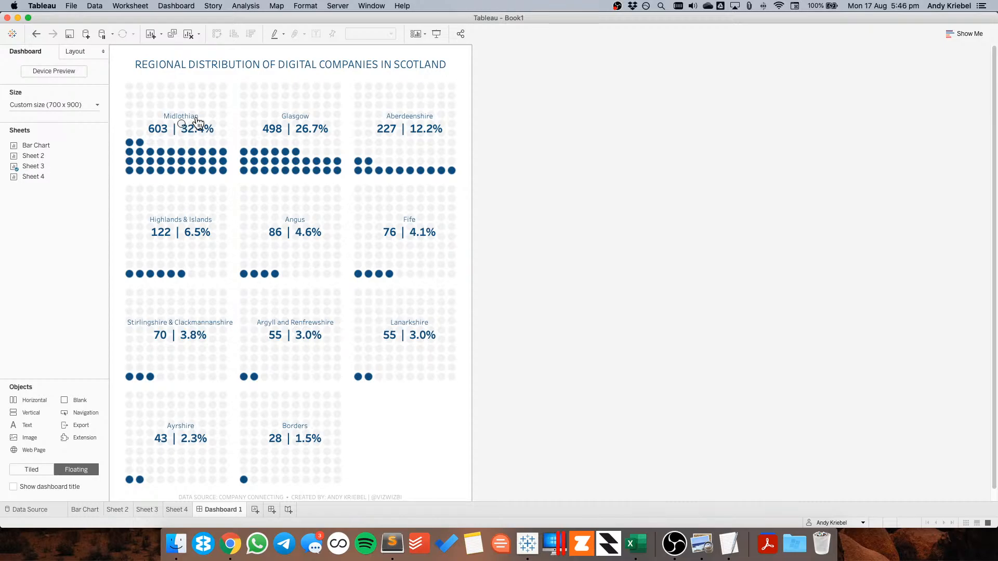
{"action": "left_click", "coordinate": [37, 35]}
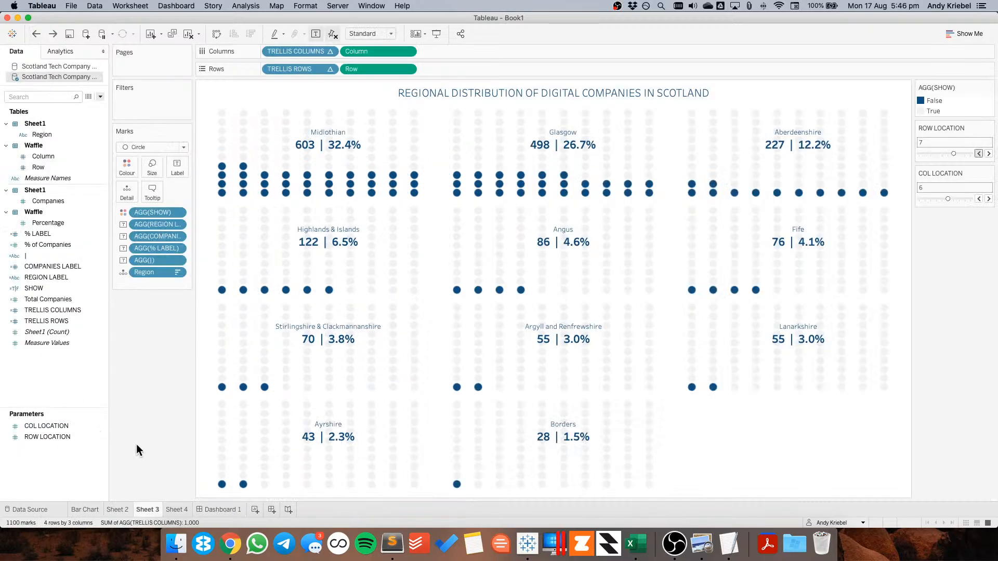
{"action": "left_click", "coordinate": [218, 509]}
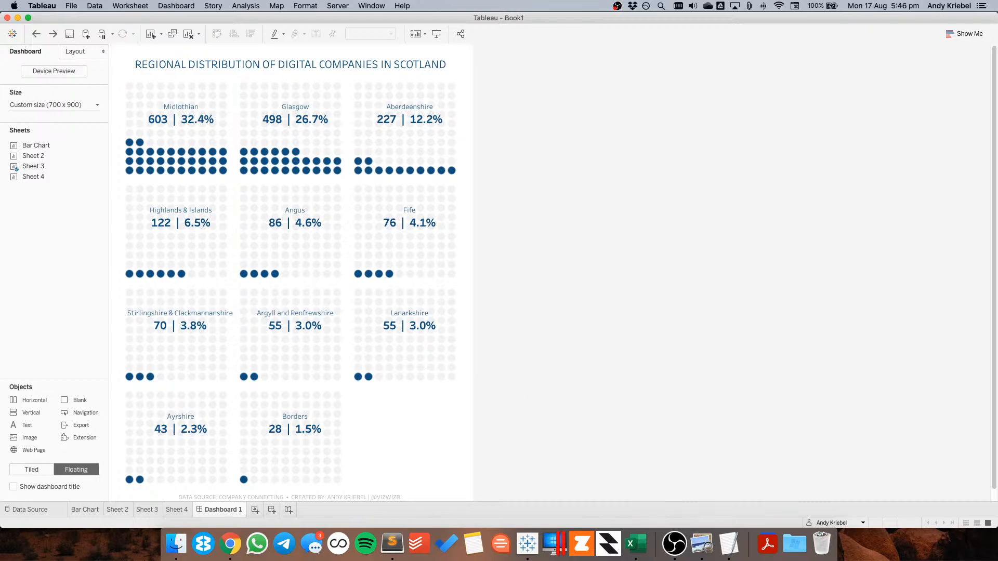
{"action": "left_click", "coordinate": [0, 342]}
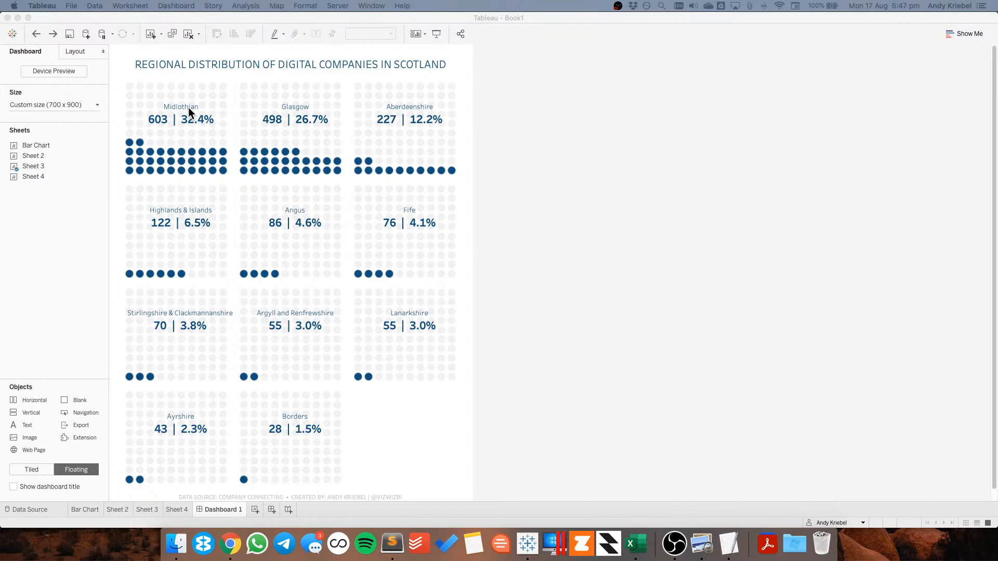
{"action": "left_click", "coordinate": [147, 510]}
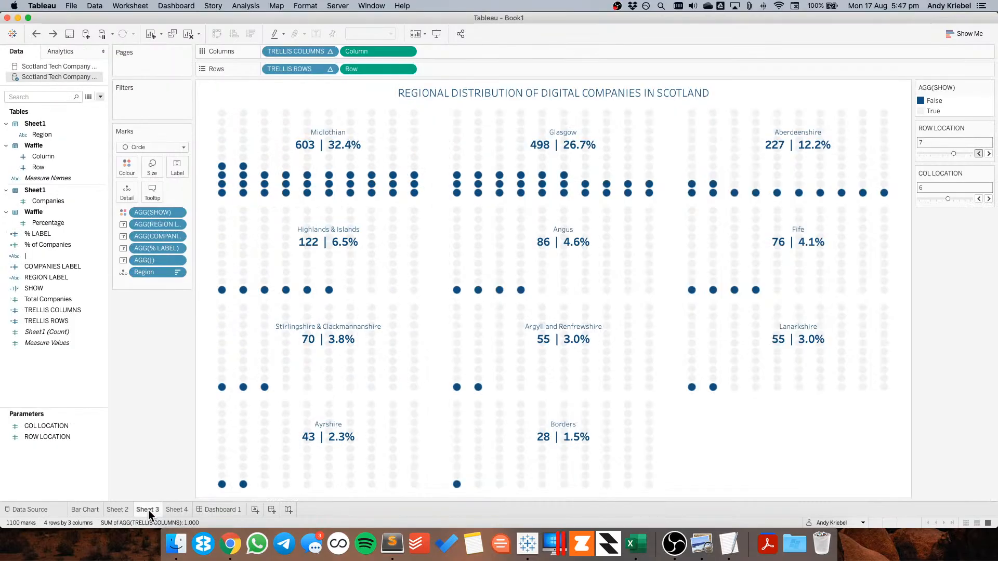
{"action": "right_click", "coordinate": [57, 371]}
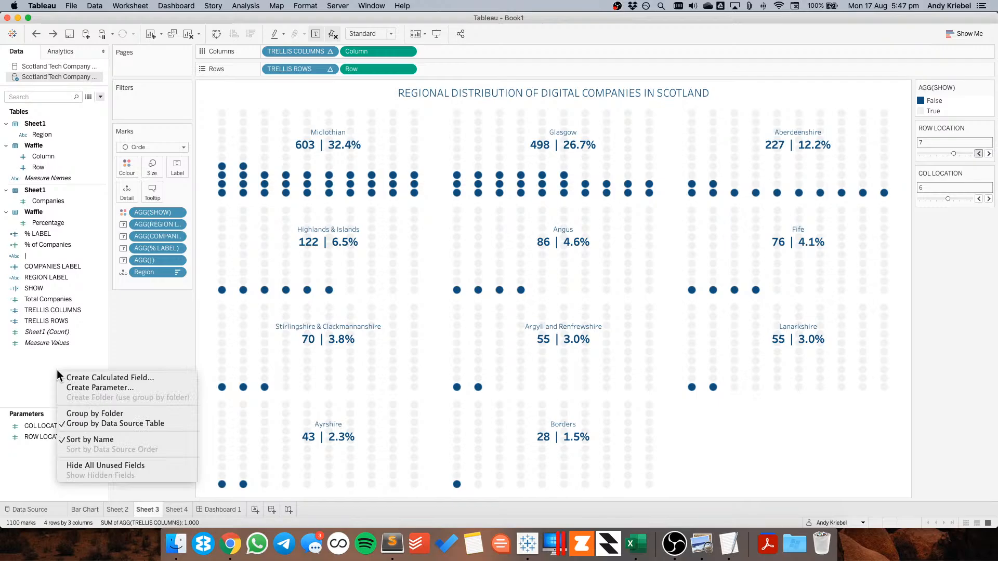
{"action": "left_click", "coordinate": [95, 378]}
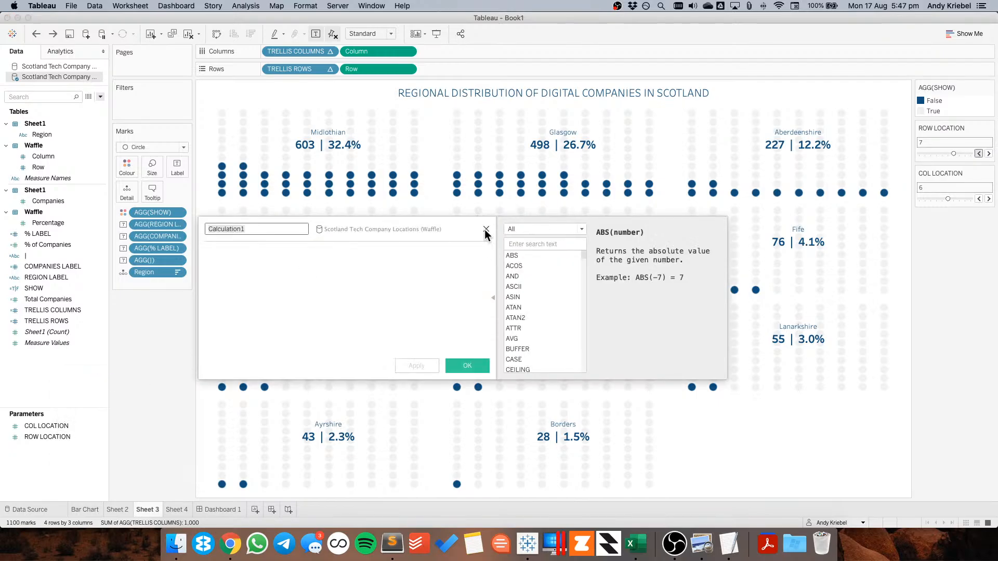
{"action": "key", "text": "Escape"}
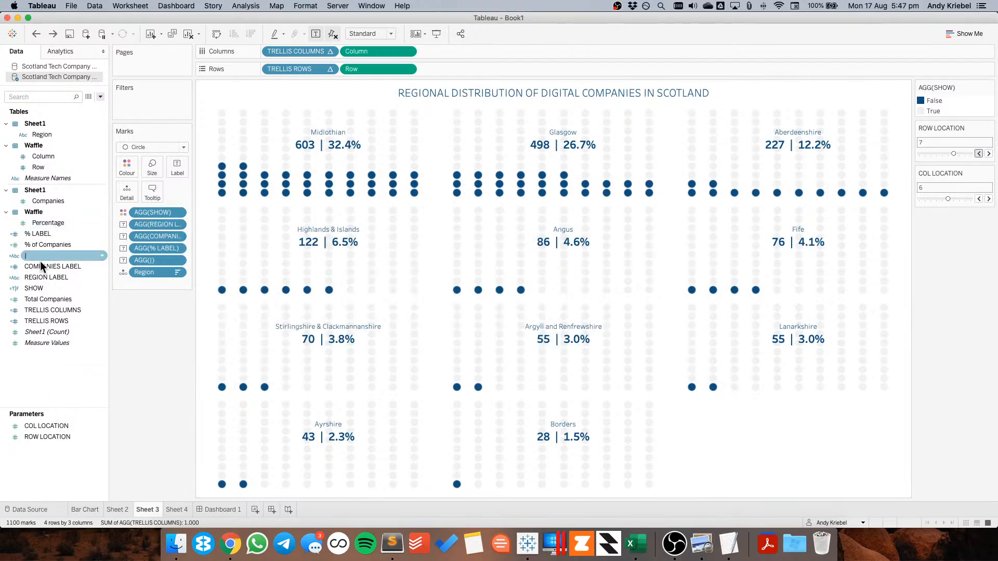
Edit the REGION LABEL calculated field to wrap its formula in UPPER( )
{"action": "right_click", "coordinate": [40, 276]}
{"action": "left_click", "coordinate": [63, 334]}
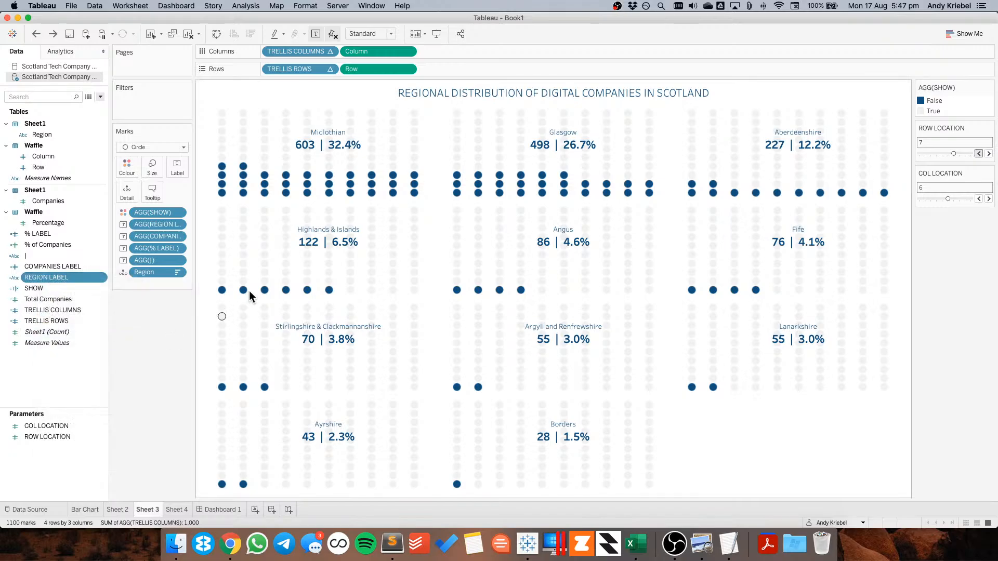
{"action": "left_click", "coordinate": [209, 253]}
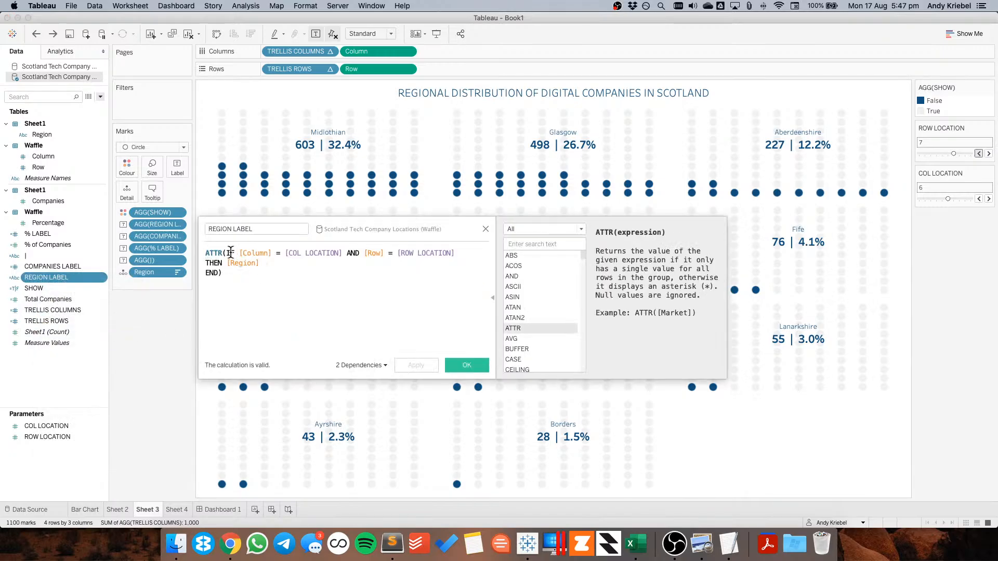
{"action": "type", "text": "UPER("}
{"action": "key", "text": "super+Down"}
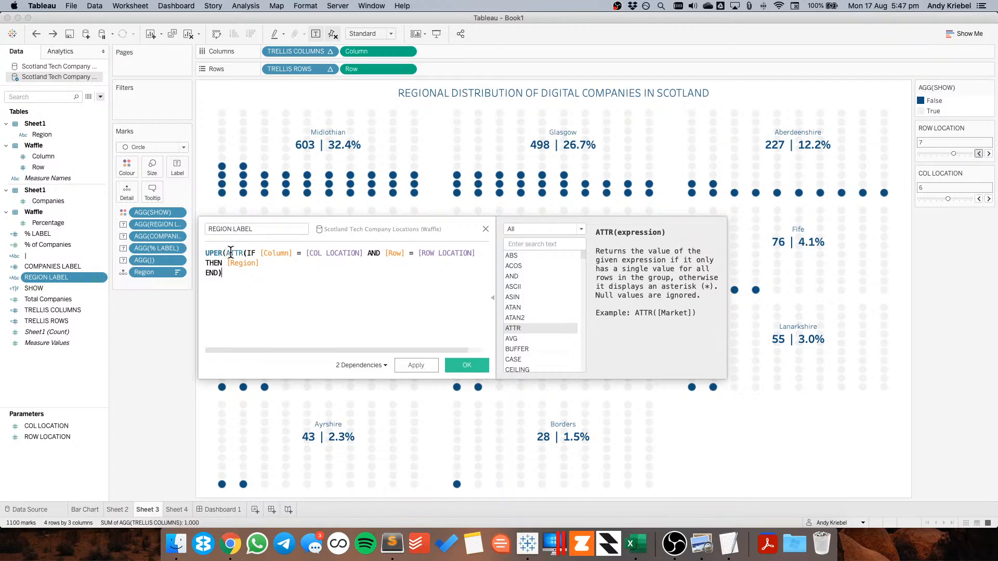
{"action": "type", "text": ")"}
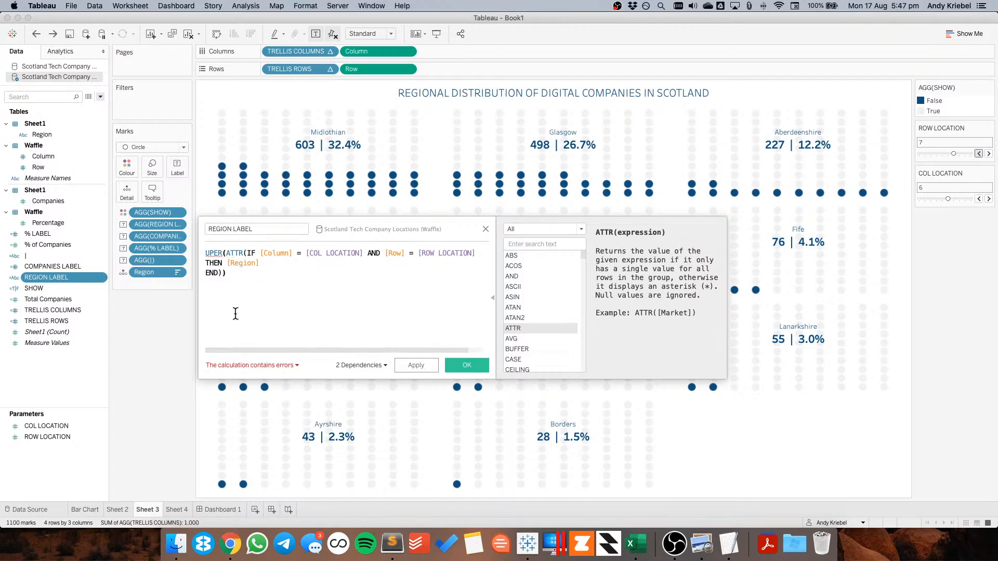
{"action": "left_click", "coordinate": [215, 254]}
{"action": "type", "text": "P"}
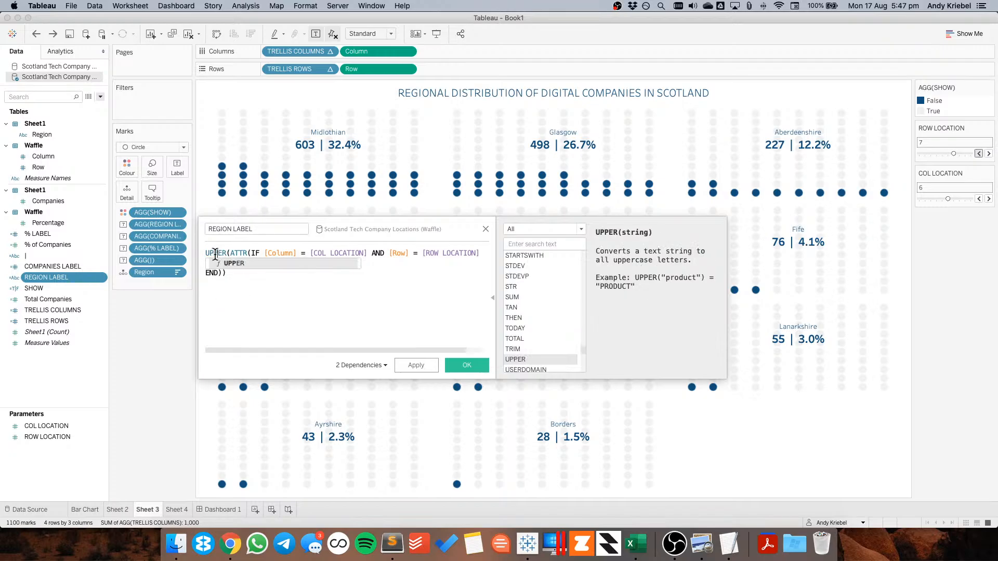
{"action": "left_click", "coordinate": [256, 312]}
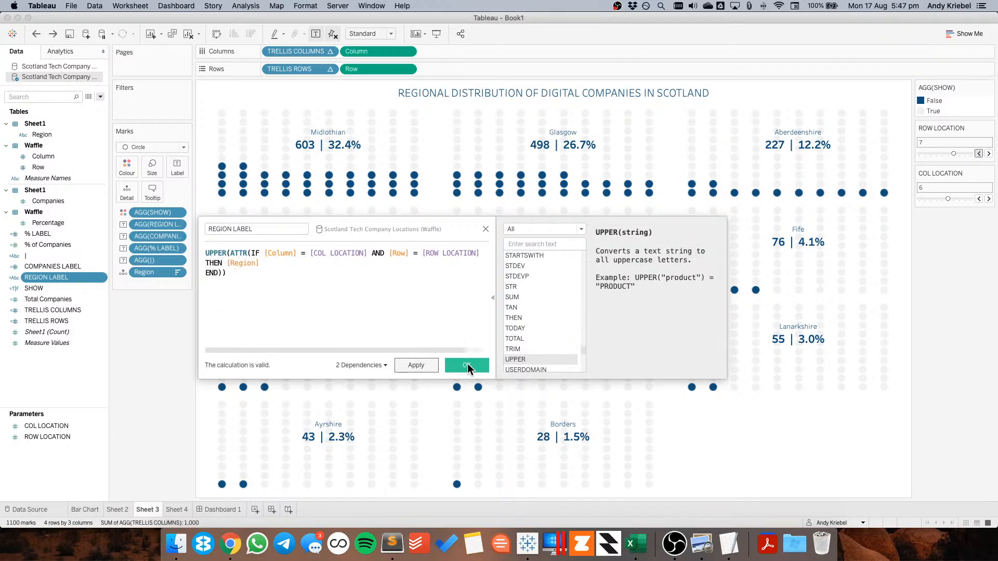
Confirm the UPPER formula change, then set the dashboard's custom fixed size to 900 × 1100 px
{"action": "left_click", "coordinate": [467, 365]}
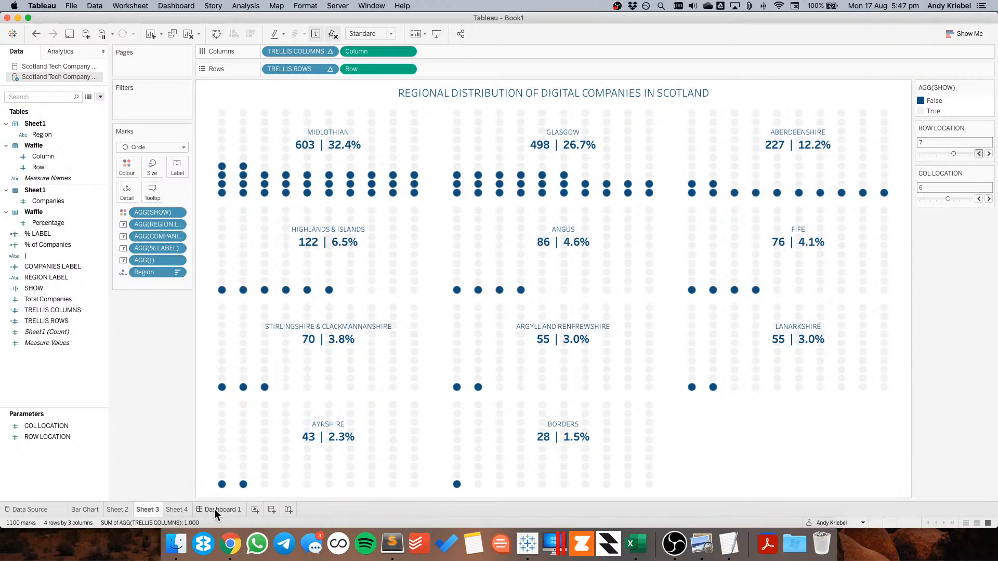
{"action": "left_click", "coordinate": [214, 509]}
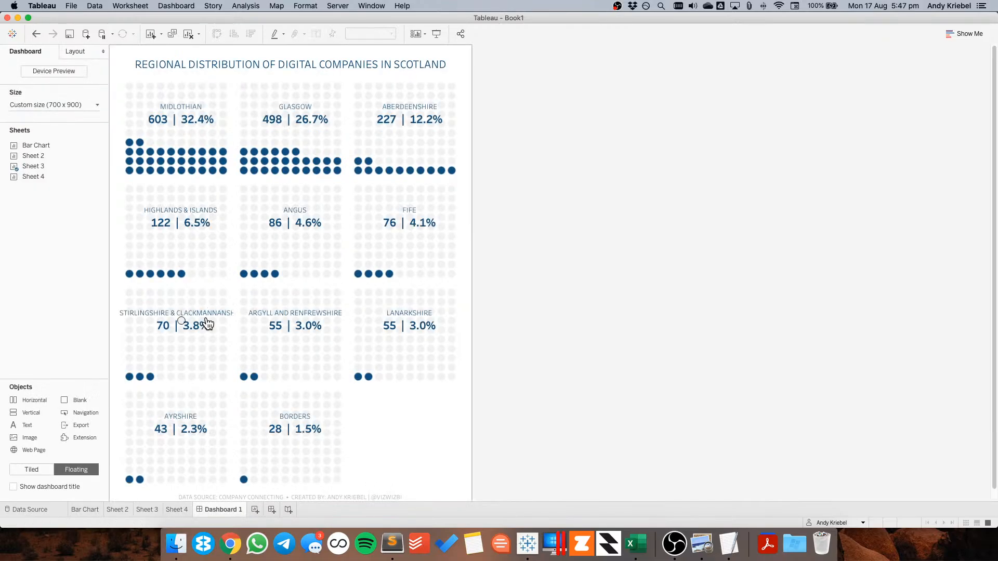
{"action": "left_click", "coordinate": [48, 104]}
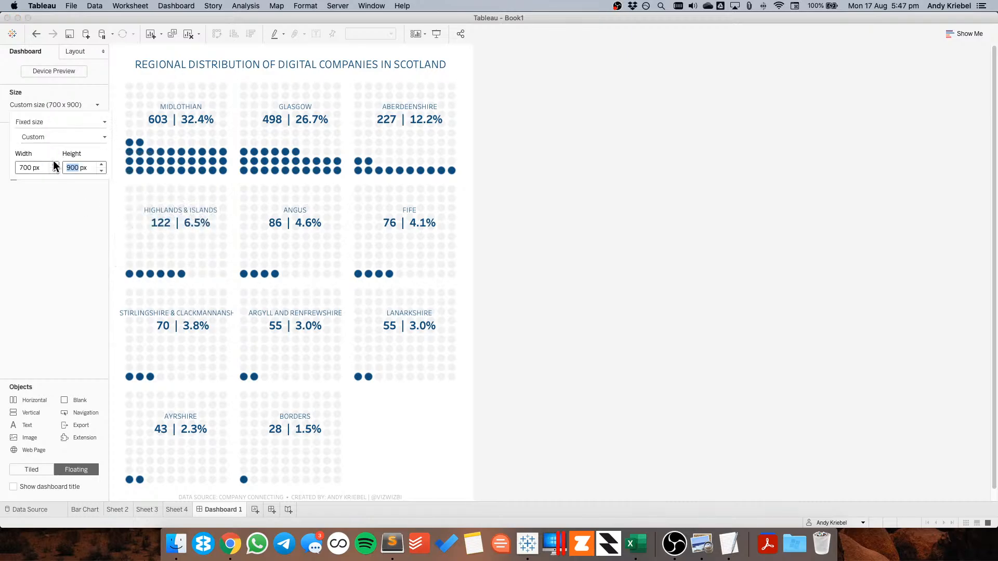
{"action": "left_click", "coordinate": [54, 164]}
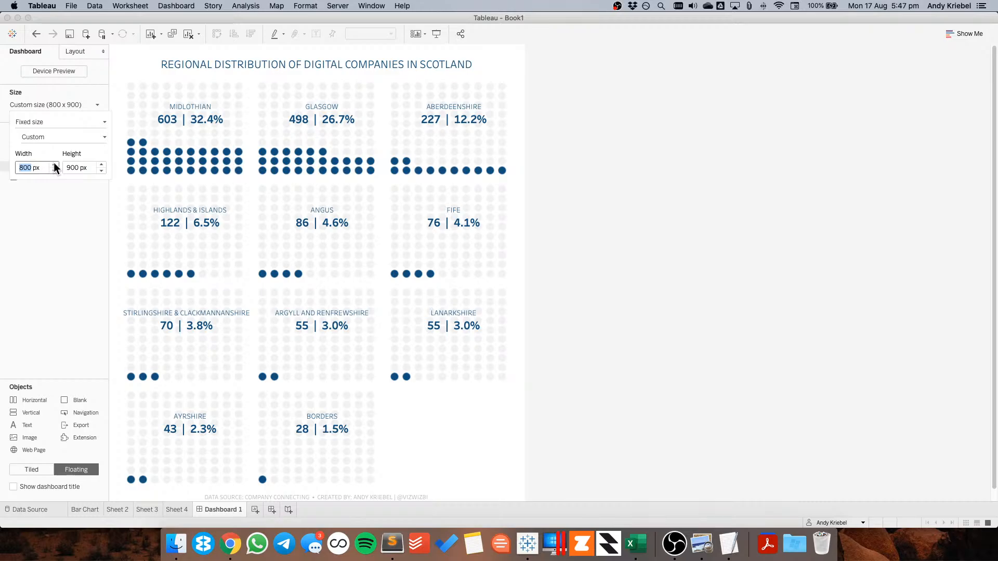
{"action": "left_click", "coordinate": [54, 164]}
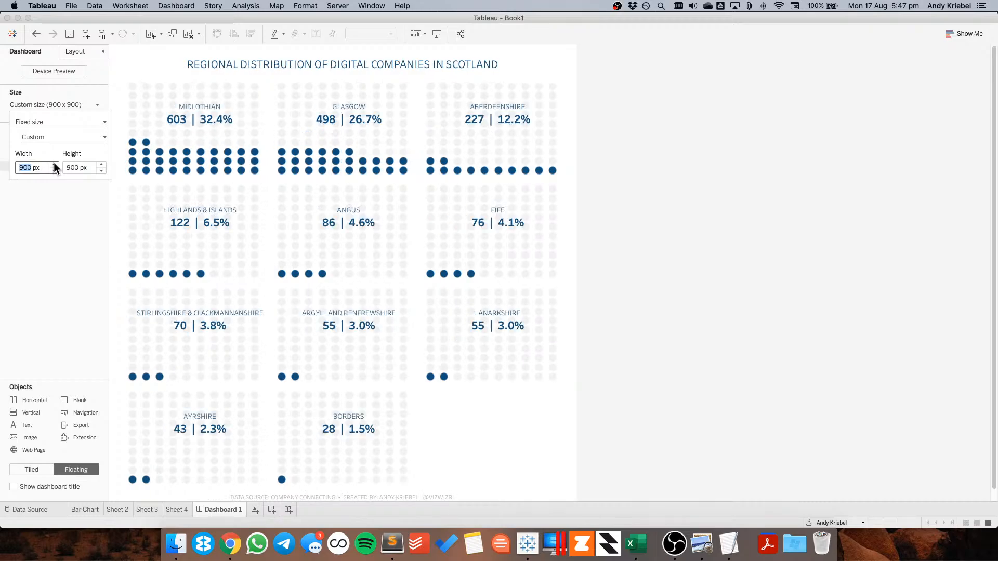
{"action": "left_click", "coordinate": [101, 164]}
{"action": "left_click", "coordinate": [101, 164]}
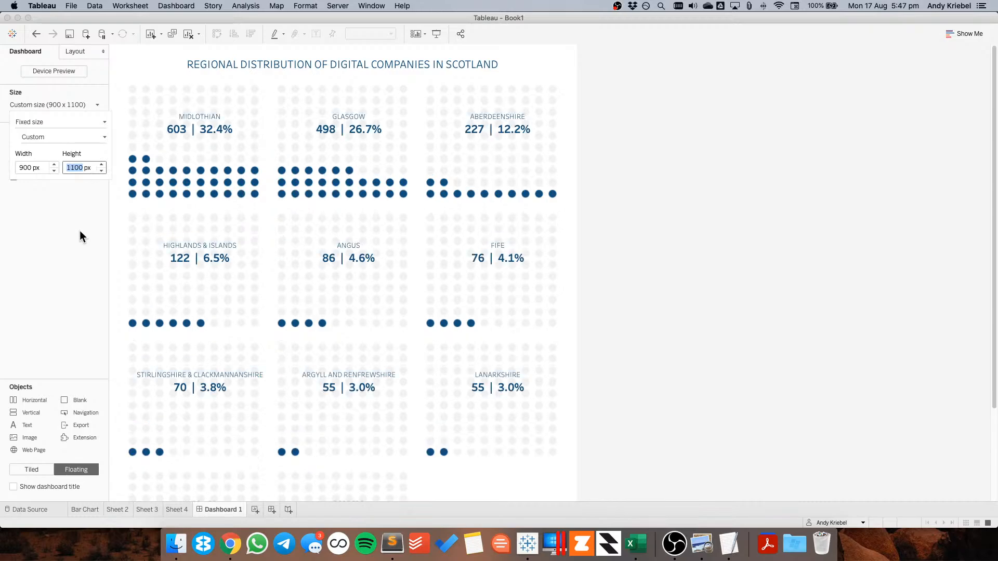
Adjust the circle mark size on Sheet 3 and compare the result on the dashboard
{"action": "left_click", "coordinate": [145, 511]}
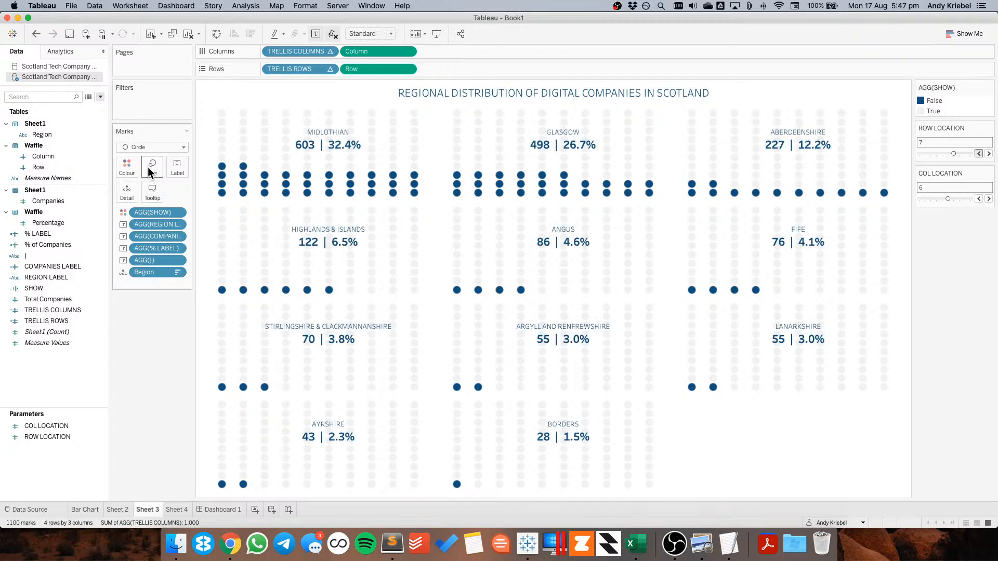
{"action": "left_click", "coordinate": [149, 167]}
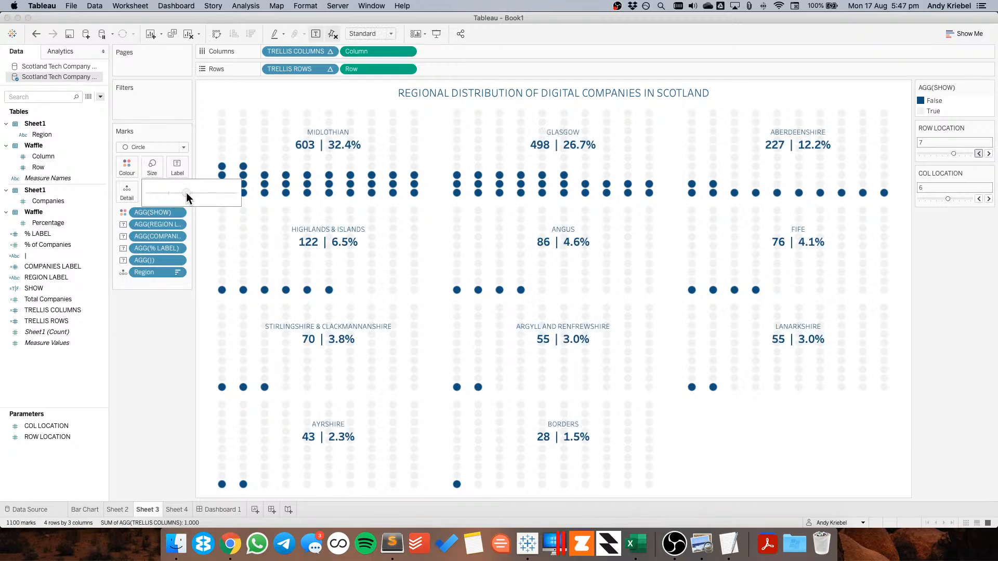
{"action": "left_click_drag", "start_coordinate": [186, 193], "coordinate": [186, 192]}
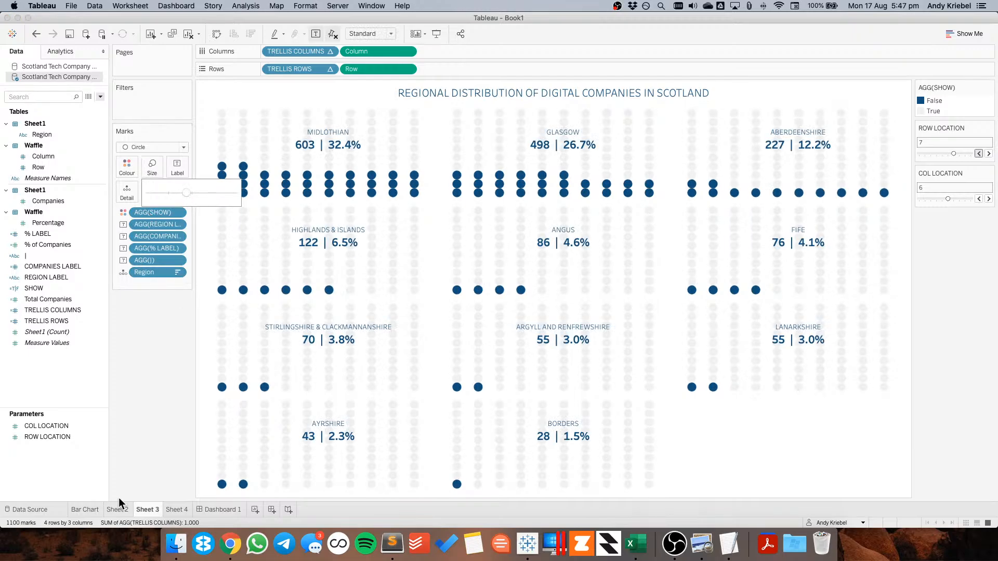
{"action": "left_click", "coordinate": [208, 509]}
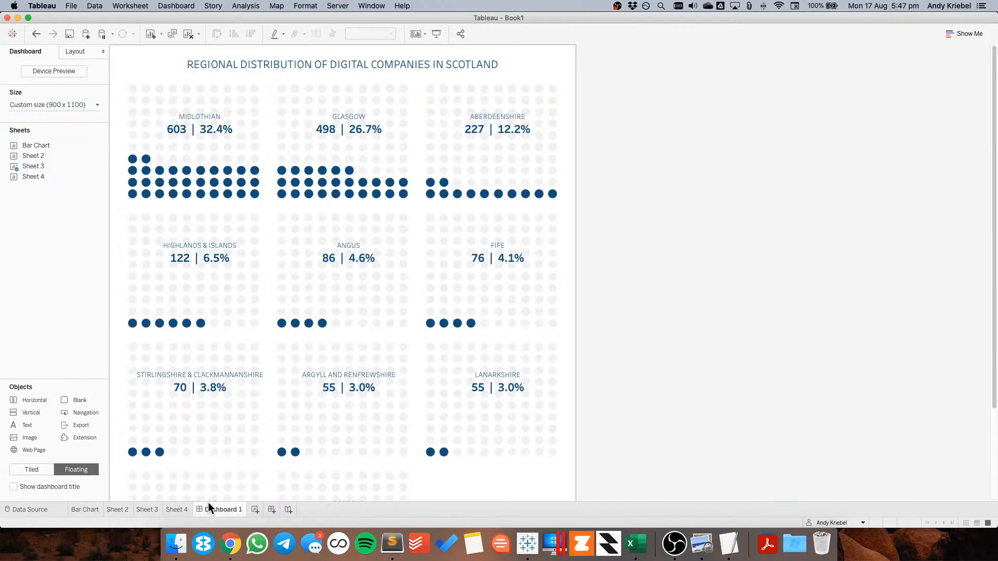
{"action": "left_click", "coordinate": [146, 510]}
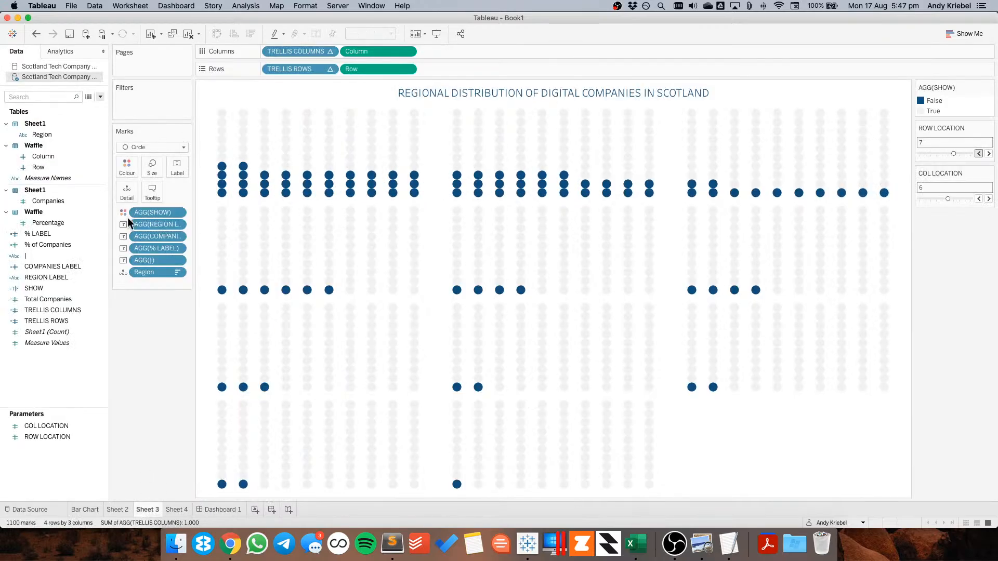
{"action": "left_click", "coordinate": [152, 167]}
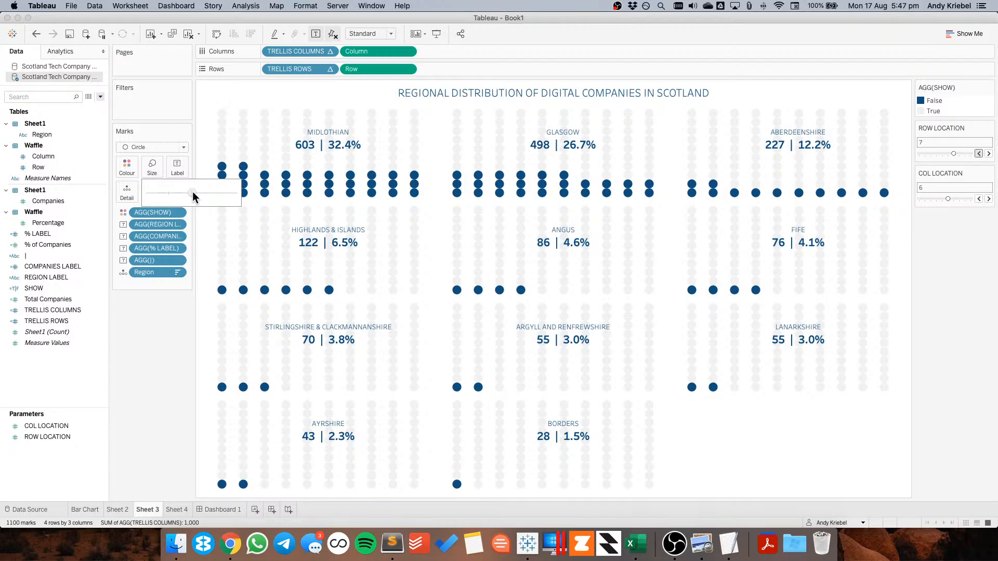
{"action": "left_click", "coordinate": [210, 507]}
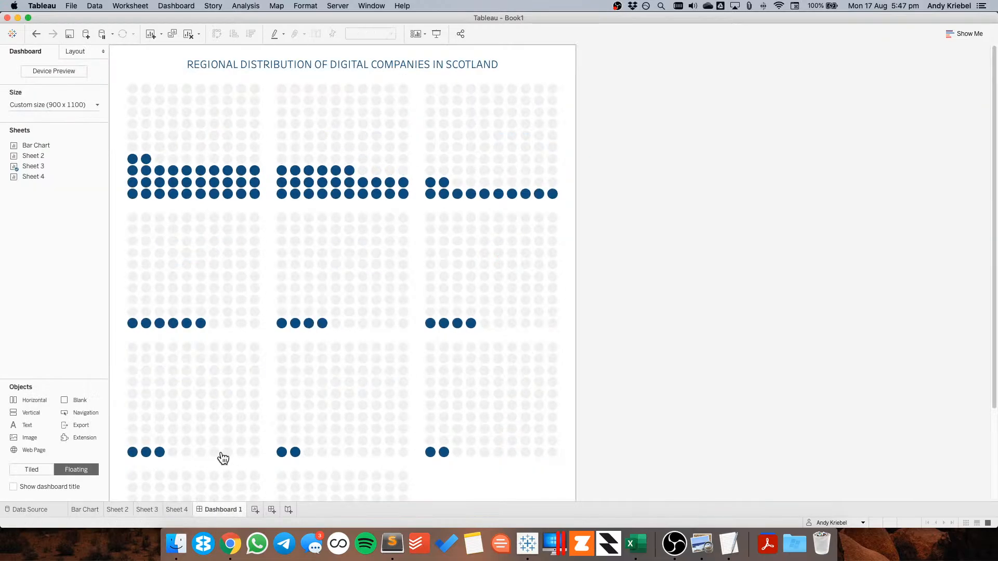